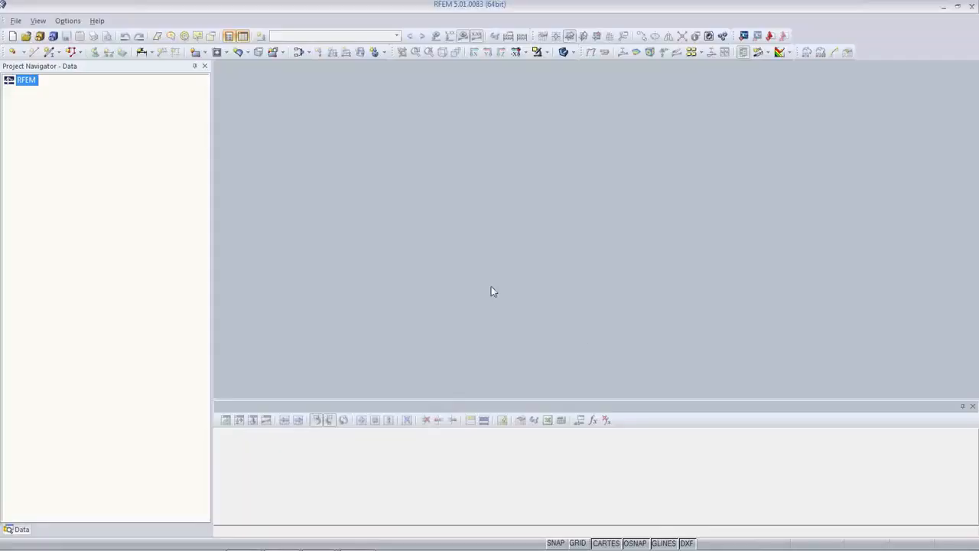
# Start a new 3D model and name it Model of Gas Station.
pyautogui.click(11, 36)
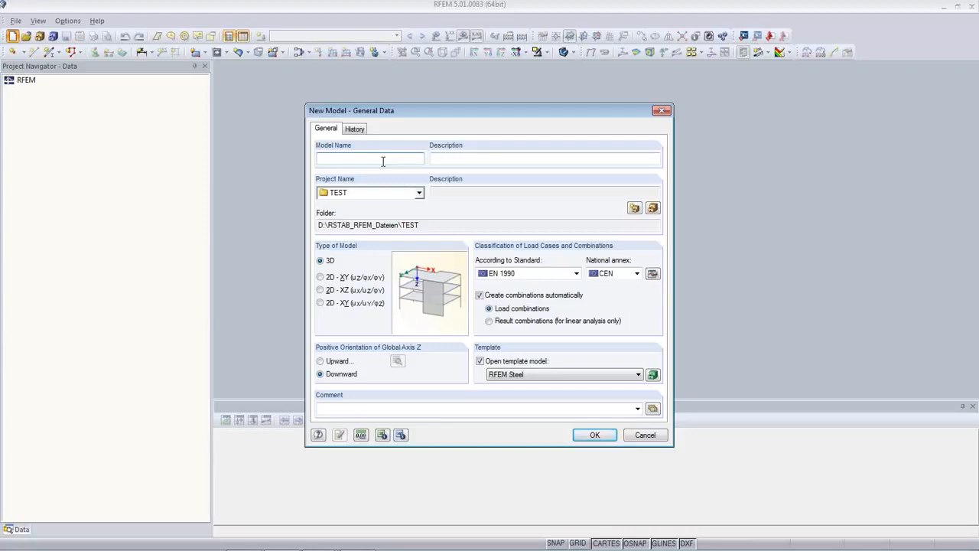
pyautogui.write('Model of GasStation')
pyautogui.click(359, 158)
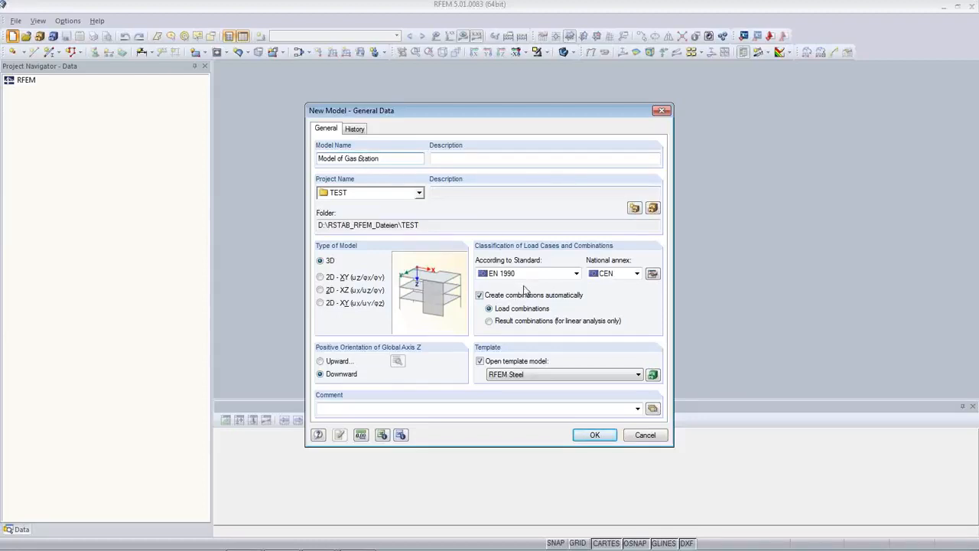
# Classify load cases and combinations according to EN 1990 with the CEN national annex.
pyautogui.click(576, 274)
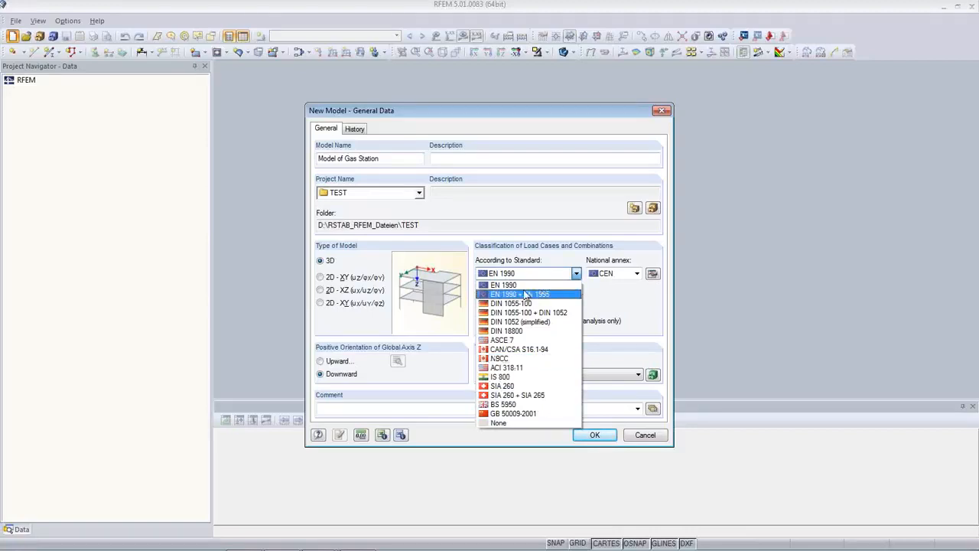
pyautogui.click(564, 284)
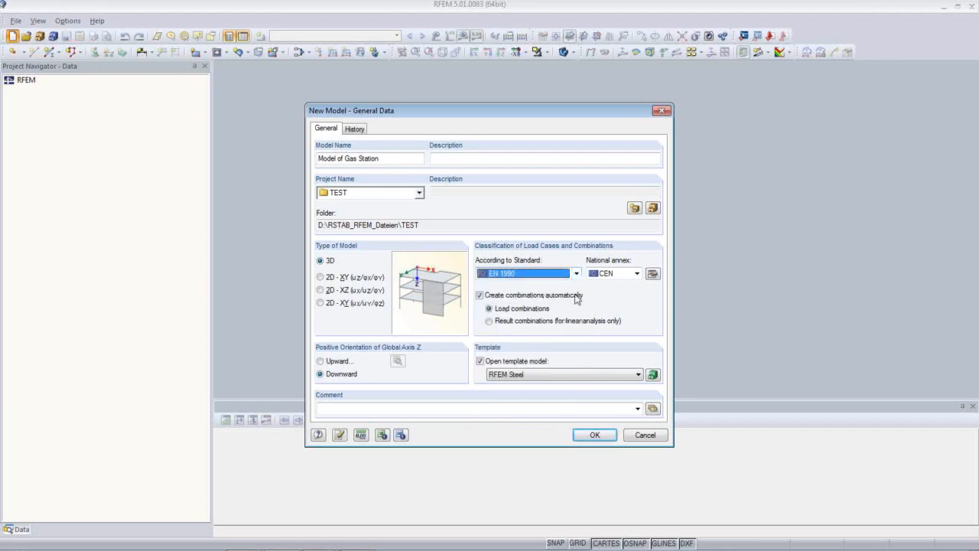
pyautogui.click(636, 273)
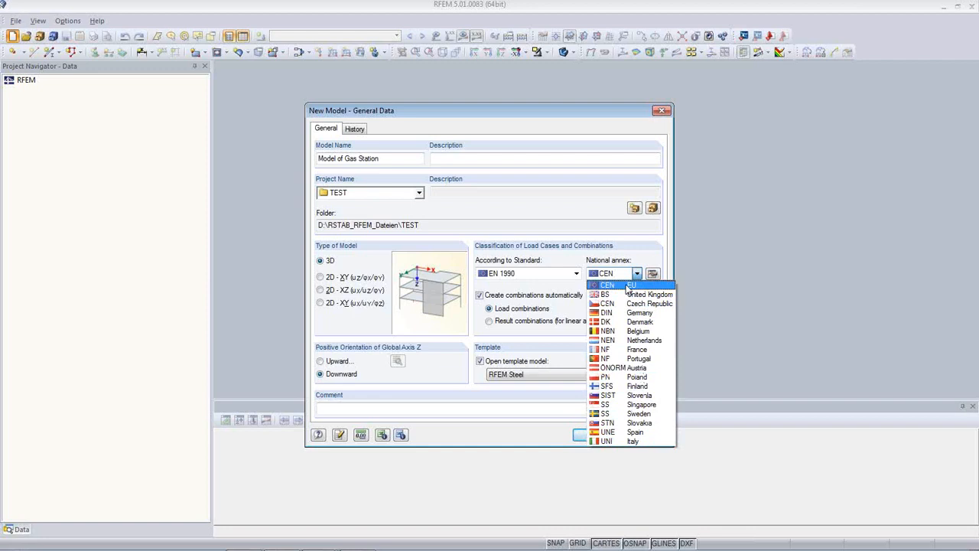
pyautogui.click(628, 286)
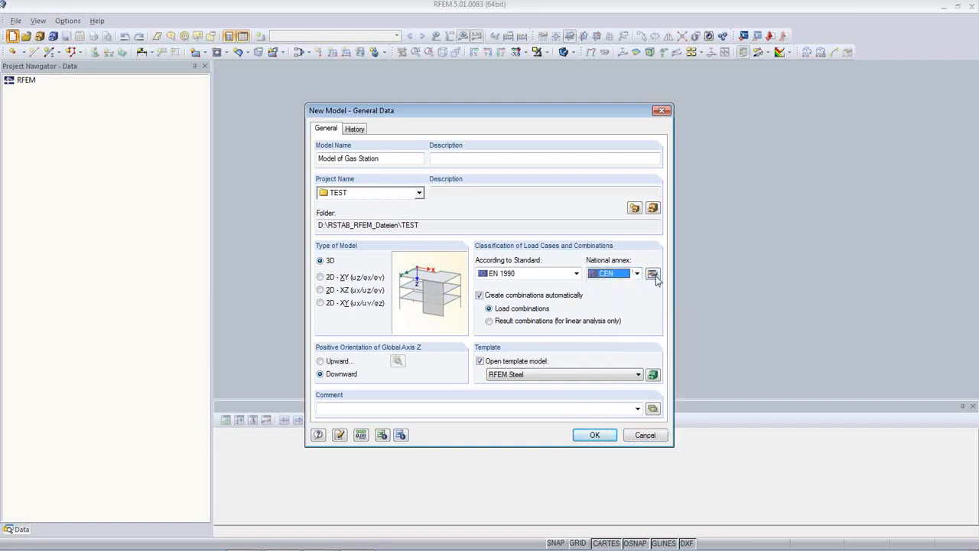
# Review the EN 1990 partial safety, combination and consequences class coefficients without changes, and create the model.
pyautogui.click(653, 275)
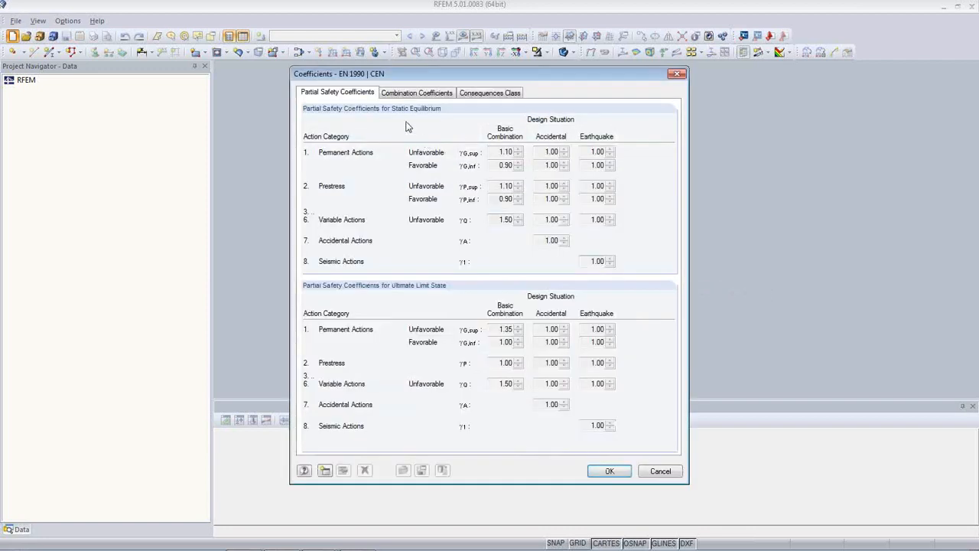
pyautogui.click(432, 93)
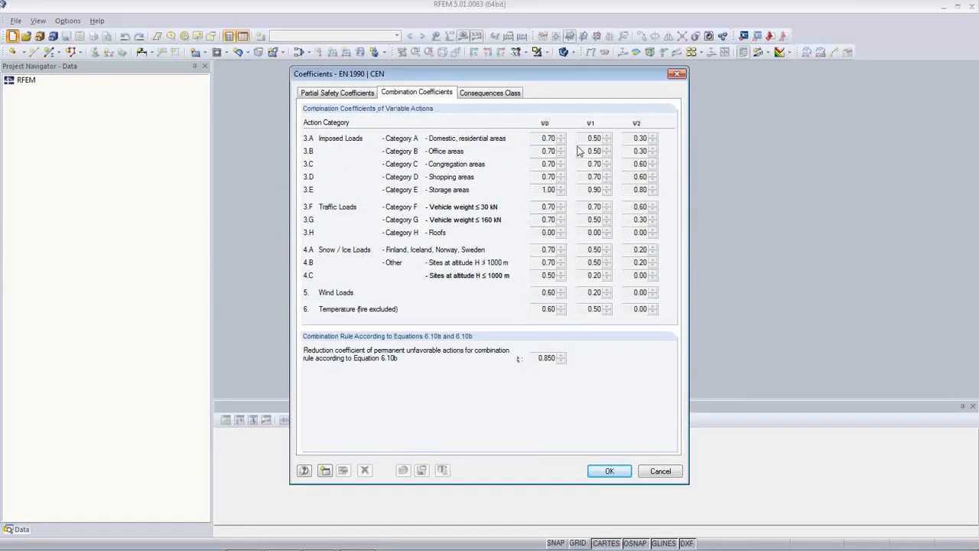
pyautogui.click(493, 95)
pyautogui.click(329, 94)
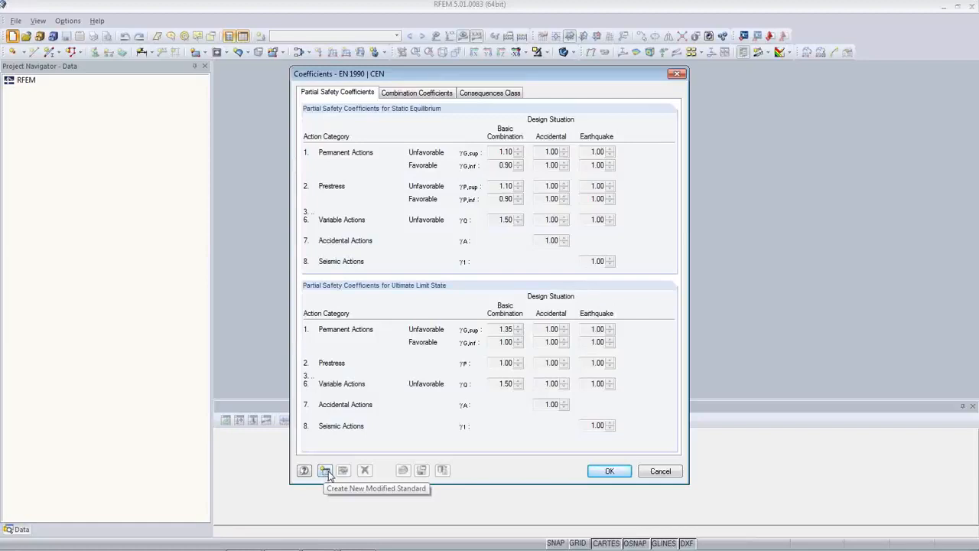
pyautogui.click(663, 471)
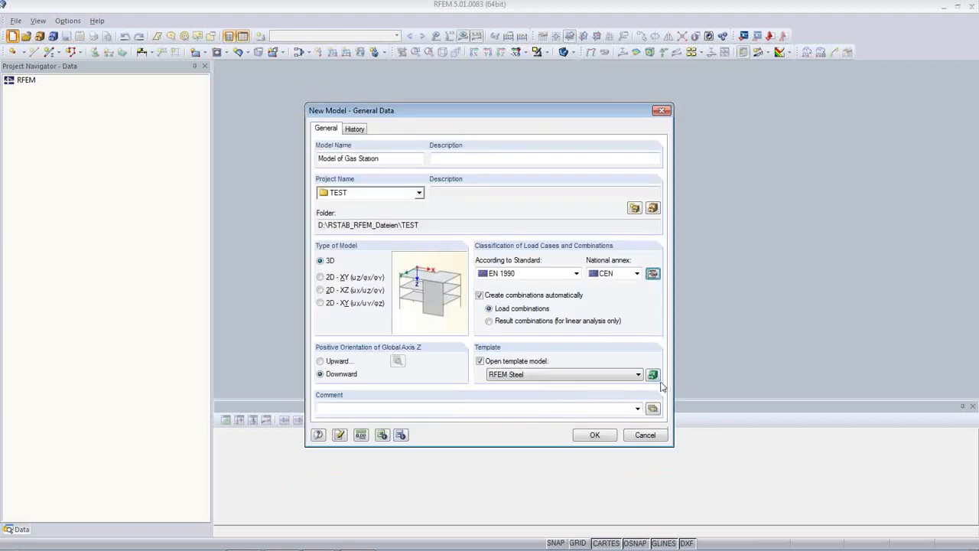
pyautogui.click(600, 436)
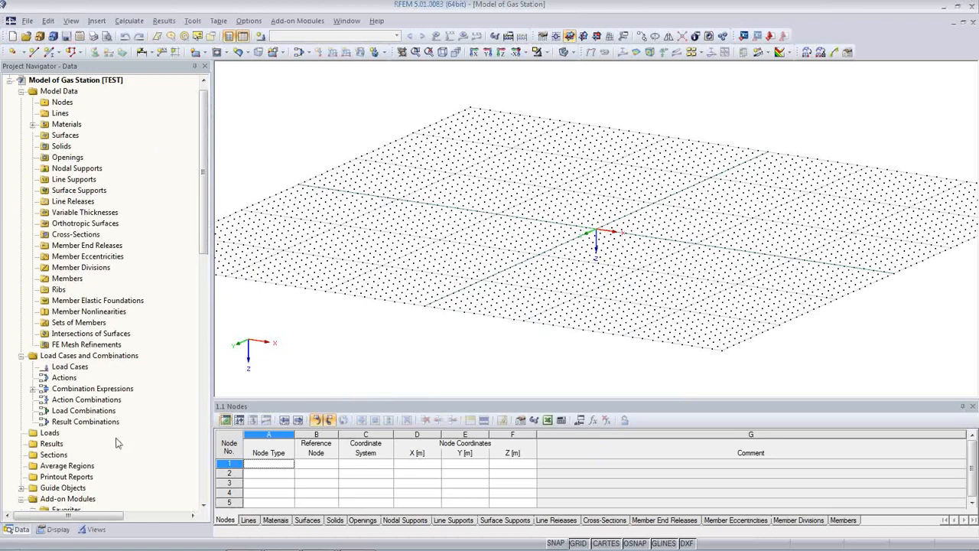
# Look through the project navigator's Display, Data and Views pages and the empty work plane.
pyautogui.click(68, 530)
pyautogui.click(19, 530)
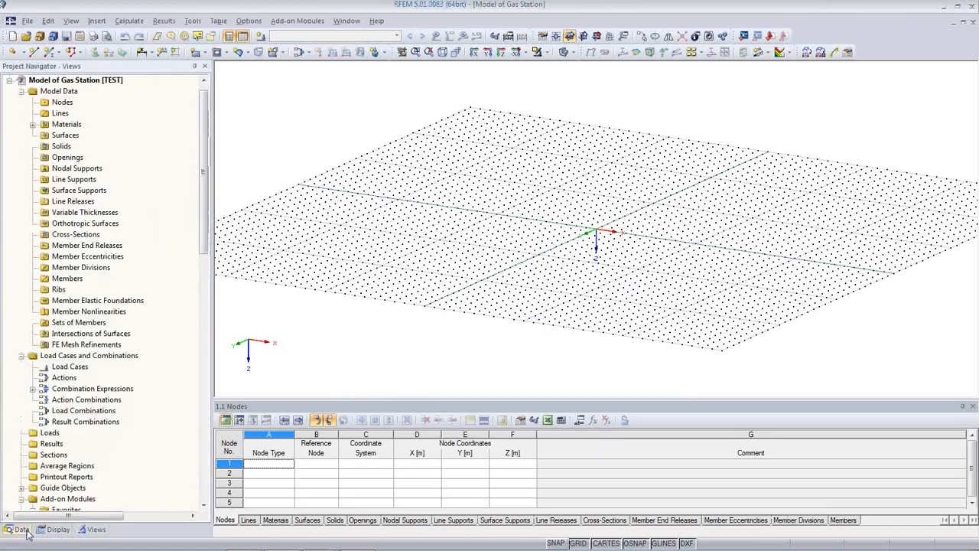
pyautogui.click(55, 530)
pyautogui.click(93, 530)
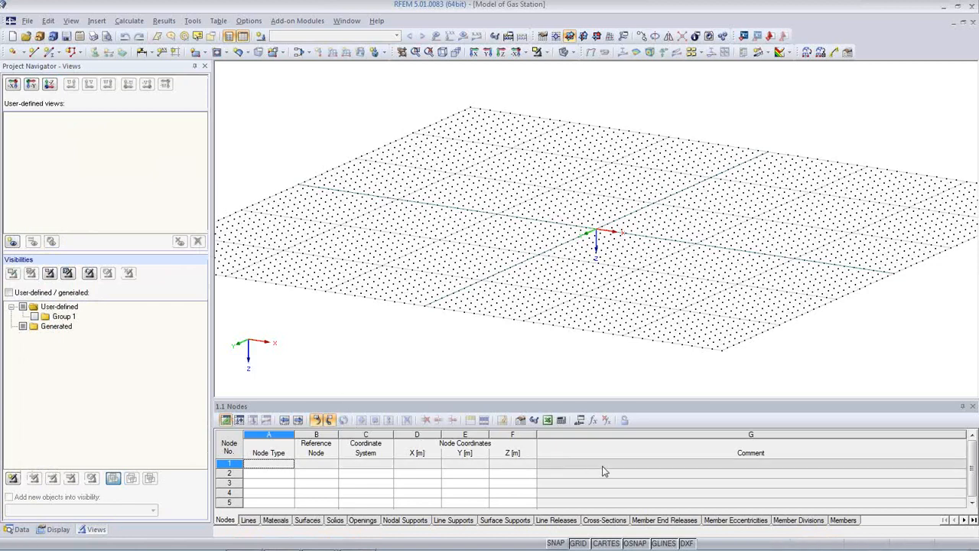
pyautogui.moveTo(695, 307); pyautogui.dragTo(691, 297, button='middle')
pyautogui.moveTo(678, 322); pyautogui.dragTo(677, 326, button='middle')
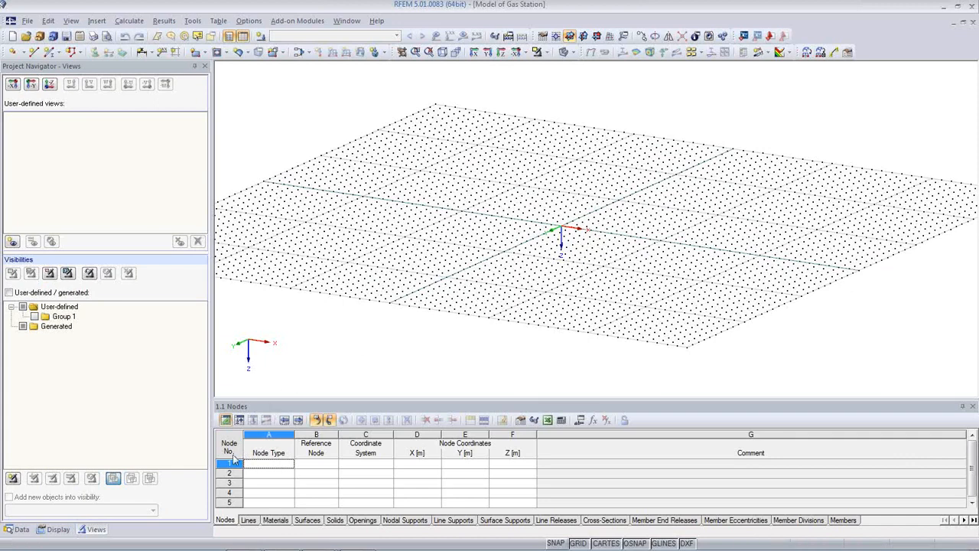
# Enlarge the Cross-Sections table and choose the rolled I-section HEB 300 for section 1.
pyautogui.click(609, 522)
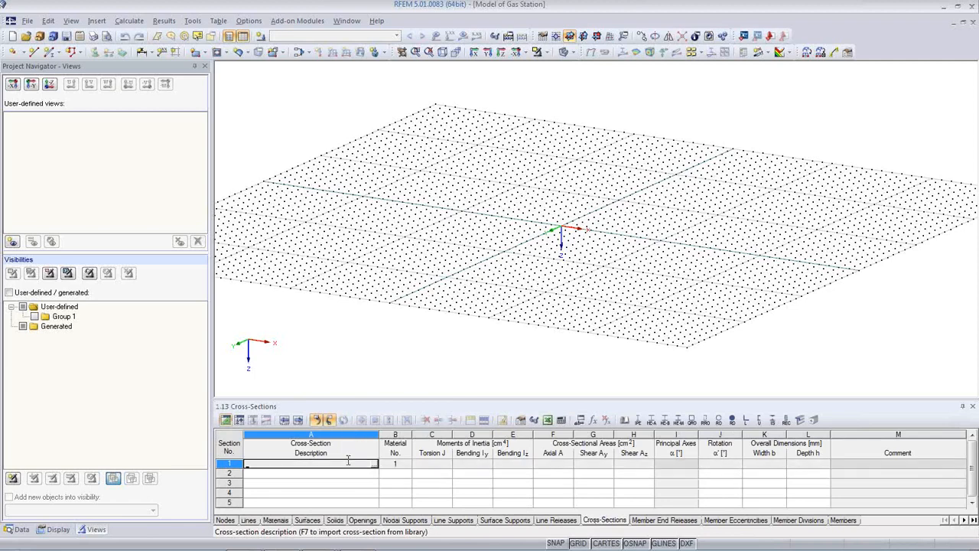
pyautogui.moveTo(364, 352); pyautogui.dragTo(364, 341)
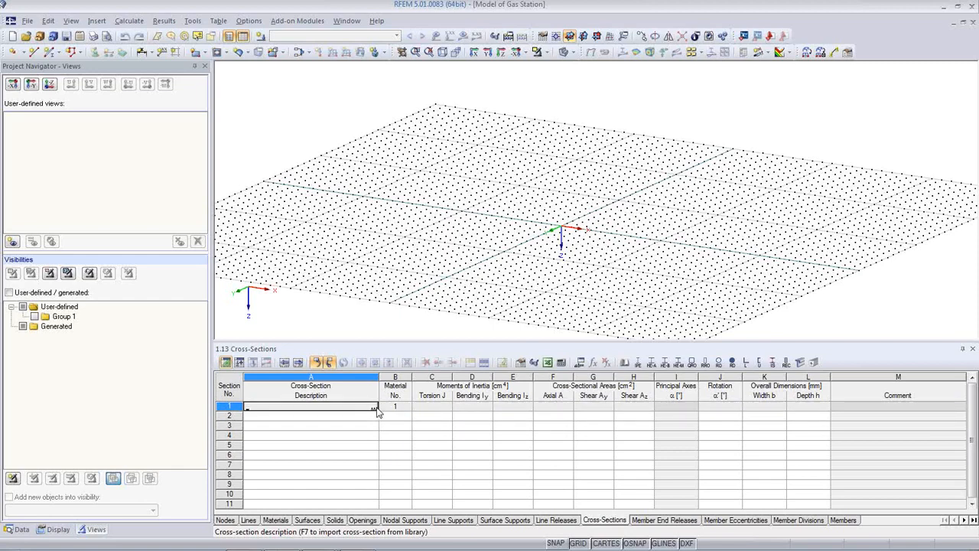
pyautogui.click(374, 407)
pyautogui.click(280, 159)
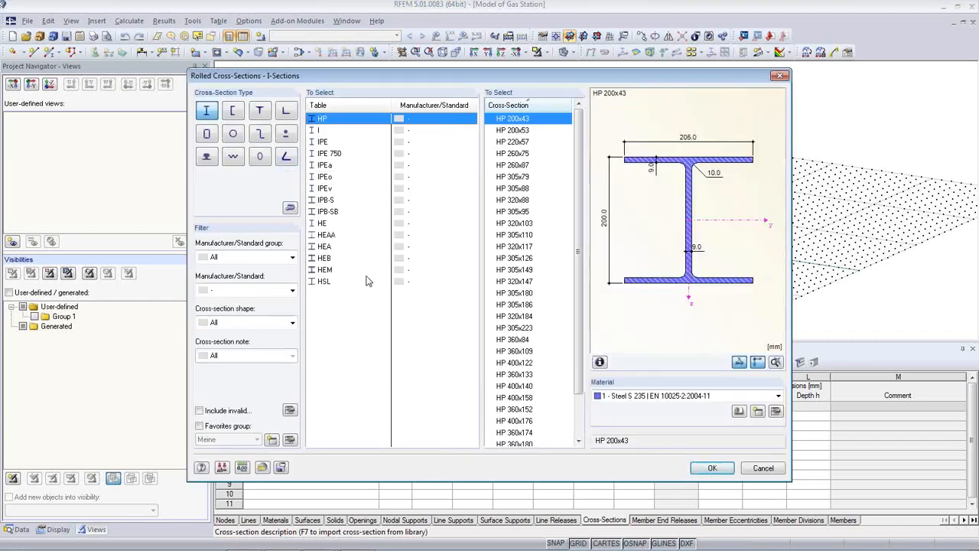
pyautogui.click(329, 258)
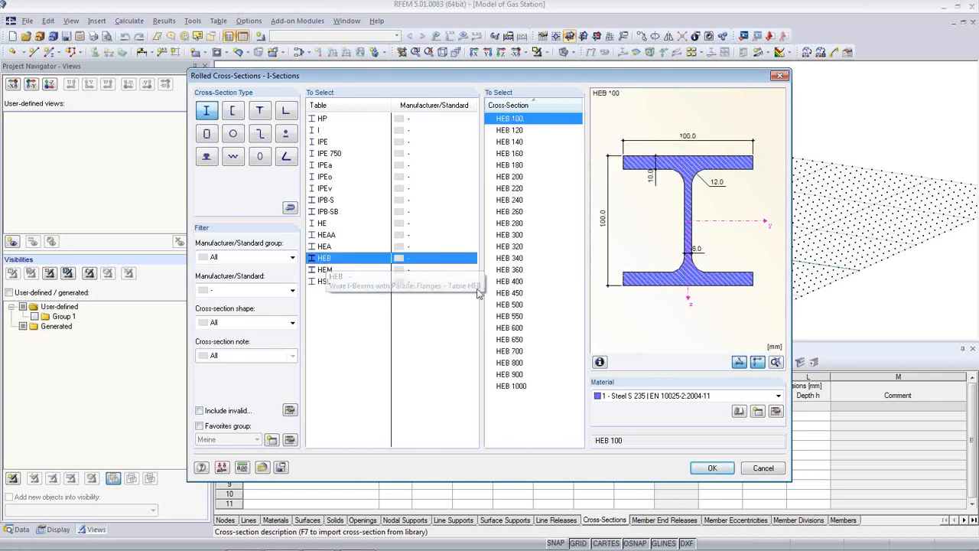
pyautogui.click(510, 235)
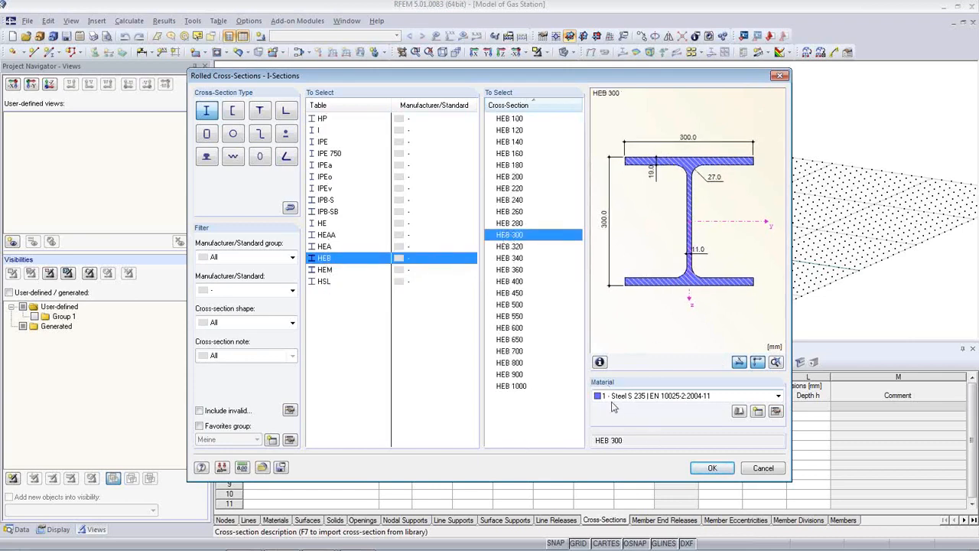
# Check the material library's steel standard groups, and add HEB 300 in Steel S 235 as cross-section 1.
pyautogui.click(779, 398)
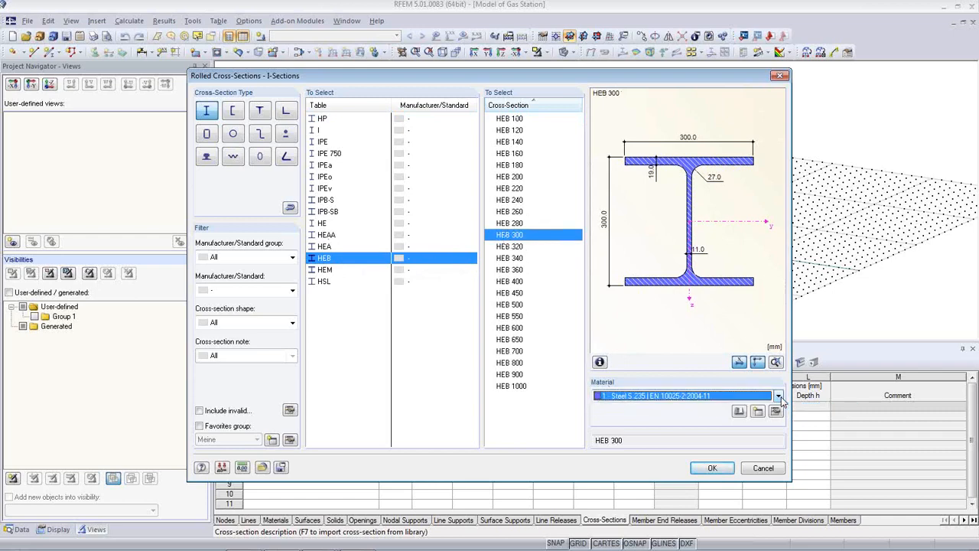
pyautogui.click(739, 412)
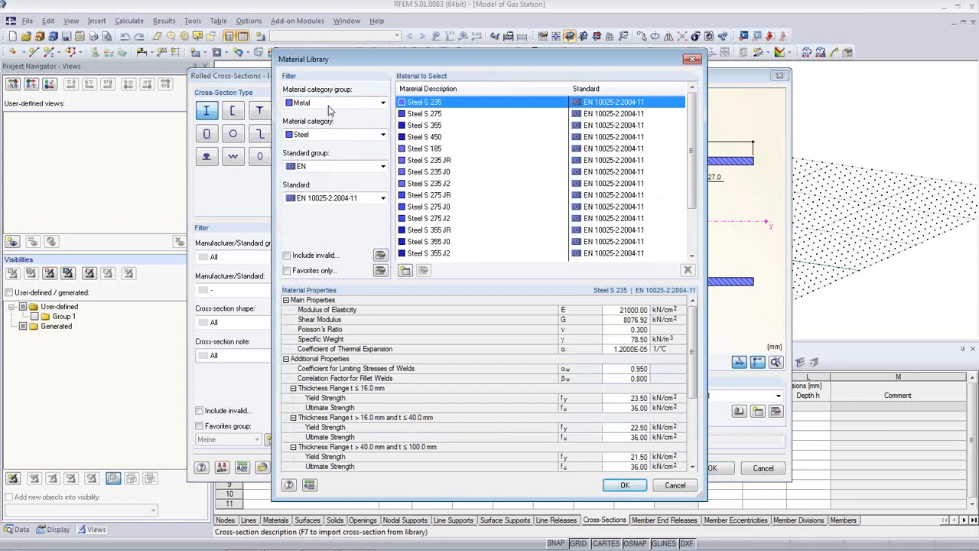
pyautogui.click(383, 167)
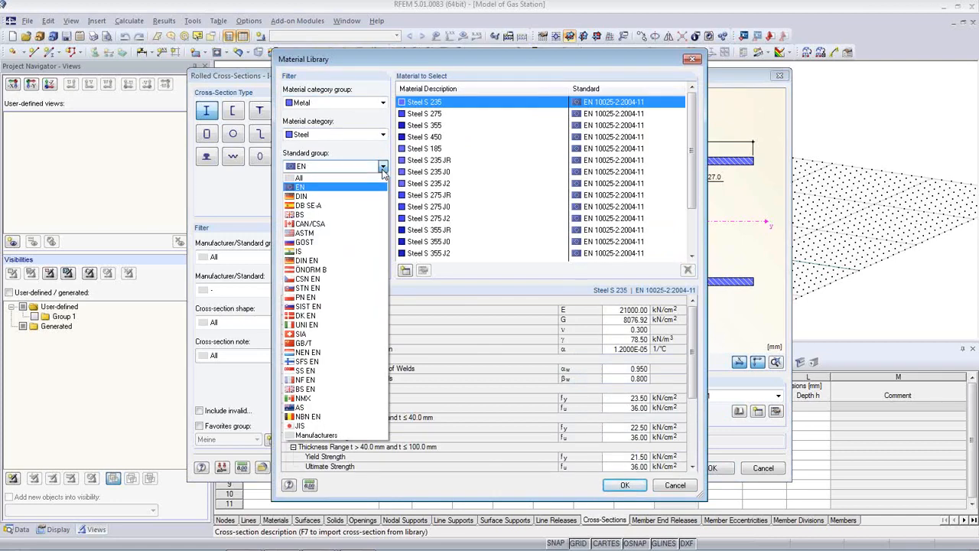
pyautogui.click(383, 170)
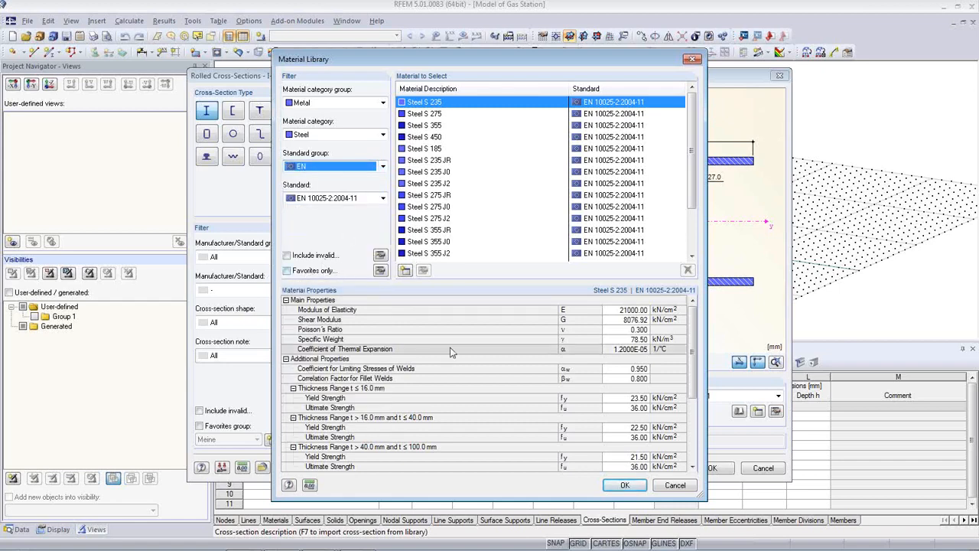
pyautogui.click(674, 488)
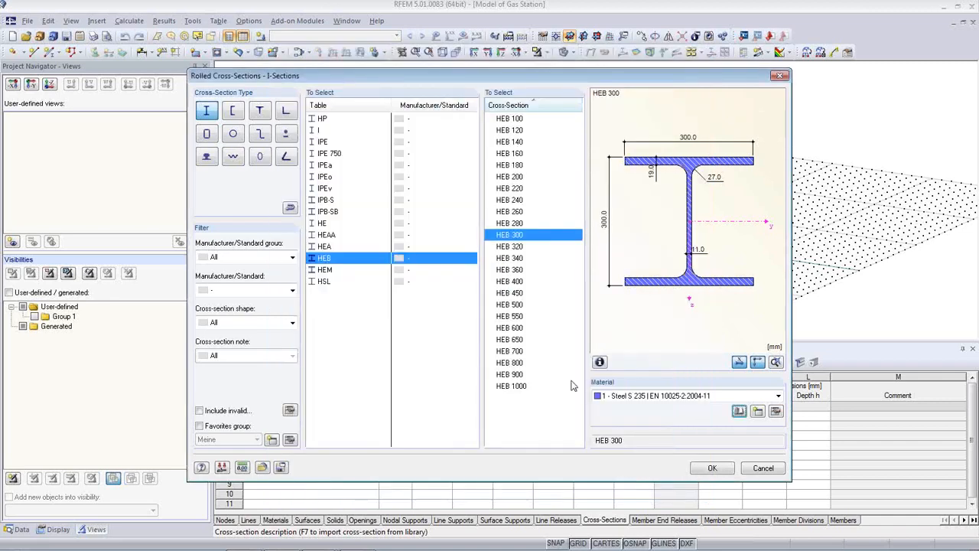
pyautogui.click(712, 468)
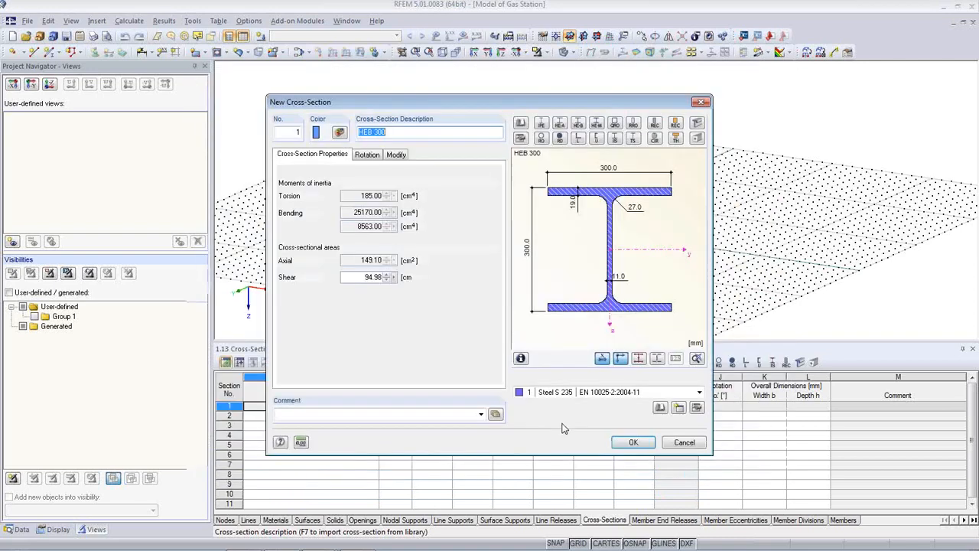
pyautogui.click(632, 442)
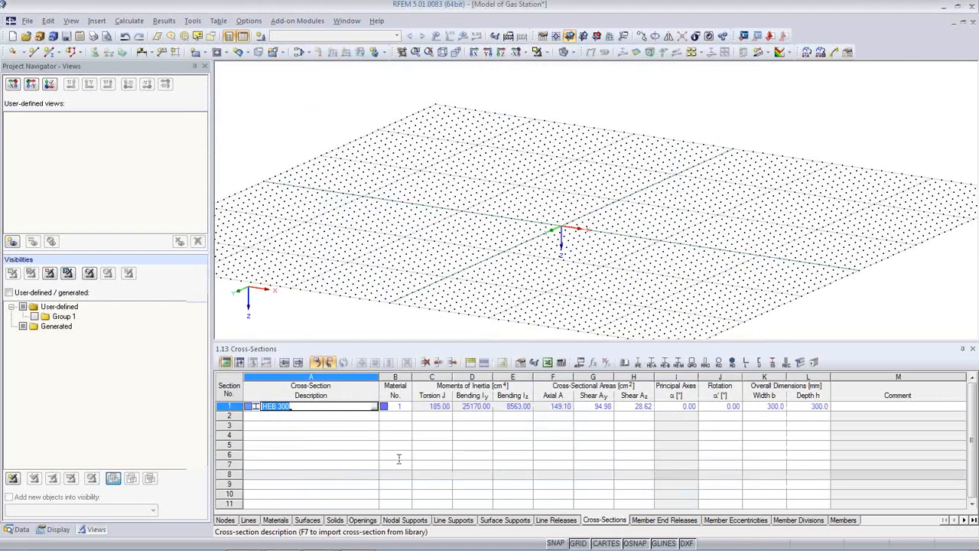
# Add the rolled I-section IPE 400 in Steel S 235 as cross-section 2.
pyautogui.click(340, 414)
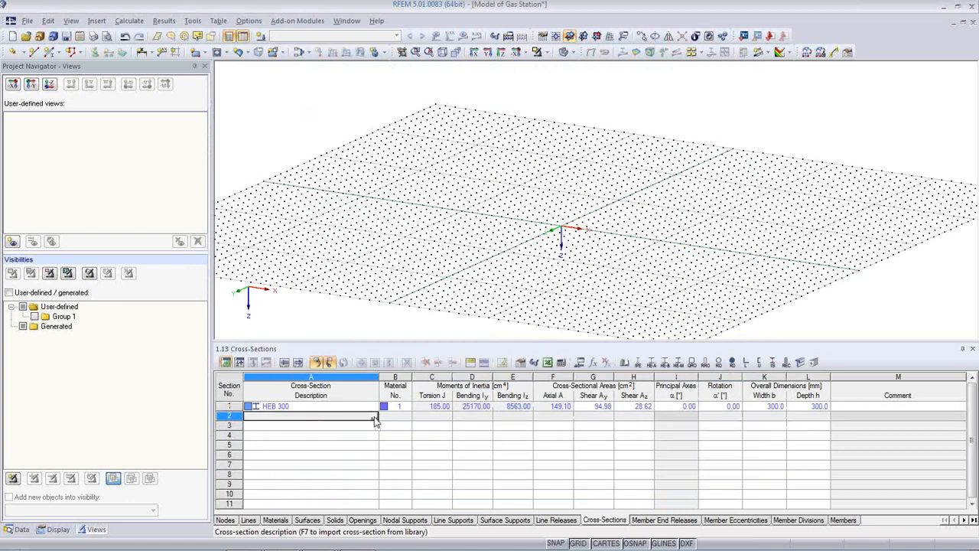
pyautogui.click(375, 418)
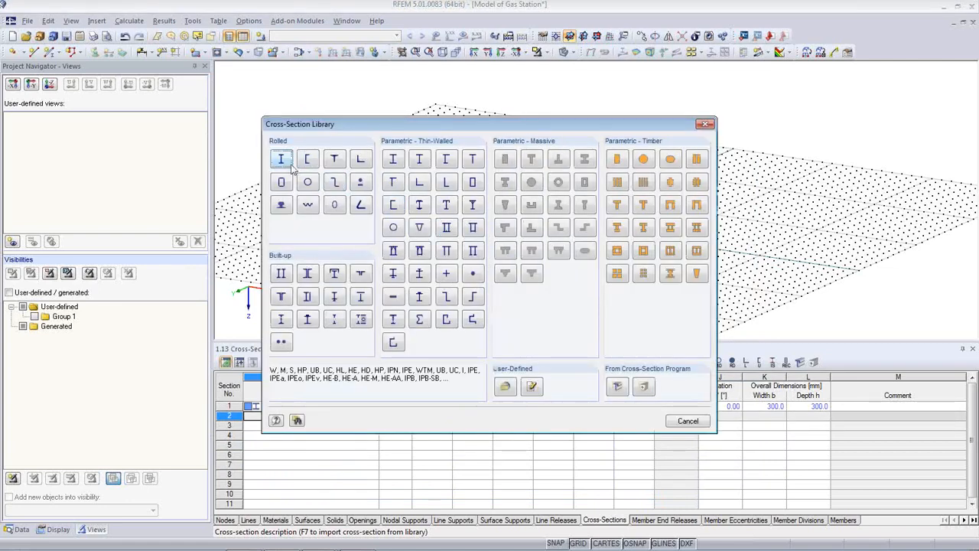
pyautogui.click(282, 161)
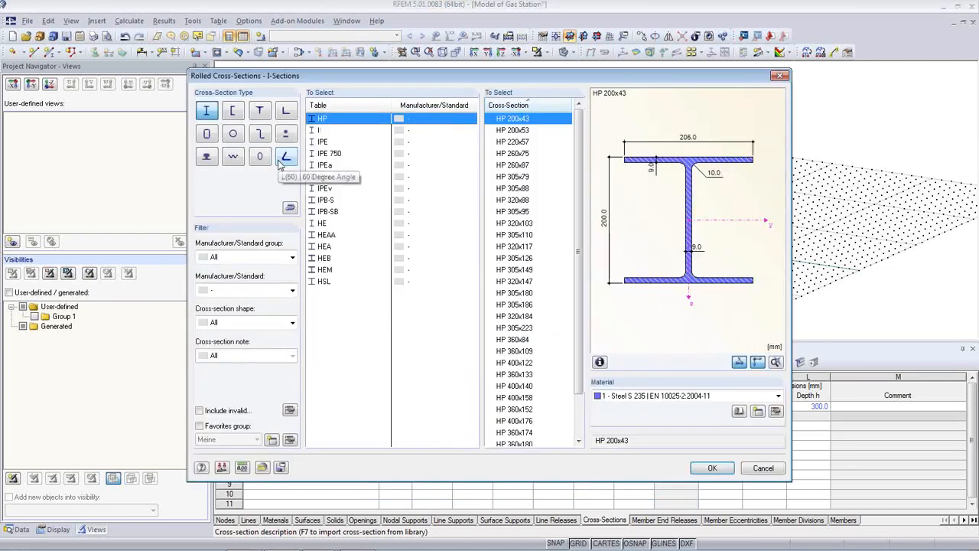
pyautogui.click(322, 142)
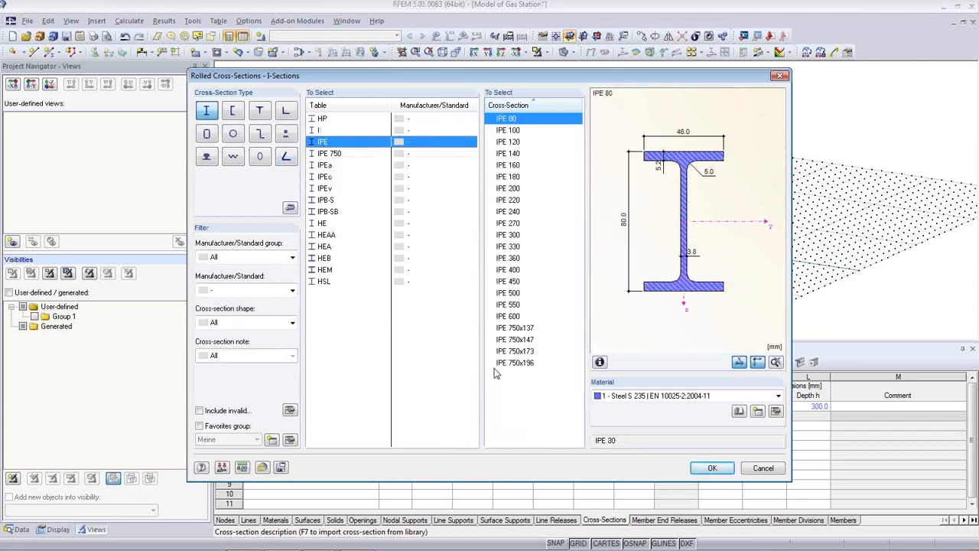
pyautogui.click(510, 270)
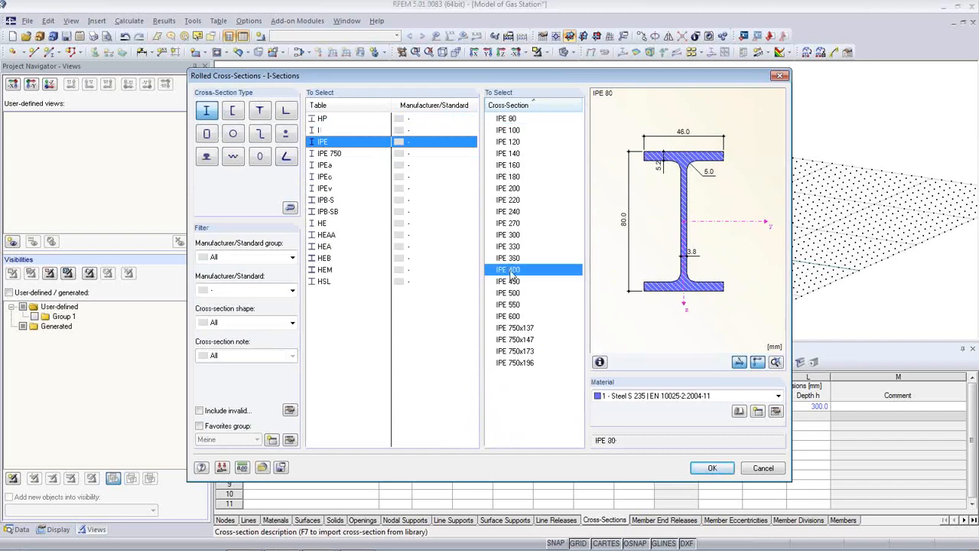
pyautogui.click(712, 468)
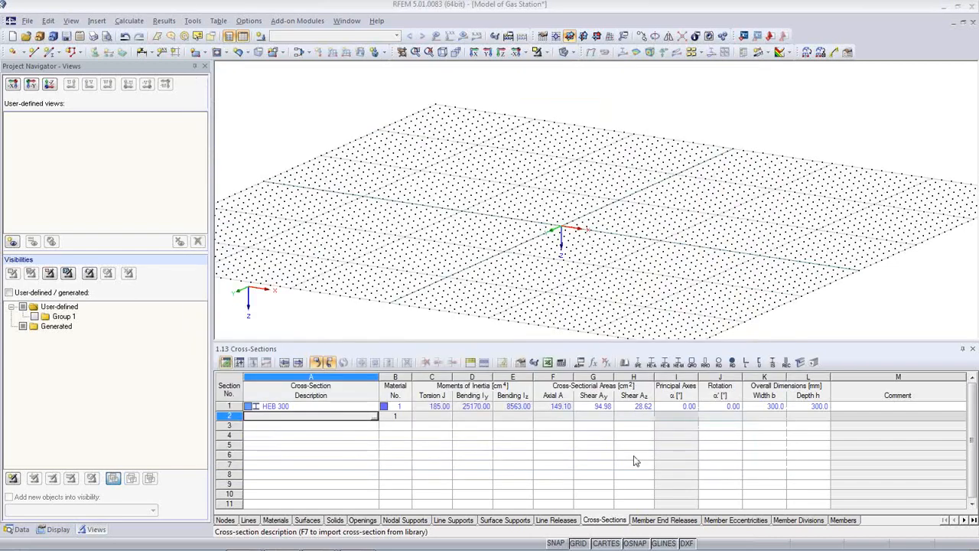
pyautogui.click(614, 445)
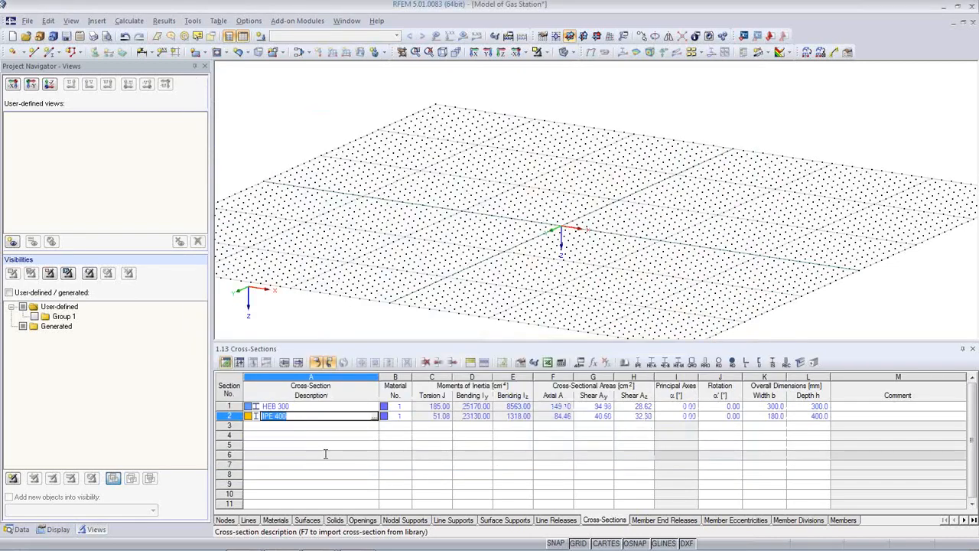
# Add the rolled I-section IPE 300 in Steel S 235 as cross-section 3.
pyautogui.click(312, 427)
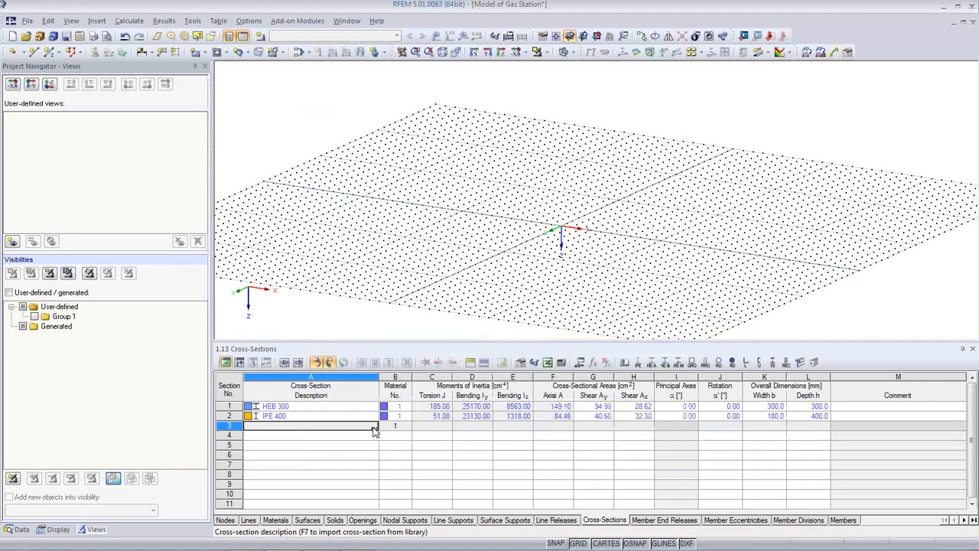
pyautogui.click(374, 427)
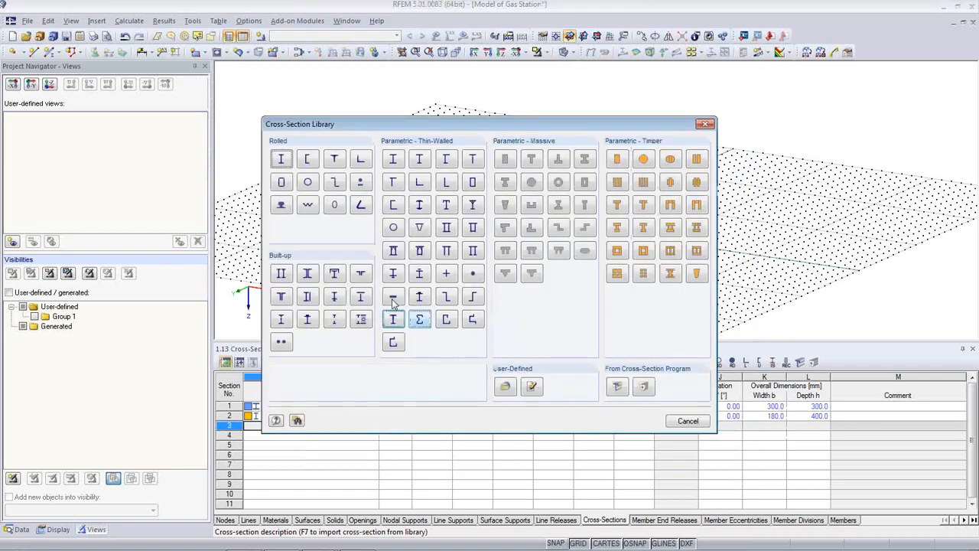
pyautogui.click(281, 158)
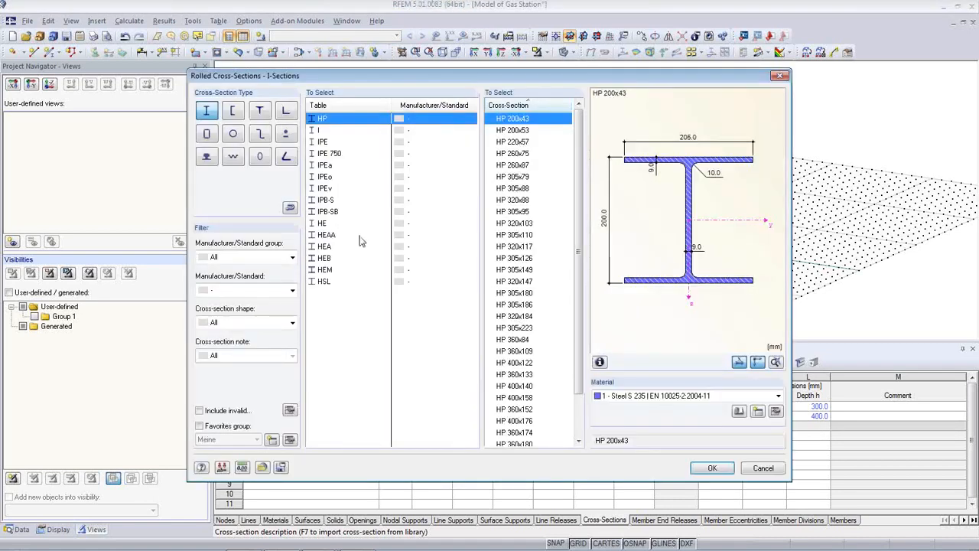
pyautogui.click(322, 143)
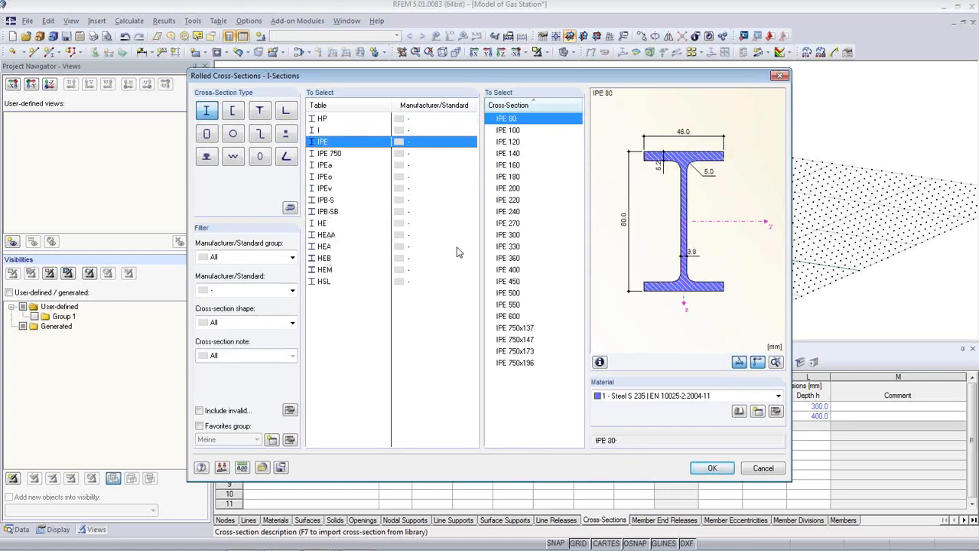
pyautogui.click(510, 235)
pyautogui.click(711, 468)
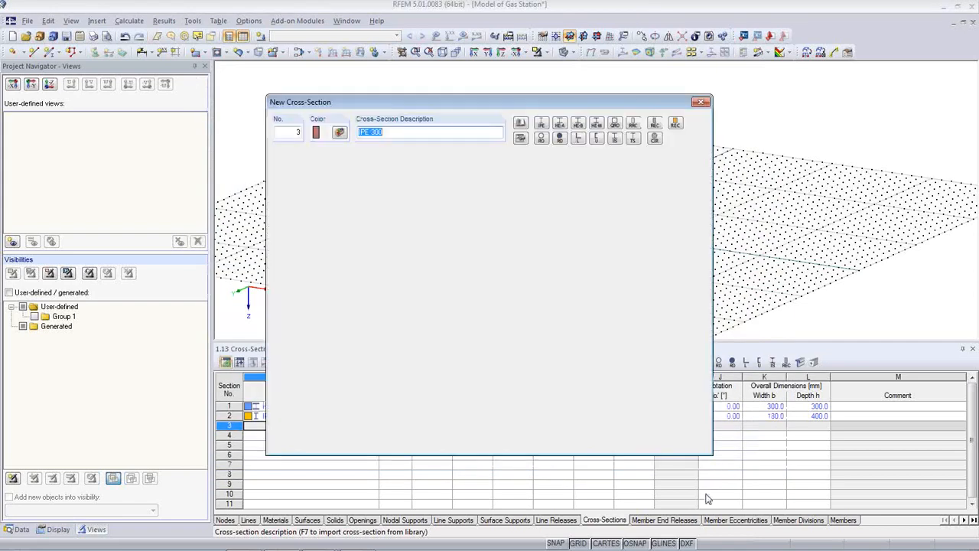
pyautogui.click(632, 443)
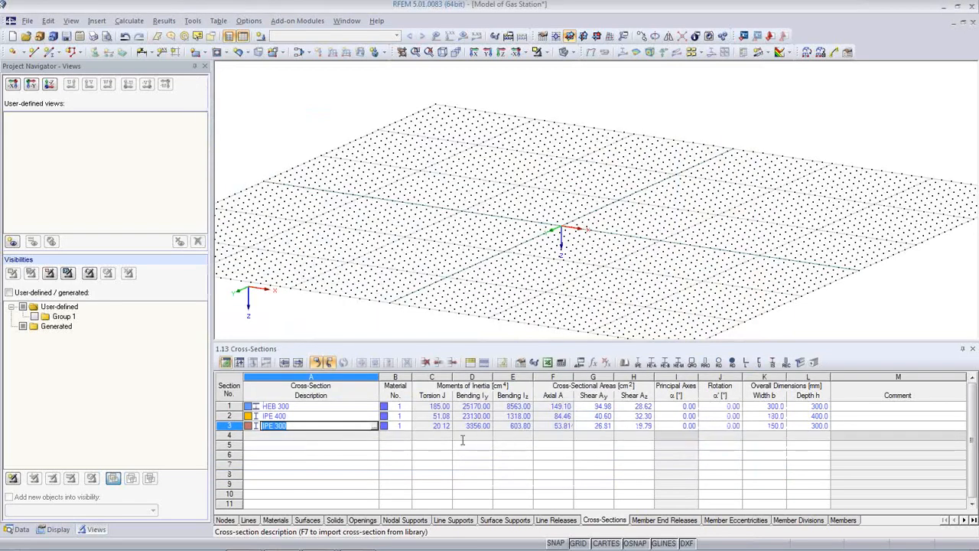
# Add the rolled channel section U 200 in Steel S 235 as cross-section 4.
pyautogui.click(314, 436)
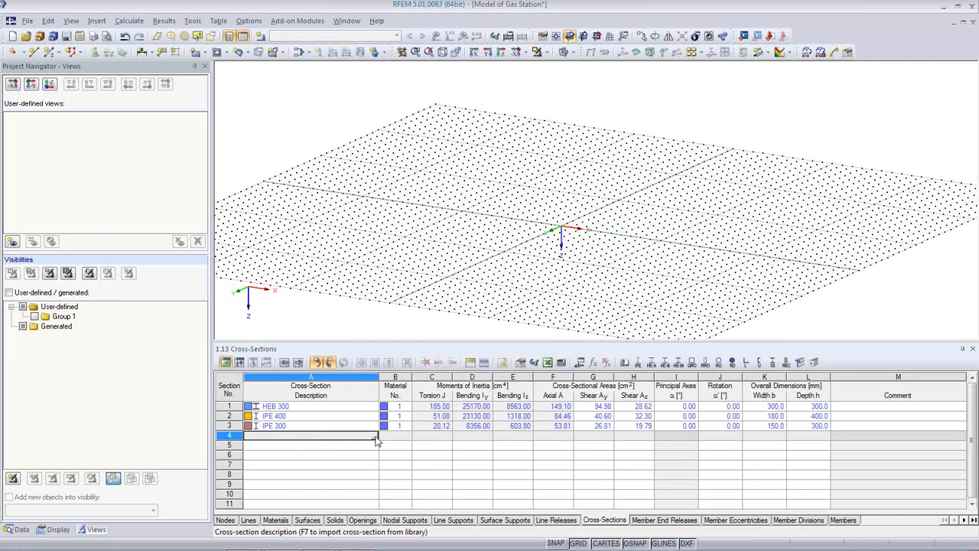
pyautogui.click(375, 438)
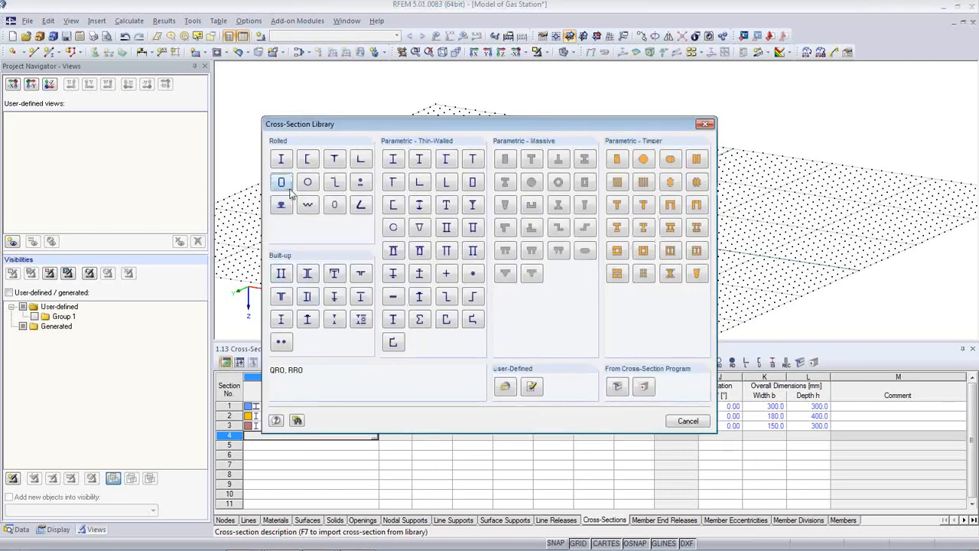
pyautogui.click(282, 159)
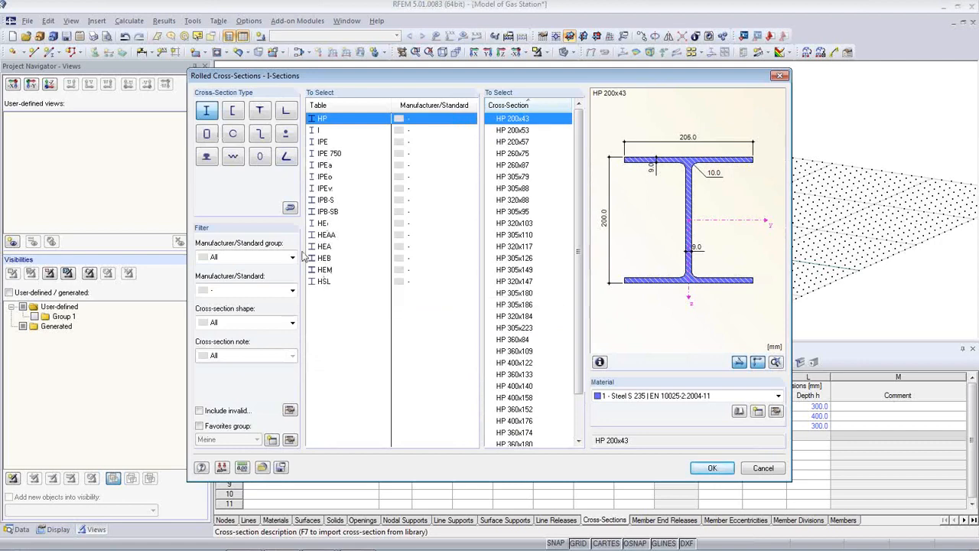
pyautogui.click(233, 111)
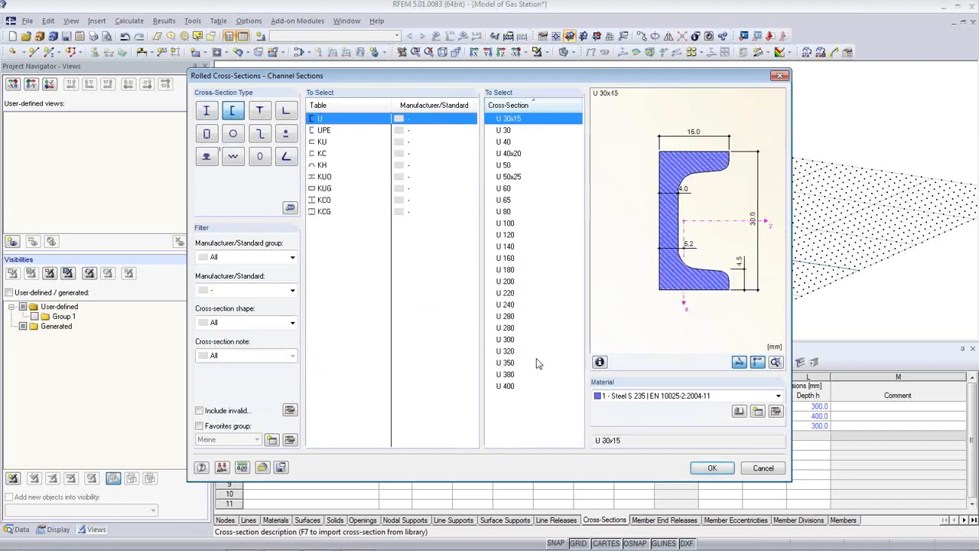
pyautogui.click(510, 282)
pyautogui.click(708, 471)
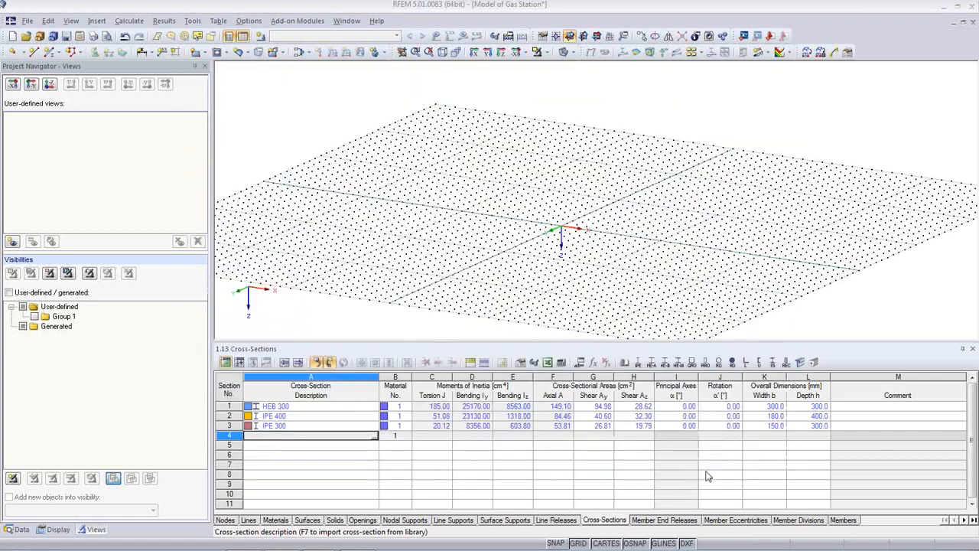
pyautogui.click(634, 443)
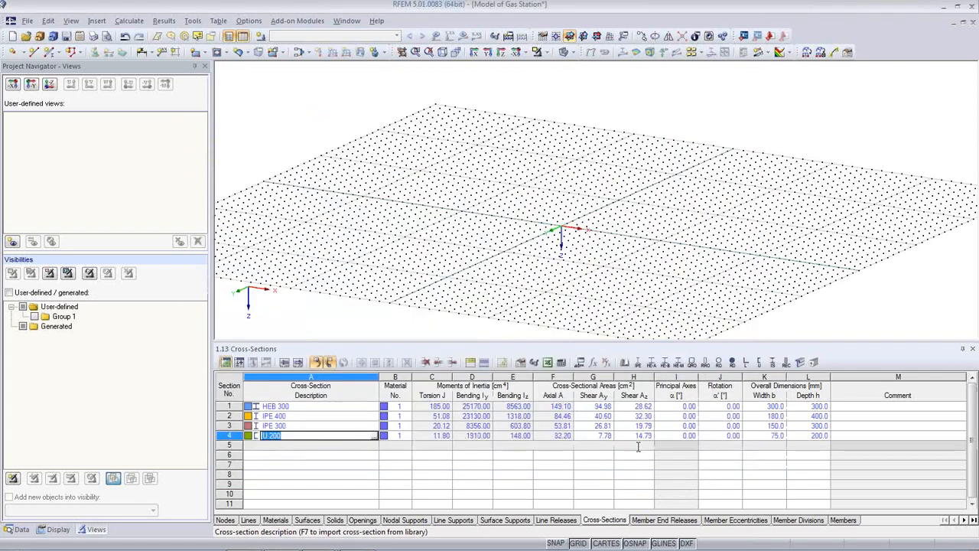
# Reduce the height of the Cross-Sections table to enlarge the model view, and switch the work plane to XZ.
pyautogui.moveTo(548, 344); pyautogui.dragTo(545, 369)
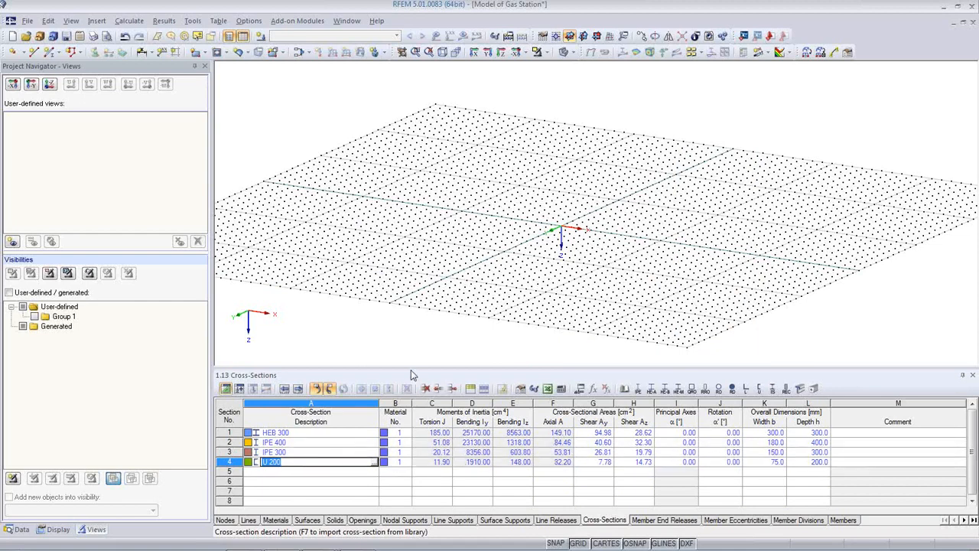
pyautogui.moveTo(411, 367); pyautogui.dragTo(415, 397)
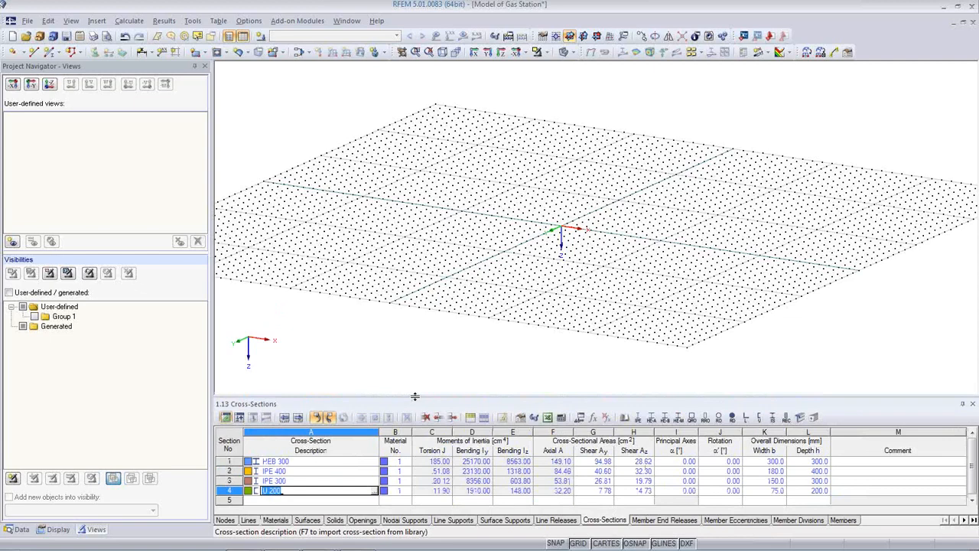
pyautogui.click(595, 41)
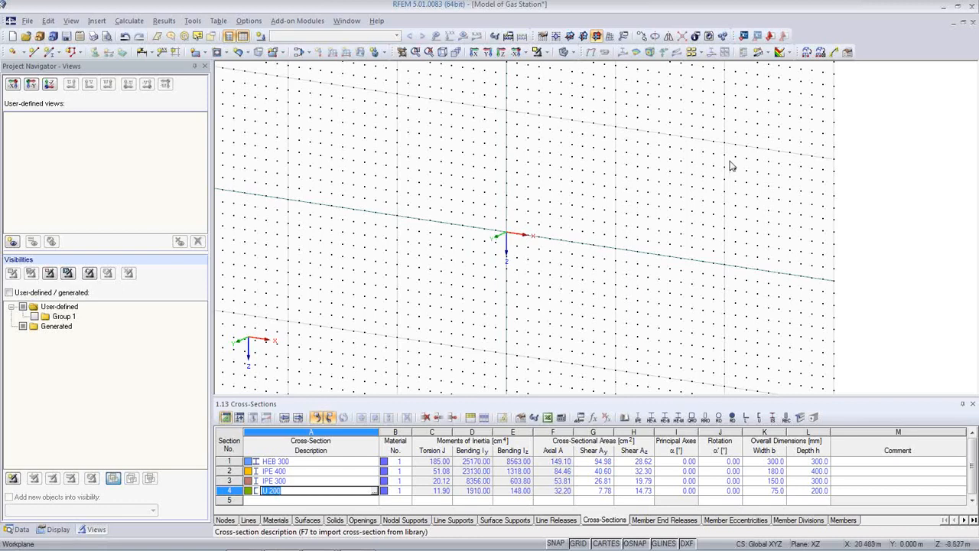
# Draw a 5 m column as a Beam member with HEB 300 from (-3, 0, 0) to (-3, 0, -5).
pyautogui.click(48, 55)
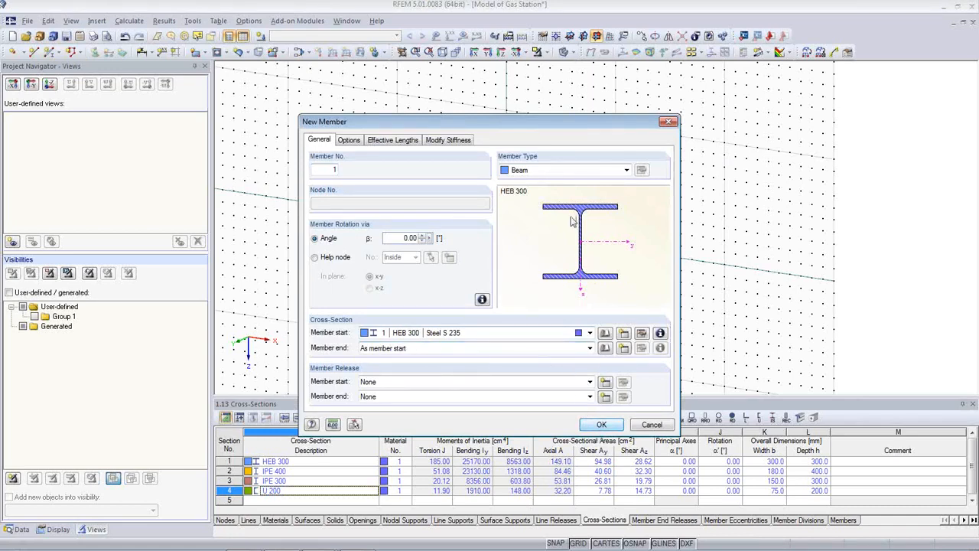
pyautogui.click(553, 172)
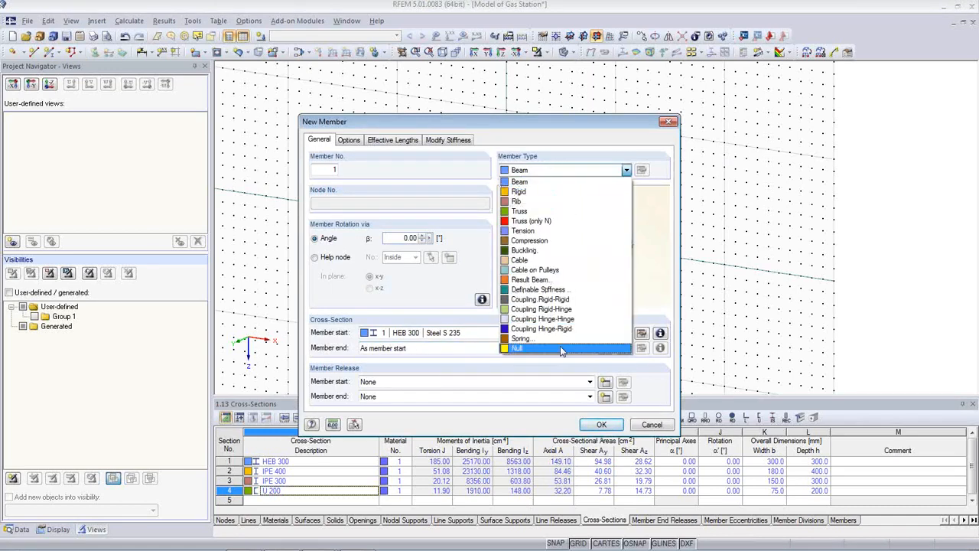
pyautogui.click(548, 182)
pyautogui.click(601, 425)
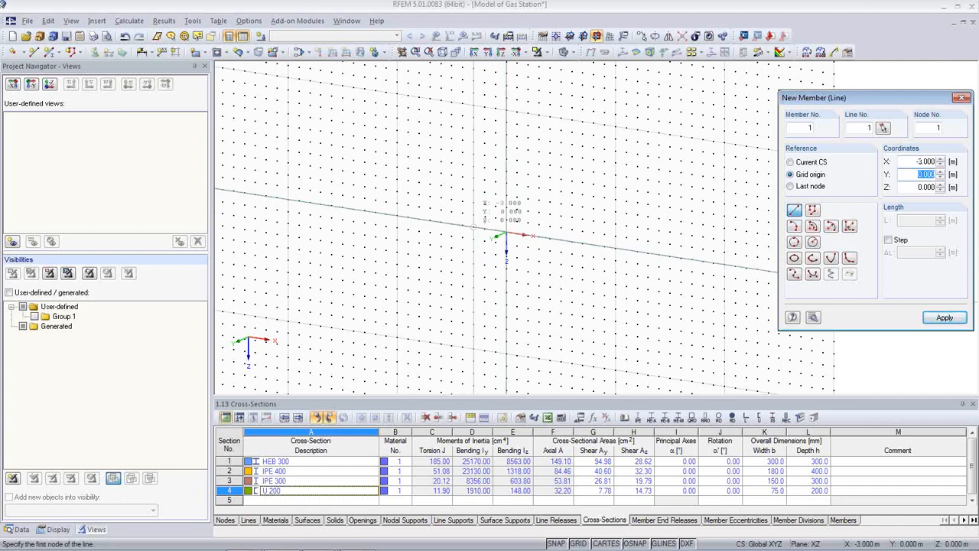
pyautogui.click(473, 226)
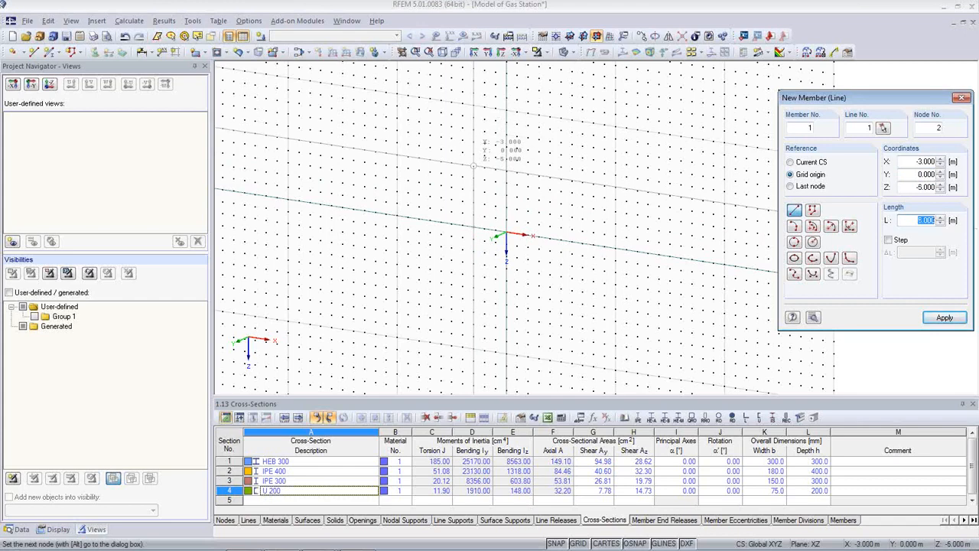
pyautogui.click(474, 165)
pyautogui.moveTo(540, 274); pyautogui.dragTo(435, 291, button='middle')
pyautogui.scroll(2, 435, 288)
pyautogui.press('Escape')
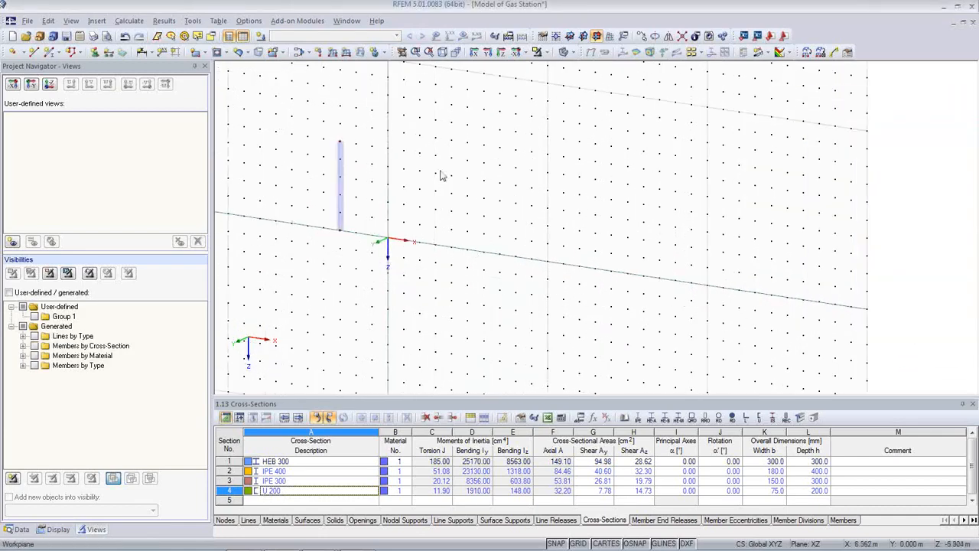
# Set the column's member rotation angle β to 90°.
pyautogui.scroll(1, 364, 169)
pyautogui.scroll(4, 404, 131)
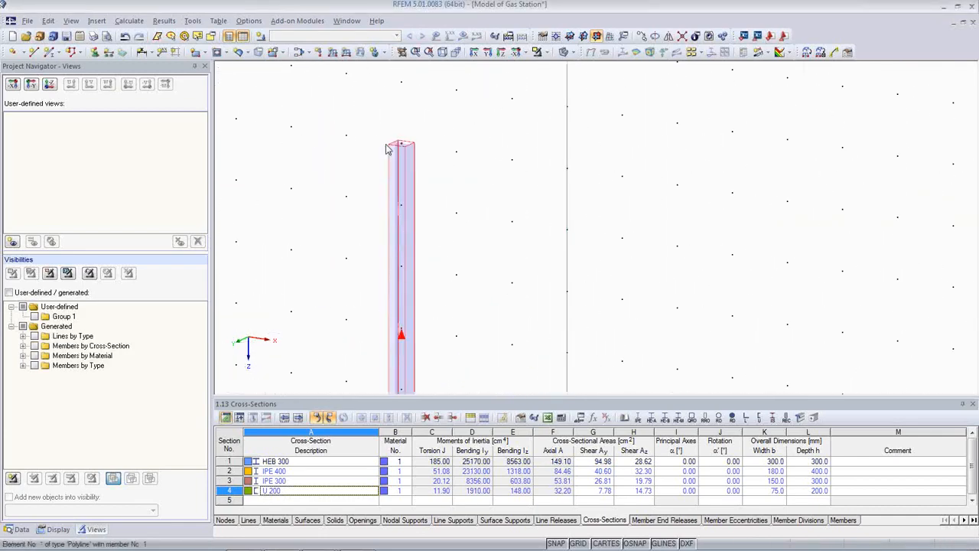
pyautogui.doubleClick(402, 328)
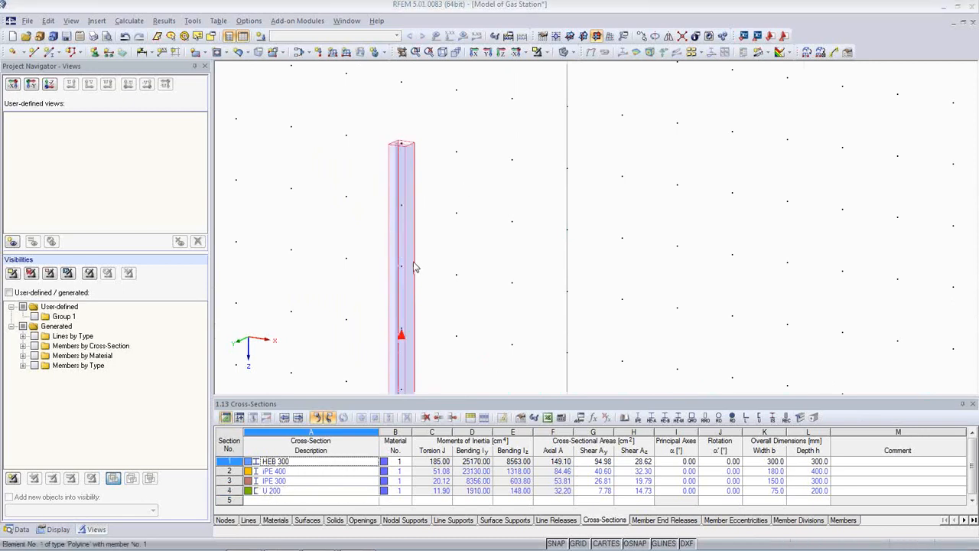
pyautogui.doubleClick(407, 238)
pyautogui.write('90')
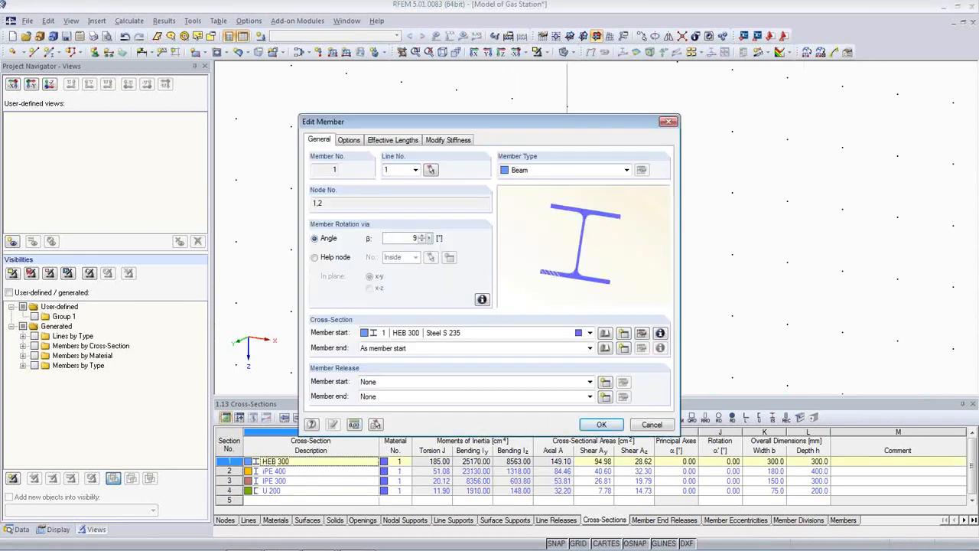
pyautogui.click(601, 425)
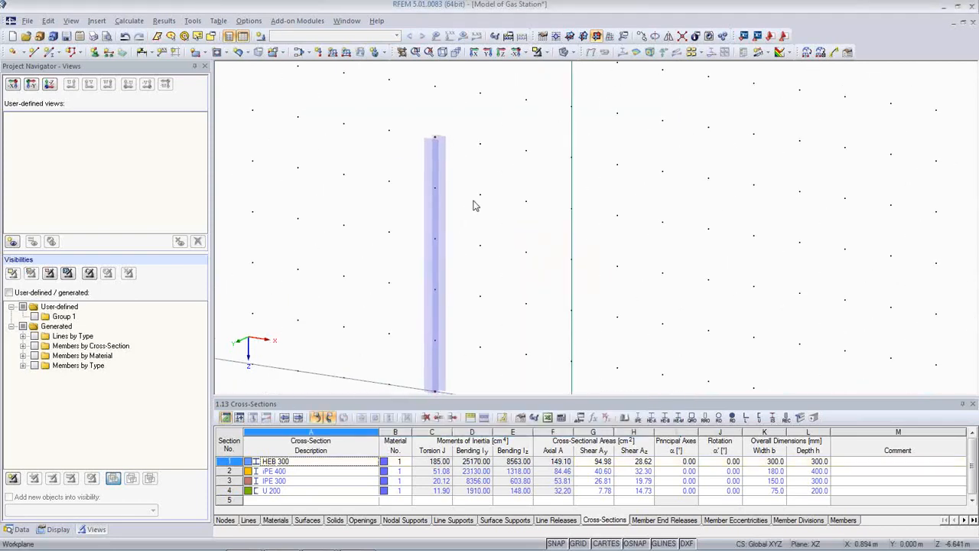
# Move the work plane origin to the column's top node and switch the work plane to XY.
pyautogui.scroll(-1, 475, 205)
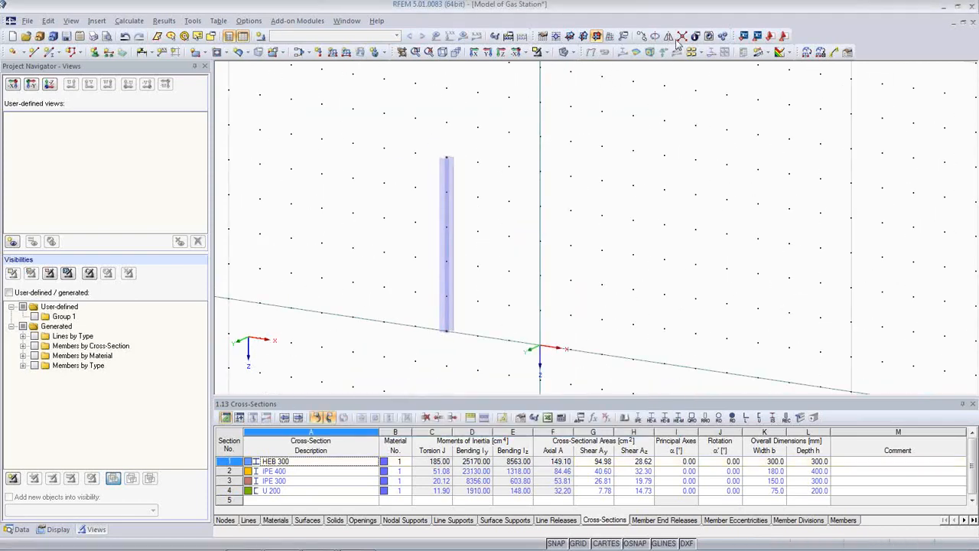
pyautogui.click(558, 36)
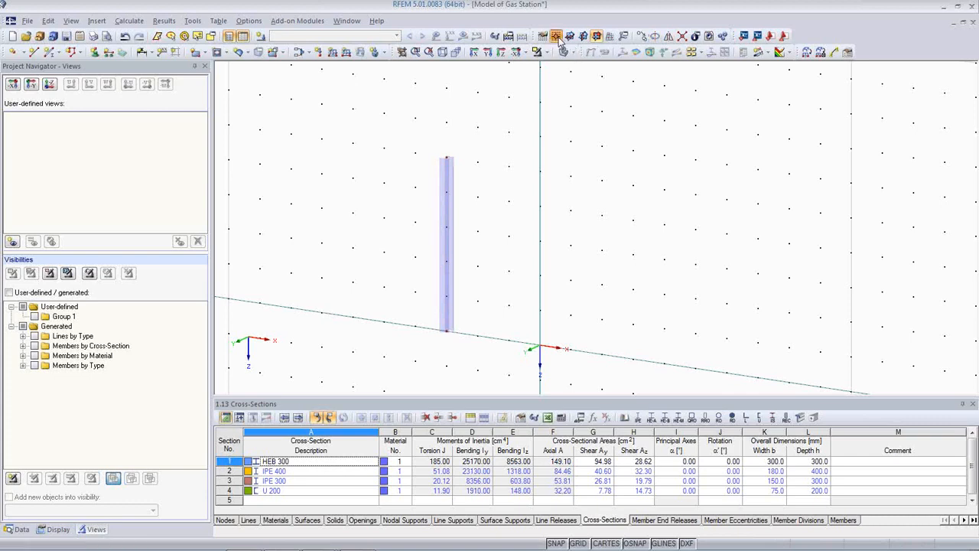
pyautogui.click(447, 160)
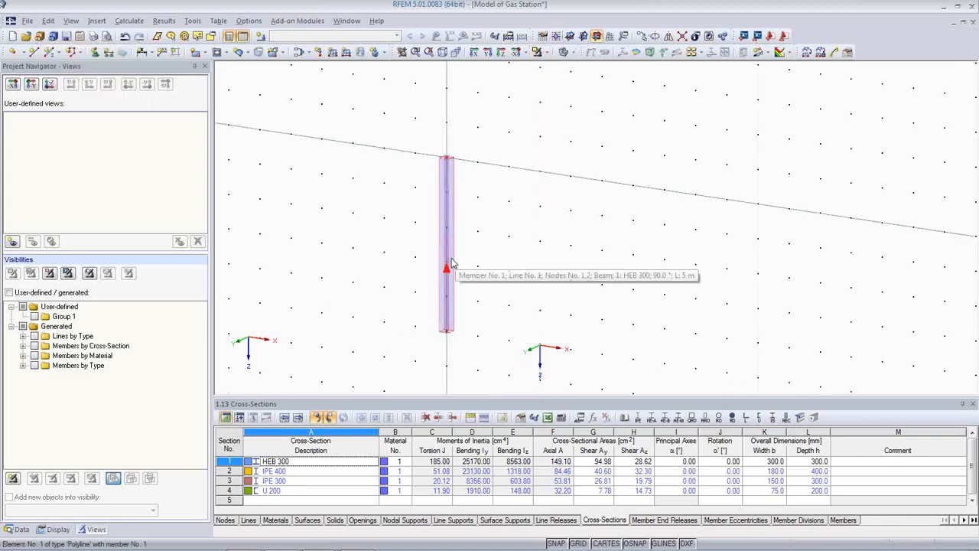
pyautogui.click(569, 36)
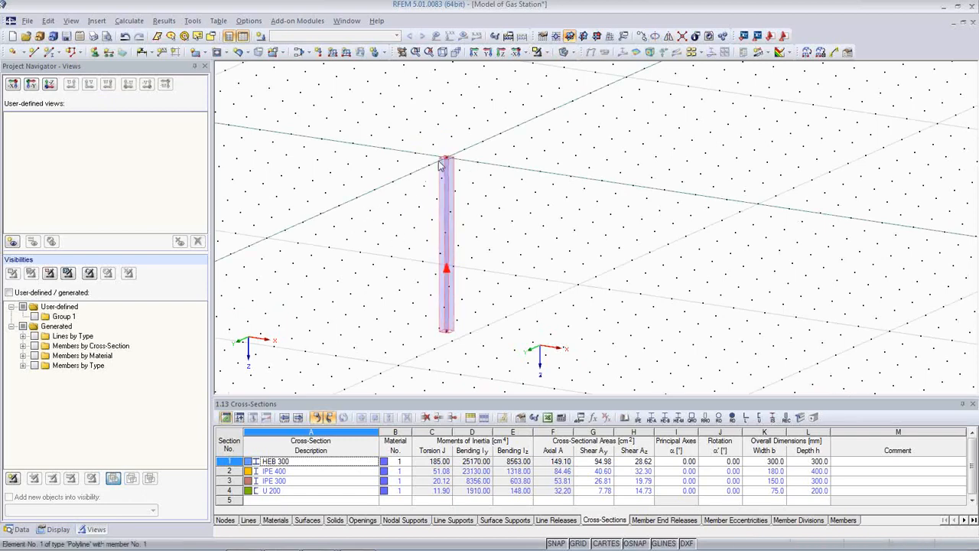
# Draw a 4 m Beam member with IPE 400 from the column's top node along the positive Y direction.
pyautogui.click(50, 52)
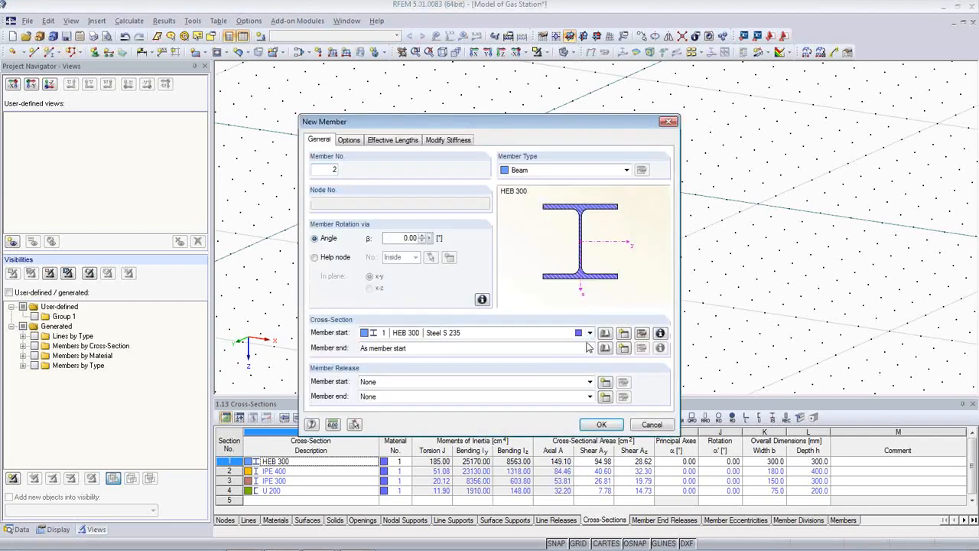
pyautogui.click(590, 334)
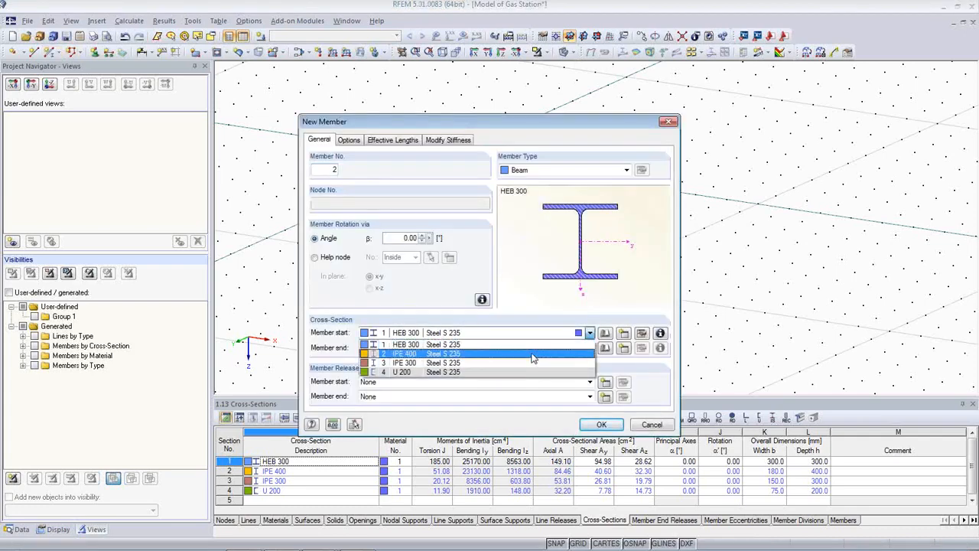
pyautogui.click(534, 354)
pyautogui.click(602, 424)
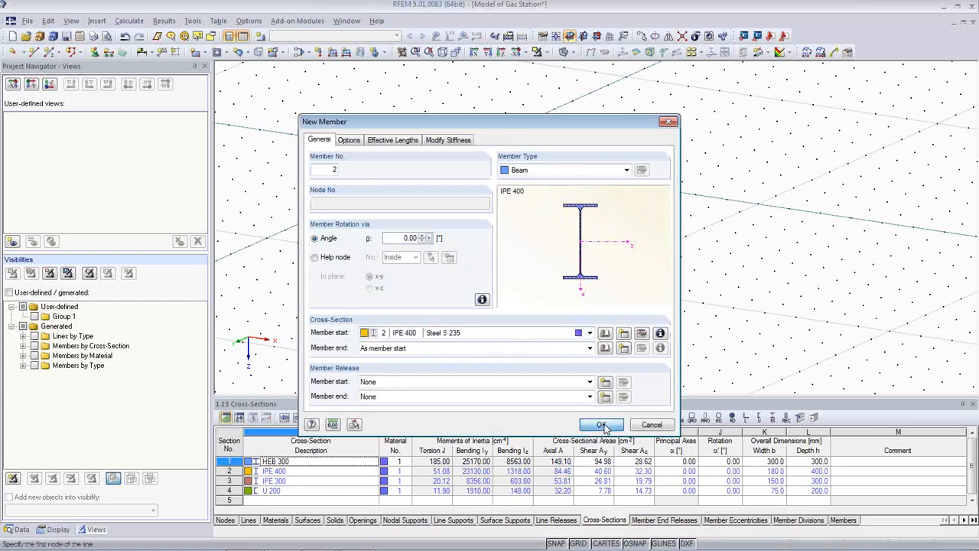
pyautogui.click(446, 157)
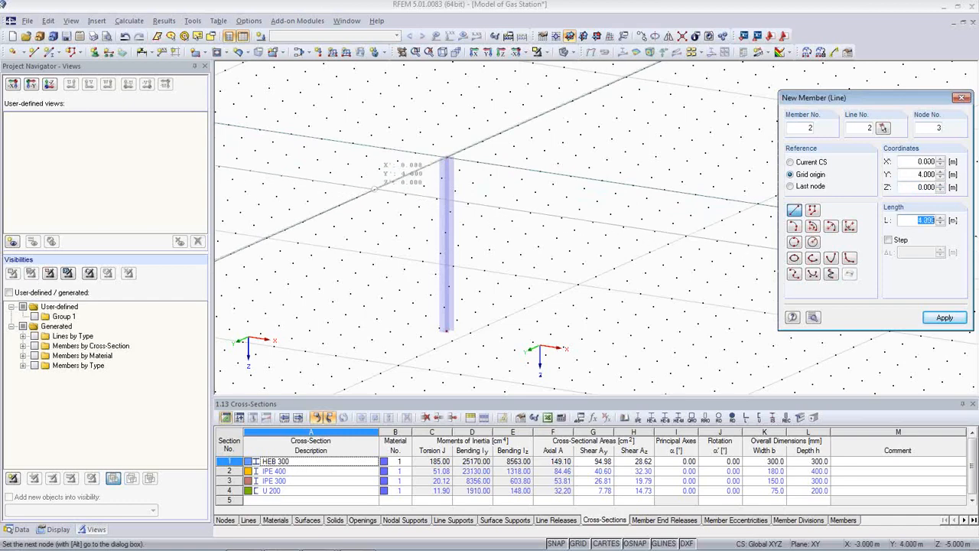
pyautogui.click(375, 187)
pyautogui.press('Escape')
pyautogui.scroll(2, 416, 212)
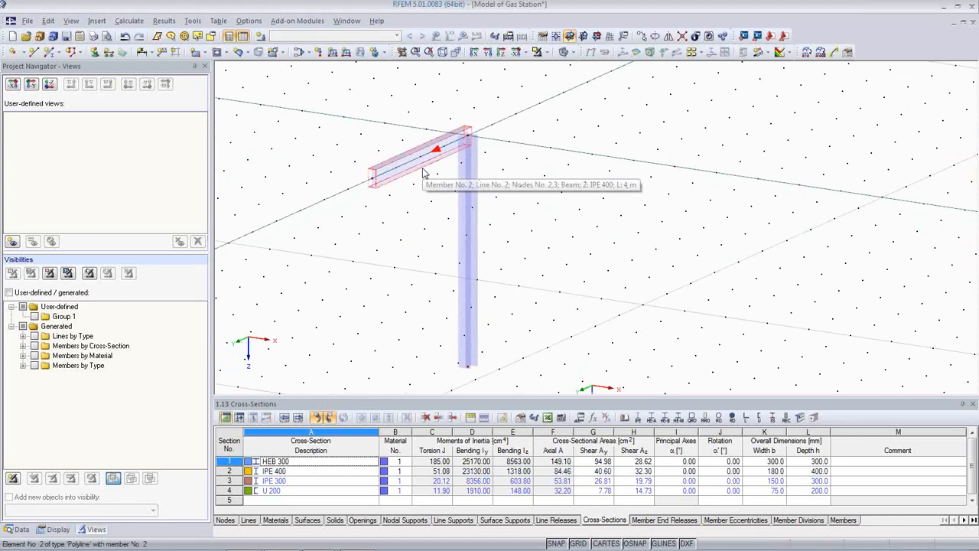
# Draw a 4 m Beam member with IPE 400 from the column's top node along the negative Y direction.
pyautogui.scroll(-2, 429, 190)
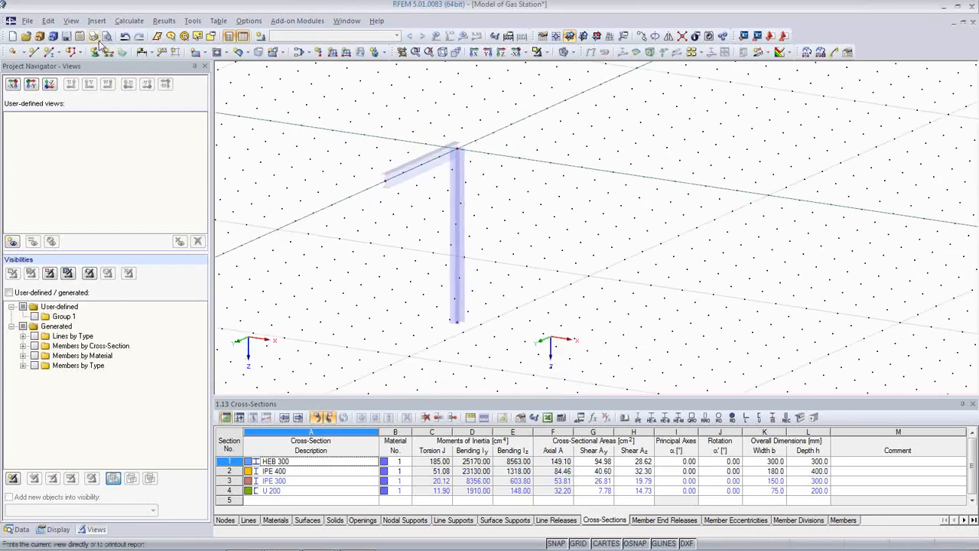
pyautogui.click(48, 52)
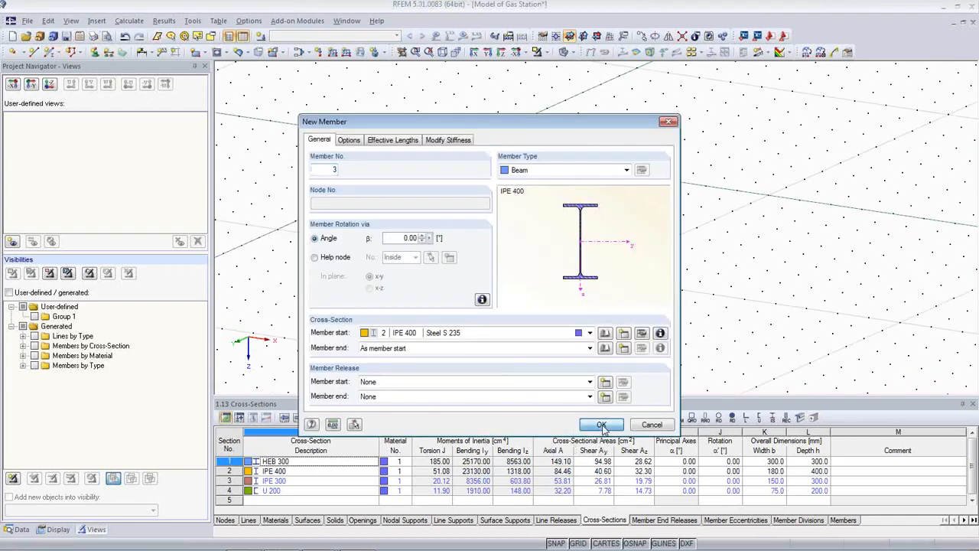
pyautogui.click(602, 424)
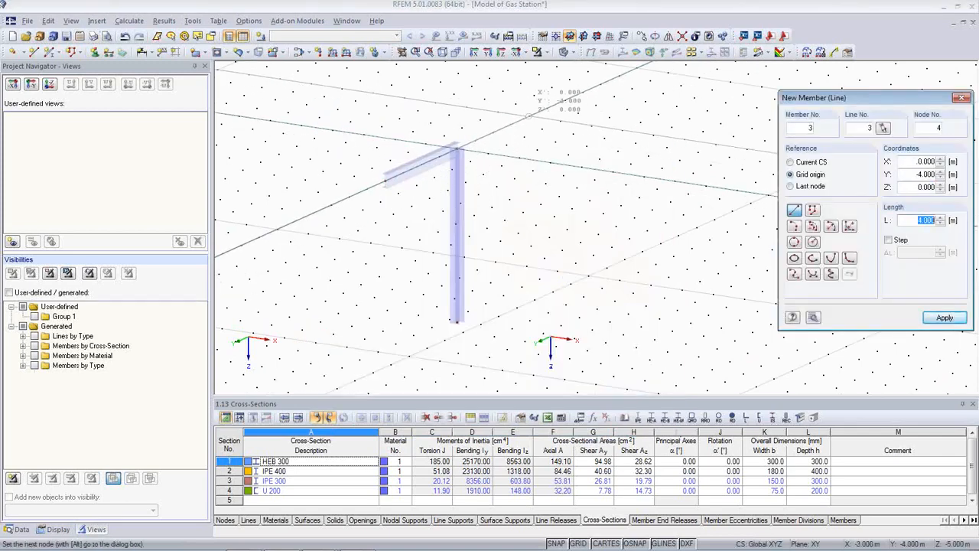
pyautogui.click(528, 116)
# Assign a Rigid nodal support to the column's base node.
pyautogui.moveTo(521, 248); pyautogui.dragTo(504, 263, button='middle')
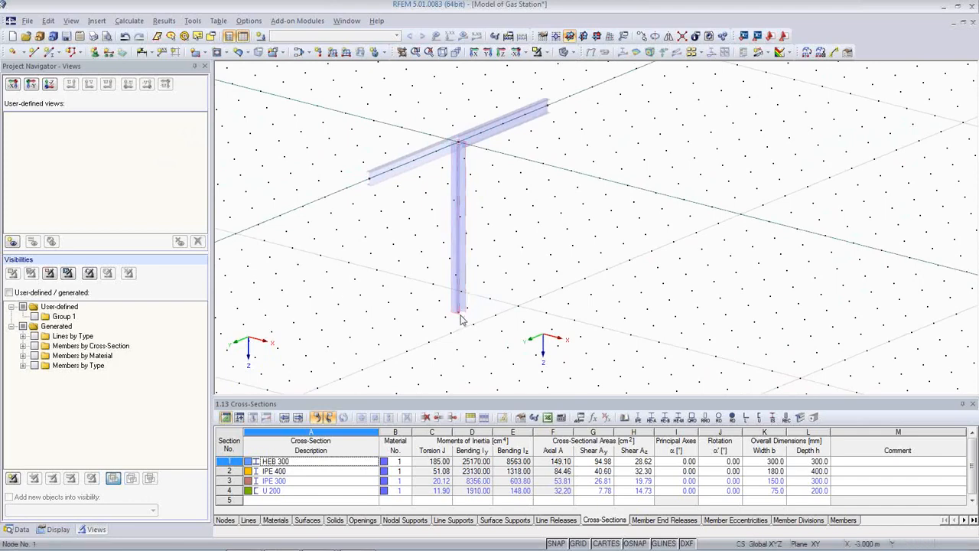
pyautogui.click(95, 52)
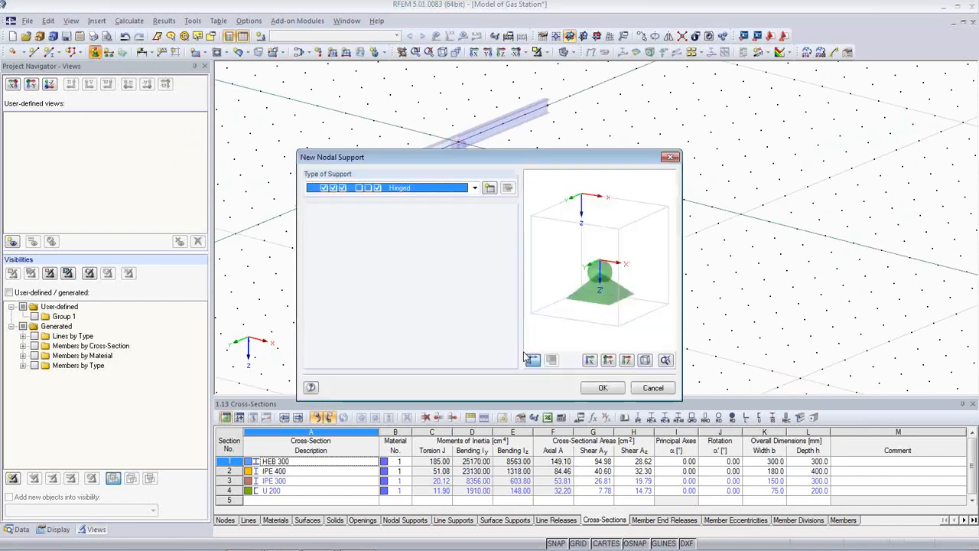
pyautogui.click(451, 188)
pyautogui.click(439, 210)
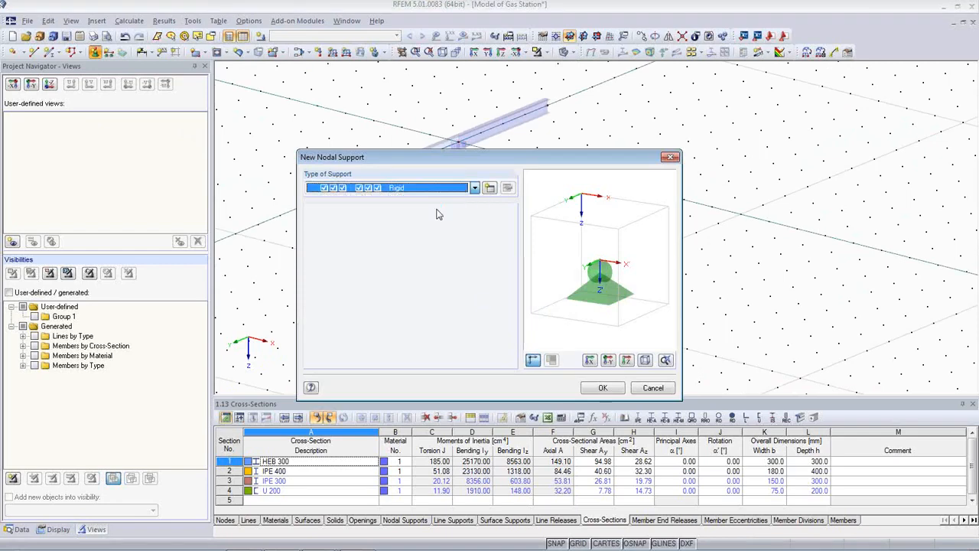
pyautogui.click(603, 388)
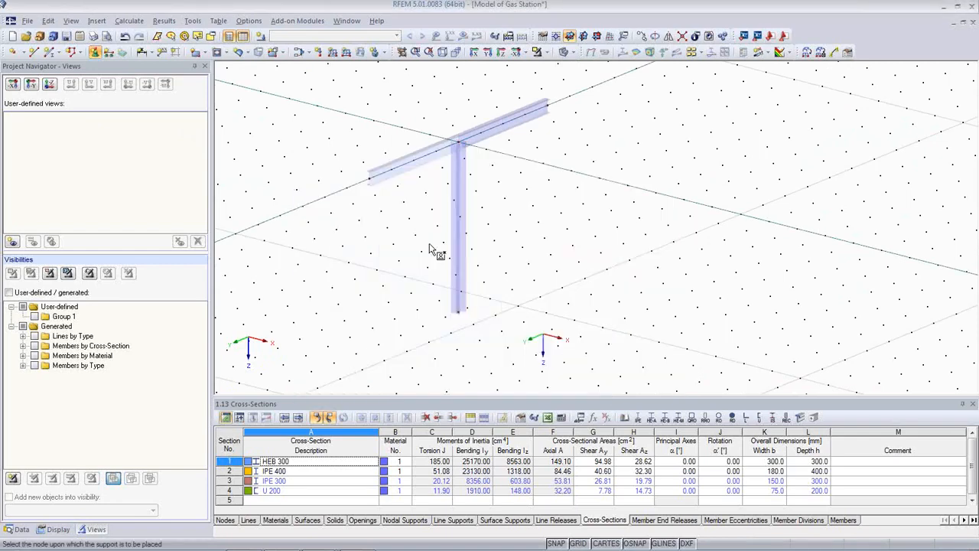
pyautogui.click(462, 316)
pyautogui.rightClick(504, 351)
# Select the whole T-frame with its support and move the work plane origin to the column's base node.
pyautogui.scroll(1, 529, 308)
pyautogui.scroll(-4, 529, 308)
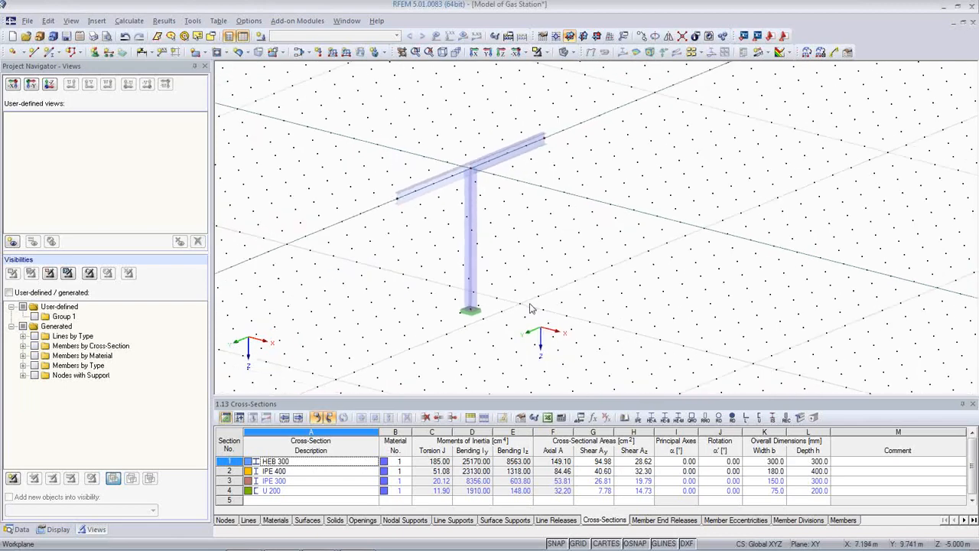
pyautogui.moveTo(321, 115); pyautogui.dragTo(610, 352)
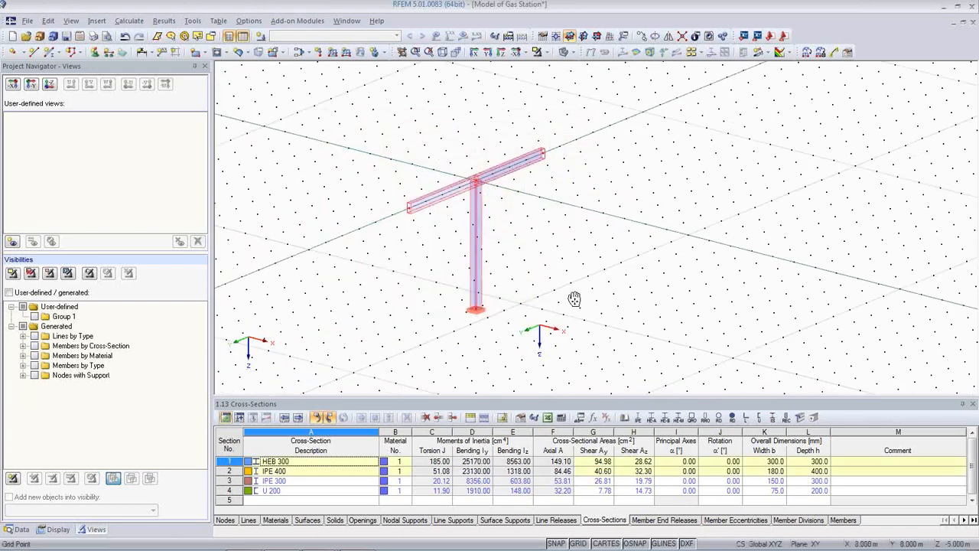
pyautogui.moveTo(574, 299); pyautogui.dragTo(535, 234, button='middle')
pyautogui.click(564, 51)
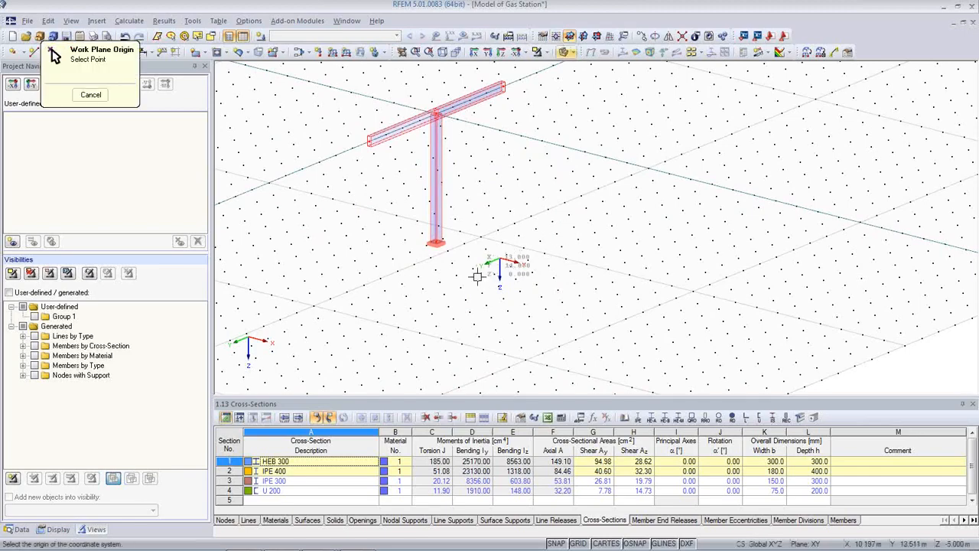
pyautogui.click(478, 276)
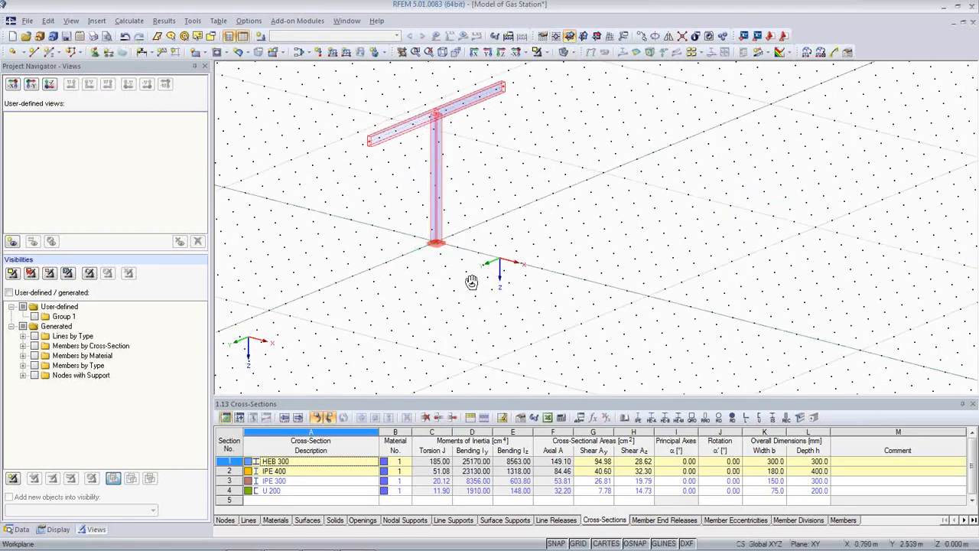
# Move the selected T-frame along the X axis so its base lies at (3, 0, 0), and undo the move.
pyautogui.keyDown('ctrl'); pyautogui.moveTo(471, 282); pyautogui.dragTo(517, 302, button='middle'); pyautogui.keyUp('ctrl')
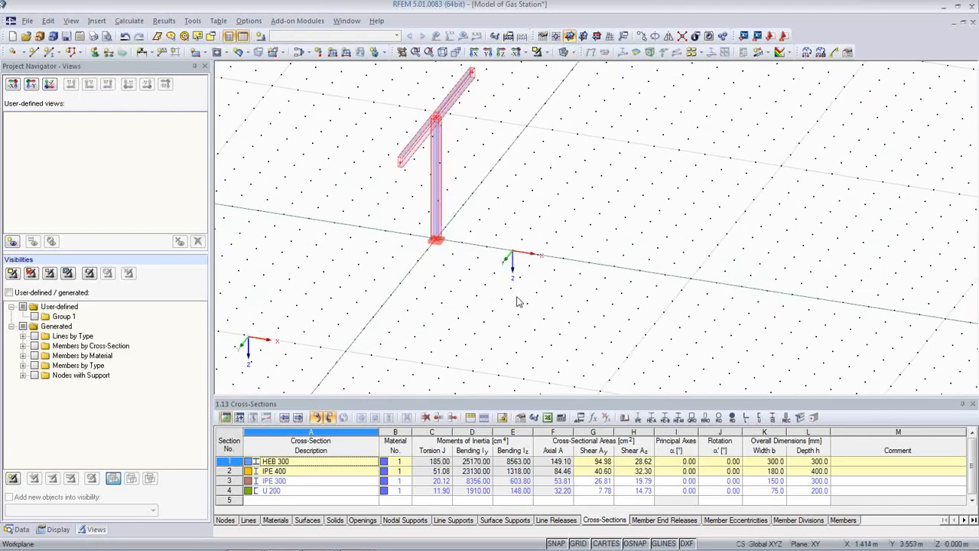
pyautogui.click(440, 230)
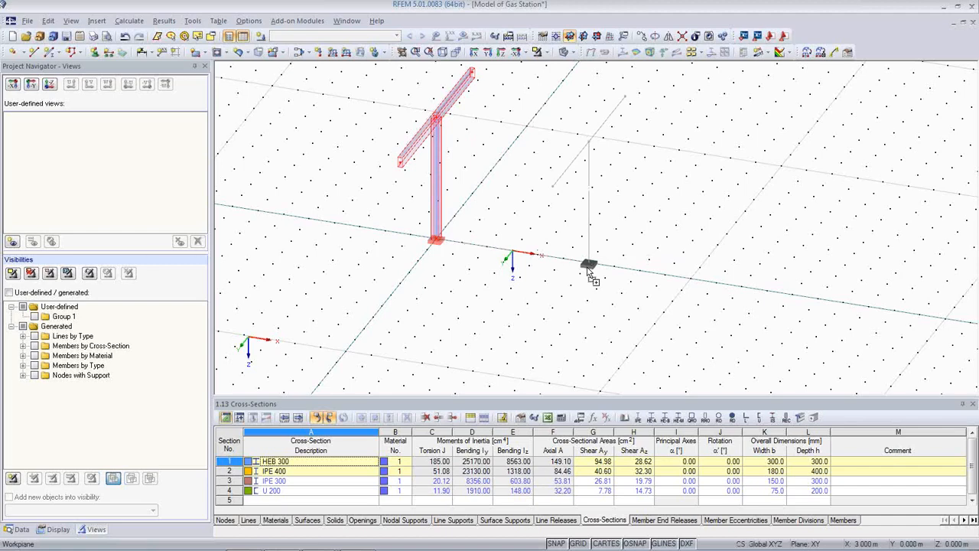
pyautogui.click(587, 267)
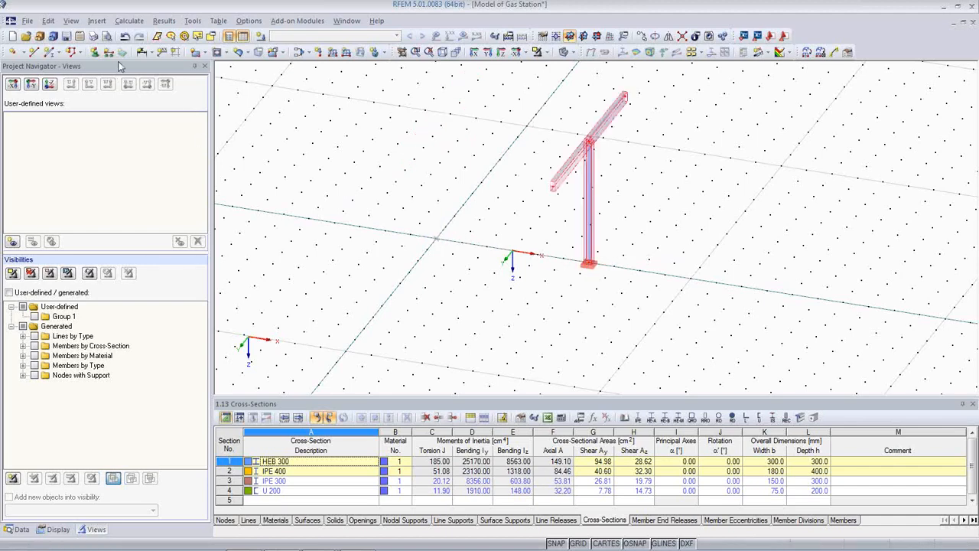
pyautogui.click(124, 36)
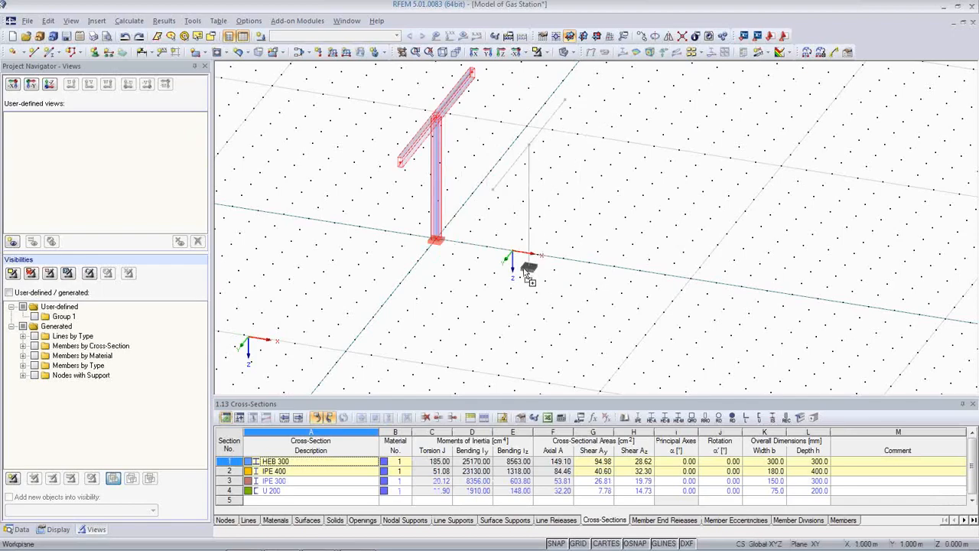
# Copy the selected T-frame along the X axis so the copy's base lies at (3, 0, 0).
pyautogui.click(586, 266)
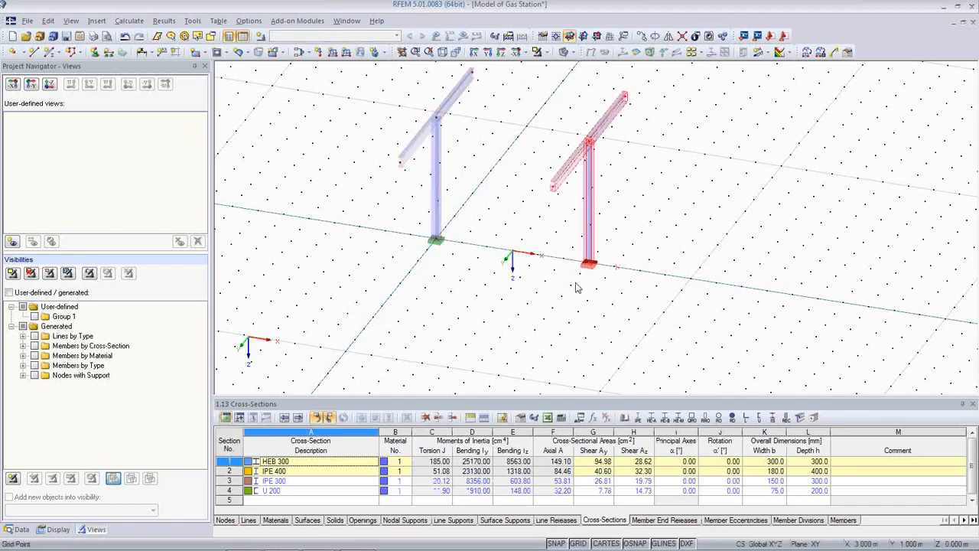
pyautogui.keyDown('ctrl'); pyautogui.moveTo(569, 288); pyautogui.dragTo(516, 309, button='middle'); pyautogui.keyUp('ctrl')
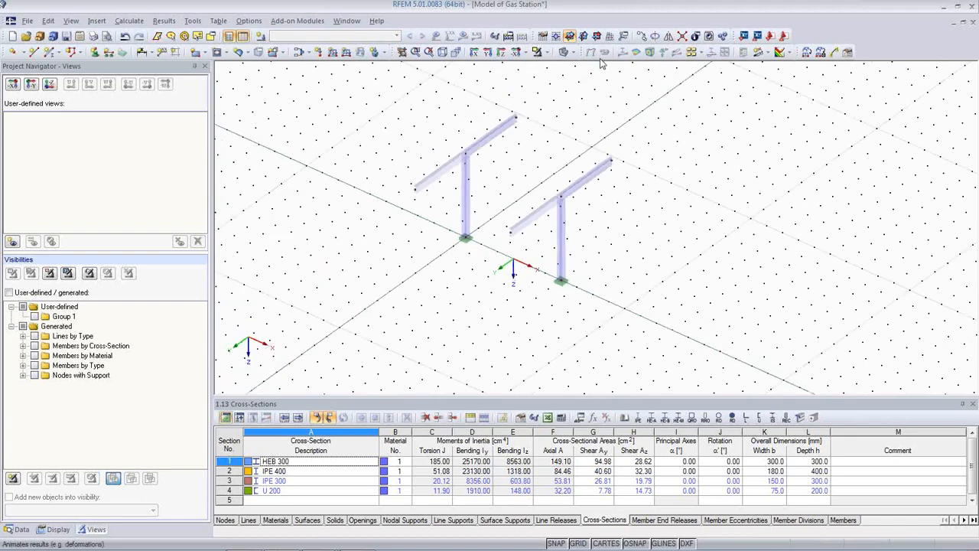
# Move the work plane origin to the positive-Y end node of the copied frame's crossbeam at (3, 4, -5).
pyautogui.click(556, 36)
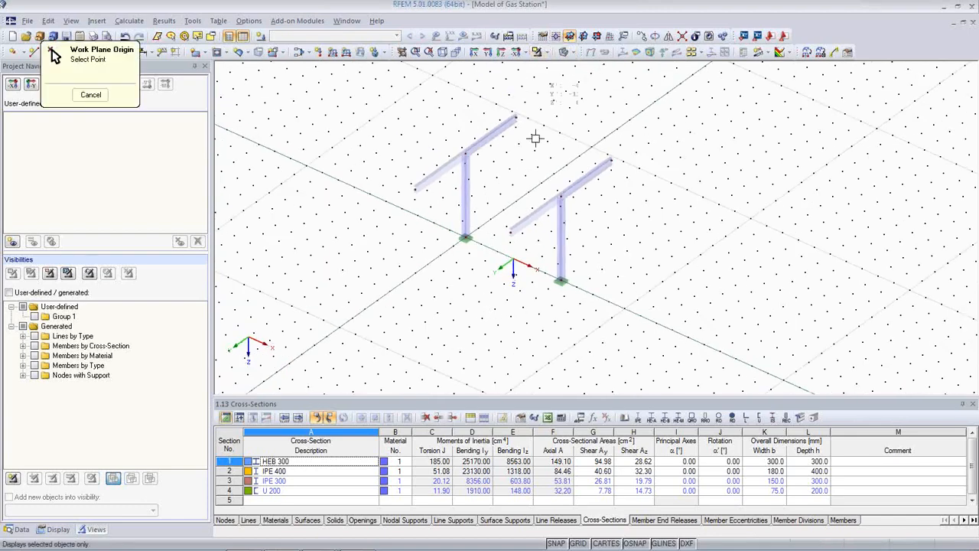
pyautogui.click(511, 232)
pyautogui.moveTo(483, 344)
pyautogui.keyDown('ctrl'); pyautogui.mouseDown(button='middle')
pyautogui.moveTo(464, 280)
pyautogui.moveTo(469, 323)
pyautogui.moveTo(494, 330)
pyautogui.mouseUp(button='middle'); pyautogui.keyUp('ctrl')
pyautogui.scroll(3, 509, 293)
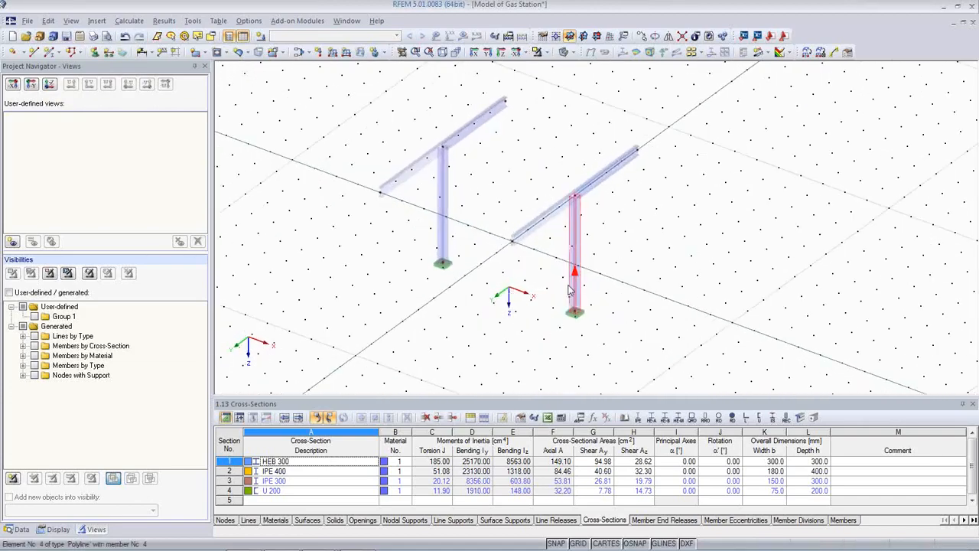
# Draw three consecutive IPE 300 Beam members along X from 4 m to -10 m relative to the grid origin, through both crossbeam end nodes.
pyautogui.moveTo(569, 291); pyautogui.dragTo(621, 309, button='middle')
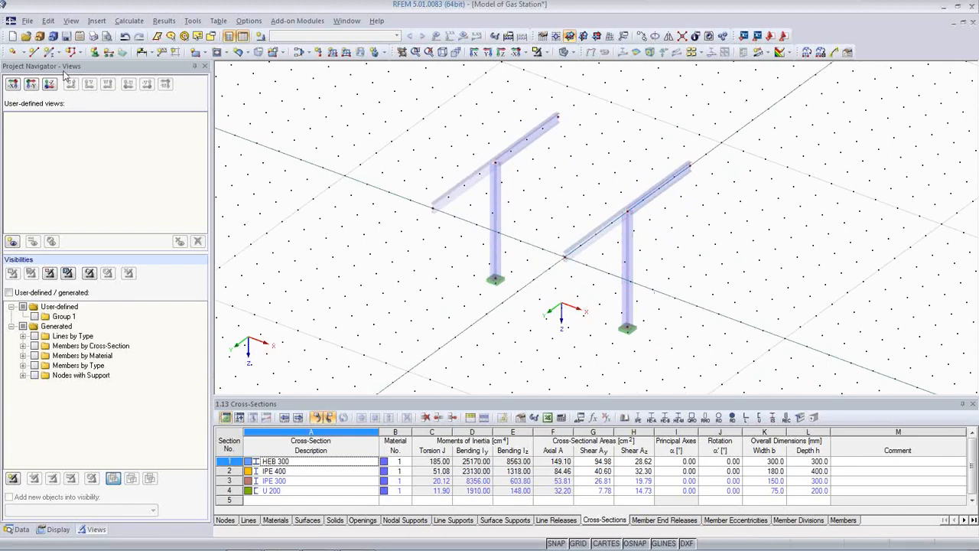
pyautogui.click(49, 52)
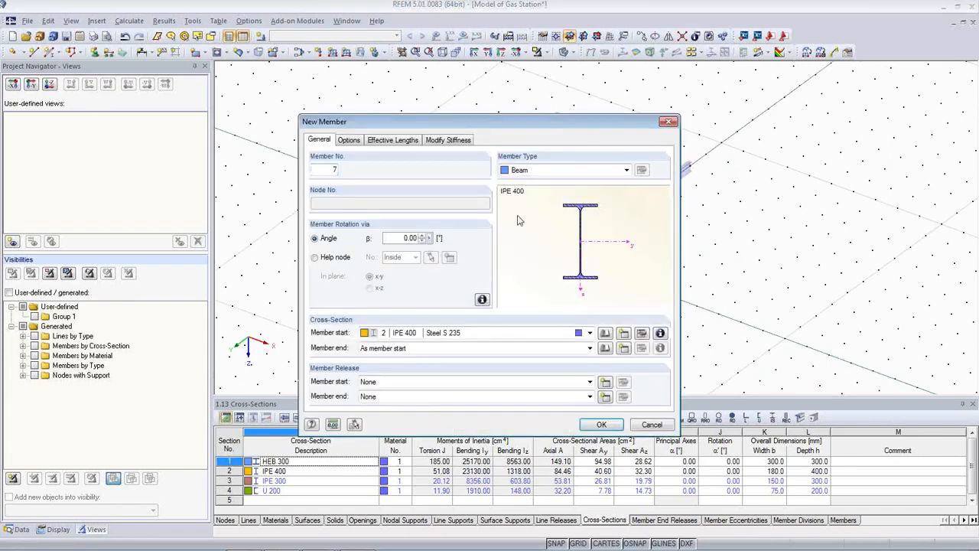
pyautogui.click(589, 333)
pyautogui.click(526, 363)
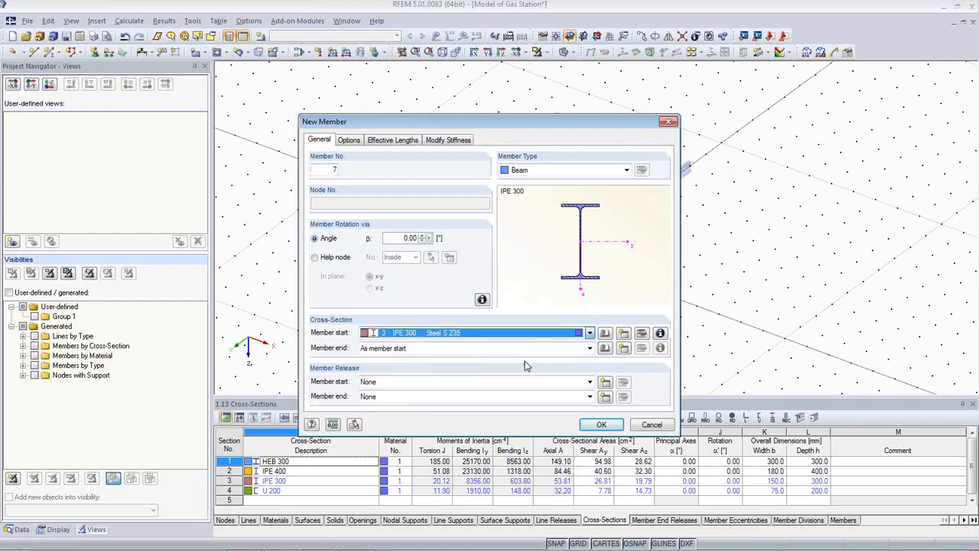
pyautogui.click(601, 425)
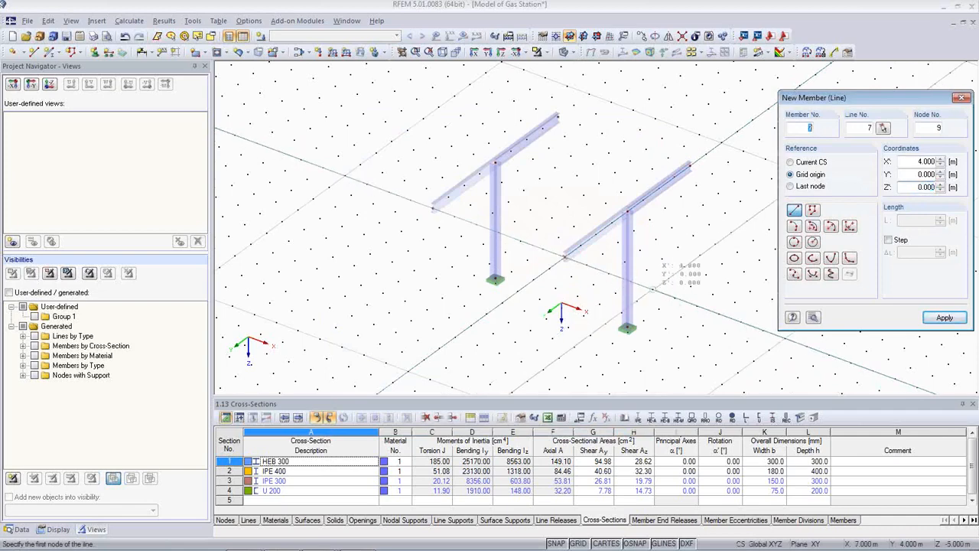
pyautogui.click(653, 290)
pyautogui.click(564, 257)
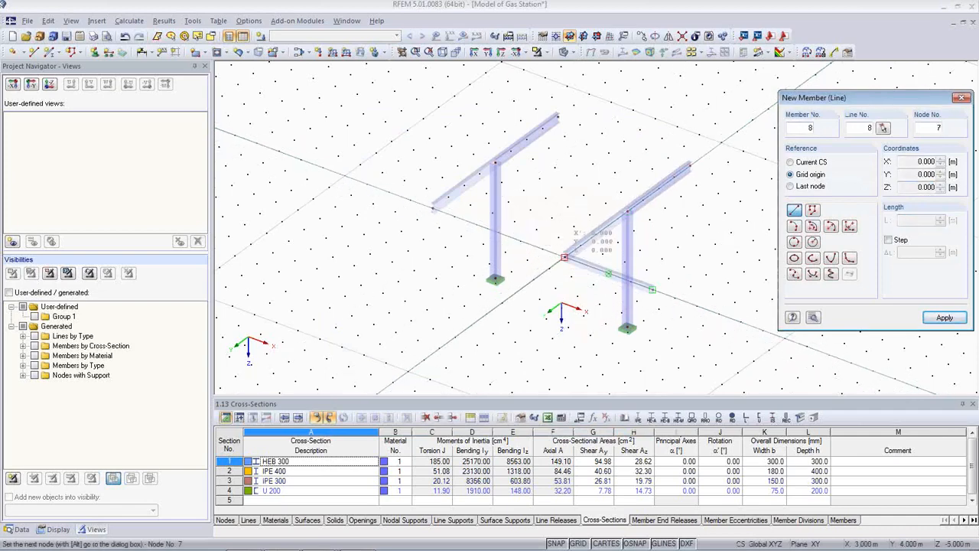
pyautogui.click(432, 208)
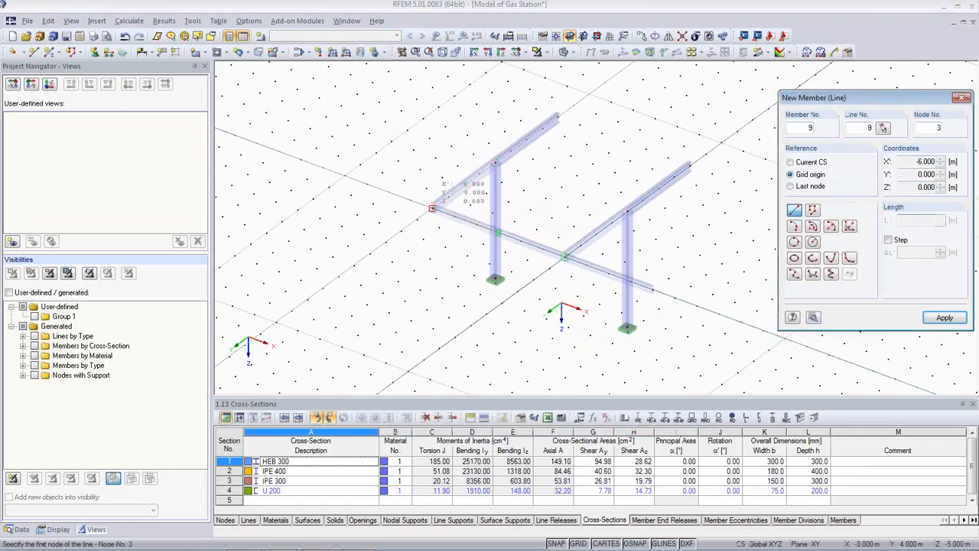
pyautogui.click(432, 208)
pyautogui.click(344, 176)
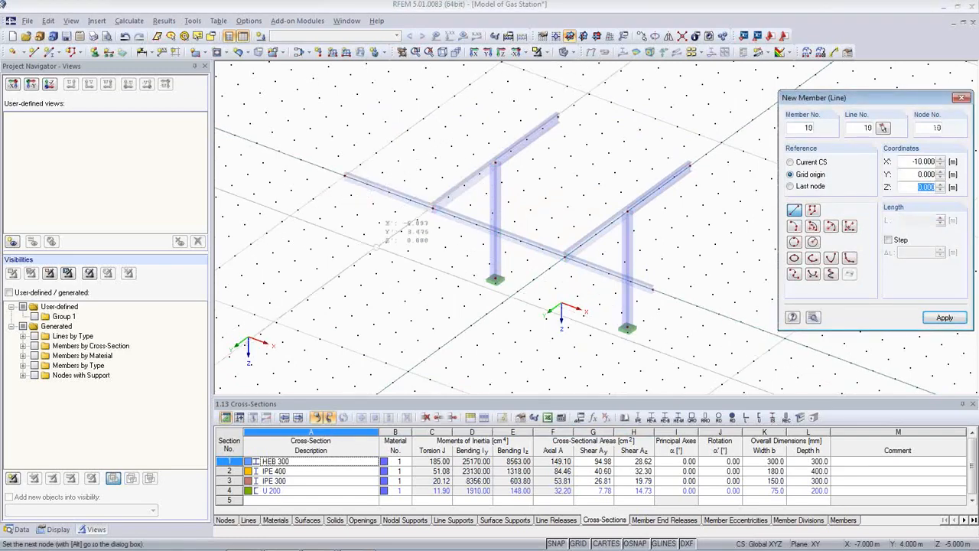
pyautogui.rightClick(377, 247)
# Copy the three IPE 300 edge members 8 times with a displacement of dY = -1 m.
pyautogui.keyDown('ctrl'); pyautogui.moveTo(453, 277); pyautogui.dragTo(408, 231, button='middle'); pyautogui.keyUp('ctrl')
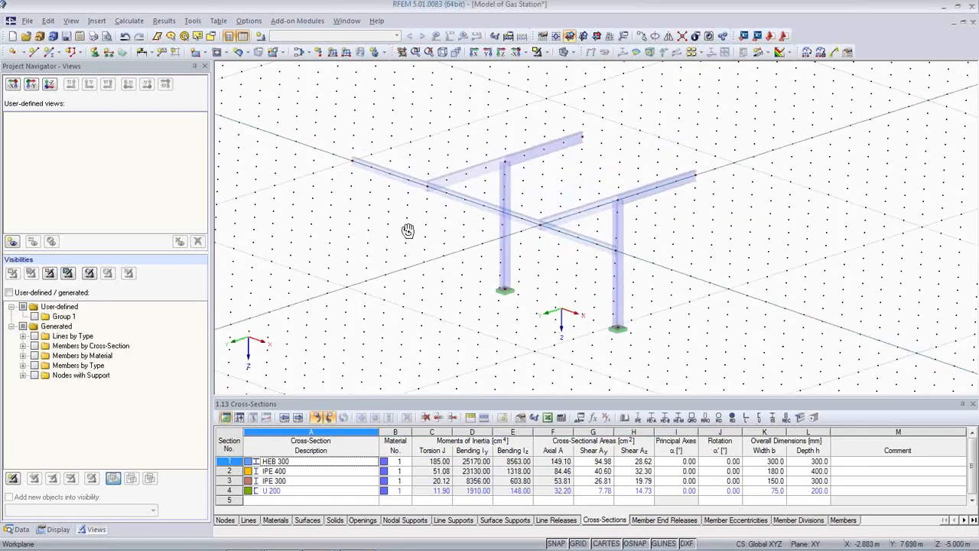
pyautogui.click(406, 177)
pyautogui.click(466, 215)
pyautogui.click(553, 239)
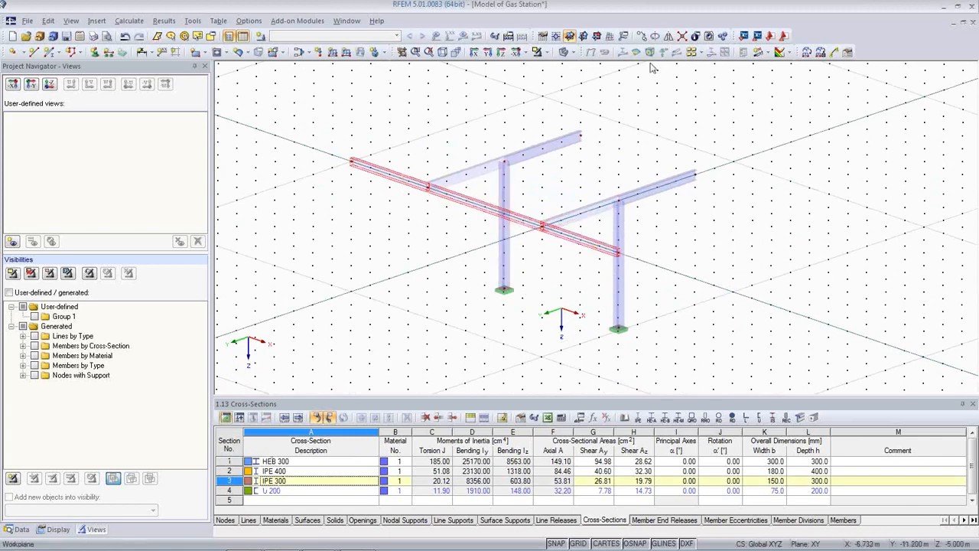
pyautogui.click(643, 36)
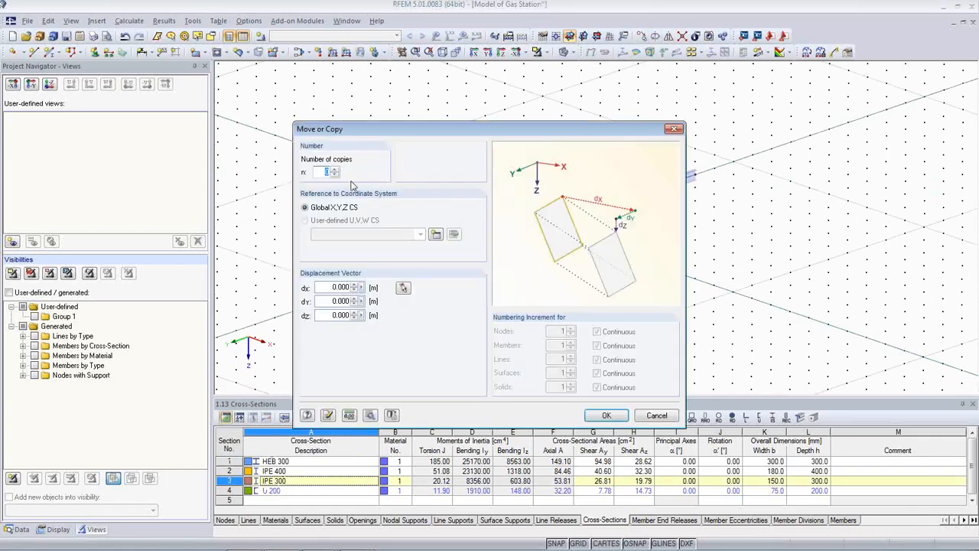
pyautogui.click(403, 288)
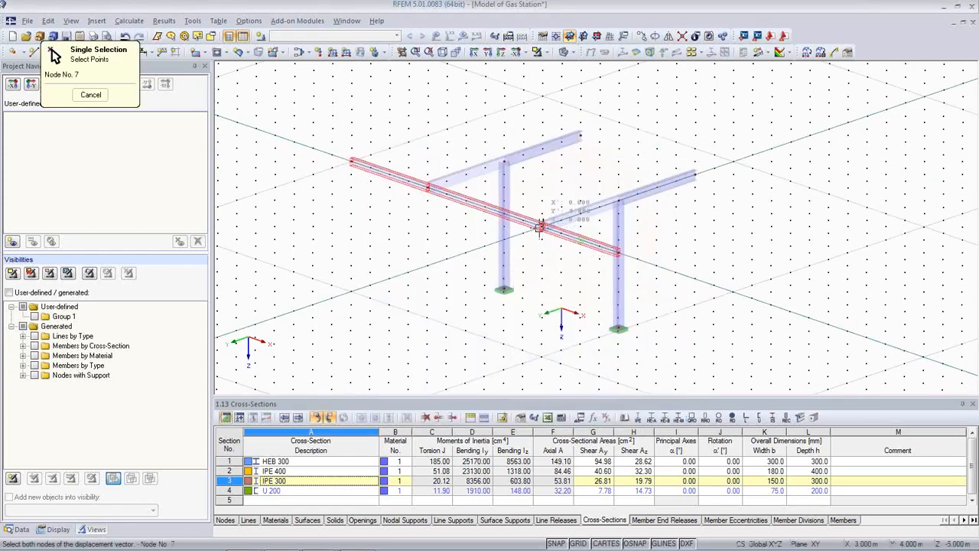
pyautogui.click(563, 218)
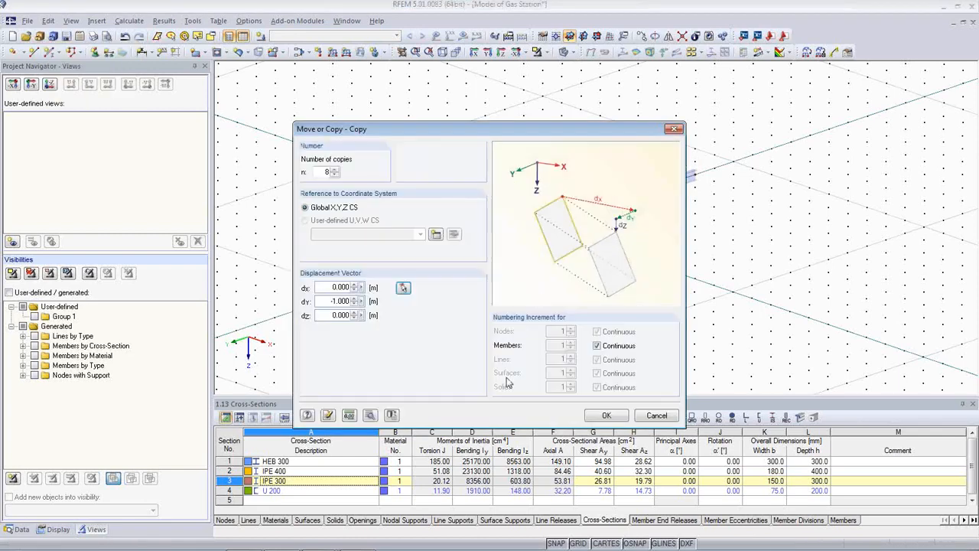
pyautogui.click(607, 416)
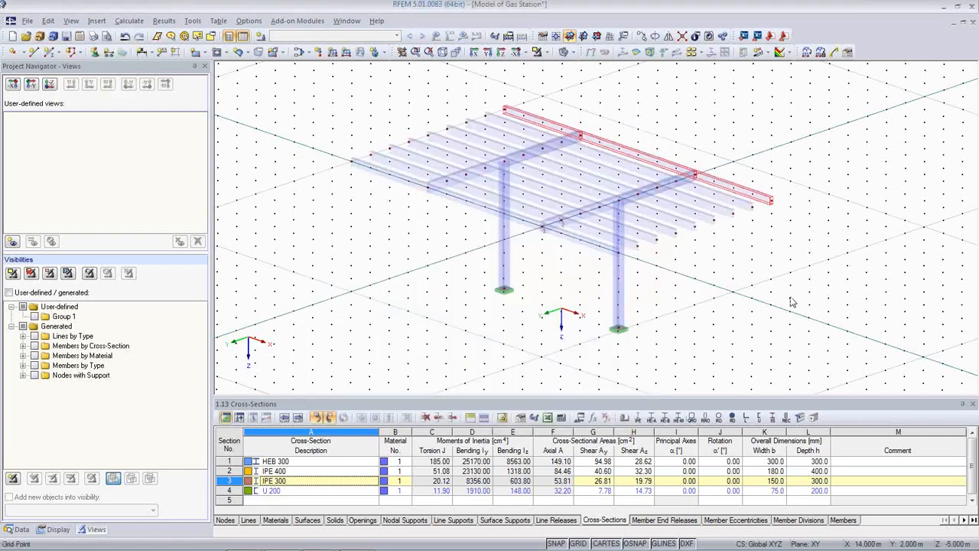
pyautogui.keyDown('ctrl'); pyautogui.moveTo(788, 301); pyautogui.dragTo(767, 325, button='middle'); pyautogui.keyUp('ctrl')
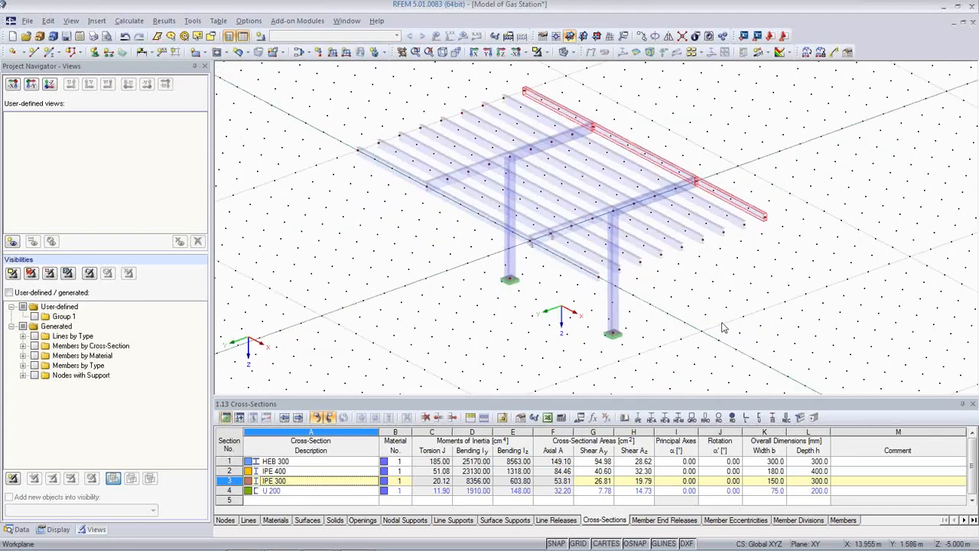
pyautogui.scroll(1, 722, 326)
pyautogui.click(705, 326)
# Draw a U 200 Beam member across the purlin ends from (-10, 0, 0) to (-10, -8, 0) m relative to the grid origin.
pyautogui.keyDown('ctrl'); pyautogui.moveTo(703, 308); pyautogui.dragTo(505, 280, button='middle'); pyautogui.keyUp('ctrl')
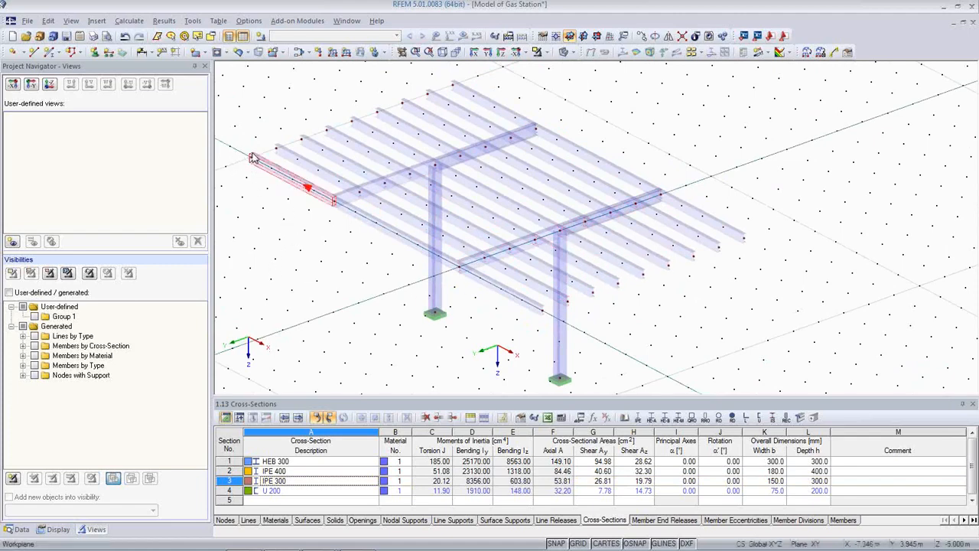
pyautogui.click(47, 55)
pyautogui.click(507, 337)
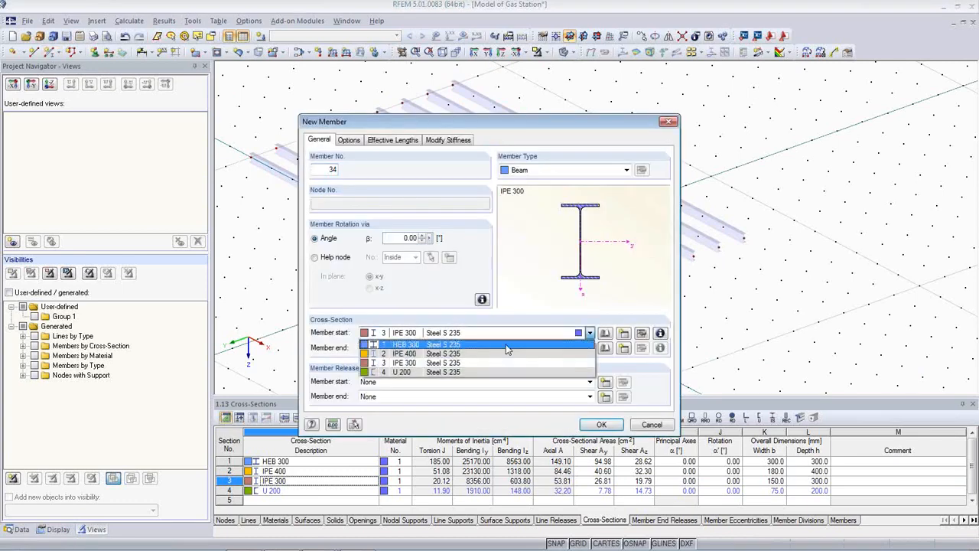
pyautogui.click(506, 371)
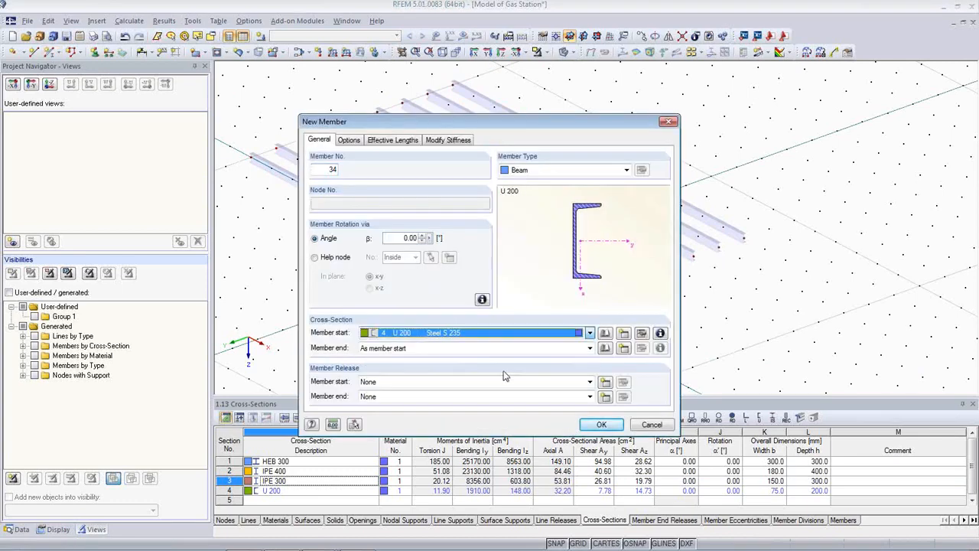
pyautogui.click(601, 425)
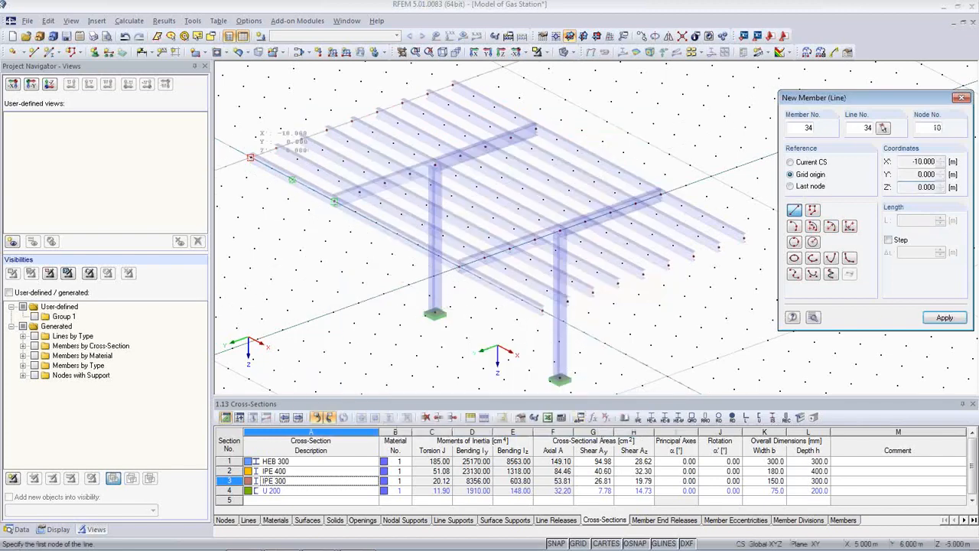
pyautogui.click(250, 157)
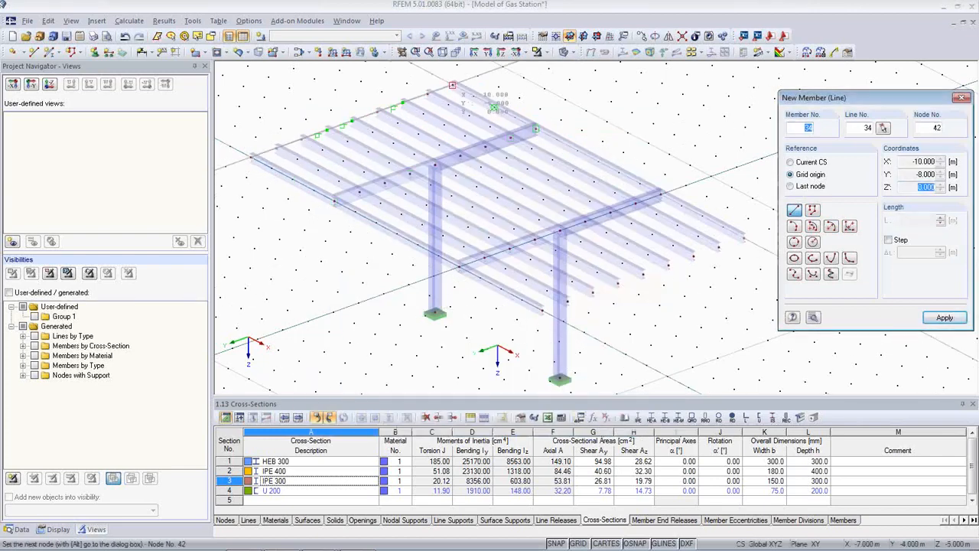
pyautogui.click(453, 84)
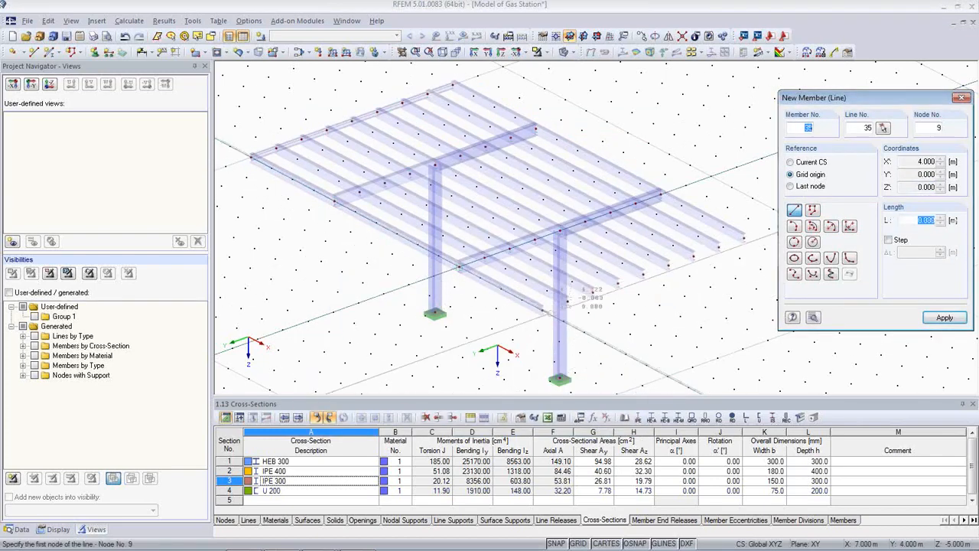
# Draw a second U 200 Beam member at X = 4 m, from the purlin end node at Y = 0 to the opposite outer purlin's end node.
pyautogui.click(542, 310)
pyautogui.click(743, 236)
pyautogui.rightClick(621, 333)
# Set the rotation angle β of the U 200 edge member at X = -10 m to 180°.
pyautogui.scroll(1, 626, 322)
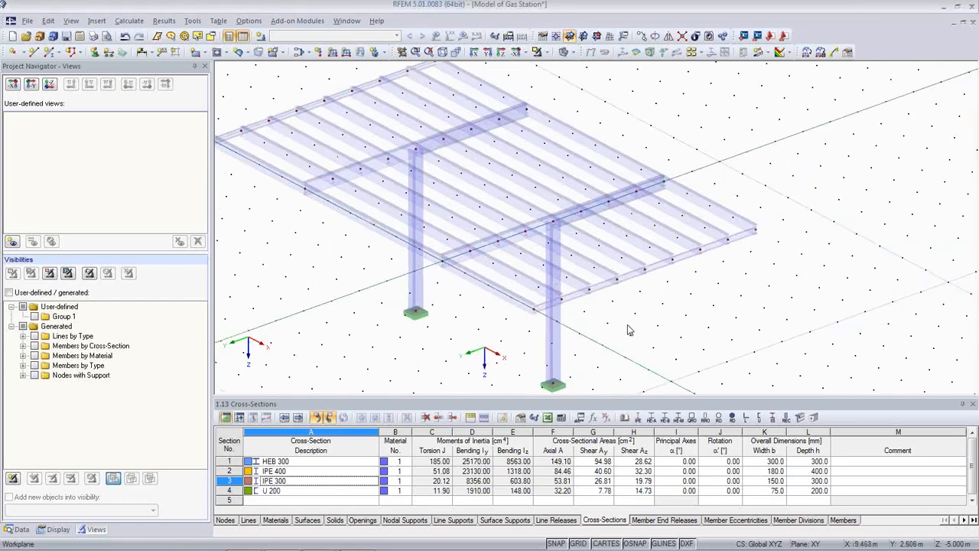
pyautogui.scroll(8, 627, 330)
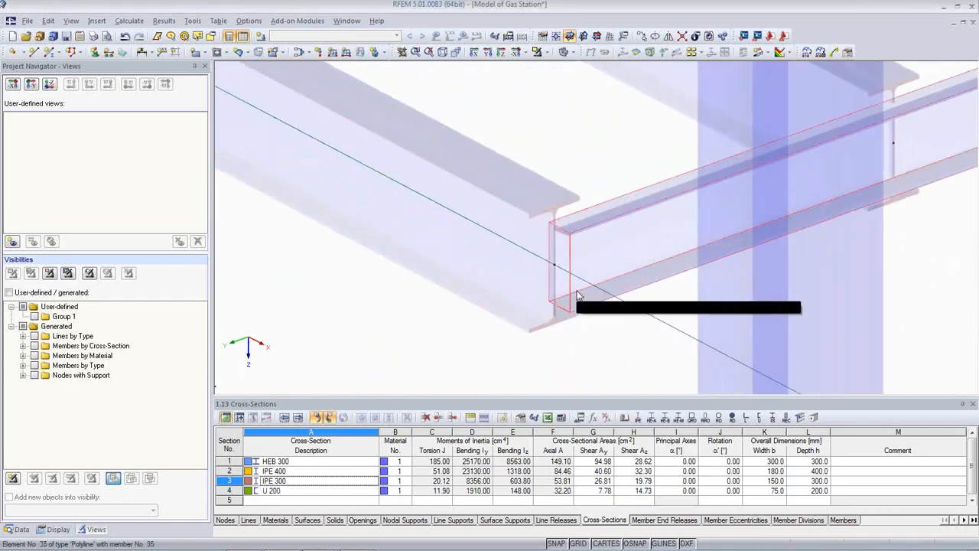
pyautogui.scroll(-5, 579, 286)
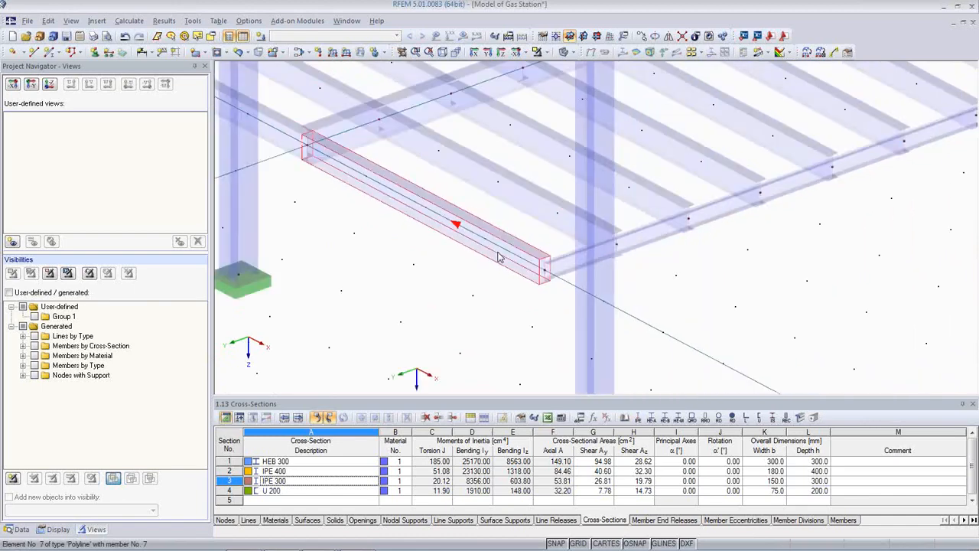
pyautogui.scroll(-3, 498, 257)
pyautogui.moveTo(388, 238); pyautogui.dragTo(521, 332, button='middle')
pyautogui.moveTo(452, 247); pyautogui.dragTo(545, 342, button='middle')
pyautogui.scroll(1, 423, 250)
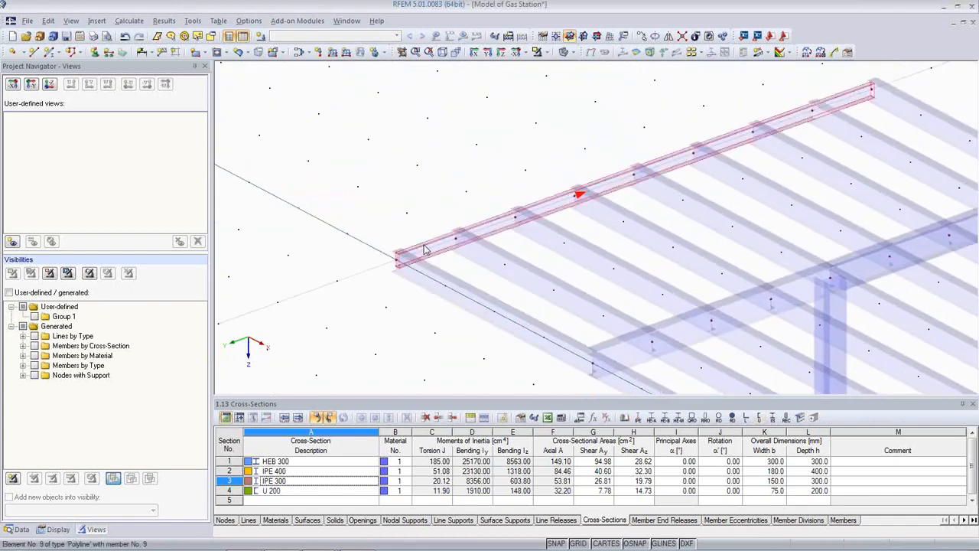
pyautogui.scroll(5, 423, 250)
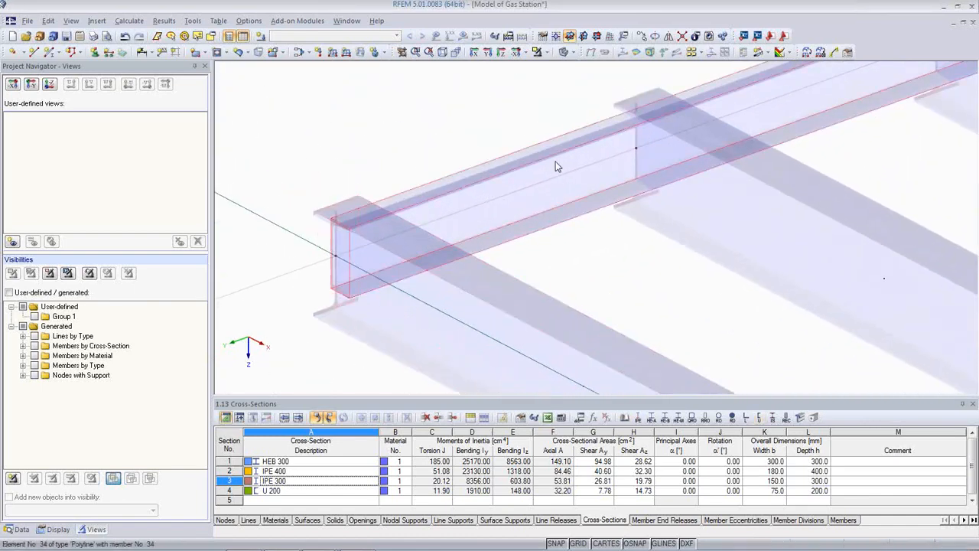
pyautogui.doubleClick(556, 166)
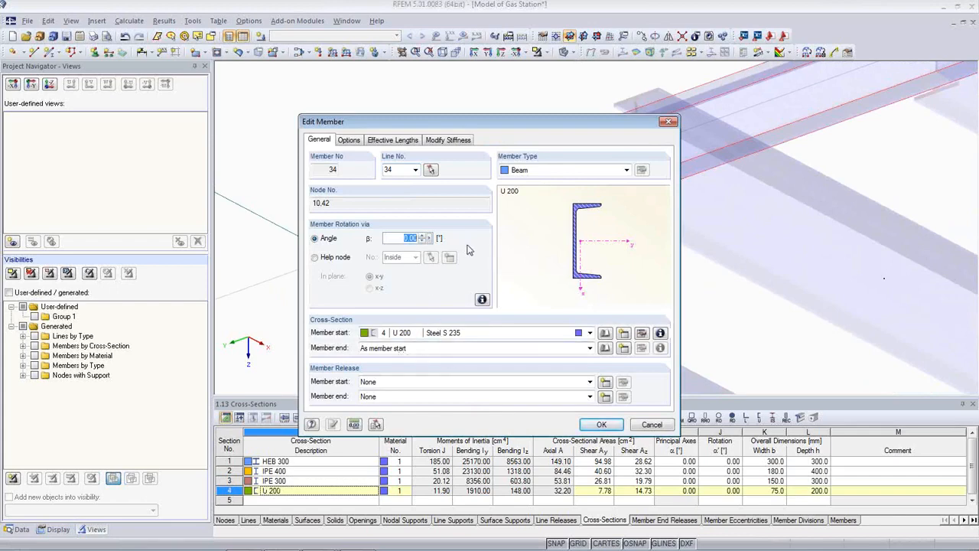
pyautogui.write('180')
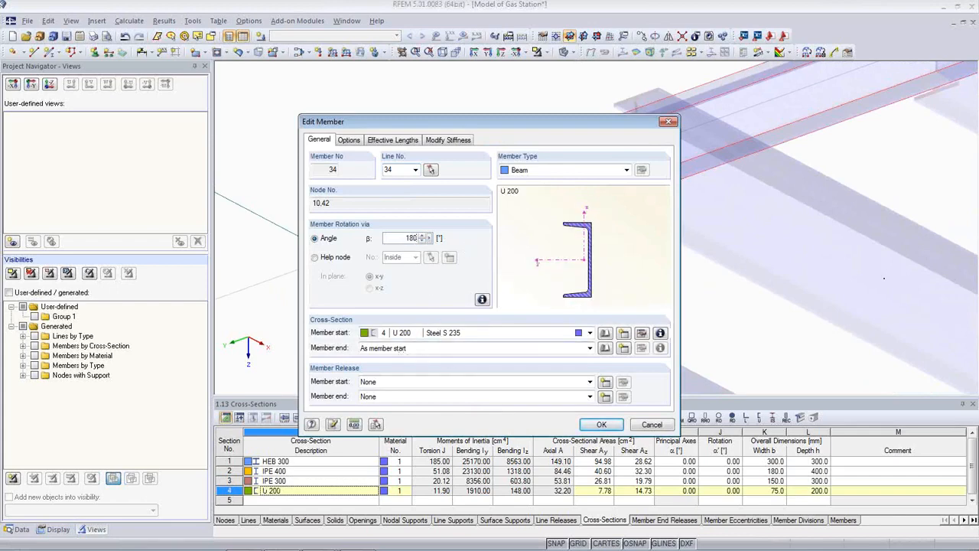
pyautogui.click(602, 425)
pyautogui.scroll(-5, 489, 313)
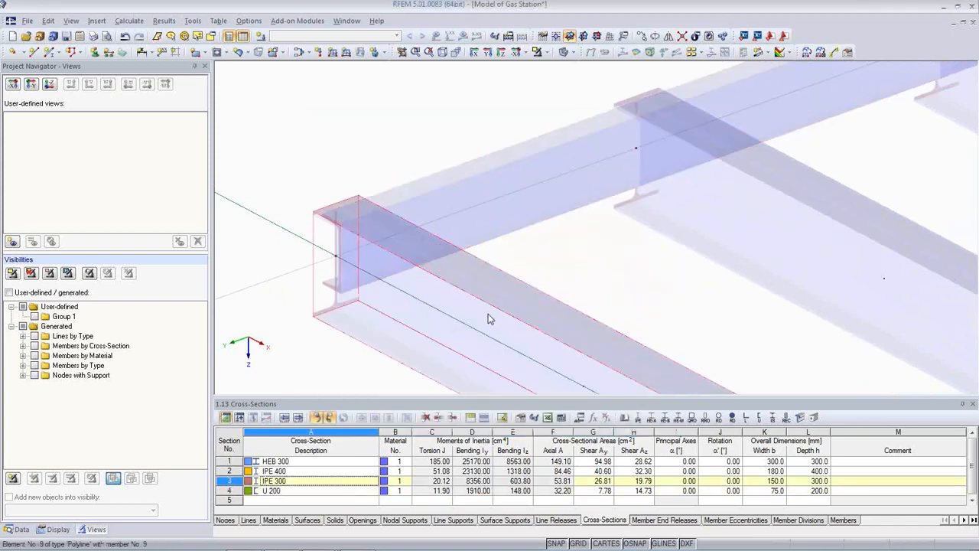
pyautogui.scroll(-5, 490, 310)
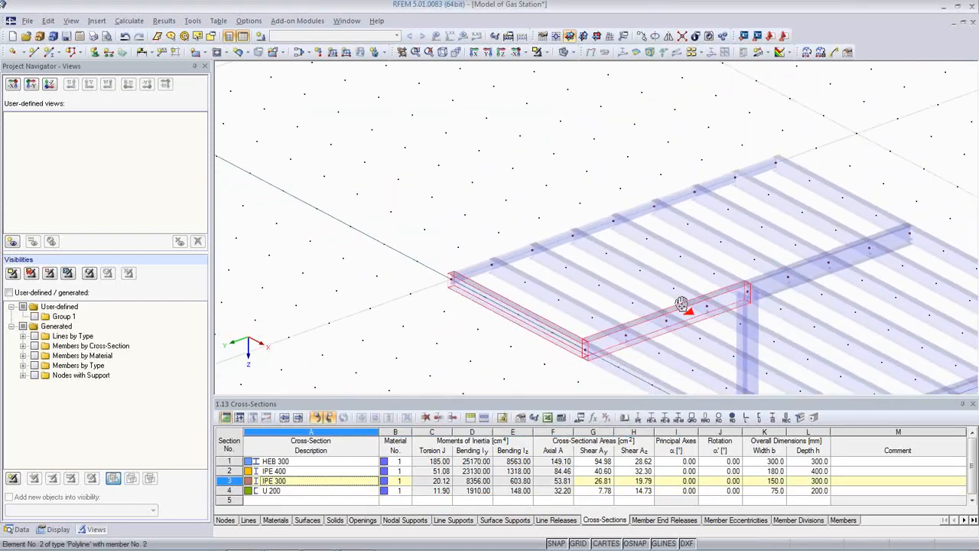
# Examine the front IPE 400 crossbeam member and the FE mesh setting for dividing members with nodes lying on them.
pyautogui.keyDown('ctrl'); pyautogui.moveTo(746, 351); pyautogui.dragTo(780, 283, button='middle'); pyautogui.keyUp('ctrl')
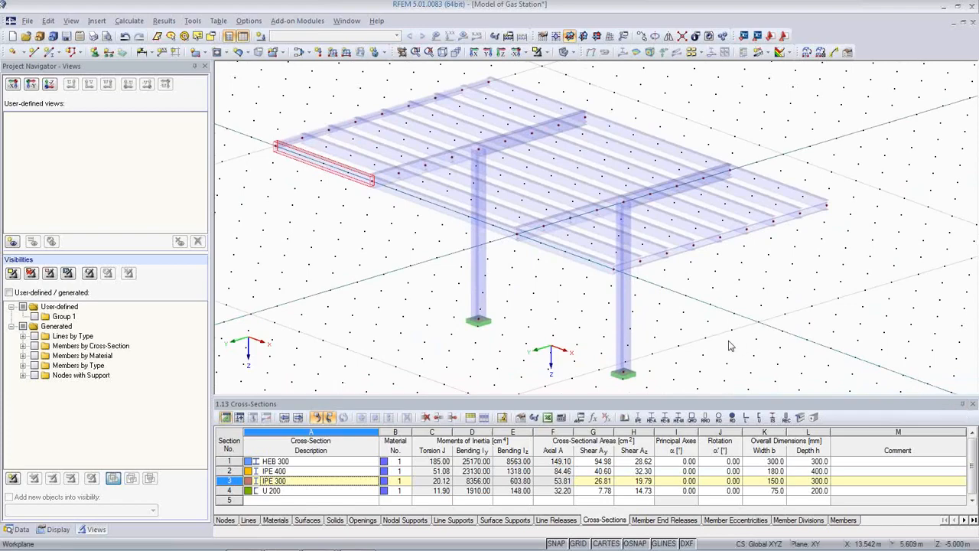
pyautogui.keyDown('ctrl'); pyautogui.moveTo(387, 317); pyautogui.dragTo(518, 341, button='middle'); pyautogui.keyUp('ctrl')
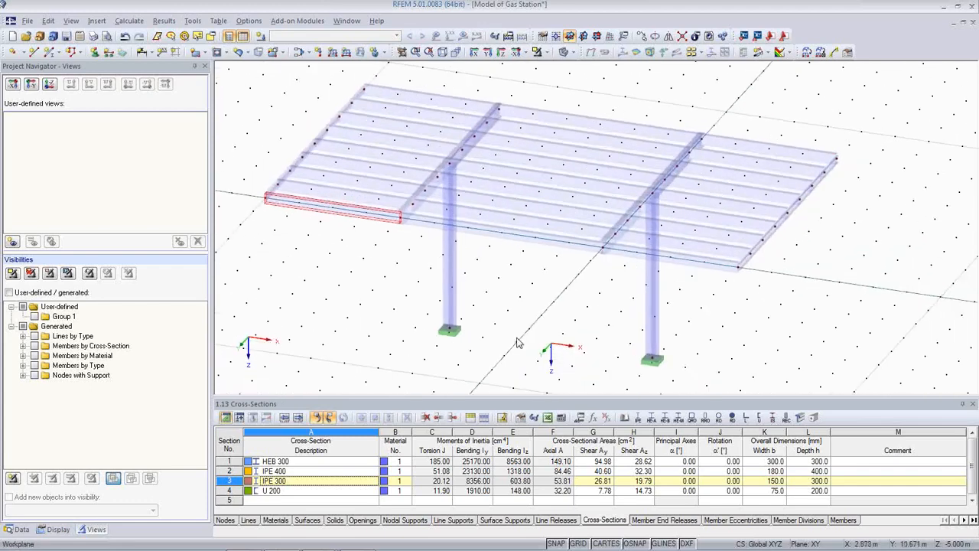
pyautogui.click(520, 338)
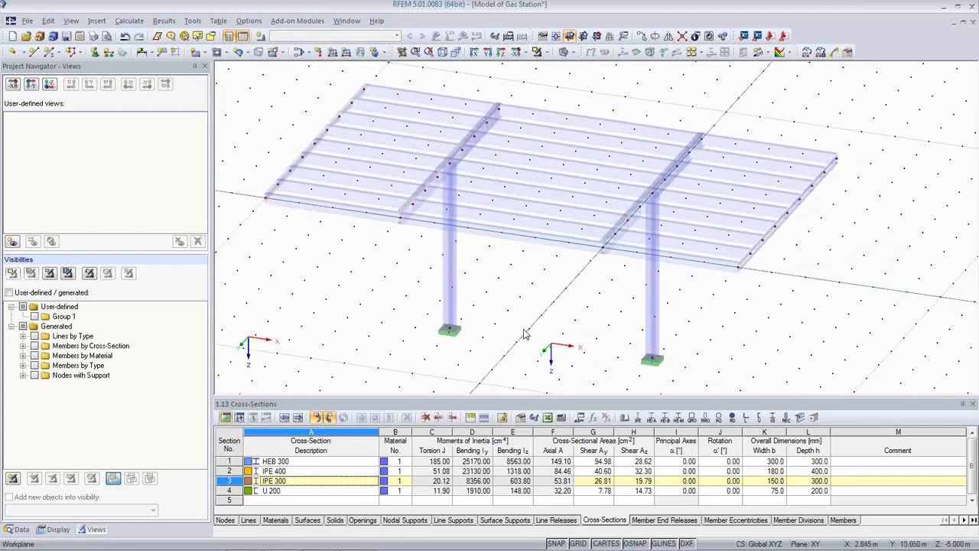
pyautogui.scroll(5, 604, 264)
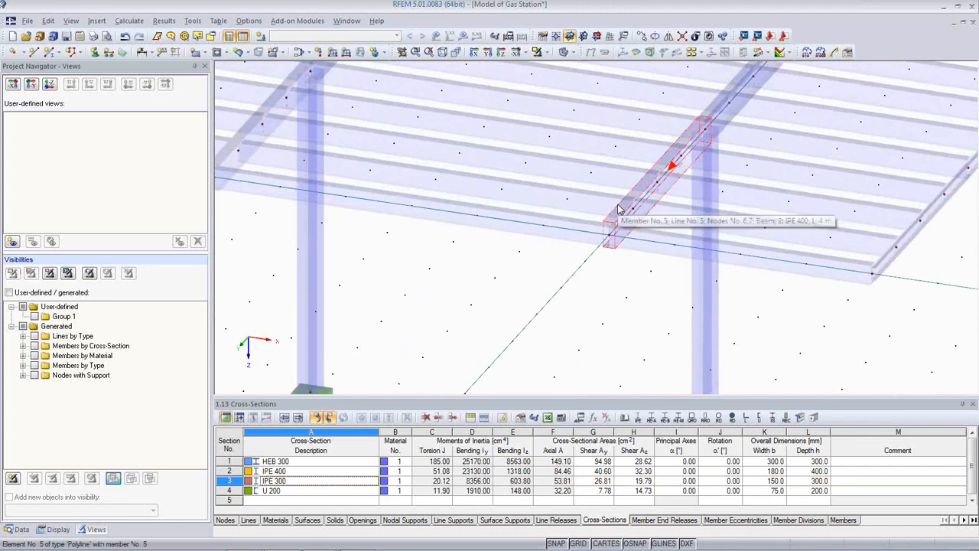
pyautogui.doubleClick(618, 204)
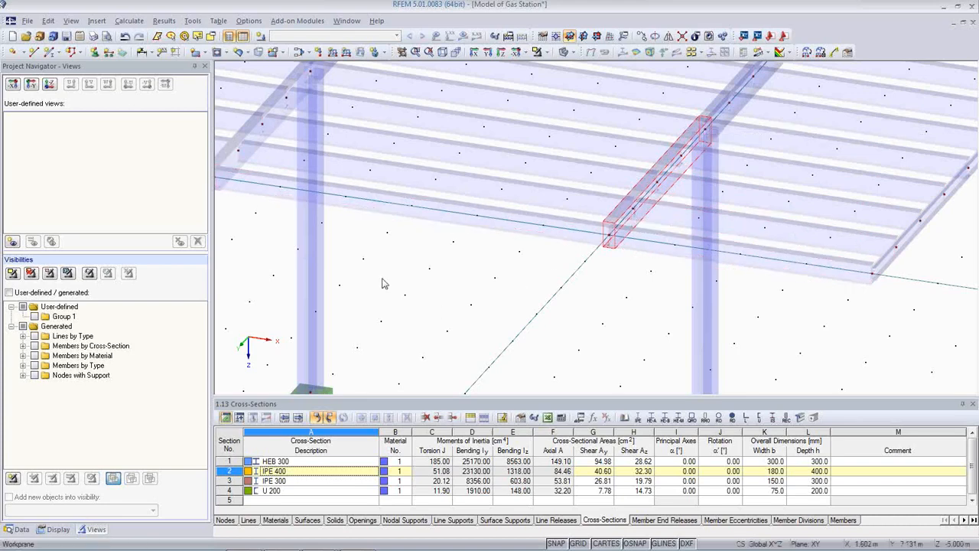
pyautogui.click(128, 22)
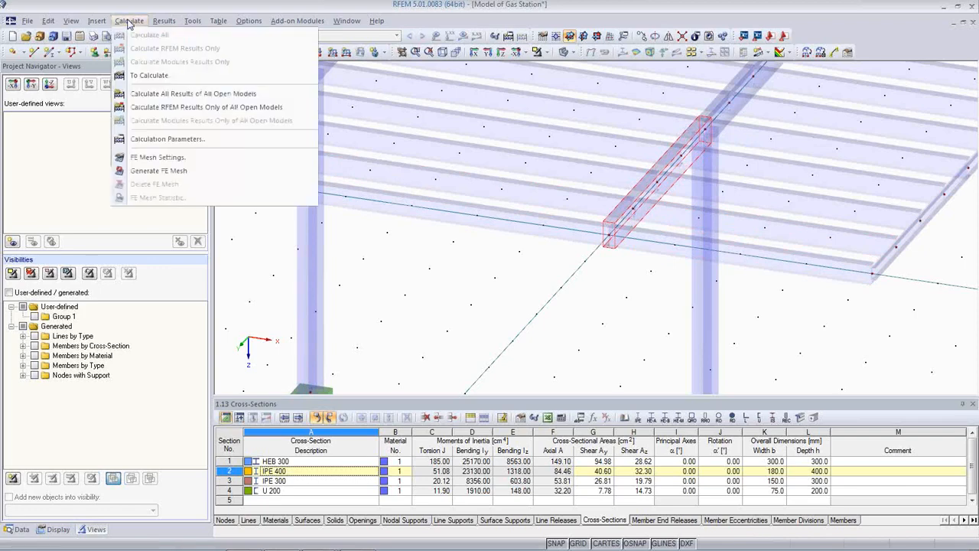
pyautogui.click(160, 159)
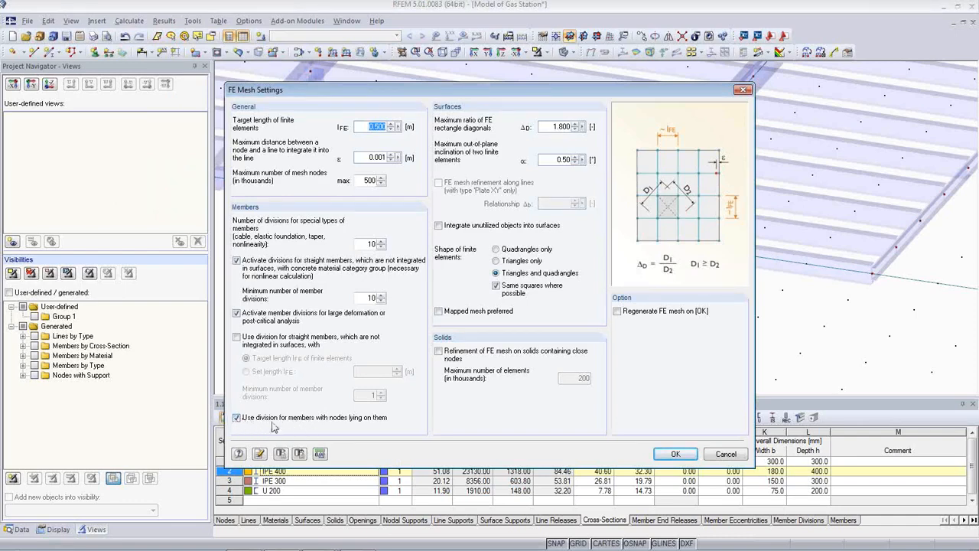
pyautogui.click(676, 454)
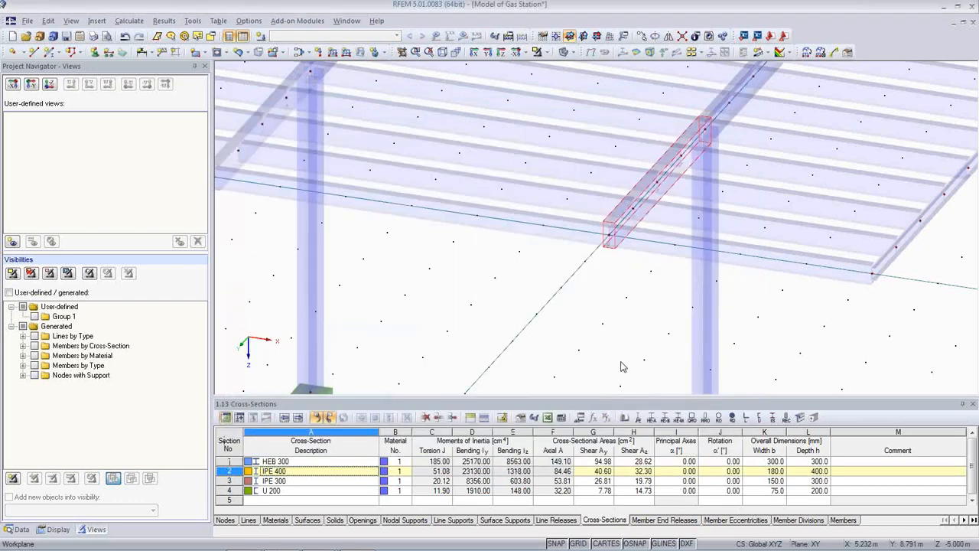
# Go through HEB 300, IPE 400, IPE 300 and U 200 in the cross-section table to examine which members use each section.
pyautogui.scroll(2, 879, 271)
pyautogui.click(872, 262)
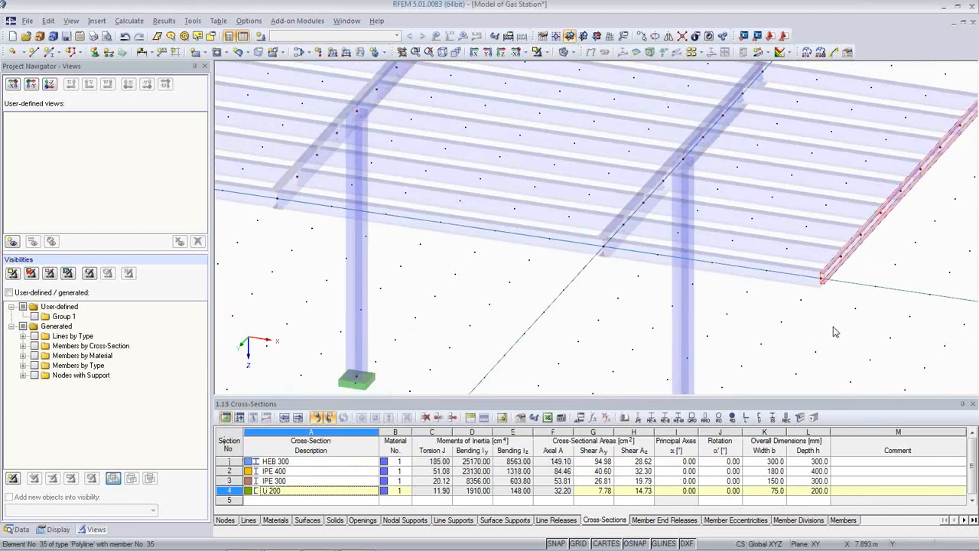
pyautogui.scroll(-3, 765, 336)
pyautogui.moveTo(684, 324); pyautogui.dragTo(581, 305, button='middle')
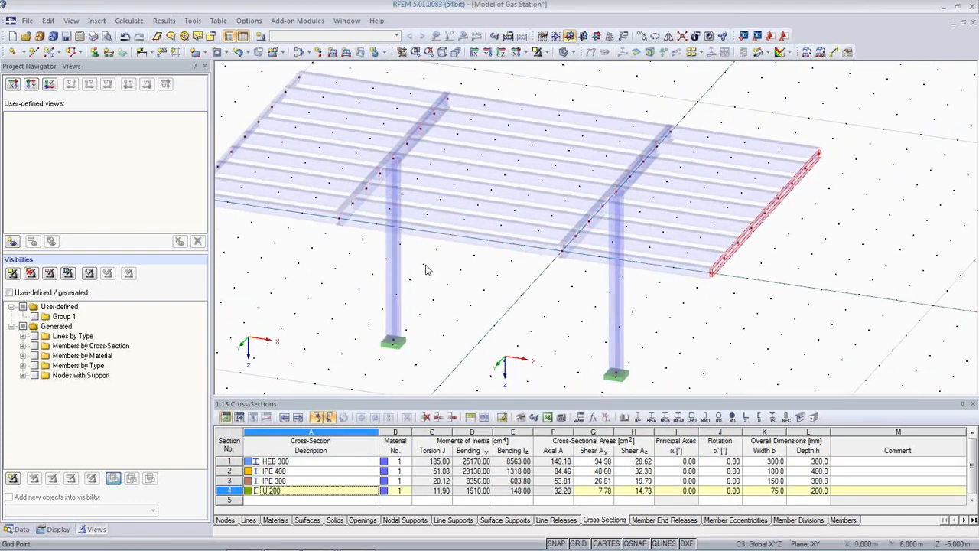
pyautogui.click(313, 461)
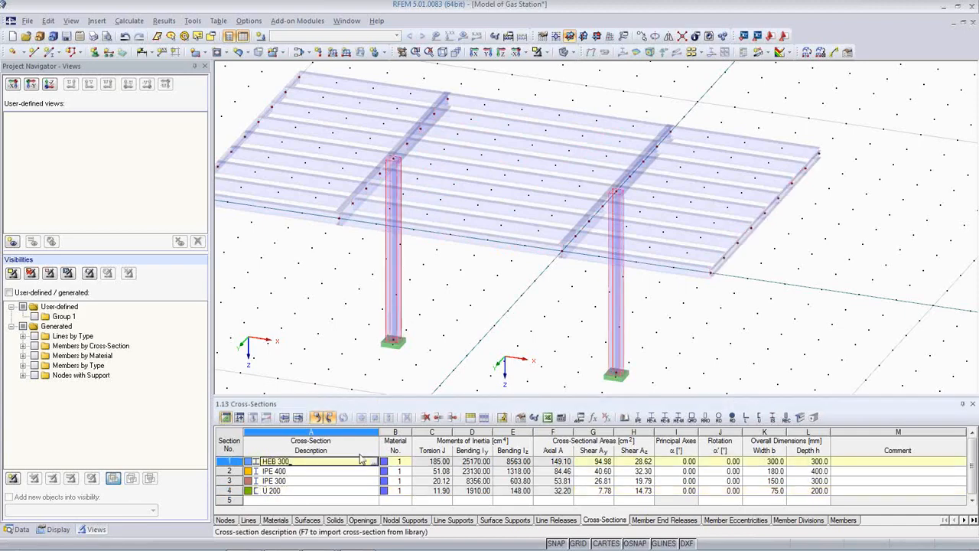
pyautogui.press('Down')
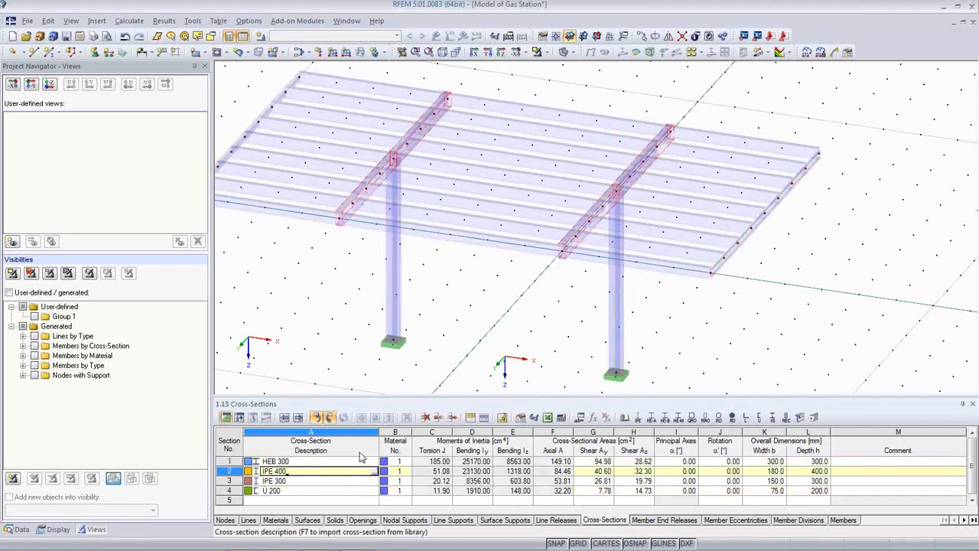
pyautogui.press('Up')
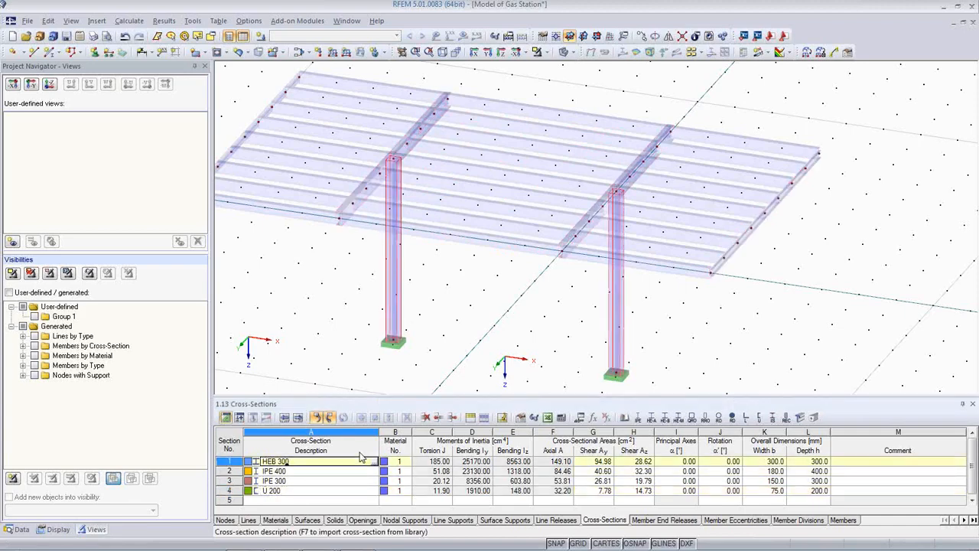
pyautogui.press('Down')
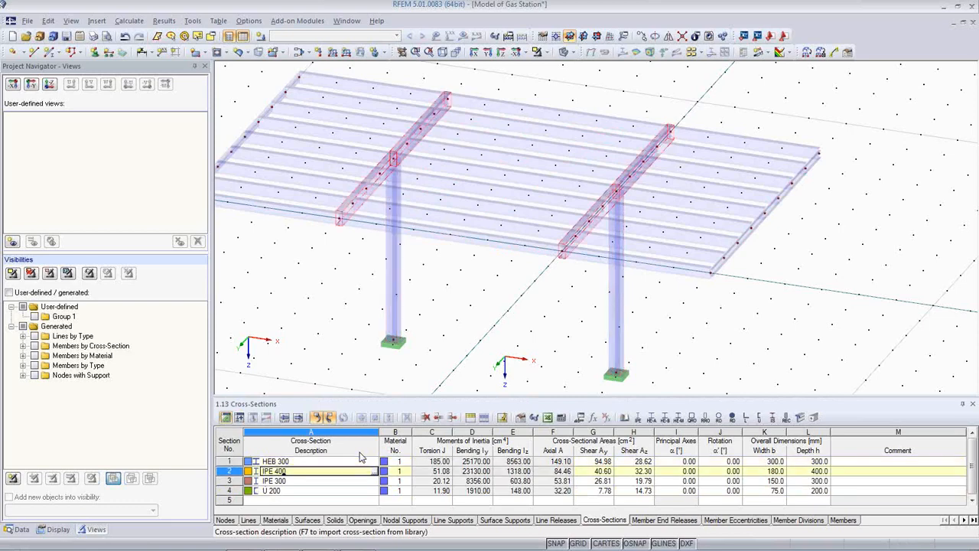
pyautogui.press('Down')
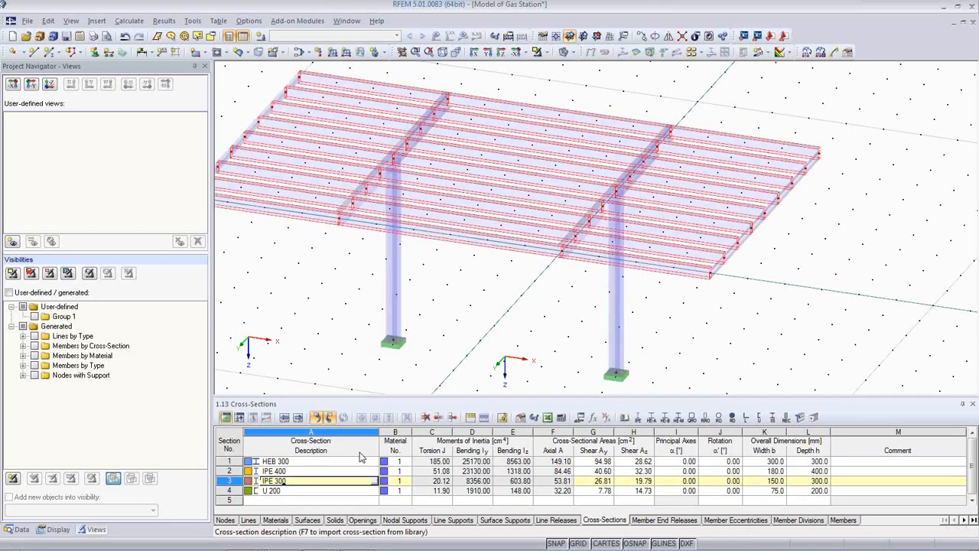
pyautogui.press('Down')
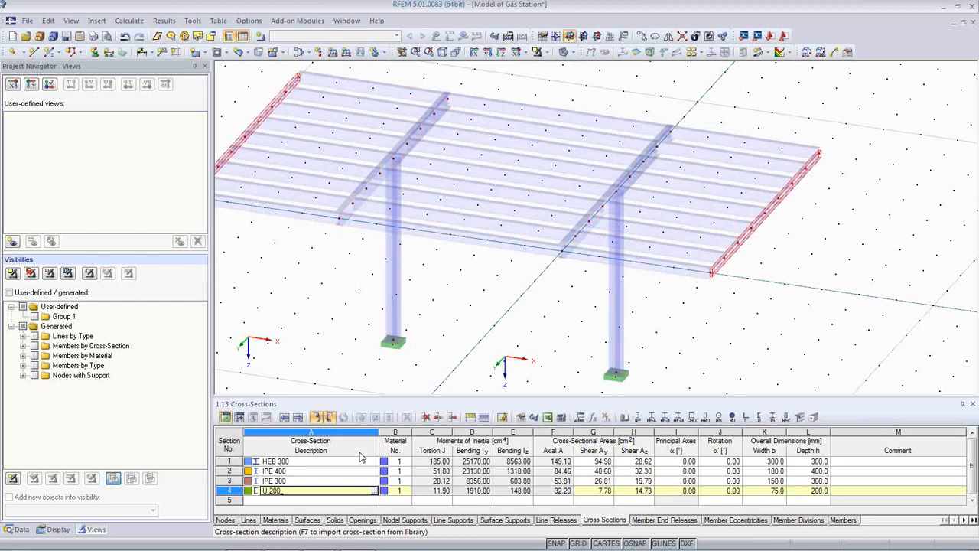
pyautogui.press('Up')
pyautogui.press('Up')
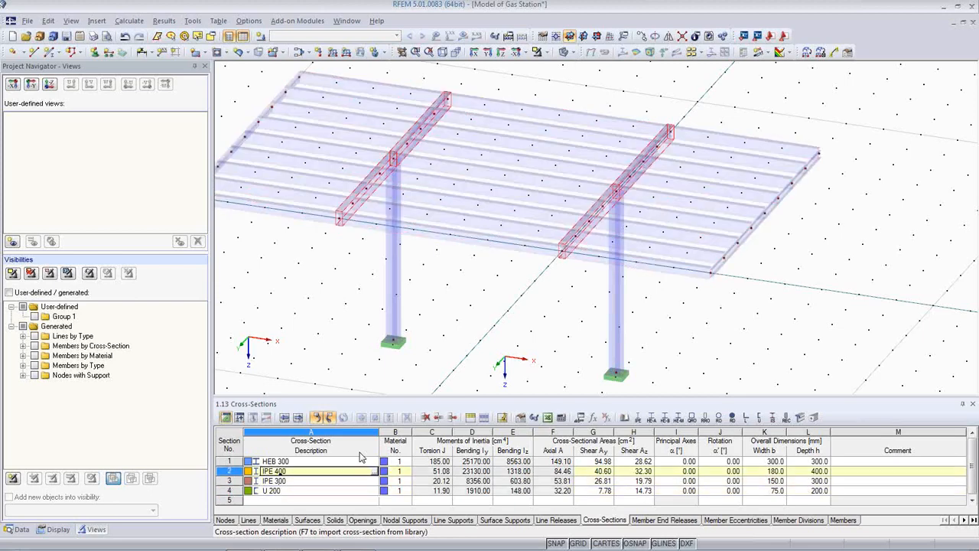
pyautogui.press('Down')
pyautogui.press('Up')
pyautogui.press('Up')
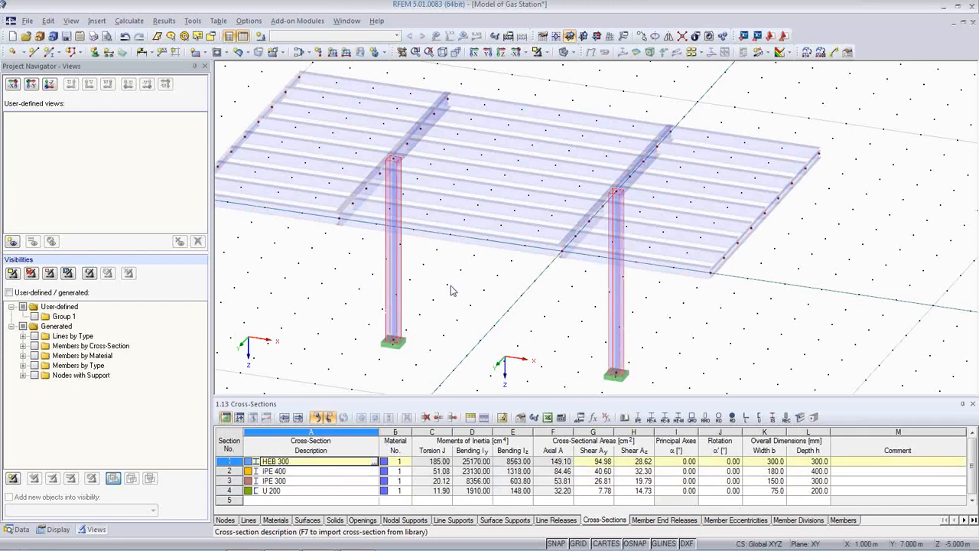
# Close the cross-section data table to enlarge the model's work area.
pyautogui.moveTo(459, 286); pyautogui.dragTo(542, 286, button='middle')
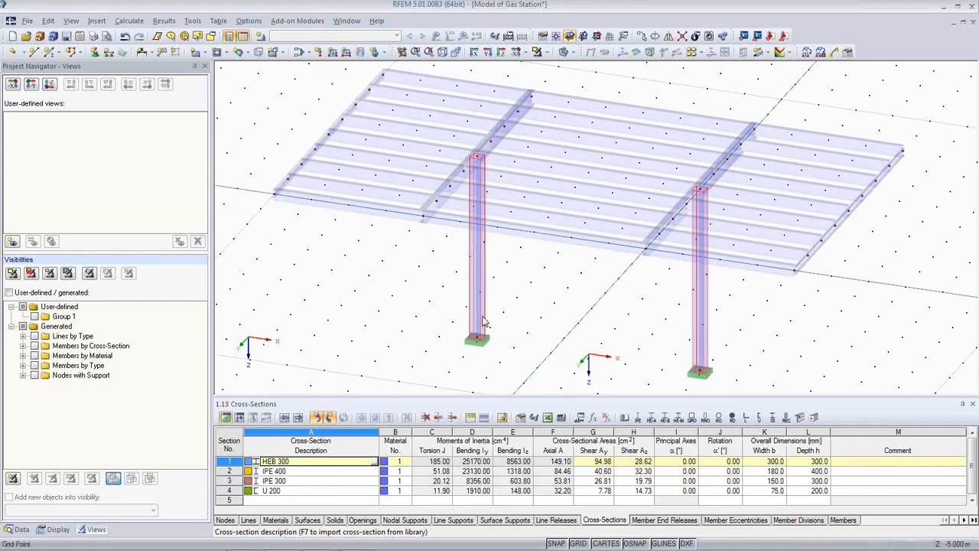
pyautogui.click(973, 404)
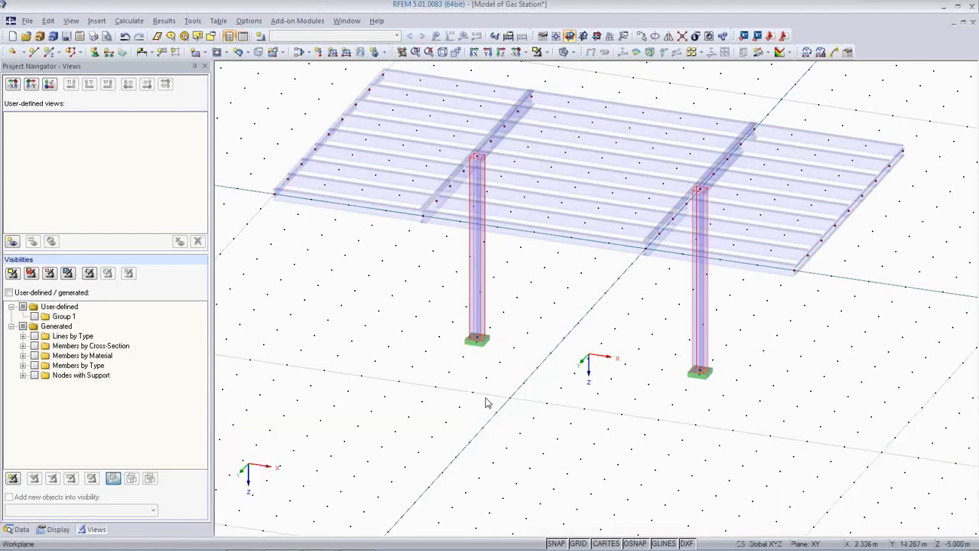
# Hide the work plane grid and bring up the model data tree.
pyautogui.keyDown('ctrl'); pyautogui.moveTo(571, 405); pyautogui.dragTo(632, 374, button='middle'); pyautogui.keyUp('ctrl')
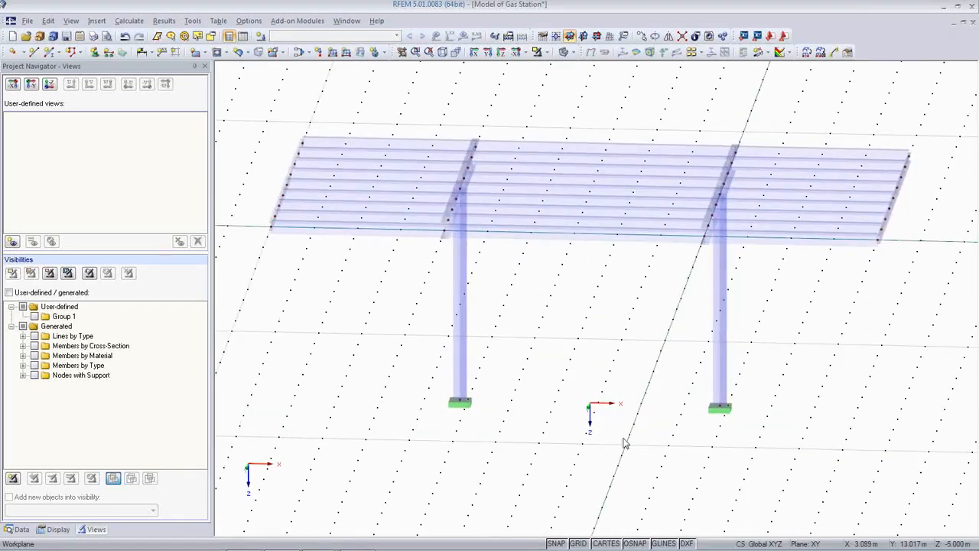
pyautogui.keyDown('ctrl'); pyautogui.moveTo(585, 528); pyautogui.dragTo(561, 391, button='middle'); pyautogui.keyUp('ctrl')
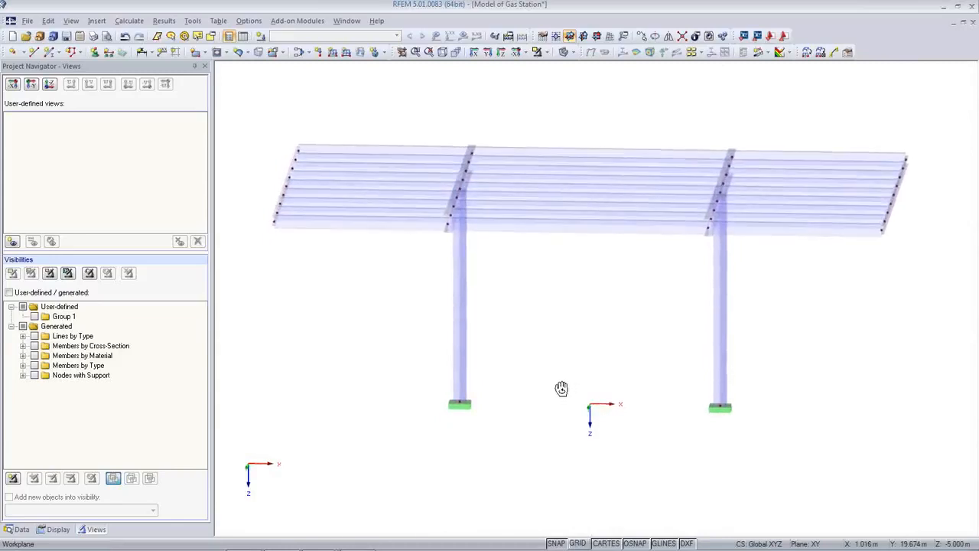
pyautogui.click(17, 529)
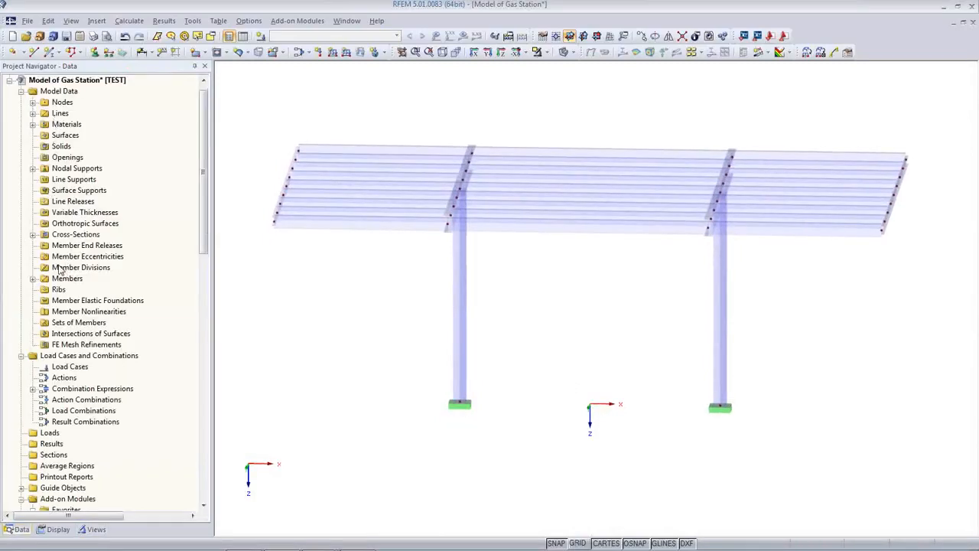
# Examine the cross-sections and nodal supports defined in the model data.
pyautogui.click(33, 235)
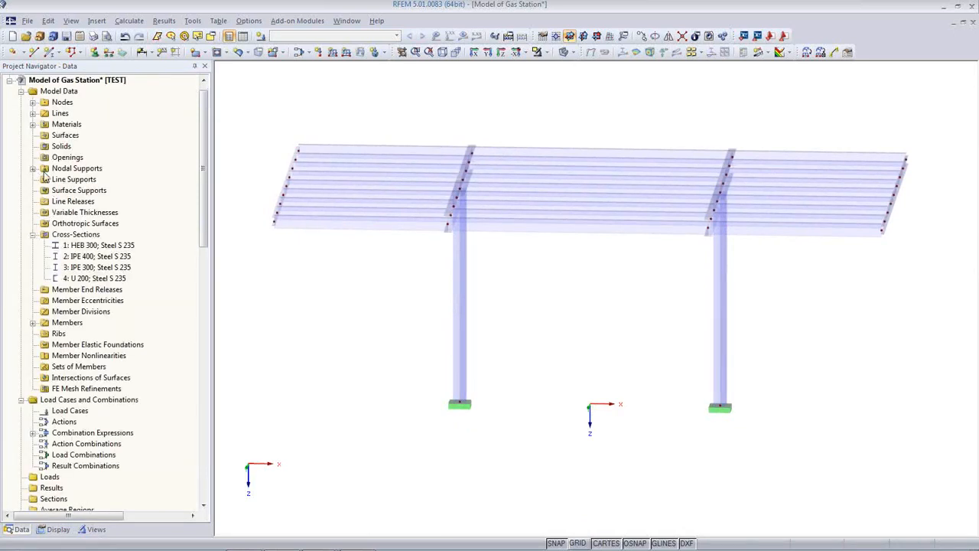
pyautogui.click(33, 169)
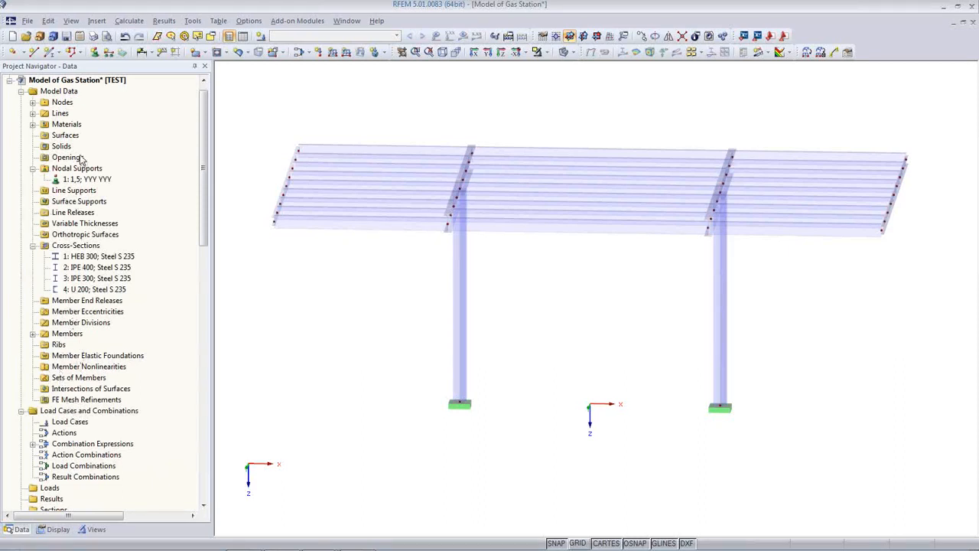
pyautogui.click(83, 213)
pyautogui.click(76, 202)
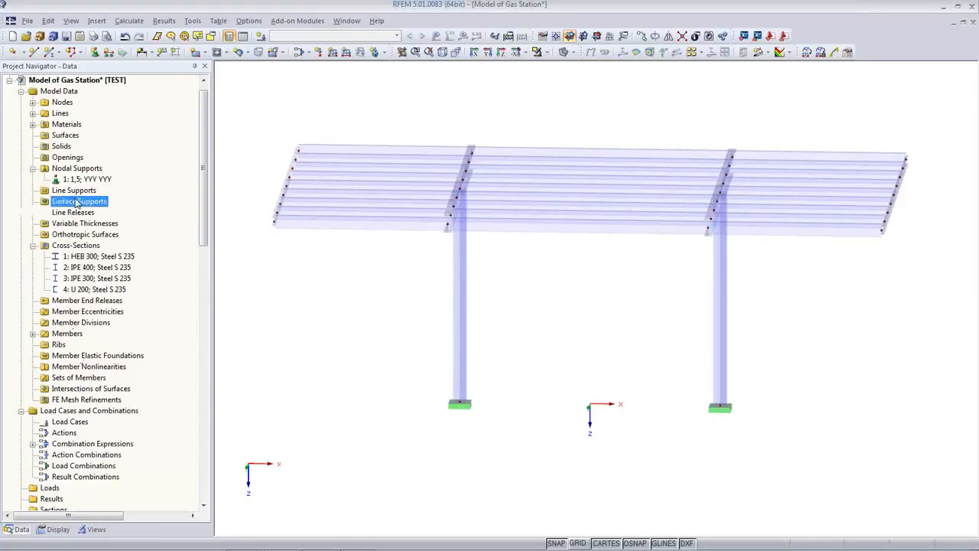
pyautogui.click(74, 191)
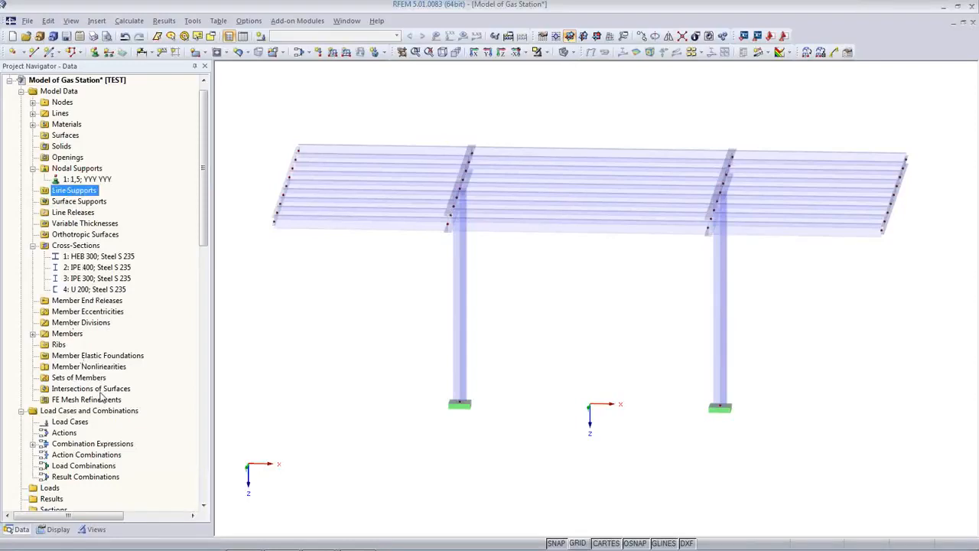
# Create a member end release in global axes X,Y,Z as scissors, with My and Mz released.
pyautogui.click(75, 302)
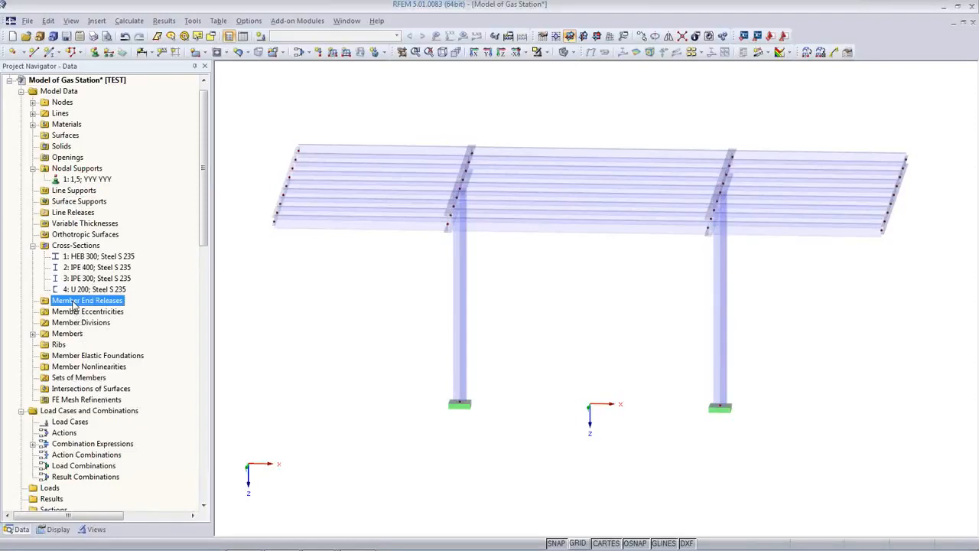
pyautogui.rightClick(75, 303)
pyautogui.click(118, 323)
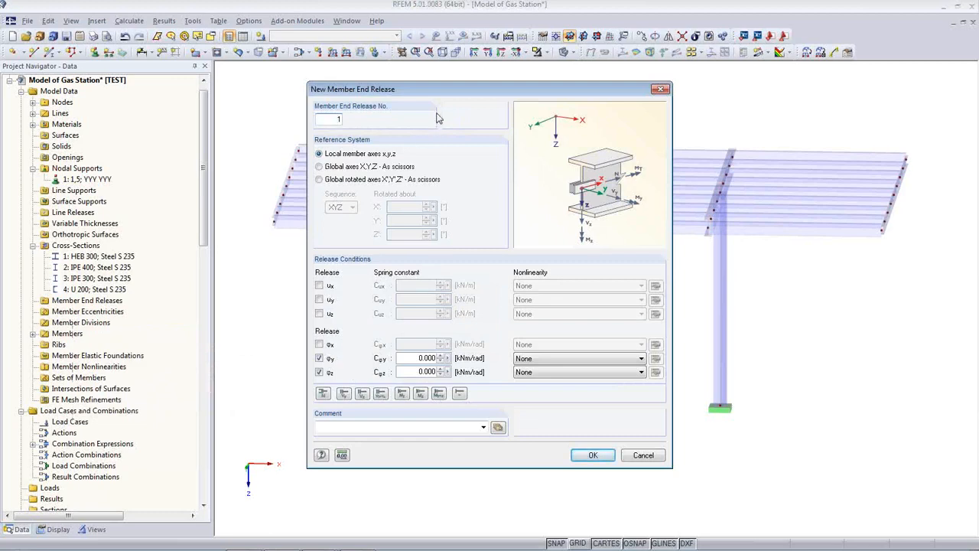
pyautogui.moveTo(447, 96); pyautogui.dragTo(472, 343)
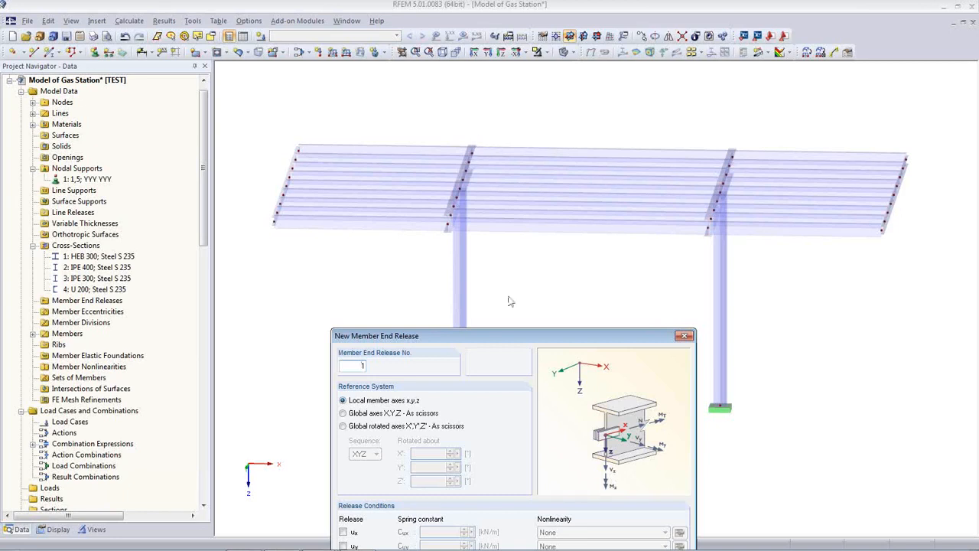
pyautogui.moveTo(516, 339); pyautogui.dragTo(516, 198)
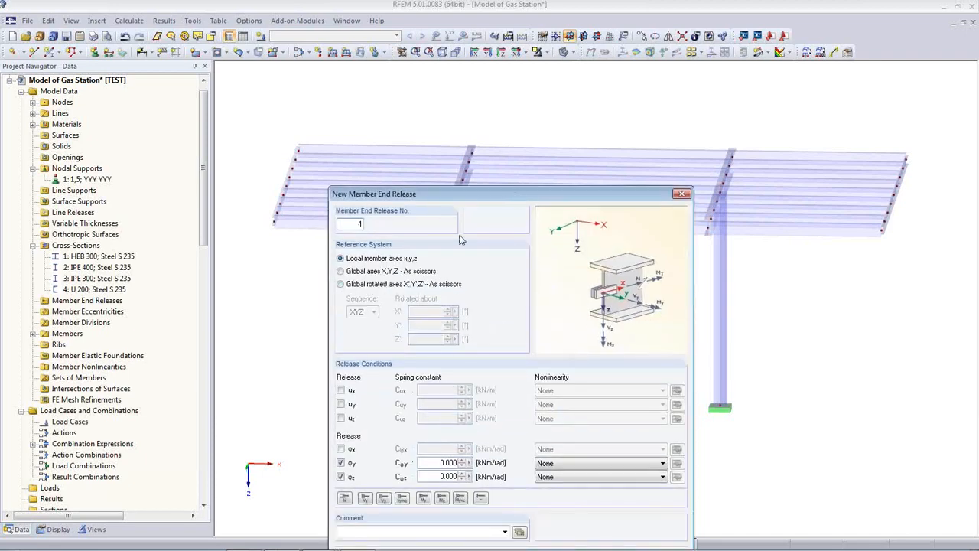
pyautogui.moveTo(477, 195); pyautogui.dragTo(484, 145)
pyautogui.click(348, 222)
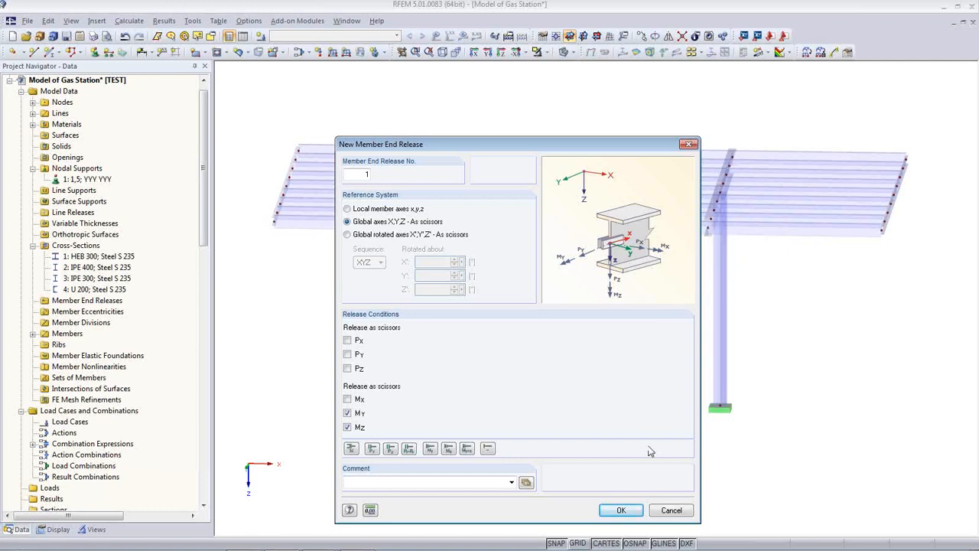
pyautogui.click(621, 510)
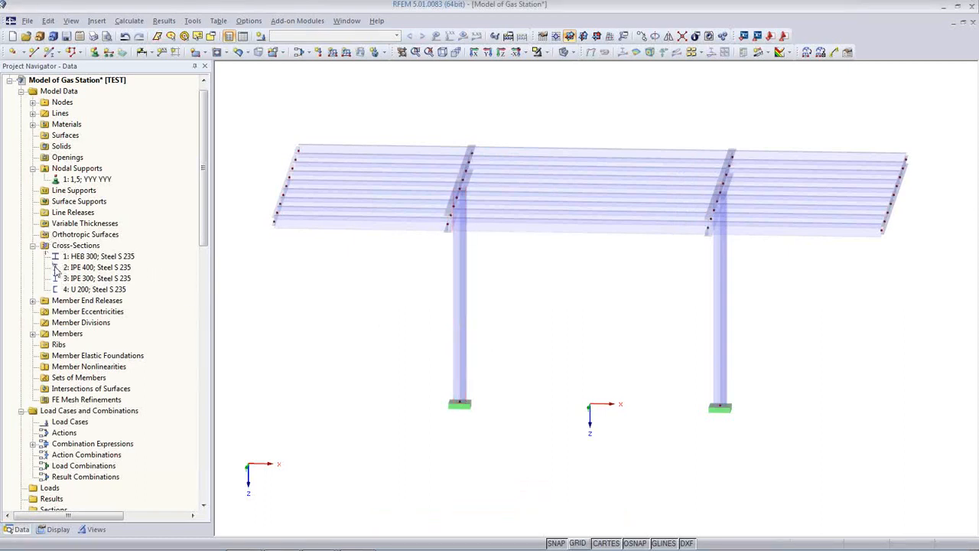
# Start assigning the global scissors release graphically to members.
pyautogui.click(32, 300)
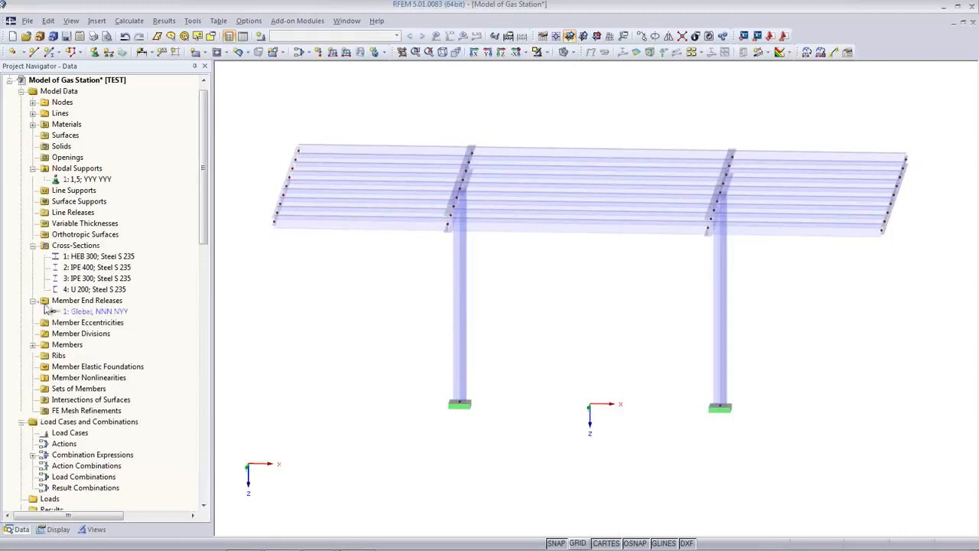
pyautogui.rightClick(87, 316)
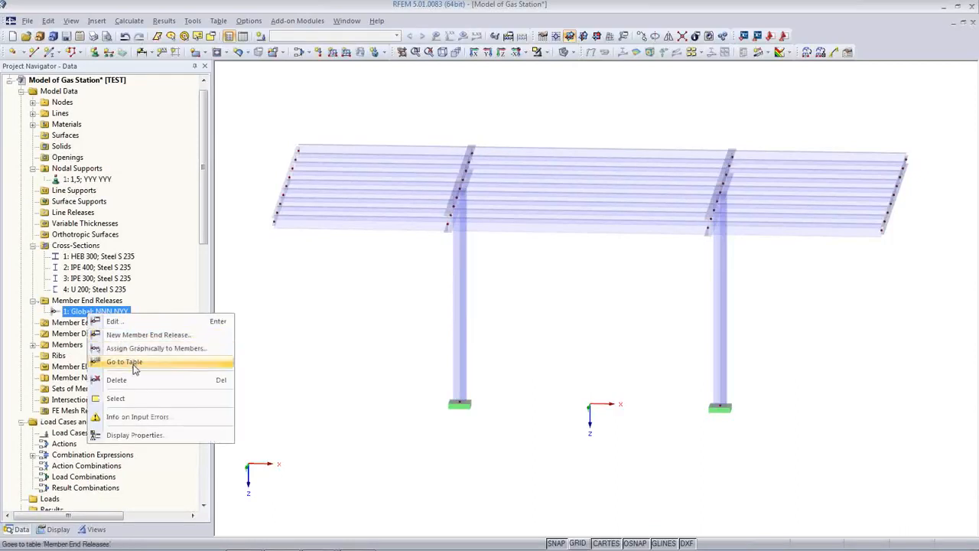
pyautogui.click(142, 349)
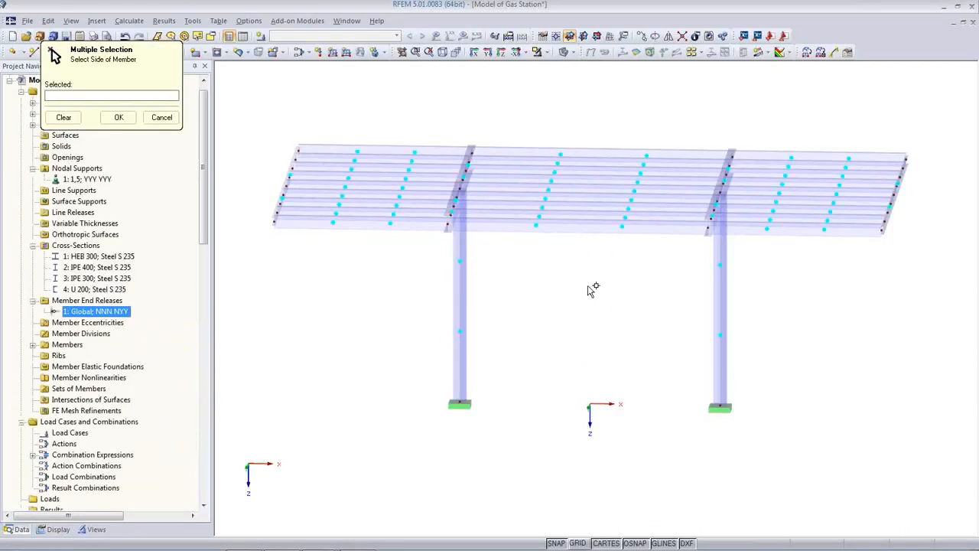
pyautogui.keyDown('ctrl'); pyautogui.moveTo(588, 286); pyautogui.dragTo(603, 320, button='middle'); pyautogui.keyUp('ctrl')
pyautogui.moveTo(600, 292); pyautogui.dragTo(576, 136)
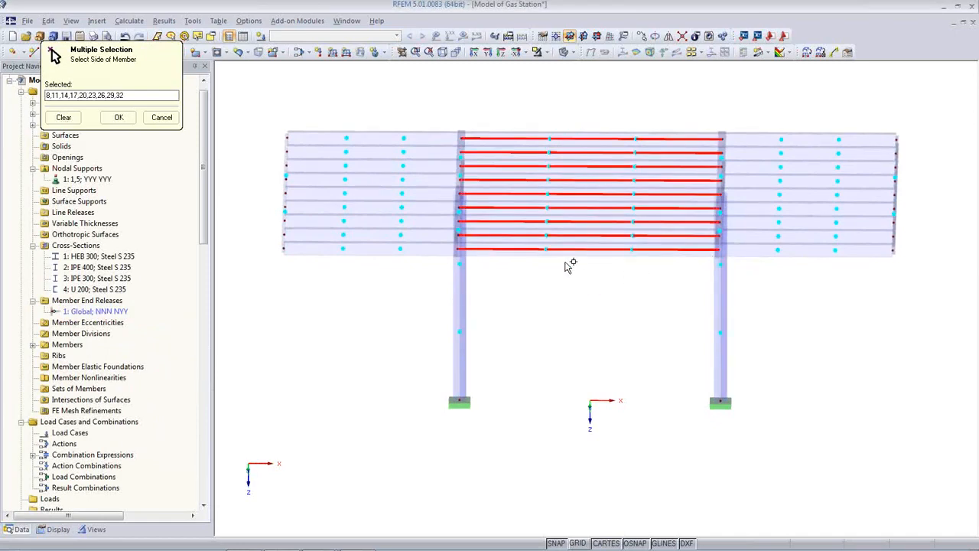
pyautogui.click(425, 245)
pyautogui.click(422, 208)
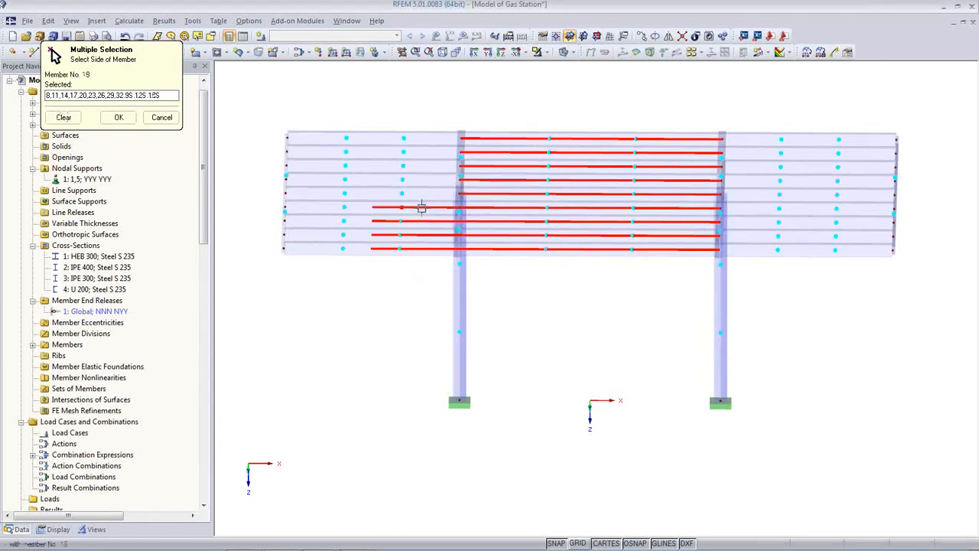
pyautogui.click(420, 194)
pyautogui.click(420, 179)
pyautogui.click(419, 165)
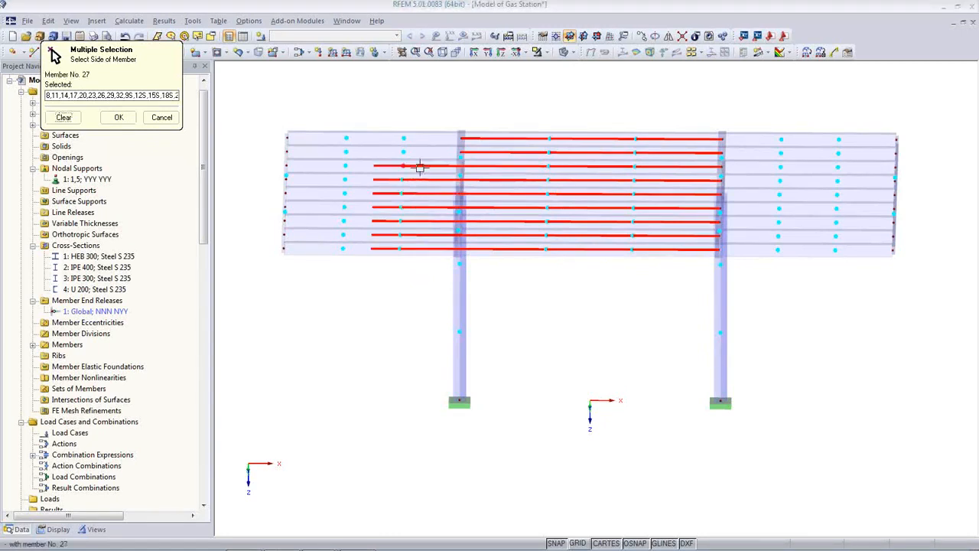
pyautogui.click(421, 152)
pyautogui.click(420, 138)
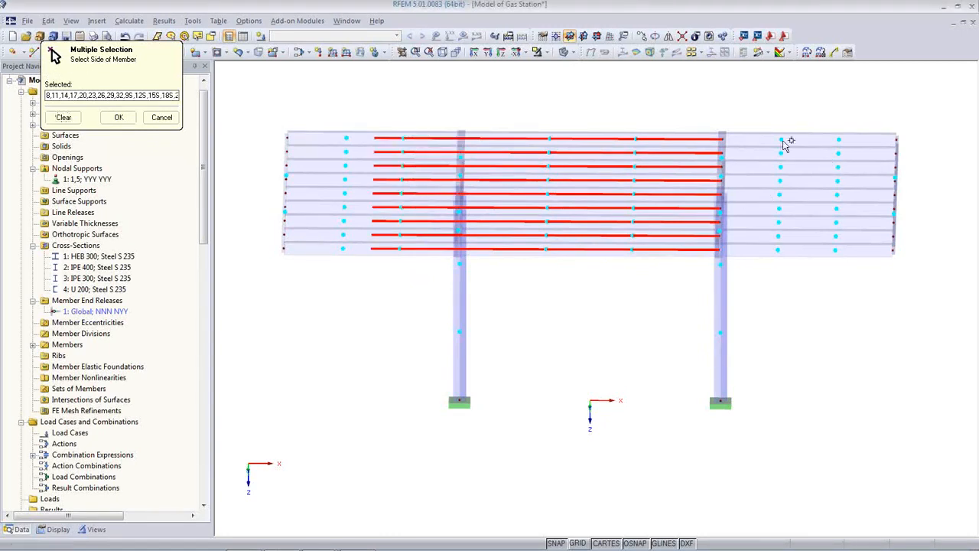
pyautogui.moveTo(718, 106); pyautogui.dragTo(784, 280)
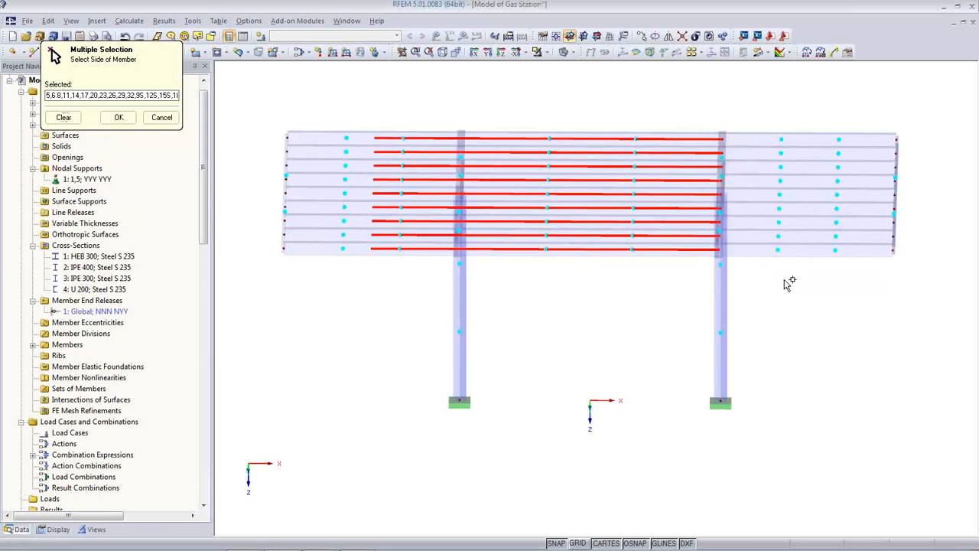
pyautogui.keyDown('ctrl'); pyautogui.moveTo(790, 296); pyautogui.dragTo(733, 269, button='middle'); pyautogui.keyUp('ctrl')
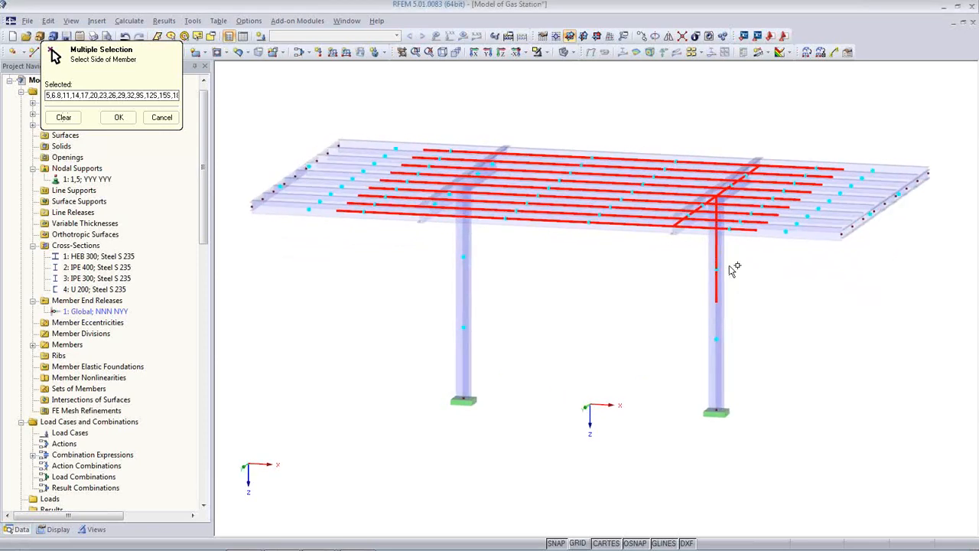
pyautogui.keyDown('ctrl'); pyautogui.moveTo(665, 283); pyautogui.dragTo(647, 371, button='middle'); pyautogui.keyUp('ctrl')
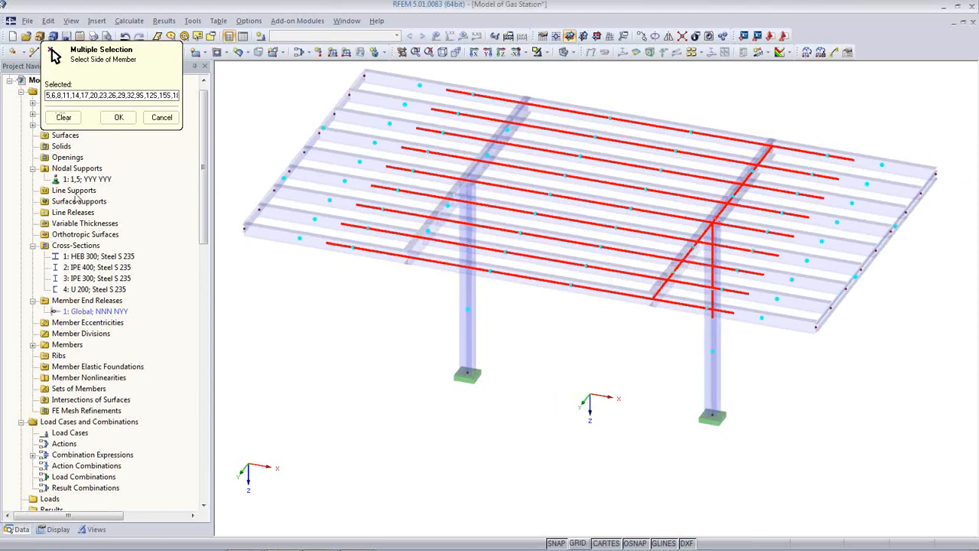
pyautogui.click(63, 117)
pyautogui.keyDown('ctrl'); pyautogui.moveTo(564, 338); pyautogui.dragTo(602, 335, button='middle'); pyautogui.keyUp('ctrl')
pyautogui.moveTo(601, 335); pyautogui.dragTo(554, 92)
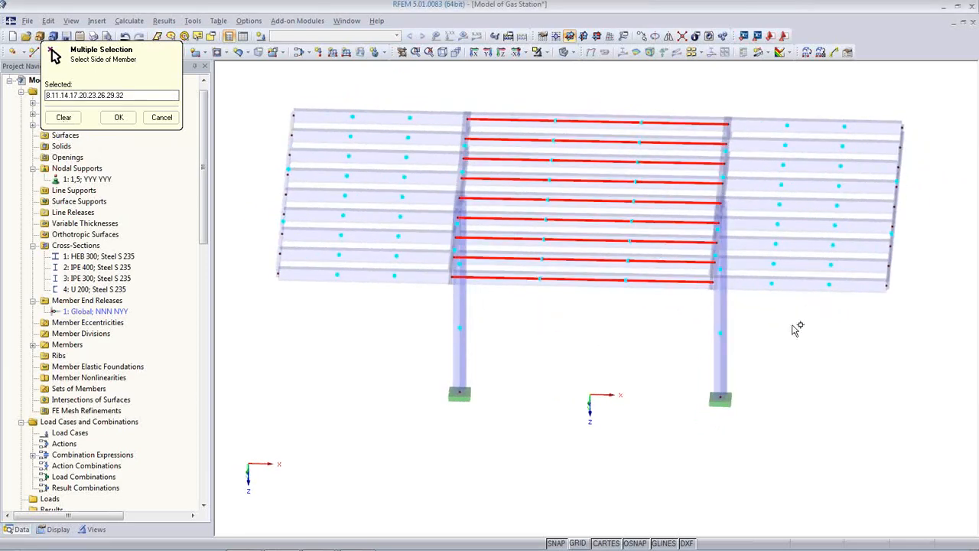
pyautogui.keyDown('ctrl'); pyautogui.moveTo(791, 325); pyautogui.dragTo(809, 323, button='middle'); pyautogui.keyUp('ctrl')
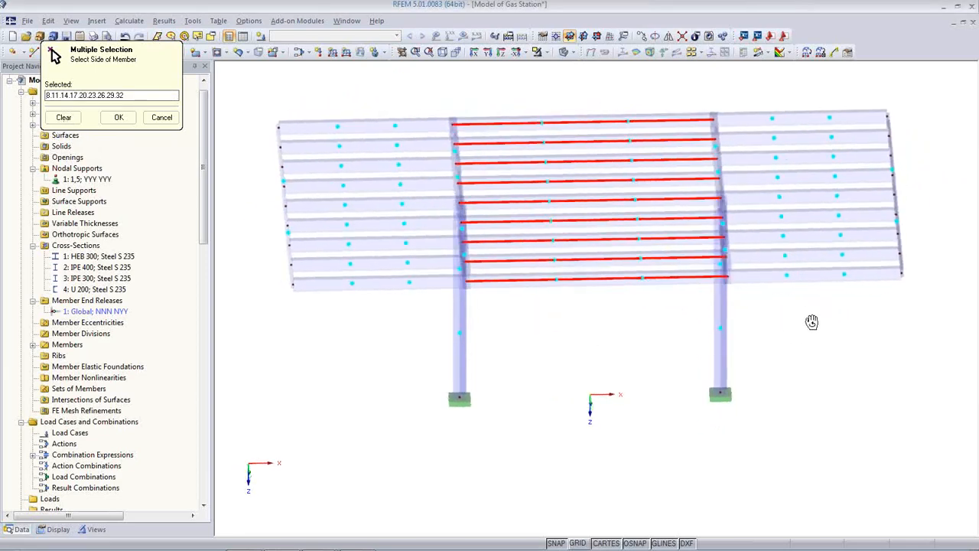
pyautogui.moveTo(782, 316); pyautogui.dragTo(761, 103)
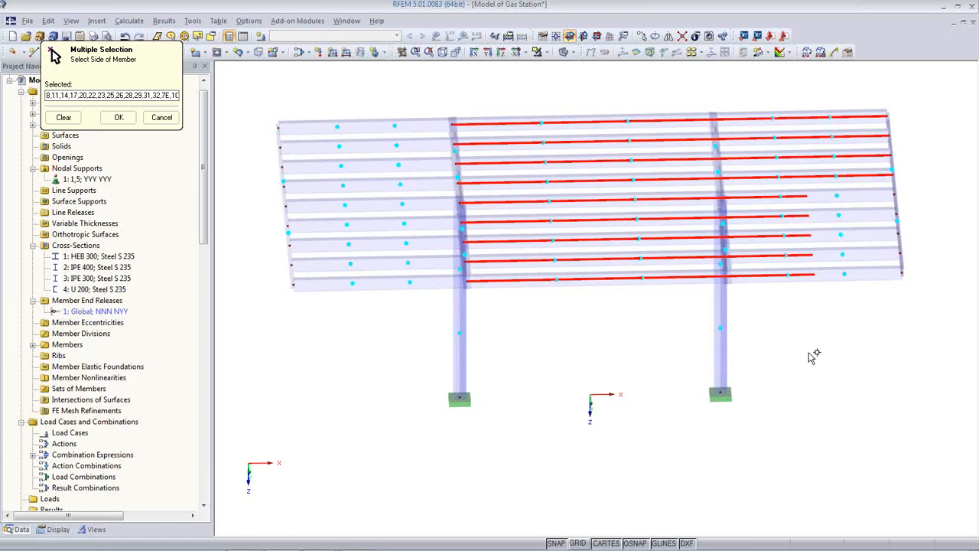
pyautogui.keyDown('ctrl'); pyautogui.moveTo(814, 357); pyautogui.dragTo(795, 334, button='middle'); pyautogui.keyUp('ctrl')
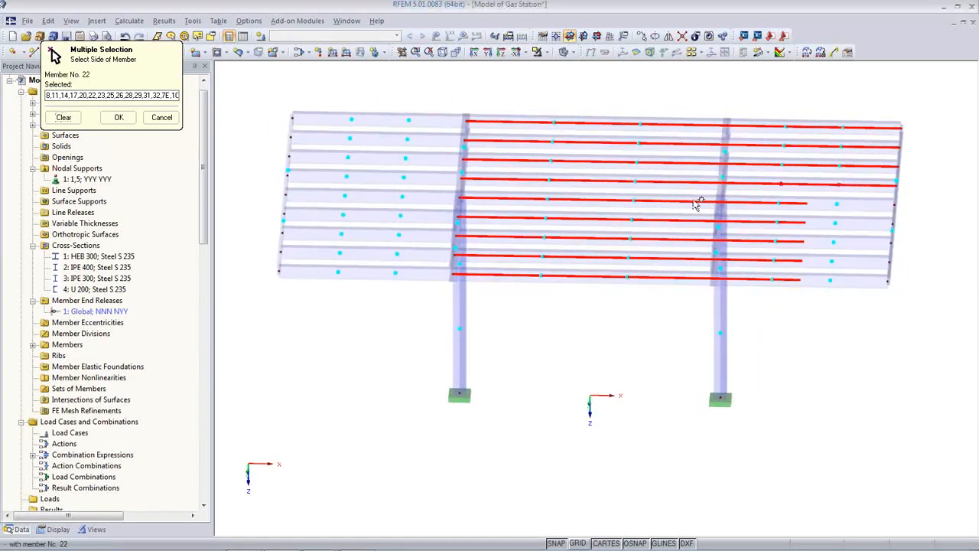
pyautogui.click(64, 117)
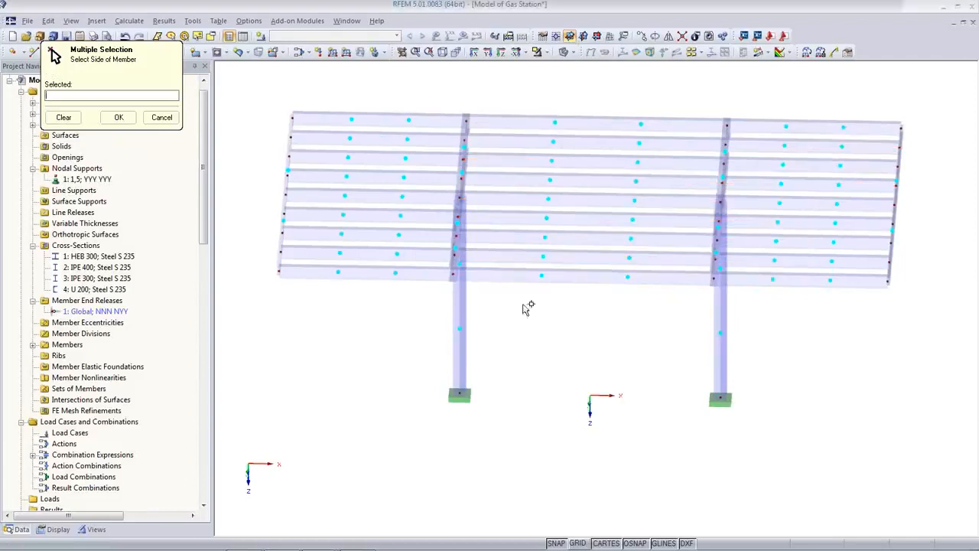
# Select the crossbeam-side ends of the nine purlins in the cantilever bay on the positive X side for the release.
pyautogui.click(736, 280)
pyautogui.click(746, 260)
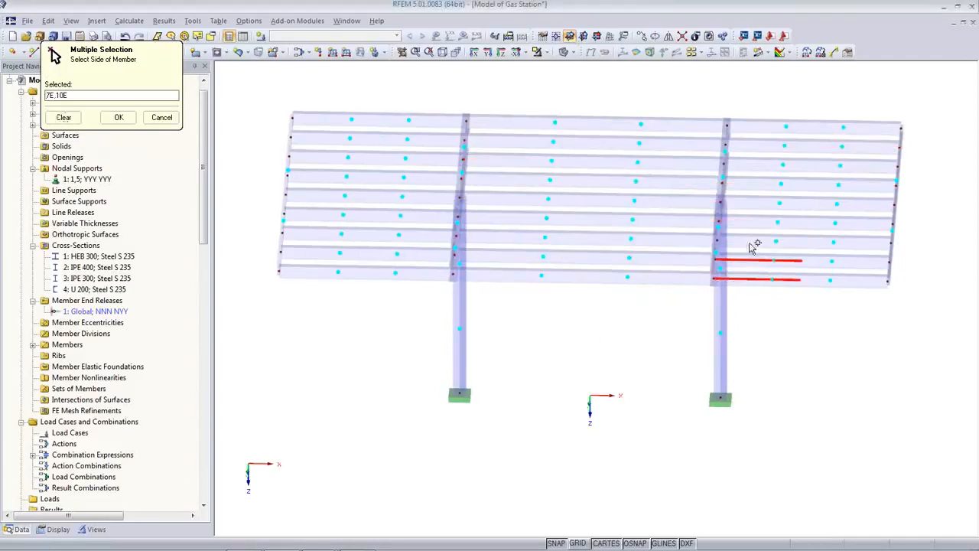
pyautogui.click(752, 241)
pyautogui.click(756, 222)
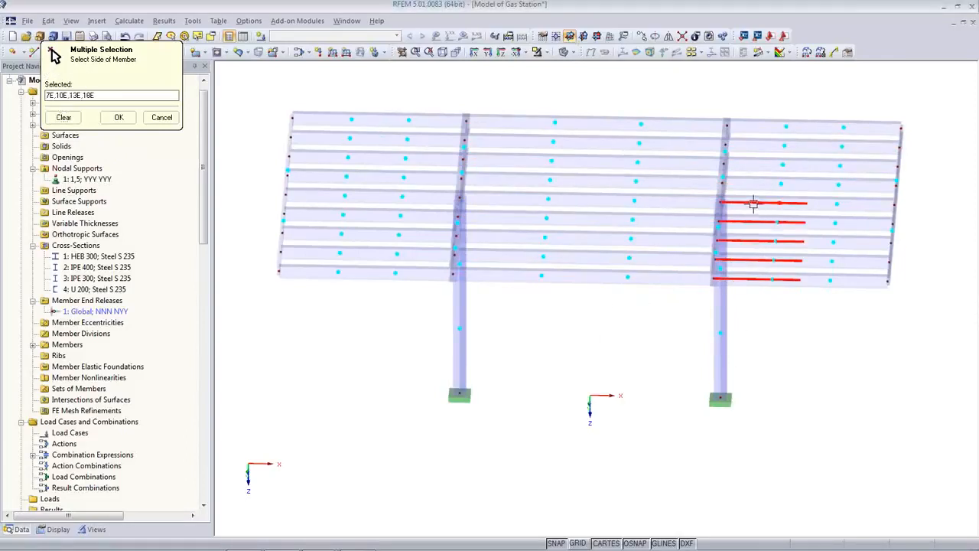
pyautogui.click(753, 202)
pyautogui.click(757, 183)
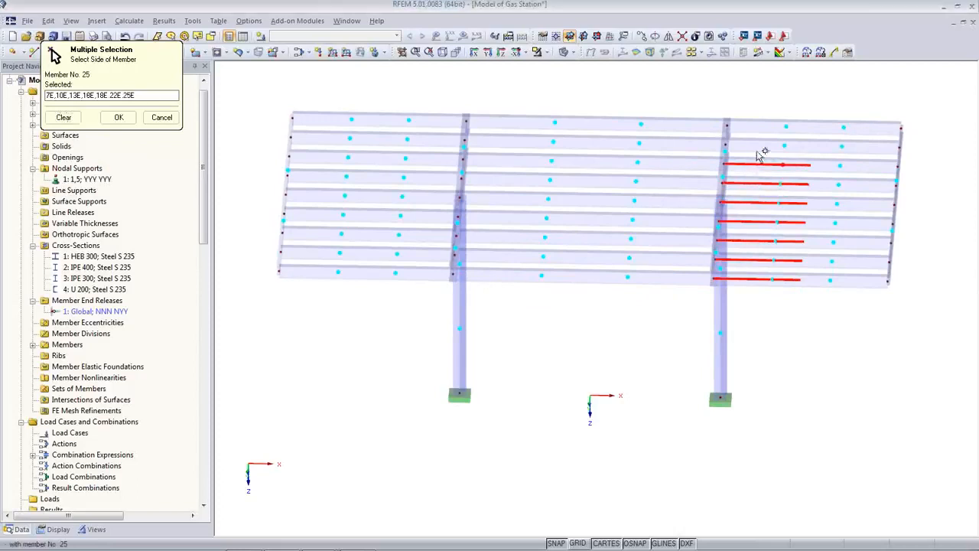
pyautogui.click(759, 146)
pyautogui.click(760, 127)
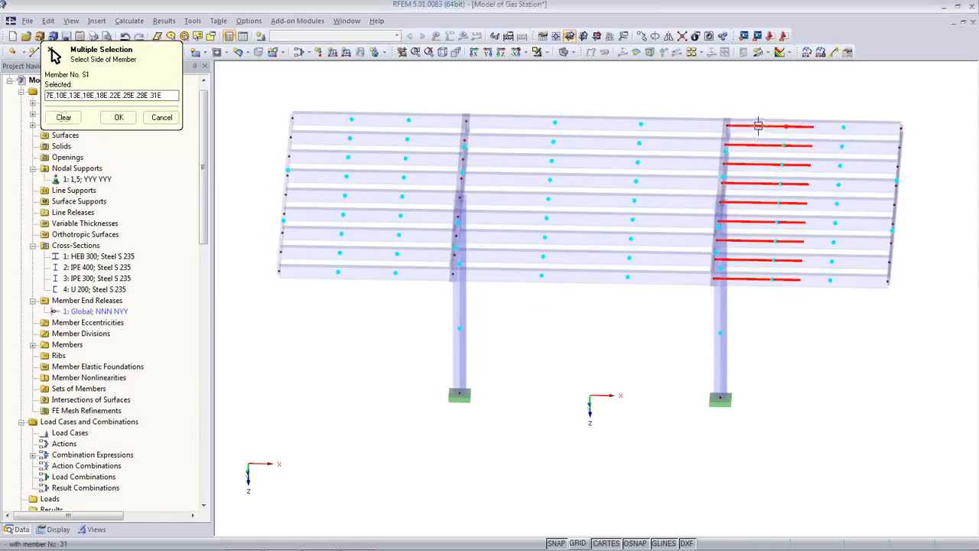
# Add the crossbeam-side ends of the nine purlins in the negative X cantilever bay to the global release selection.
pyautogui.click(394, 274)
pyautogui.click(403, 255)
pyautogui.click(414, 236)
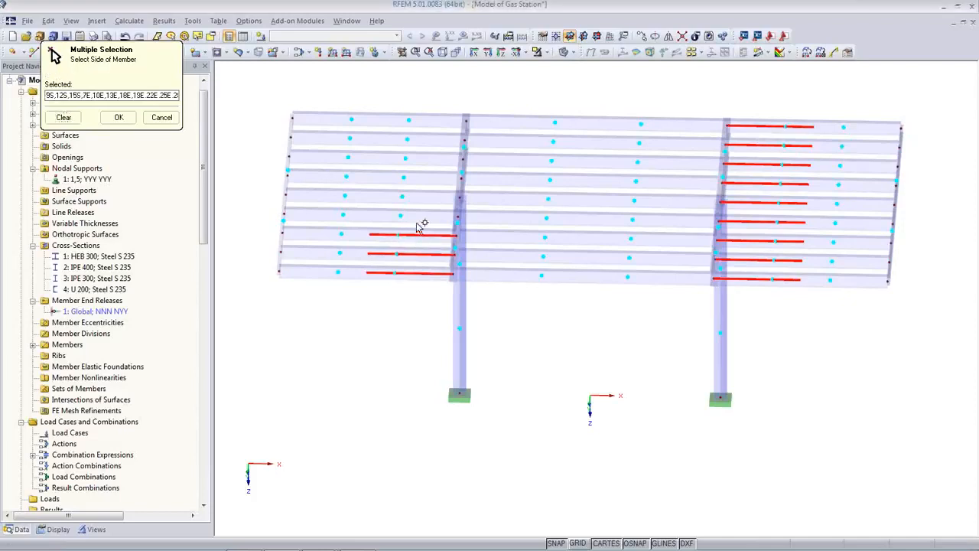
pyautogui.click(417, 217)
pyautogui.click(419, 197)
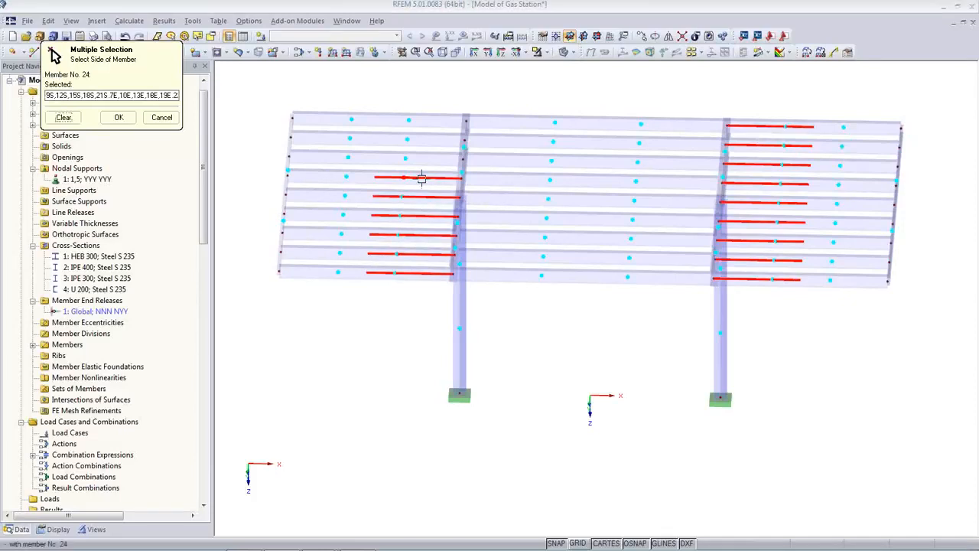
pyautogui.click(421, 179)
pyautogui.click(419, 159)
pyautogui.click(423, 139)
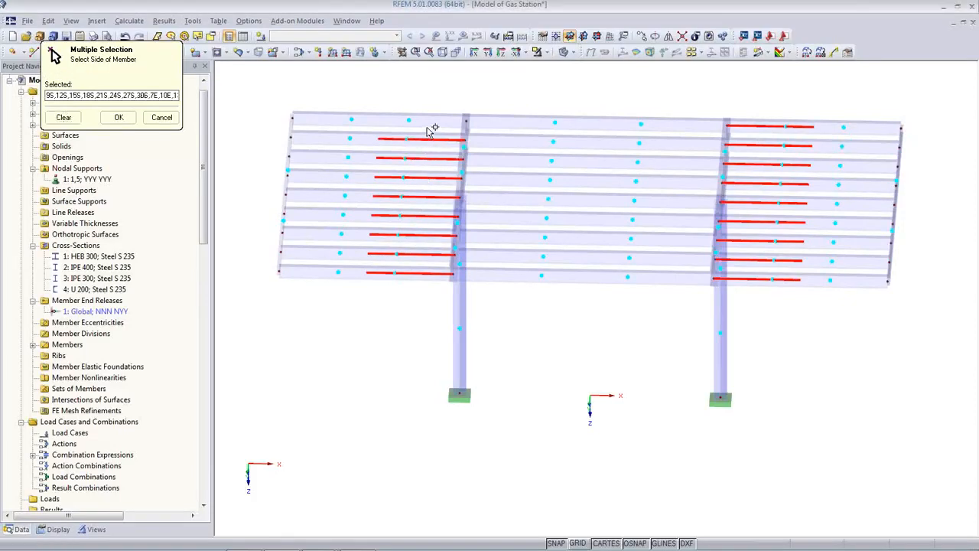
pyautogui.click(426, 122)
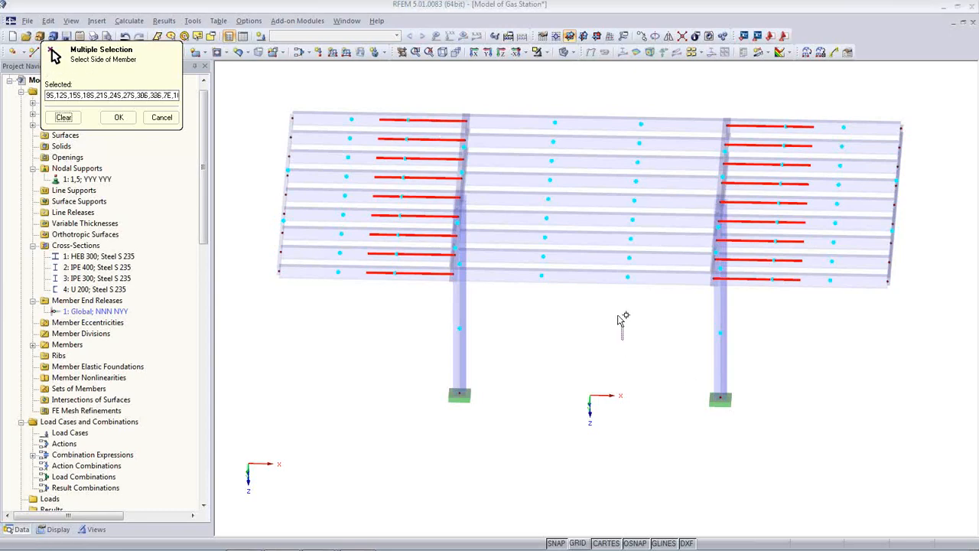
# Add both ends of the nine middle-bay purlins to the selection and apply the global scissors release.
pyautogui.moveTo(624, 341); pyautogui.dragTo(560, 81)
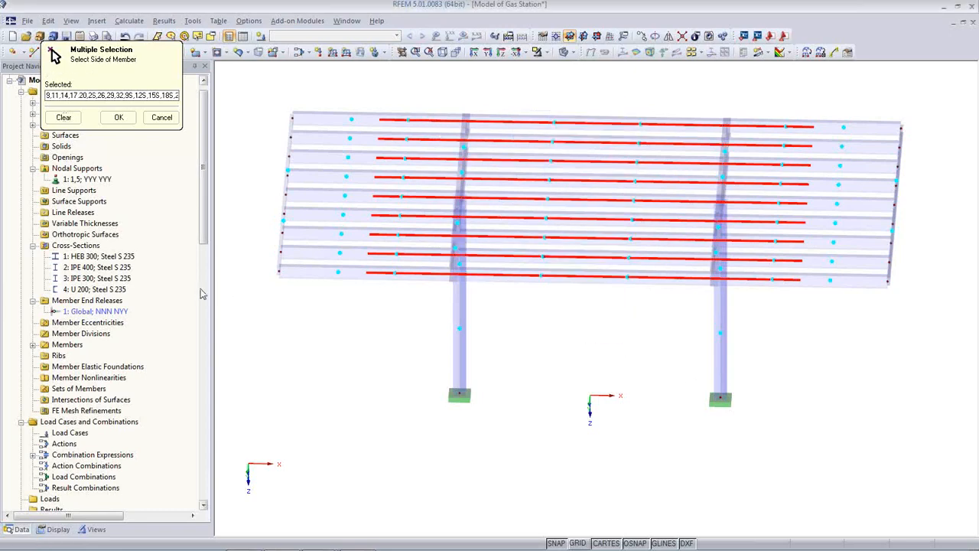
pyautogui.click(118, 117)
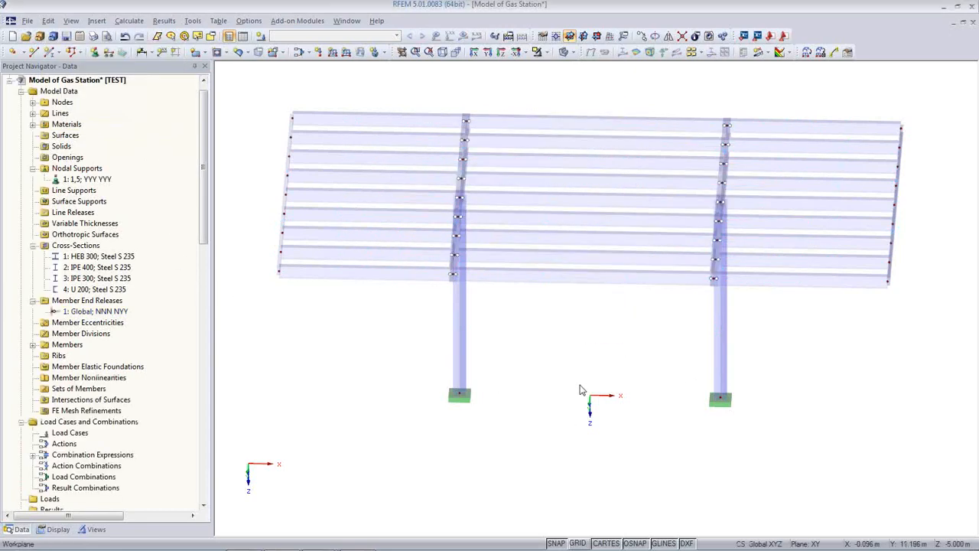
pyautogui.keyDown('ctrl'); pyautogui.moveTo(604, 393); pyautogui.dragTo(607, 354, button='middle'); pyautogui.keyUp('ctrl')
pyautogui.keyDown('ctrl'); pyautogui.moveTo(416, 293); pyautogui.dragTo(459, 197, button='middle'); pyautogui.keyUp('ctrl')
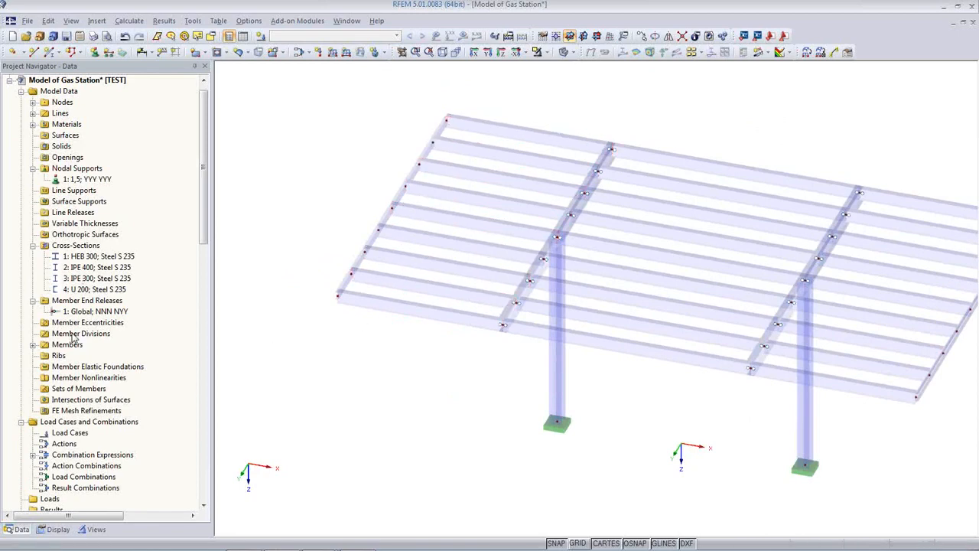
# Create a member end release in local member axes x,y,z with a φy spring constant of 1 kNm/rad and φz released.
pyautogui.rightClick(79, 303)
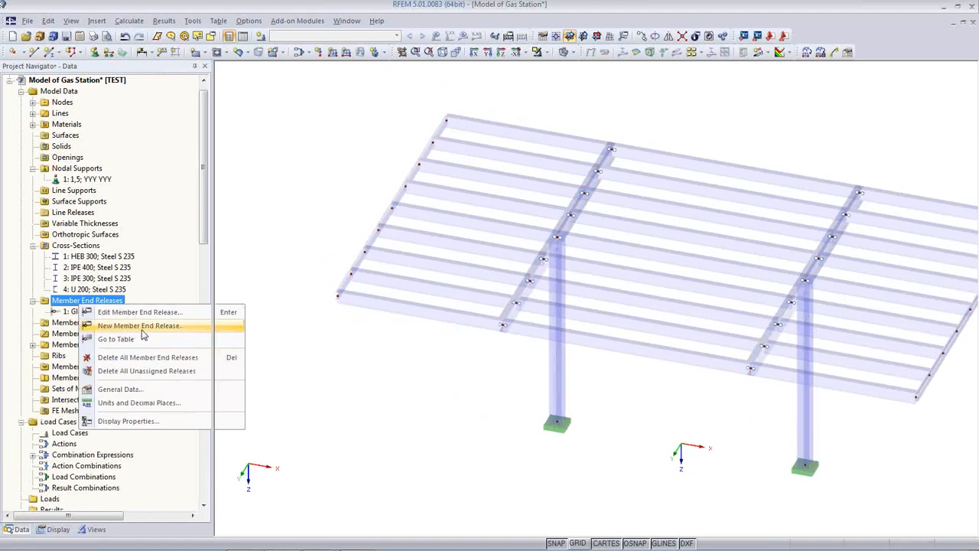
pyautogui.click(141, 327)
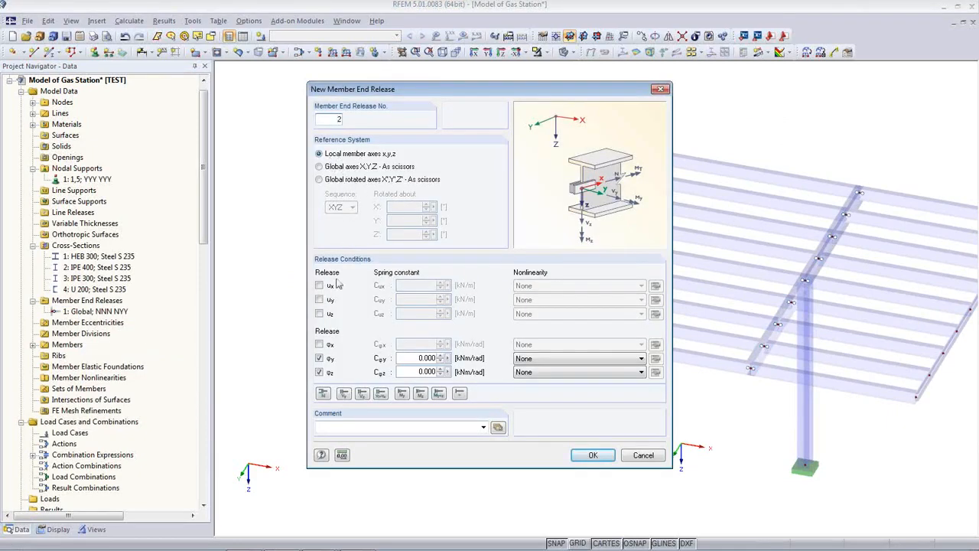
pyautogui.moveTo(409, 363); pyautogui.dragTo(461, 361)
pyautogui.write('1')
pyautogui.click(593, 455)
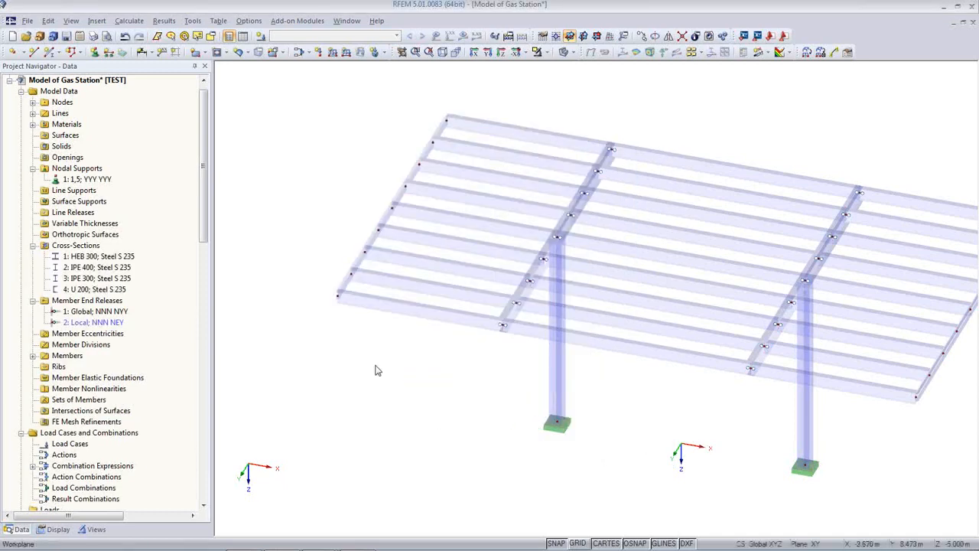
# Assign the local release to the member ends of the purlins and edge members in the negative X cantilever bay.
pyautogui.keyDown('ctrl'); pyautogui.moveTo(380, 362); pyautogui.dragTo(491, 329, button='middle'); pyautogui.keyUp('ctrl')
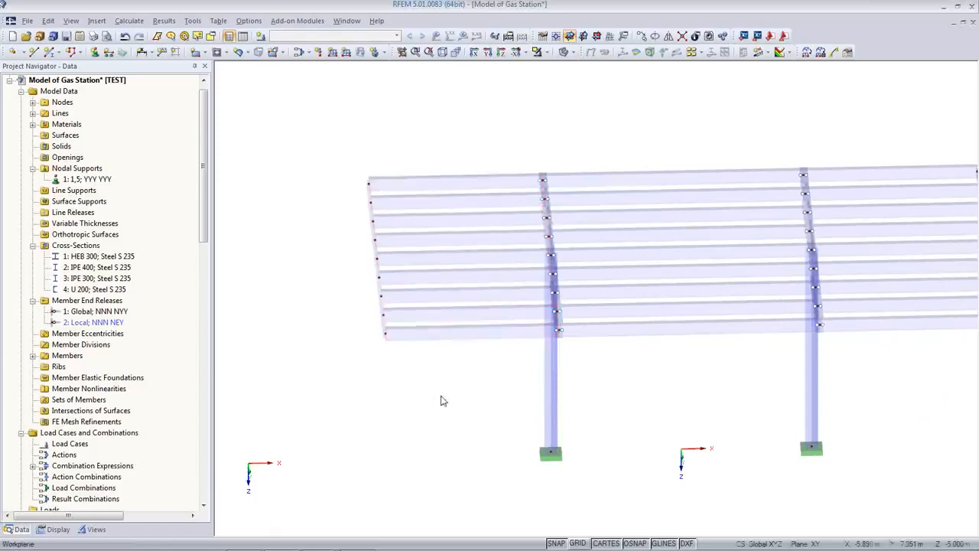
pyautogui.moveTo(442, 400); pyautogui.dragTo(376, 401, button='middle')
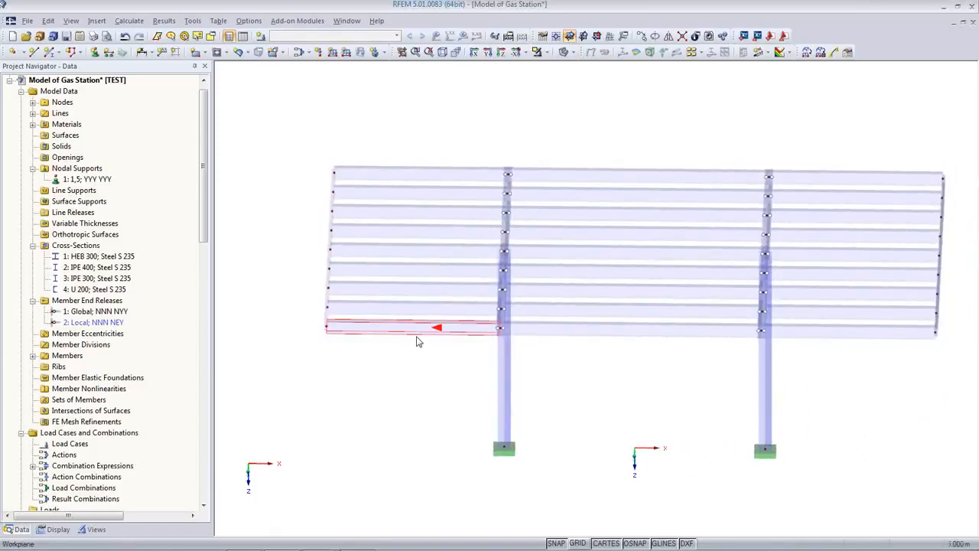
pyautogui.moveTo(398, 386); pyautogui.dragTo(309, 111)
pyautogui.doubleClick(382, 172)
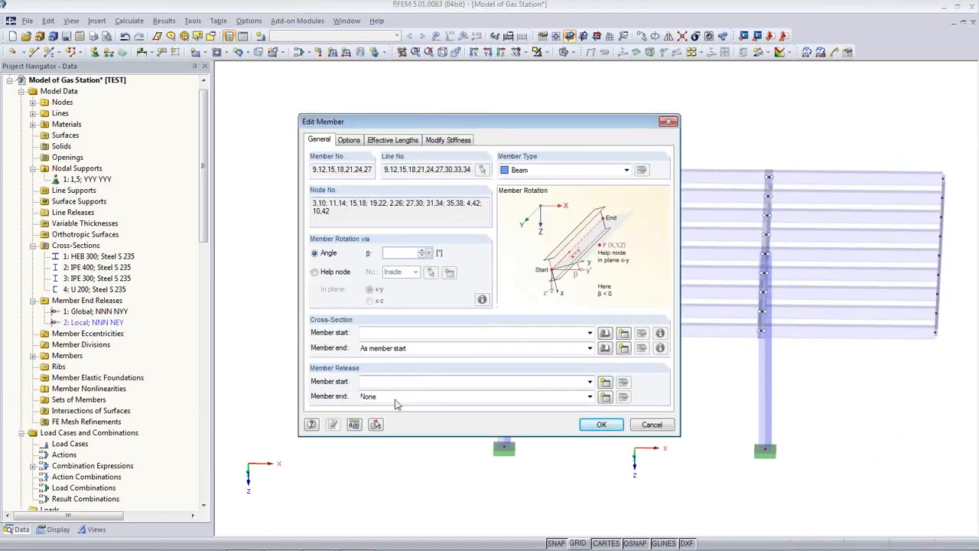
pyautogui.click(405, 397)
pyautogui.click(409, 427)
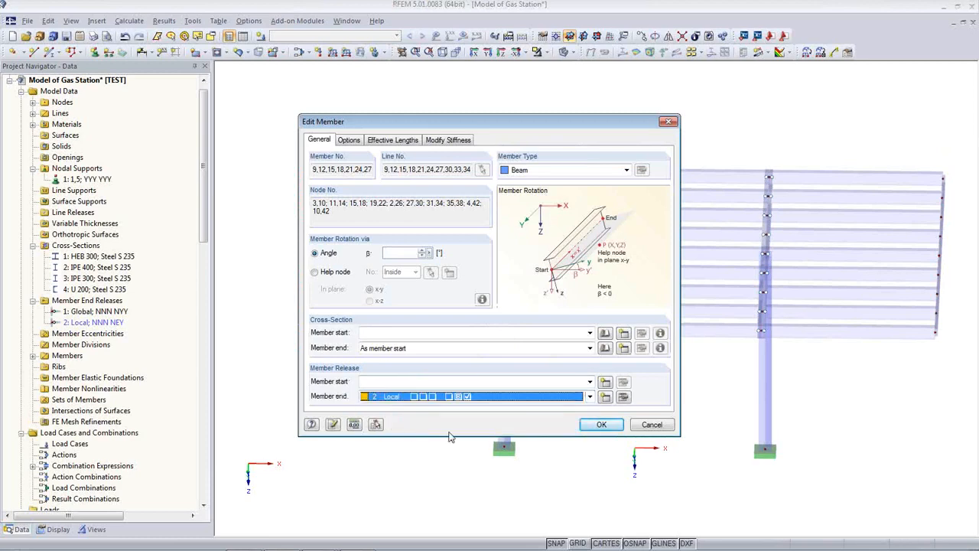
pyautogui.click(600, 425)
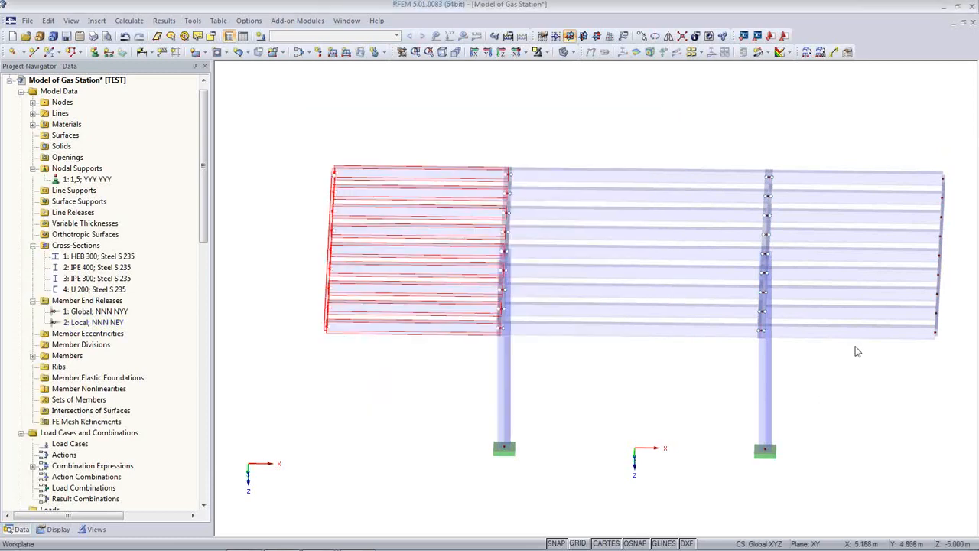
pyautogui.click(883, 384)
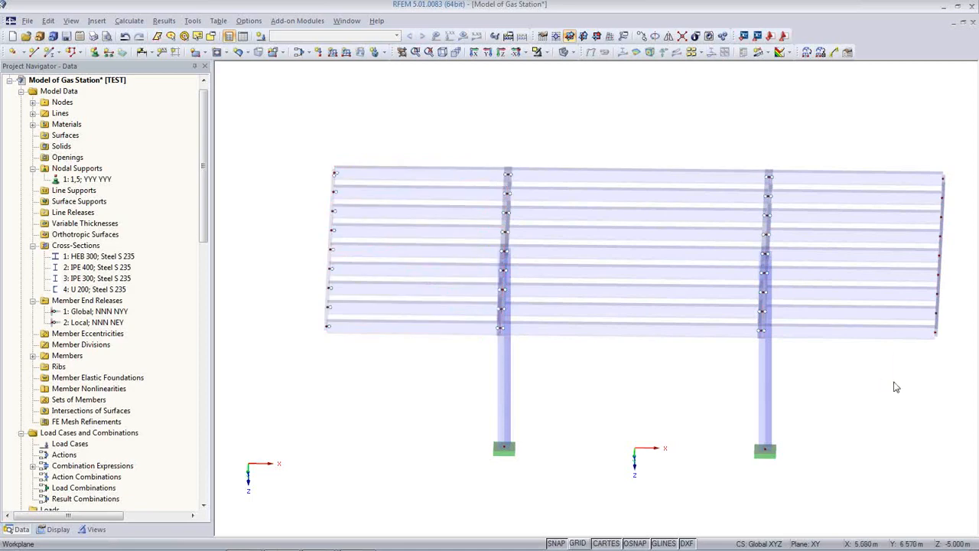
# Assign the local release to the member starts of the nine purlins in the positive X cantilever bay.
pyautogui.moveTo(894, 387); pyautogui.dragTo(824, 154)
pyautogui.doubleClick(836, 183)
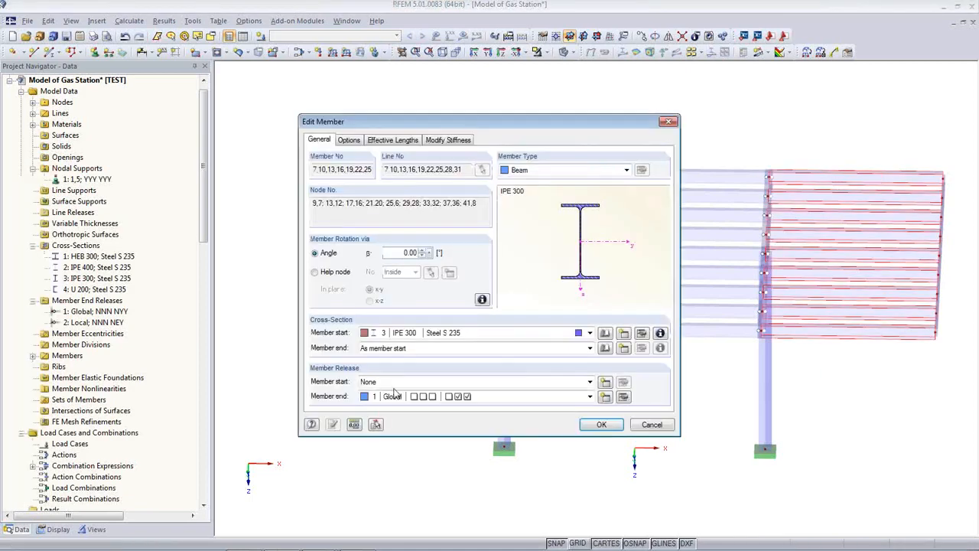
pyautogui.click(403, 384)
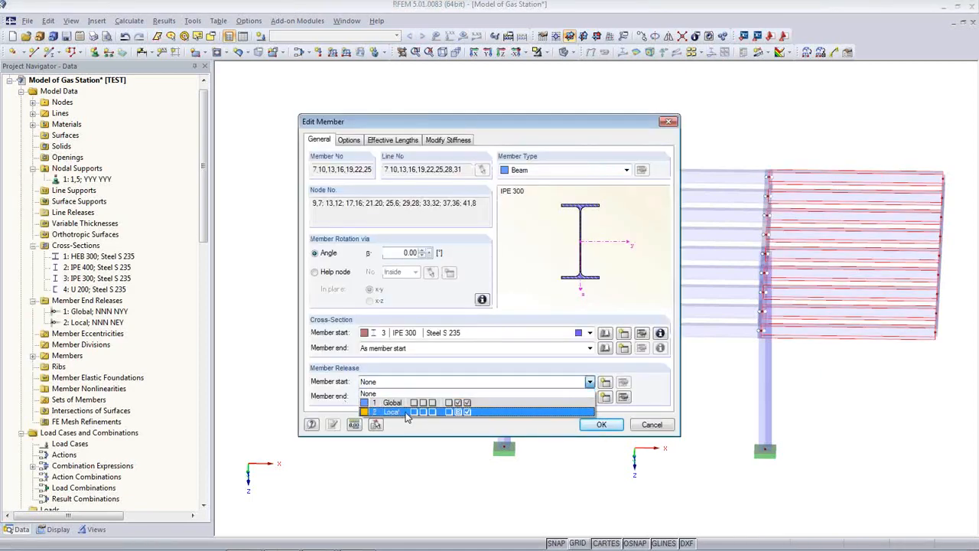
pyautogui.click(405, 412)
pyautogui.click(601, 424)
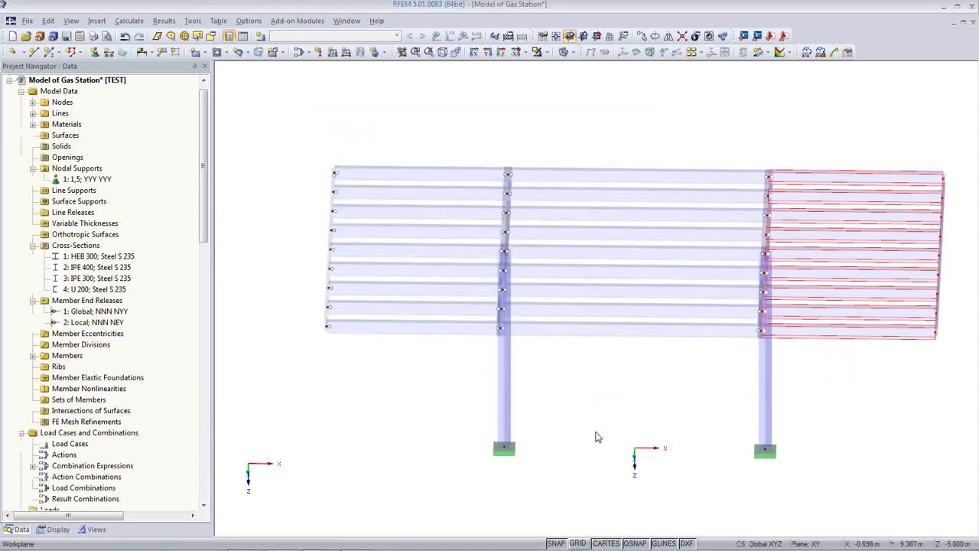
pyautogui.click(600, 430)
# Save the gas station model.
pyautogui.keyDown('ctrl'); pyautogui.moveTo(604, 429); pyautogui.dragTo(361, 342, button='middle'); pyautogui.keyUp('ctrl')
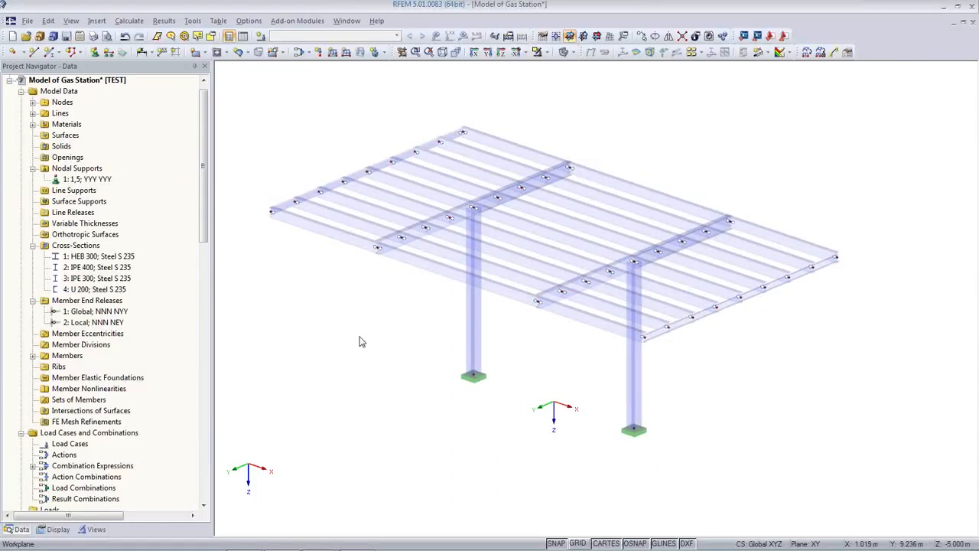
pyautogui.hotkey('ctrl', 's')
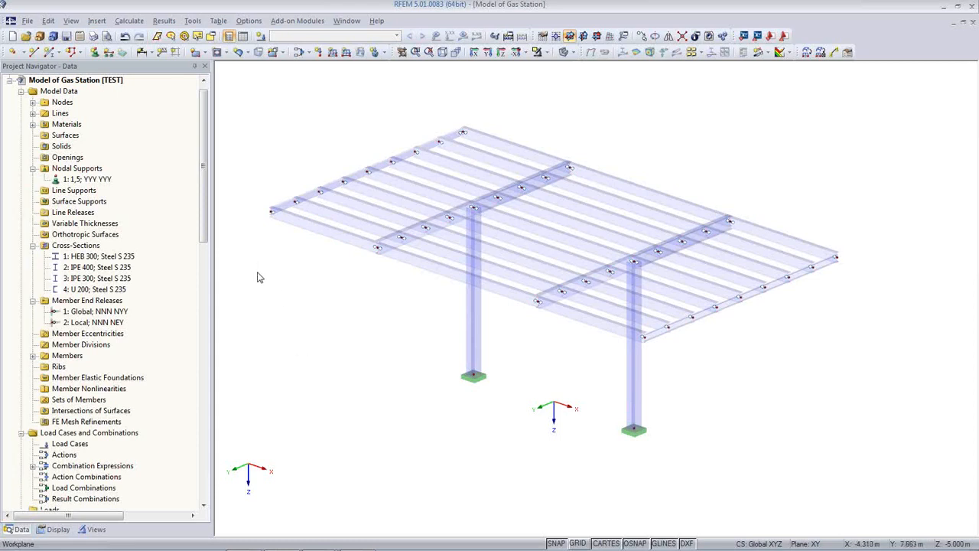
pyautogui.moveTo(470, 343); pyautogui.dragTo(525, 306, button='middle')
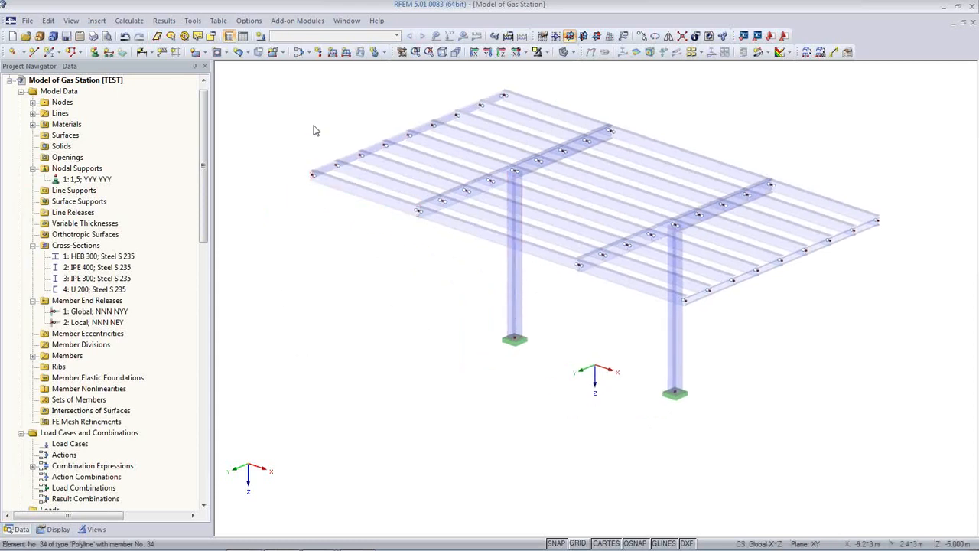
# Show the Load Cases table below the model and enlarge its area.
pyautogui.click(243, 39)
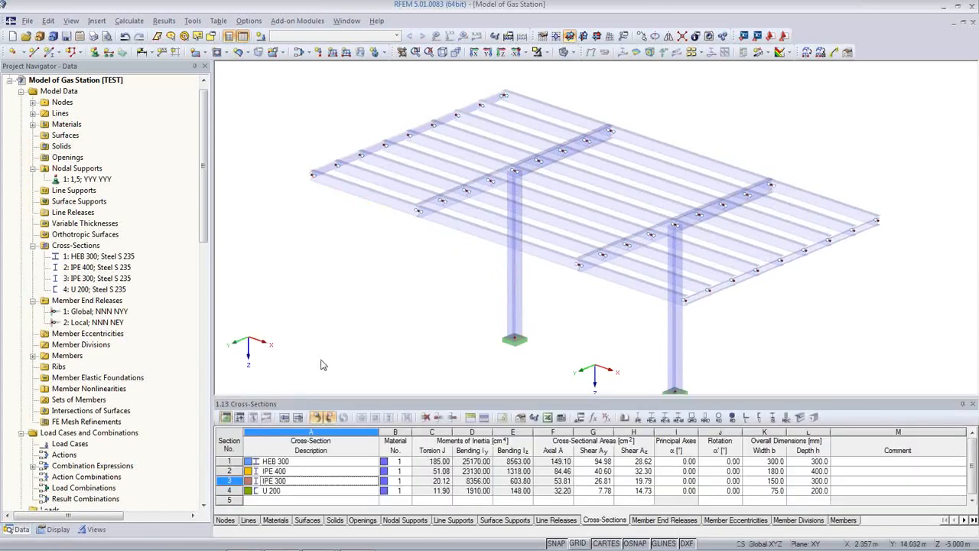
pyautogui.click(239, 419)
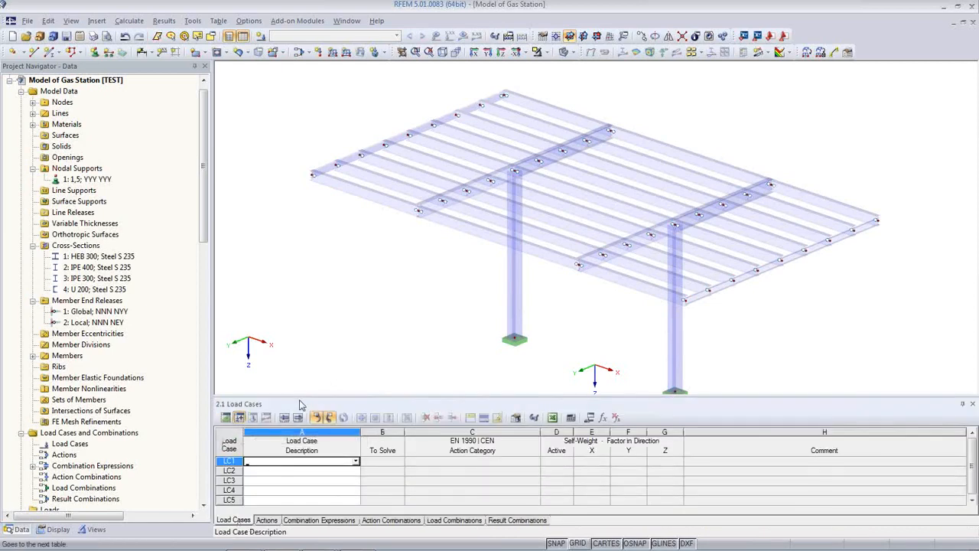
pyautogui.moveTo(307, 396); pyautogui.dragTo(308, 328)
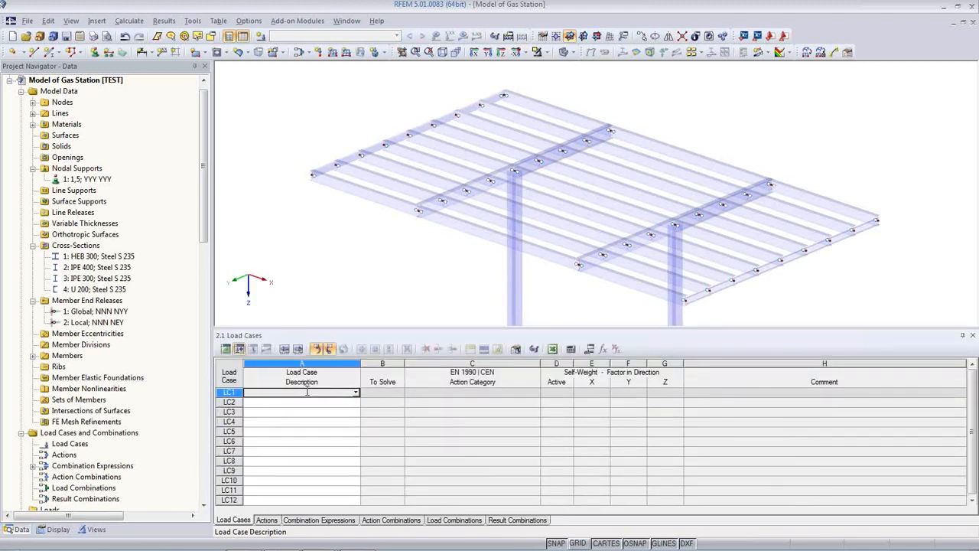
# Define load case LC1 as Self-weight and review the available EN 1990 action categories, keeping Permanent.
pyautogui.click(355, 393)
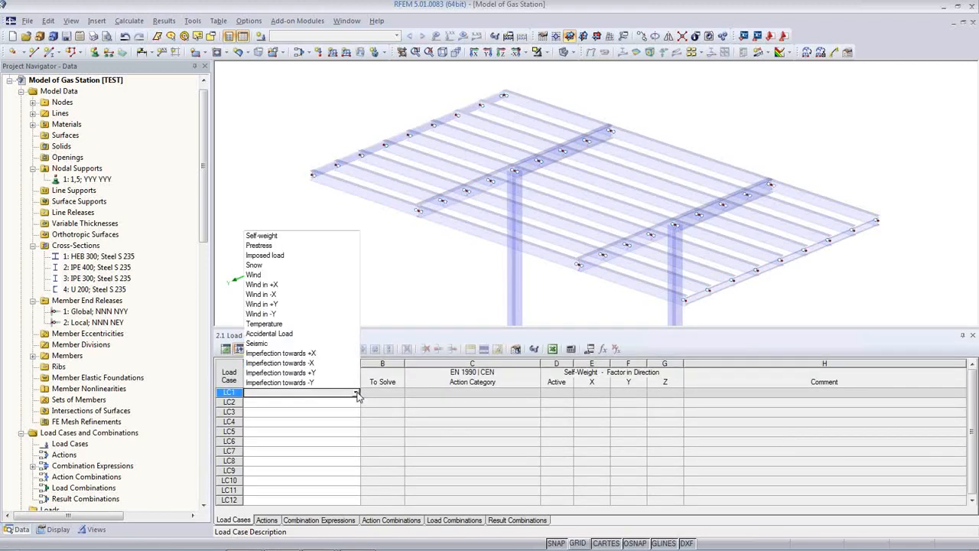
pyautogui.click(287, 236)
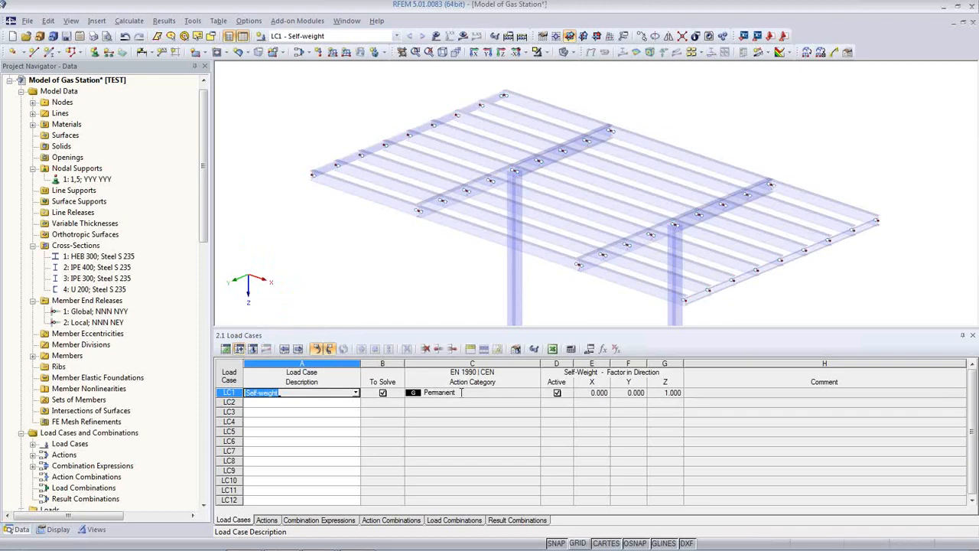
pyautogui.click(503, 392)
pyautogui.click(538, 394)
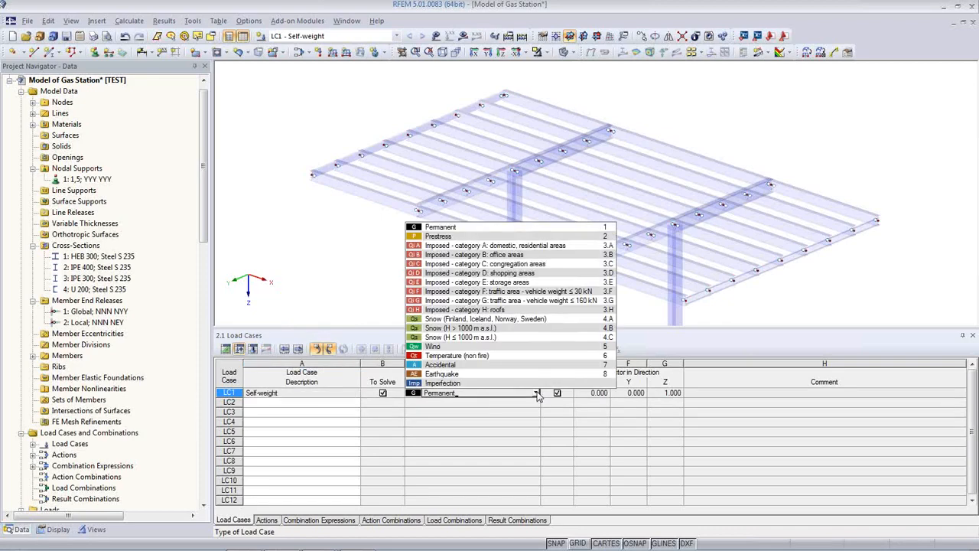
pyautogui.click(538, 394)
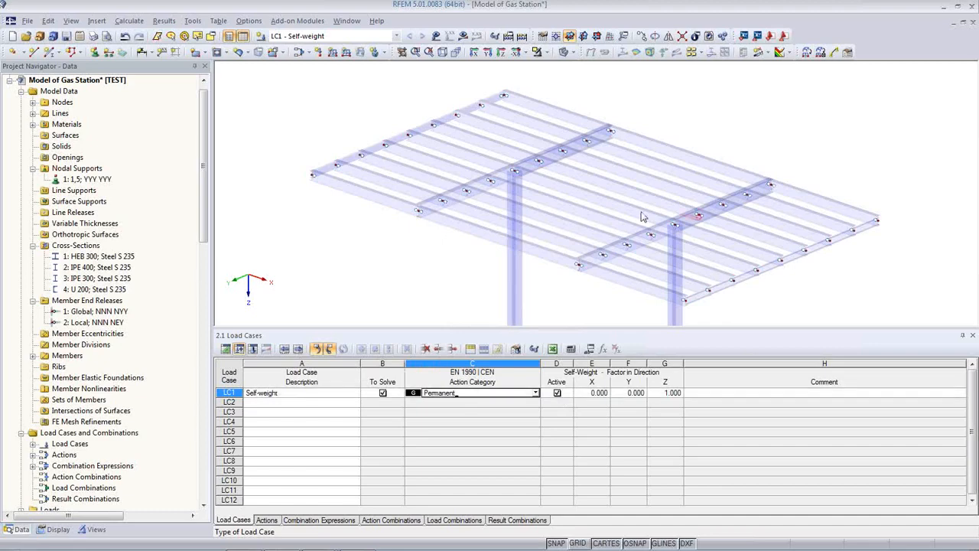
# Define load case LC2 as Snow and load case LC3 as Wind in +X.
pyautogui.click(302, 403)
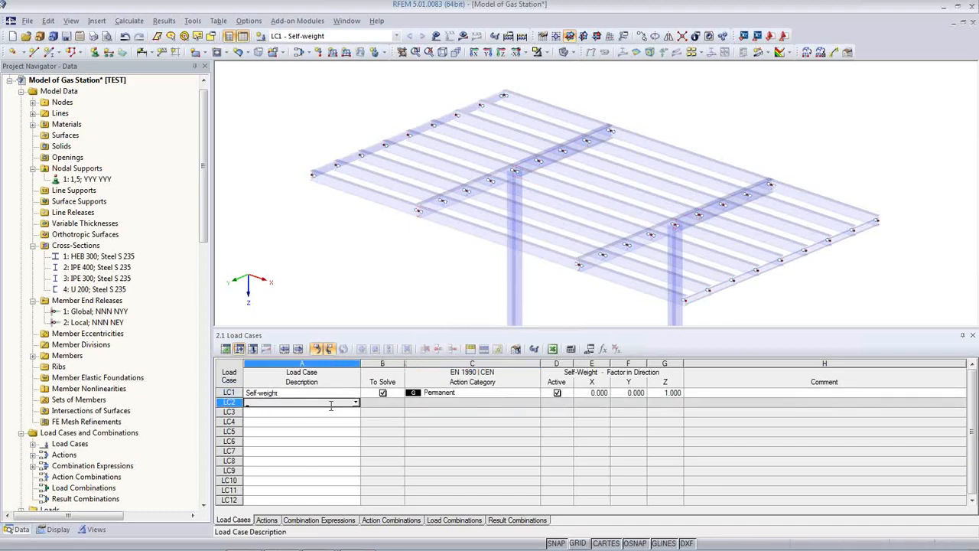
pyautogui.click(355, 403)
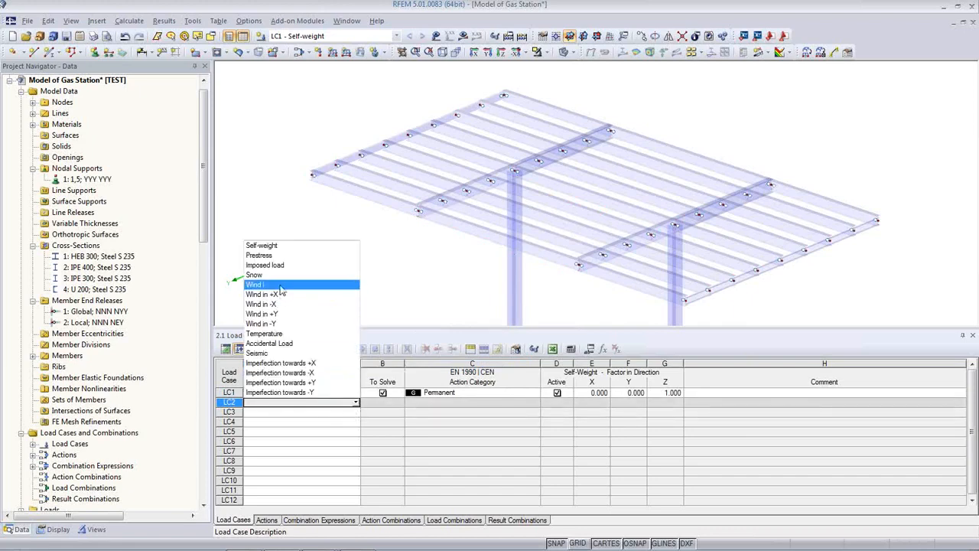
pyautogui.click(256, 275)
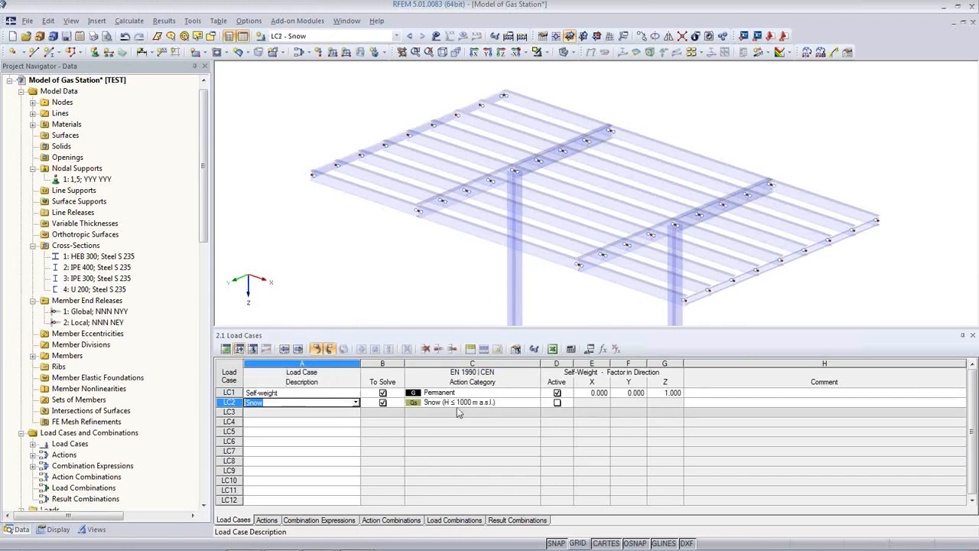
pyautogui.click(311, 413)
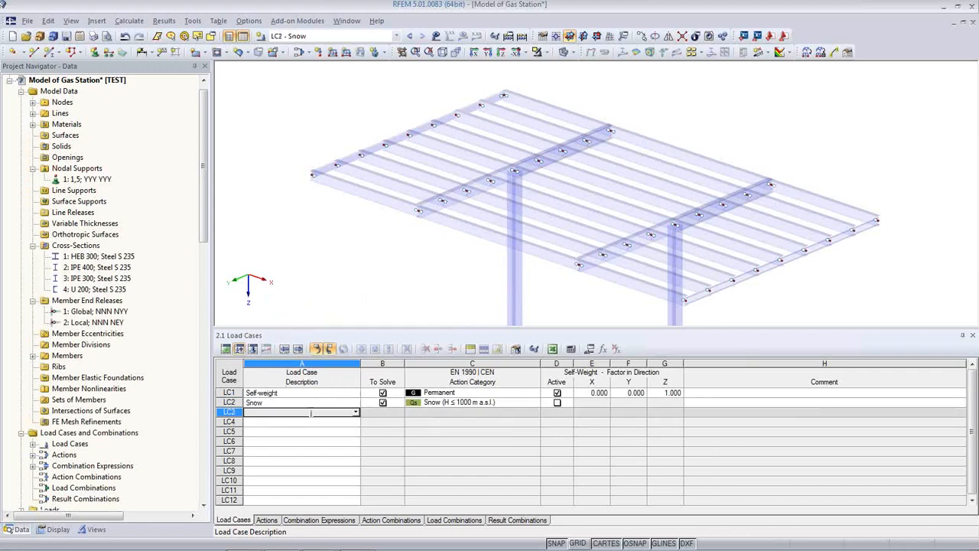
pyautogui.click(355, 413)
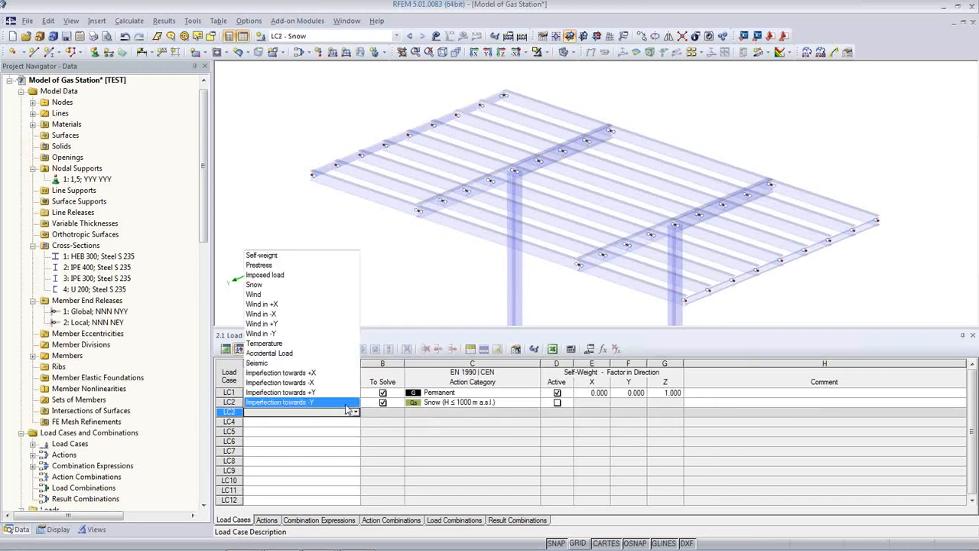
pyautogui.click(304, 306)
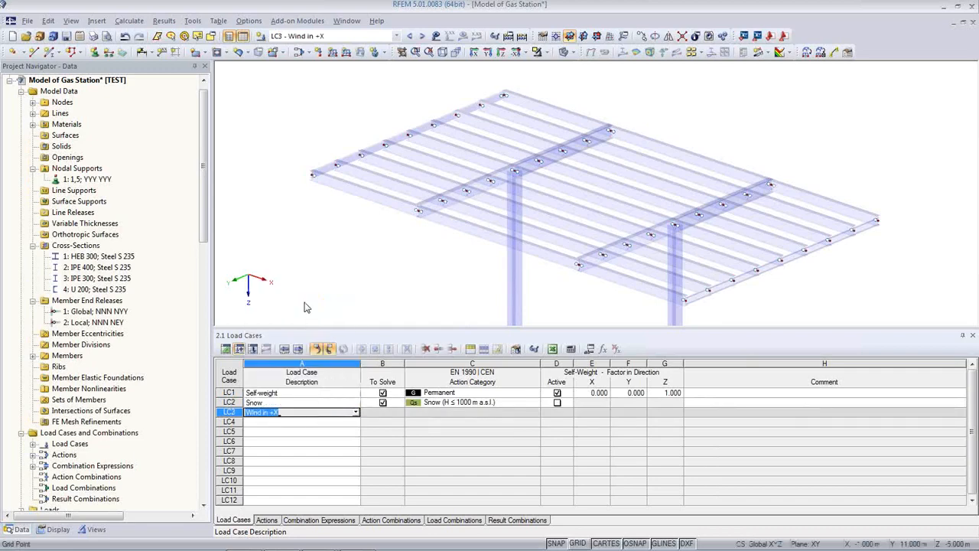
# Define load case LC4 as Wind in -Y.
pyautogui.click(350, 421)
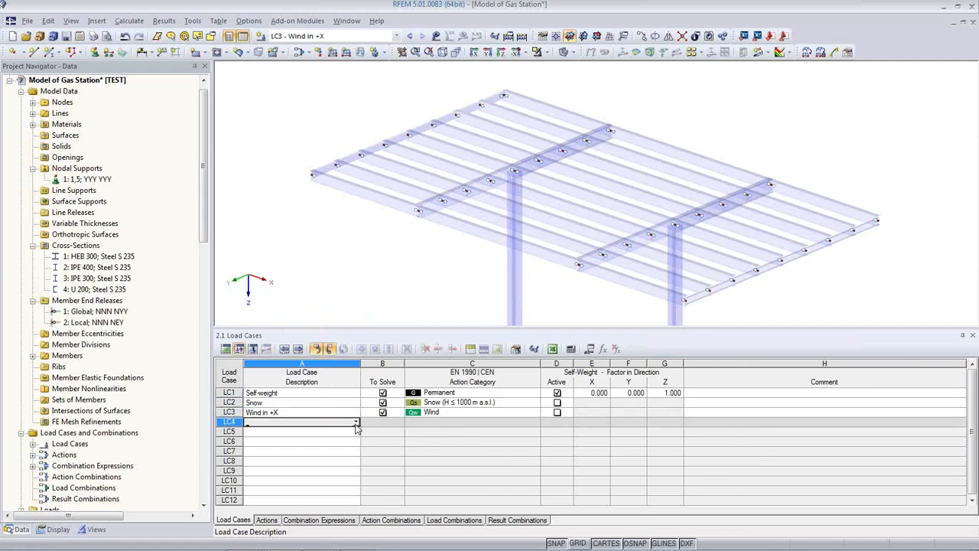
pyautogui.click(355, 423)
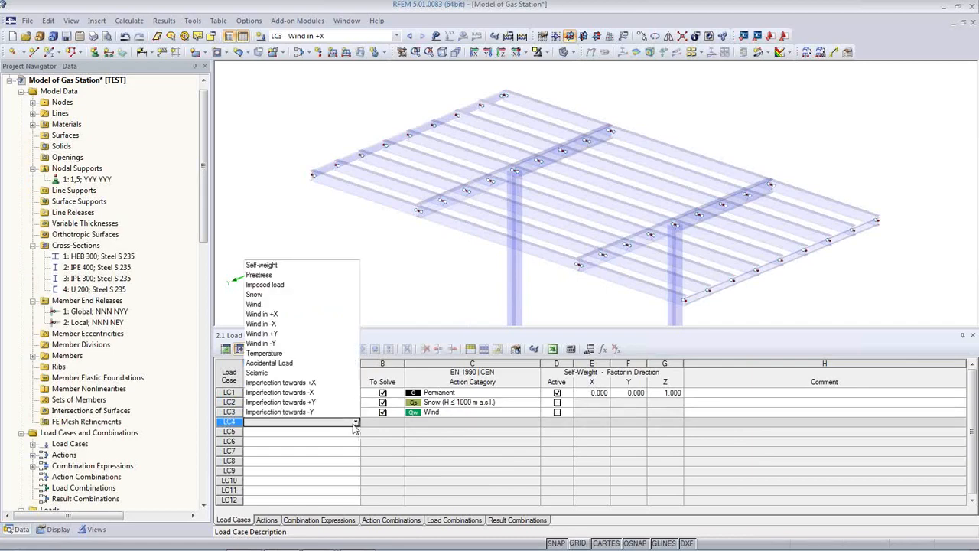
pyautogui.click(297, 343)
# Define load case LC5 as Imperfection towards +X and load case LC6 as Imperfection towards -Y.
pyautogui.click(305, 432)
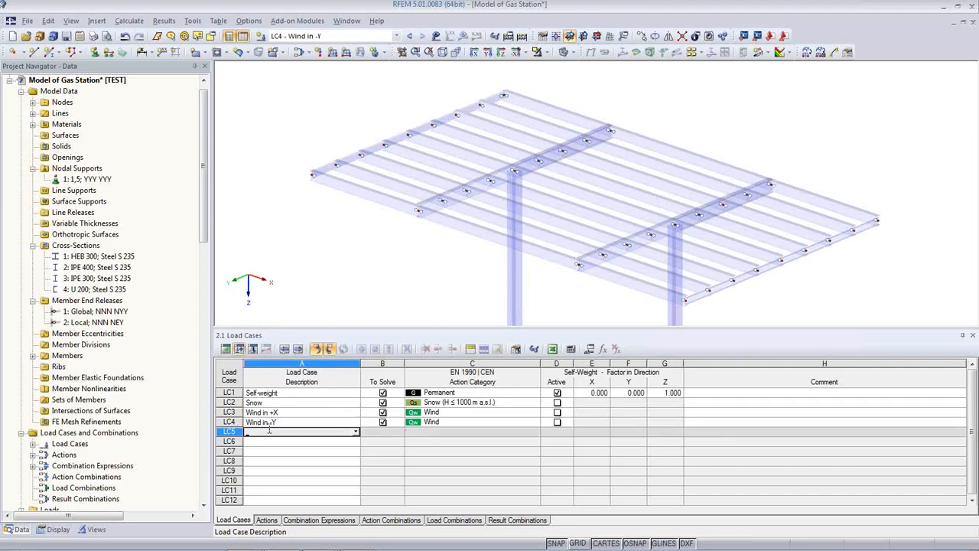
pyautogui.click(356, 432)
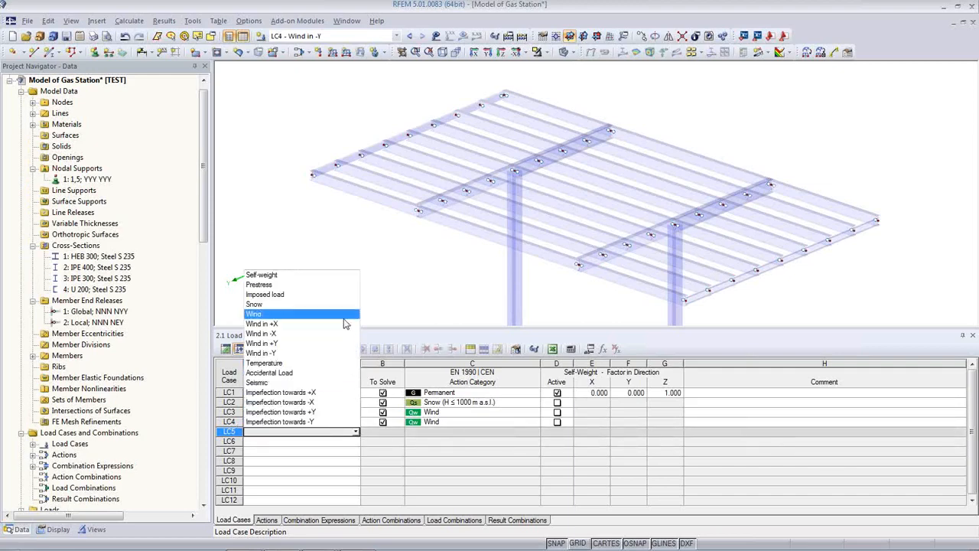
pyautogui.click(328, 392)
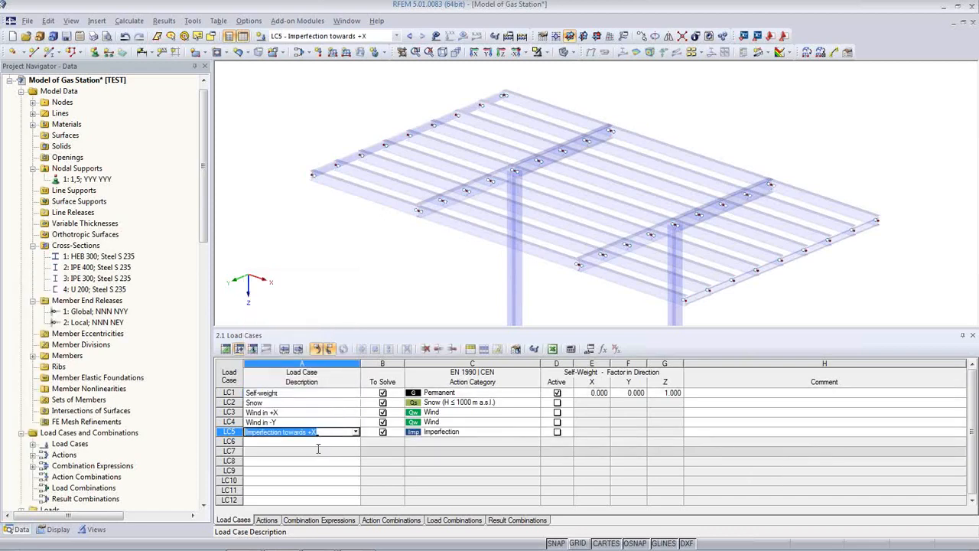
pyautogui.click(318, 442)
pyautogui.click(355, 443)
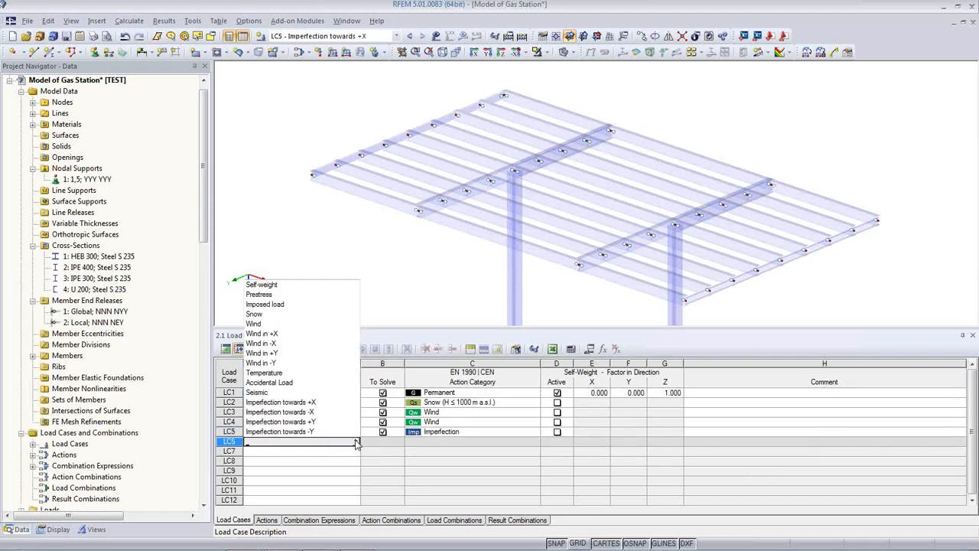
pyautogui.click(321, 432)
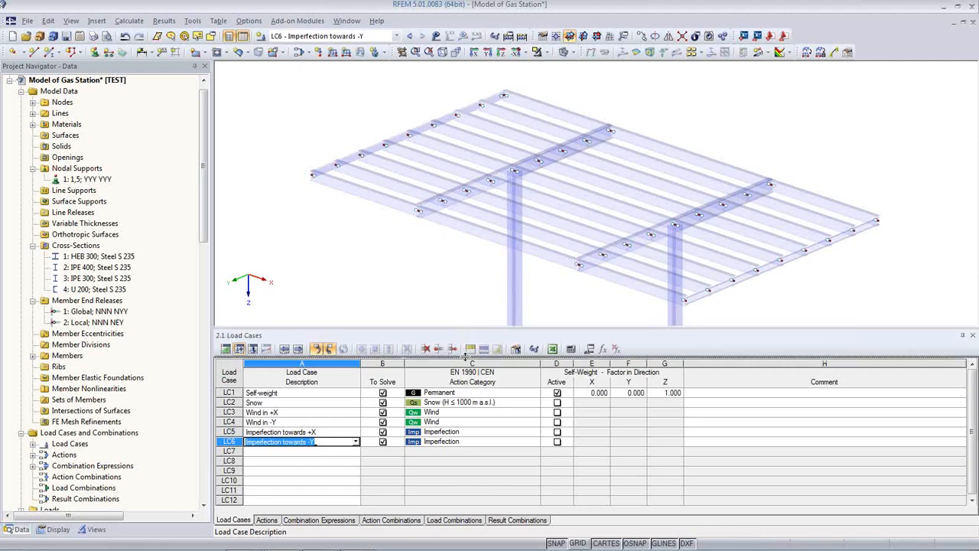
pyautogui.moveTo(465, 356); pyautogui.dragTo(462, 396)
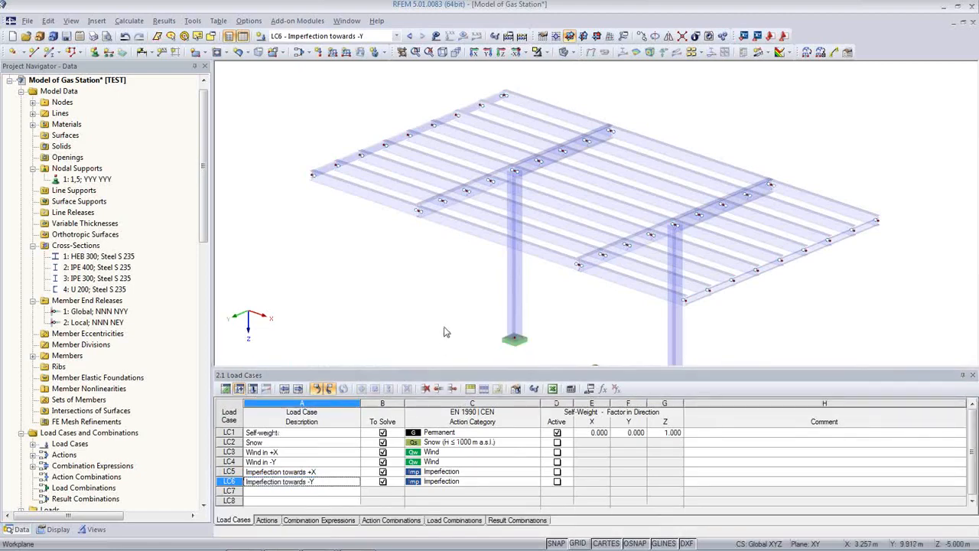
pyautogui.moveTo(441, 319); pyautogui.dragTo(414, 277, button='middle')
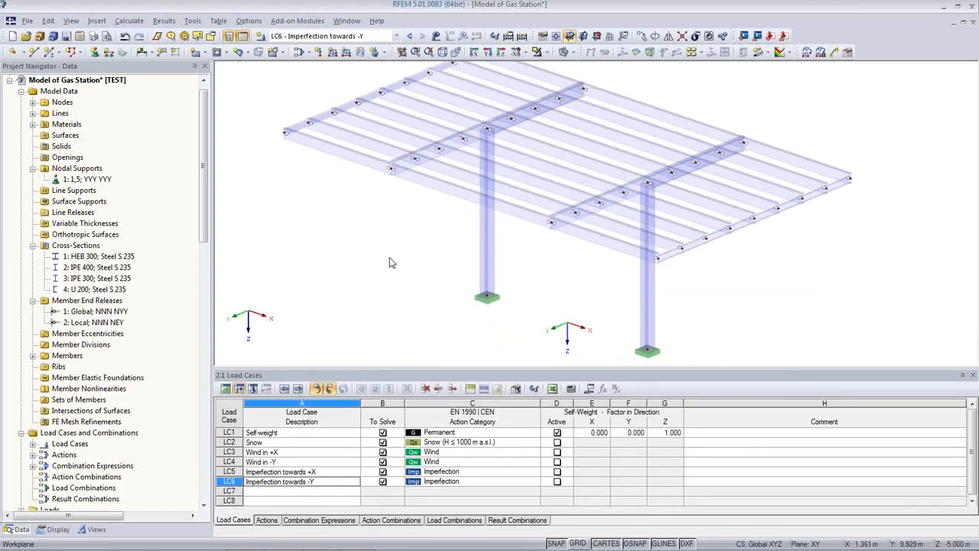
# Review the actions, and exclude the SLS Frequent (CE3) and SLS Quasi-permanent (CE4) combination expressions from use.
pyautogui.click(266, 525)
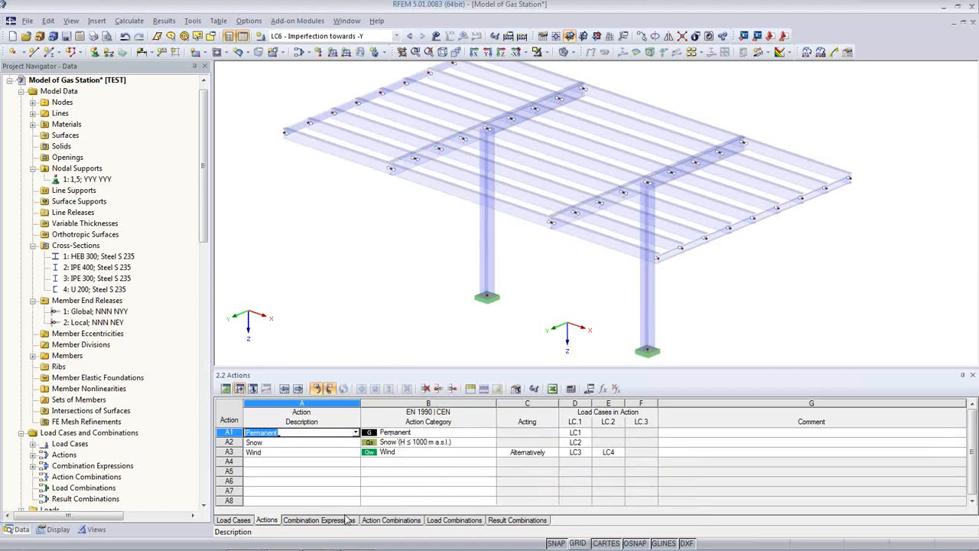
pyautogui.click(319, 521)
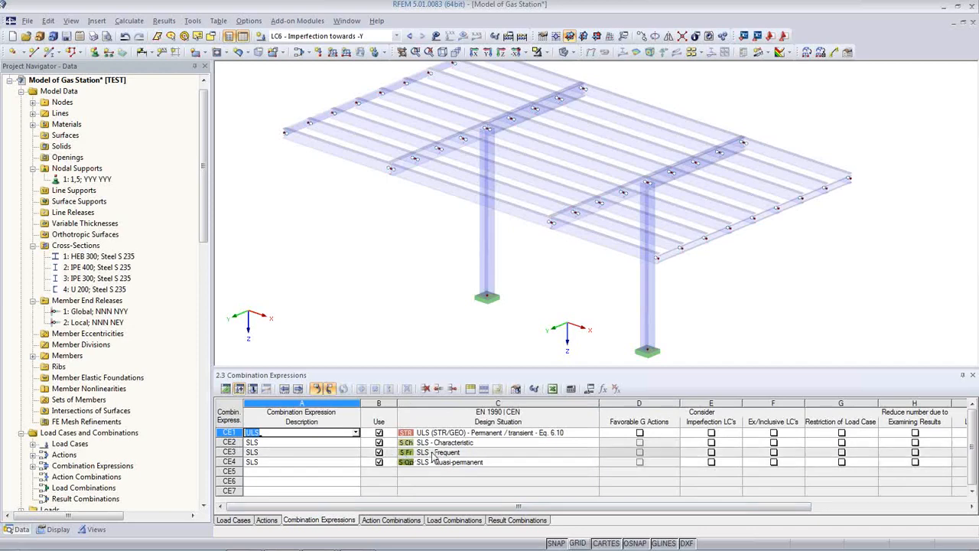
pyautogui.click(379, 453)
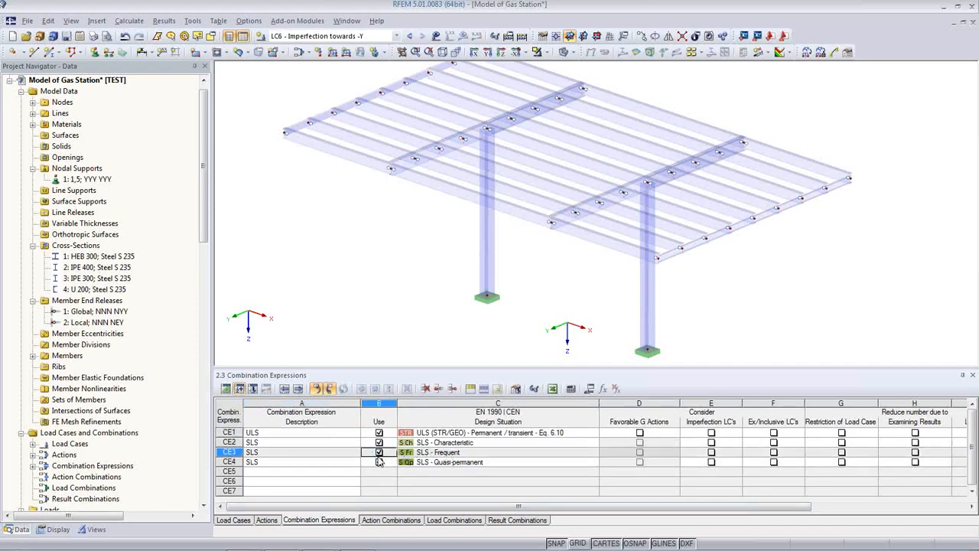
pyautogui.click(379, 452)
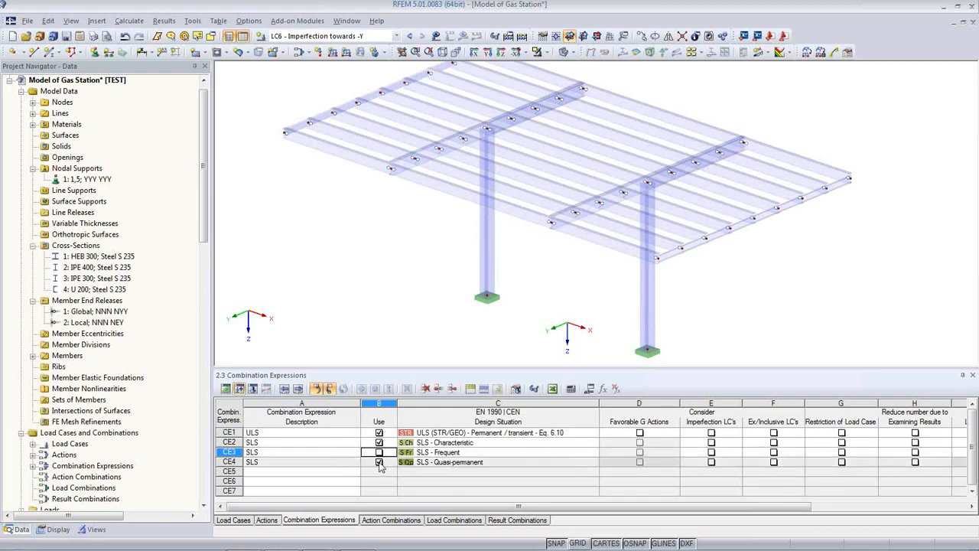
pyautogui.click(378, 463)
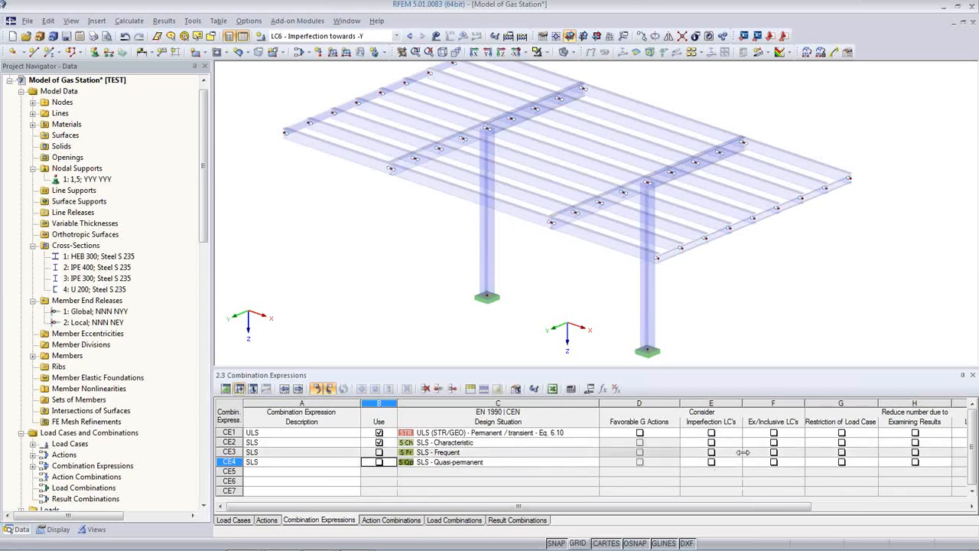
# Consider imperfection load cases for CE1, removing co-existing combinations and all combinations without imperfection, and making imperfections subject to specific load cases.
pyautogui.click(713, 434)
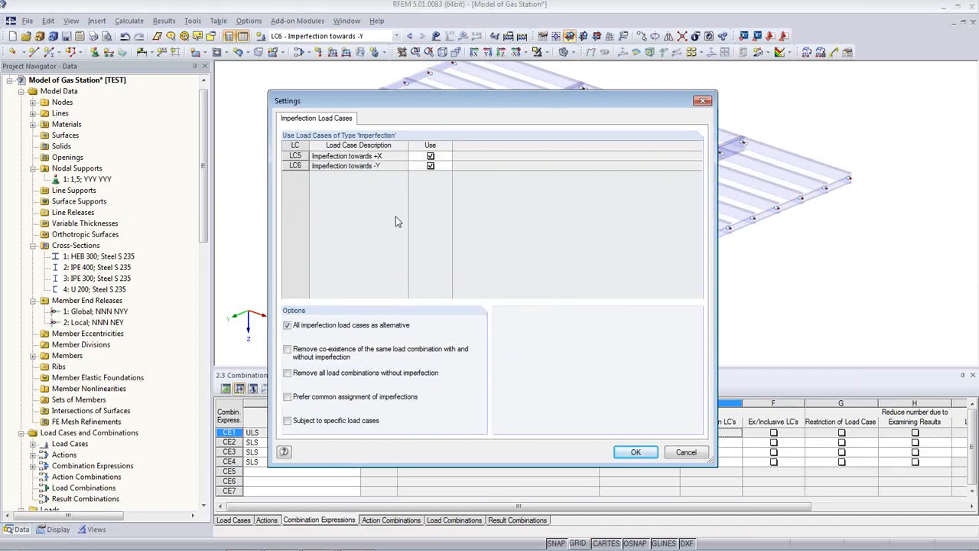
pyautogui.click(289, 351)
pyautogui.click(288, 373)
pyautogui.click(287, 420)
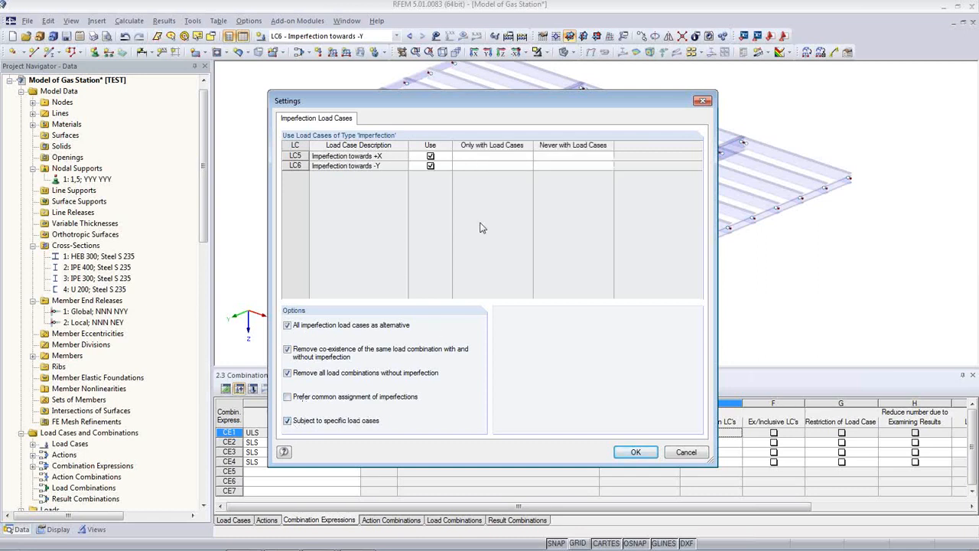
# Specify that imperfection LC5 never acts with LC4 and imperfection LC6 never acts with LC3, and accept the imperfection settings.
pyautogui.click(546, 155)
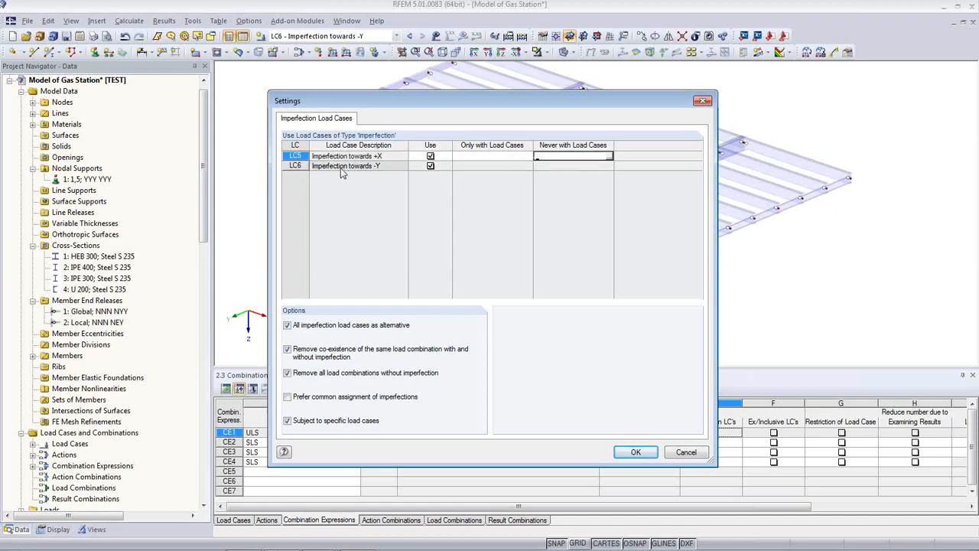
pyautogui.click(609, 157)
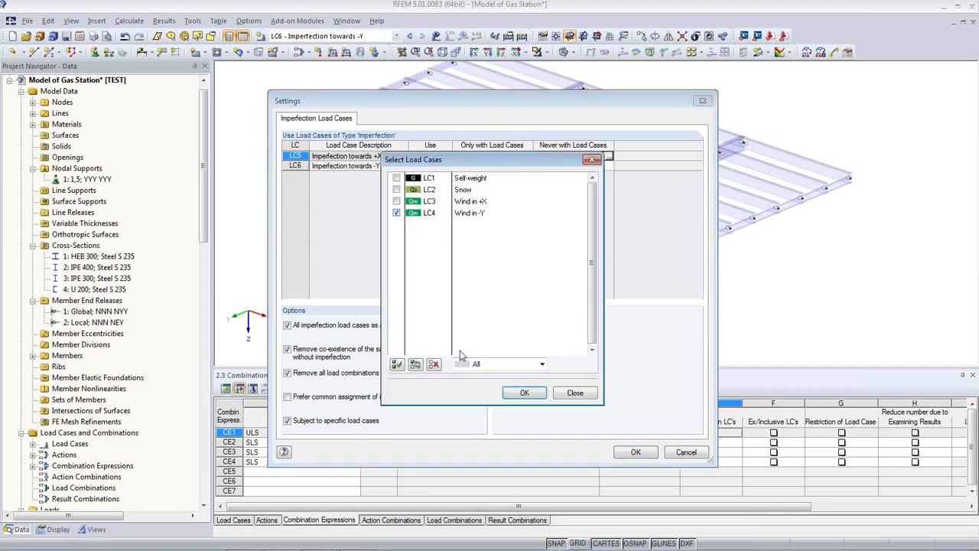
pyautogui.click(524, 393)
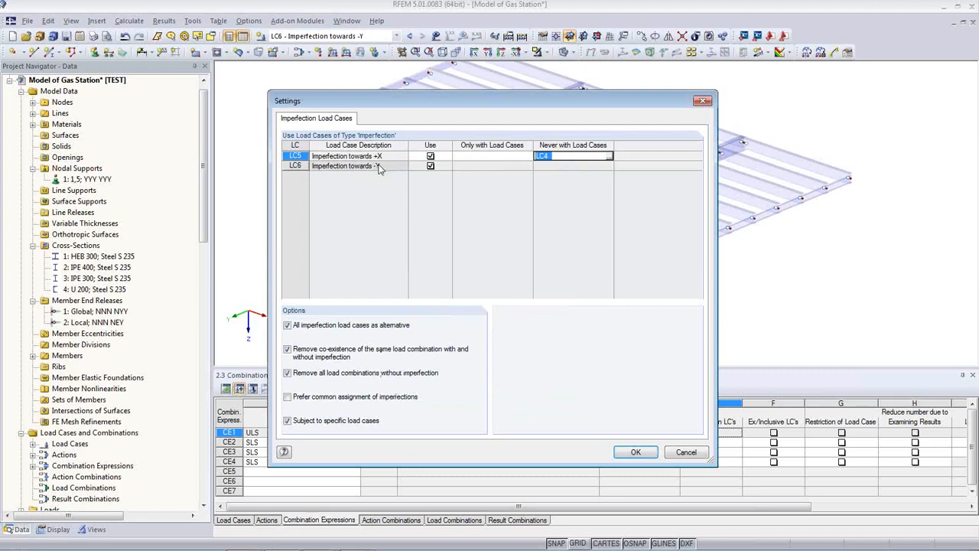
pyautogui.click(566, 165)
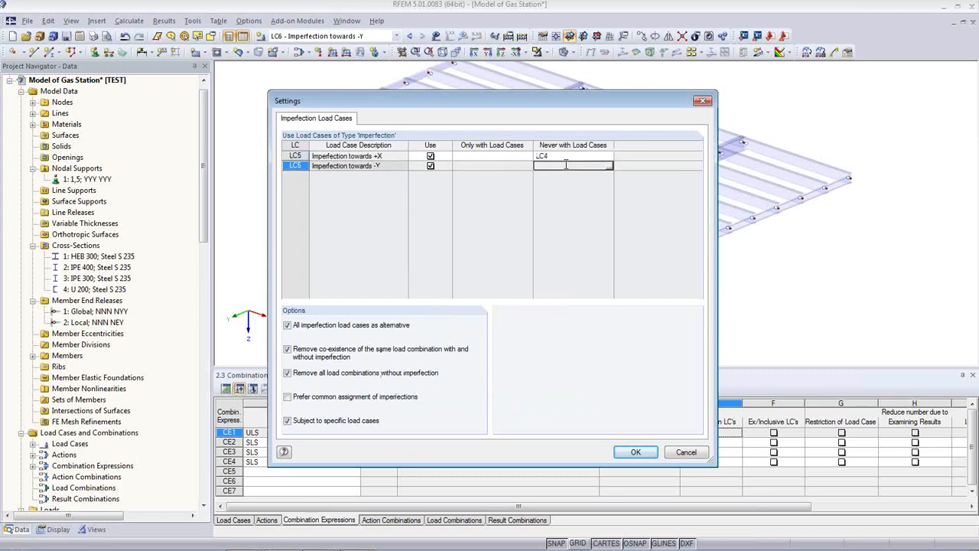
pyautogui.click(609, 165)
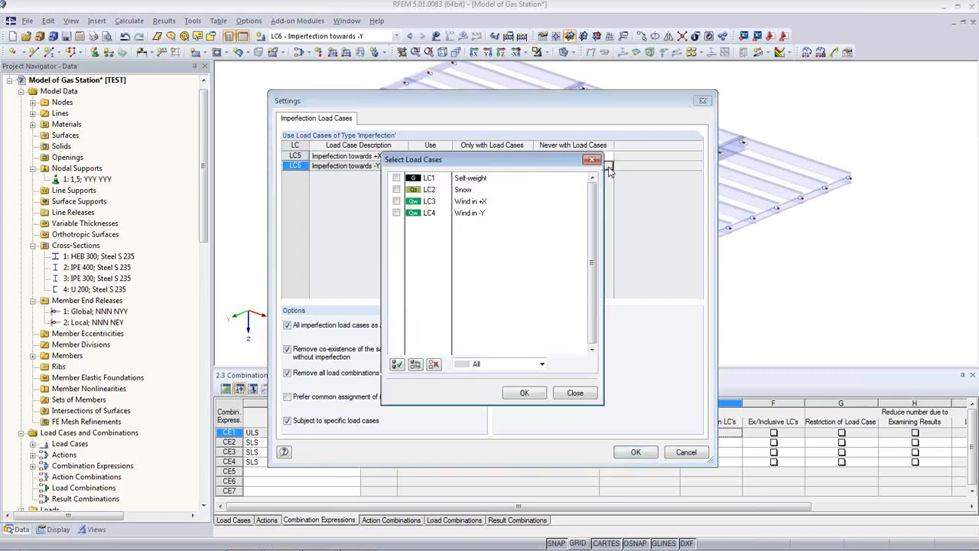
pyautogui.click(396, 201)
pyautogui.click(525, 393)
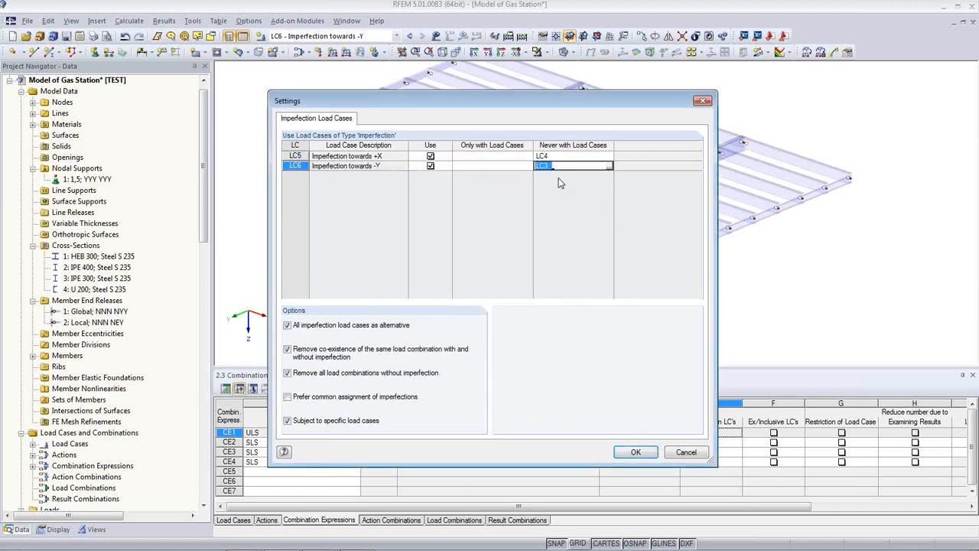
pyautogui.click(567, 155)
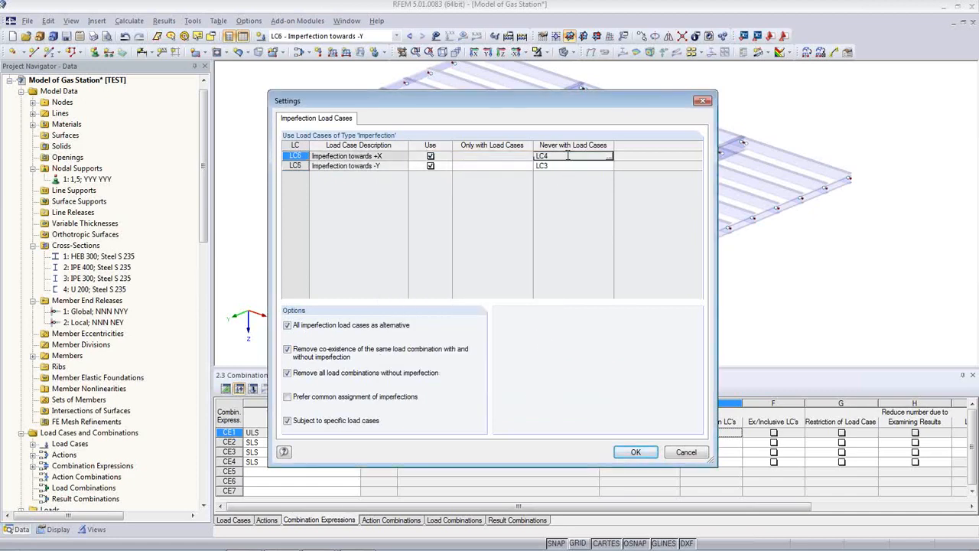
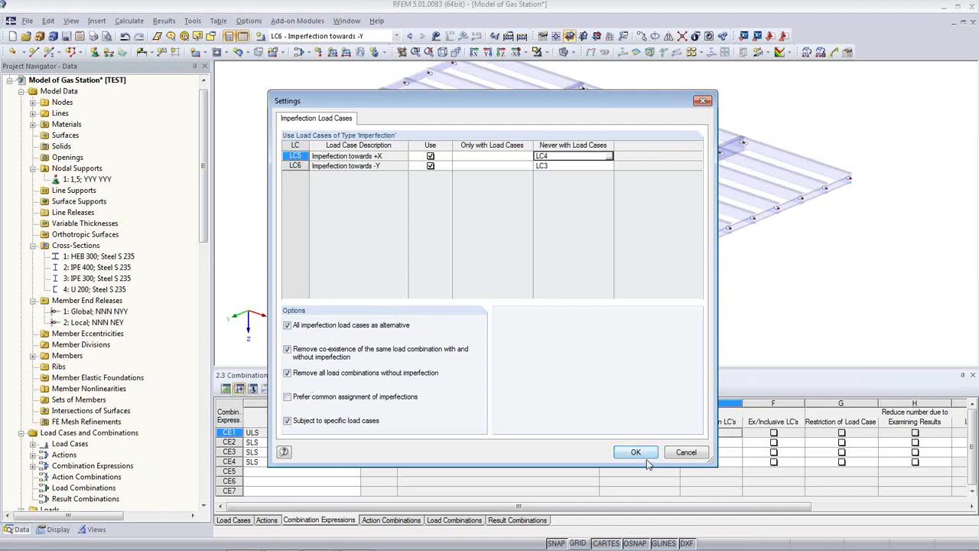
pyautogui.click(648, 456)
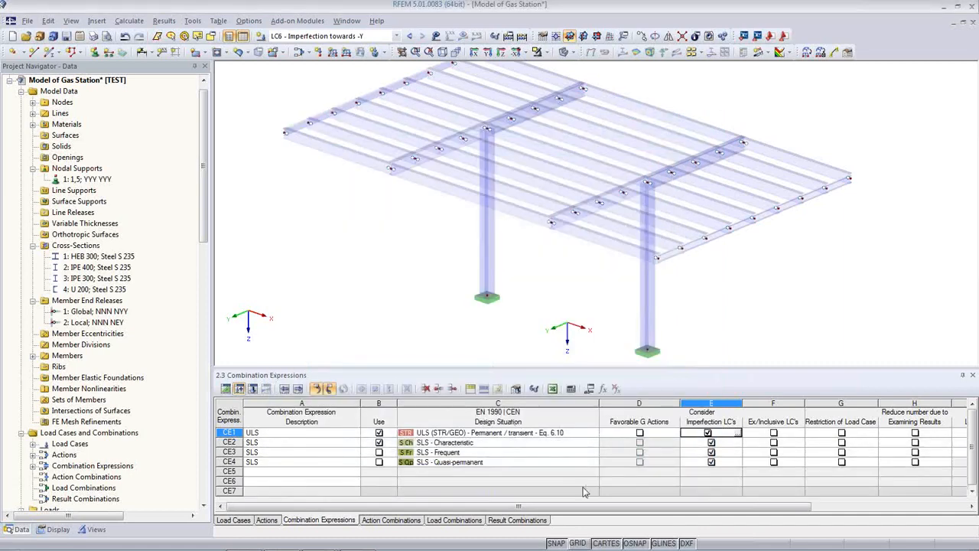
# Examine the generated action combinations with their factors, enlarging the table area to show the whole list.
pyautogui.click(410, 521)
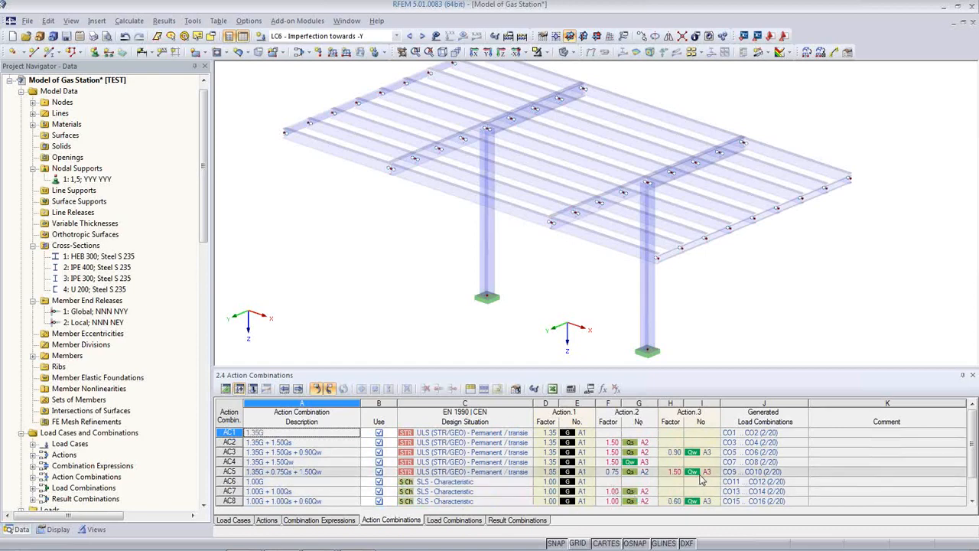
pyautogui.moveTo(674, 478)
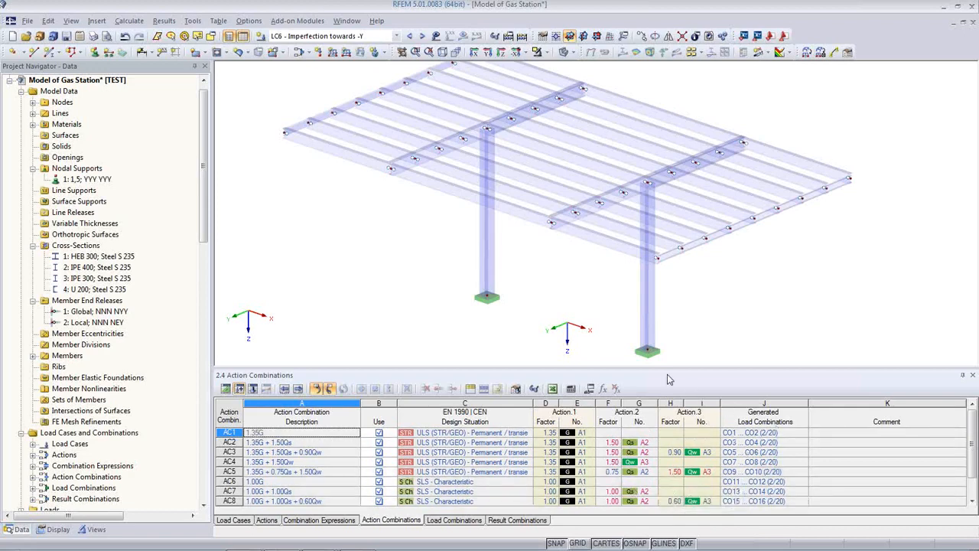
pyautogui.moveTo(663, 368); pyautogui.dragTo(662, 349)
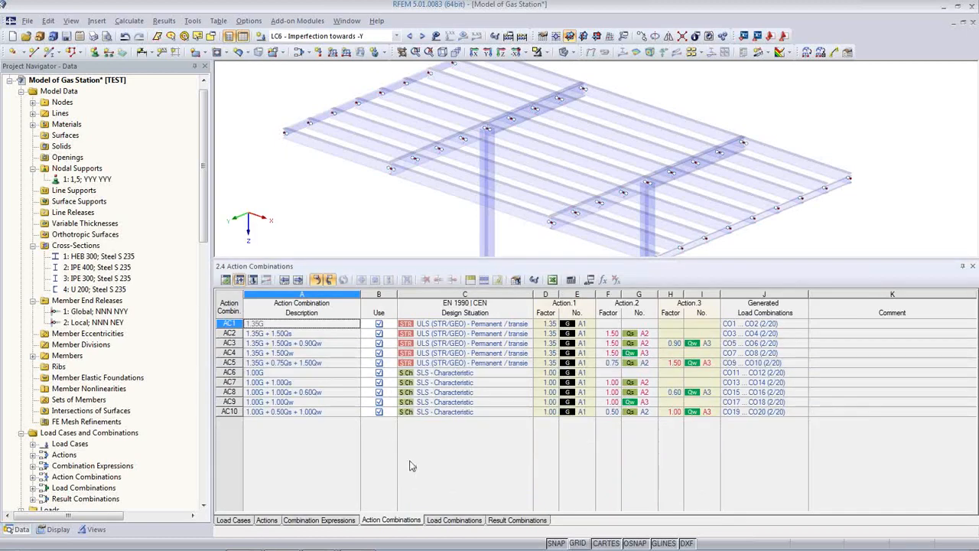
# Examine the full list of generated load combinations, including their load case factors and assigned imperfections.
pyautogui.click(453, 521)
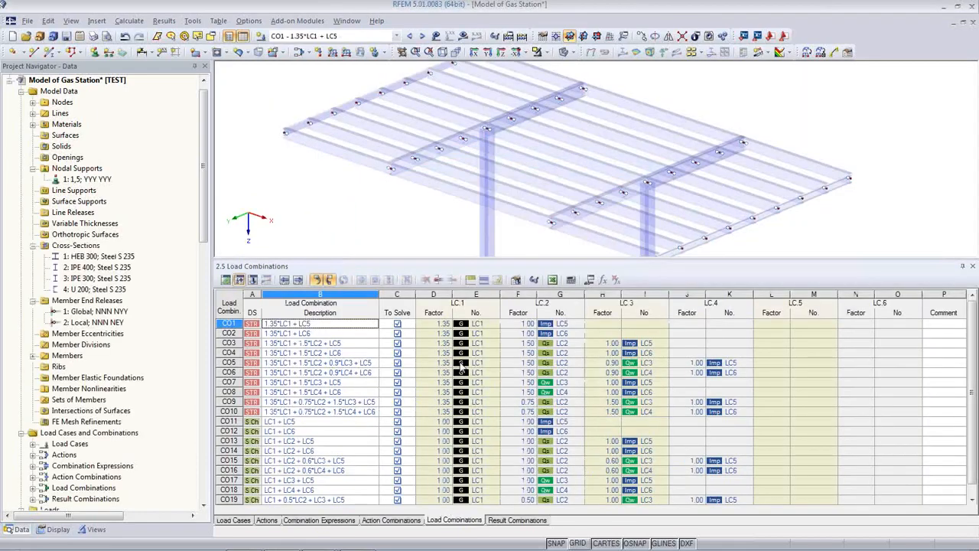
pyautogui.moveTo(455, 258); pyautogui.dragTo(455, 163)
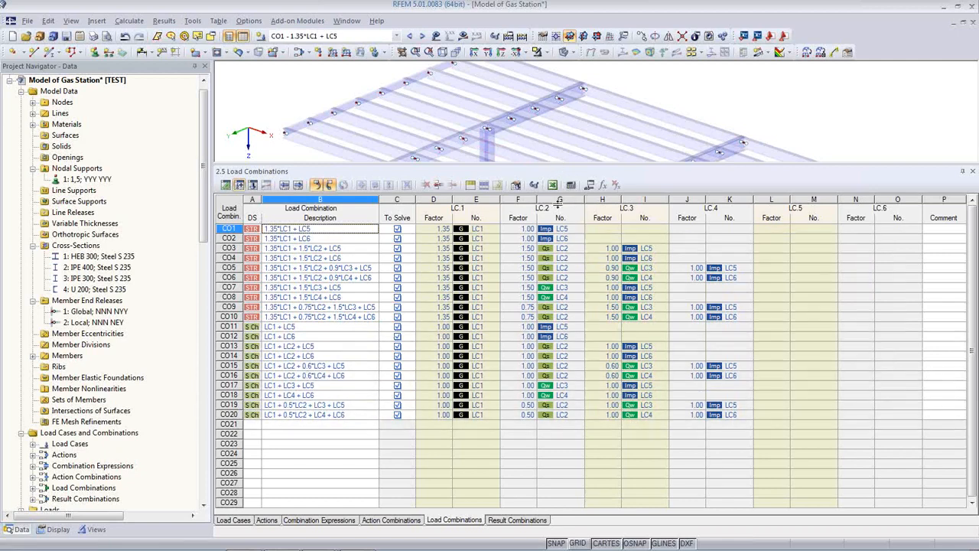
pyautogui.moveTo(559, 201); pyautogui.dragTo(559, 353)
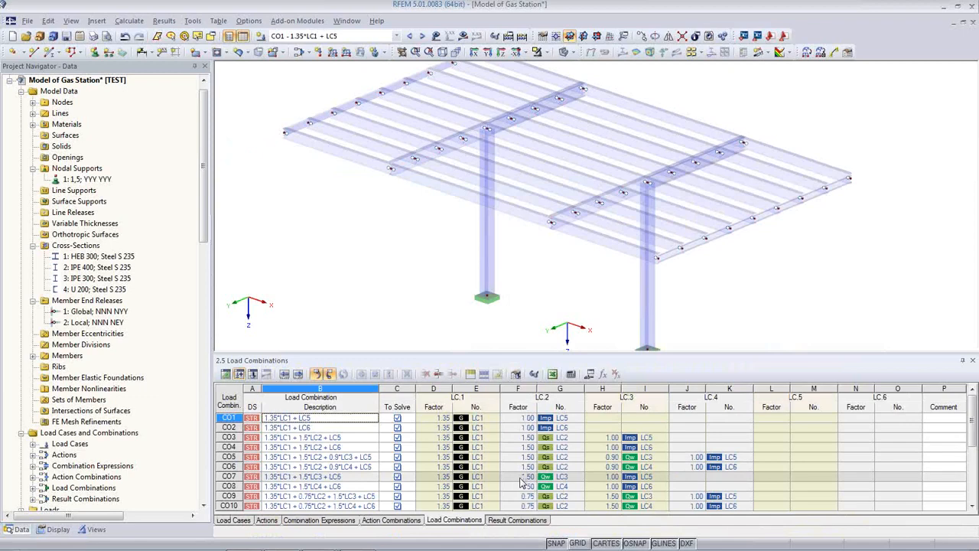
# Review the generated ULS and SLS result combinations, and reduce the table area to show the whole model.
pyautogui.click(529, 521)
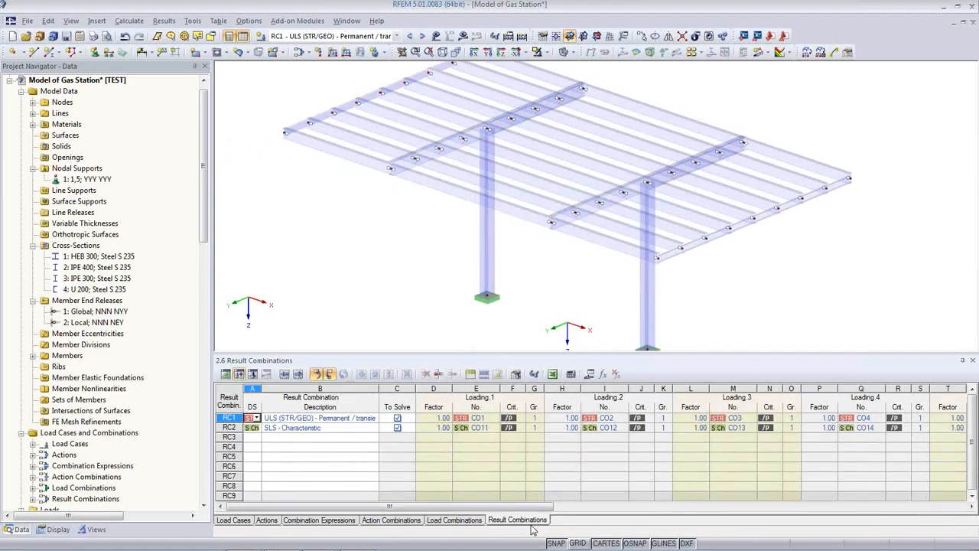
pyautogui.click(340, 427)
pyautogui.click(341, 418)
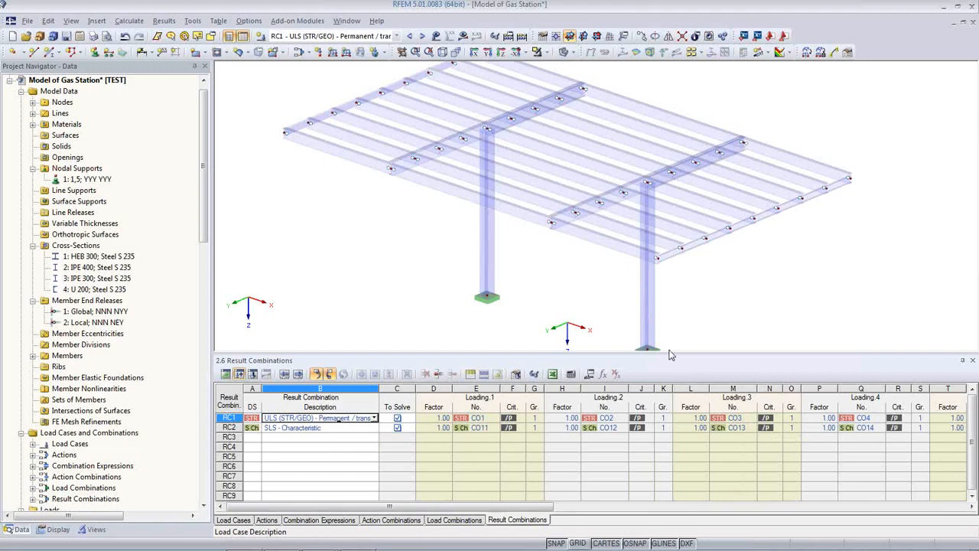
pyautogui.moveTo(670, 352); pyautogui.dragTo(670, 411)
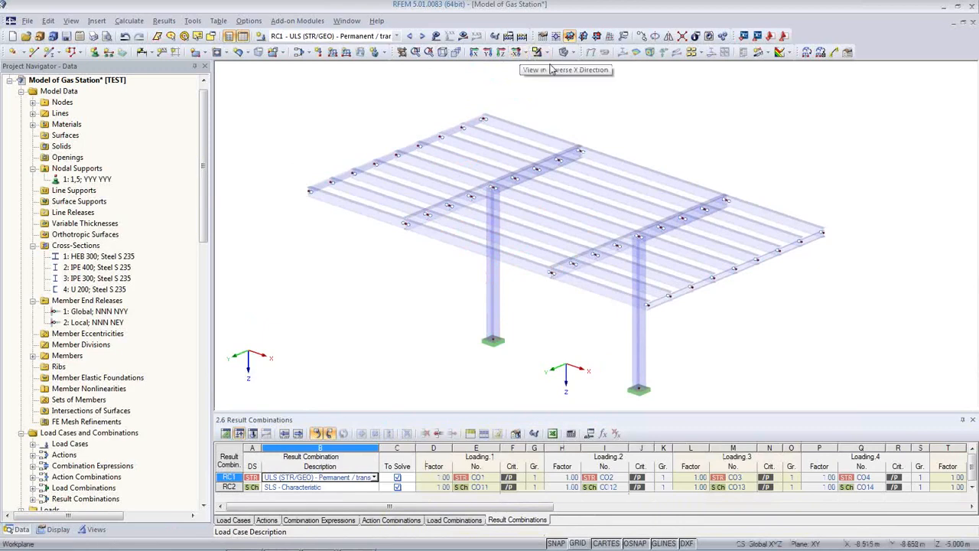
pyautogui.keyDown('ctrl'); pyautogui.moveTo(652, 265); pyautogui.dragTo(708, 284, button='middle'); pyautogui.keyUp('ctrl')
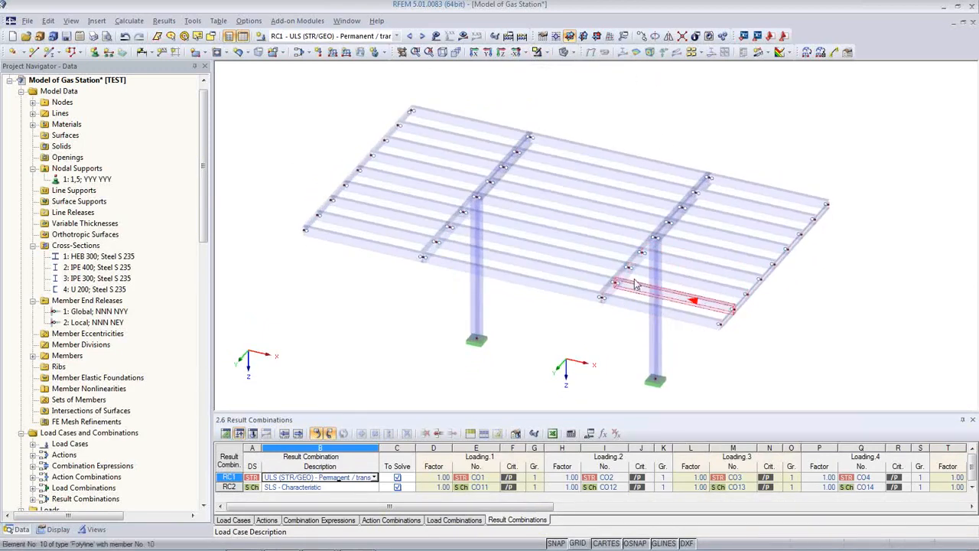
# Display the model in wireframe and remove the member end release from U 200 edge member 34.
pyautogui.click(563, 51)
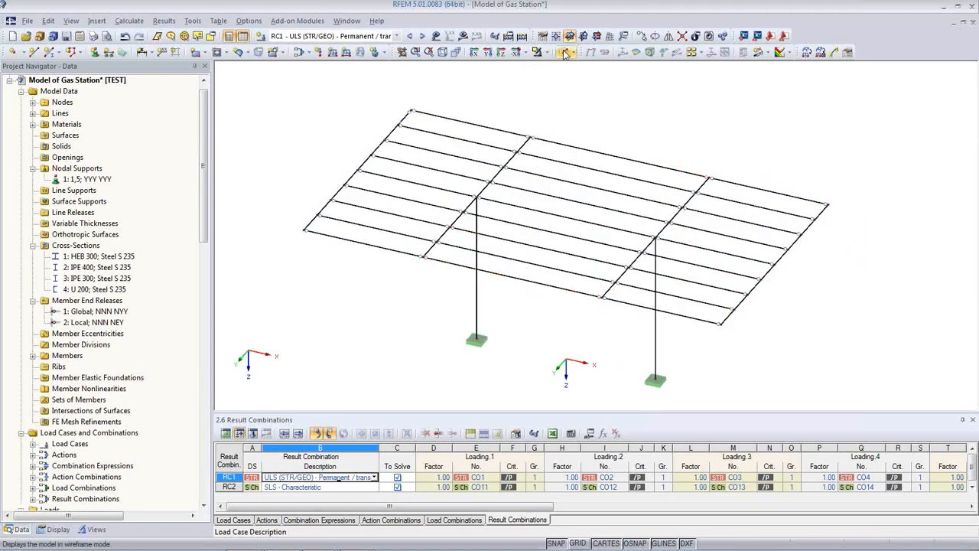
pyautogui.moveTo(498, 158); pyautogui.dragTo(525, 181, button='middle')
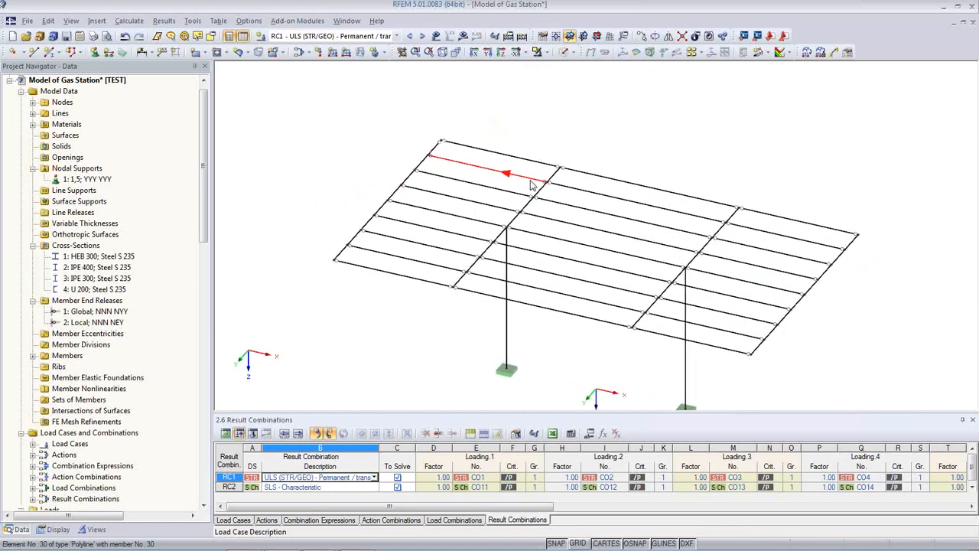
pyautogui.scroll(4, 439, 219)
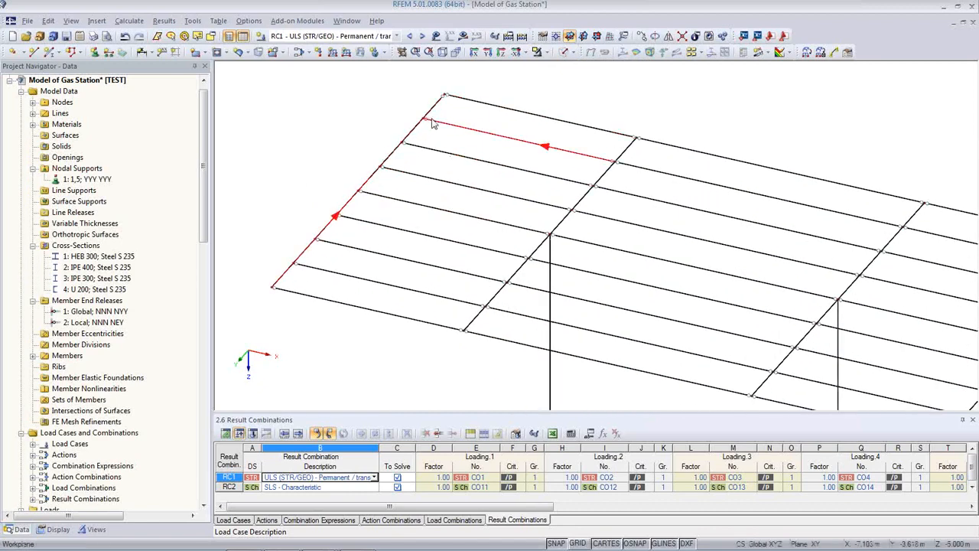
pyautogui.moveTo(486, 173); pyautogui.dragTo(462, 229, button='middle')
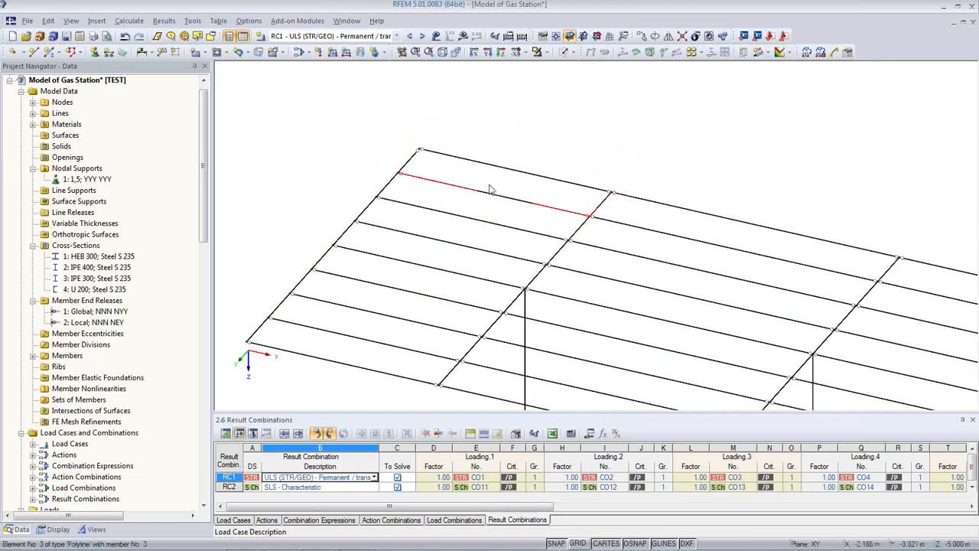
pyautogui.doubleClick(408, 169)
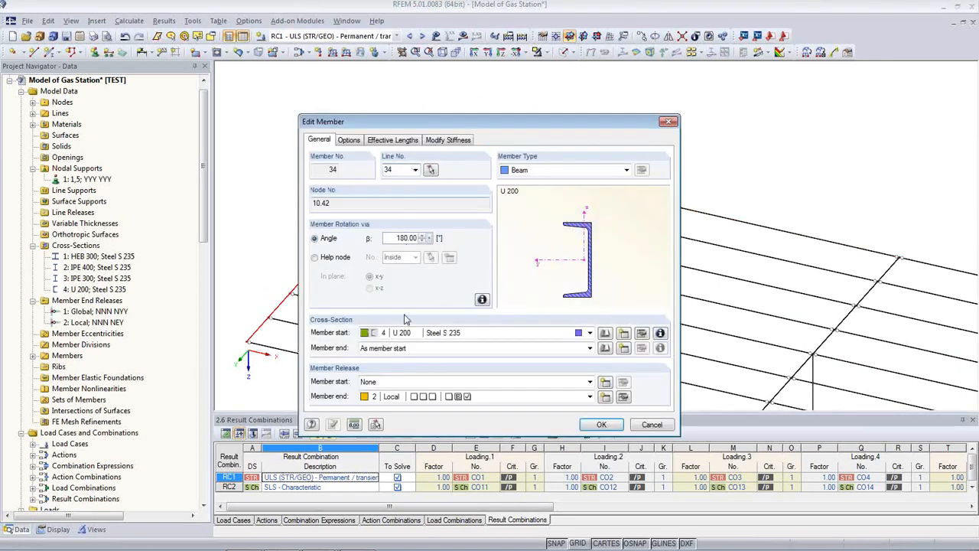
pyautogui.click(517, 400)
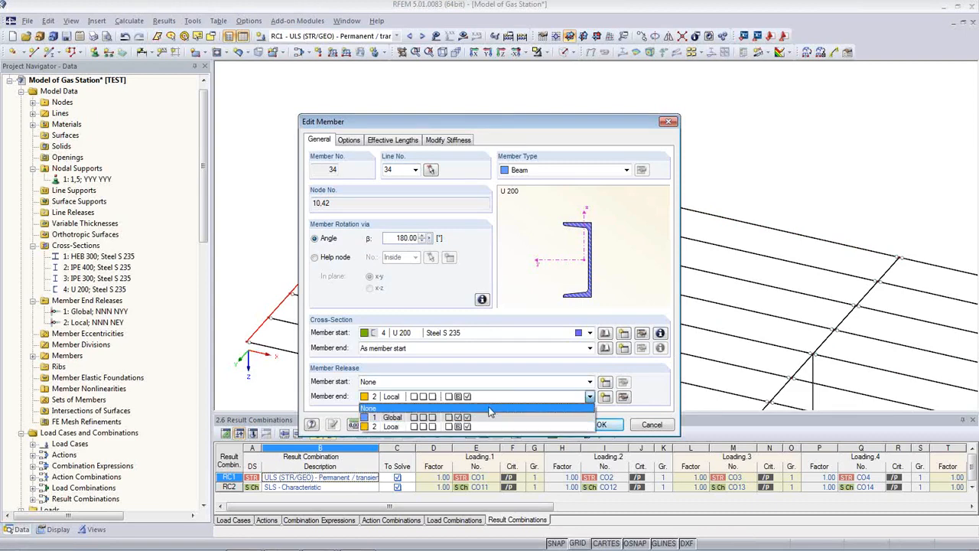
pyautogui.click(487, 409)
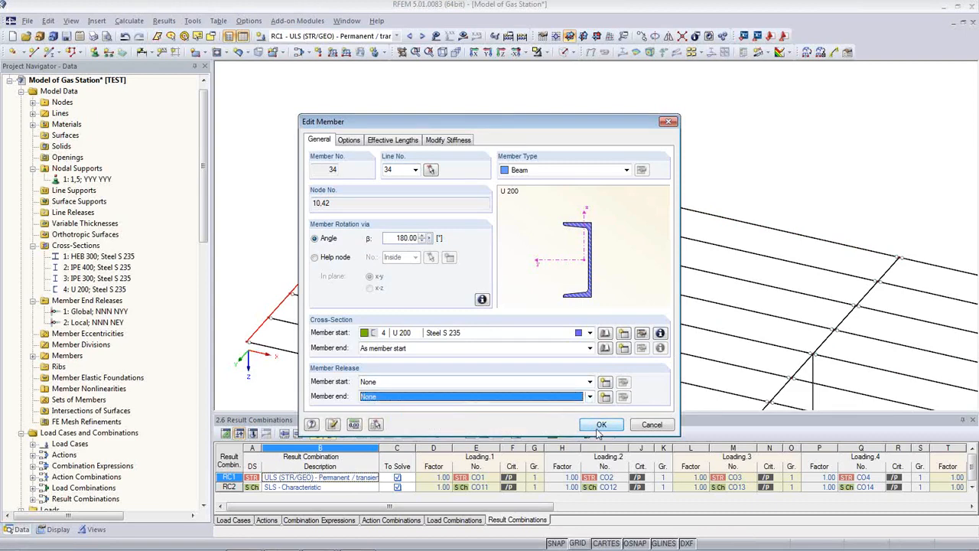
pyautogui.click(601, 425)
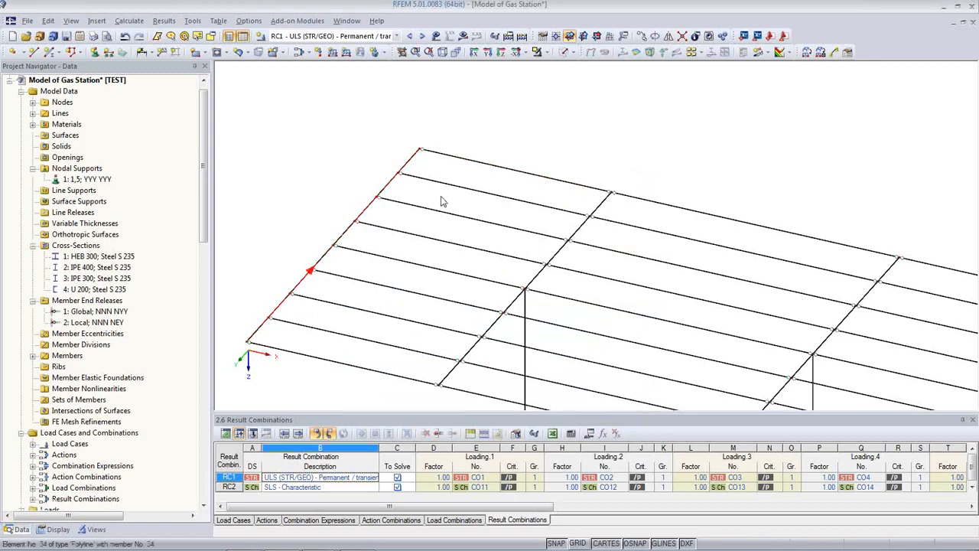
# Make LC1 Self-weight current and start converting a uniform 0.5 kN/m² area load perpendicular to the plane into member loads.
pyautogui.moveTo(443, 201); pyautogui.dragTo(550, 192, button='middle')
pyautogui.scroll(-2, 557, 205)
pyautogui.moveTo(777, 291); pyautogui.dragTo(755, 279, button='middle')
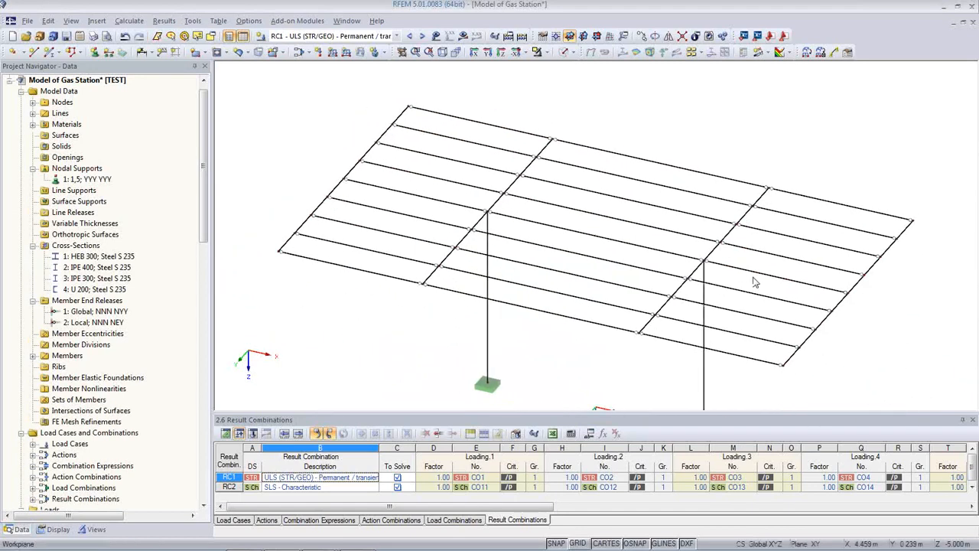
pyautogui.click(397, 36)
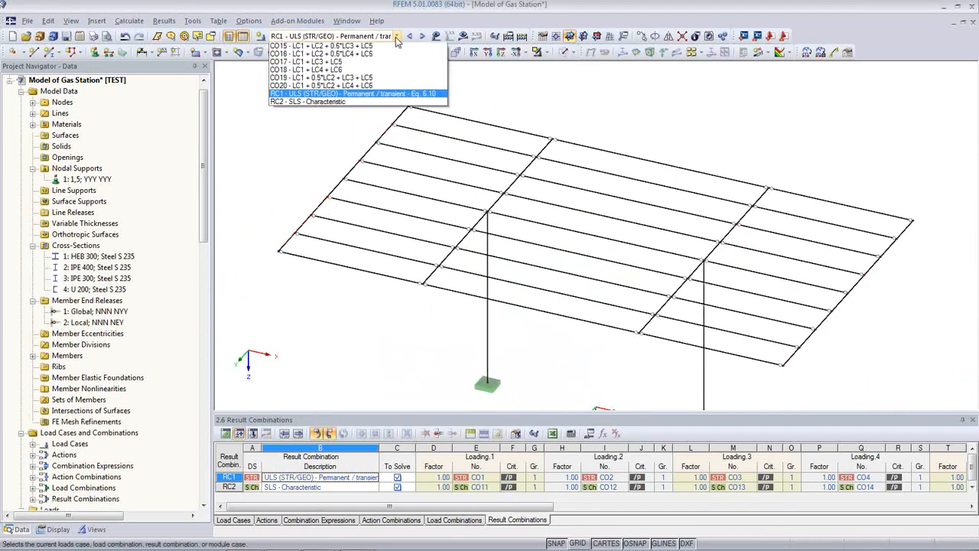
pyautogui.click(381, 49)
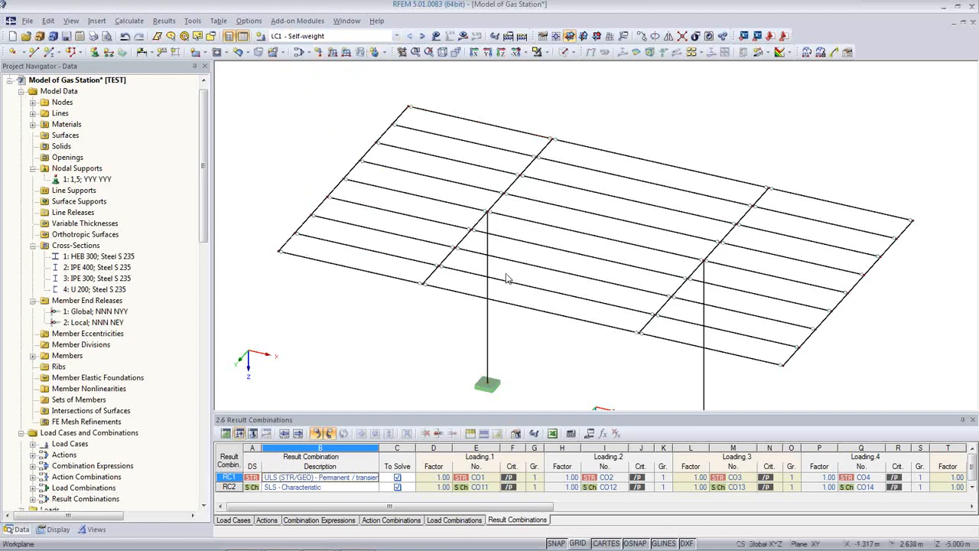
pyautogui.click(815, 58)
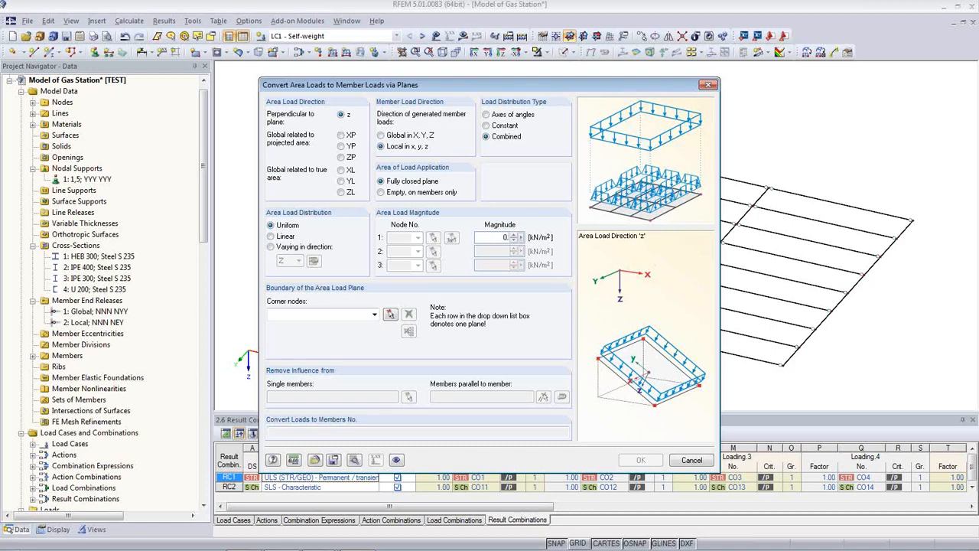
# Bound the area load plane with the roof's corner nodes 10, 42, 41 and 9, and generate the self-weight member loads.
pyautogui.click(390, 313)
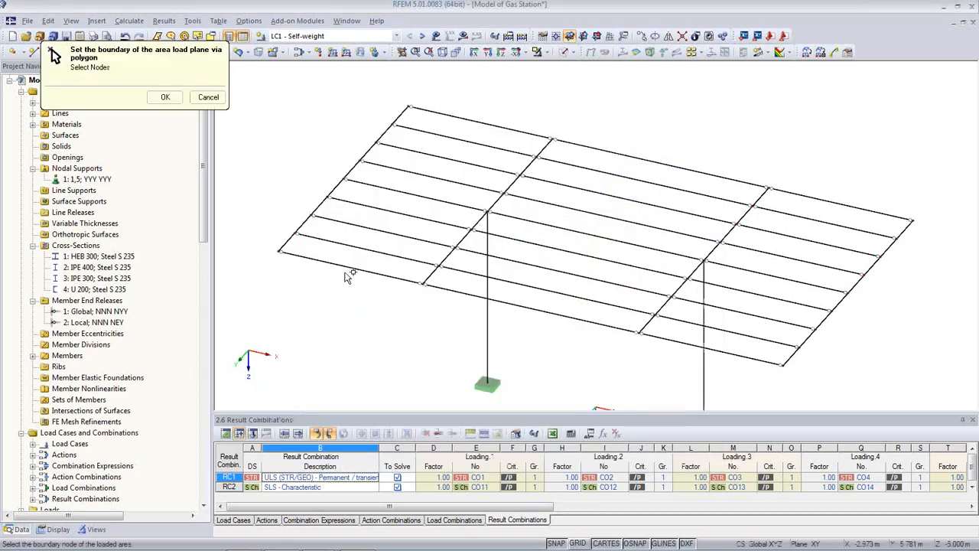
pyautogui.click(280, 252)
pyautogui.click(409, 107)
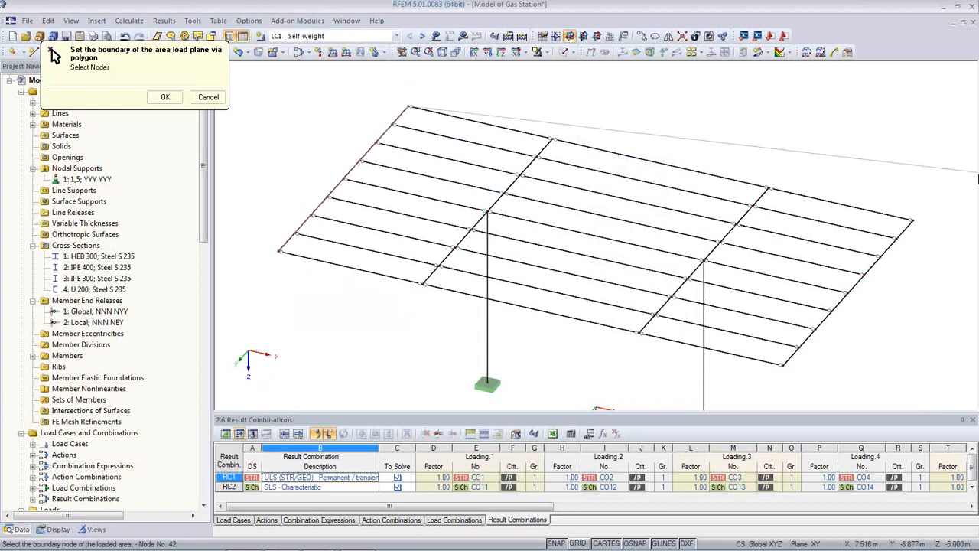
pyautogui.click(912, 221)
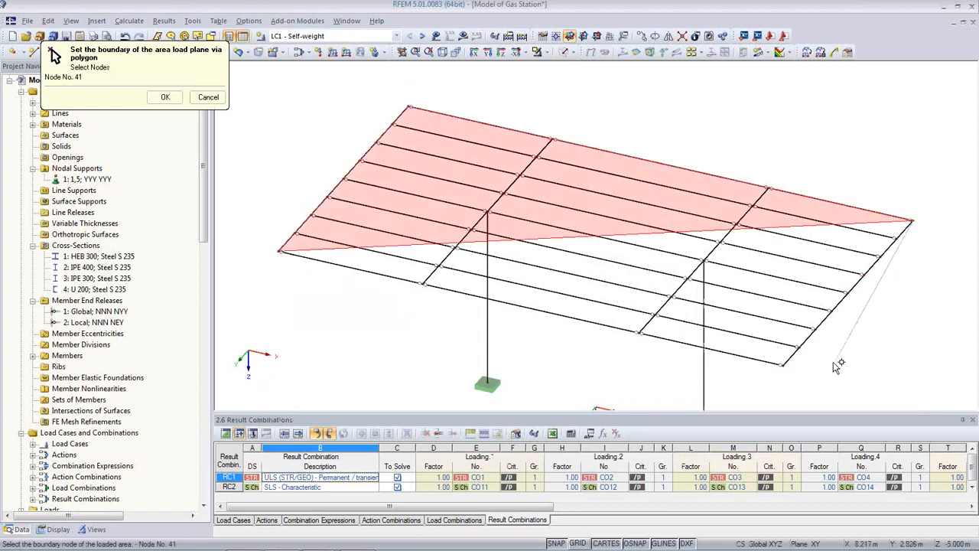
pyautogui.click(783, 366)
pyautogui.click(280, 252)
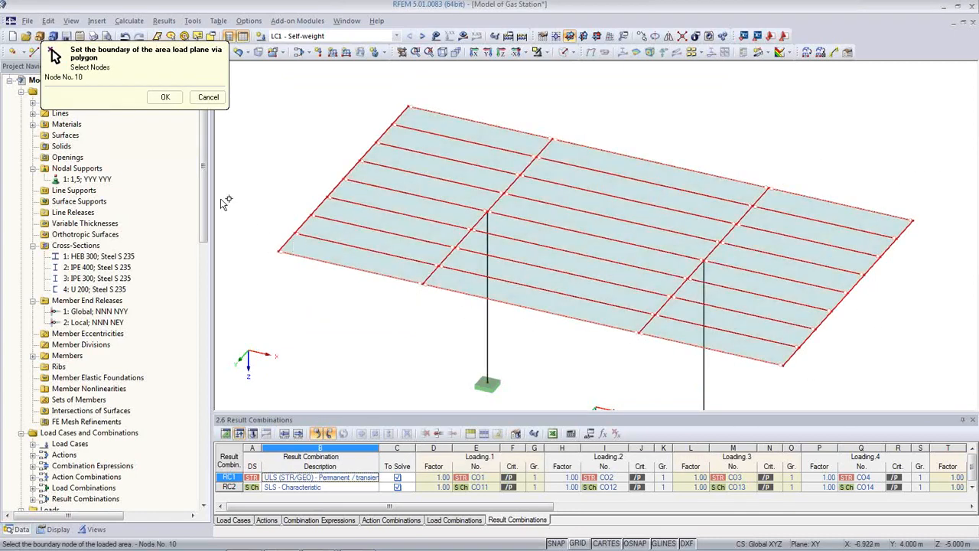
pyautogui.click(165, 97)
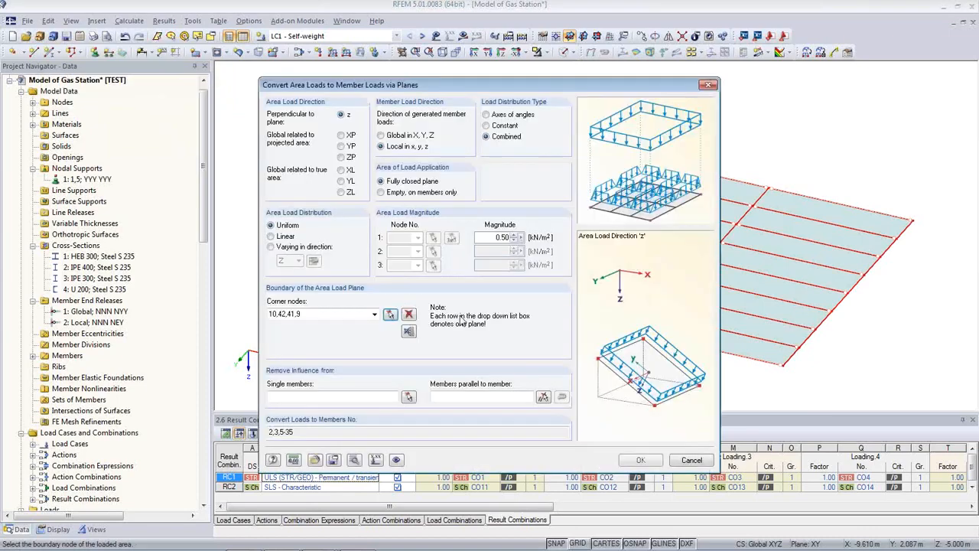
pyautogui.click(643, 460)
pyautogui.click(635, 381)
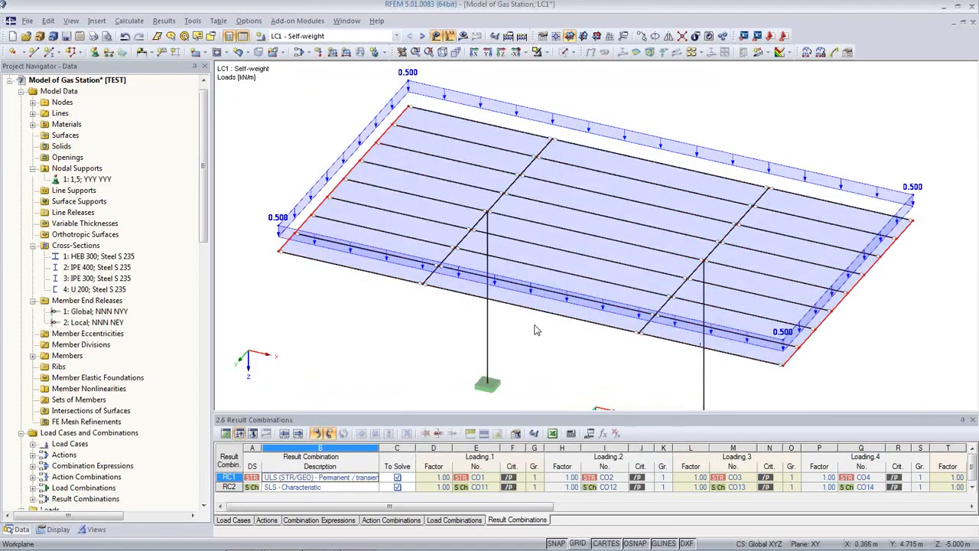
pyautogui.keyDown('ctrl'); pyautogui.moveTo(536, 330); pyautogui.dragTo(480, 299, button='middle'); pyautogui.keyUp('ctrl')
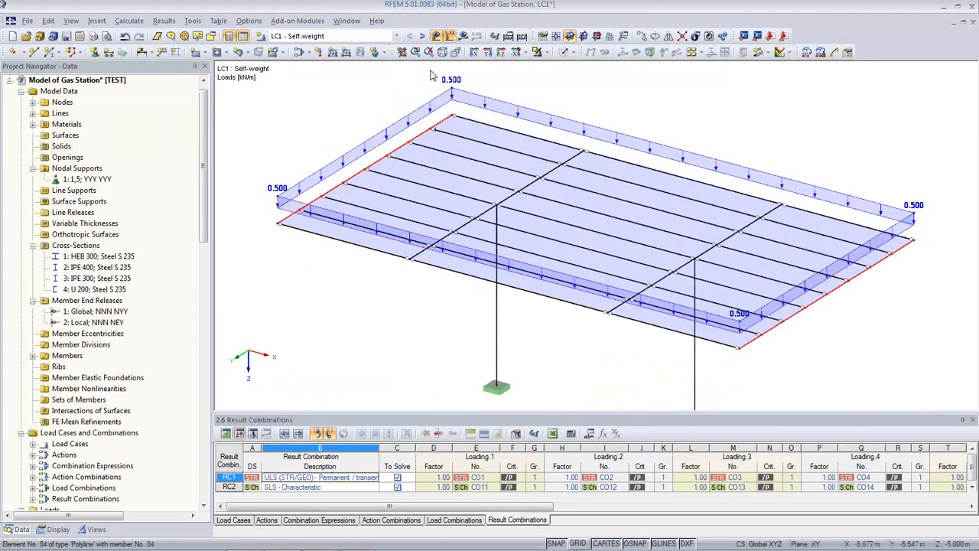
# In LC2 Snow, convert a uniform 1 kN/m² area load perpendicular to the roof plane into member loads with global direction.
pyautogui.click(422, 36)
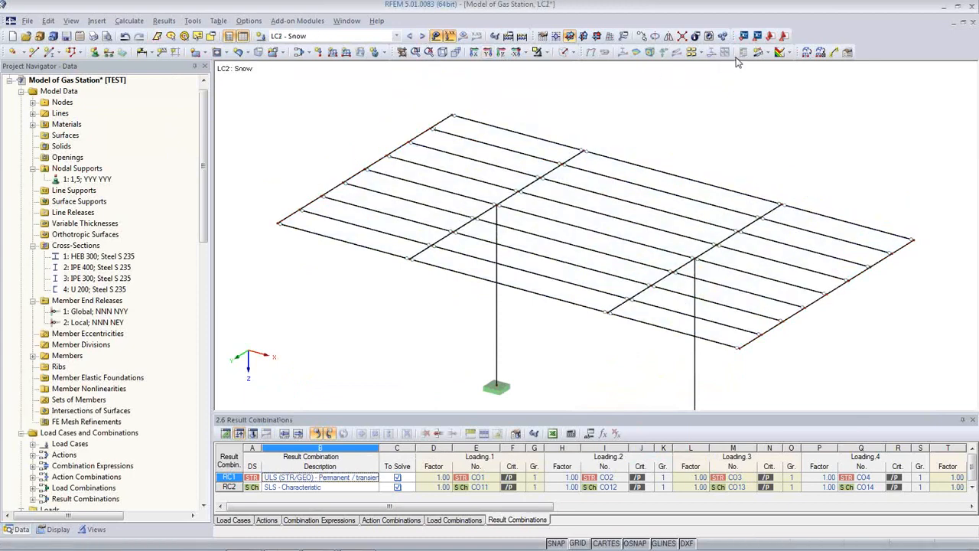
pyautogui.click(807, 52)
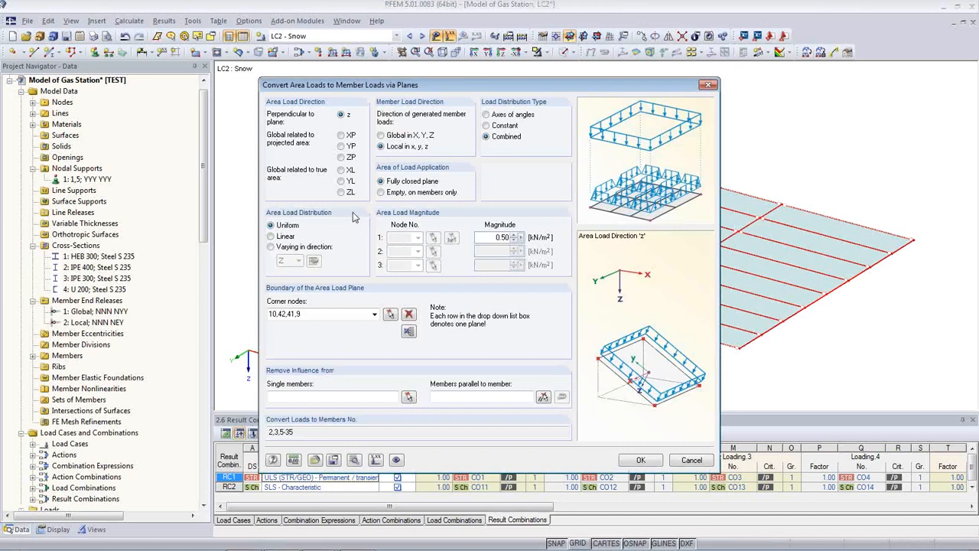
pyautogui.click(341, 193)
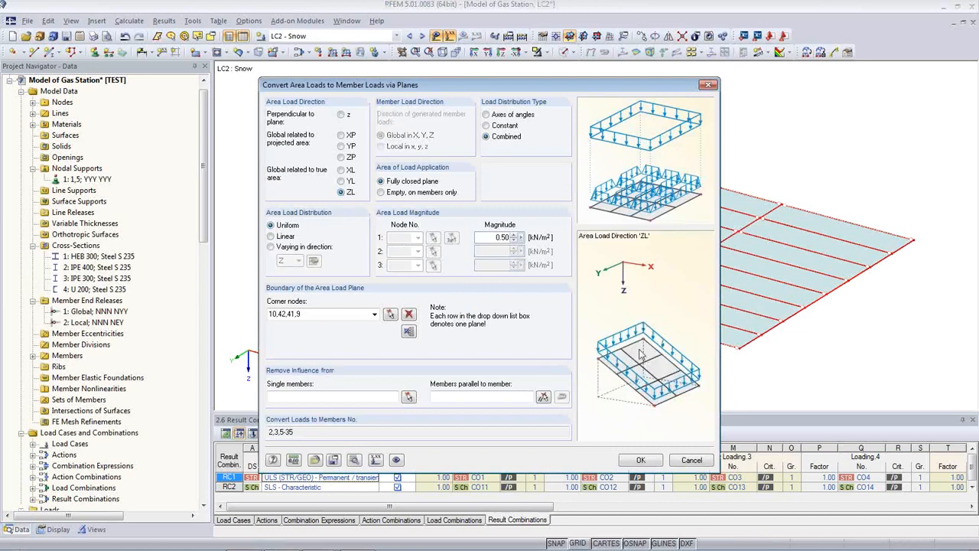
pyautogui.click(341, 157)
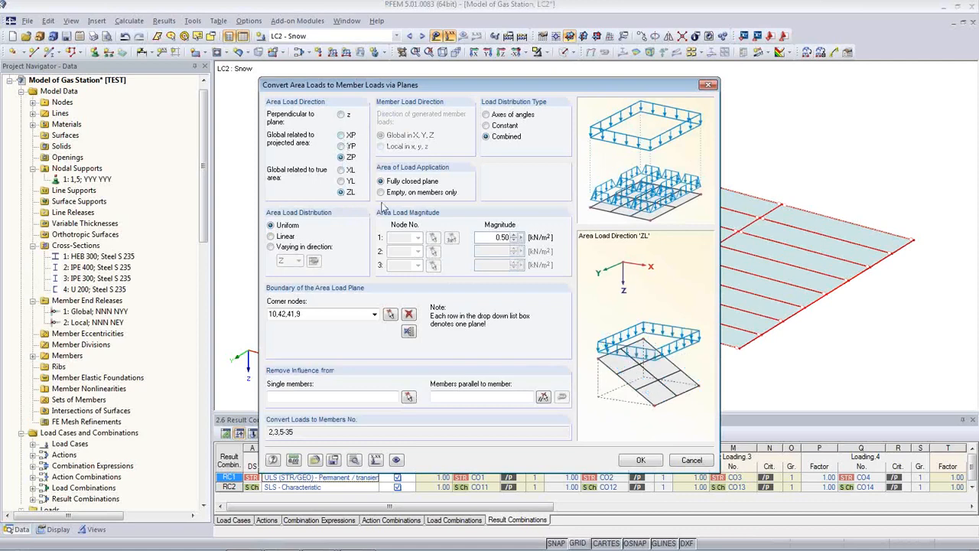
pyautogui.click(342, 115)
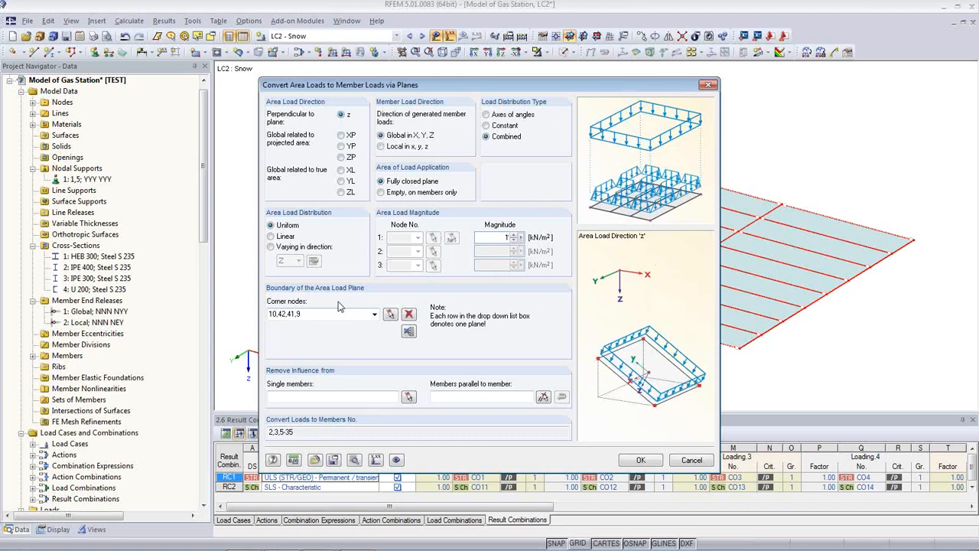
pyautogui.click(641, 460)
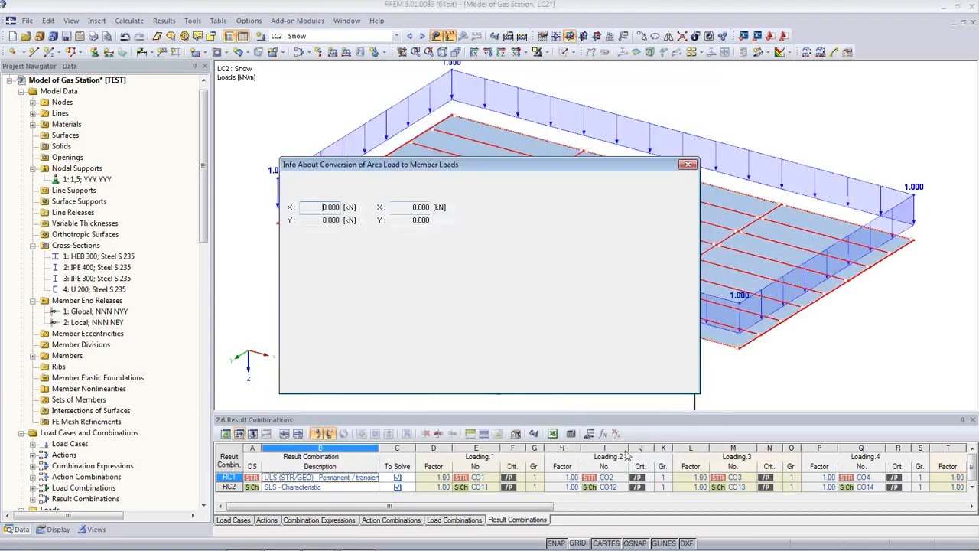
pyautogui.click(618, 381)
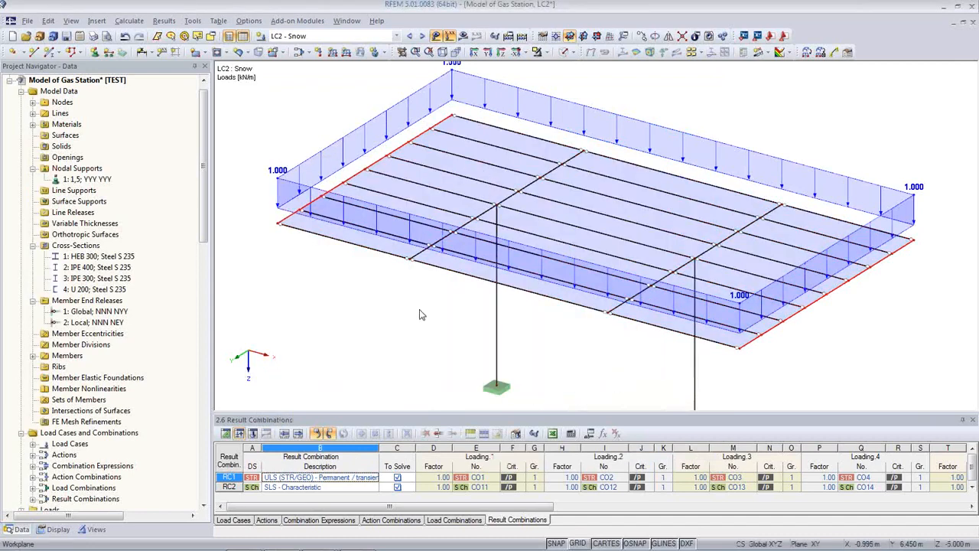
pyautogui.moveTo(411, 275); pyautogui.dragTo(394, 300, button='middle')
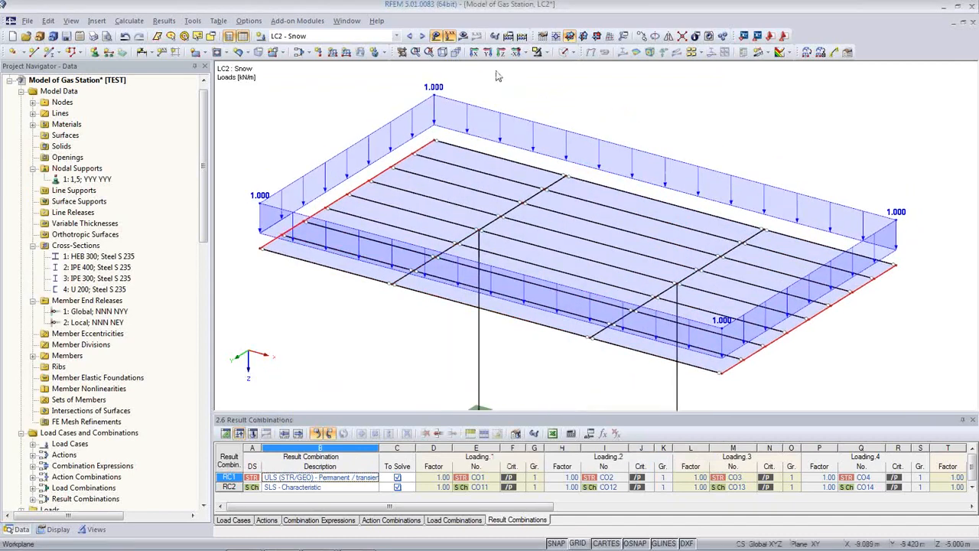
# Make LC3 Wind in +X the current load case and display the work plane grid.
pyautogui.click(410, 36)
pyautogui.click(423, 37)
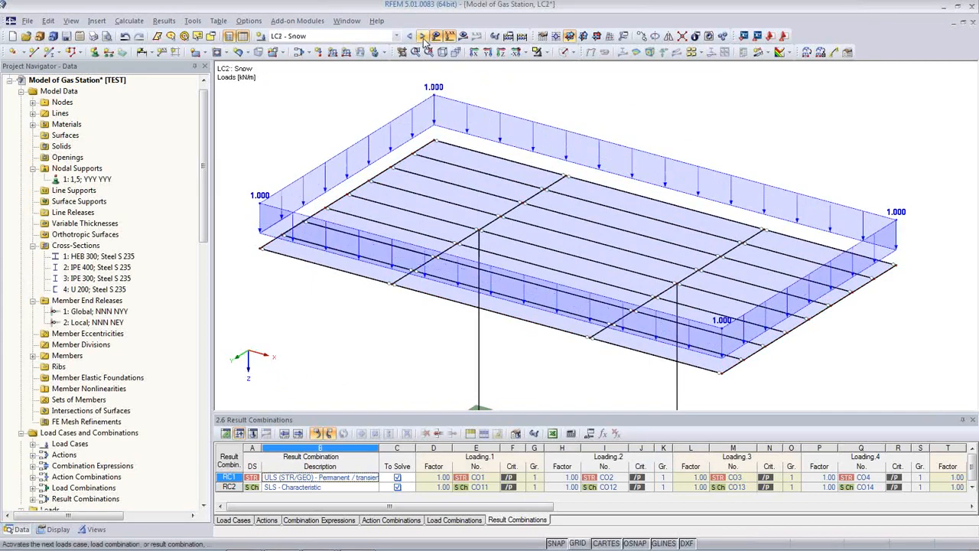
pyautogui.click(423, 37)
pyautogui.moveTo(559, 199); pyautogui.dragTo(574, 132, button='middle')
pyautogui.moveTo(643, 309); pyautogui.dragTo(654, 337, button='middle')
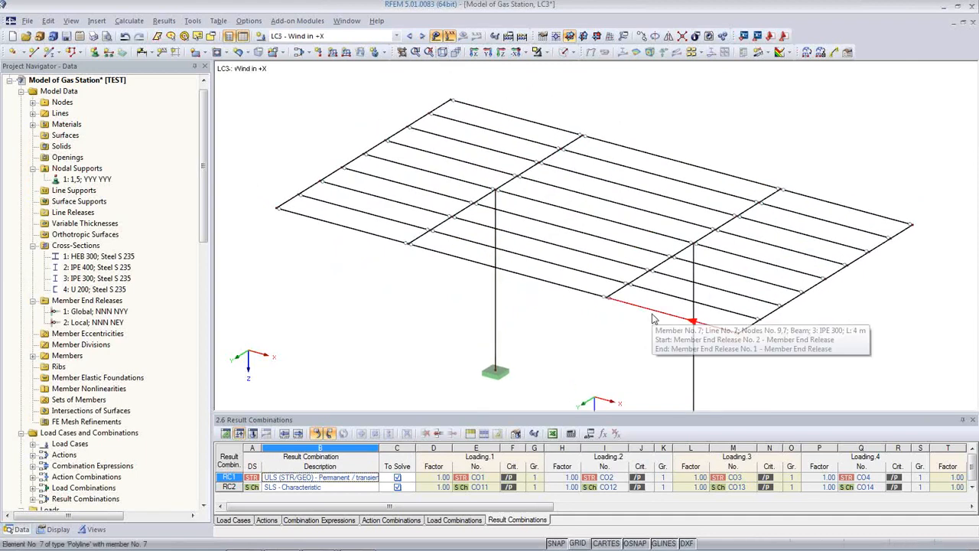
pyautogui.click(577, 543)
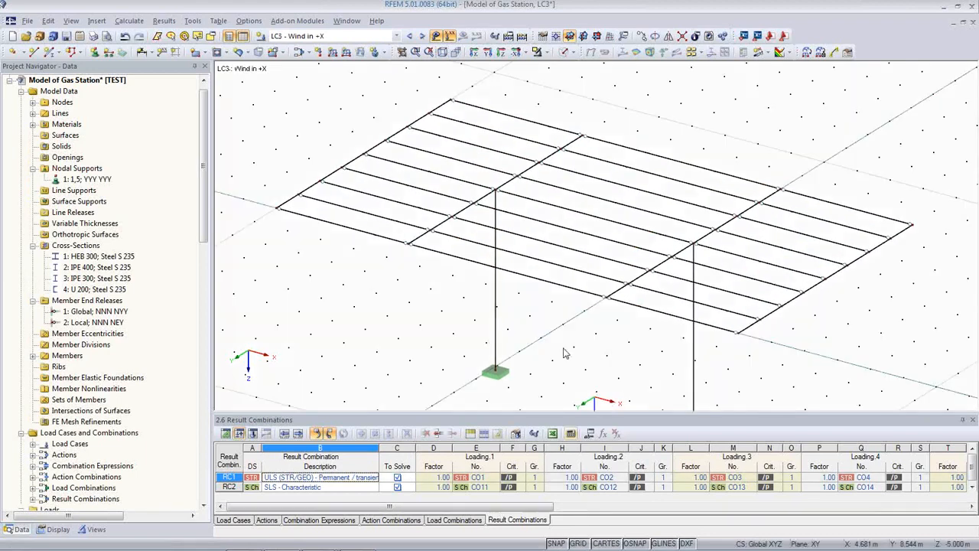
pyautogui.keyDown('ctrl'); pyautogui.moveTo(575, 301); pyautogui.dragTo(595, 280, button='middle'); pyautogui.keyUp('ctrl')
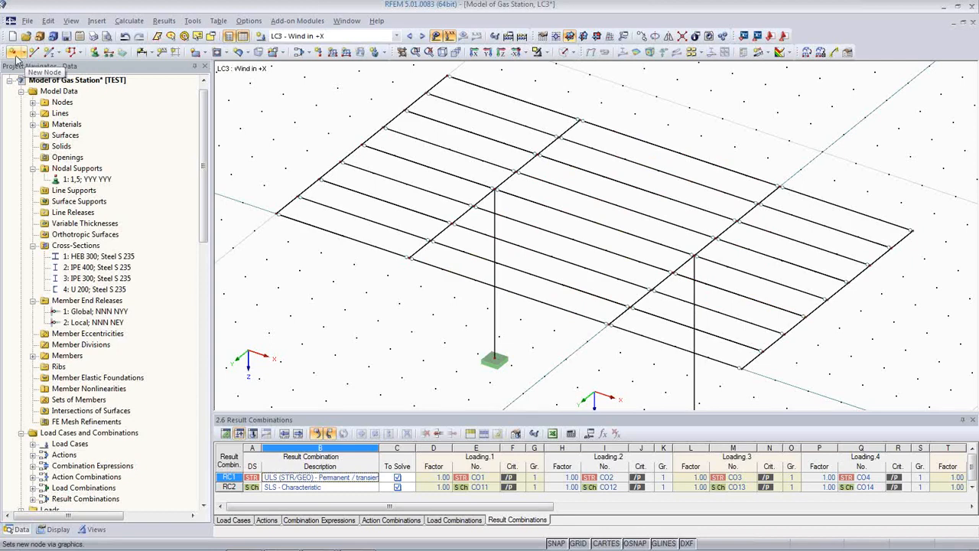
pyautogui.click(13, 52)
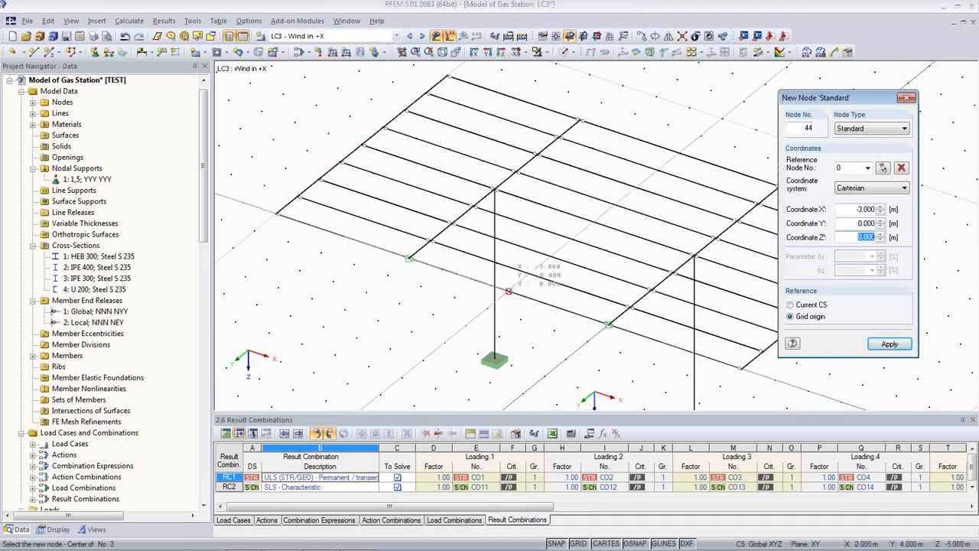
pyautogui.press('Escape')
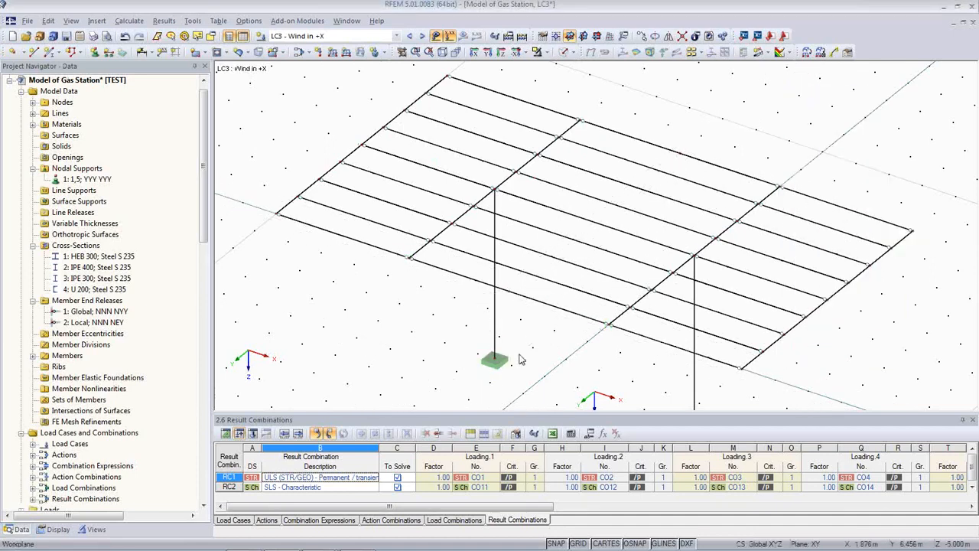
pyautogui.keyDown('ctrl'); pyautogui.moveTo(521, 357); pyautogui.dragTo(507, 329, button='middle'); pyautogui.keyUp('ctrl')
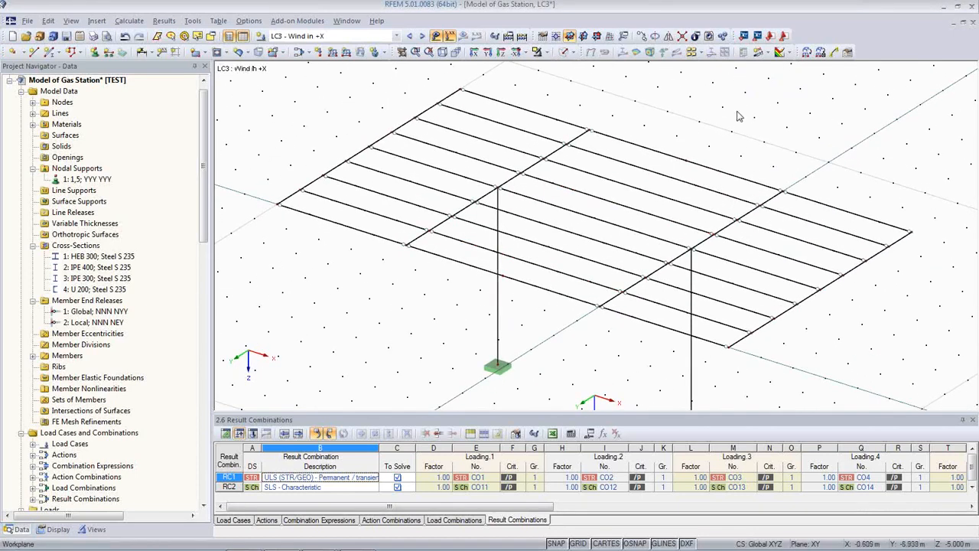
# Convert a uniform 0.1 kN/m² perpendicular area load into member loads over the roof half bounded by corner nodes 42 and 10 and the long edges' midpoints.
pyautogui.click(807, 52)
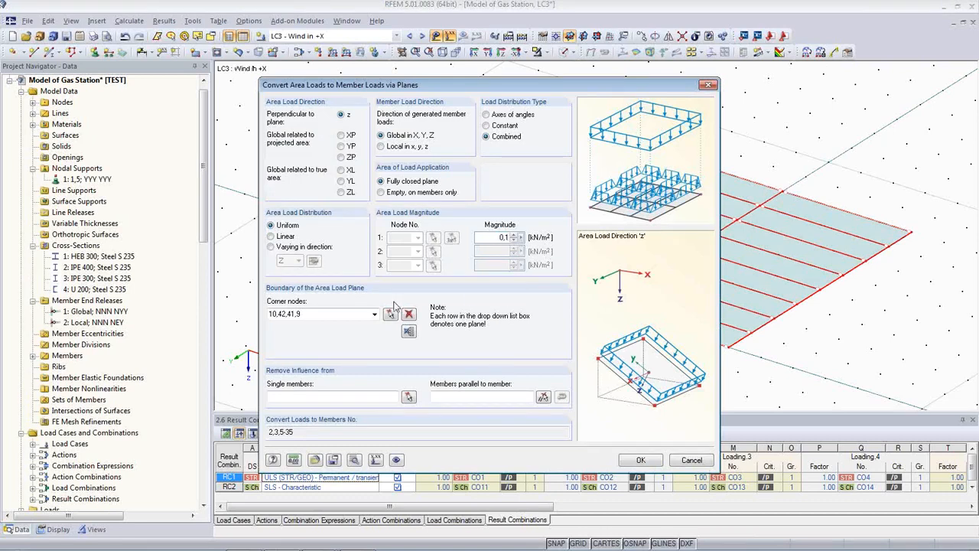
pyautogui.click(408, 331)
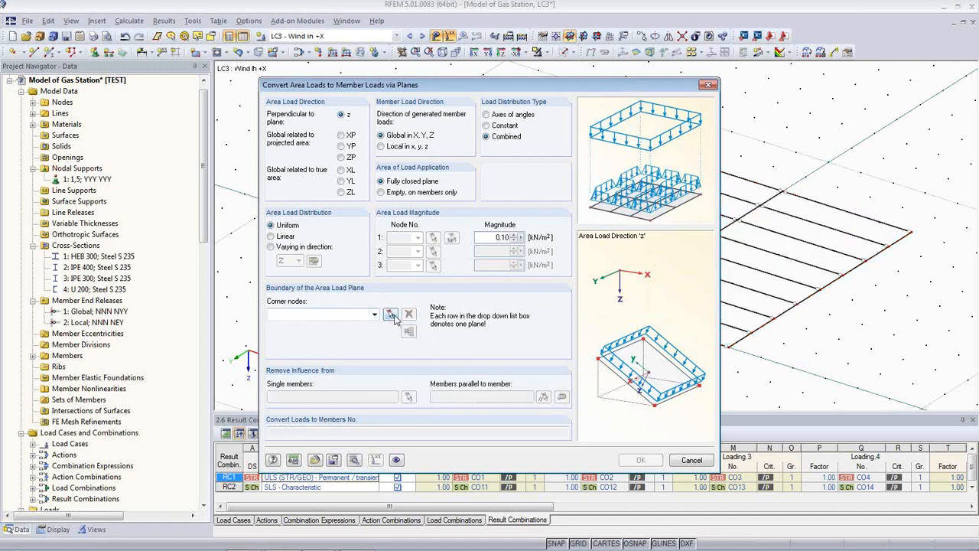
pyautogui.click(461, 88)
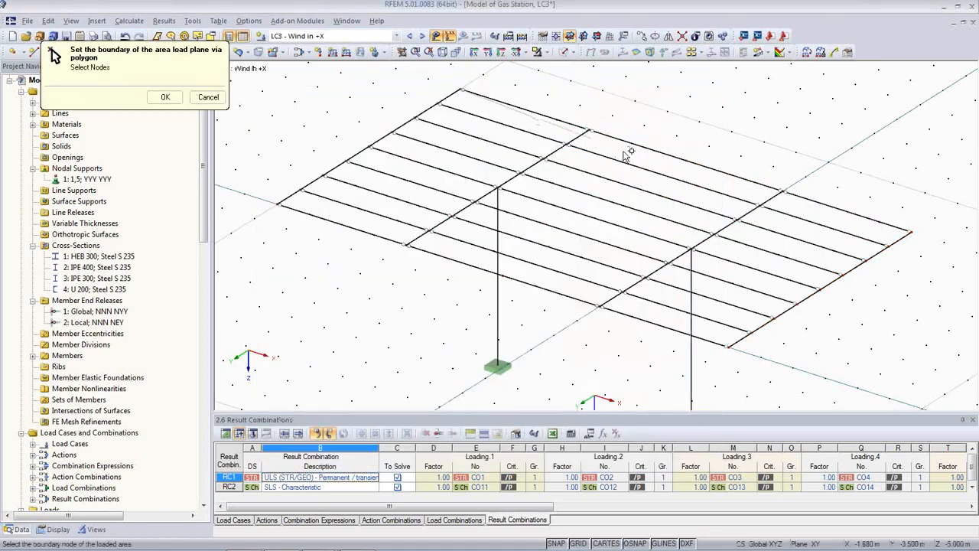
pyautogui.click(685, 160)
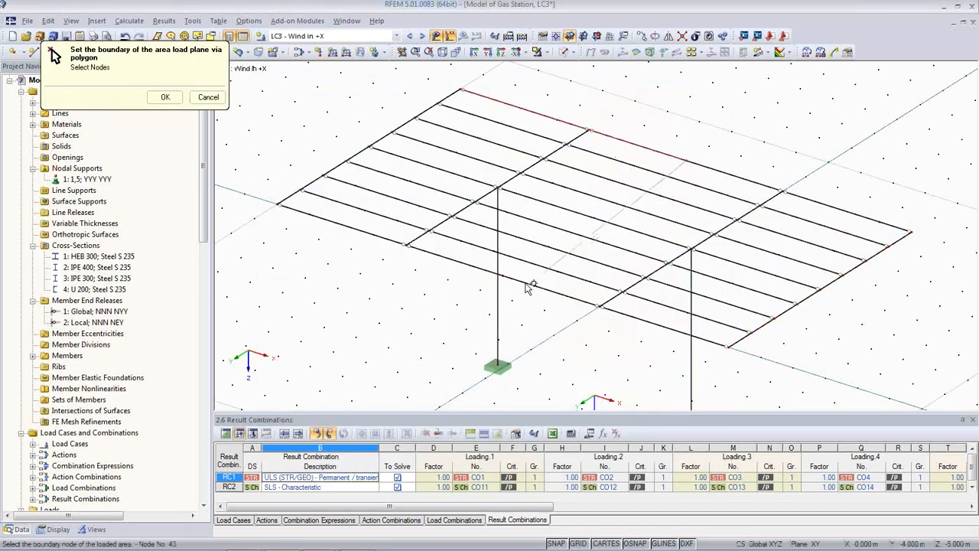
pyautogui.click(500, 274)
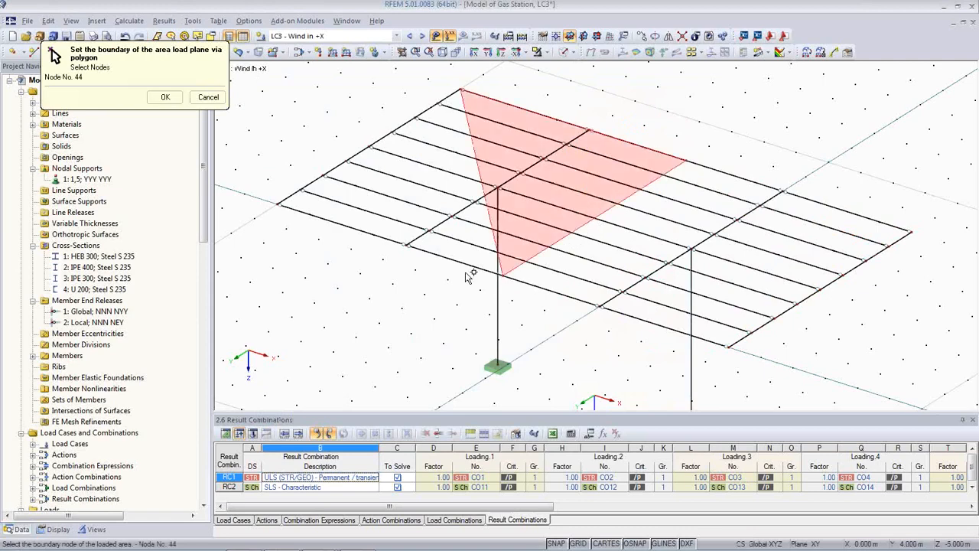
pyautogui.click(278, 205)
pyautogui.click(461, 88)
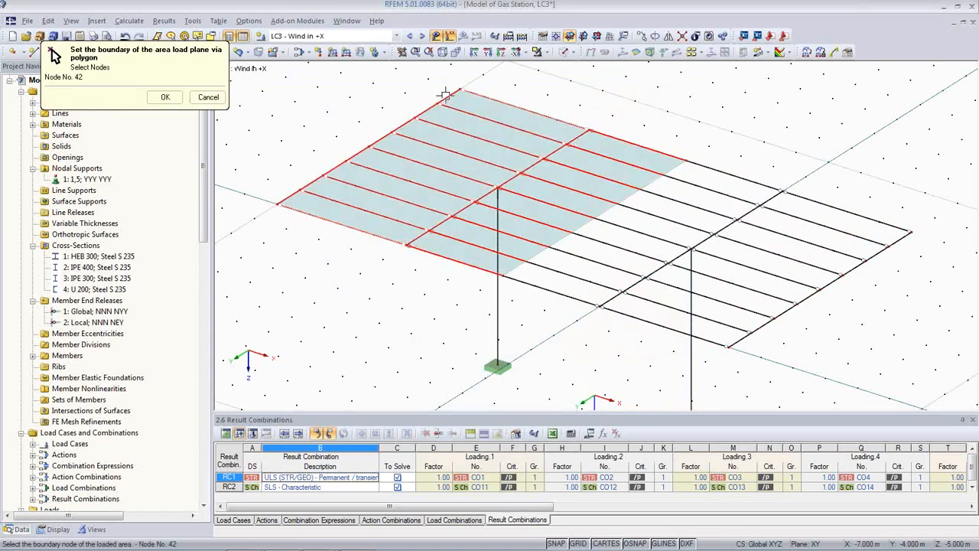
pyautogui.click(162, 98)
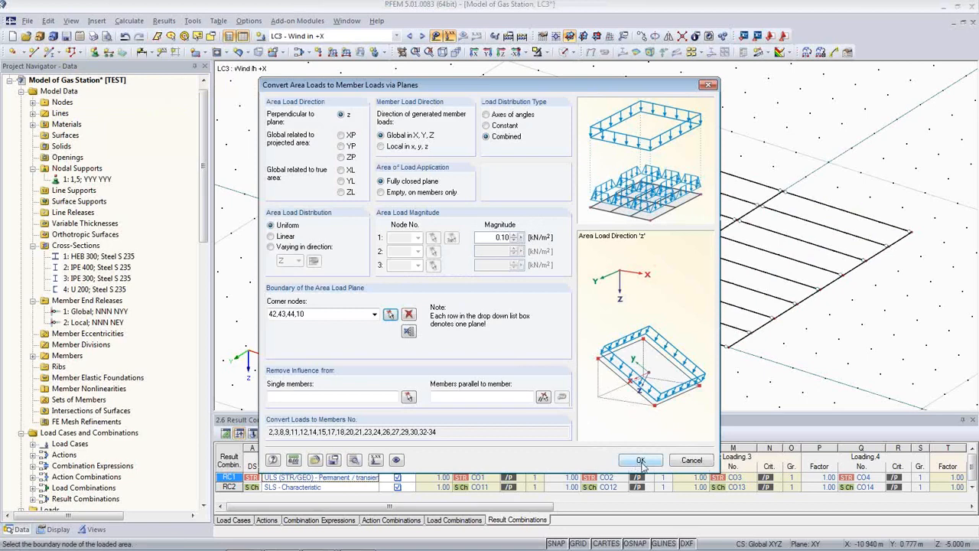
pyautogui.click(641, 461)
pyautogui.click(621, 382)
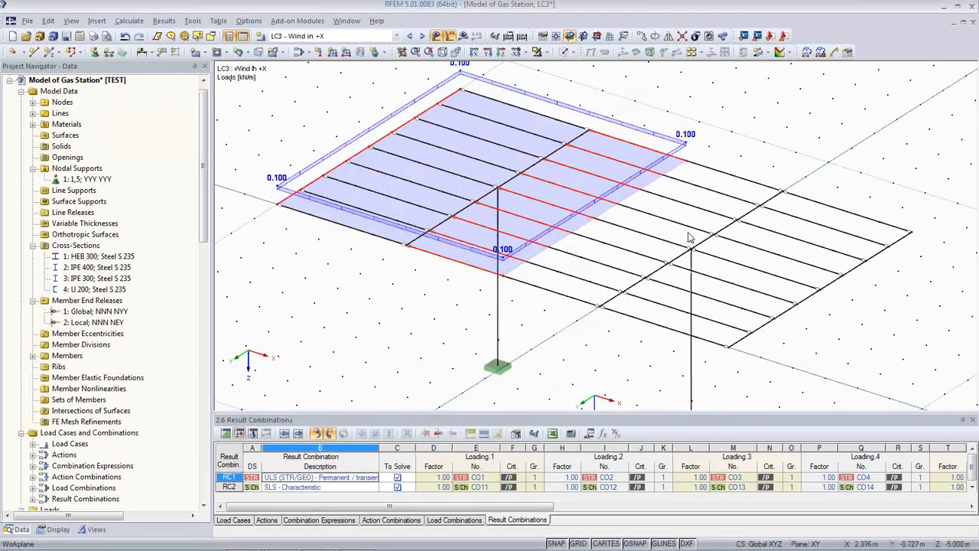
# Display the generated LC3 roof load separately as member loads, examine its distribution, and restore the area load display.
pyautogui.rightClick(314, 170)
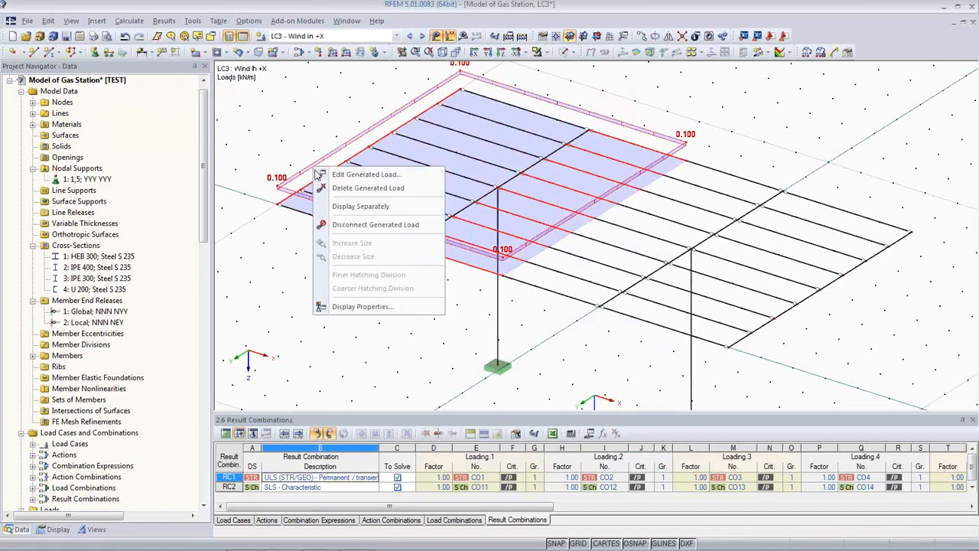
pyautogui.click(360, 207)
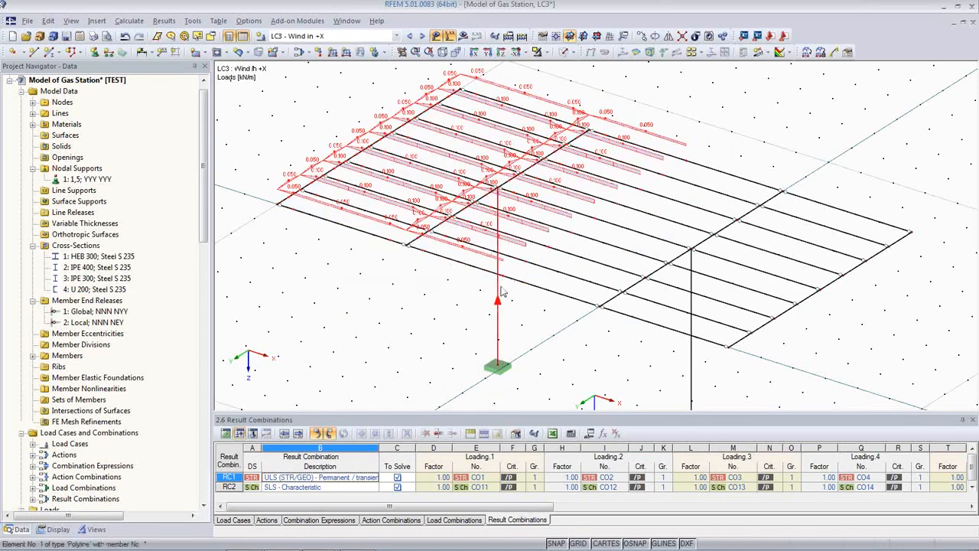
pyautogui.scroll(2, 511, 241)
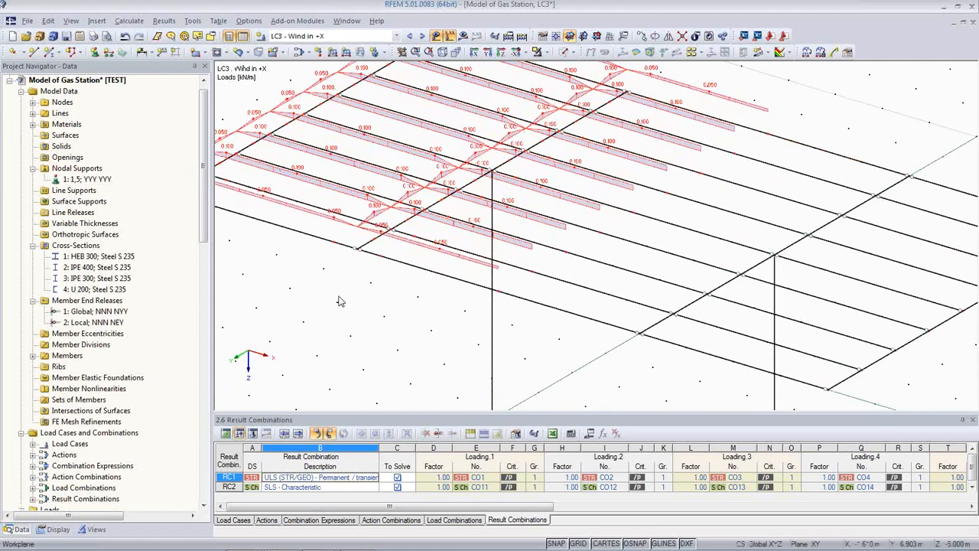
pyautogui.scroll(-1, 425, 240)
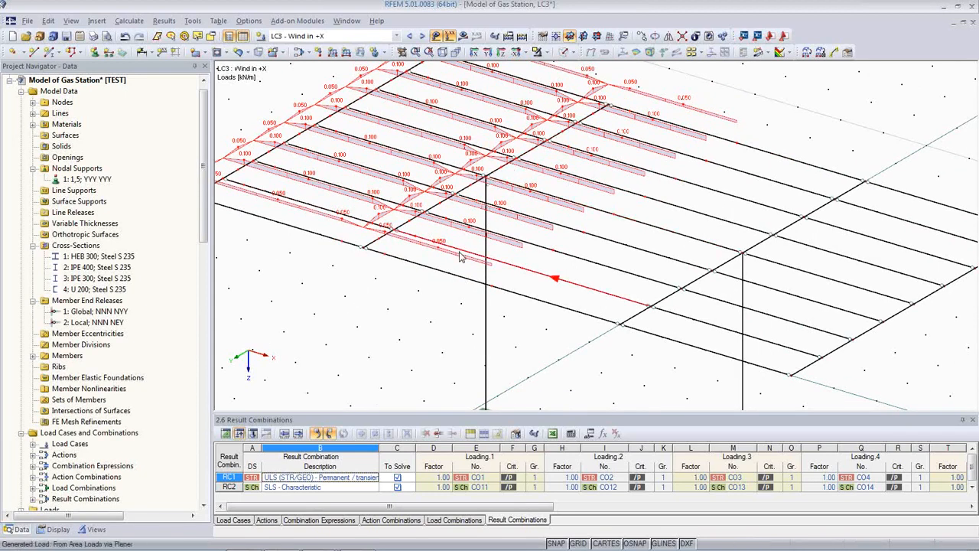
pyautogui.rightClick(288, 126)
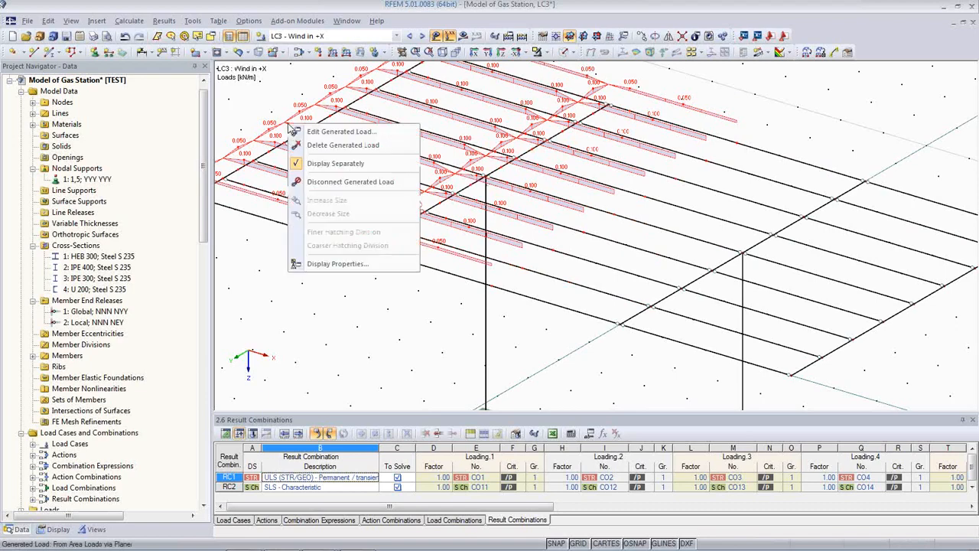
pyautogui.click(329, 164)
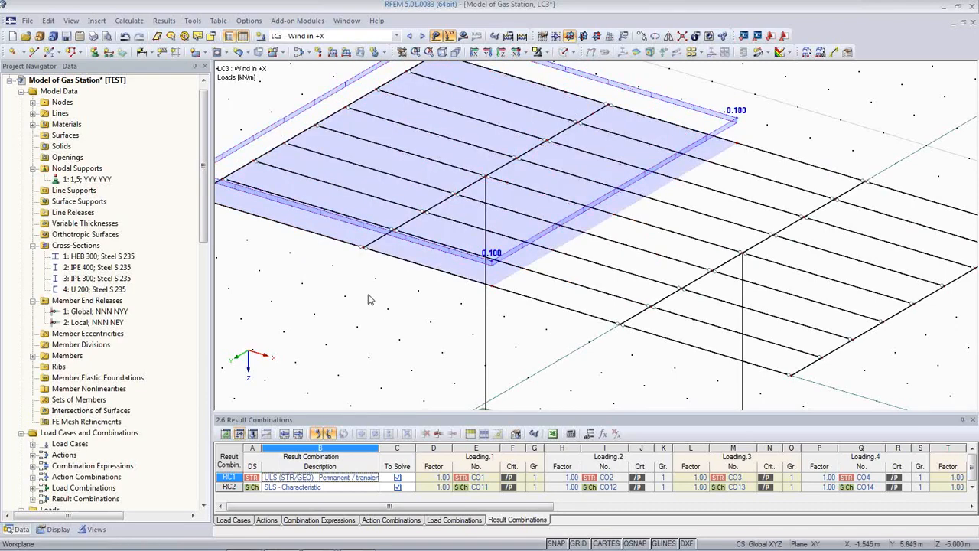
pyautogui.scroll(-2, 351, 303)
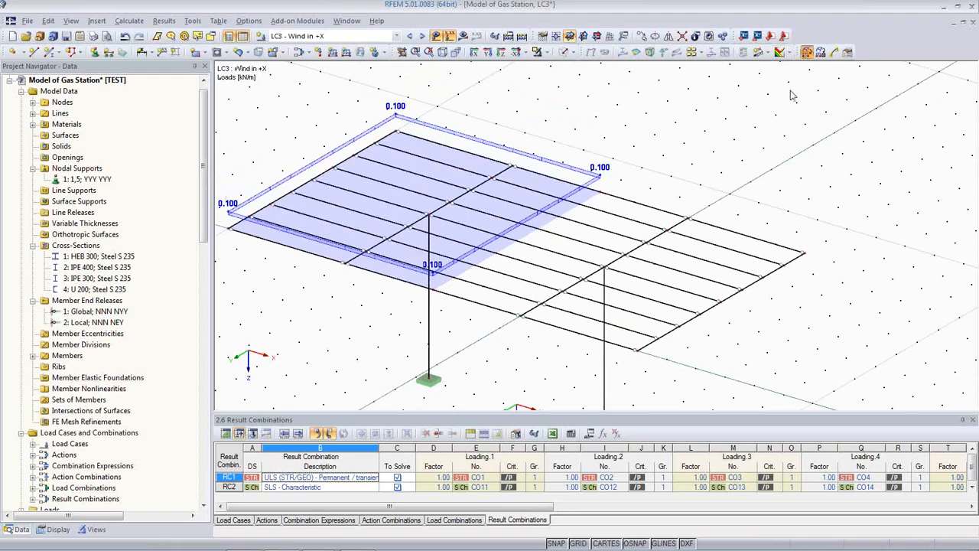
# Convert a uniform -0.25 kN/m² area load in LC3 to member loads on the roof half bounded by nodes 43, 41, 9 and 44.
pyautogui.click(804, 51)
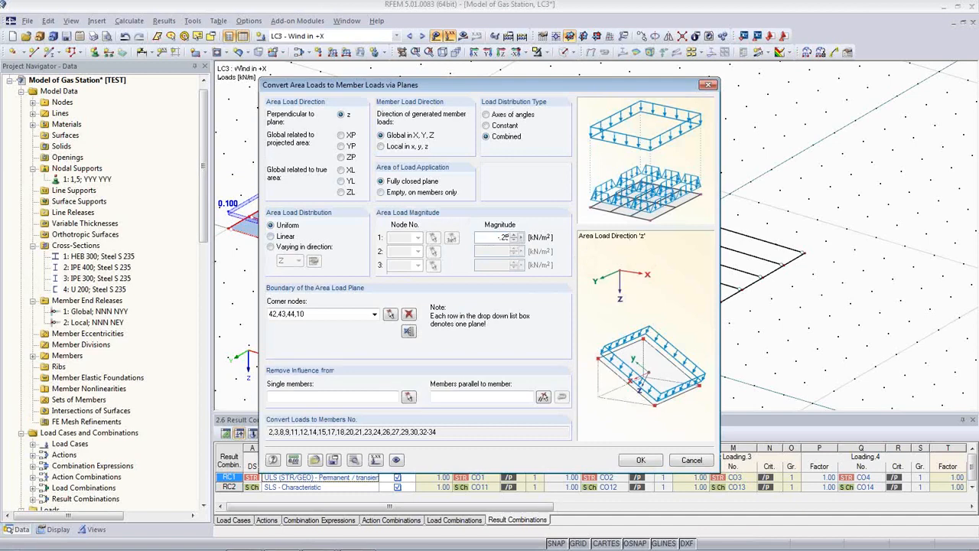
pyautogui.click(407, 330)
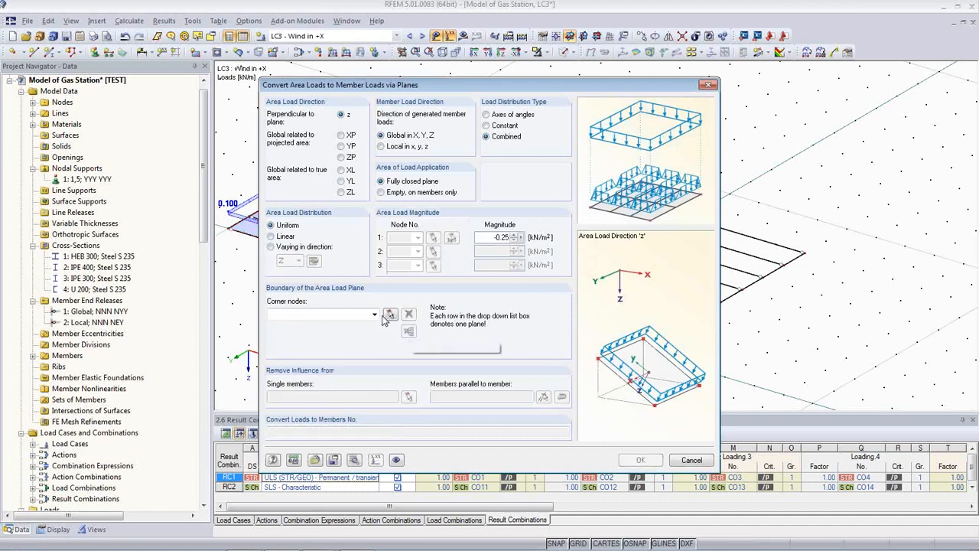
pyautogui.click(600, 191)
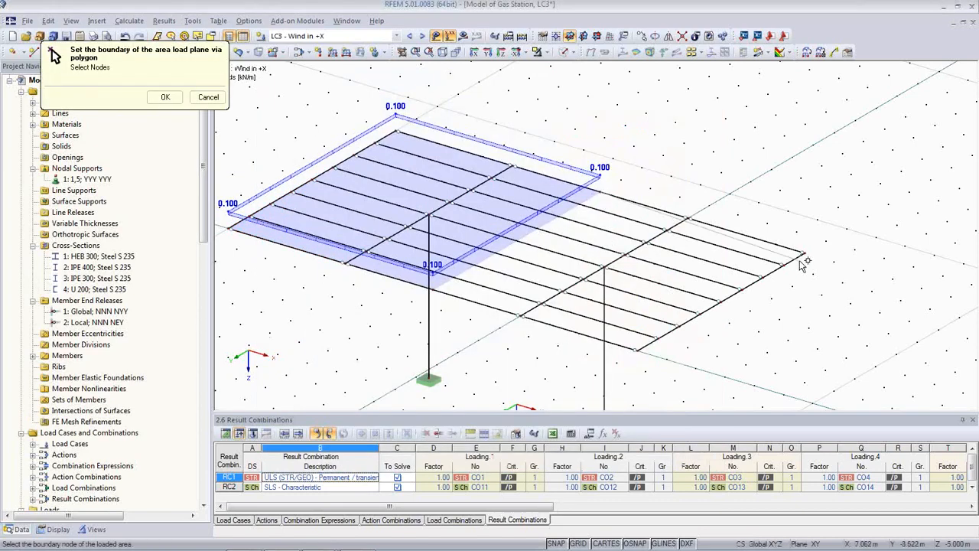
pyautogui.click(803, 252)
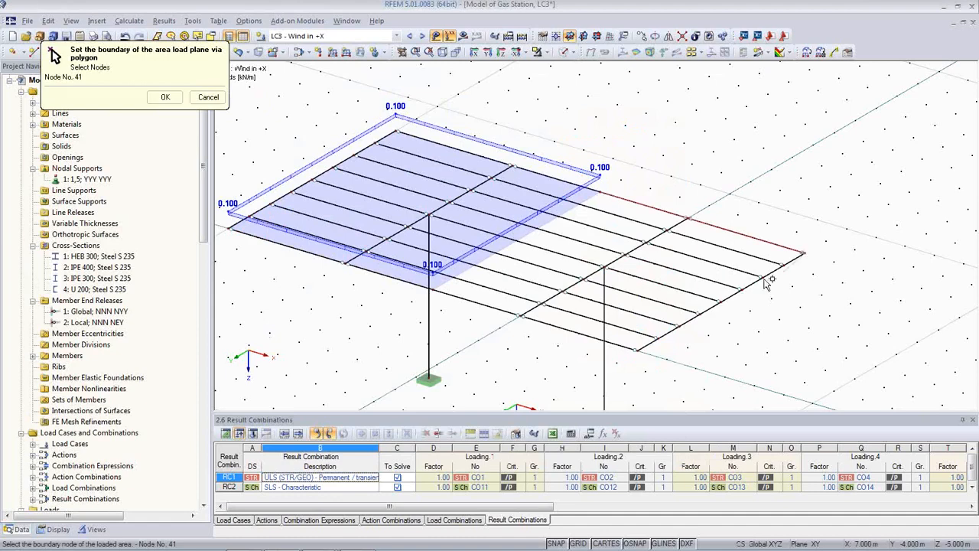
pyautogui.click(634, 351)
pyautogui.click(430, 288)
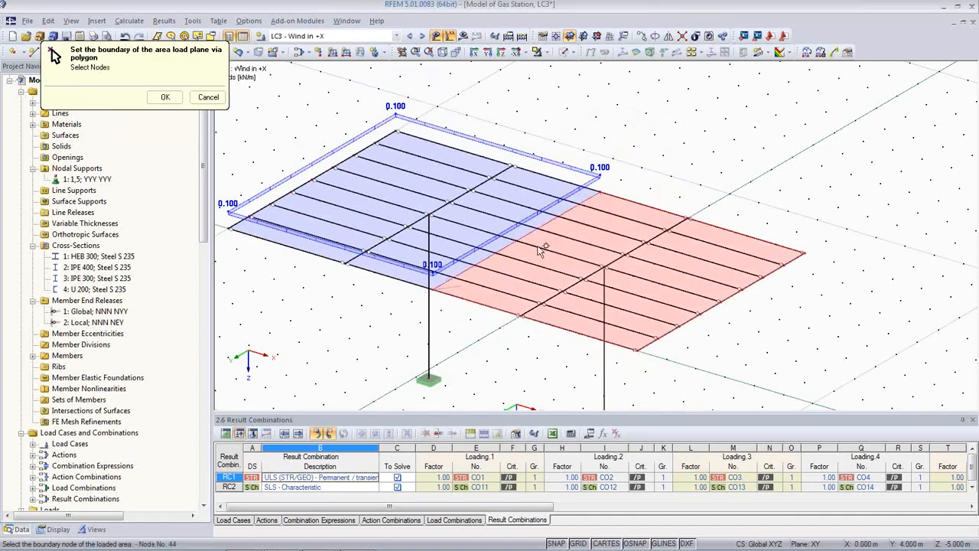
pyautogui.click(599, 191)
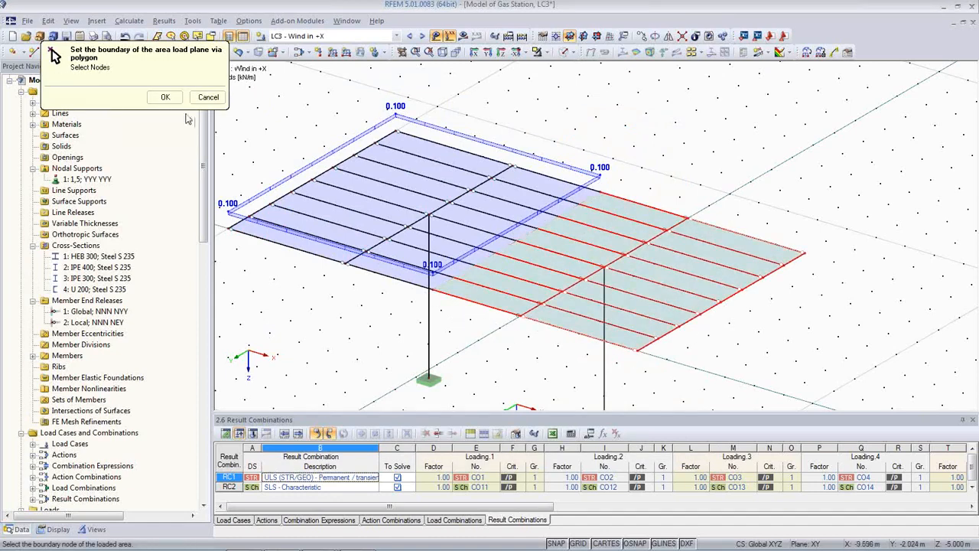
pyautogui.click(166, 97)
pyautogui.click(634, 460)
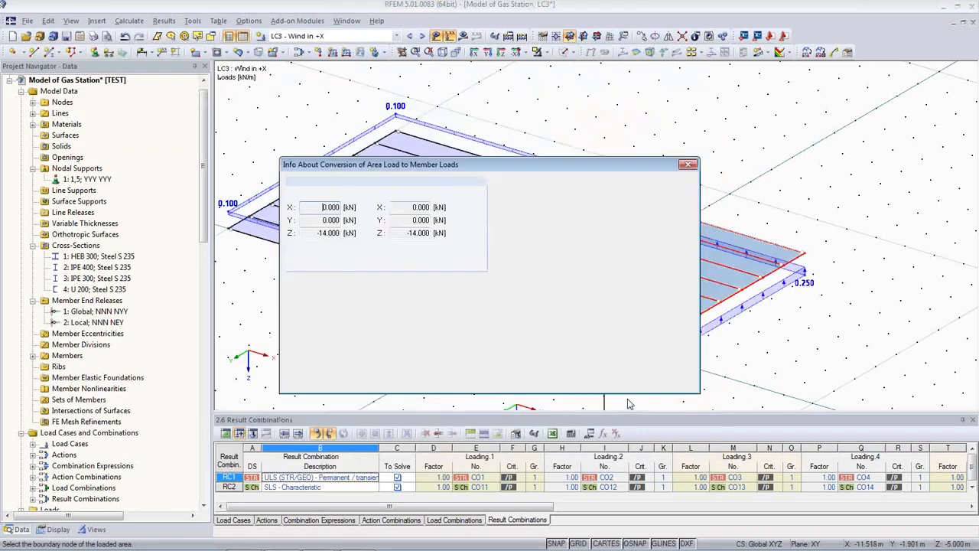
pyautogui.click(619, 386)
pyautogui.moveTo(813, 320); pyautogui.dragTo(840, 285, button='middle')
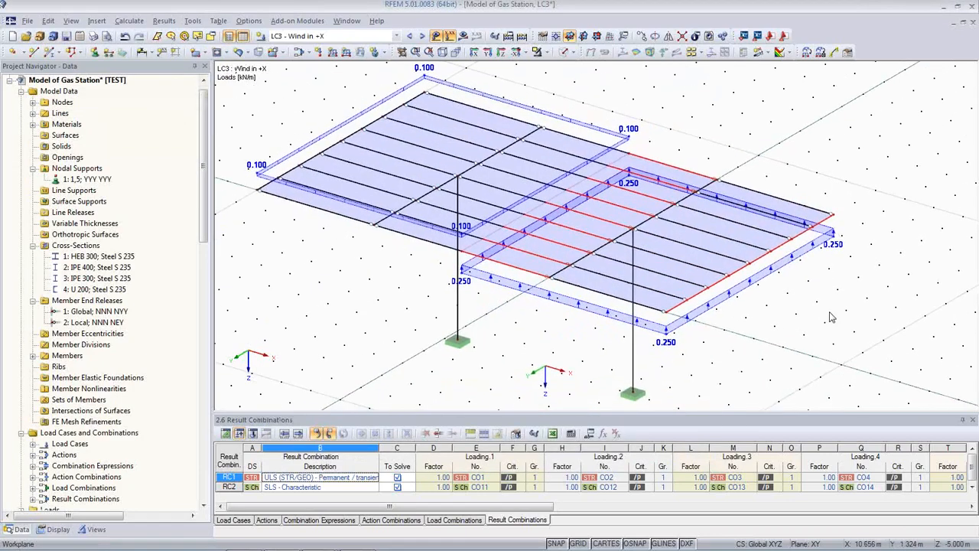
# Switch to load case LC4 - Wind in -Y.
pyautogui.scroll(-2, 831, 317)
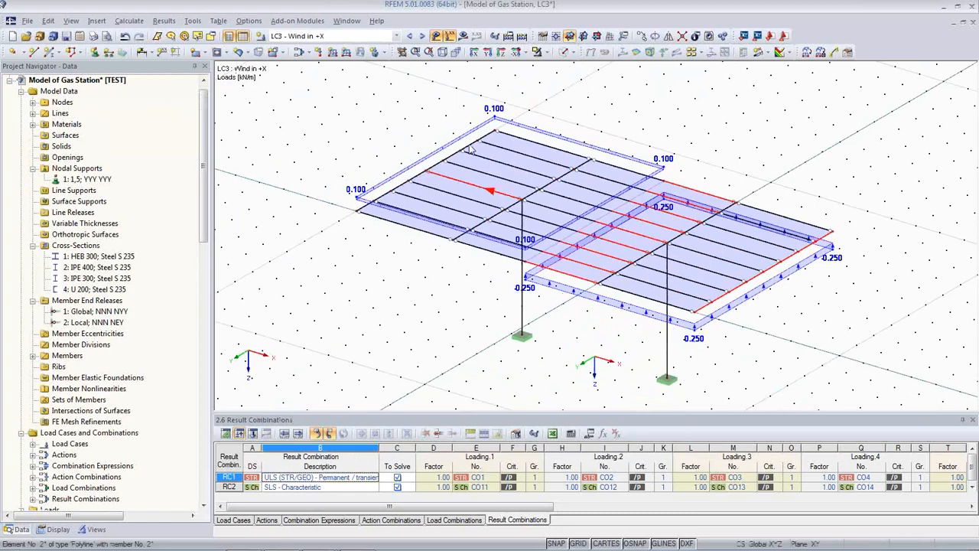
pyautogui.click(423, 38)
pyautogui.keyDown('ctrl'); pyautogui.moveTo(505, 233); pyautogui.dragTo(301, 309, button='middle'); pyautogui.keyUp('ctrl')
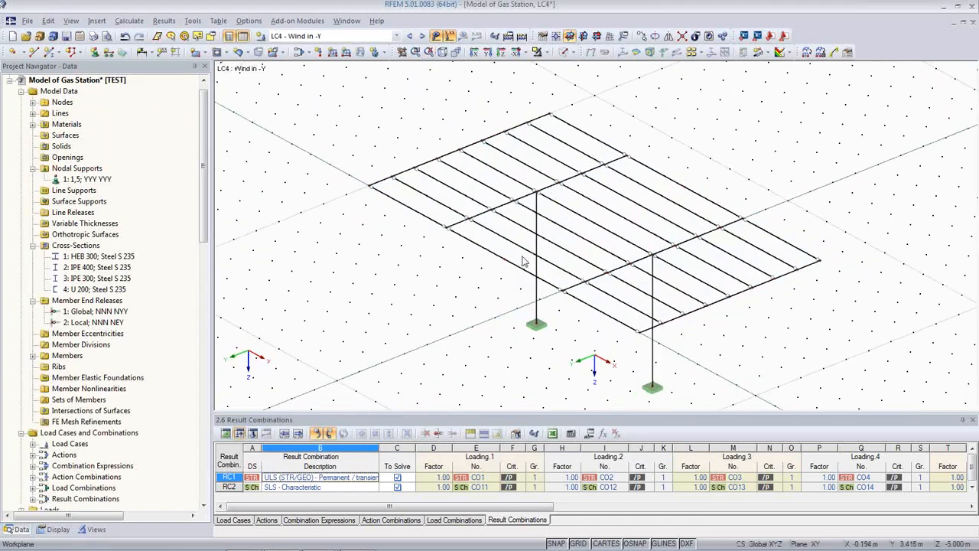
# Convert a uniform -0.25 kN/m² area load in LC4 to member loads on the roof half bounded by nodes 42, 41, 25 and 26.
pyautogui.click(806, 51)
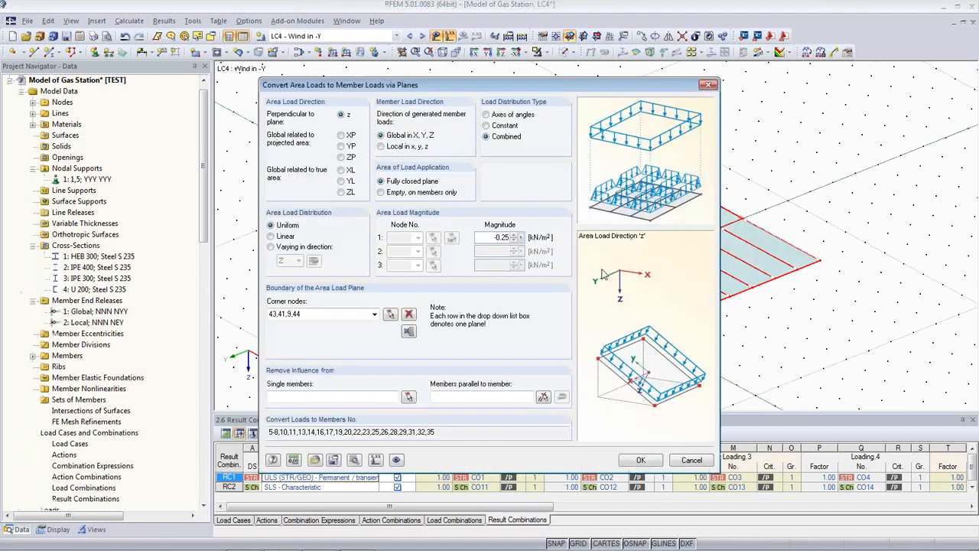
pyautogui.click(408, 332)
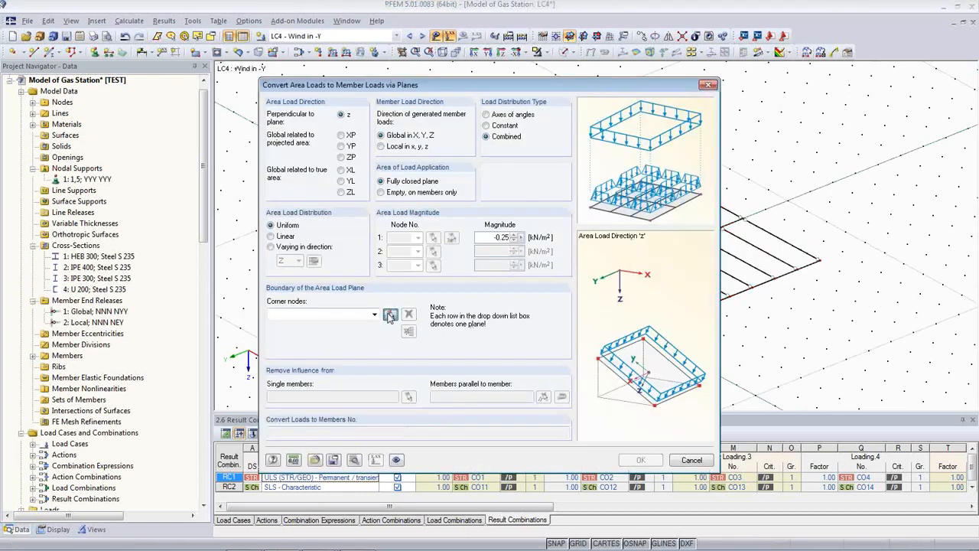
pyautogui.click(390, 315)
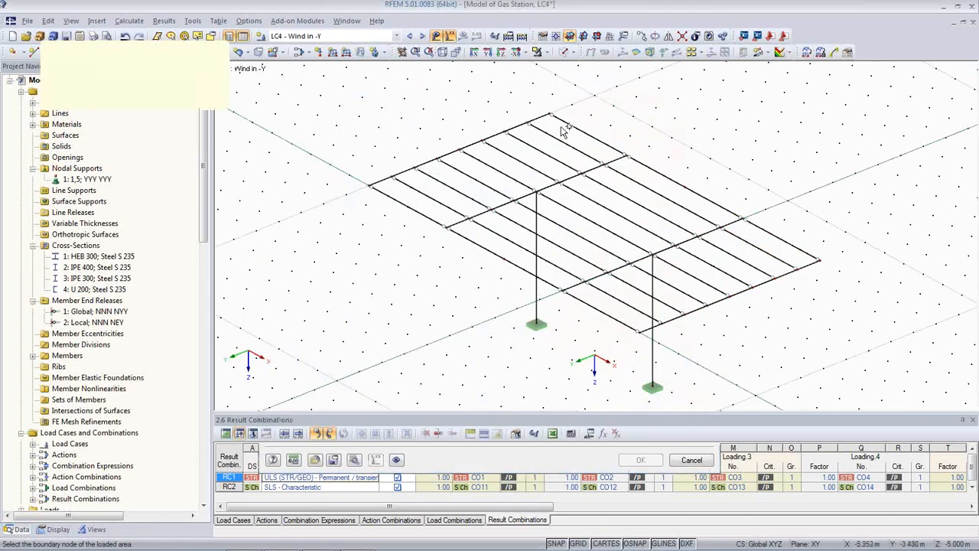
pyautogui.click(817, 260)
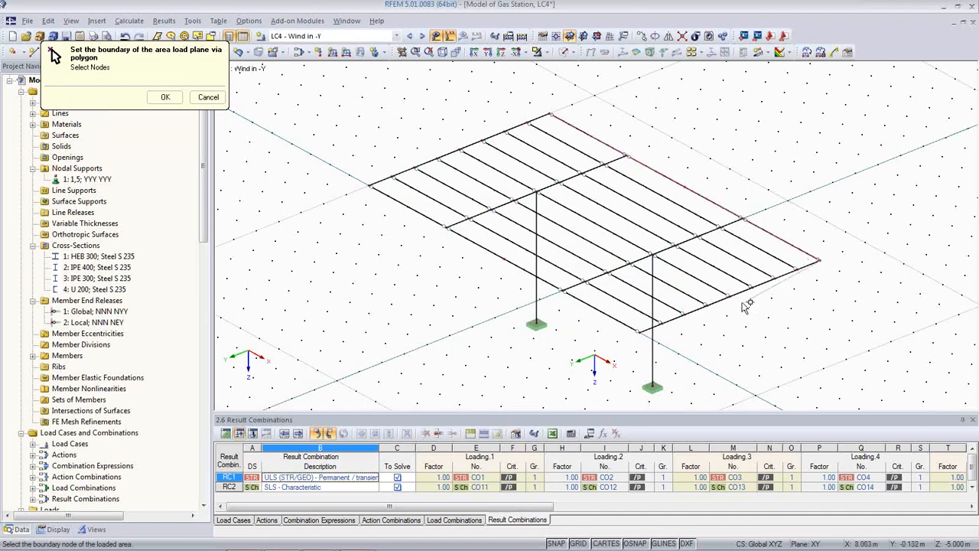
pyautogui.click(729, 296)
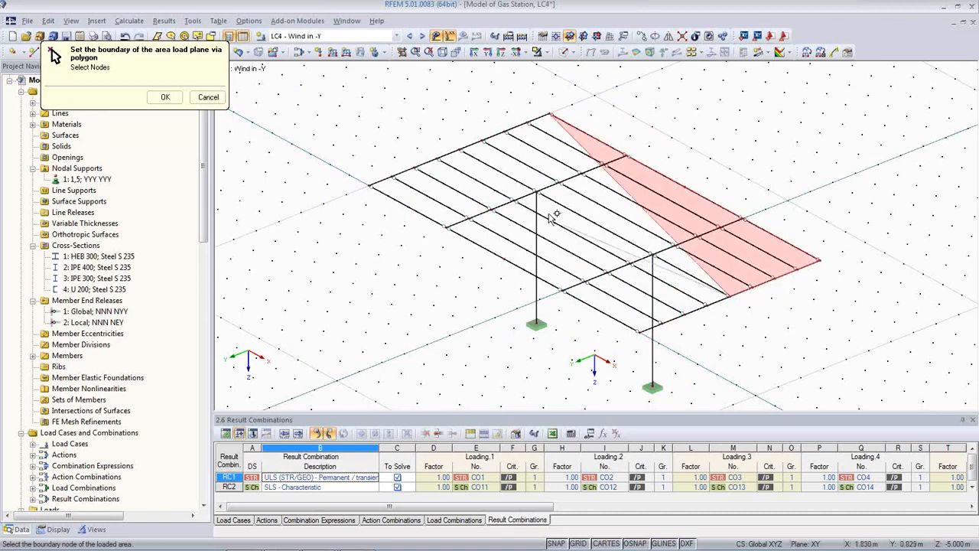
pyautogui.click(462, 150)
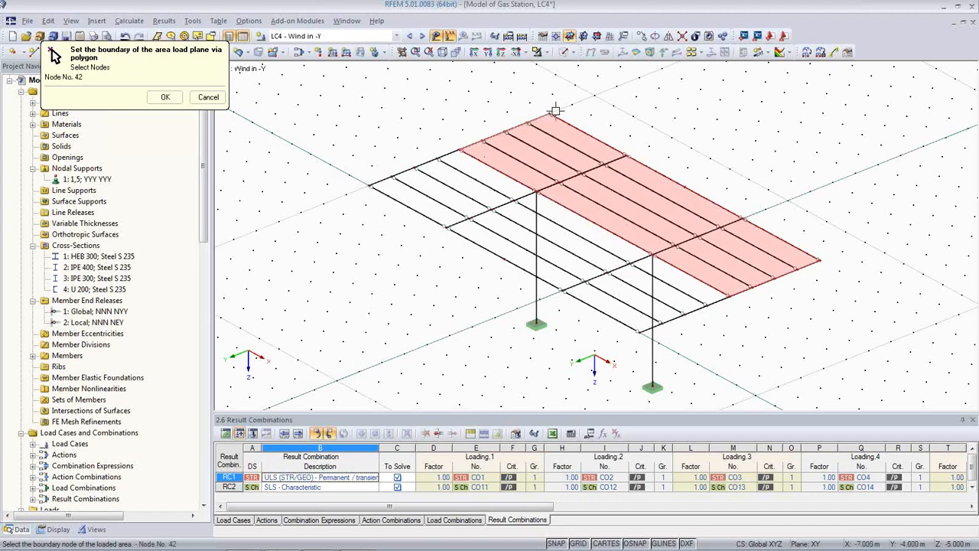
pyautogui.click(554, 115)
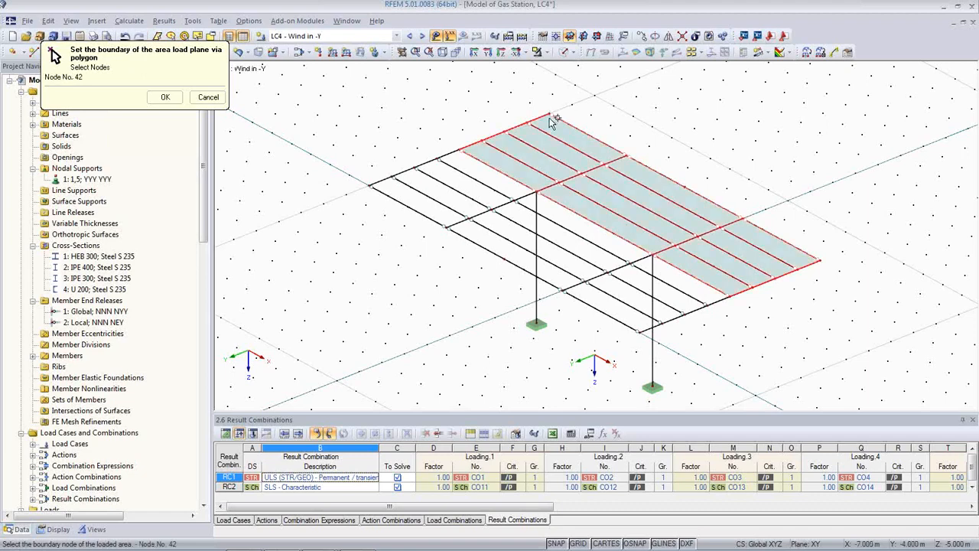
pyautogui.click(166, 97)
pyautogui.click(633, 460)
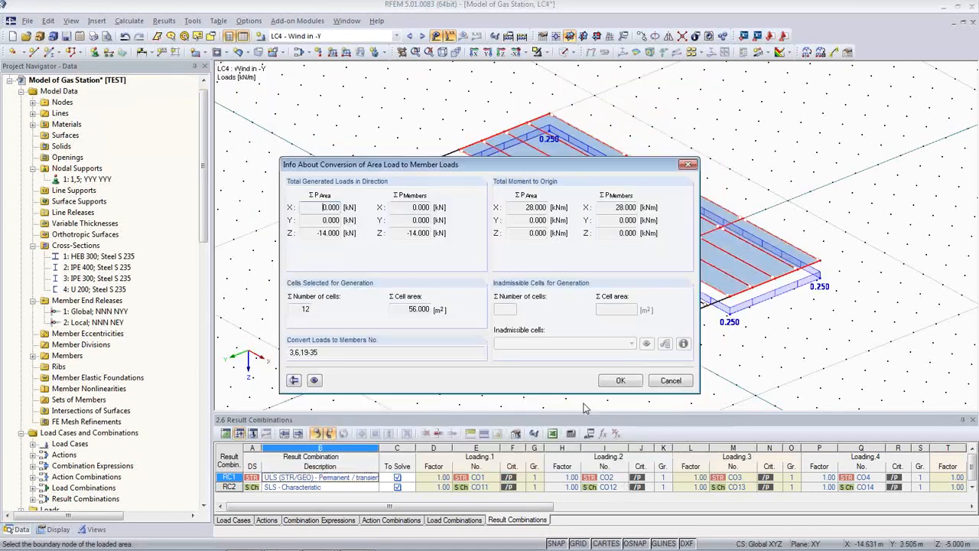
pyautogui.click(619, 381)
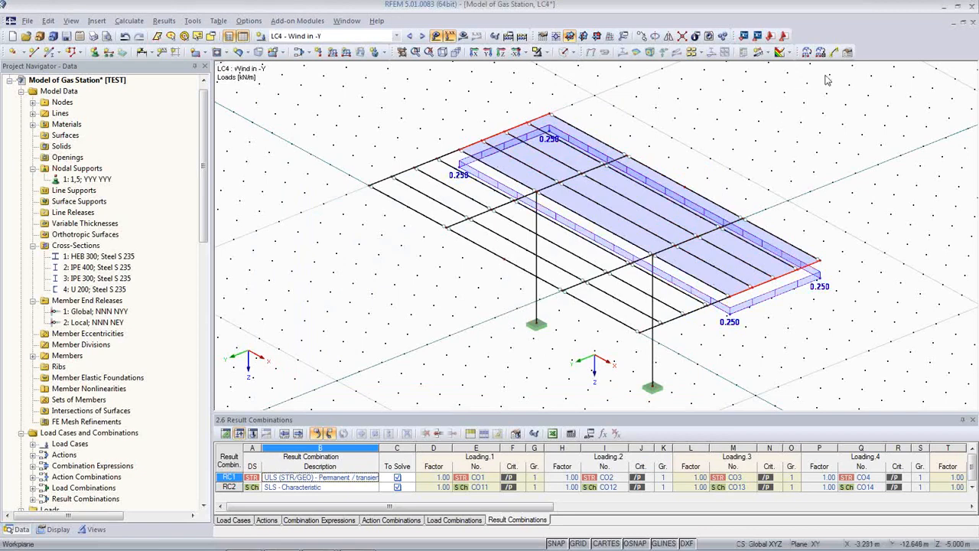
# Convert a uniform 0.1 kN/m² area load in LC4 to member loads on the other roof half, bounded by nodes 26, 25, 9 and 10.
pyautogui.click(807, 52)
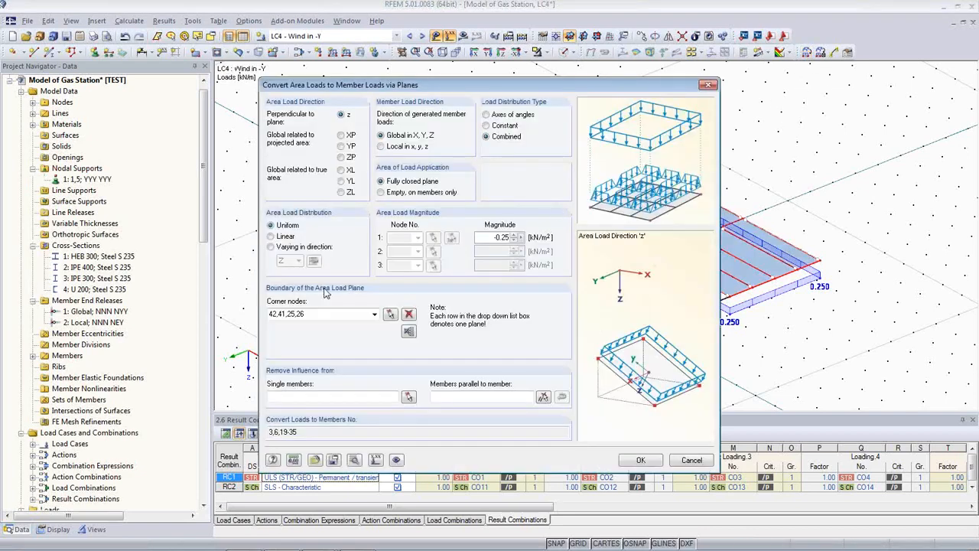
pyautogui.click(408, 331)
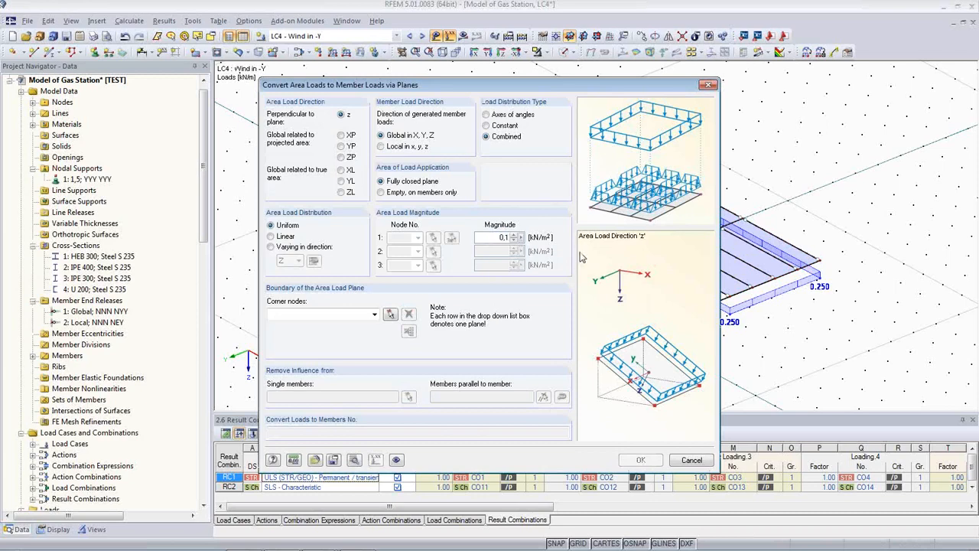
pyautogui.click(390, 313)
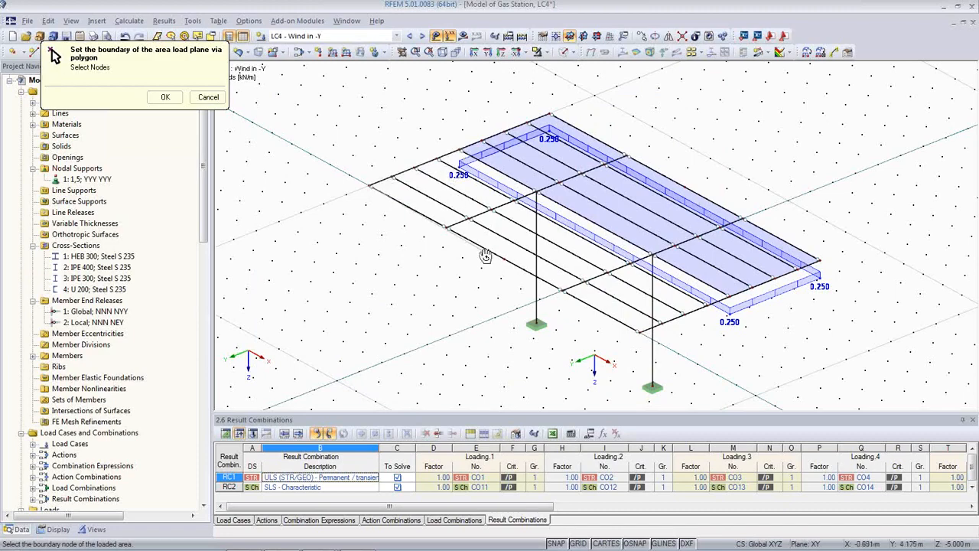
pyautogui.keyDown('ctrl'); pyautogui.moveTo(485, 255); pyautogui.dragTo(440, 242, button='middle'); pyautogui.keyUp('ctrl')
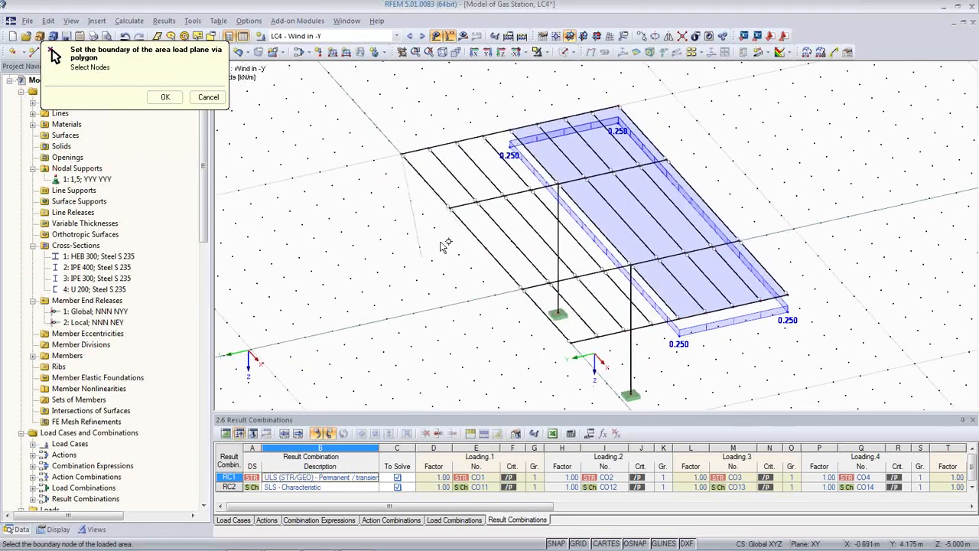
pyautogui.click(511, 132)
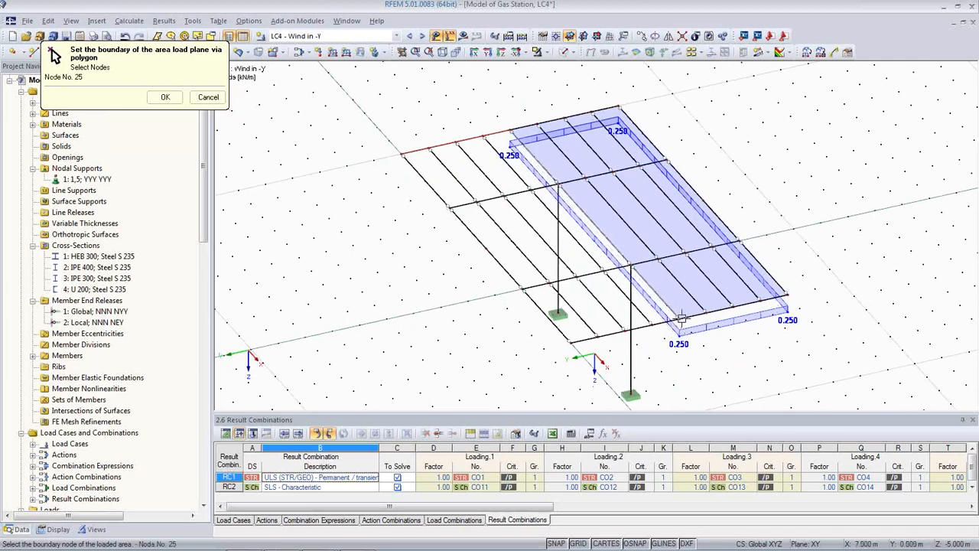
pyautogui.click(679, 319)
pyautogui.click(572, 341)
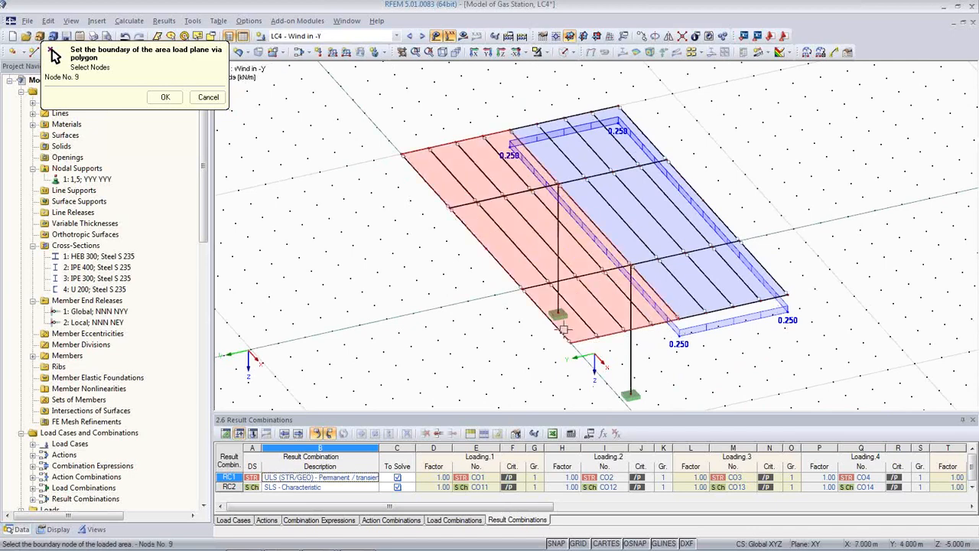
pyautogui.click(403, 153)
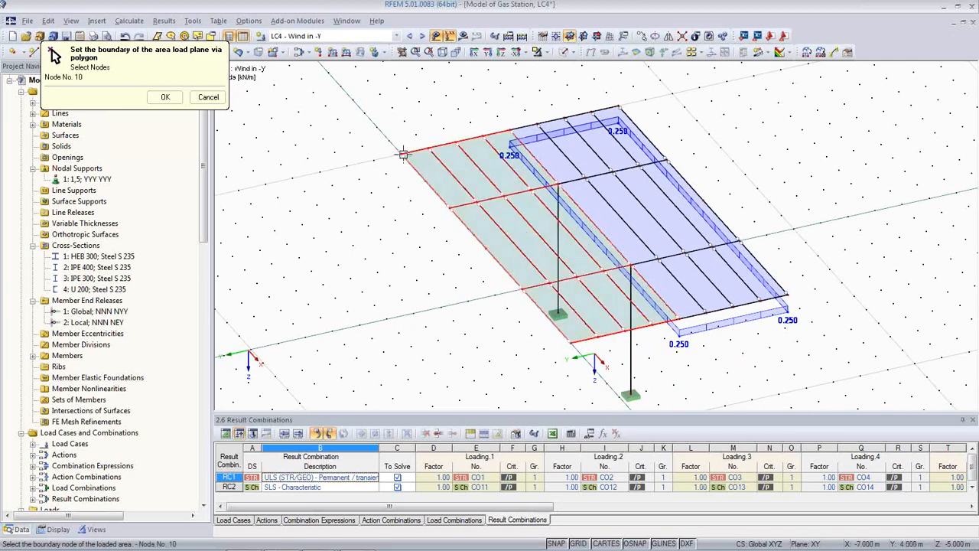
pyautogui.click(166, 98)
pyautogui.click(643, 464)
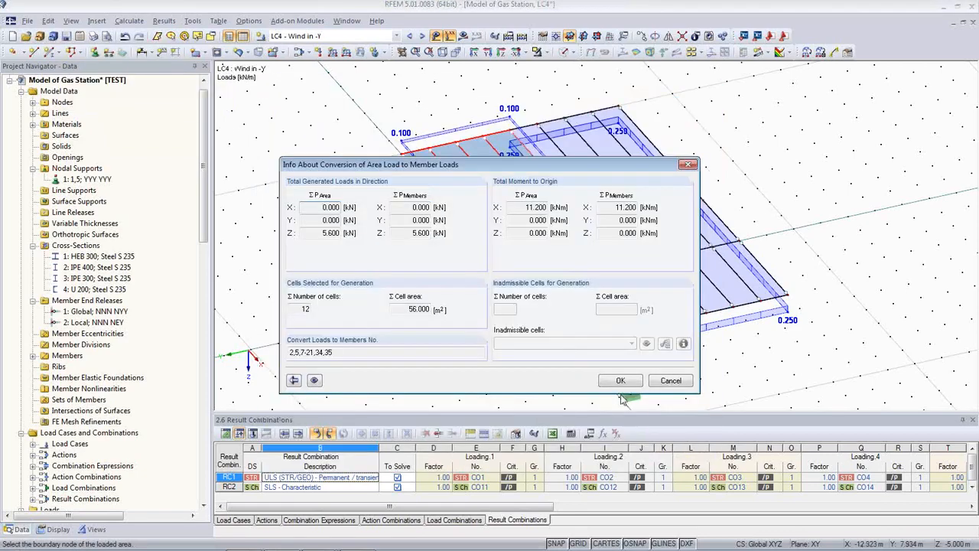
pyautogui.click(620, 380)
pyautogui.keyDown('ctrl'); pyautogui.moveTo(443, 348); pyautogui.dragTo(505, 310, button='middle'); pyautogui.keyUp('ctrl')
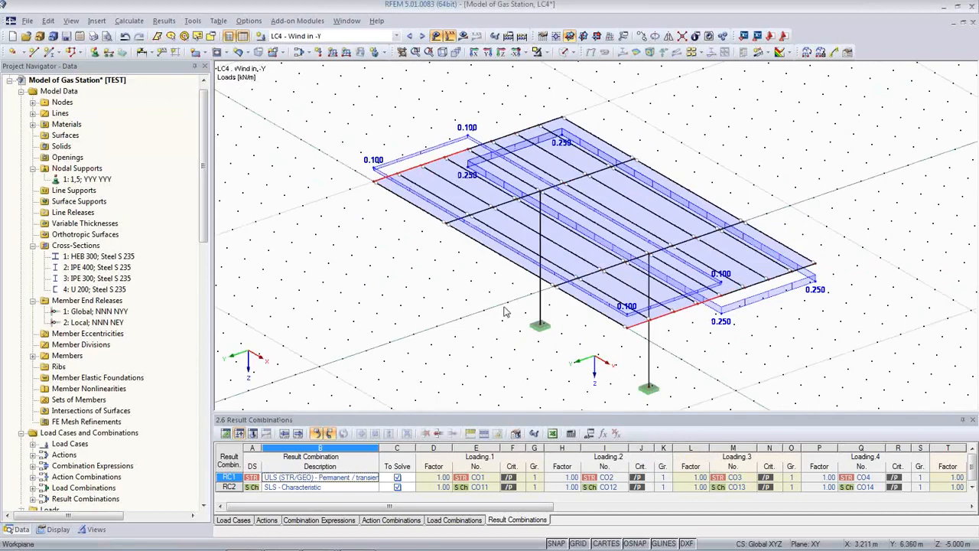
# Switch to load case LC5 - Imperfection towards +X and hide the background grid.
pyautogui.click(421, 36)
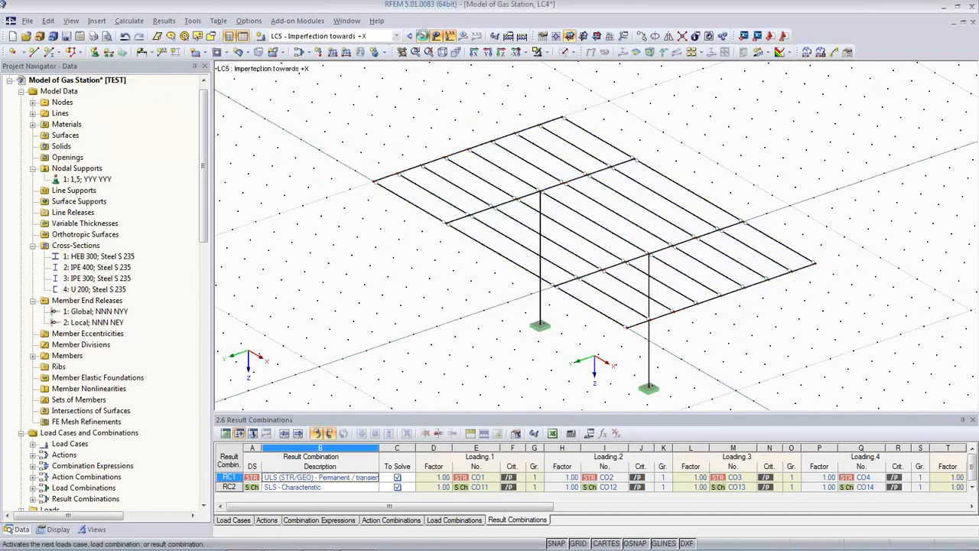
pyautogui.click(575, 543)
pyautogui.keyDown('ctrl'); pyautogui.moveTo(536, 329); pyautogui.dragTo(559, 281, button='middle'); pyautogui.keyUp('ctrl')
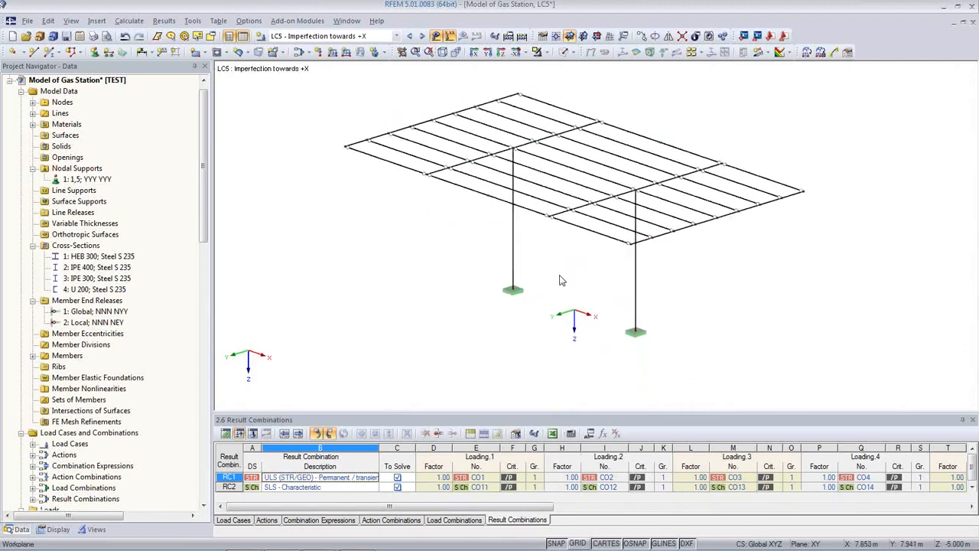
pyautogui.scroll(2, 521, 313)
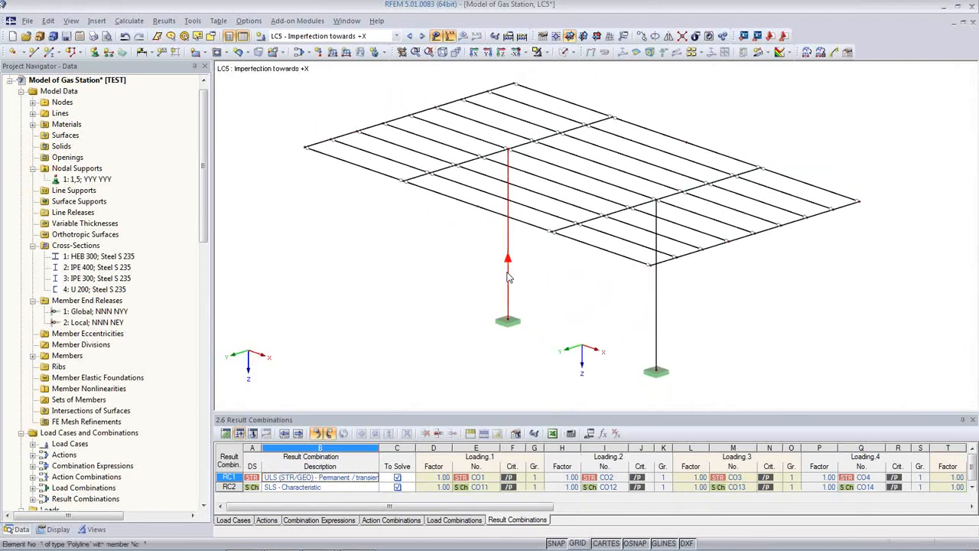
# Turn on the display of the member axis systems x,y,z in the model.
pyautogui.click(58, 528)
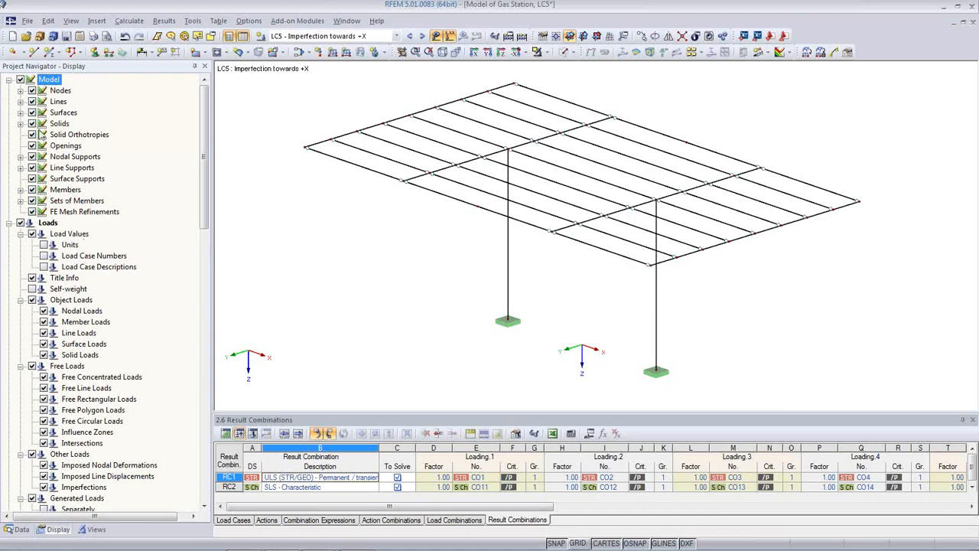
pyautogui.click(20, 189)
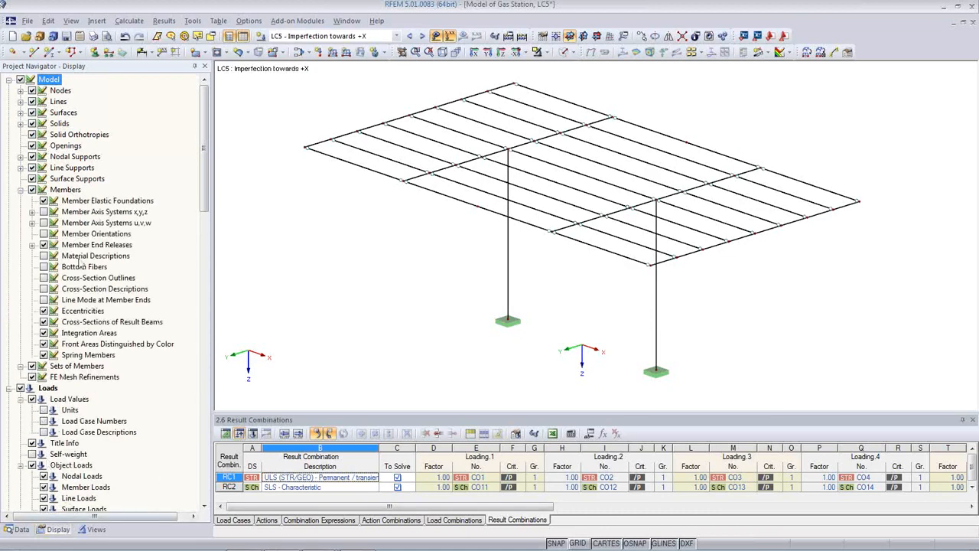
pyautogui.click(44, 212)
pyautogui.keyDown('ctrl'); pyautogui.moveTo(463, 292); pyautogui.dragTo(456, 268, button='middle'); pyautogui.keyUp('ctrl')
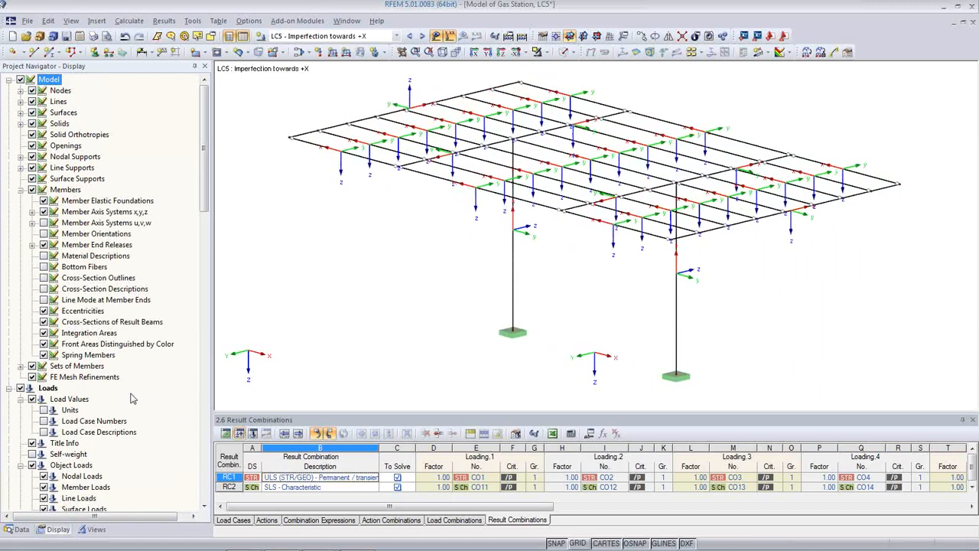
# Limit the visible model to the members with cross-section 1 - HEB 300.
pyautogui.click(96, 530)
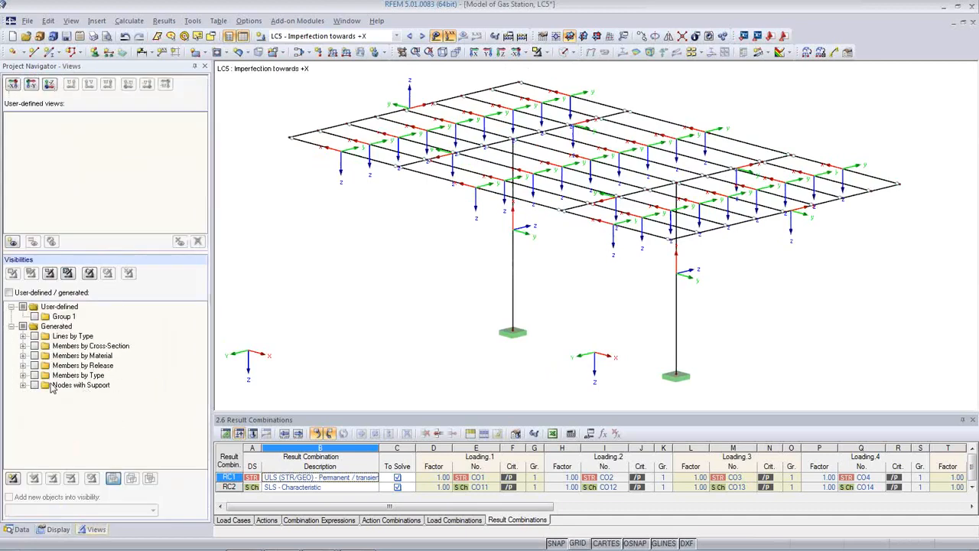
pyautogui.click(23, 346)
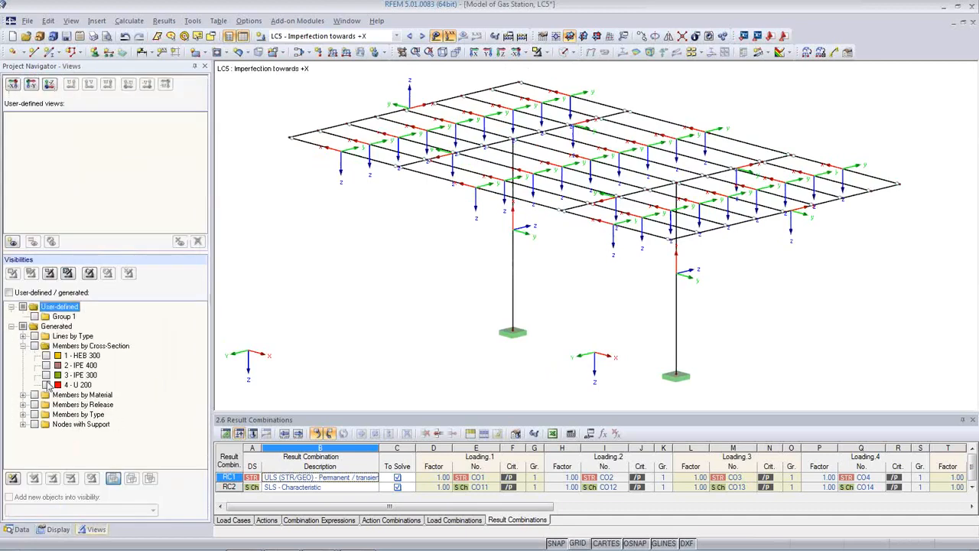
pyautogui.click(46, 356)
pyautogui.moveTo(456, 295)
pyautogui.keyDown('ctrl'); pyautogui.mouseDown(button='middle')
pyautogui.moveTo(456, 337)
pyautogui.moveTo(462, 304)
pyautogui.mouseUp(button='middle'); pyautogui.keyUp('ctrl')
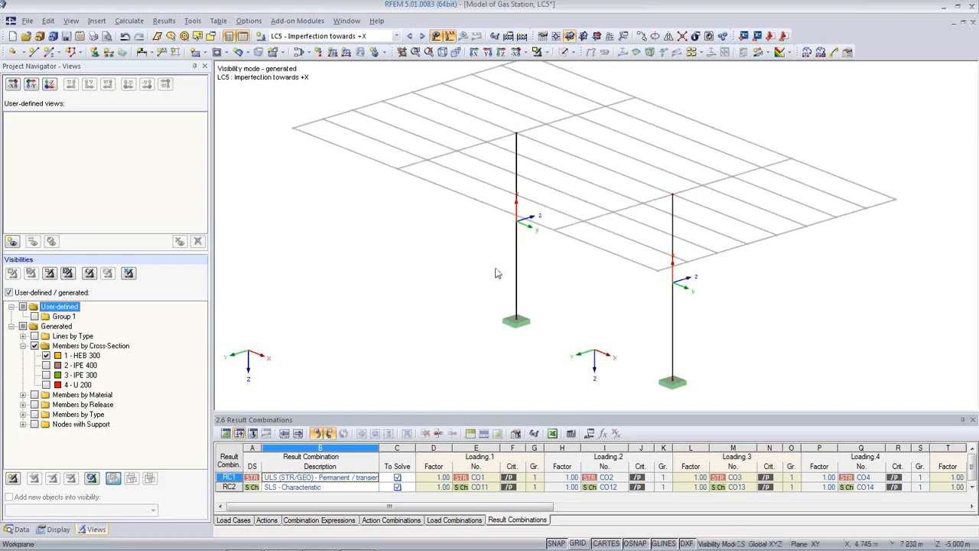
# Start a new member imperfection in LC5 in the direction of the local y axis.
pyautogui.click(384, 53)
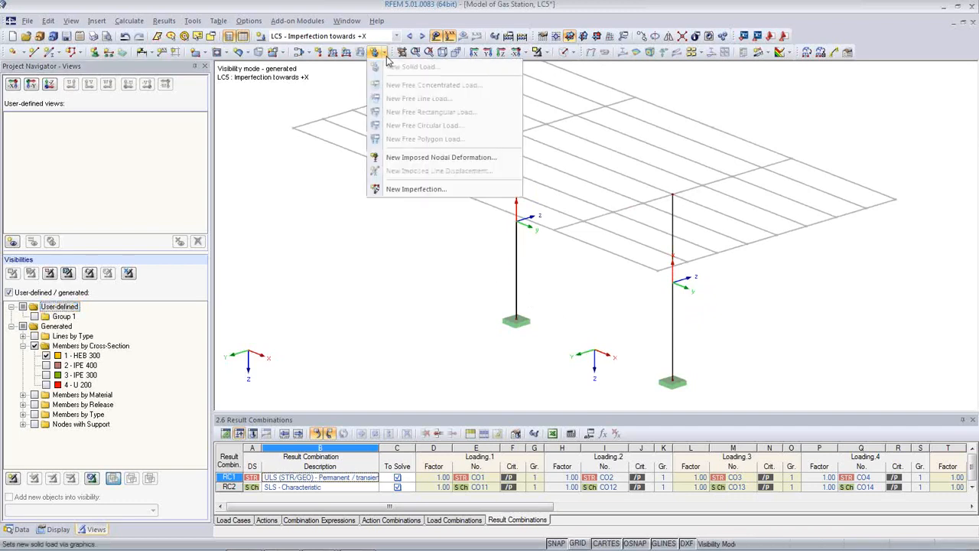
pyautogui.click(416, 190)
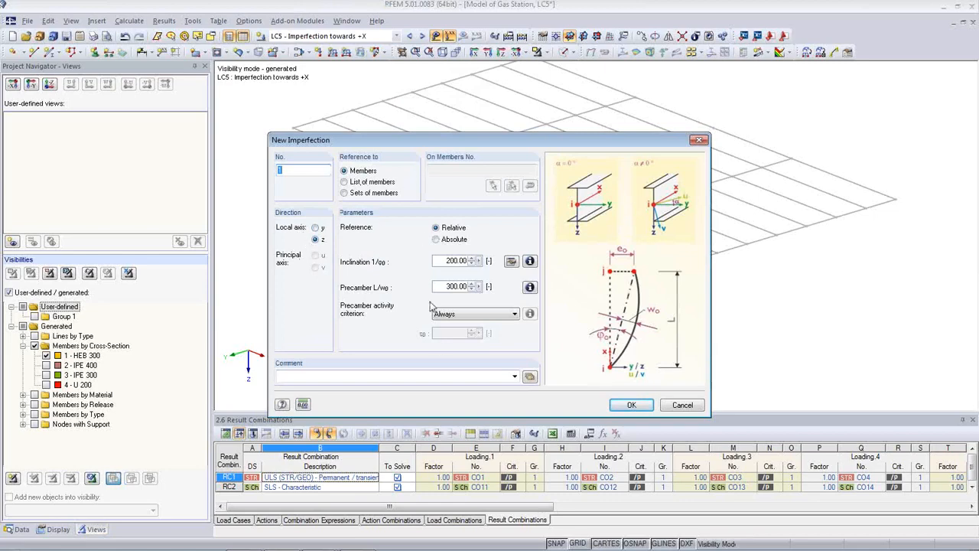
pyautogui.moveTo(475, 141); pyautogui.dragTo(487, 178)
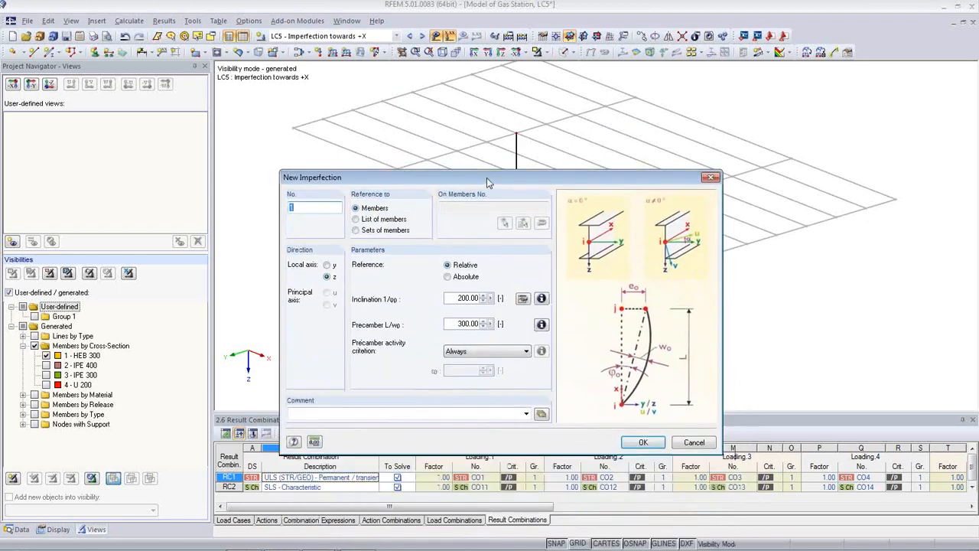
pyautogui.click(328, 265)
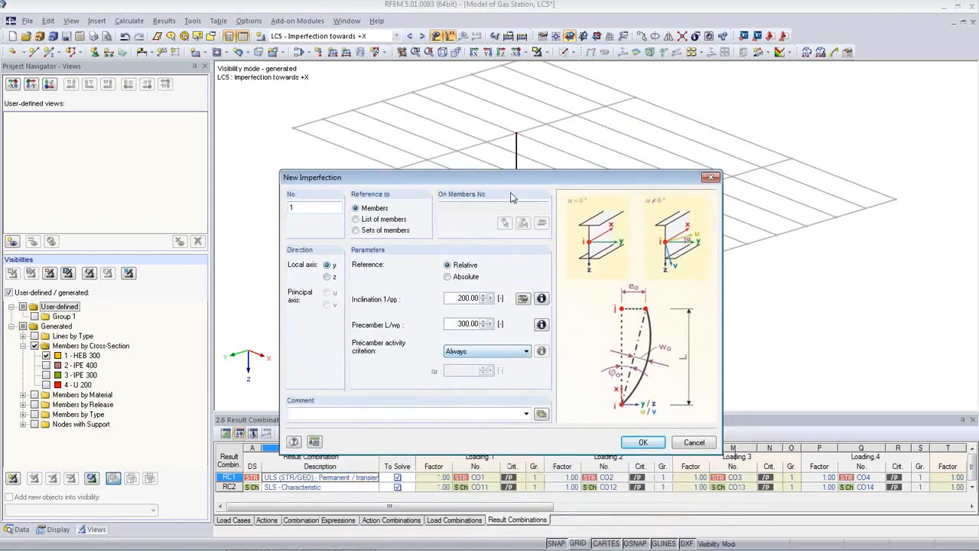
pyautogui.moveTo(511, 184); pyautogui.dragTo(453, 317)
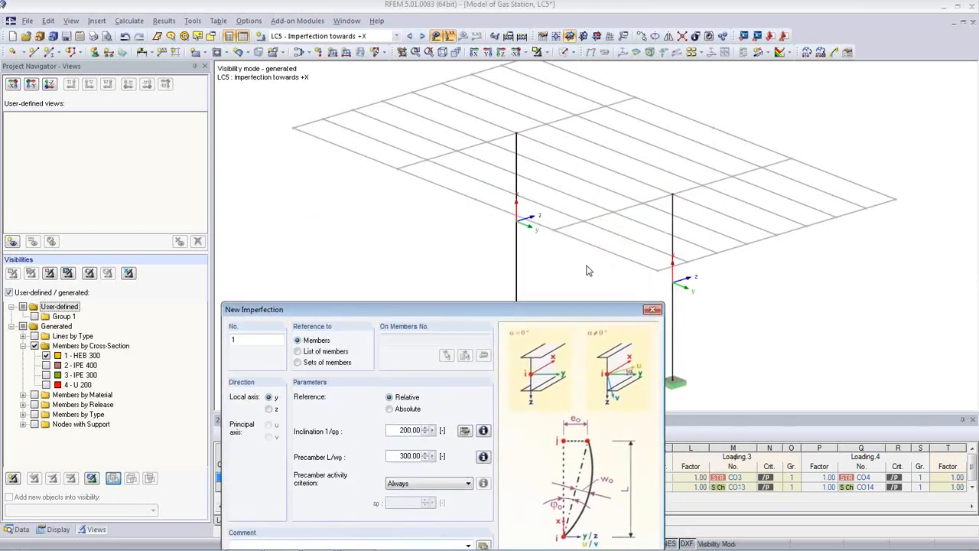
pyautogui.moveTo(457, 314); pyautogui.dragTo(294, 79)
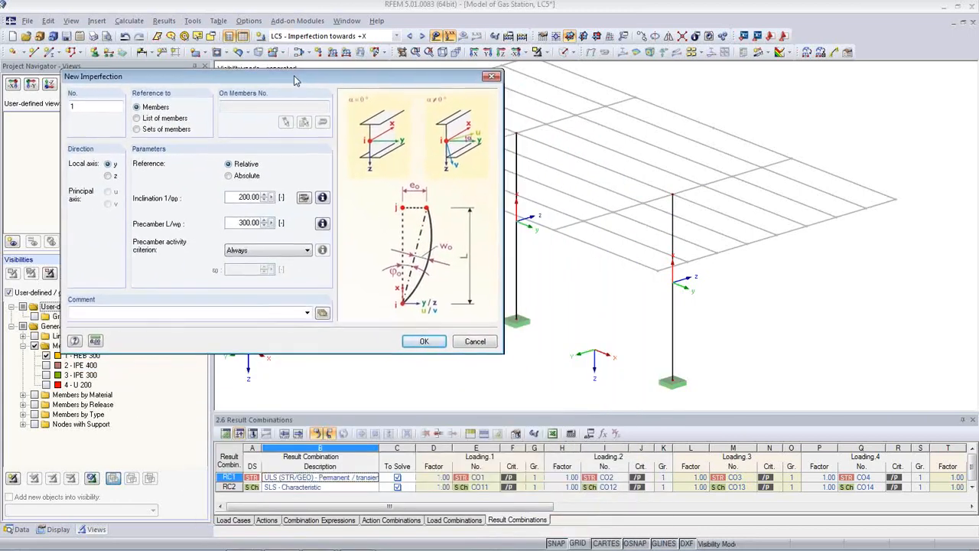
pyautogui.click(298, 195)
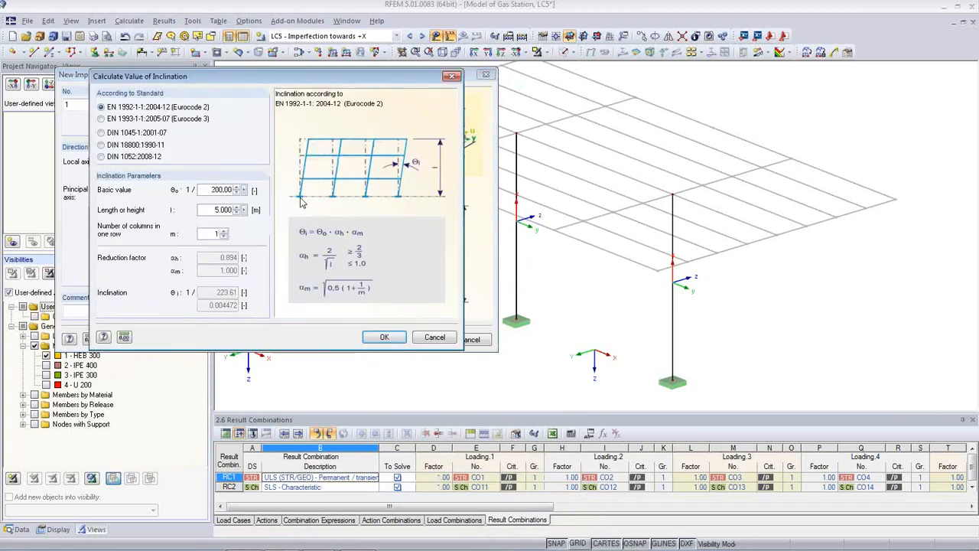
pyautogui.click(102, 119)
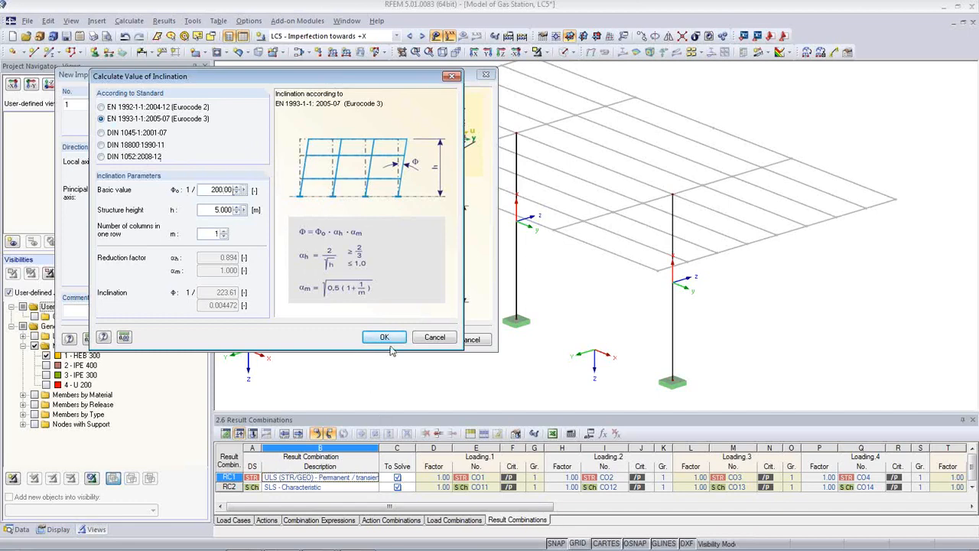
pyautogui.click(433, 338)
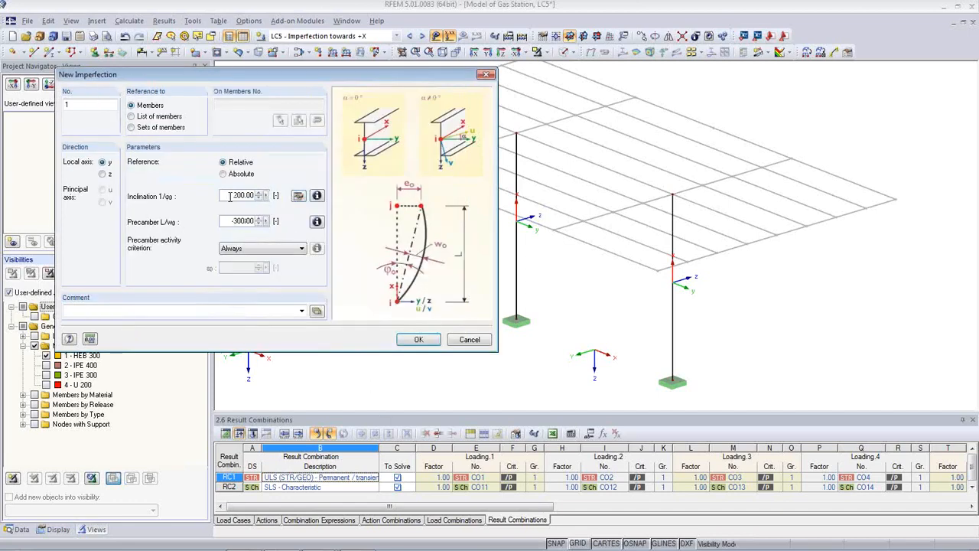
# Apply the LC5 imperfection with inclination 200 and precamber -300 to both HEB 300 columns.
pyautogui.doubleClick(243, 196)
pyautogui.click(419, 339)
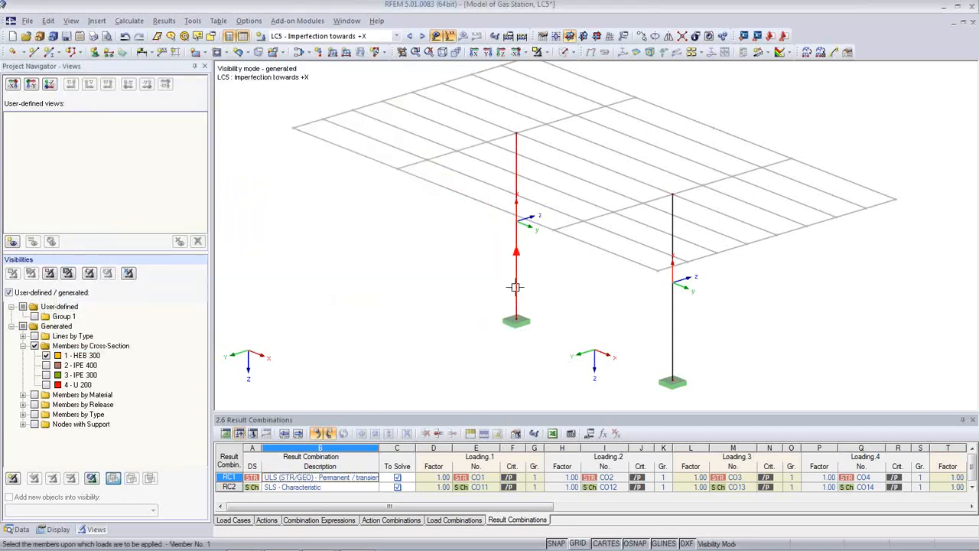
pyautogui.click(518, 289)
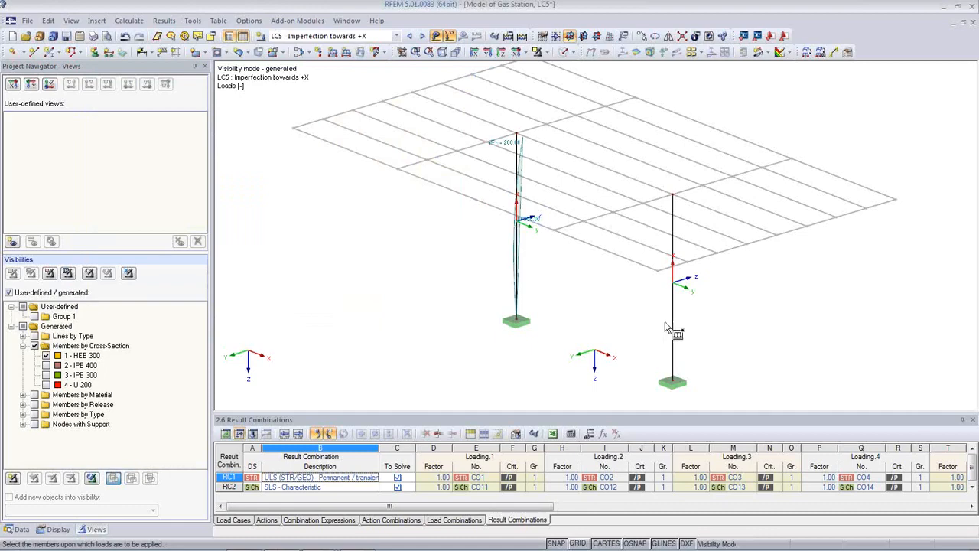
pyautogui.click(671, 331)
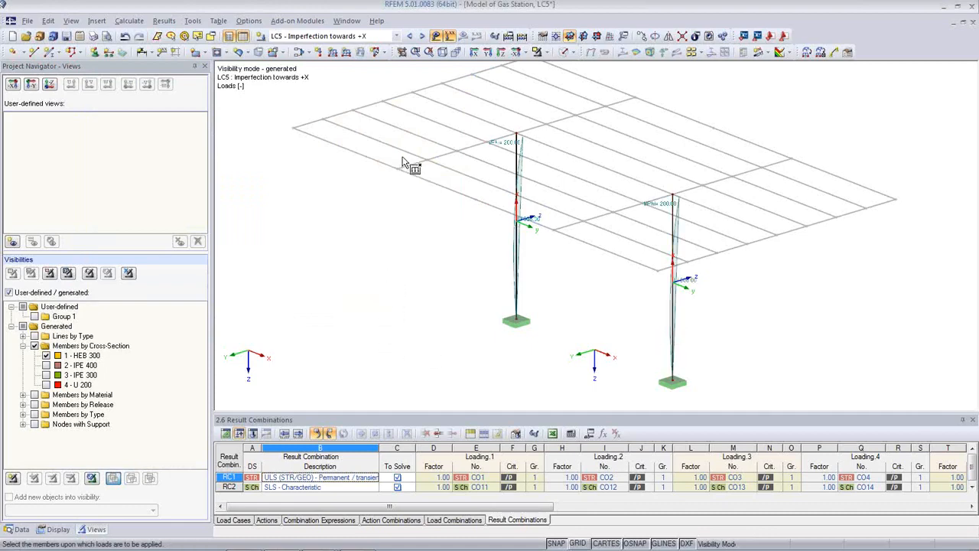
# In LC6 - Imperfection towards -Y, apply an imperfection along local axis z with inclination 200 and precamber -300 to both columns.
pyautogui.click(422, 36)
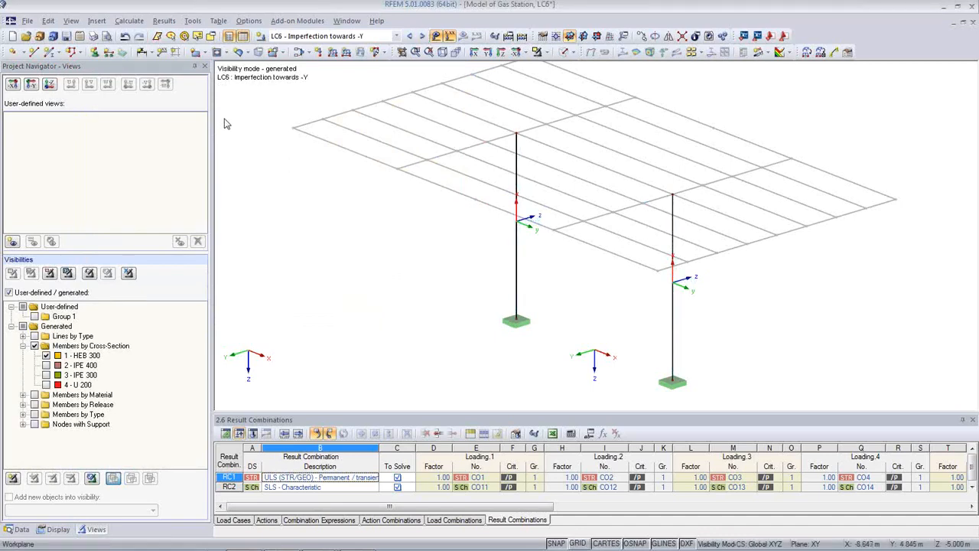
pyautogui.click(375, 51)
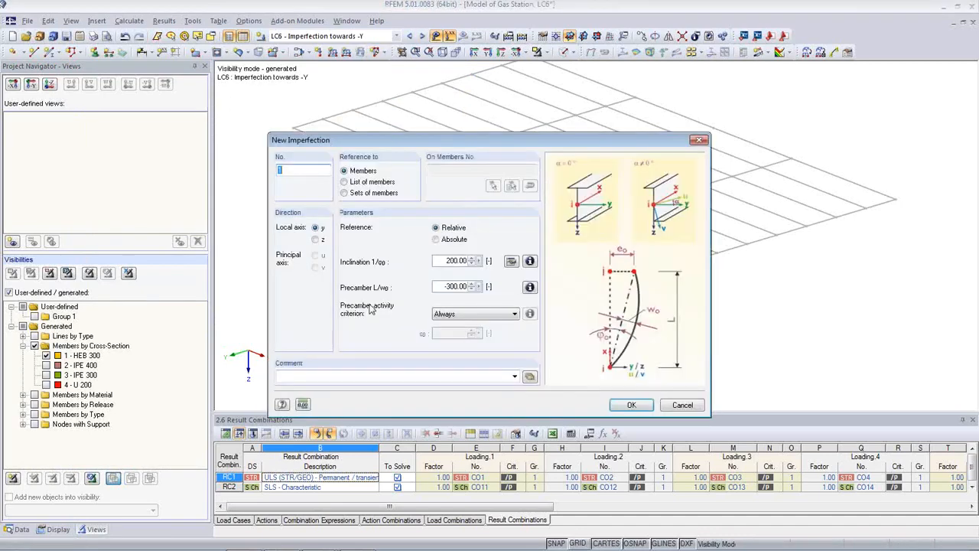
pyautogui.moveTo(481, 146); pyautogui.dragTo(242, 149)
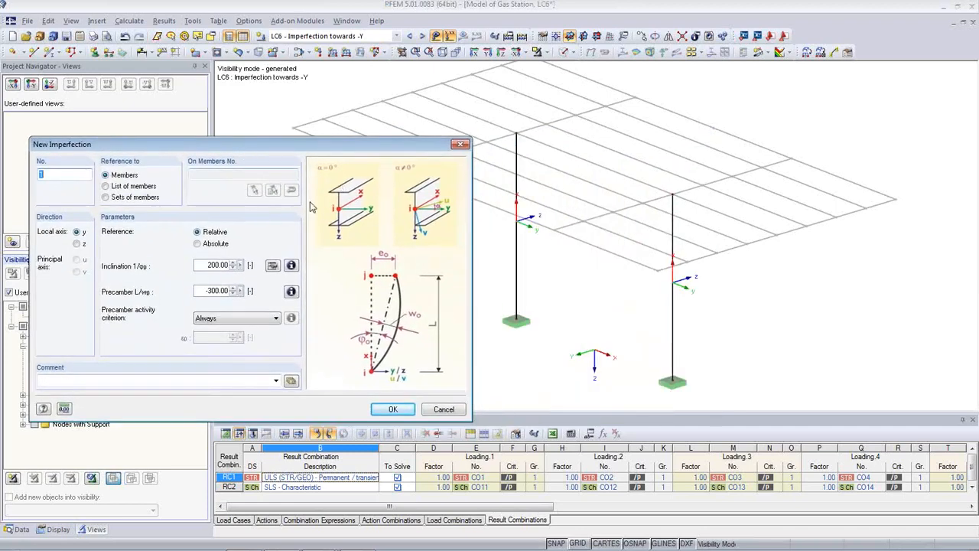
pyautogui.click(76, 244)
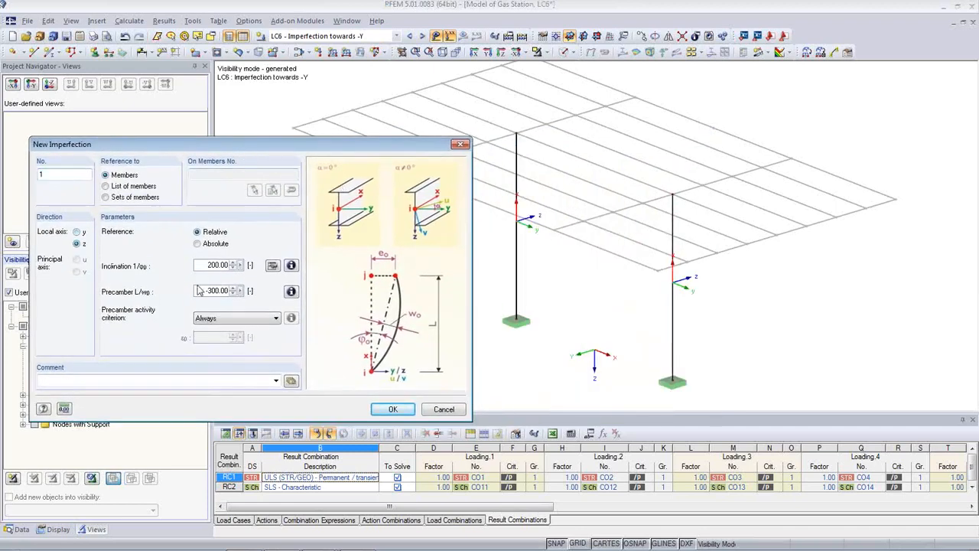
pyautogui.click(394, 409)
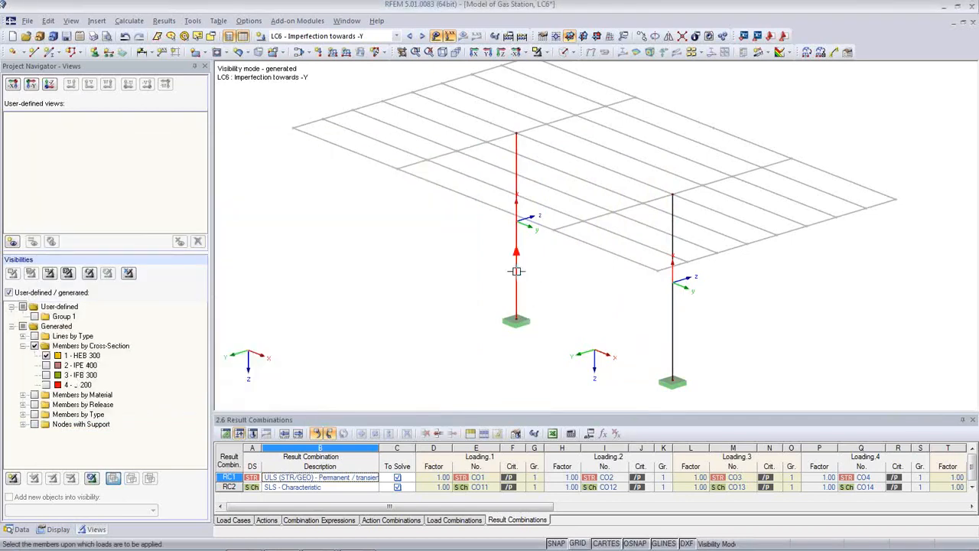
pyautogui.click(519, 283)
pyautogui.click(673, 342)
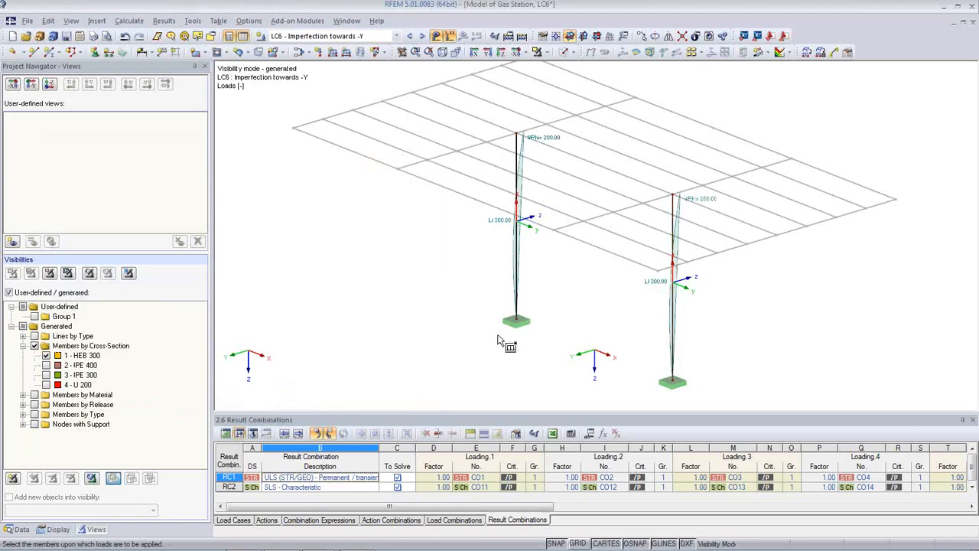
pyautogui.keyDown('ctrl'); pyautogui.moveTo(501, 318); pyautogui.dragTo(385, 275, button='middle'); pyautogui.keyUp('ctrl')
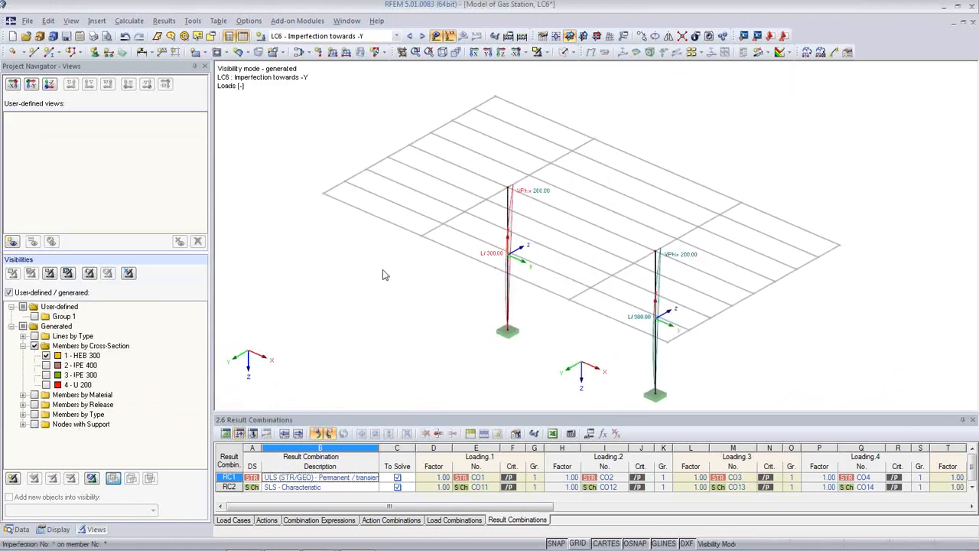
# Save the model and calculate all results.
pyautogui.click(65, 35)
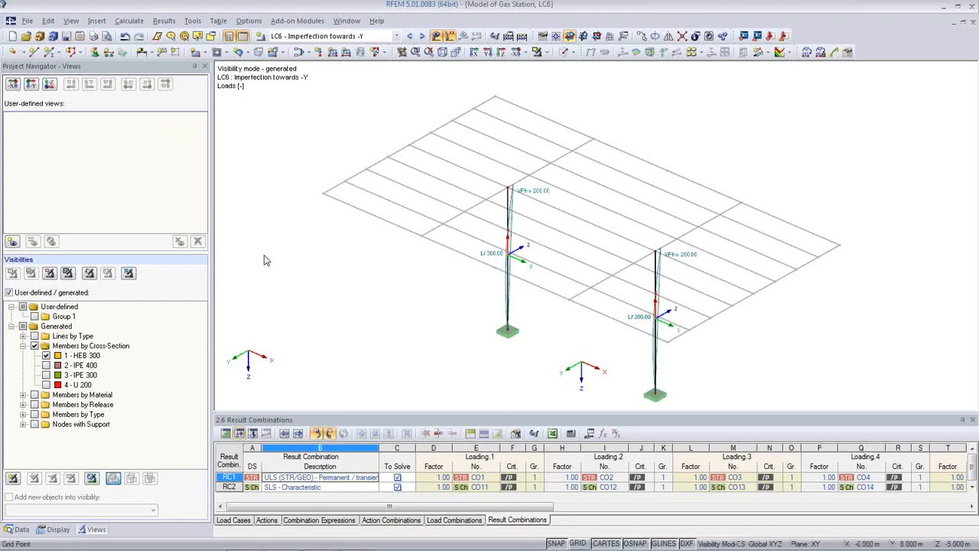
pyautogui.click(130, 20)
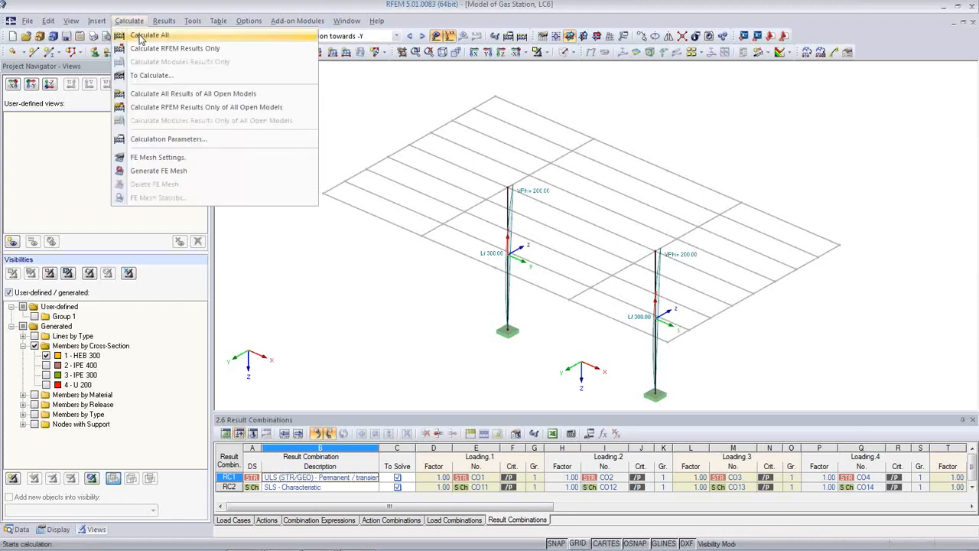
pyautogui.click(140, 35)
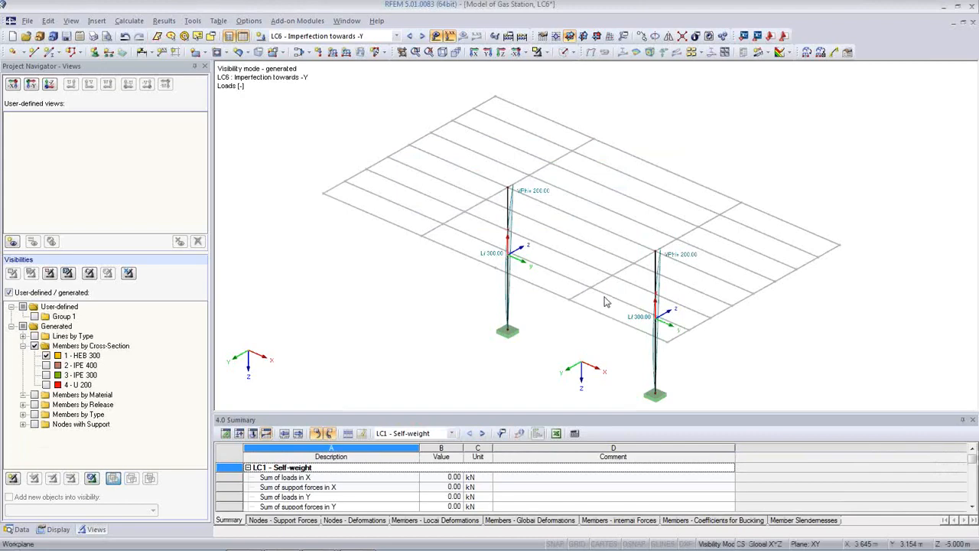
# Switch to load case LC1 - Self-weight and cancel the visibility filter to show the whole model.
pyautogui.click(396, 36)
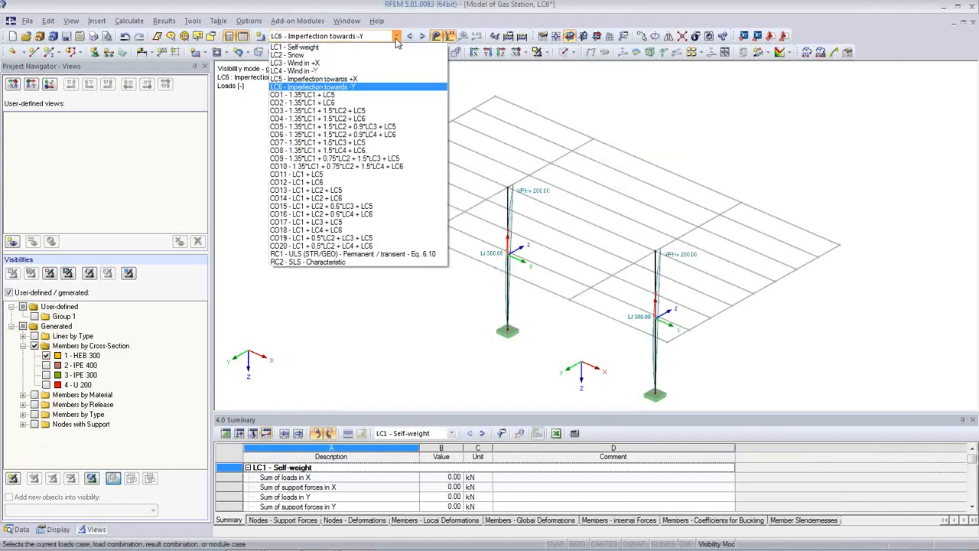
pyautogui.click(306, 48)
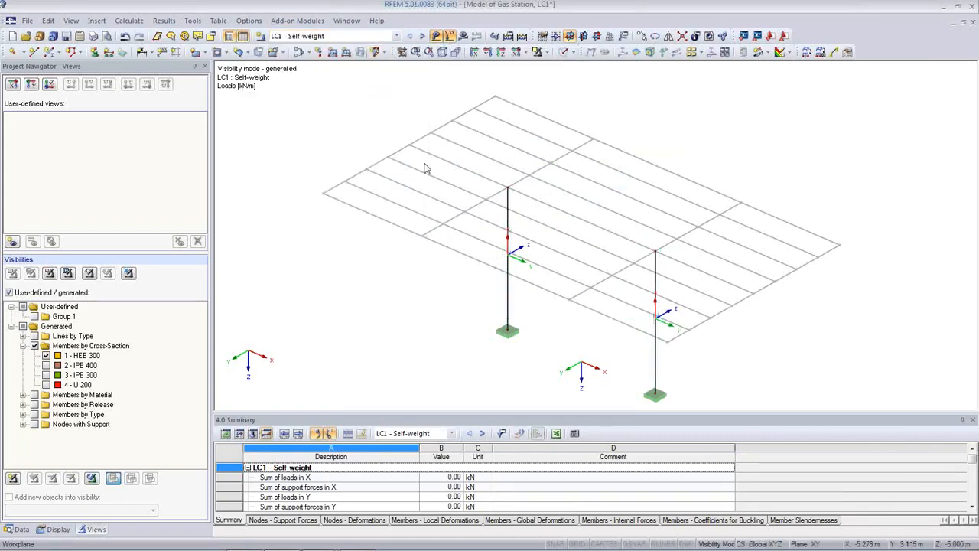
pyautogui.click(129, 275)
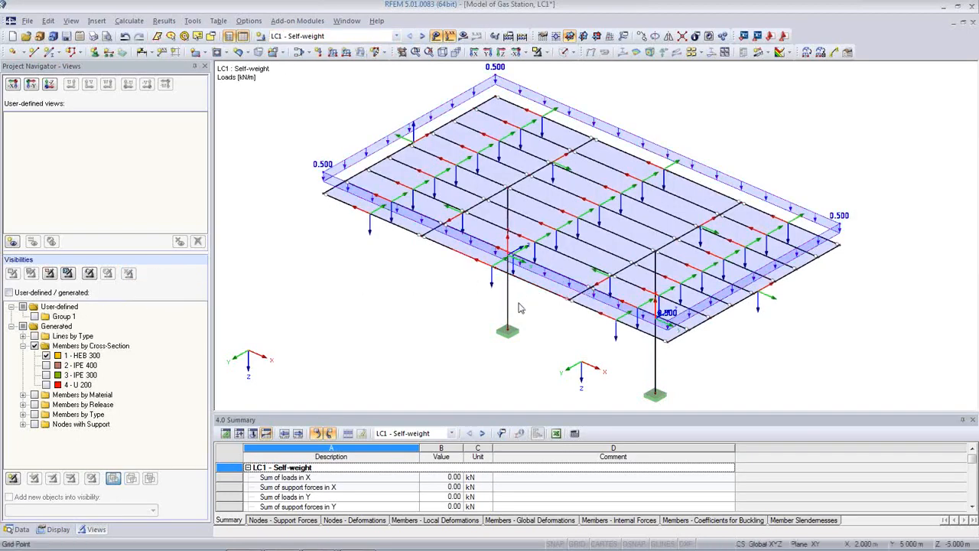
# Hide the member axis systems x,y,z and switch off the load display in the model.
pyautogui.click(55, 530)
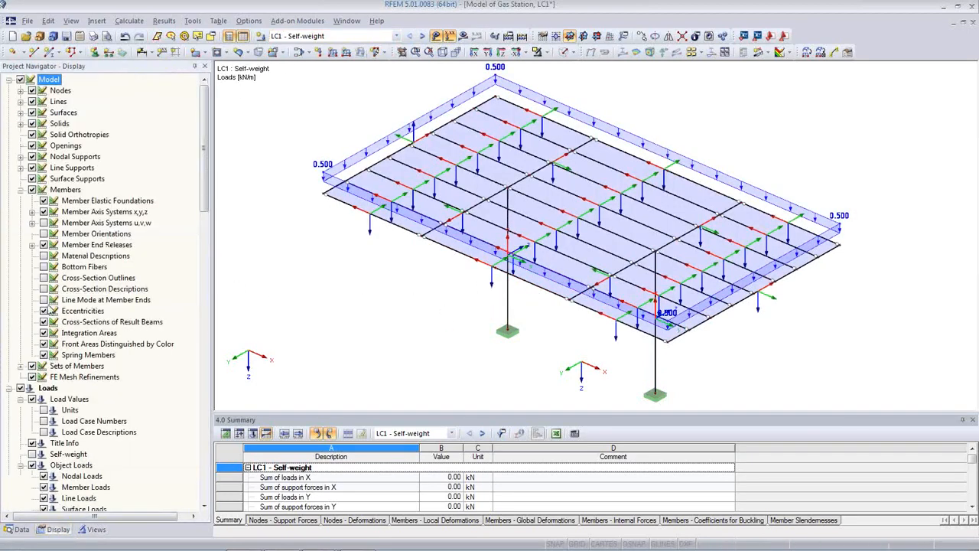
pyautogui.click(44, 244)
pyautogui.click(44, 211)
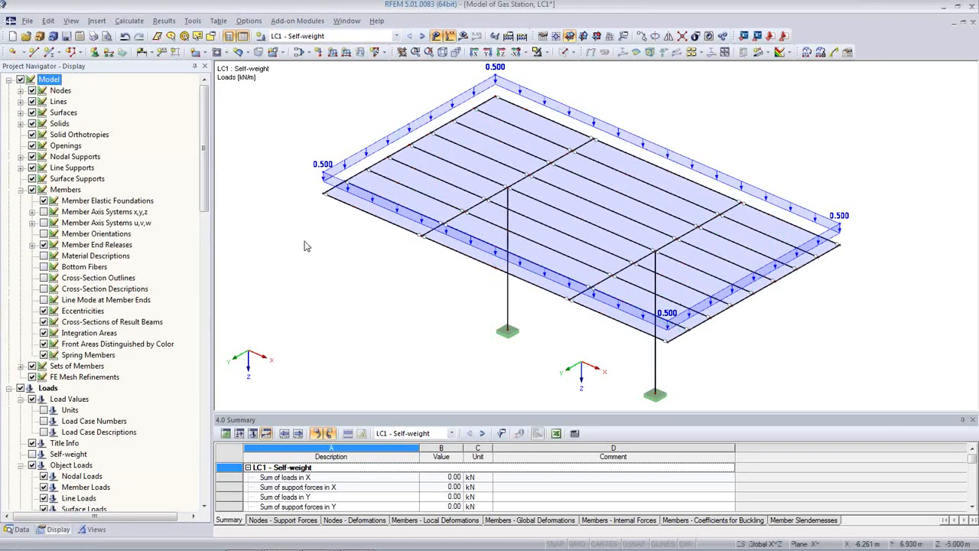
pyautogui.click(434, 39)
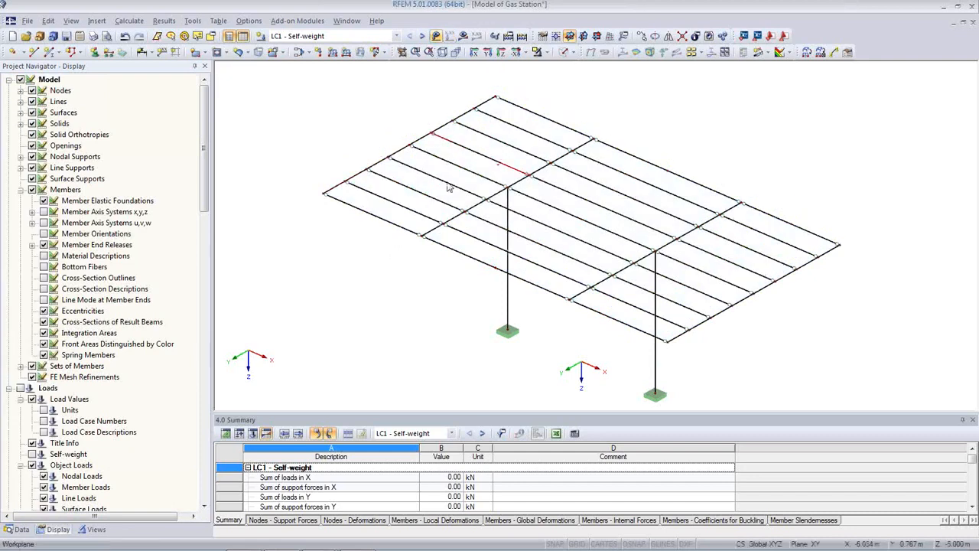
pyautogui.moveTo(448, 187)
pyautogui.keyDown('ctrl'); pyautogui.mouseDown(button='middle')
pyautogui.moveTo(454, 219)
pyautogui.moveTo(456, 183)
pyautogui.mouseUp(button='middle'); pyautogui.keyUp('ctrl')
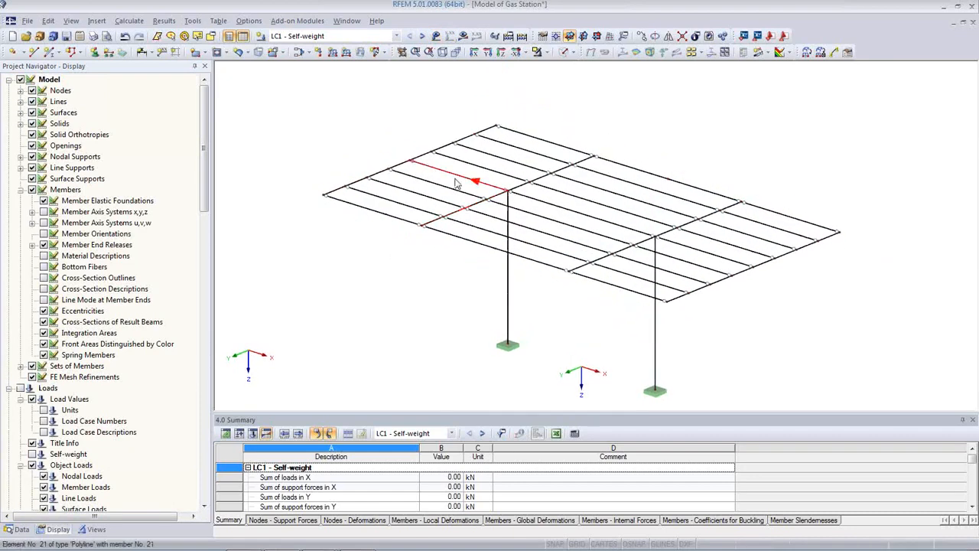
# Display the global deformations u for LC1 - Self-weight and animate the deformed structure.
pyautogui.click(463, 36)
pyautogui.keyDown('ctrl'); pyautogui.moveTo(508, 297); pyautogui.dragTo(313, 244, button='middle'); pyautogui.keyUp('ctrl')
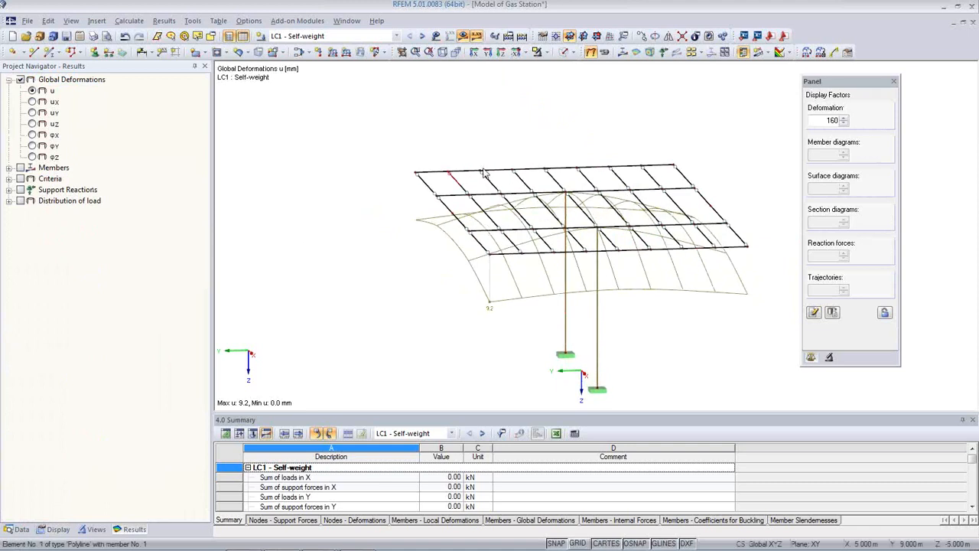
pyautogui.click(605, 53)
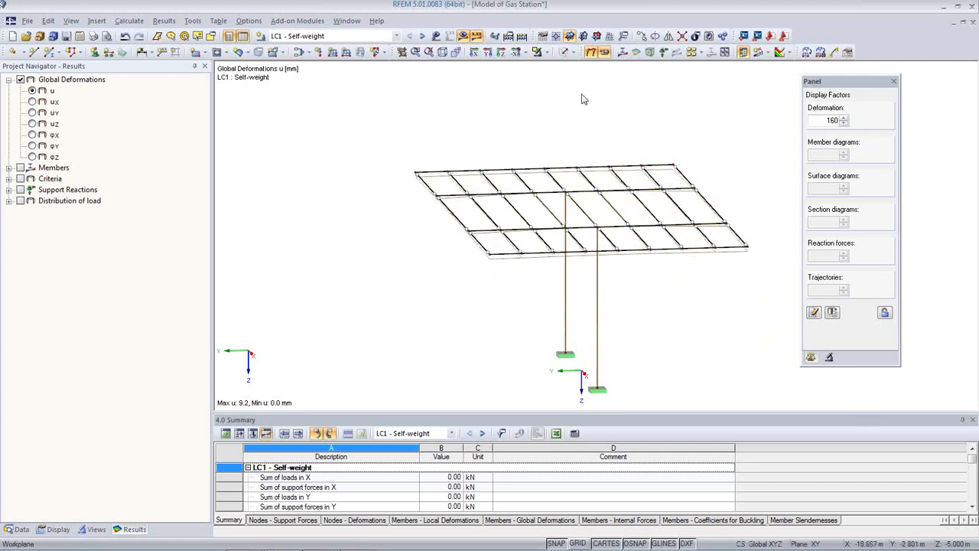
# Switch the results to member internal forces and compare the Mz and My diagrams for LC1, ending on My.
pyautogui.click(622, 52)
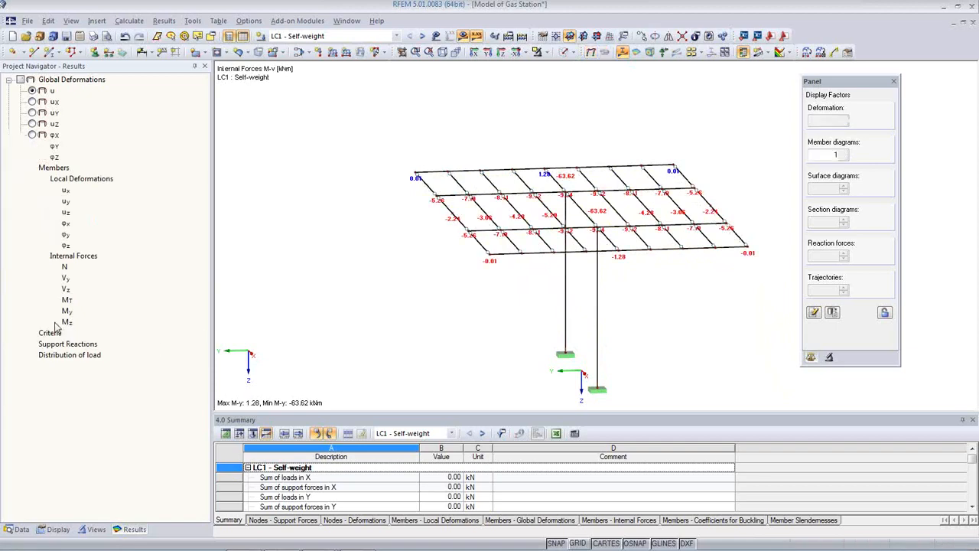
pyautogui.keyDown('ctrl'); pyautogui.moveTo(445, 318); pyautogui.dragTo(656, 297, button='middle'); pyautogui.keyUp('ctrl')
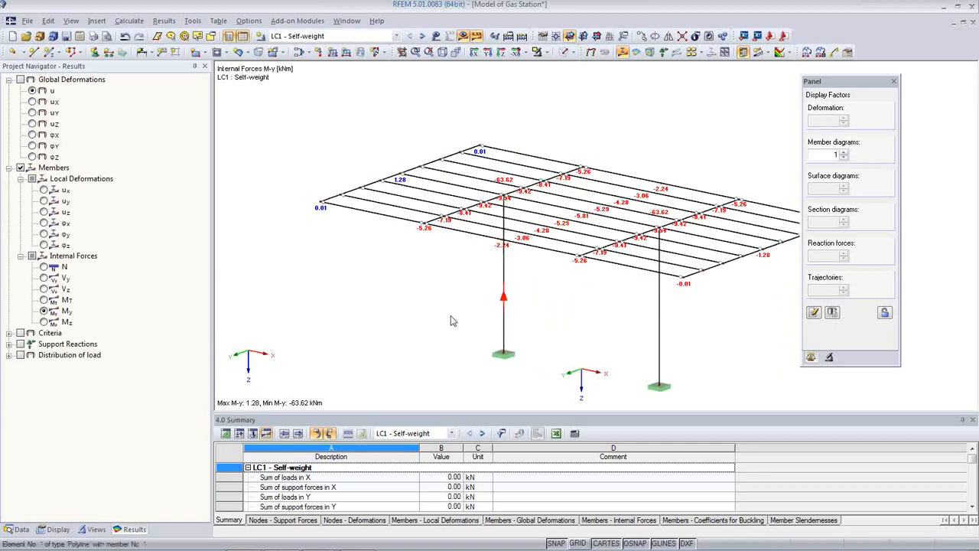
pyautogui.click(44, 321)
pyautogui.click(44, 311)
pyautogui.keyDown('ctrl'); pyautogui.moveTo(511, 298); pyautogui.dragTo(424, 298, button='middle'); pyautogui.keyUp('ctrl')
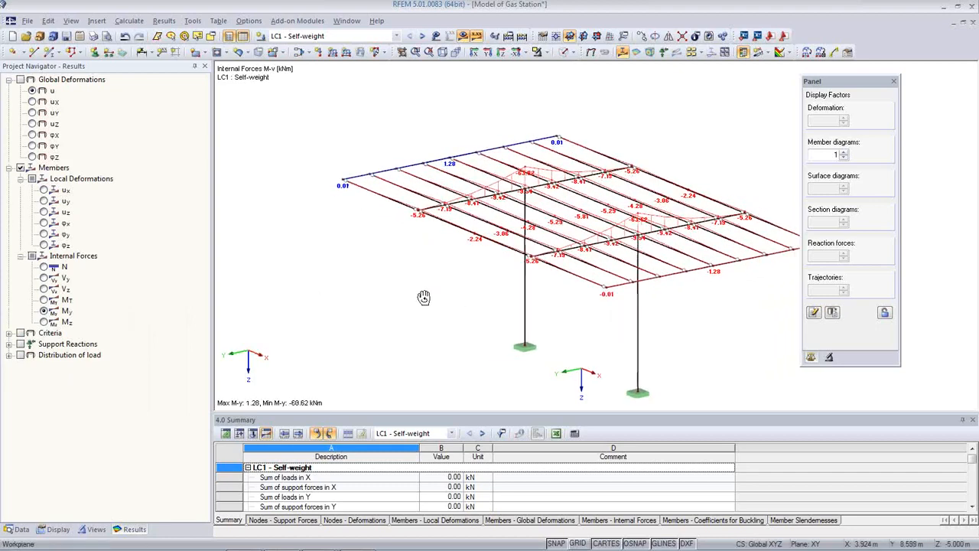
pyautogui.scroll(5, 562, 218)
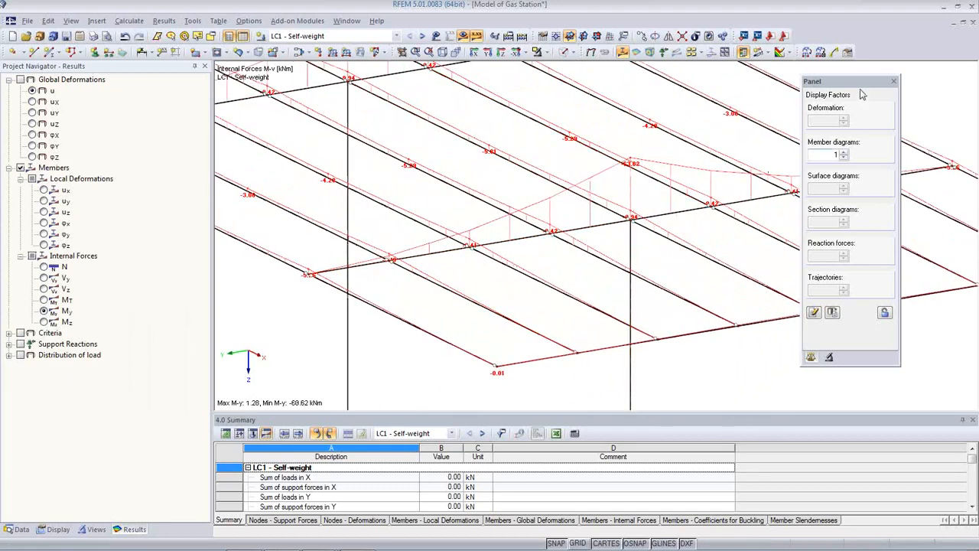
# Move the display factors panel aside and hide the result values to examine the My diagram on the main girders.
pyautogui.moveTo(892, 74); pyautogui.dragTo(948, 45)
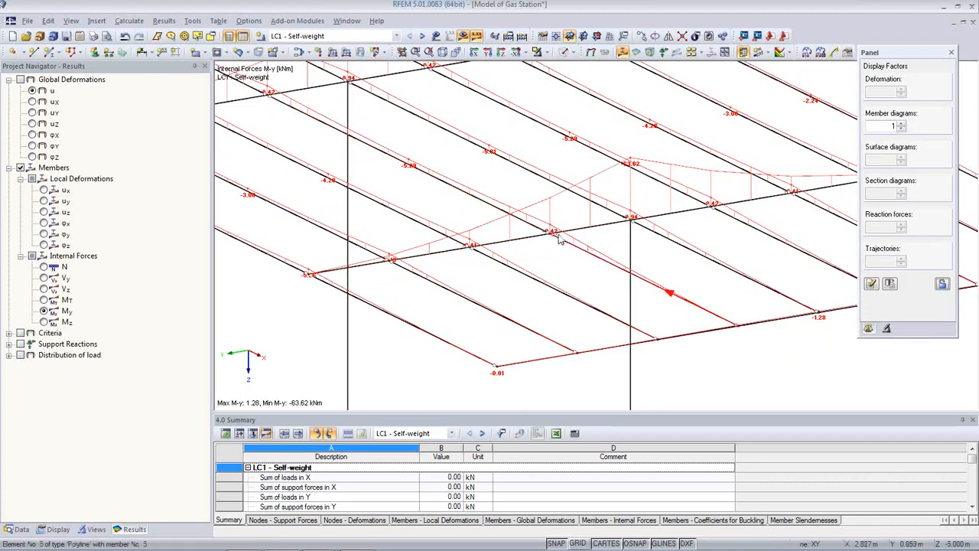
pyautogui.click(475, 36)
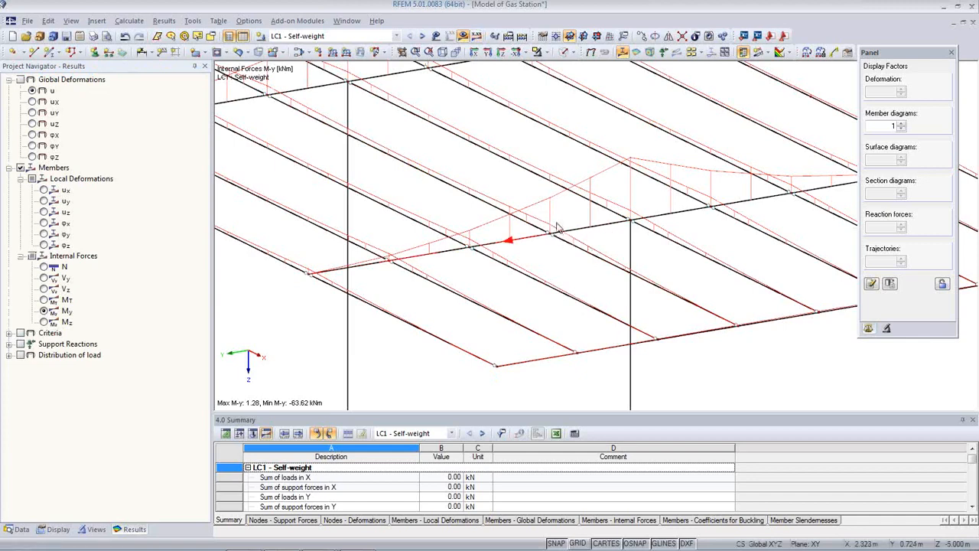
pyautogui.scroll(1, 561, 247)
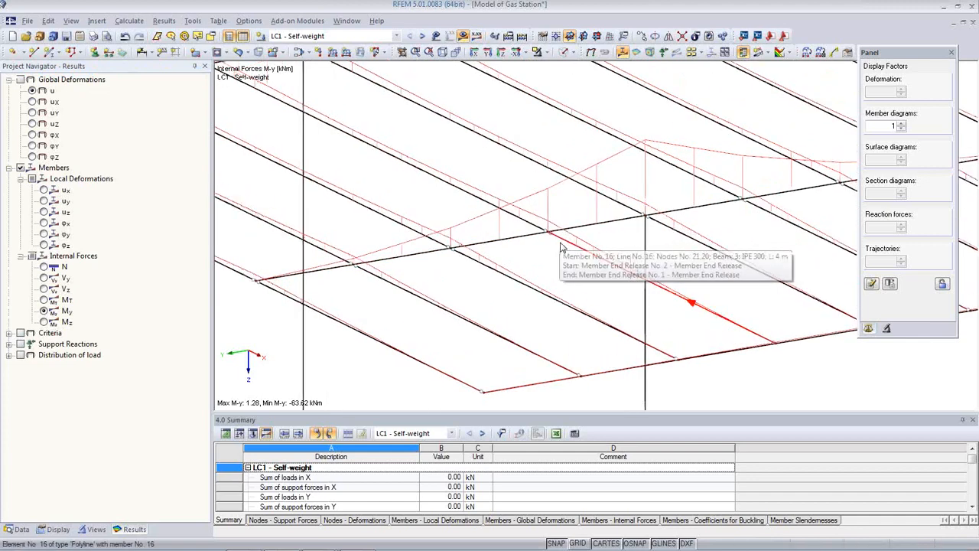
pyautogui.scroll(1, 561, 247)
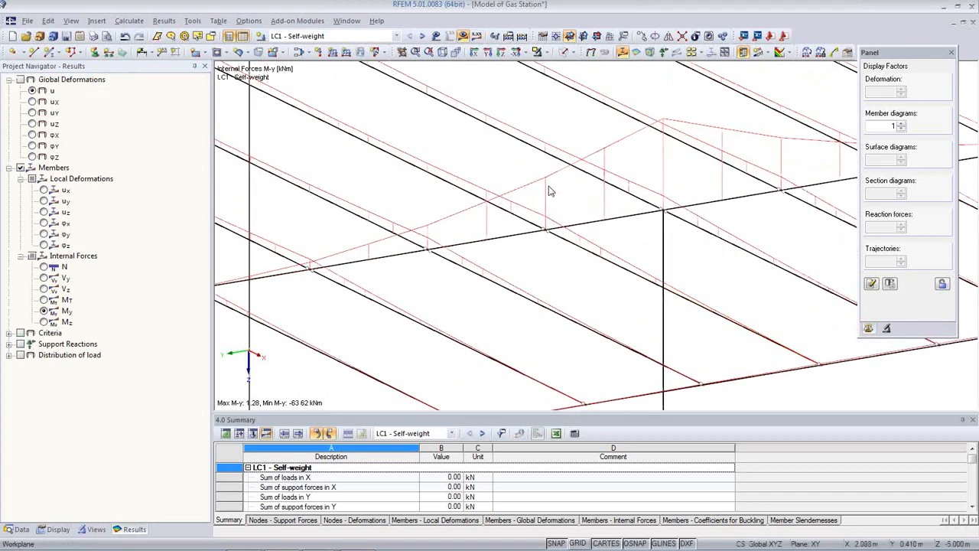
# Display the torsional moments MT for LC1 and examine their distribution on the roof's edge members.
pyautogui.click(44, 300)
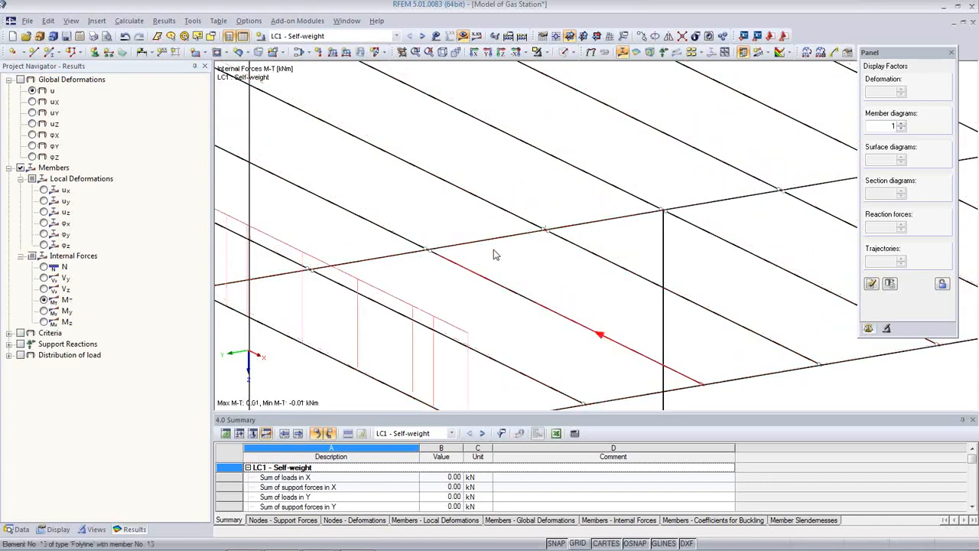
pyautogui.scroll(-3, 549, 246)
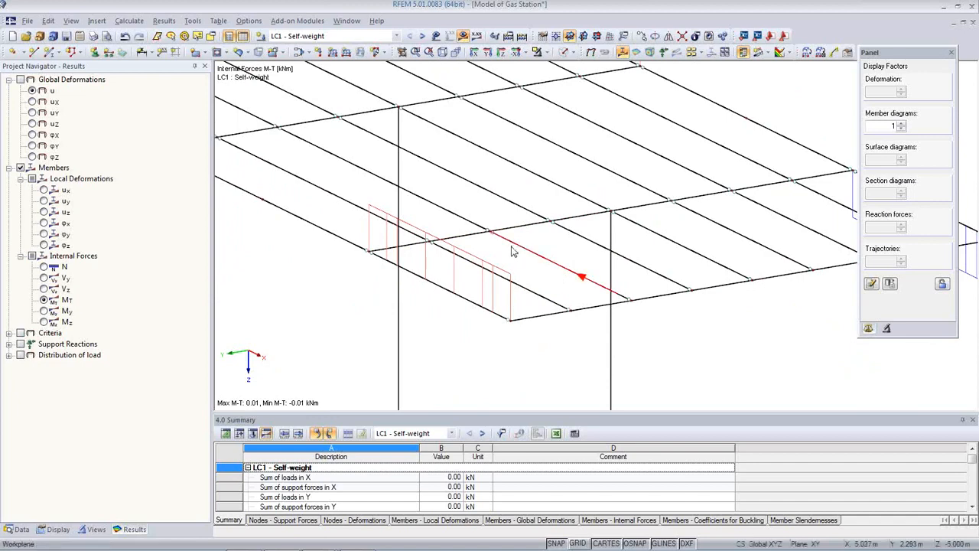
pyautogui.scroll(2, 514, 250)
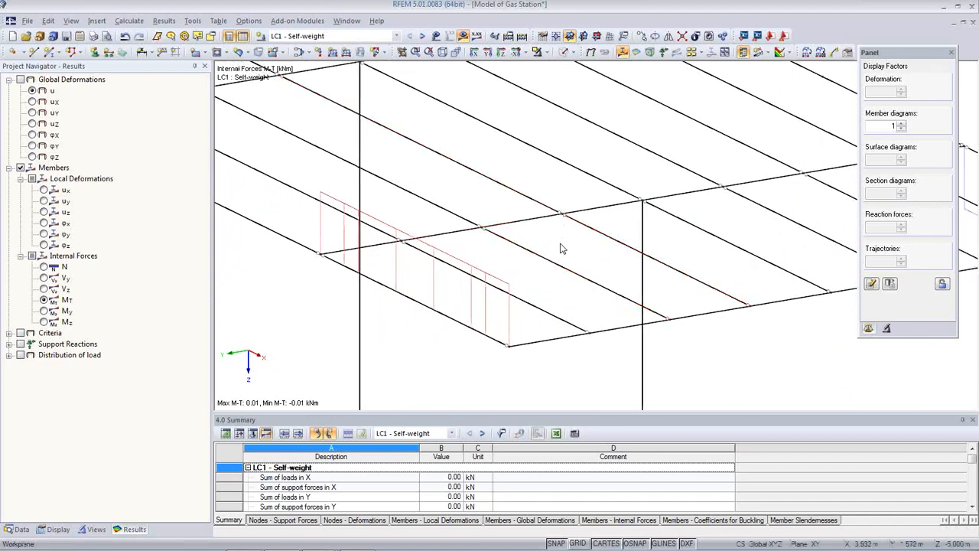
pyautogui.moveTo(560, 266); pyautogui.dragTo(589, 311, button='middle')
pyautogui.scroll(-1, 588, 308)
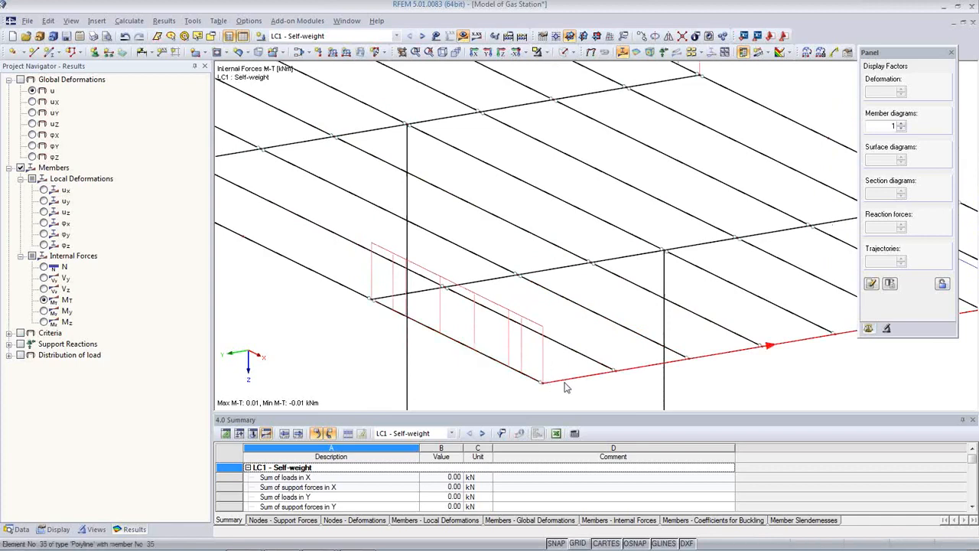
pyautogui.scroll(-2, 539, 344)
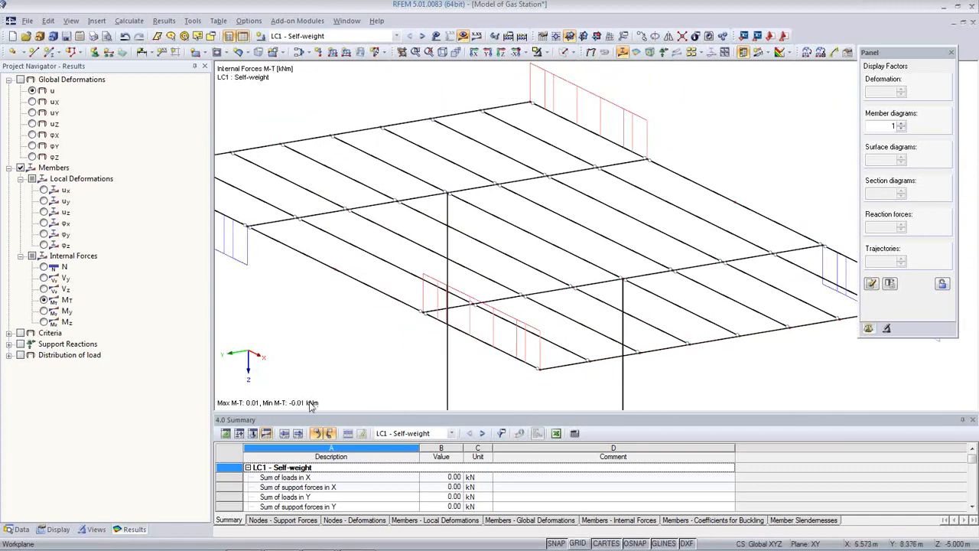
pyautogui.scroll(-3, 629, 260)
pyautogui.moveTo(756, 298); pyautogui.dragTo(725, 260, button='middle')
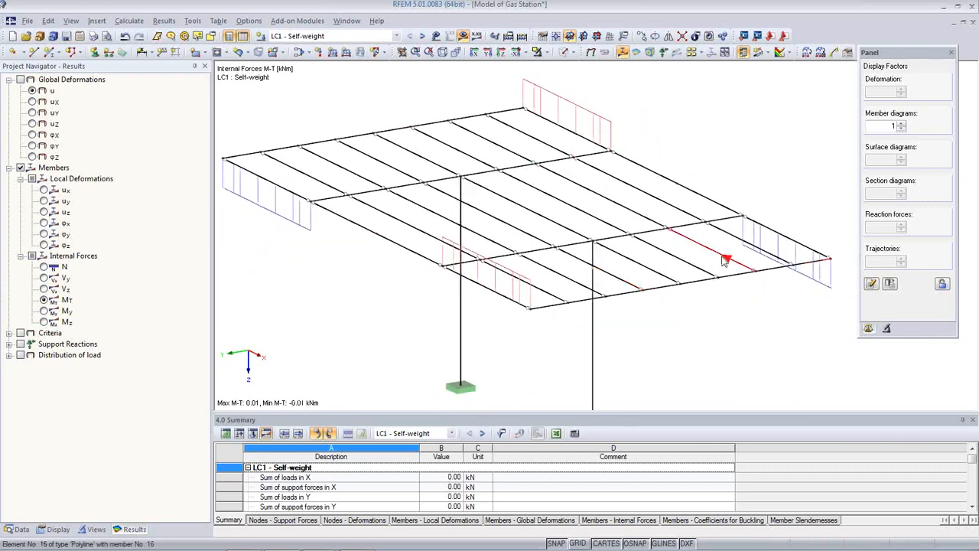
# Display the axial forces N for LC1 and show the result values on the diagrams.
pyautogui.click(43, 266)
pyautogui.moveTo(470, 295); pyautogui.dragTo(470, 247, button='middle')
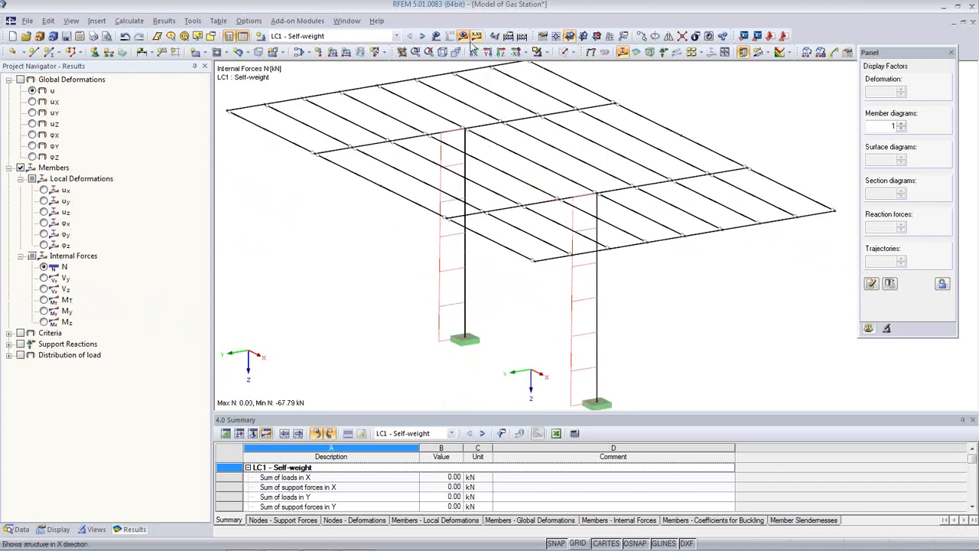
pyautogui.click(474, 38)
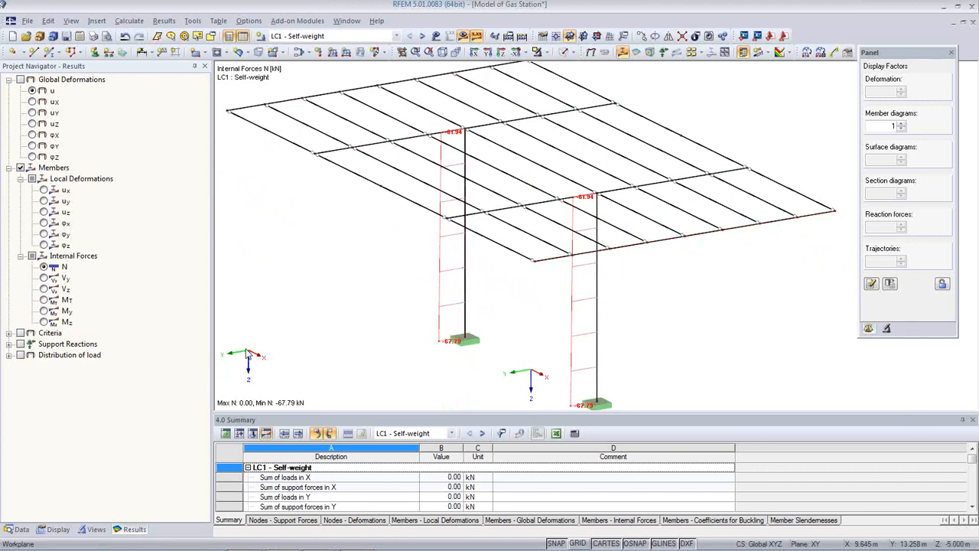
pyautogui.scroll(-2, 442, 285)
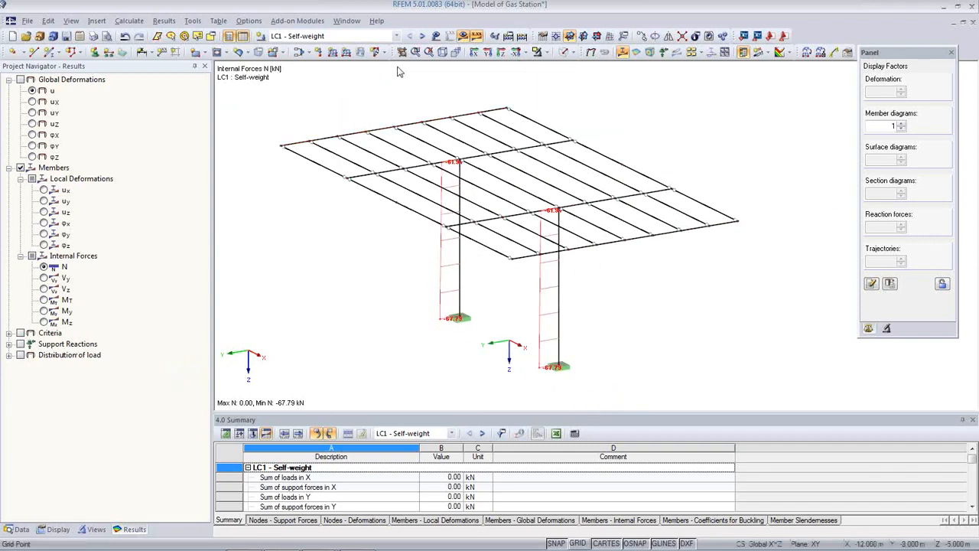
# View the axial forces N for combination CO11, stepping back through CO10 to CO9.
pyautogui.click(396, 36)
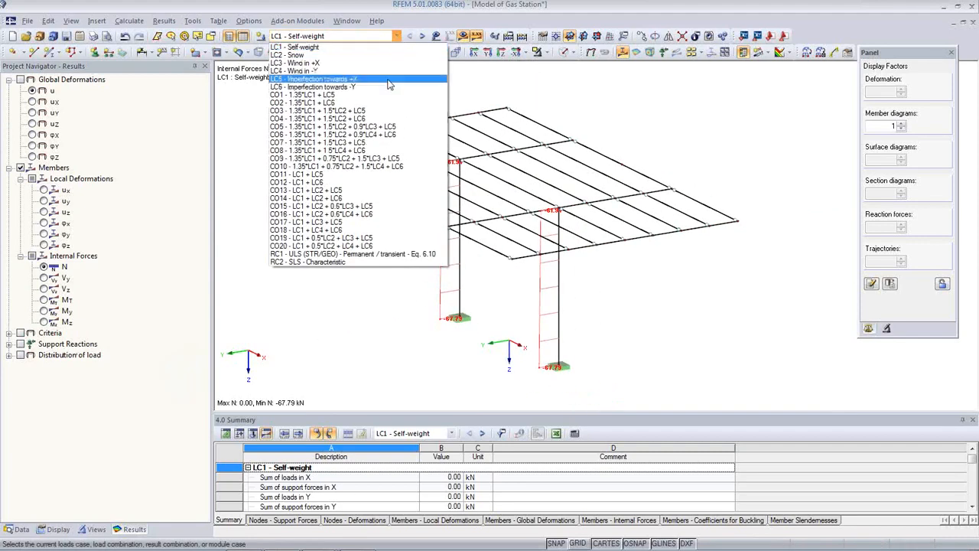
pyautogui.click(366, 175)
pyautogui.click(410, 38)
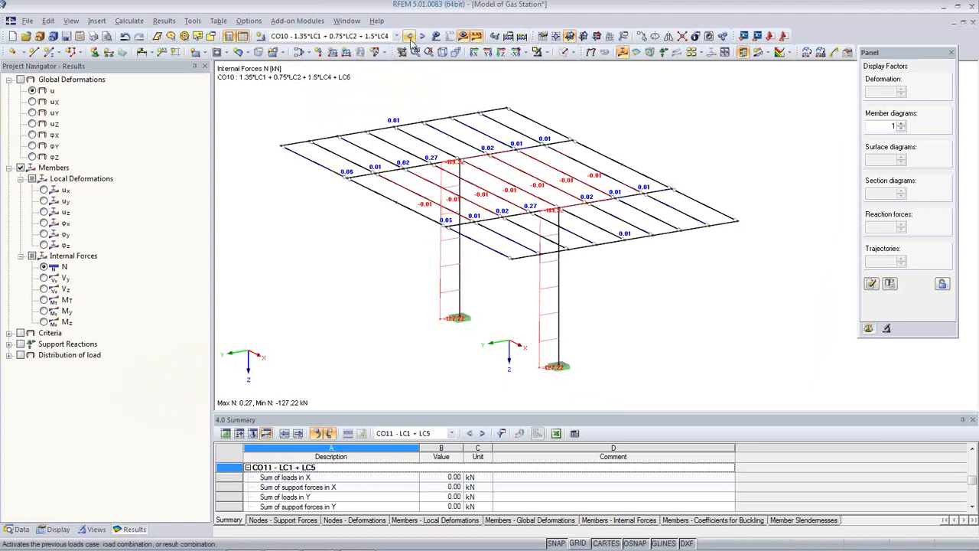
pyautogui.click(410, 38)
# Display the bending moments My and step through the load combinations from CO9 to CO14.
pyautogui.click(43, 311)
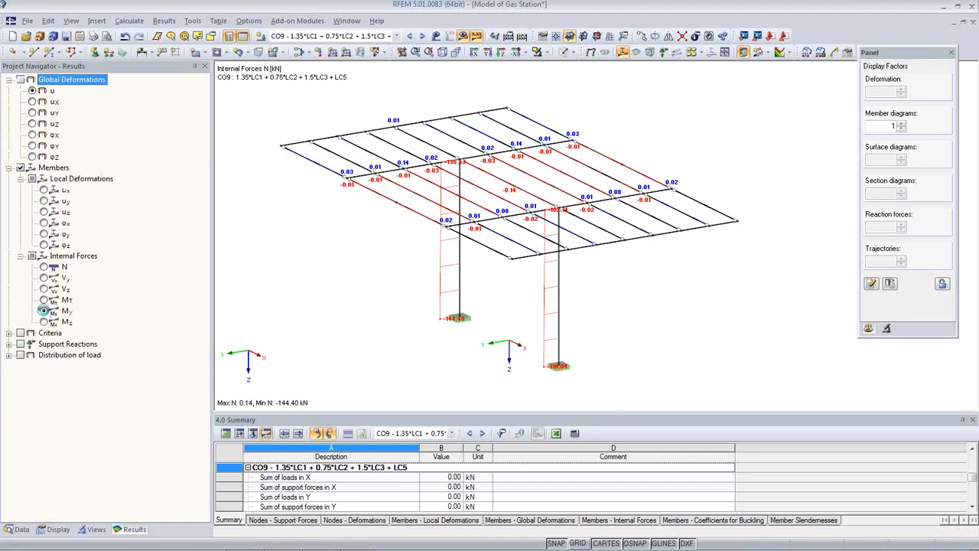
pyautogui.click(422, 37)
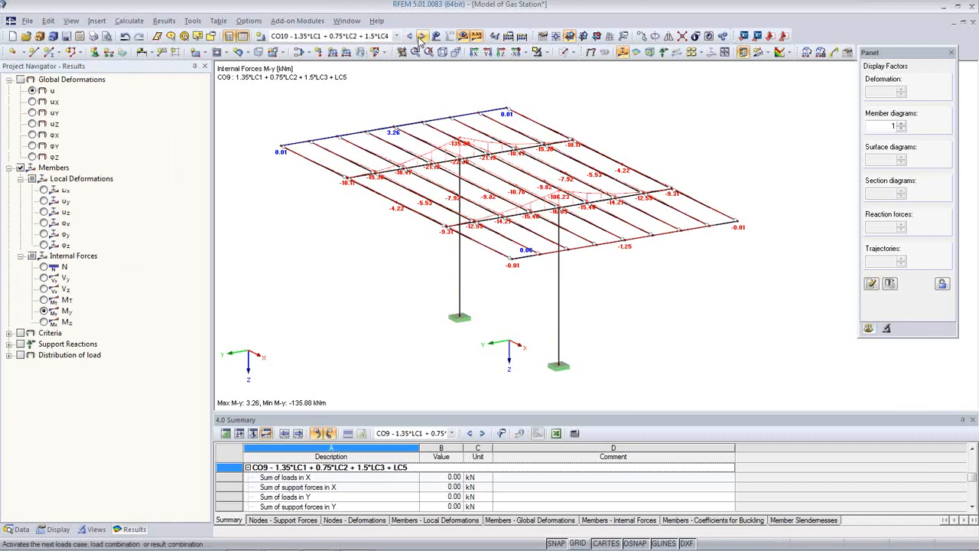
pyautogui.click(421, 37)
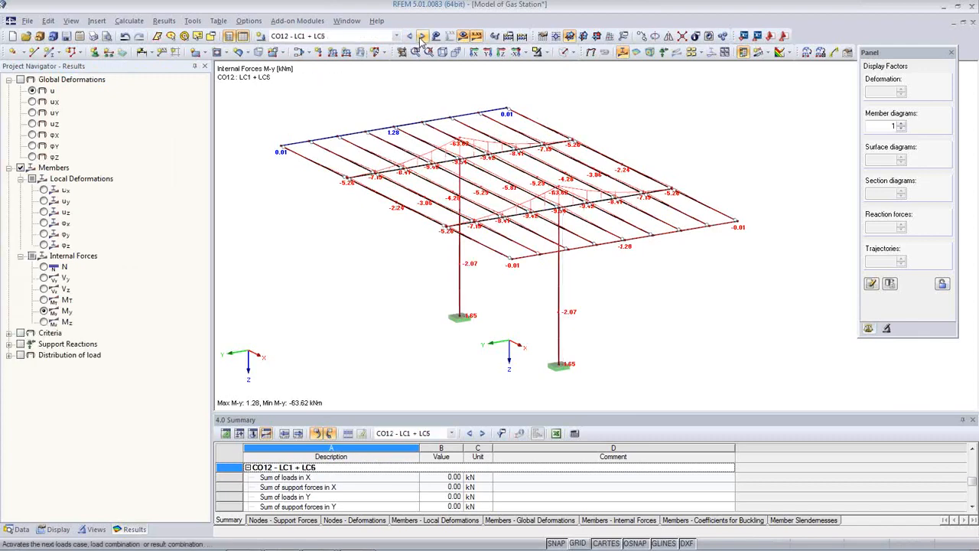
pyautogui.click(422, 38)
pyautogui.click(421, 37)
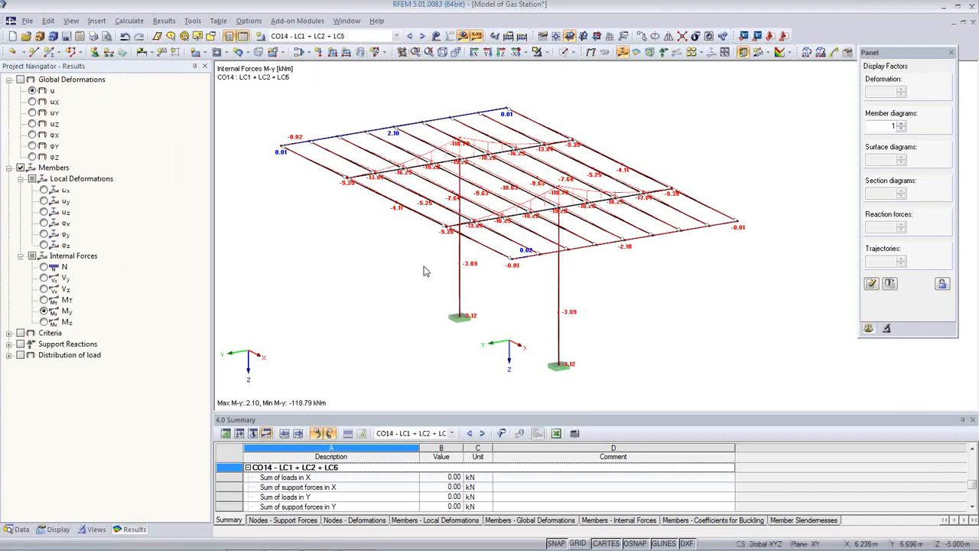
# Review the Mz diagrams for combinations CO14 to CO17, and return to CO16 to display its axial forces N.
pyautogui.click(44, 323)
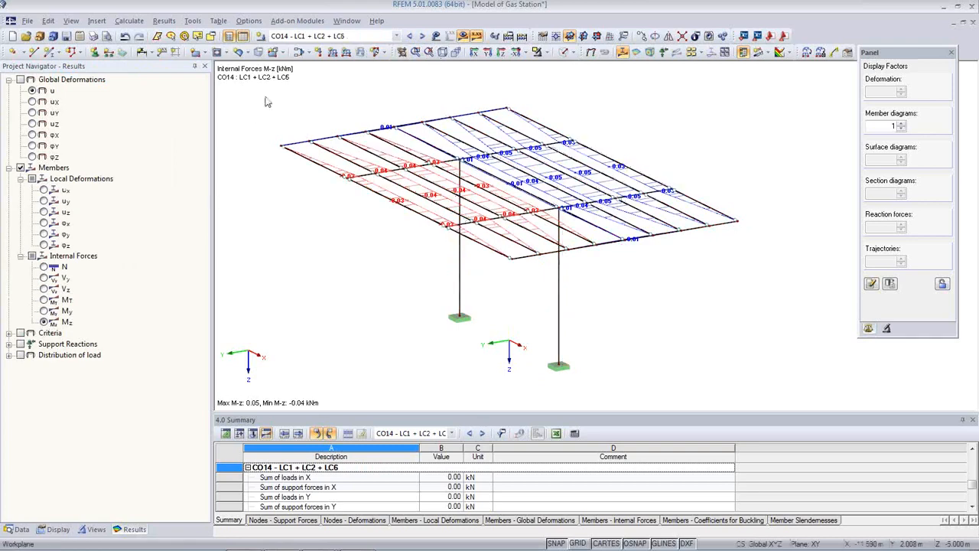
pyautogui.click(421, 38)
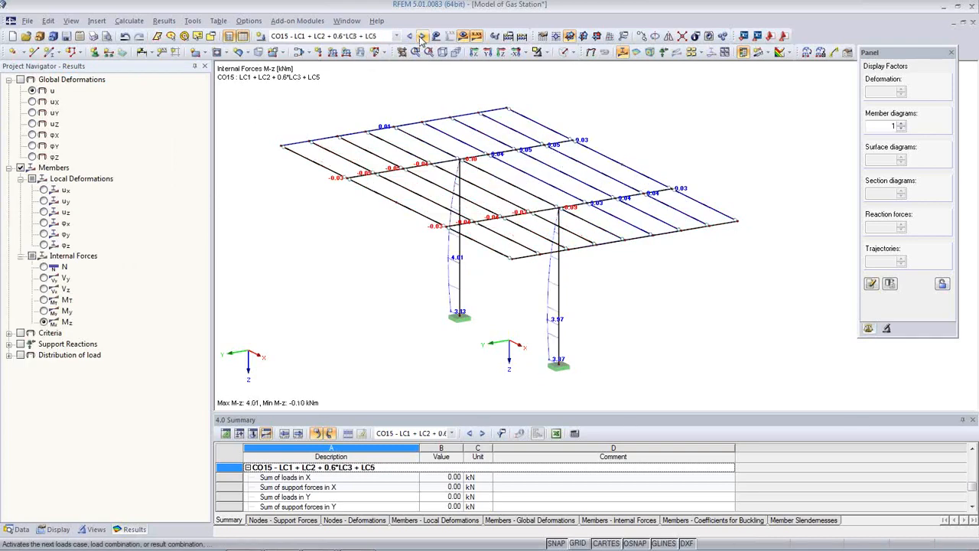
pyautogui.click(422, 38)
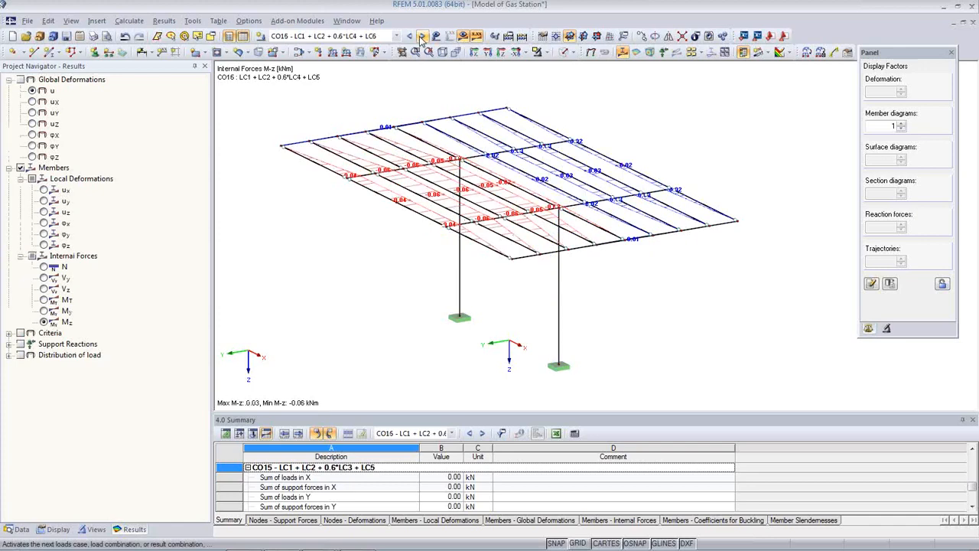
pyautogui.click(420, 37)
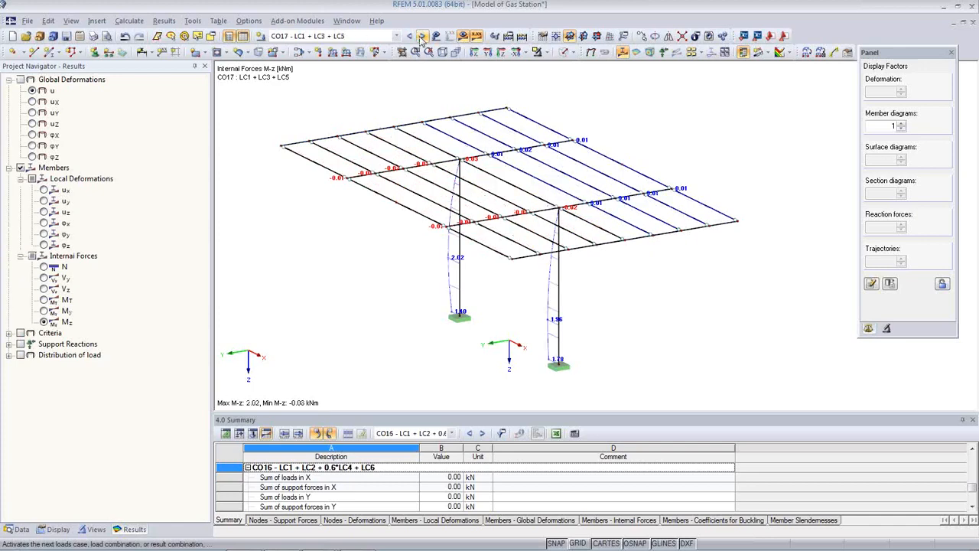
pyautogui.click(412, 39)
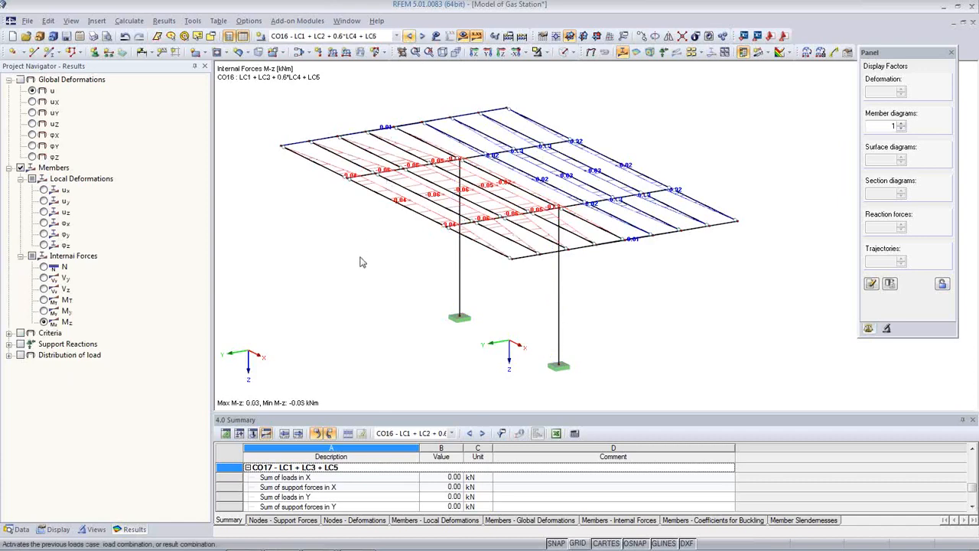
pyautogui.click(43, 266)
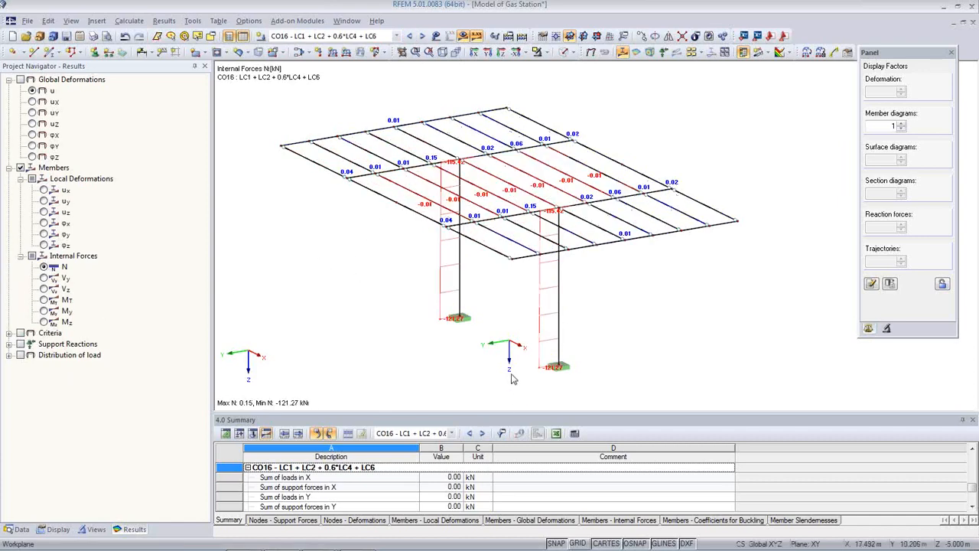
# Open the RF-STEEL EC3 add-on module for the design of the steel members from the project data.
pyautogui.click(18, 529)
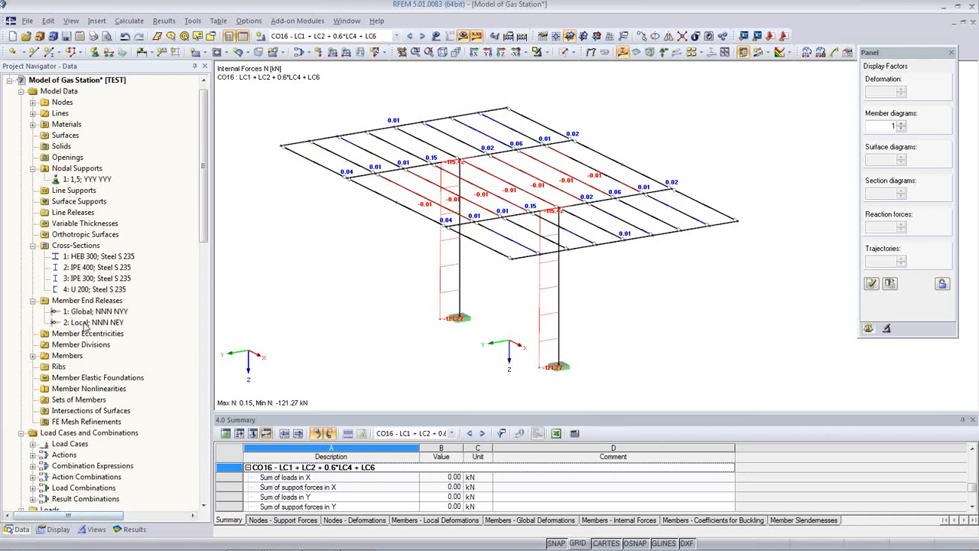
pyautogui.scroll(-10, 87, 326)
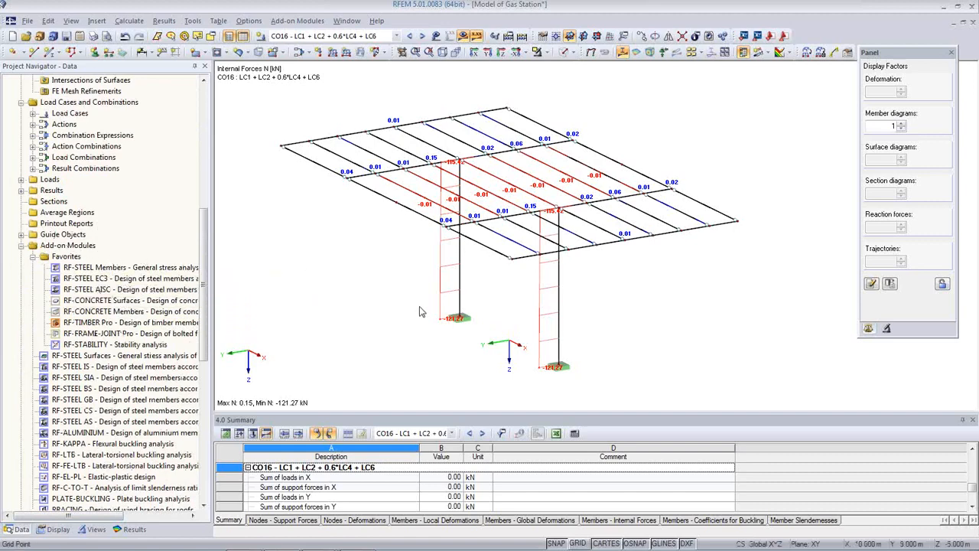
pyautogui.moveTo(397, 315); pyautogui.dragTo(394, 326, button='middle')
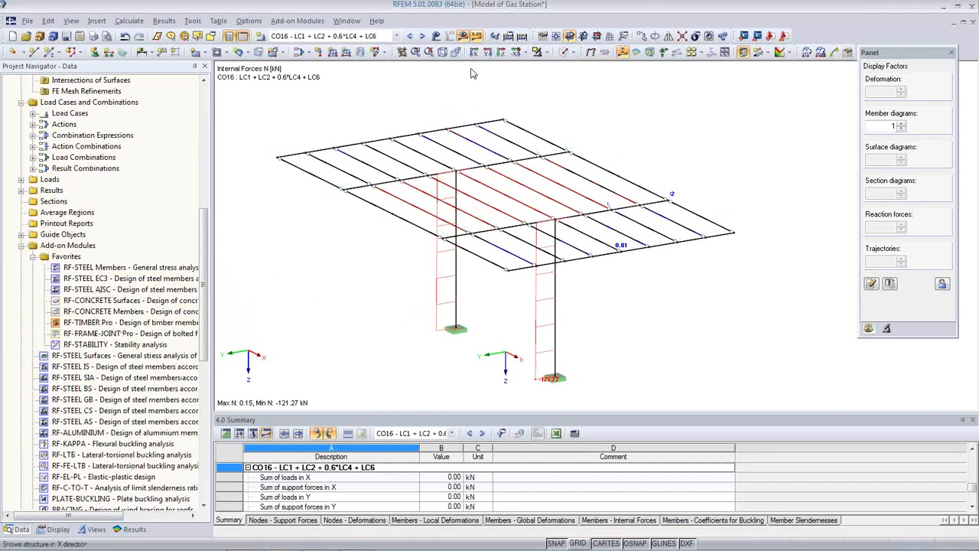
pyautogui.doubleClick(89, 277)
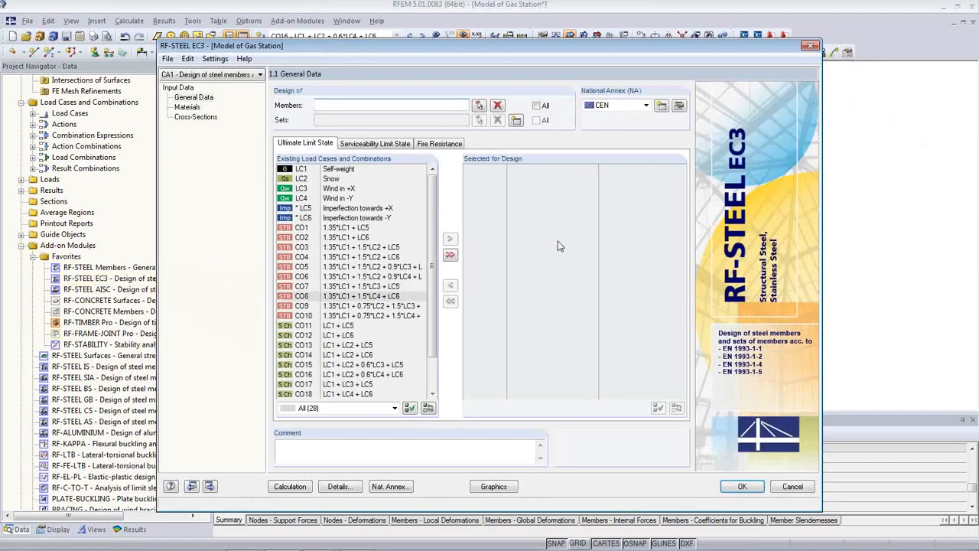
pyautogui.moveTo(482, 47); pyautogui.dragTo(453, 32)
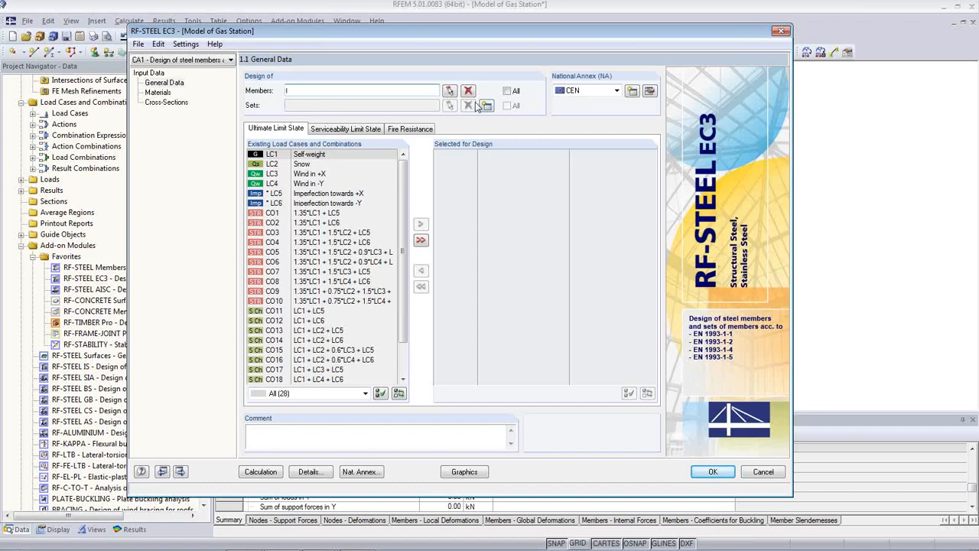
# Select all members for design and add result combination RC1 to the ultimate limit state design.
pyautogui.click(506, 90)
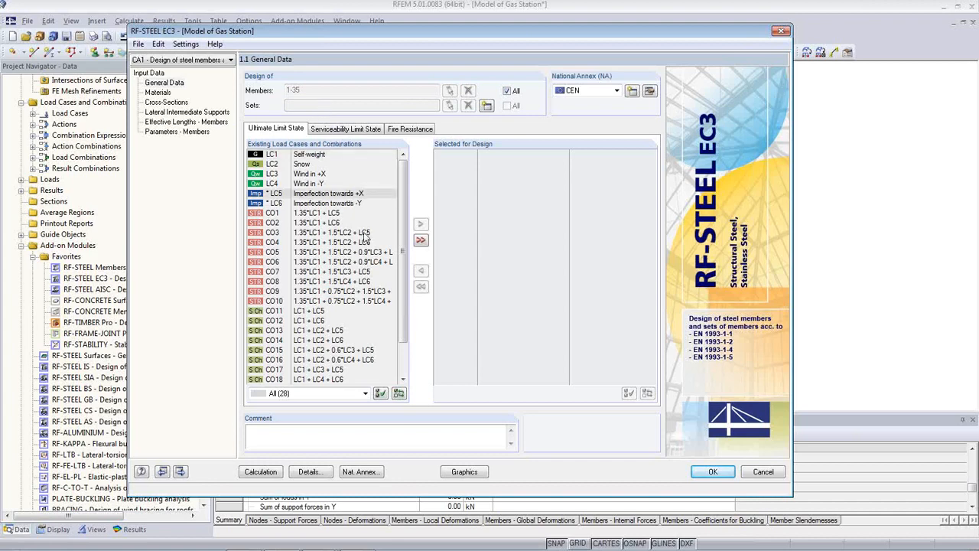
pyautogui.scroll(-2, 412, 349)
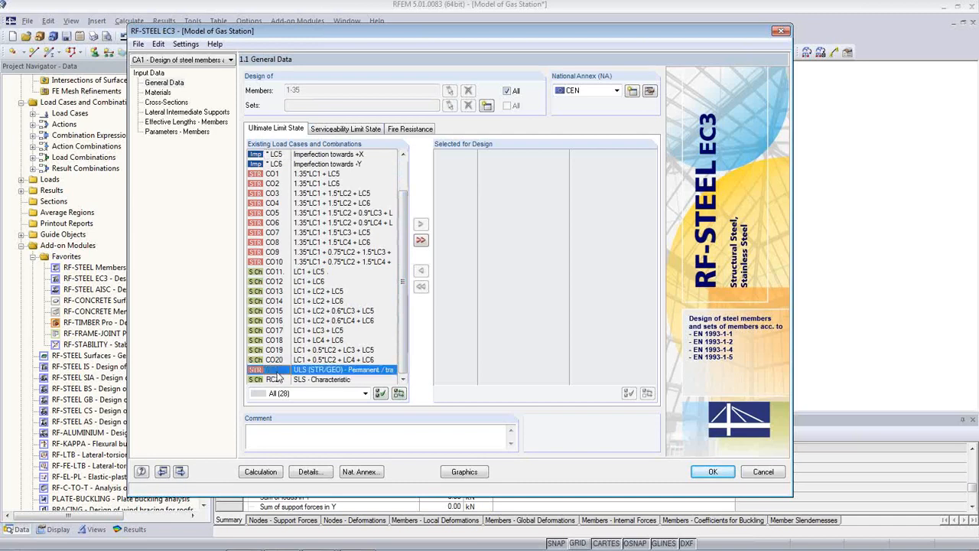
pyautogui.doubleClick(273, 370)
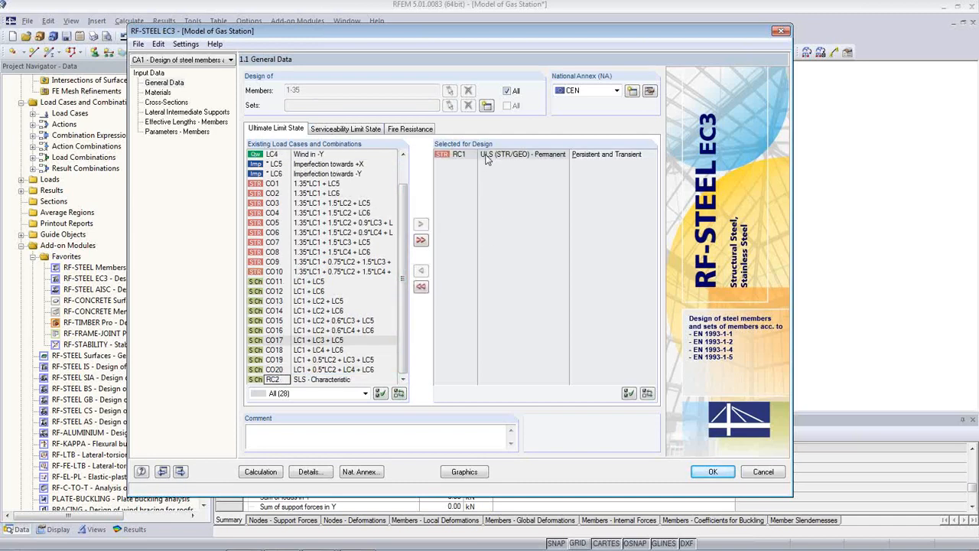
# Keep CEN as the National Annex and review the fire resistance, serviceability and material input data.
pyautogui.click(618, 91)
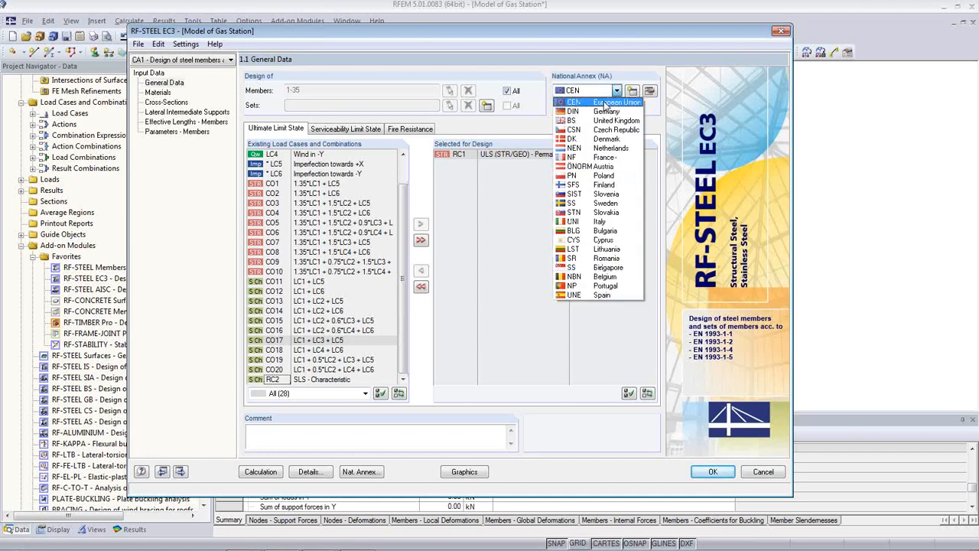
pyautogui.click(604, 103)
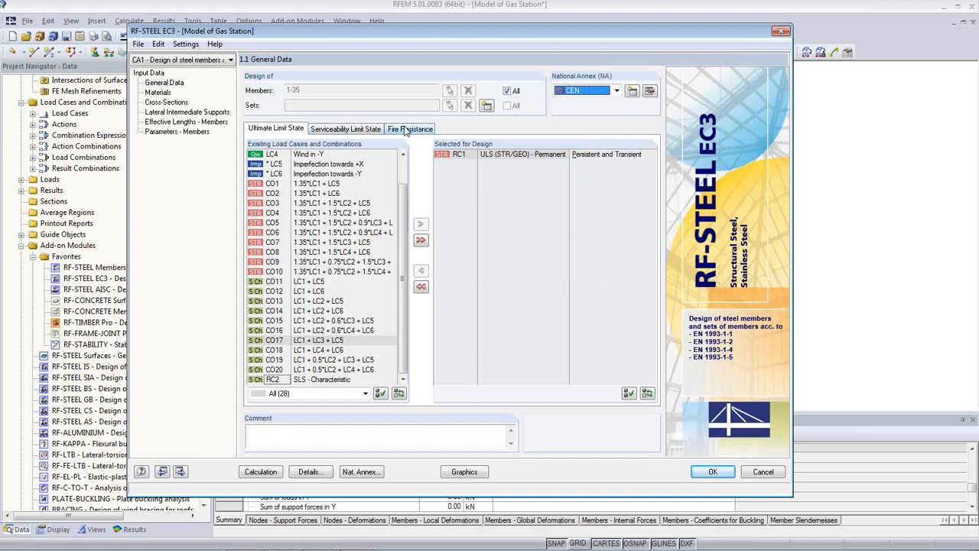
pyautogui.click(407, 129)
pyautogui.click(348, 130)
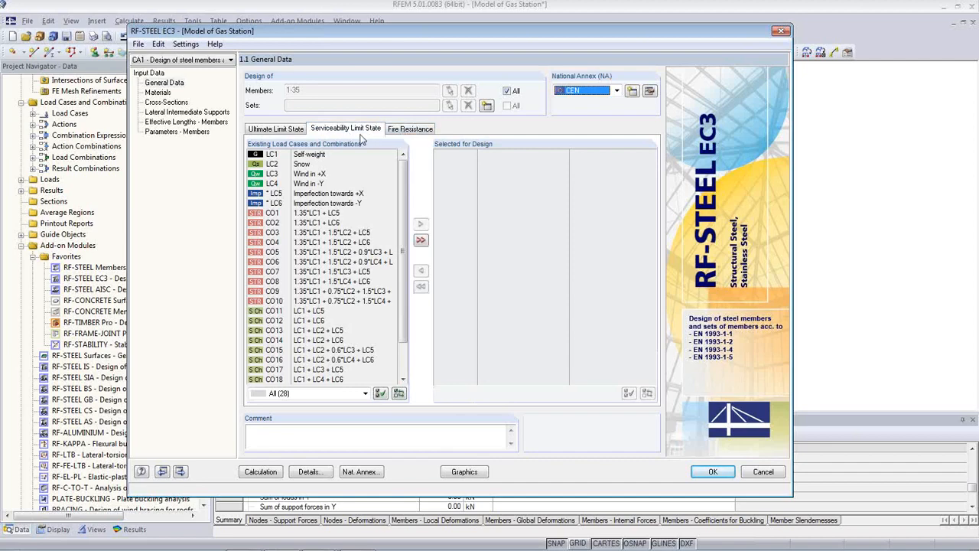
pyautogui.click(404, 131)
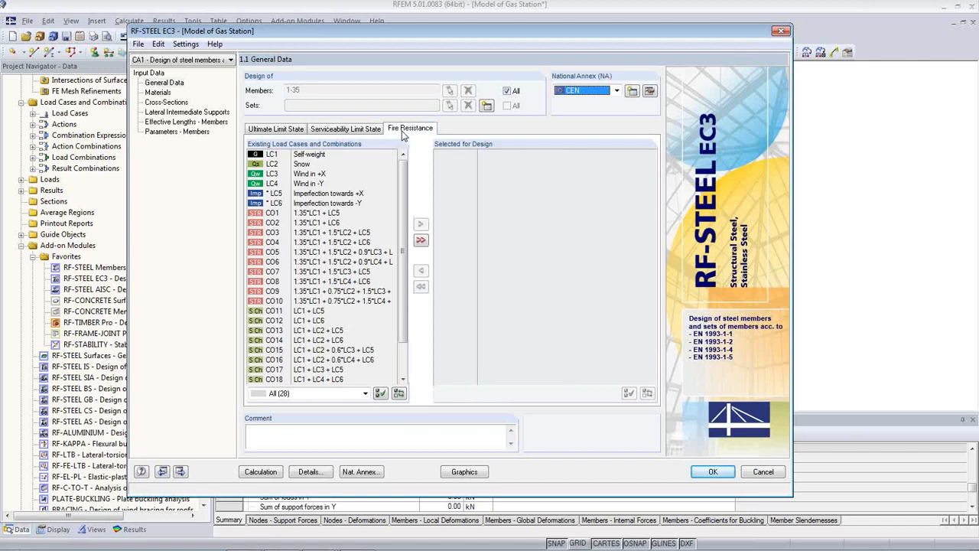
pyautogui.click(366, 136)
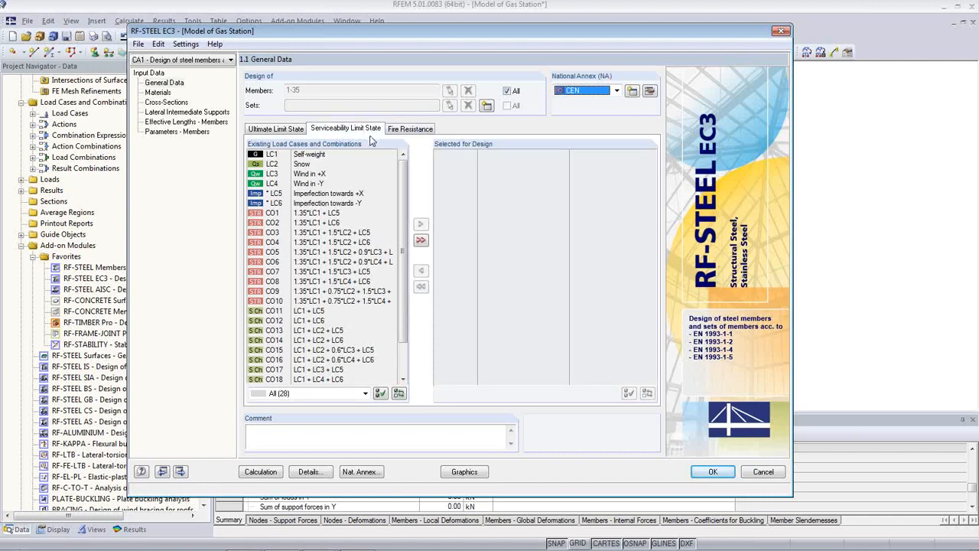
pyautogui.click(159, 93)
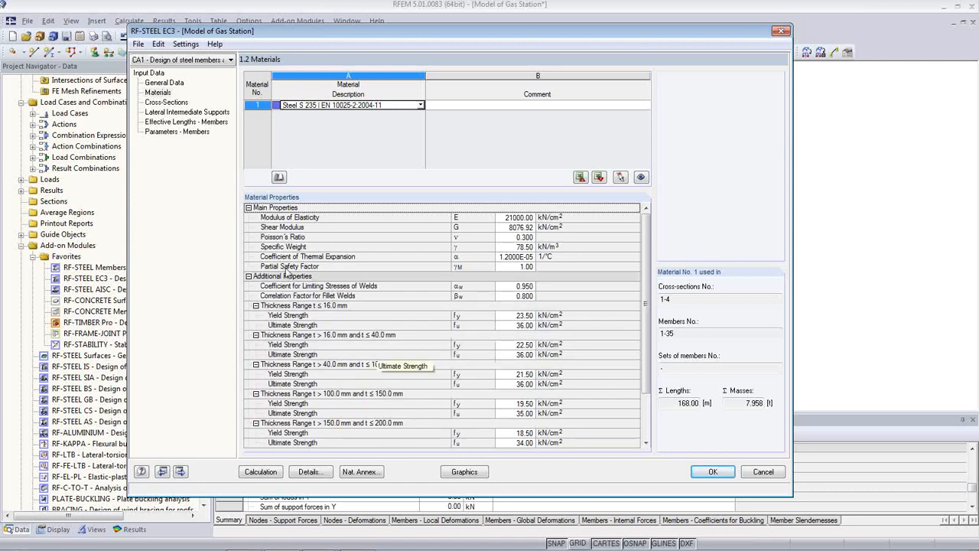
# Set the optimization of the HEB 300 and IPE 400 cross-sections to From current row.
pyautogui.click(172, 103)
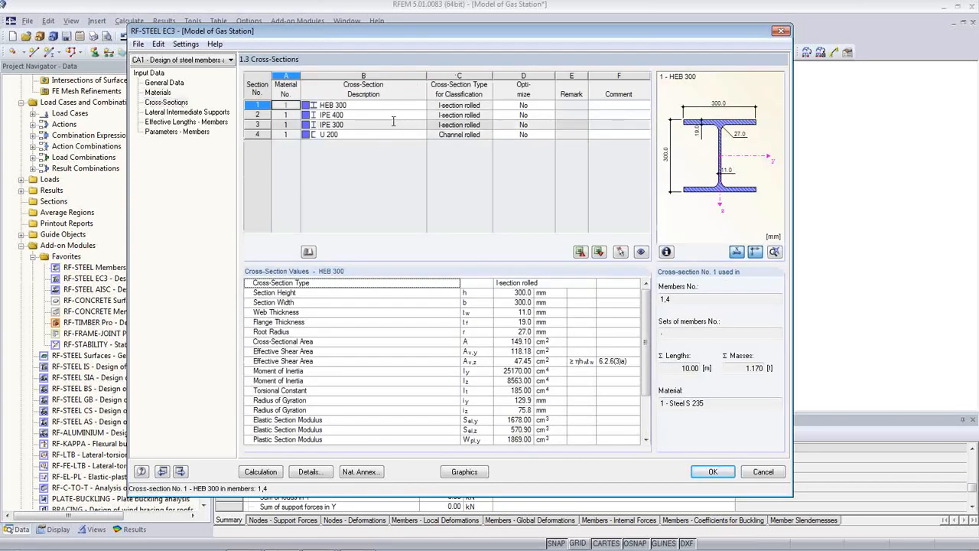
pyautogui.click(505, 105)
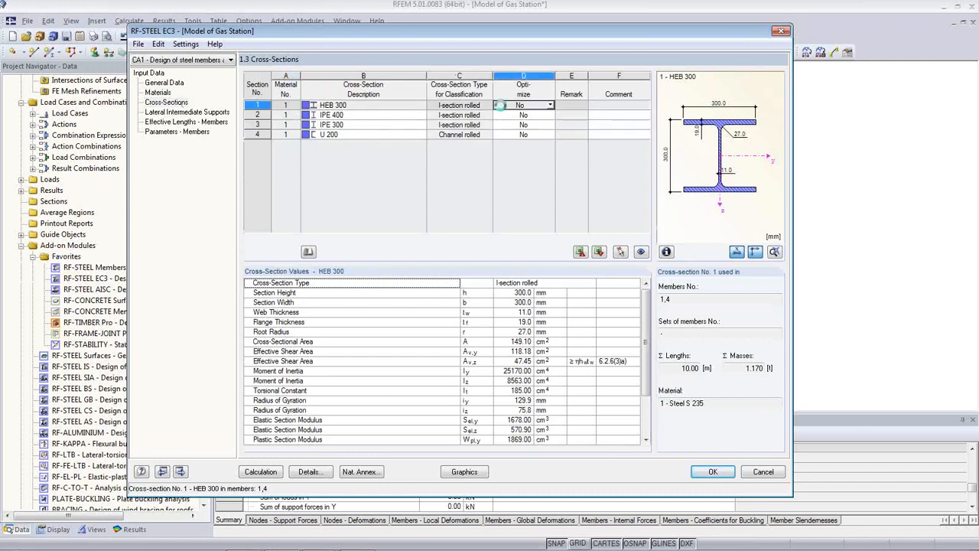
pyautogui.click(550, 106)
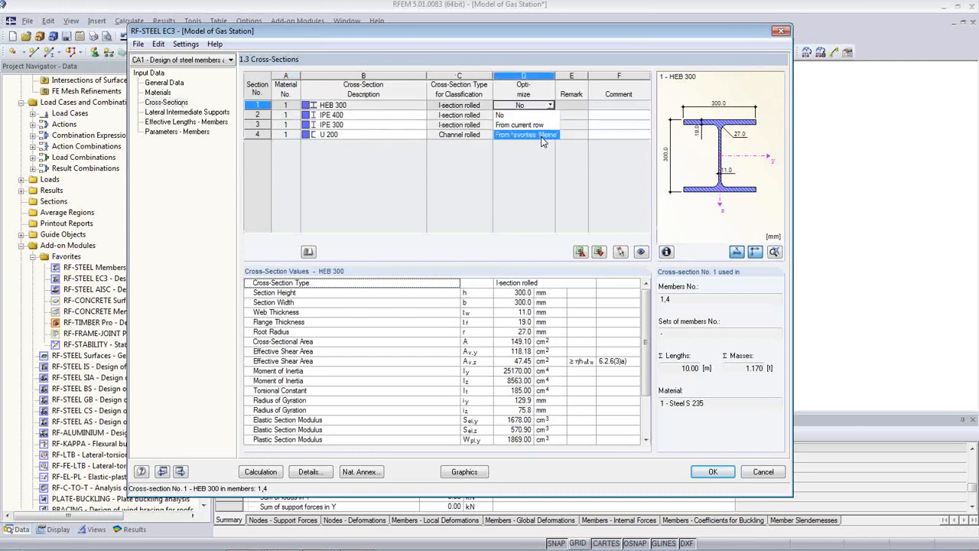
pyautogui.click(538, 126)
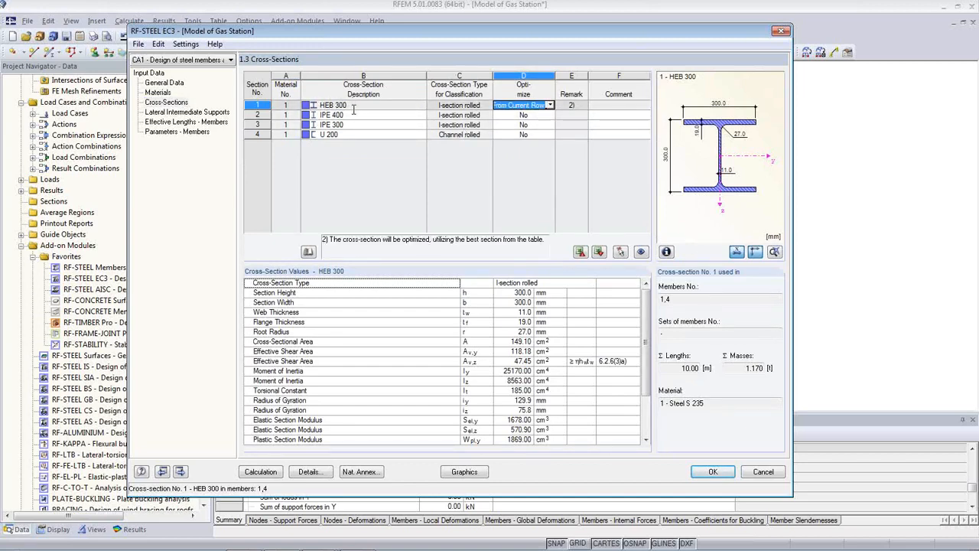
pyautogui.click(536, 115)
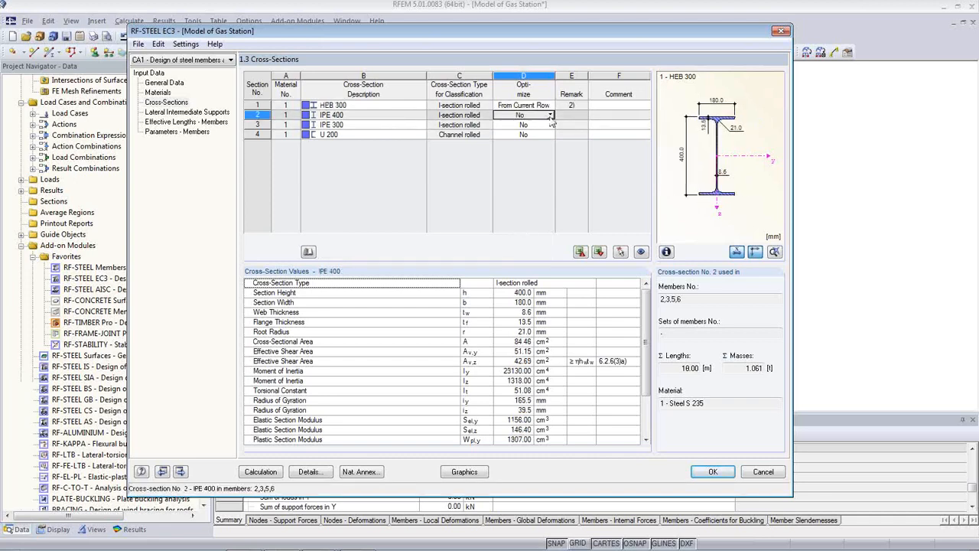
pyautogui.click(549, 115)
pyautogui.click(536, 135)
pyautogui.click(540, 125)
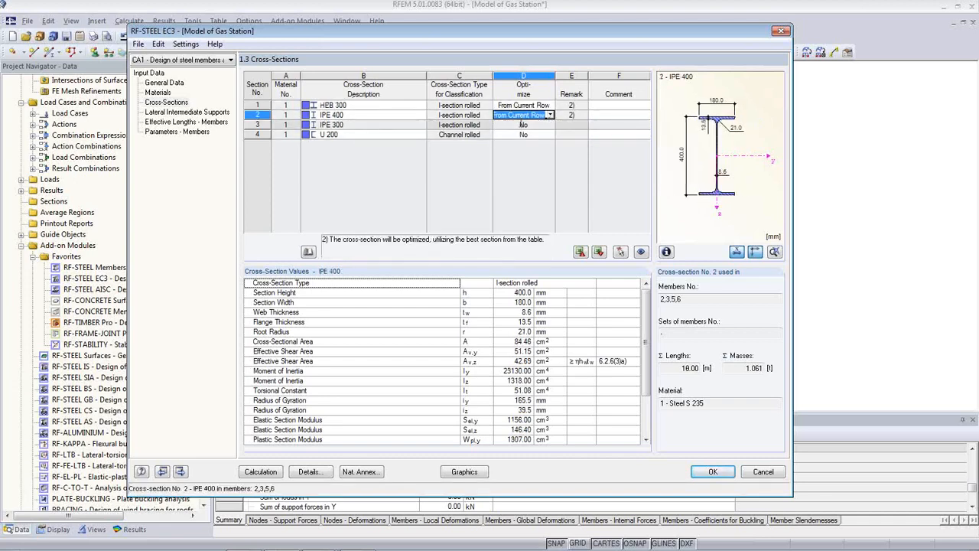
# Set the optimization of the IPE 300 and U 200 cross-sections to From current row.
pyautogui.click(549, 124)
pyautogui.click(536, 135)
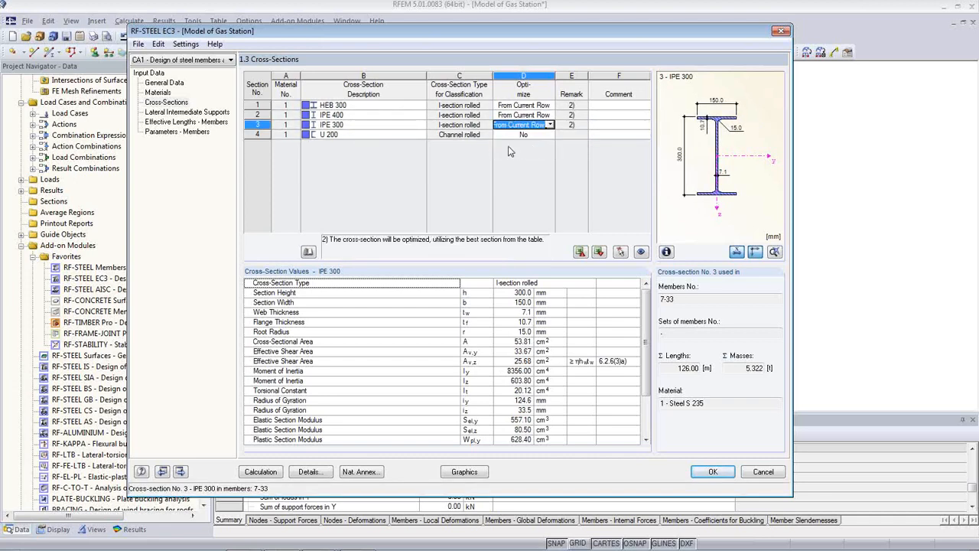
pyautogui.click(535, 135)
pyautogui.click(550, 135)
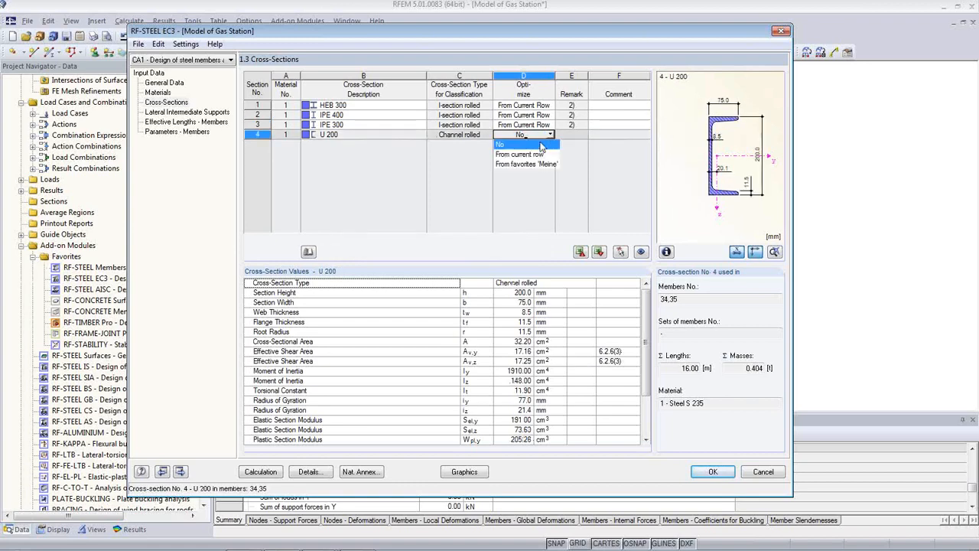
pyautogui.click(536, 155)
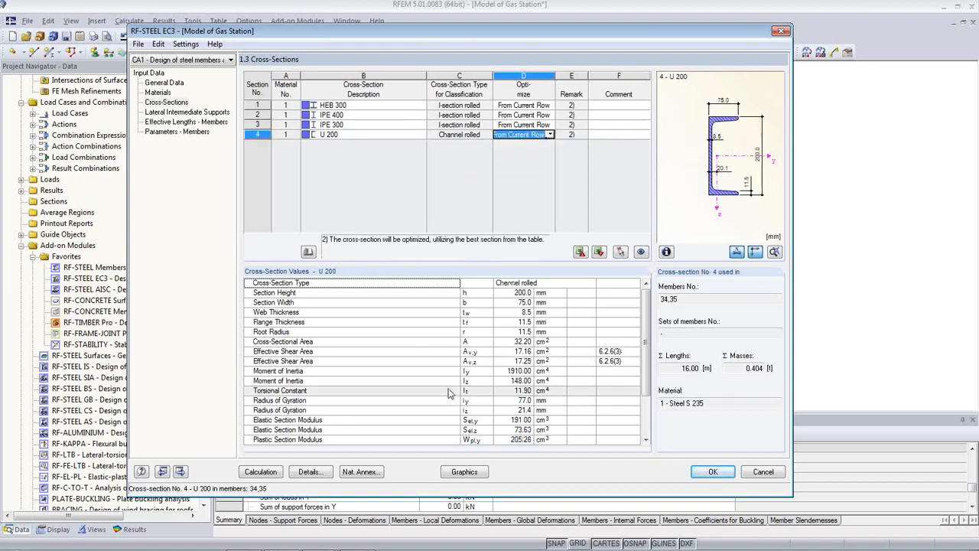
pyautogui.click(350, 332)
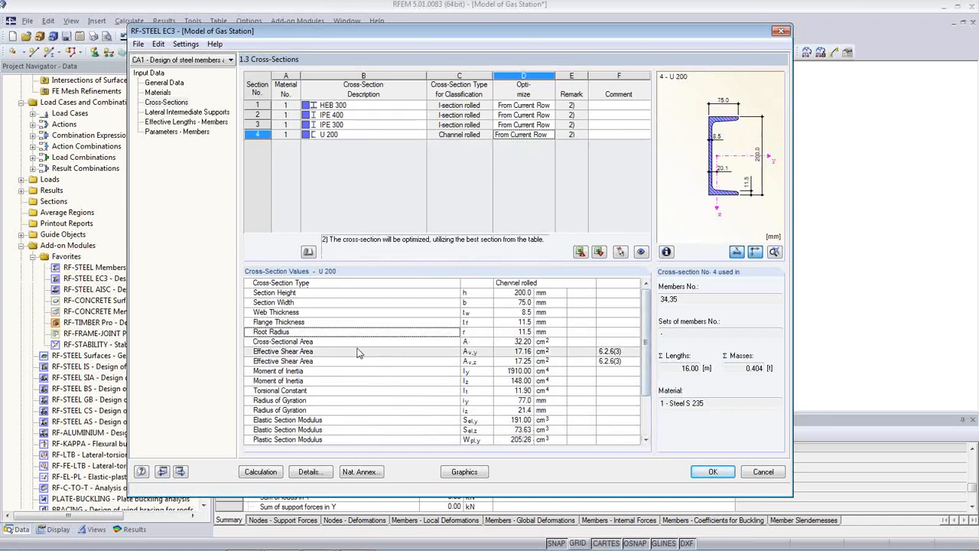
pyautogui.click(296, 353)
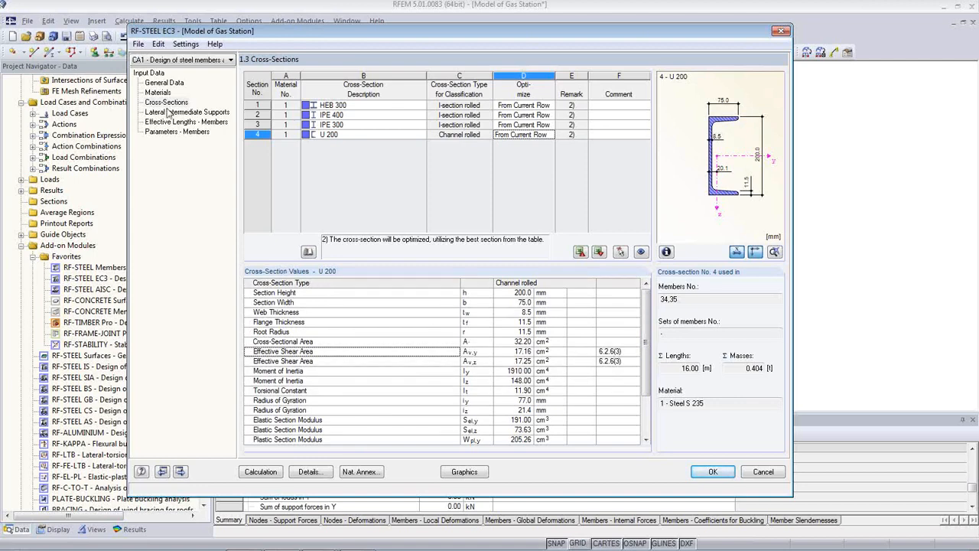
# Review the lateral intermediate supports and effective lengths, keeping kz of member 1 at 1.0.
pyautogui.click(190, 113)
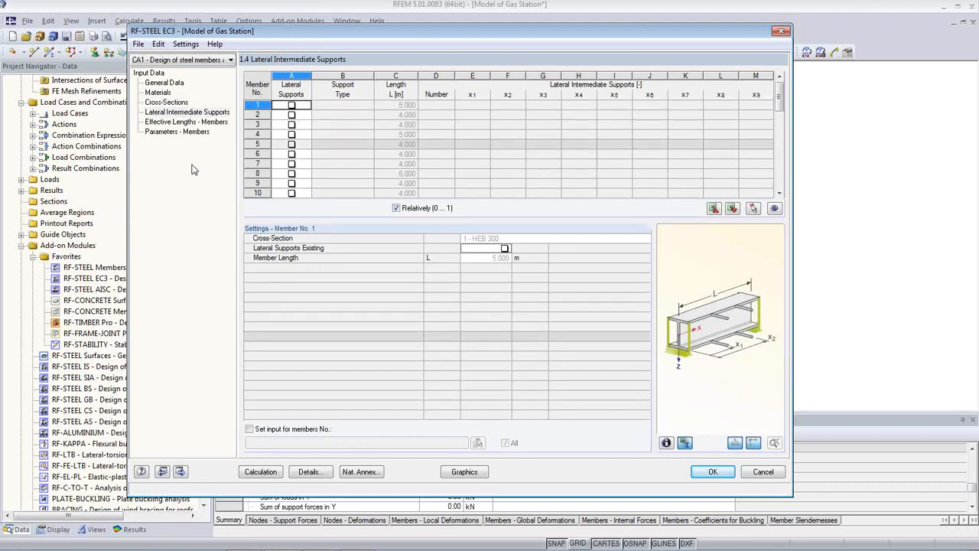
pyautogui.click(188, 122)
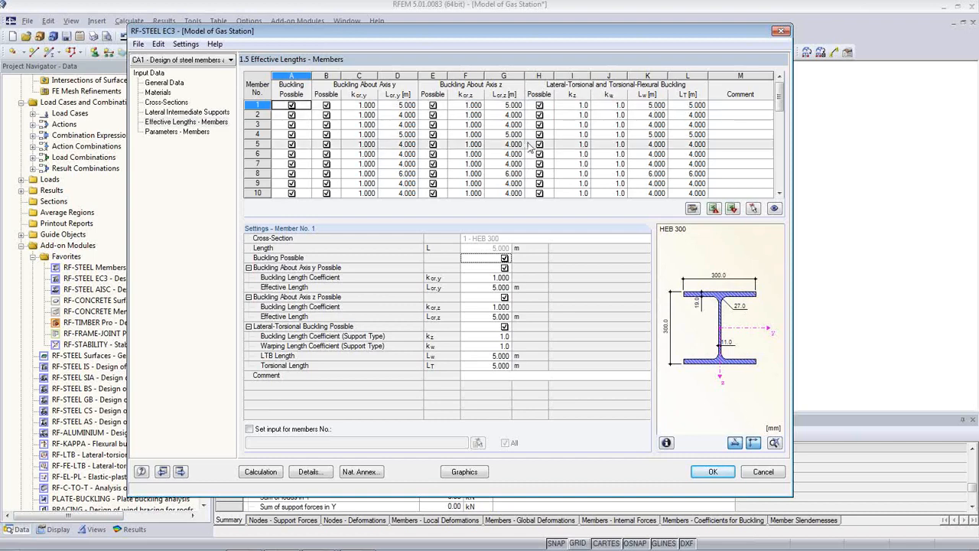
pyautogui.click(581, 106)
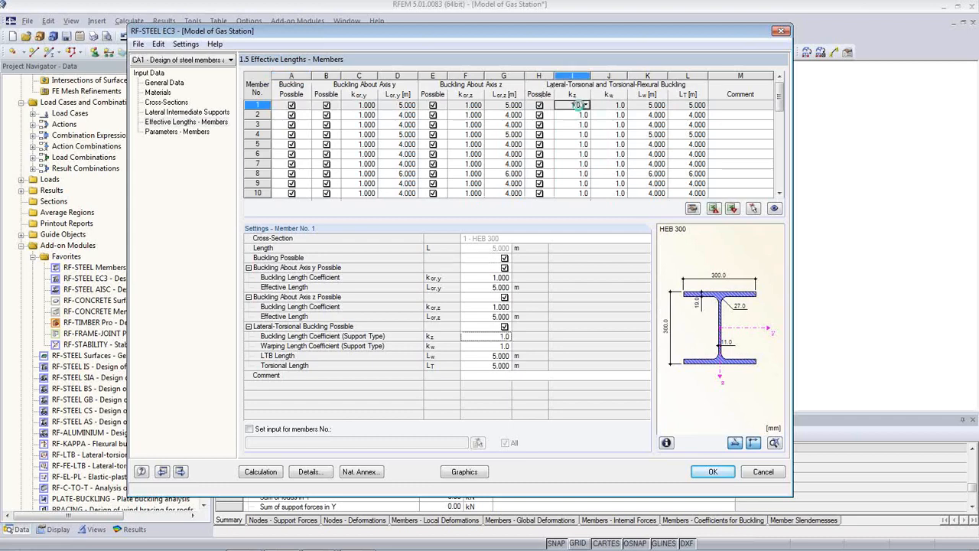
pyautogui.click(585, 106)
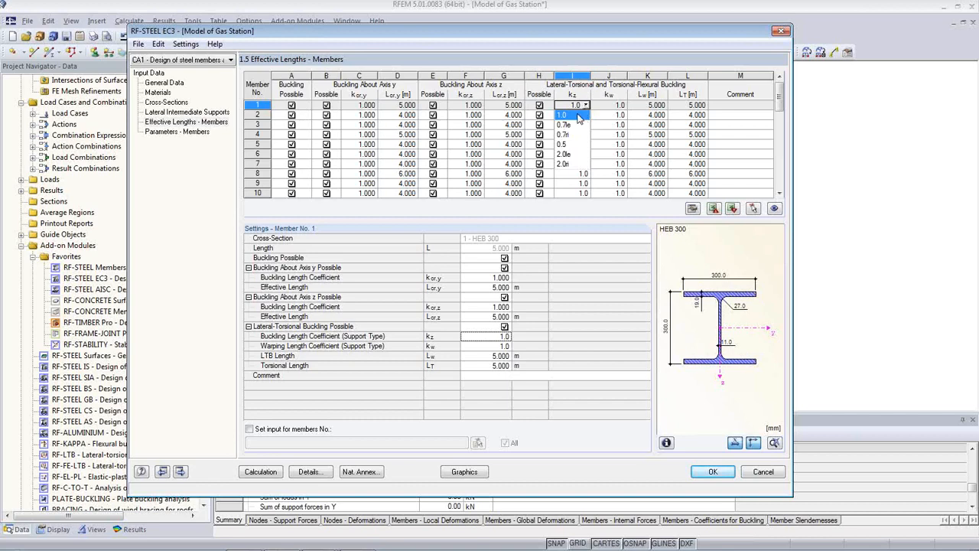
pyautogui.click(578, 115)
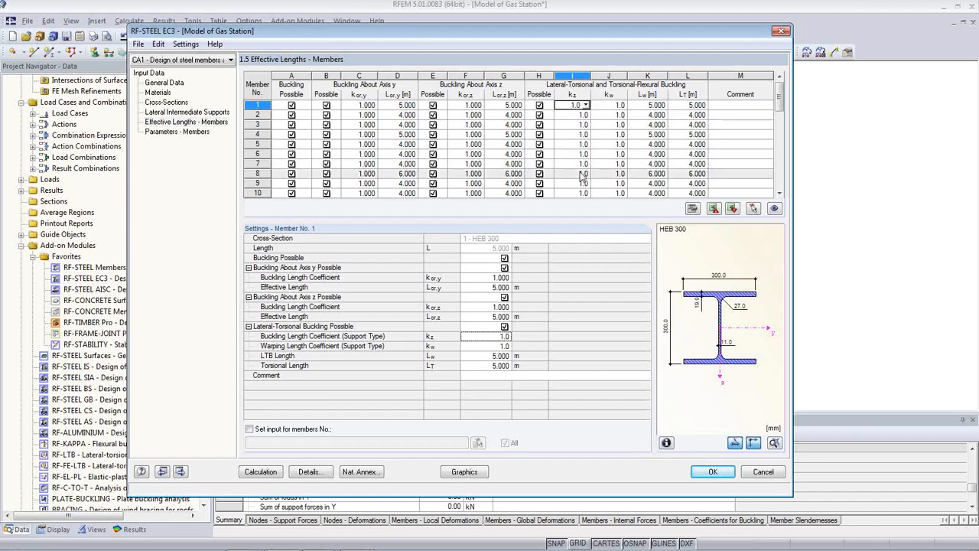
# View the buckling length coefficient options for member 1 without changing them, and display the member design parameters.
pyautogui.moveTo(437, 37)
pyautogui.mouseDown()
pyautogui.moveTo(481, 310)
pyautogui.moveTo(446, 36)
pyautogui.mouseUp()
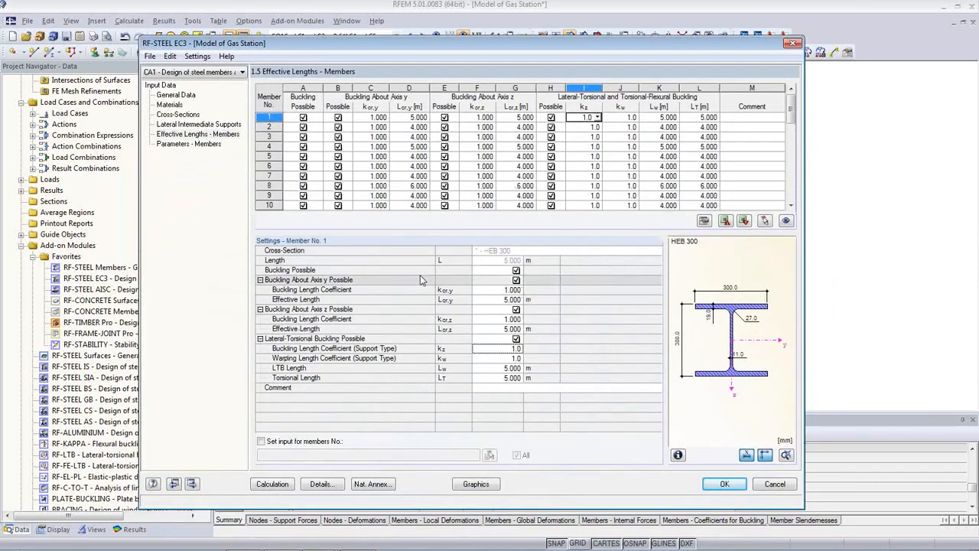
pyautogui.click(506, 290)
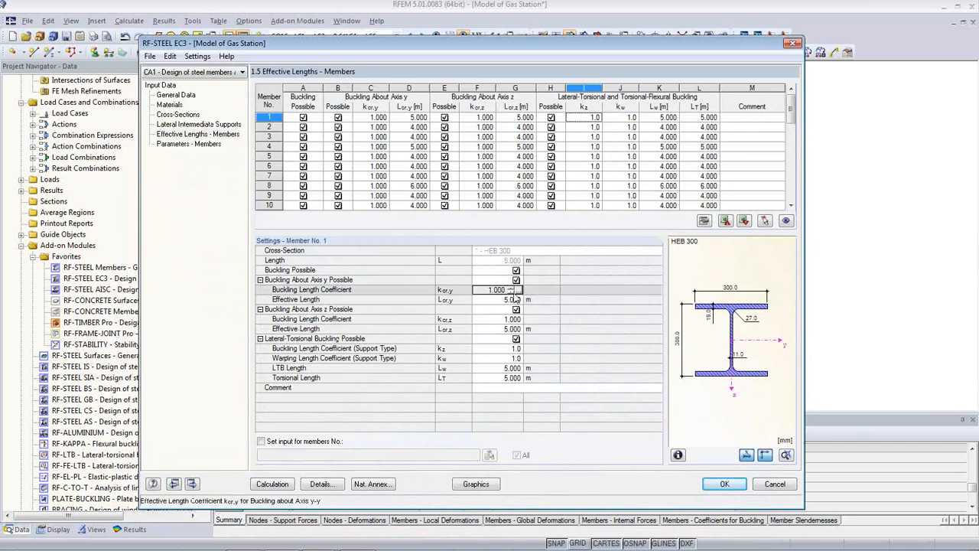
pyautogui.click(512, 291)
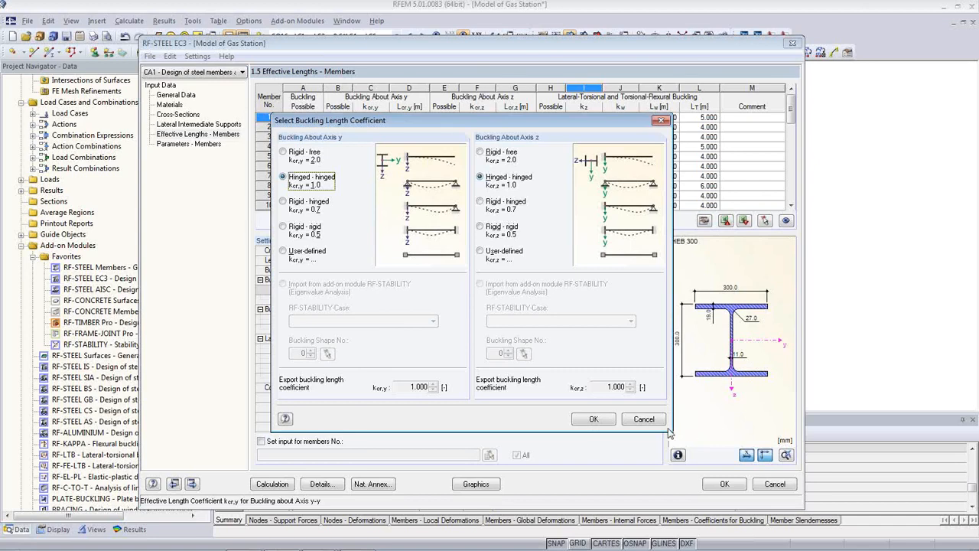
pyautogui.click(643, 420)
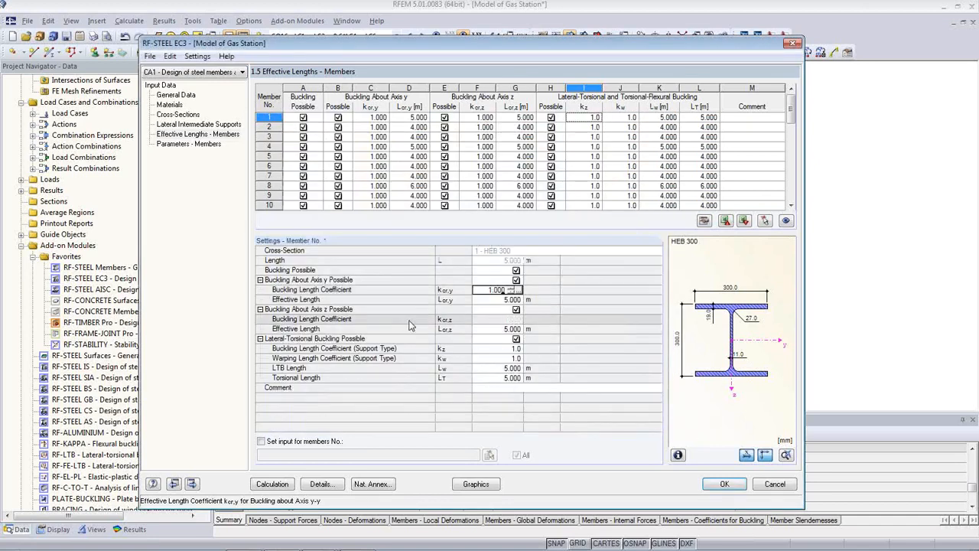
pyautogui.click(188, 145)
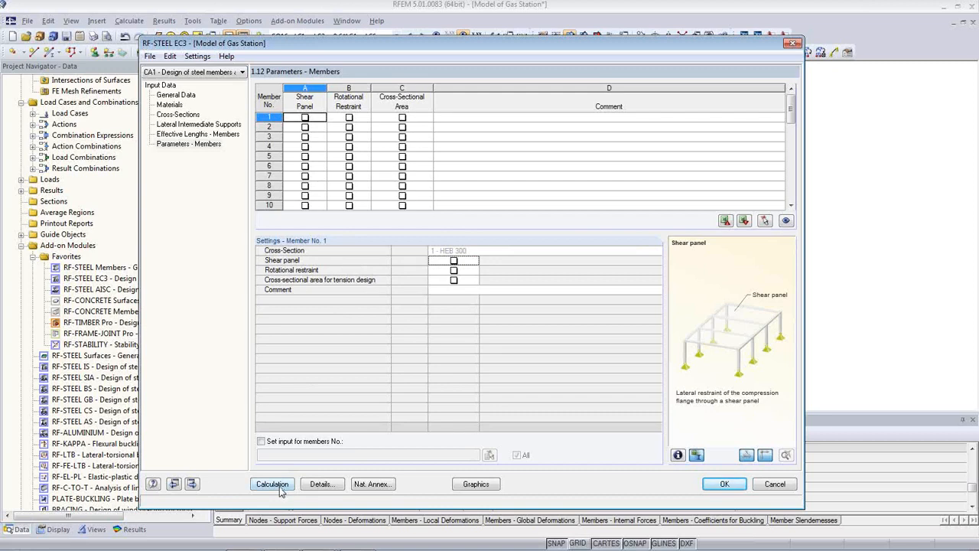
# Review the design details for ultimate limit state, stability, serviceability, fire resistance and other settings, and accept them without changes.
pyautogui.click(318, 484)
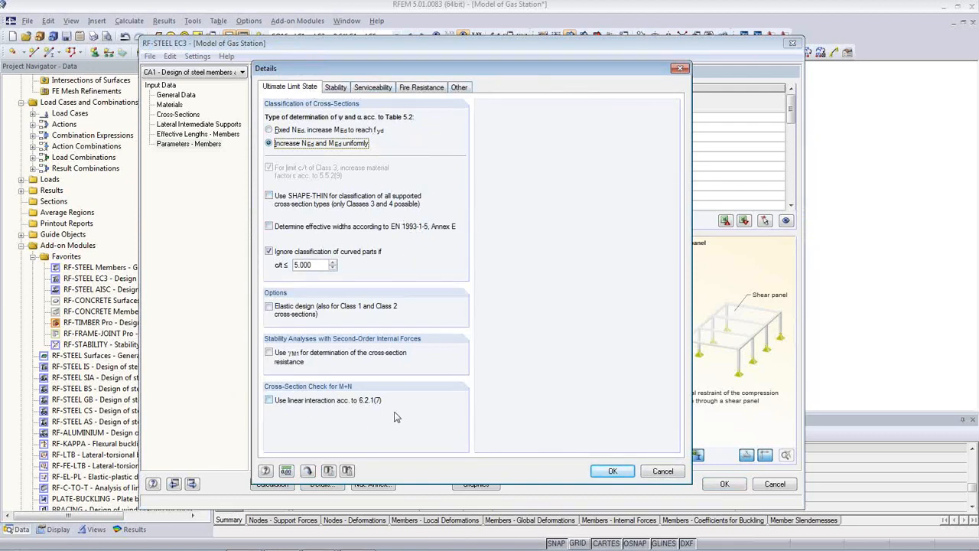
pyautogui.click(340, 88)
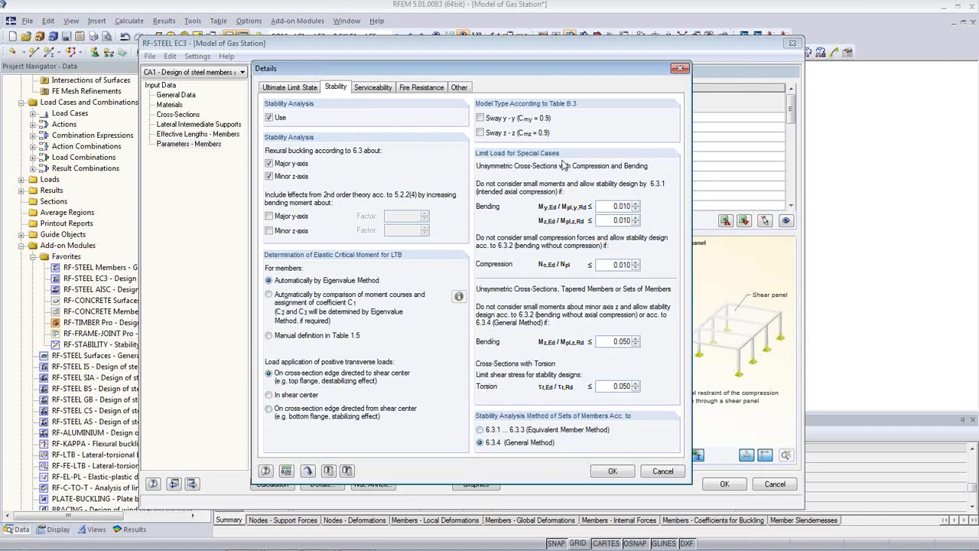
pyautogui.click(374, 88)
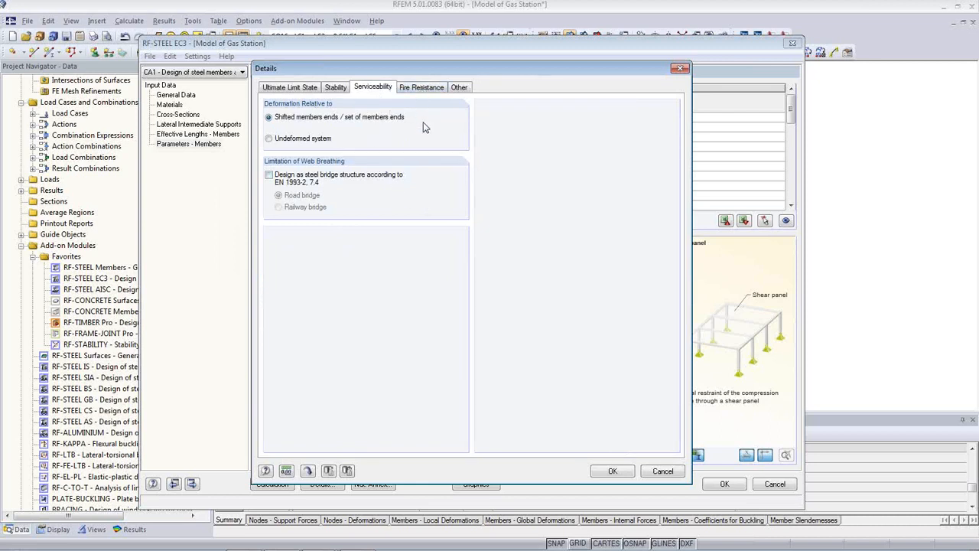
pyautogui.click(428, 87)
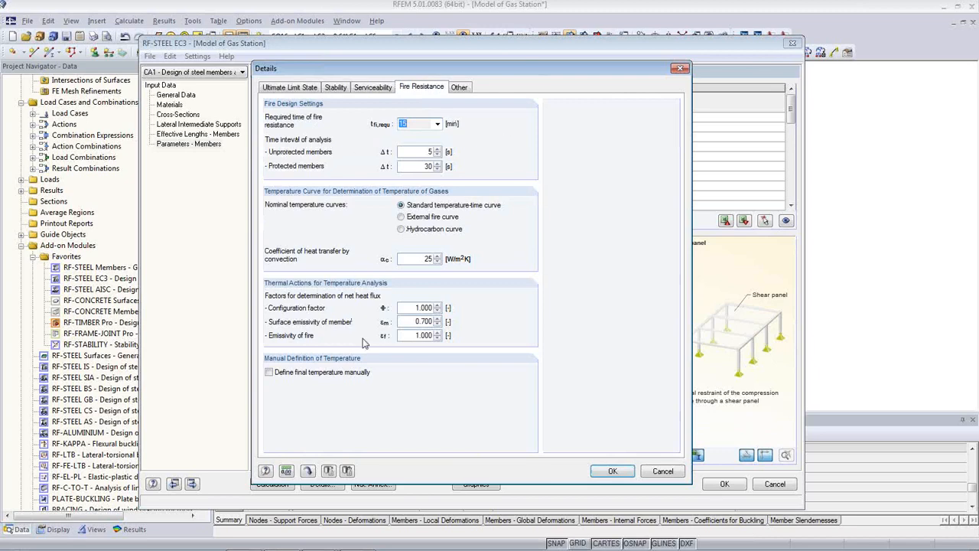
pyautogui.click(458, 88)
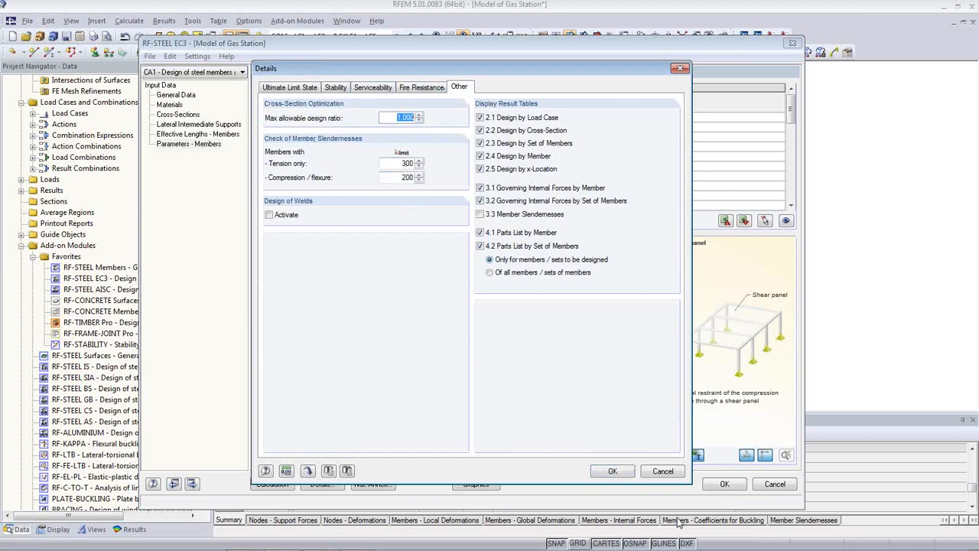
pyautogui.click(613, 470)
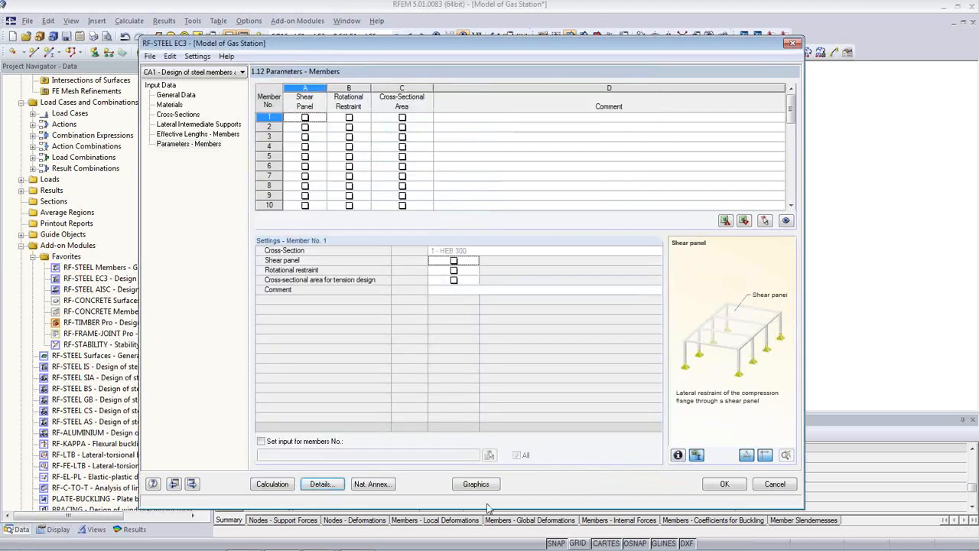
# Review the CEN National Annex settings, covering the base parameters and stainless steel to EN 1993-1-4, and accept them unchanged.
pyautogui.click(383, 485)
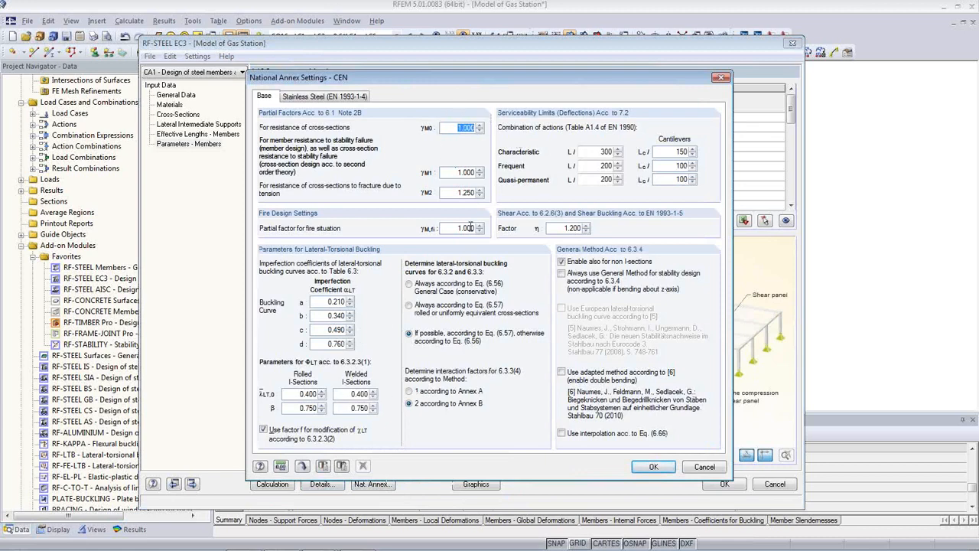
pyautogui.click(596, 150)
pyautogui.click(314, 98)
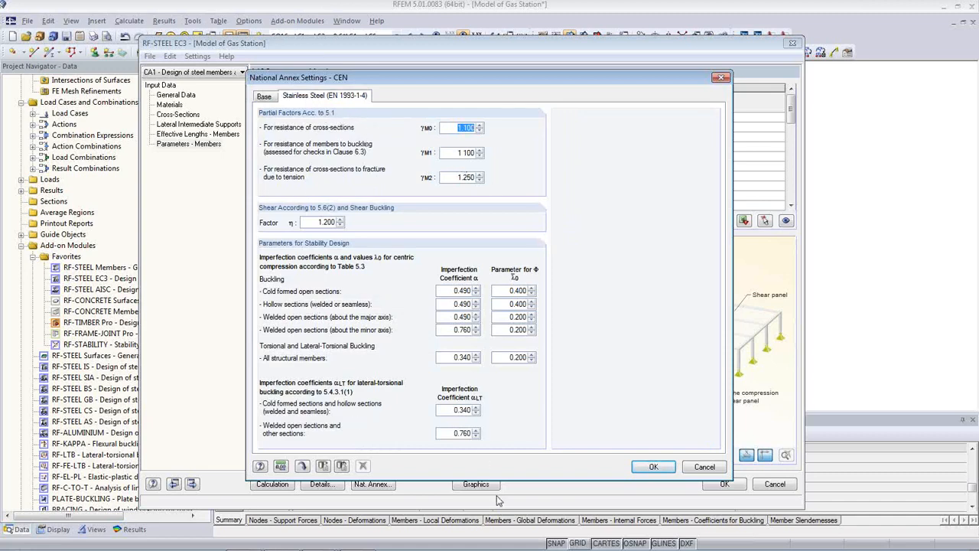
pyautogui.click(652, 471)
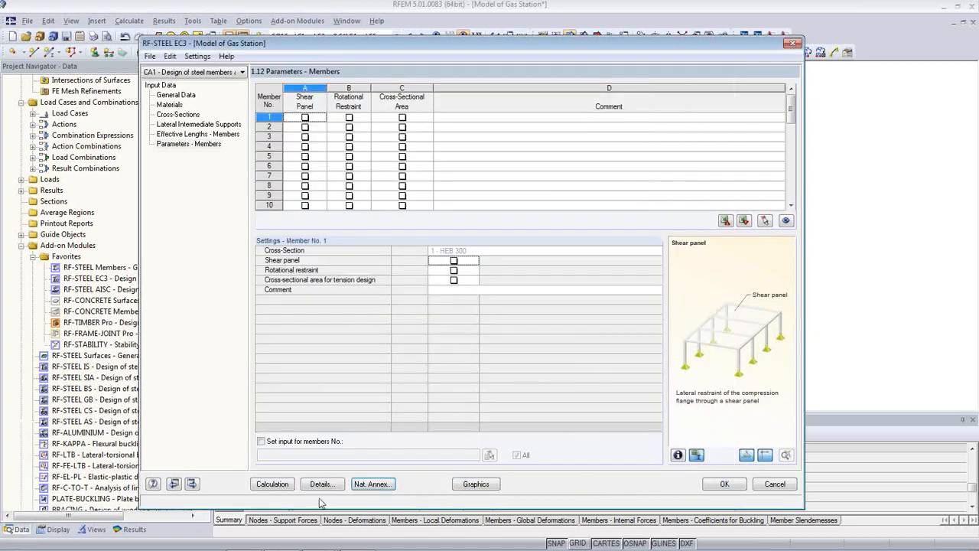
# Calculate the steel design and view its results by load case, cross-section and member alongside the structural model.
pyautogui.click(273, 484)
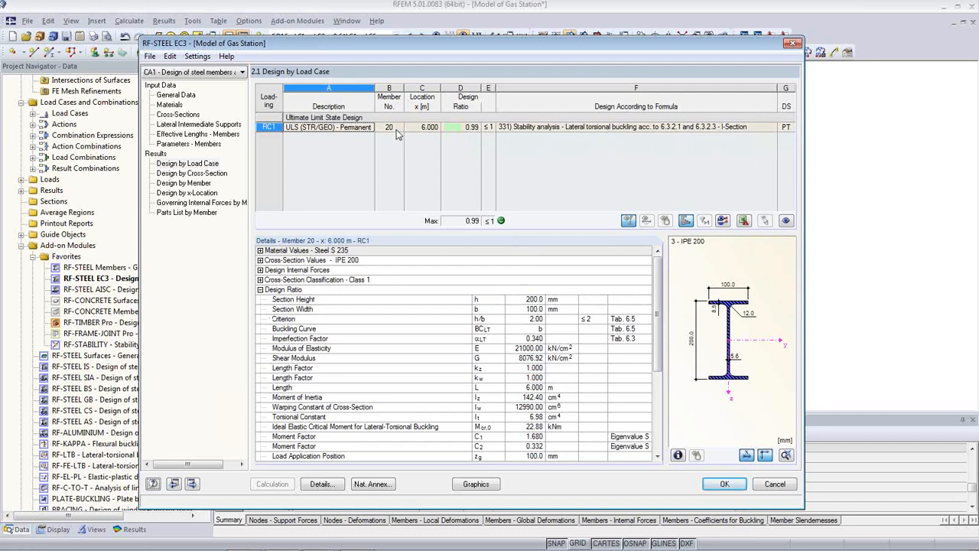
pyautogui.moveTo(429, 51); pyautogui.dragTo(468, 310)
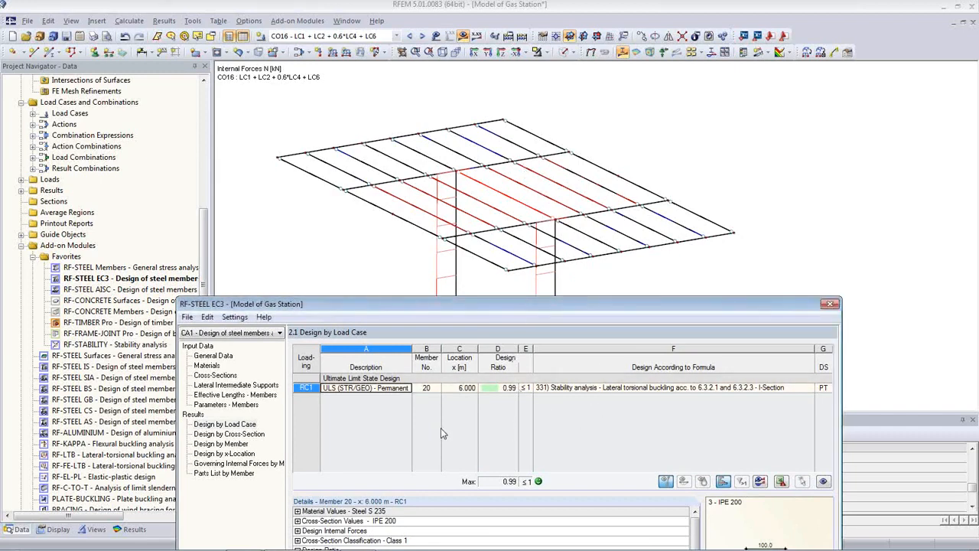
pyautogui.click(228, 434)
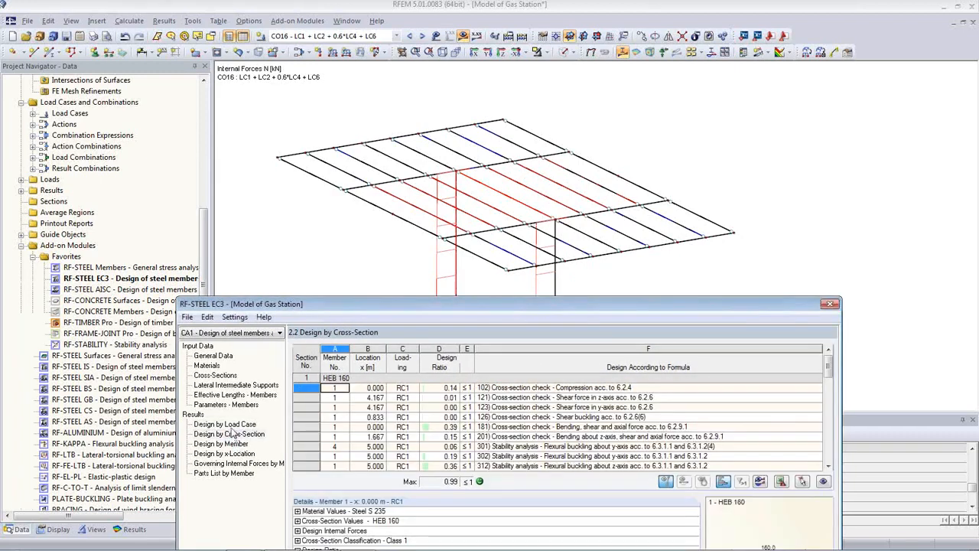
pyautogui.click(342, 387)
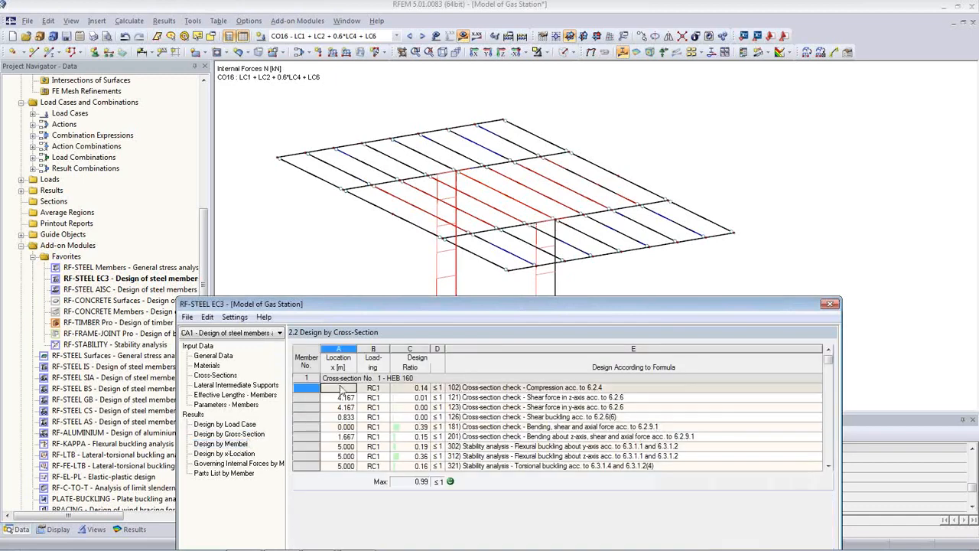
pyautogui.click(573, 426)
pyautogui.click(243, 426)
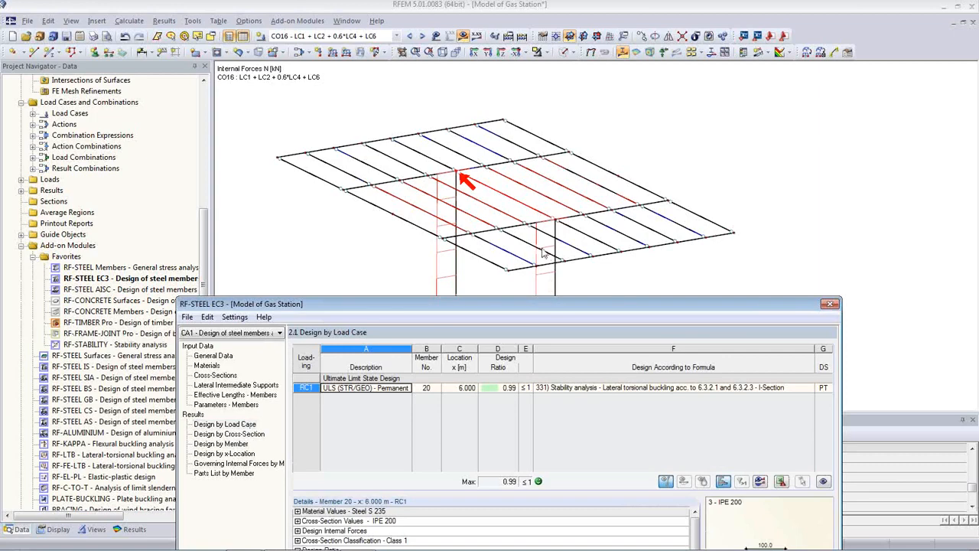
pyautogui.moveTo(619, 301); pyautogui.dragTo(573, 88)
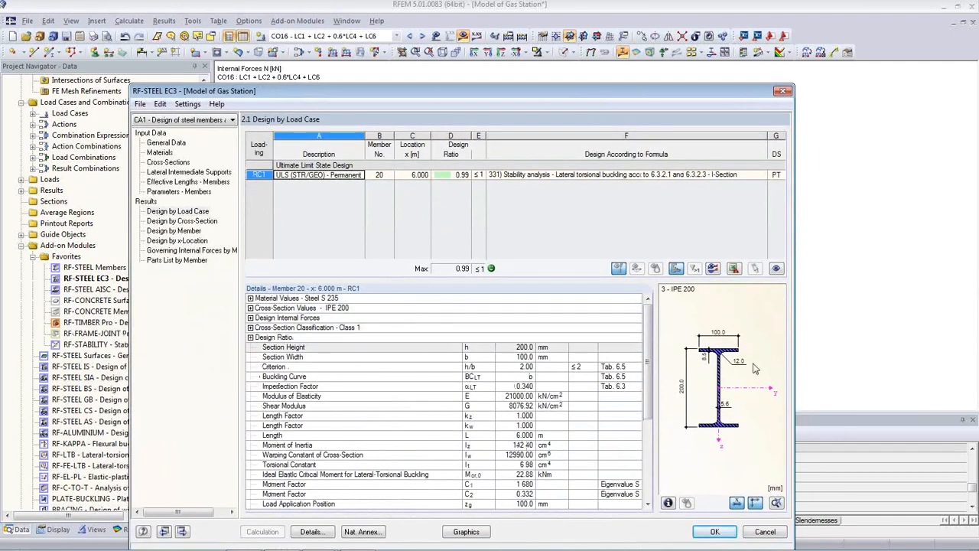
pyautogui.moveTo(386, 545)
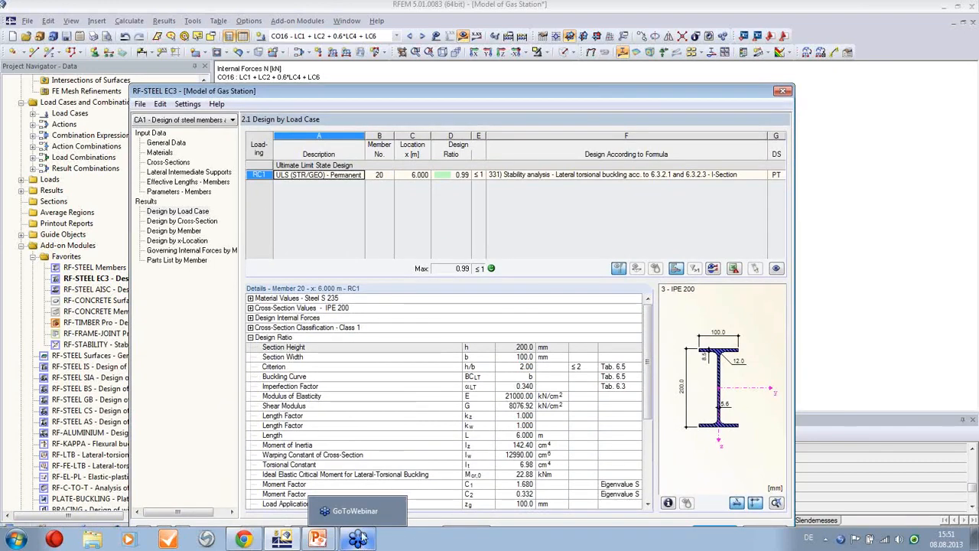
pyautogui.click(361, 517)
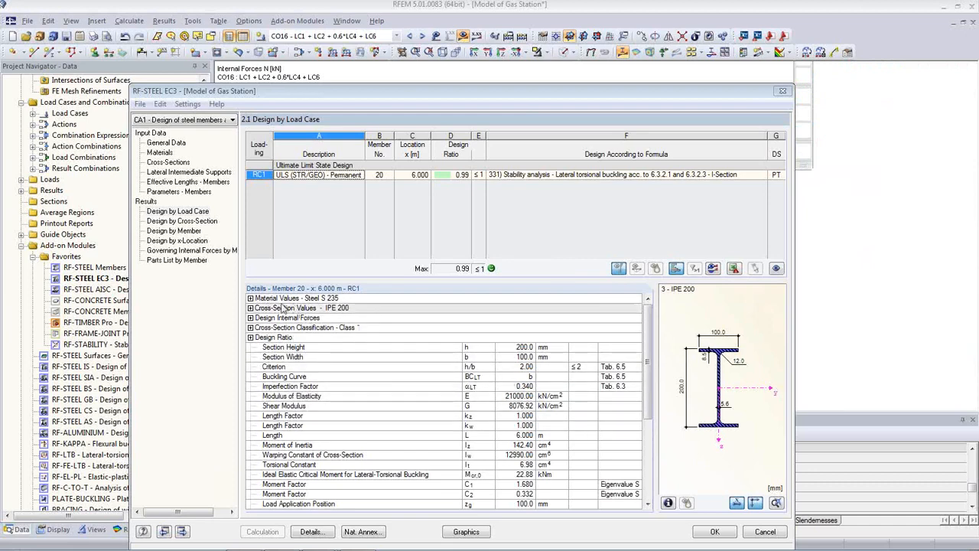
# Look through the material values, cross-section values and design internal forces in the design details of member 20.
pyautogui.click(250, 297)
pyautogui.click(250, 297)
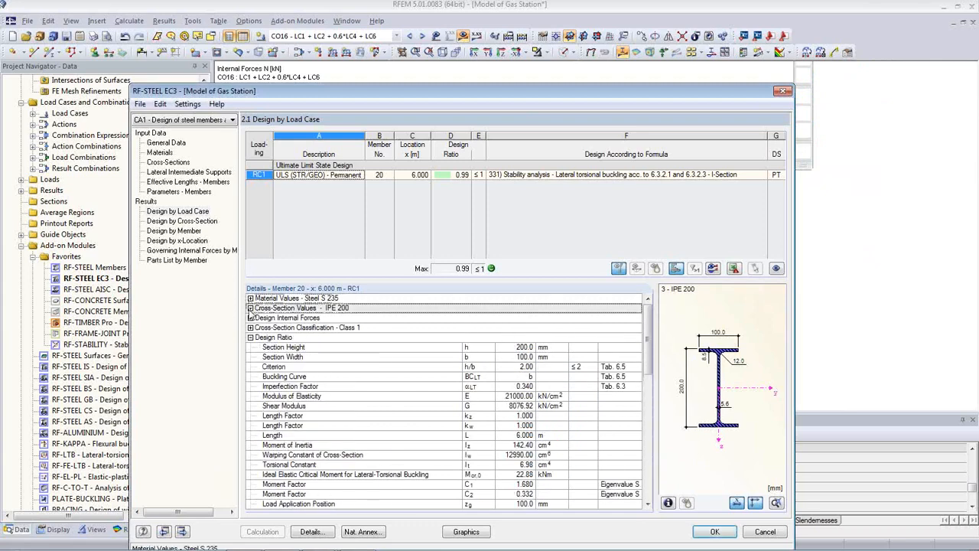
pyautogui.click(250, 307)
pyautogui.click(250, 308)
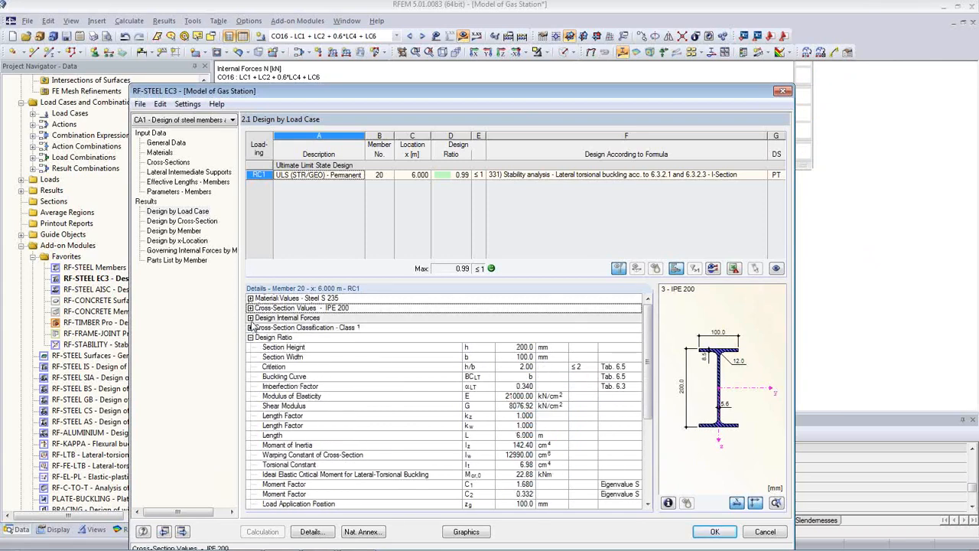
pyautogui.click(250, 317)
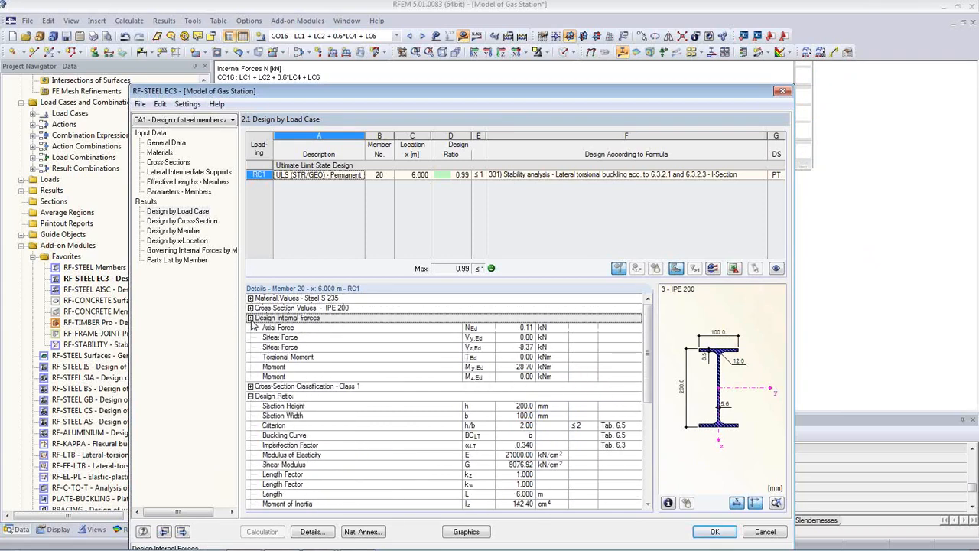
pyautogui.click(250, 317)
# Examine the cross-section classification of member 20 and its lateral-torsional buckling design ratio with the Eurocode references.
pyautogui.click(251, 328)
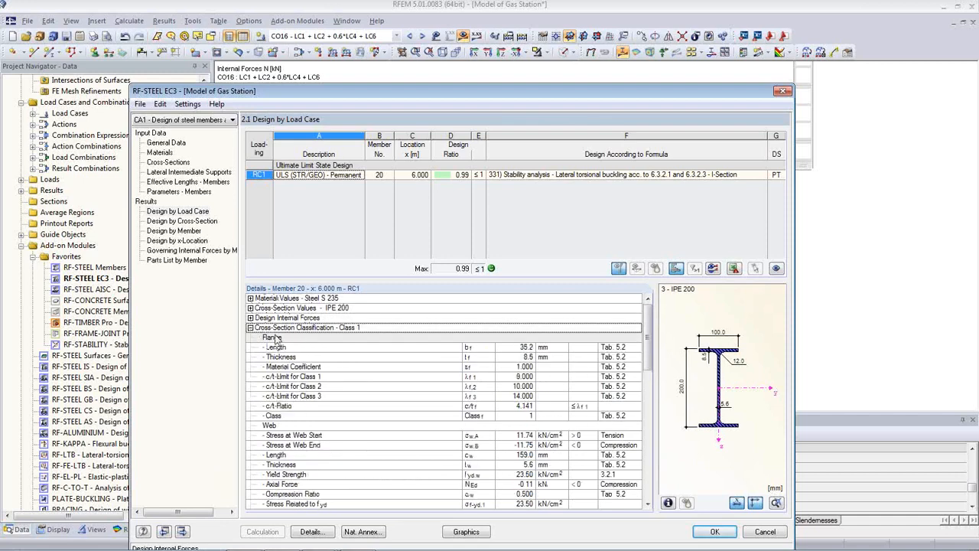
pyautogui.moveTo(388, 98); pyautogui.dragTo(380, 50)
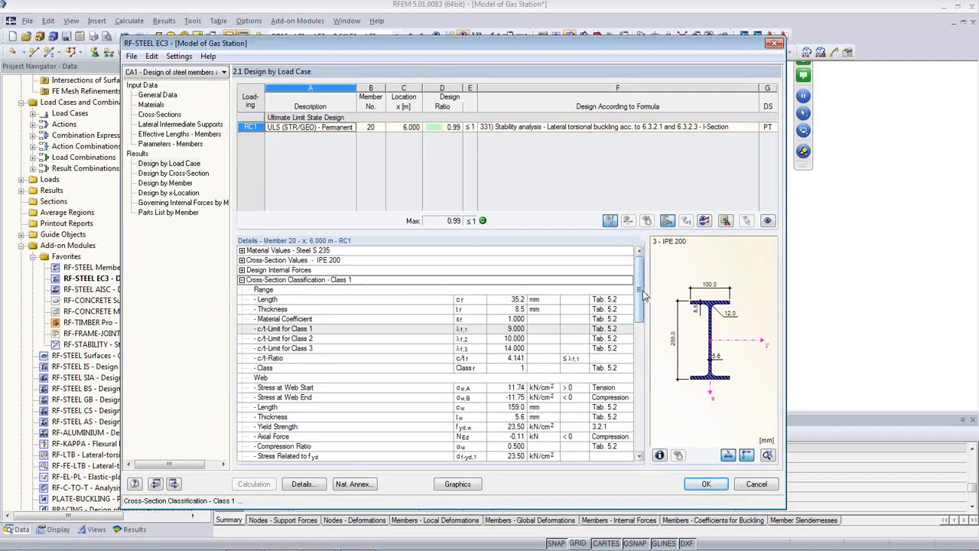
pyautogui.moveTo(642, 291); pyautogui.dragTo(643, 325)
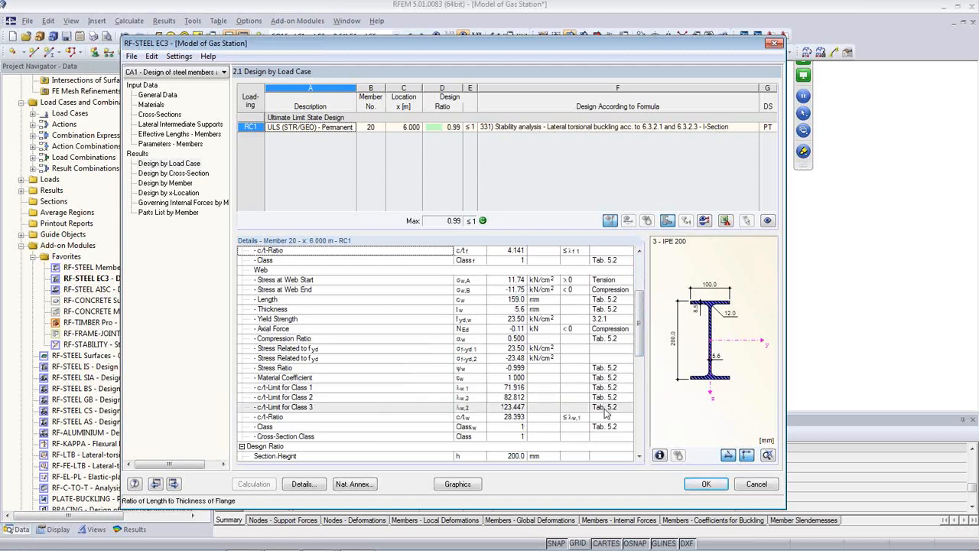
pyautogui.moveTo(640, 338); pyautogui.dragTo(641, 394)
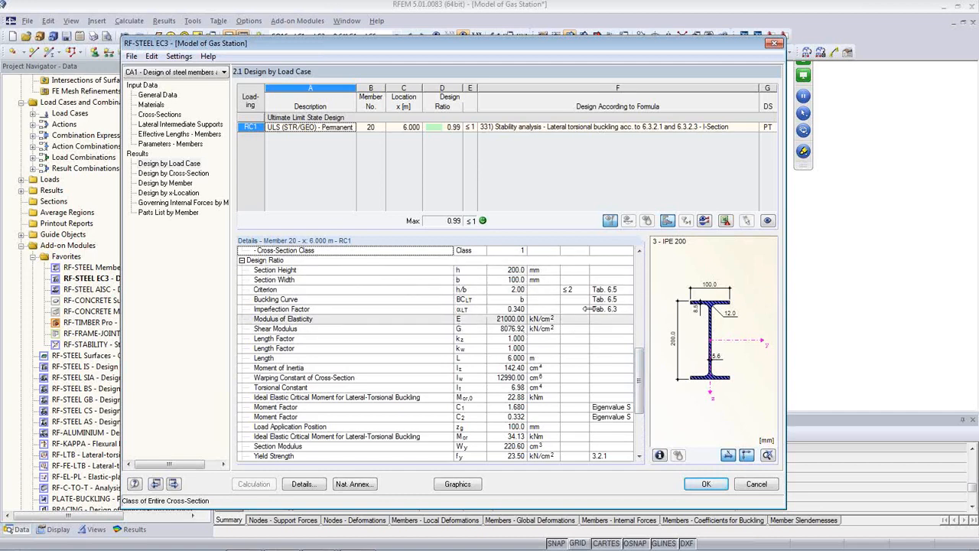
pyautogui.moveTo(641, 402); pyautogui.dragTo(643, 440)
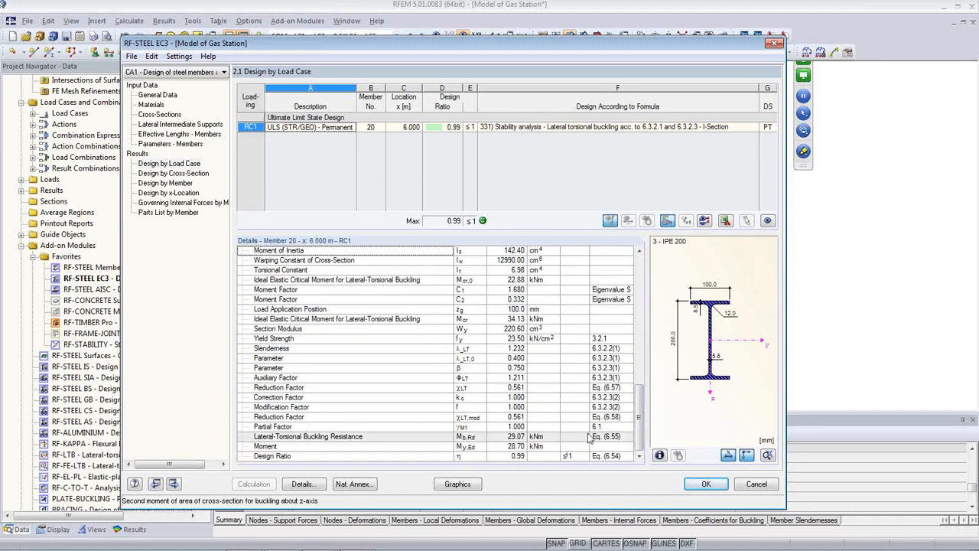
pyautogui.click(605, 357)
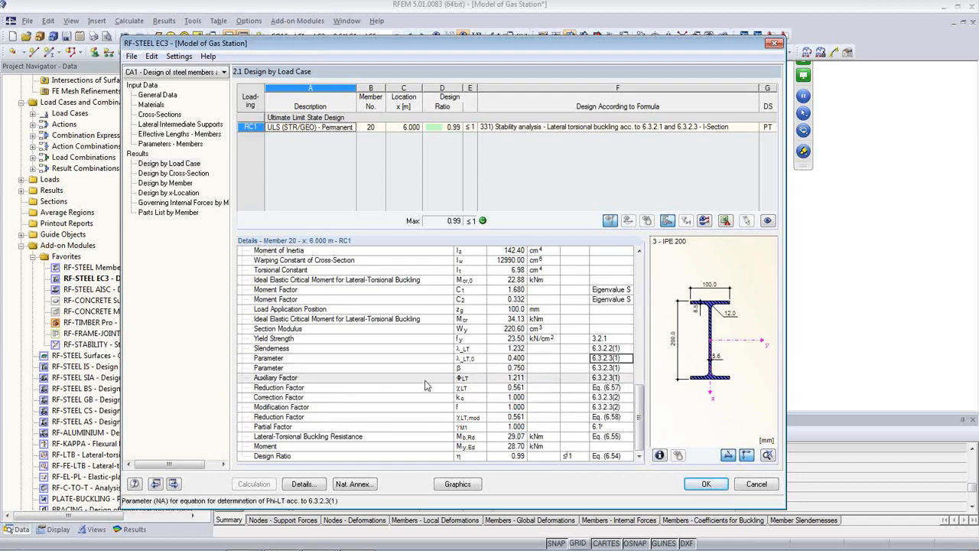
# Show the design by cross-section and examine the HEB 160 checks for shear, shear buckling, bending and flexural buckling.
pyautogui.click(176, 175)
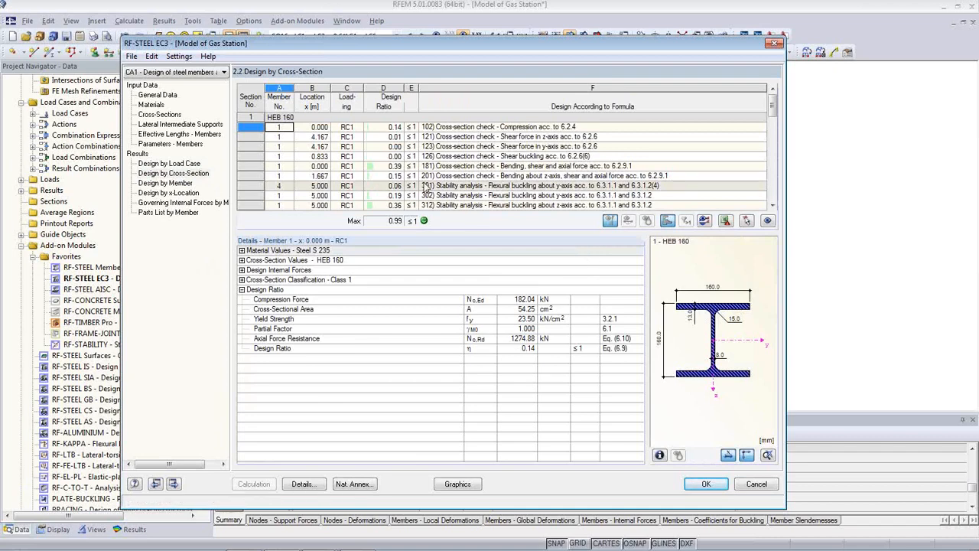
pyautogui.click(447, 136)
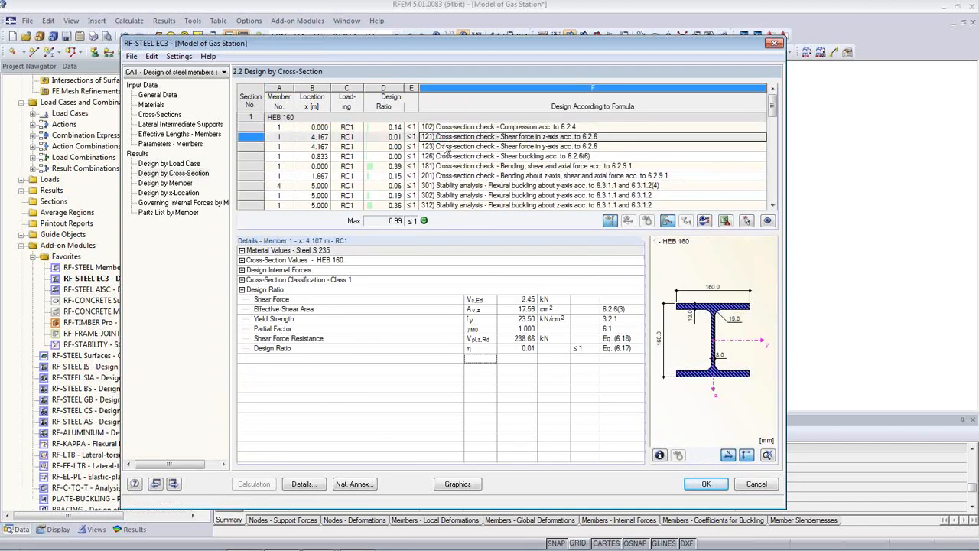
pyautogui.click(446, 147)
pyautogui.click(447, 157)
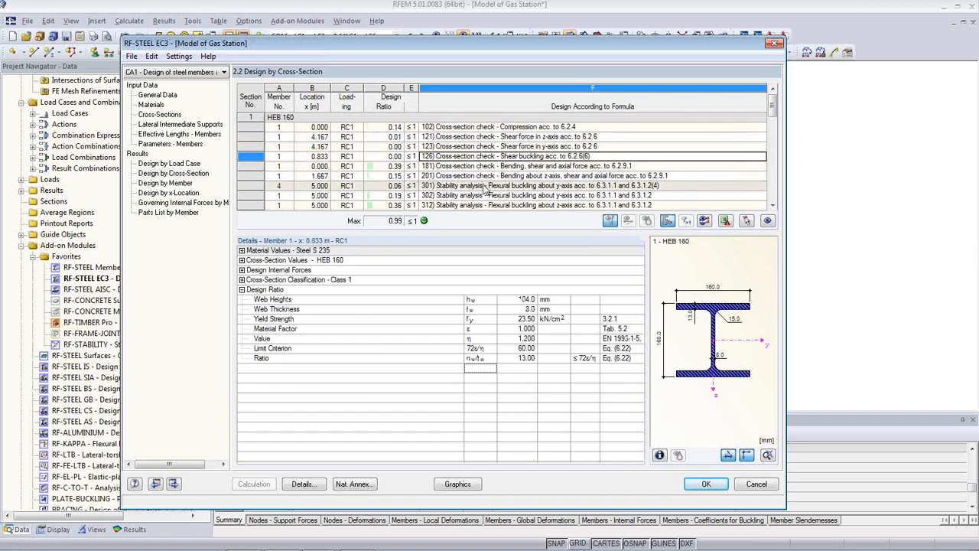
pyautogui.click(511, 167)
pyautogui.click(517, 176)
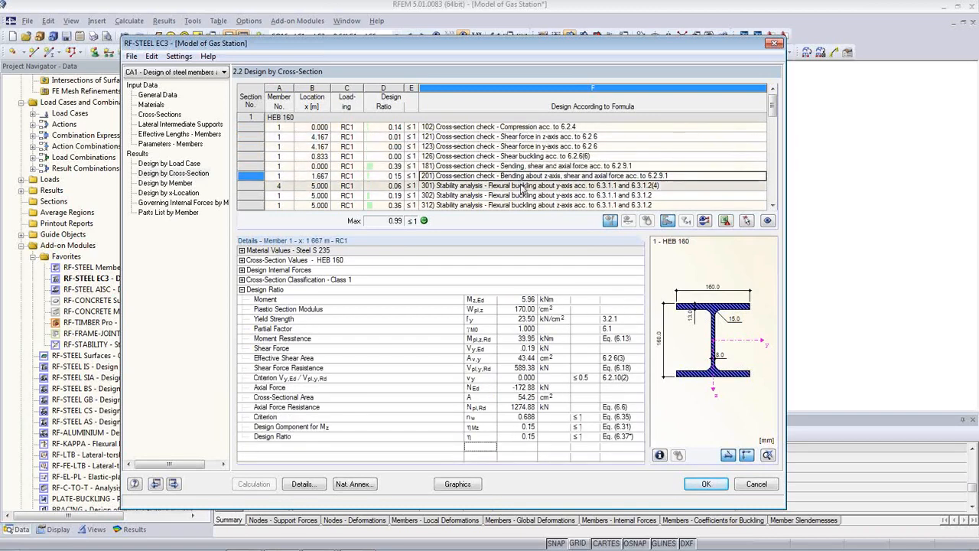
pyautogui.click(456, 187)
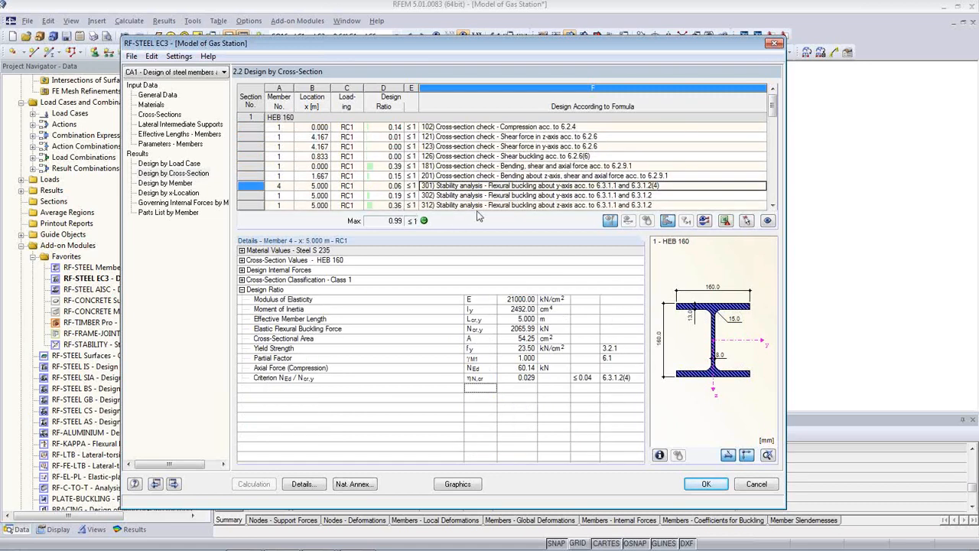
pyautogui.click(505, 205)
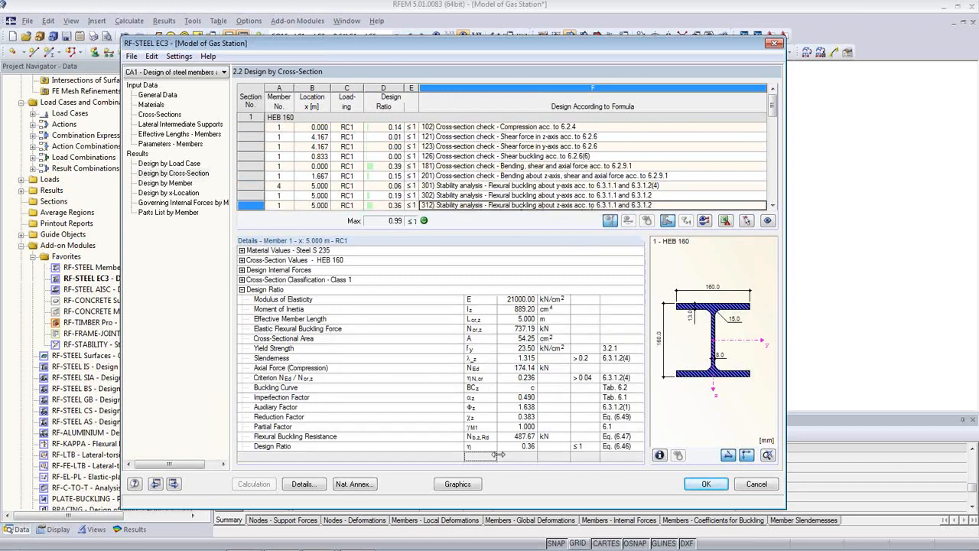
# View the design results by member and display the maximum design ratios graphically on the model.
pyautogui.click(170, 183)
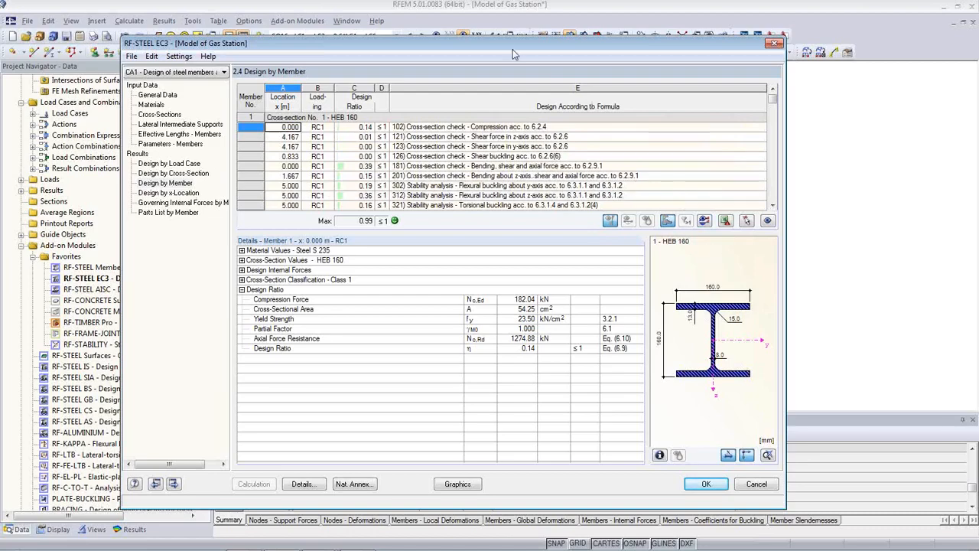
pyautogui.moveTo(509, 56)
pyautogui.mouseDown()
pyautogui.moveTo(509, 219)
pyautogui.moveTo(502, 57)
pyautogui.mouseUp()
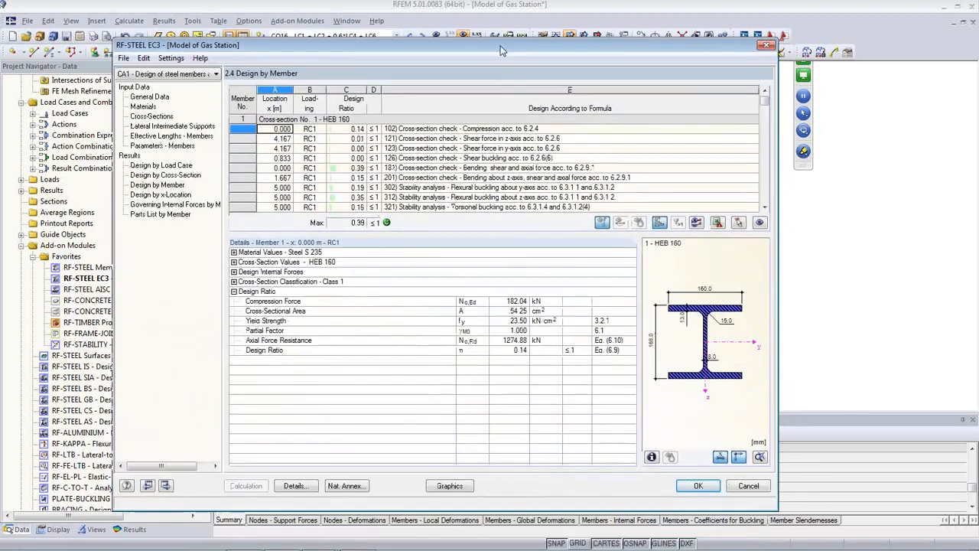
pyautogui.click(454, 487)
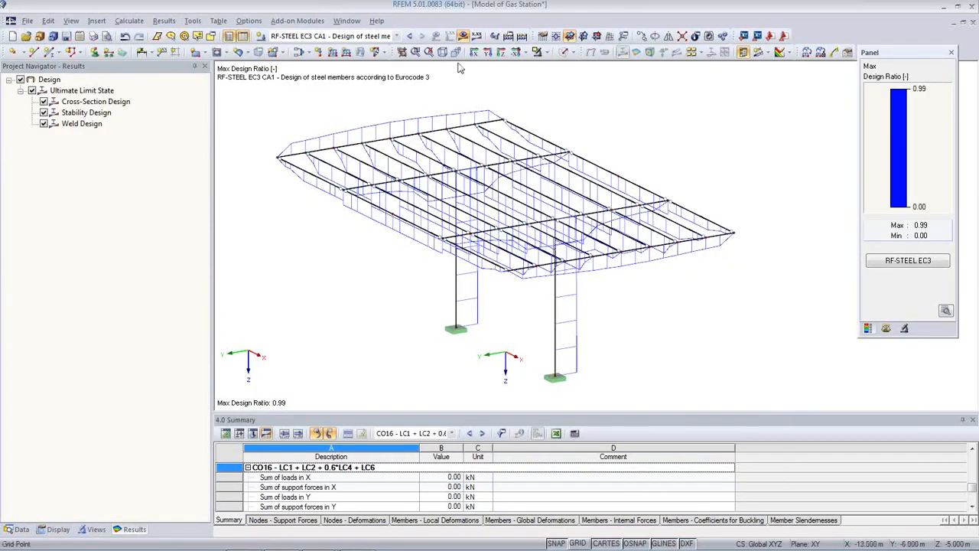
# Hide the result diagrams, reopen RF-STEEL EC3 and examine the HEB 160 design checks by cross-section alongside their locations on the model.
pyautogui.click(463, 36)
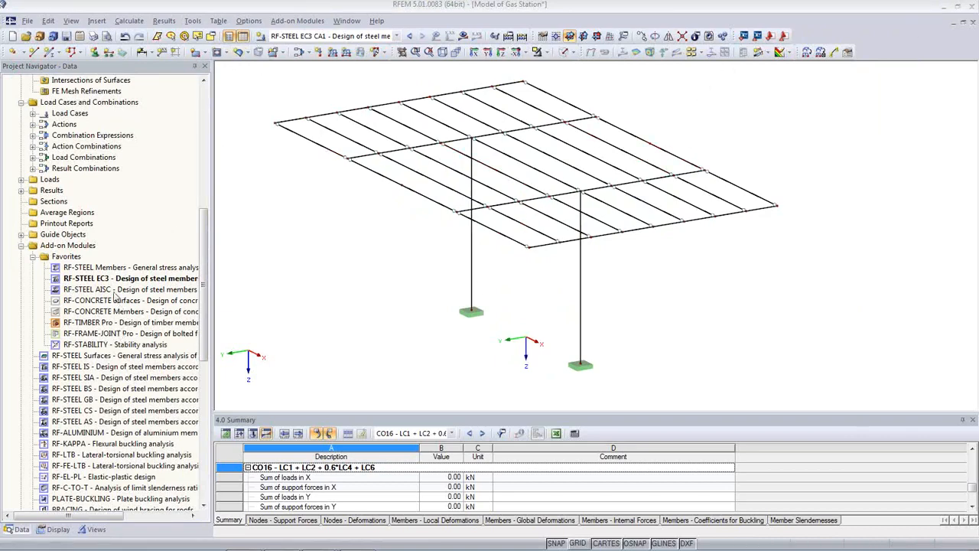
pyautogui.doubleClick(107, 280)
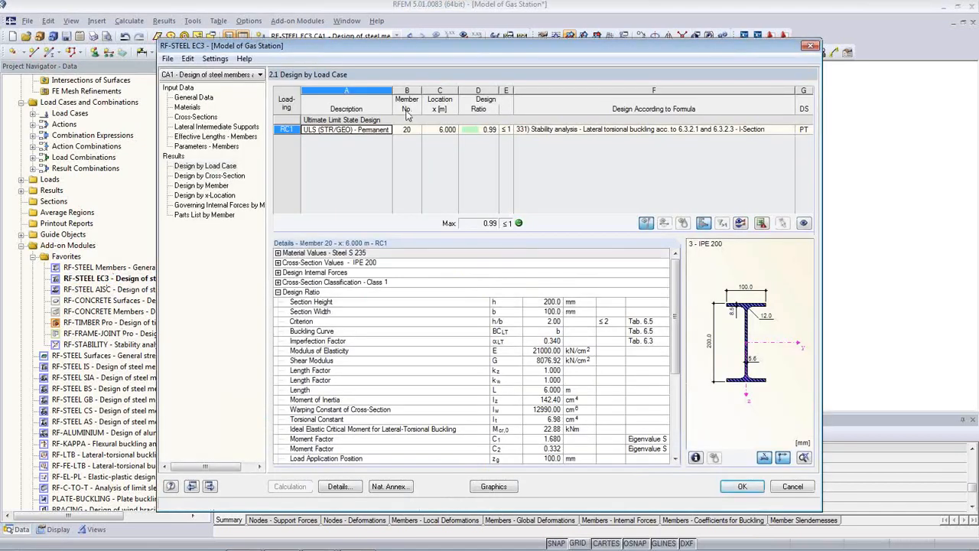
pyautogui.moveTo(419, 52); pyautogui.dragTo(448, 242)
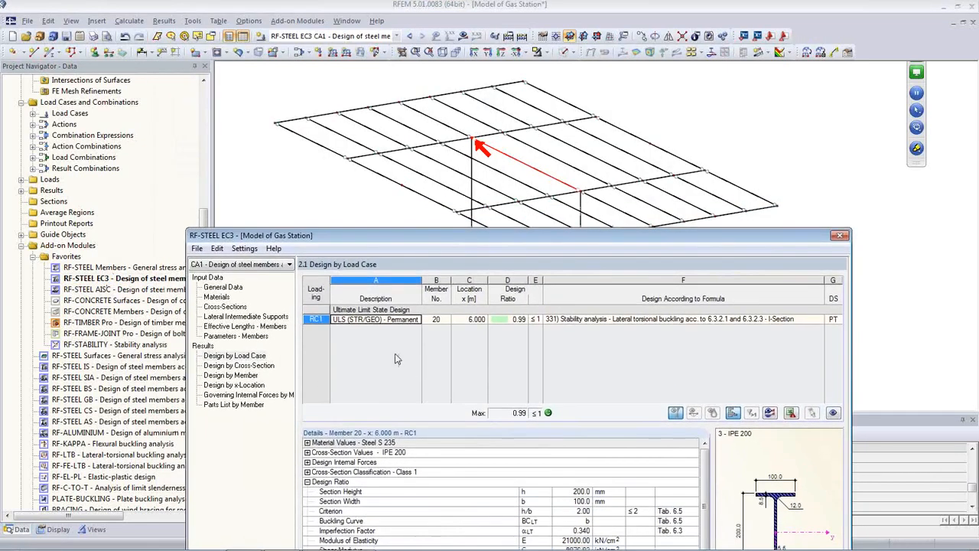
pyautogui.click(243, 366)
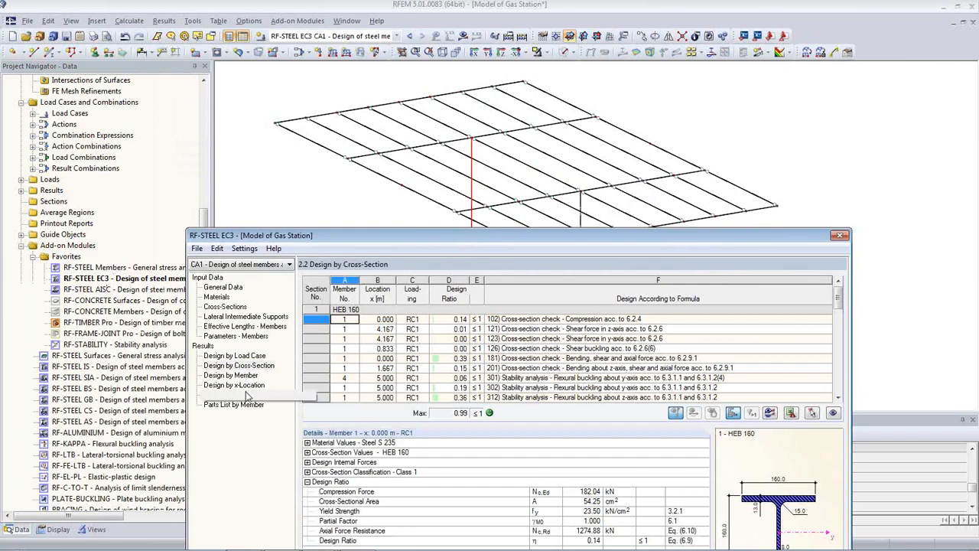
pyautogui.click(405, 369)
pyautogui.click(501, 370)
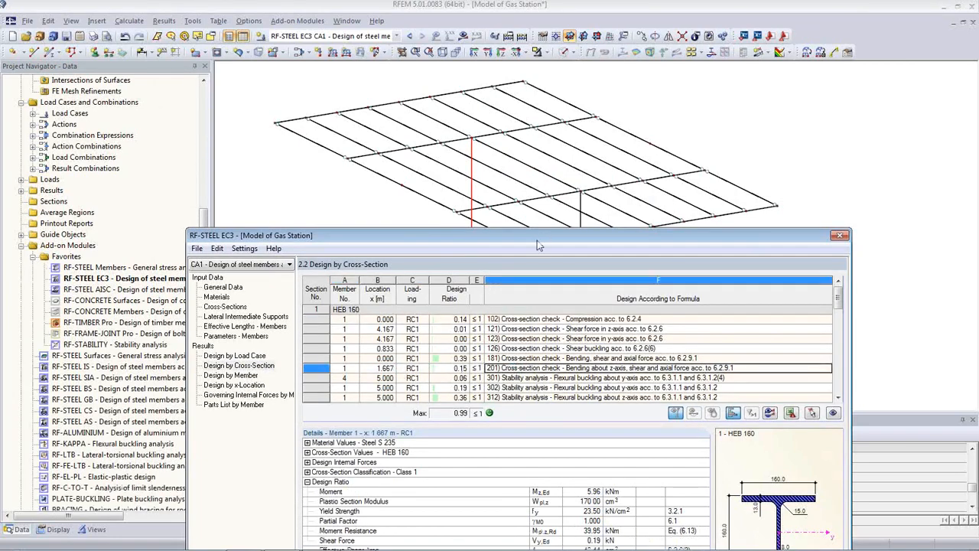
pyautogui.moveTo(536, 236)
pyautogui.mouseDown()
pyautogui.moveTo(524, 301)
pyautogui.moveTo(426, 262)
pyautogui.mouseUp()
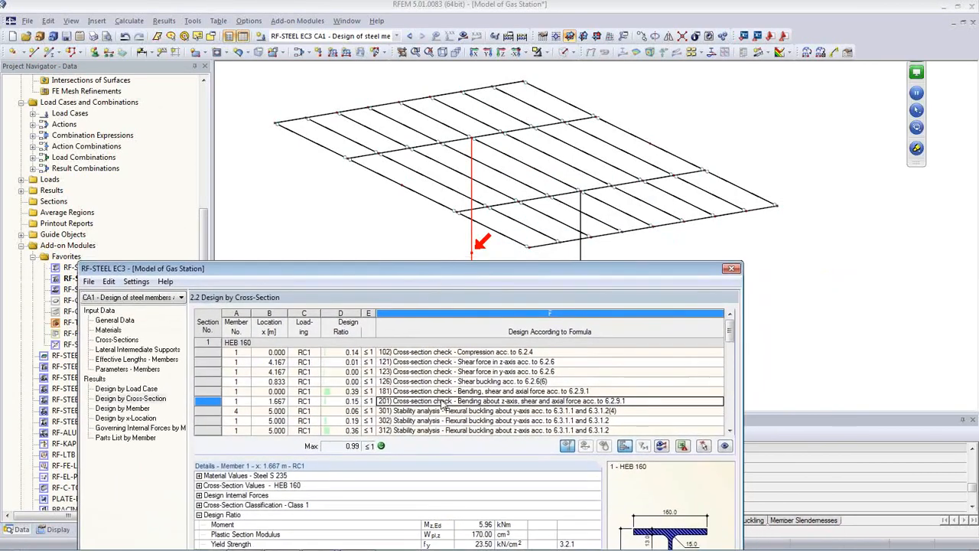
pyautogui.click(450, 382)
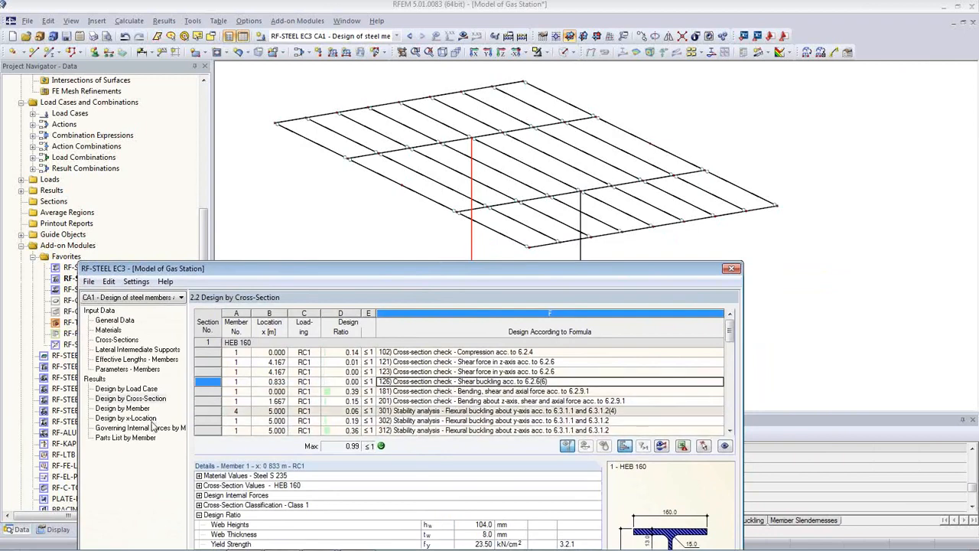
# Pick an edge member in the model to find its IPE 200 checks and examine the bending, shear and torsion designs with their governing locations.
pyautogui.click(703, 446)
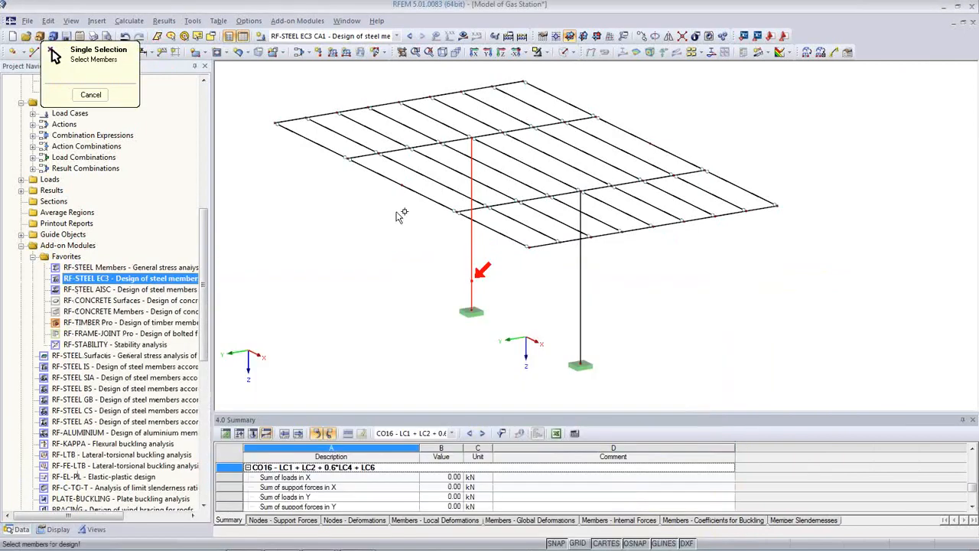
pyautogui.click(321, 146)
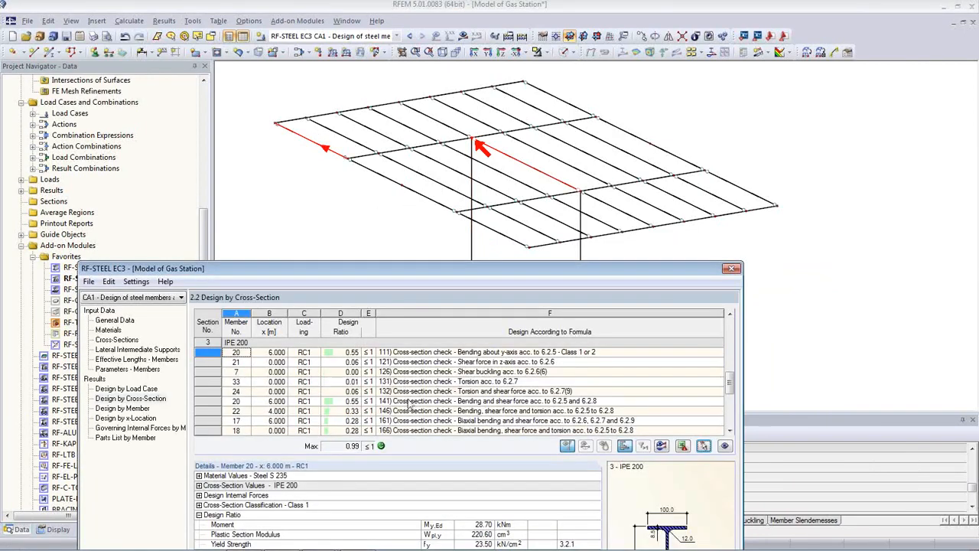
pyautogui.click(405, 402)
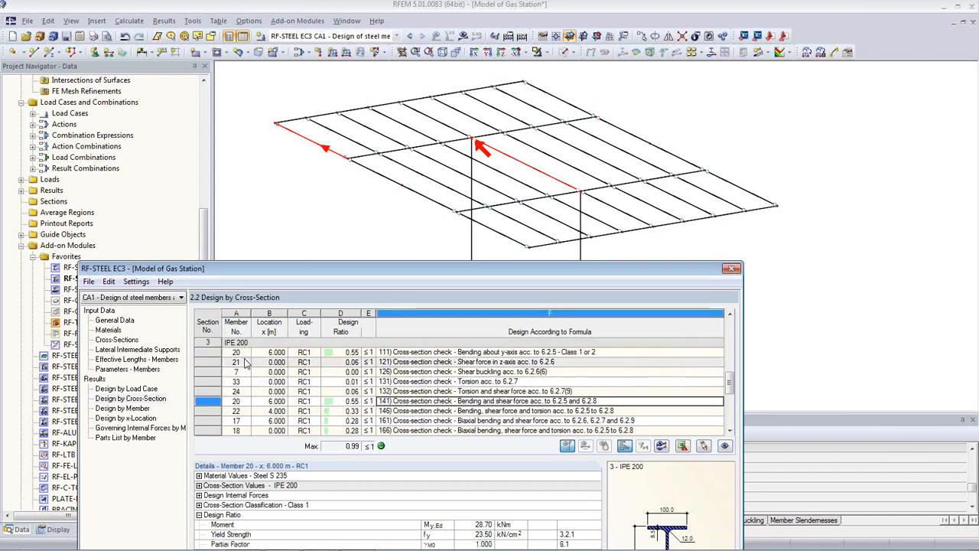
pyautogui.click(249, 353)
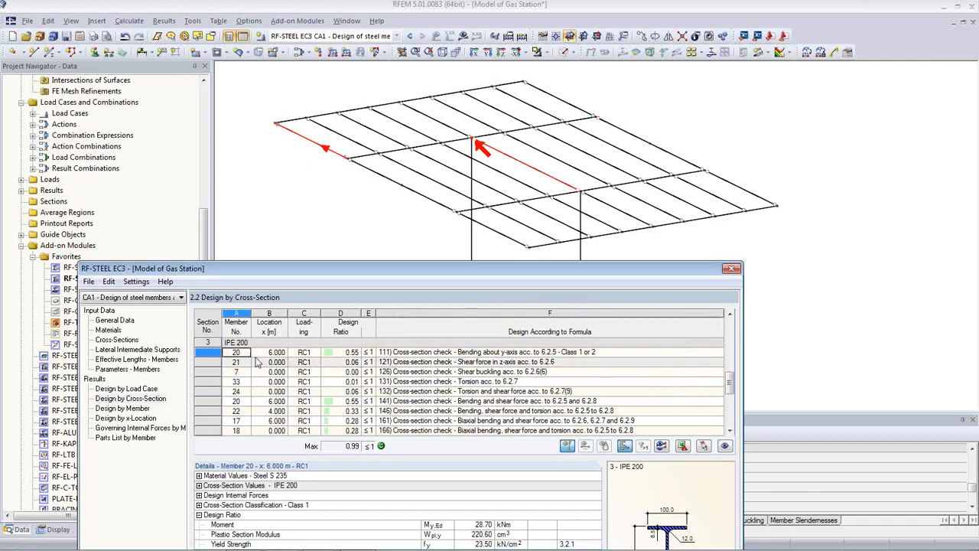
pyautogui.click(260, 362)
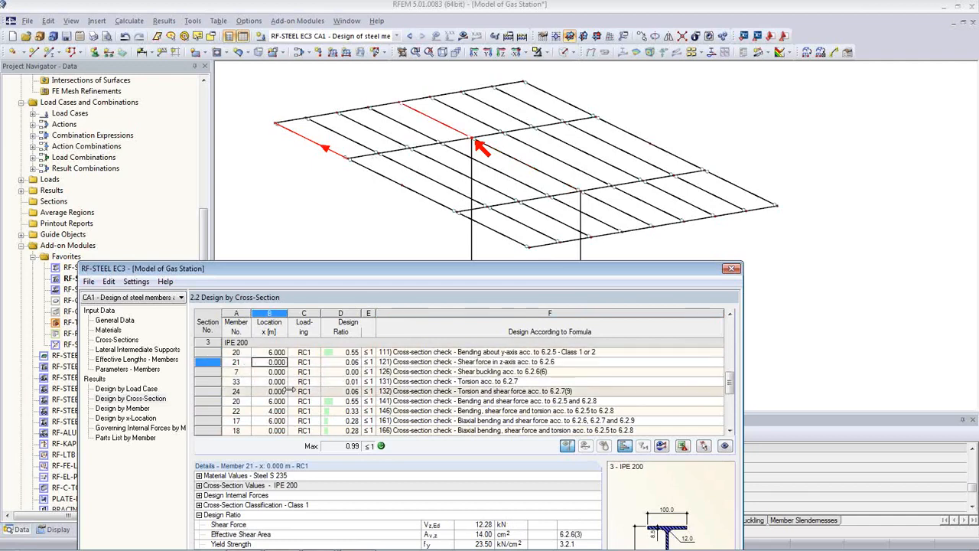
pyautogui.click(316, 391)
pyautogui.click(416, 401)
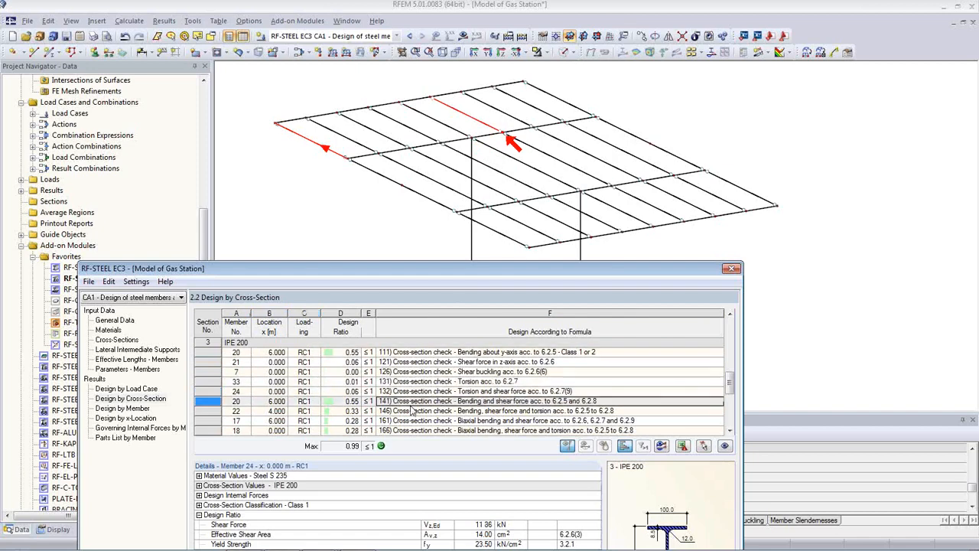
pyautogui.click(468, 412)
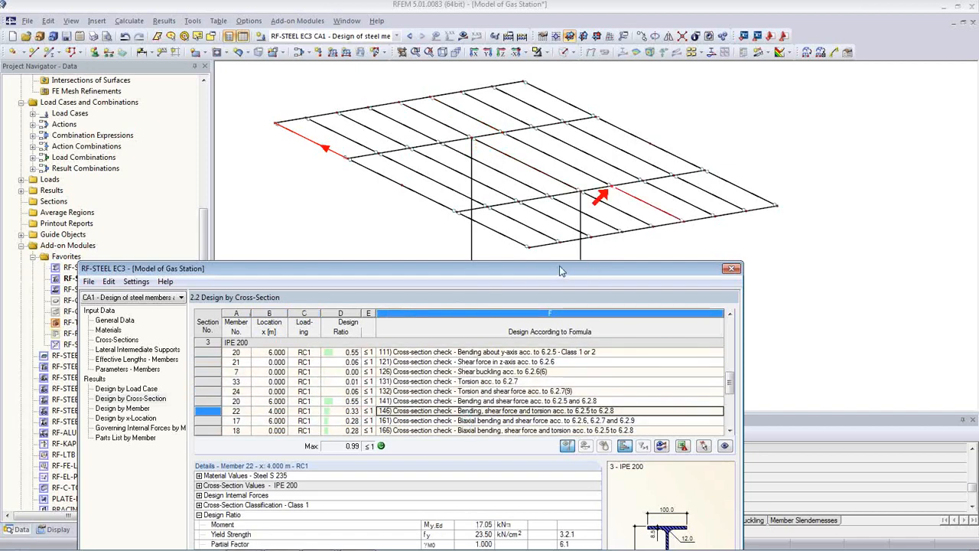
pyautogui.moveTo(560, 270); pyautogui.dragTo(625, 66)
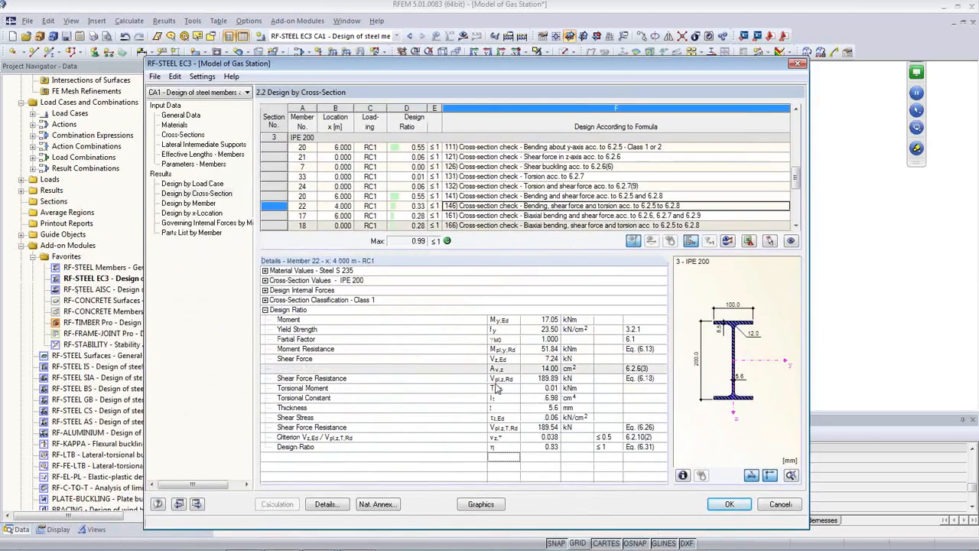
# Close the design module and display the maximum design ratios on the model together with their numerical values.
pyautogui.click(727, 504)
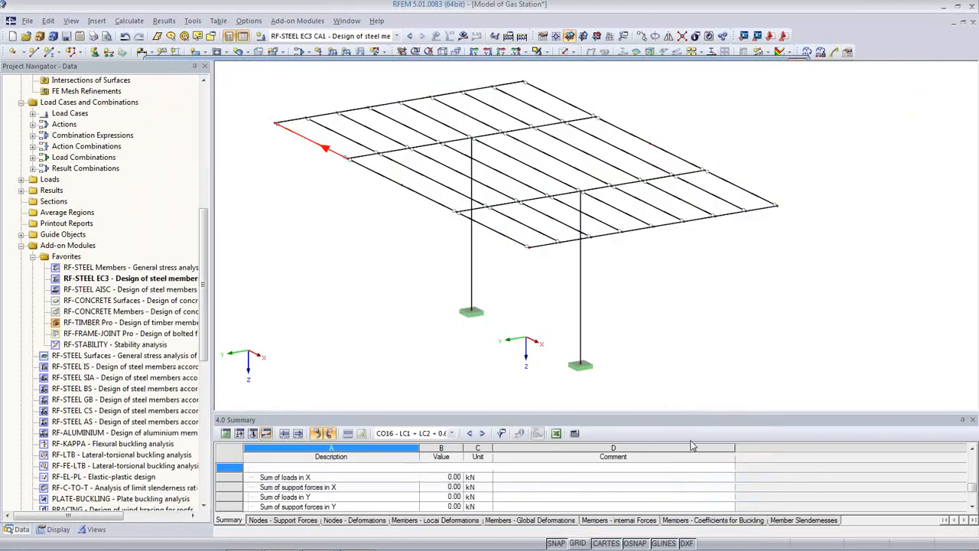
pyautogui.click(463, 36)
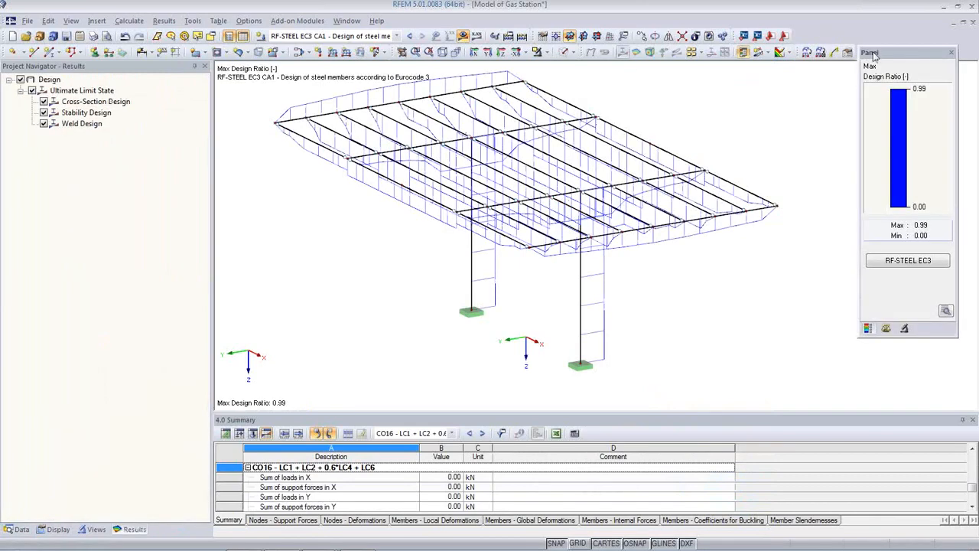
pyautogui.moveTo(895, 55); pyautogui.dragTo(810, 77)
pyautogui.moveTo(469, 296); pyautogui.dragTo(441, 322, button='middle')
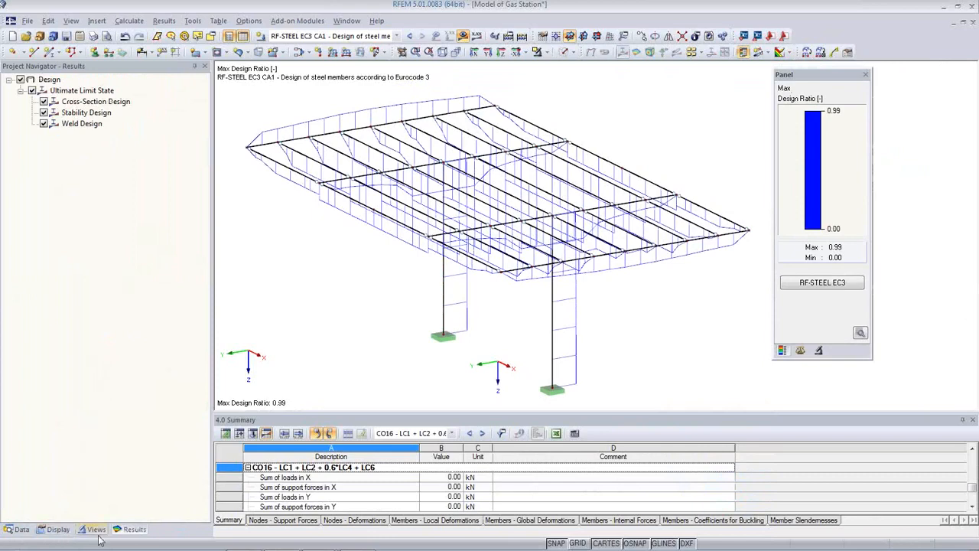
pyautogui.click(476, 38)
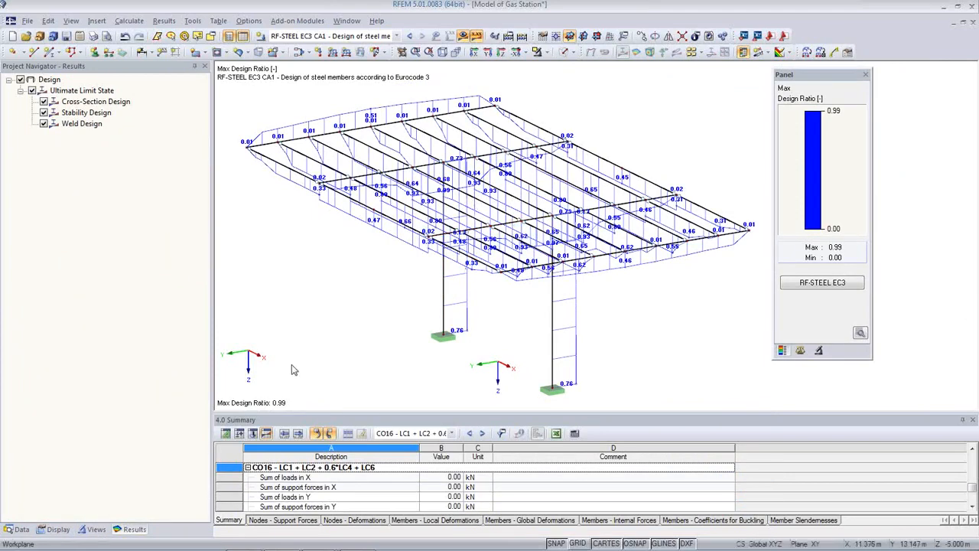
# Display the member results as coloured cross-sections and view the design ratios on the model from another angle.
pyautogui.click(53, 528)
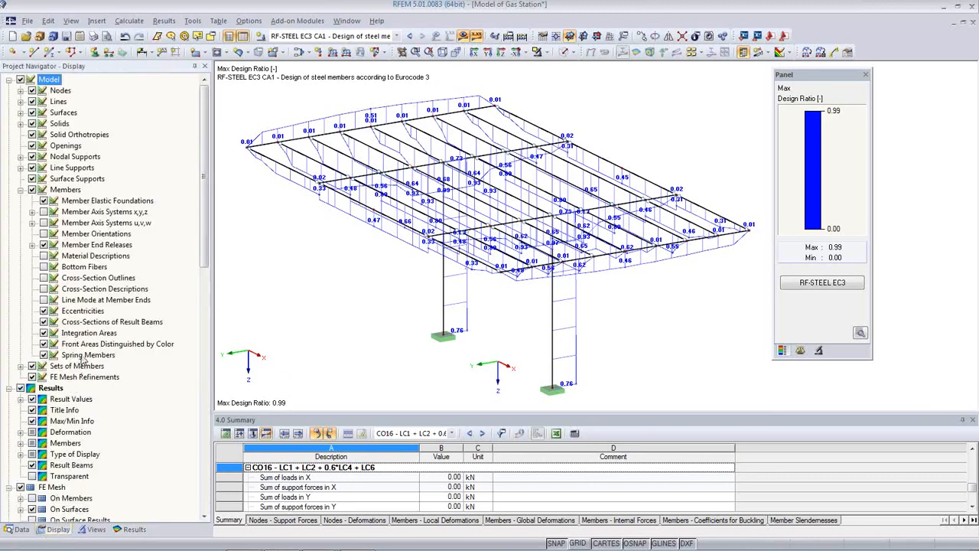
pyautogui.scroll(-4, 82, 360)
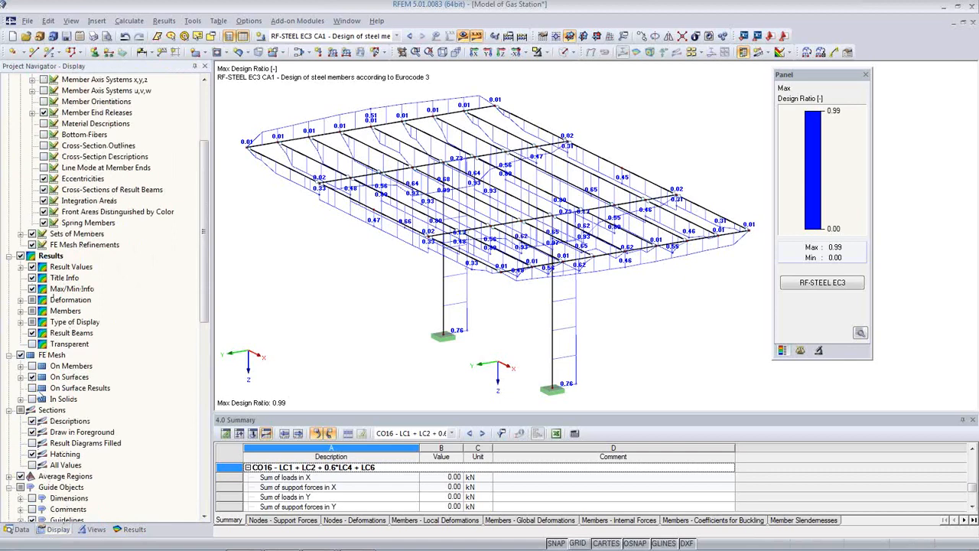
pyautogui.click(20, 310)
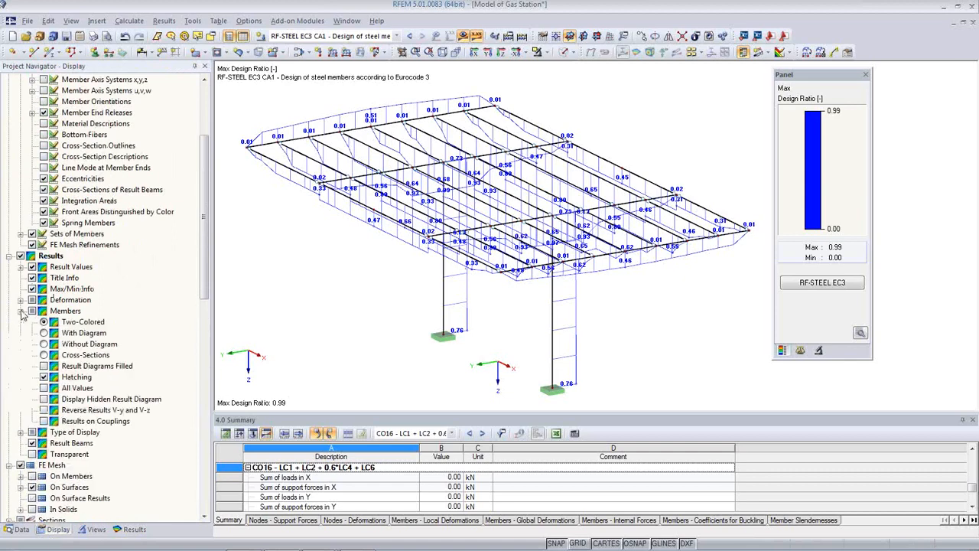
pyautogui.click(44, 355)
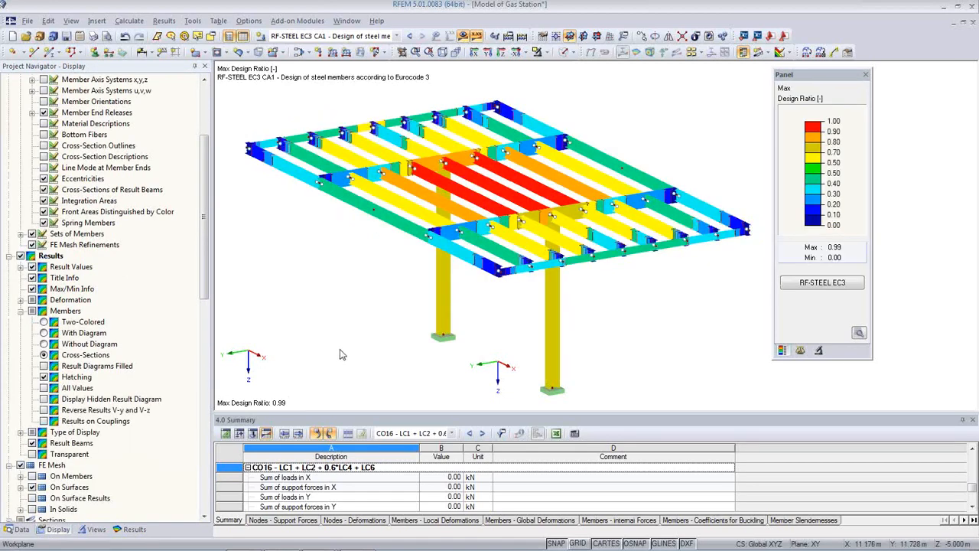
pyautogui.keyDown('ctrl'); pyautogui.moveTo(422, 338); pyautogui.dragTo(612, 383, button='middle'); pyautogui.keyUp('ctrl')
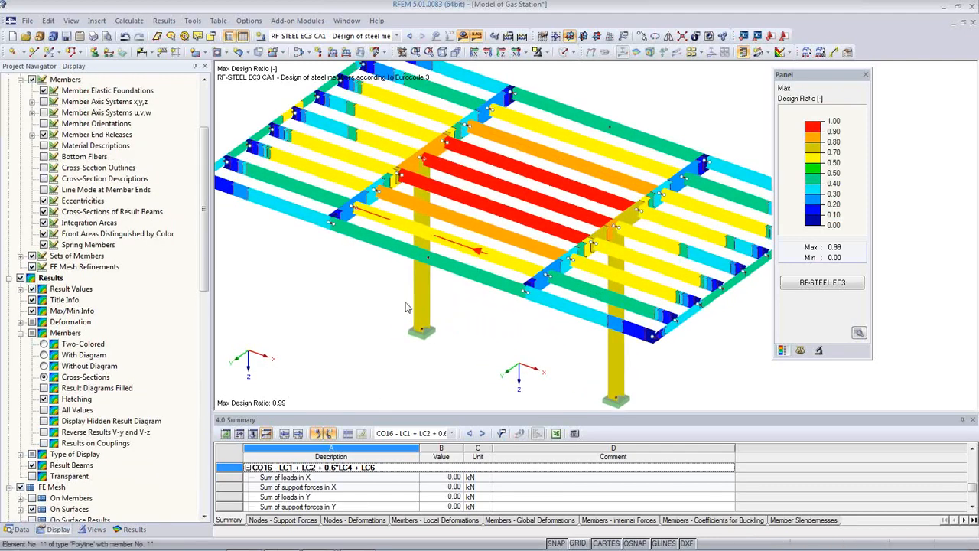
# Switch the member results display to coloured lines without diagram and fit the whole canopy in view.
pyautogui.click(44, 366)
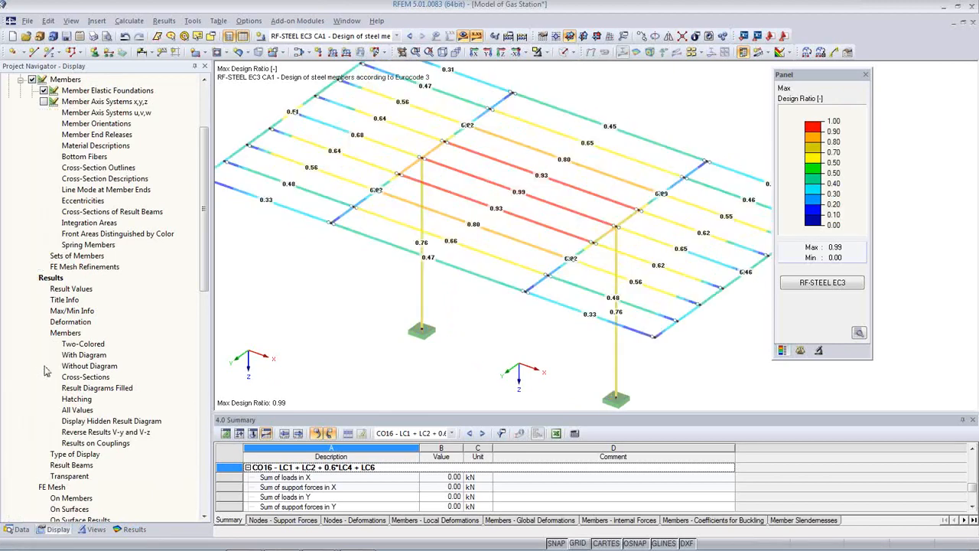
pyautogui.moveTo(573, 258); pyautogui.dragTo(575, 266, button='middle')
pyautogui.scroll(-3, 575, 266)
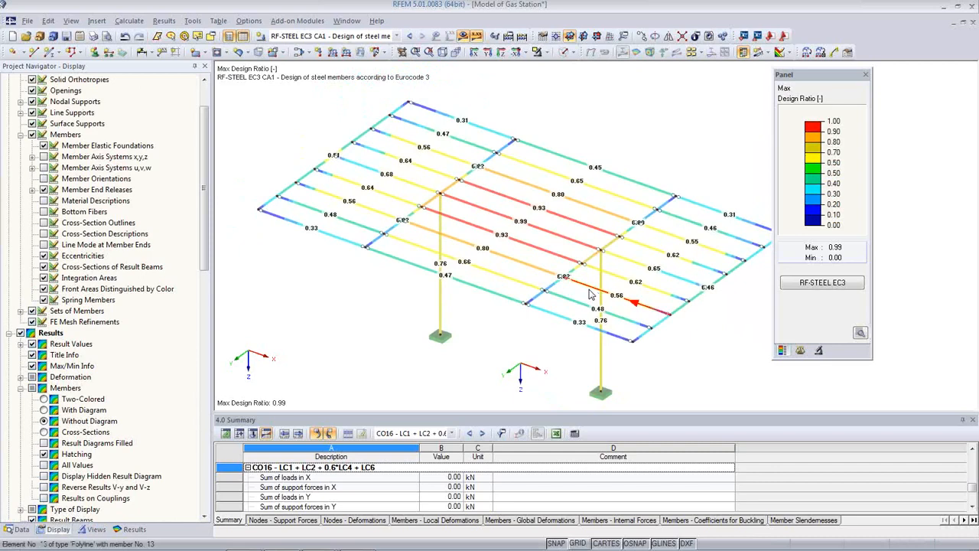
# Reopen the RF-STEEL EC3 module and compare the optimized HEB 160, IPE 360, IPE 200 and U 160 sections with the original RFEM sections.
pyautogui.click(831, 283)
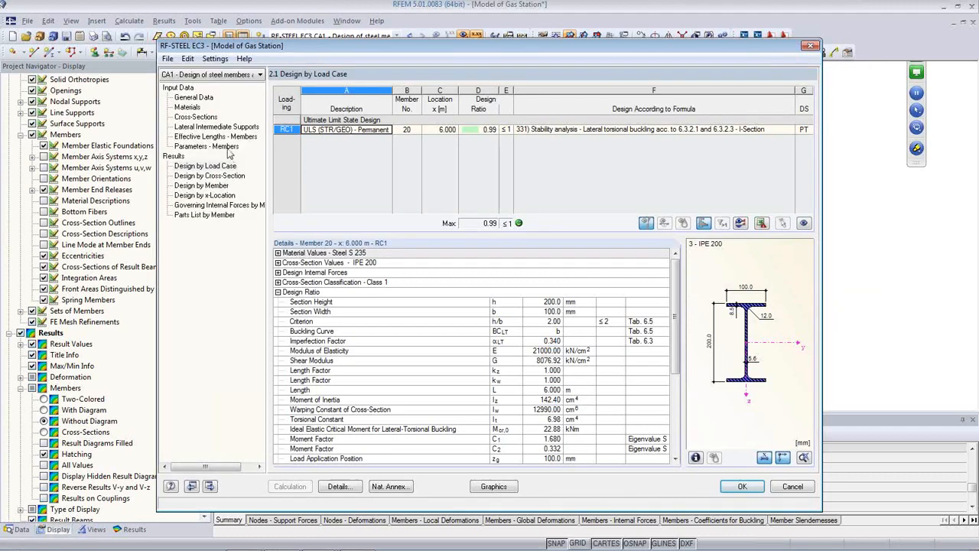
pyautogui.click(195, 117)
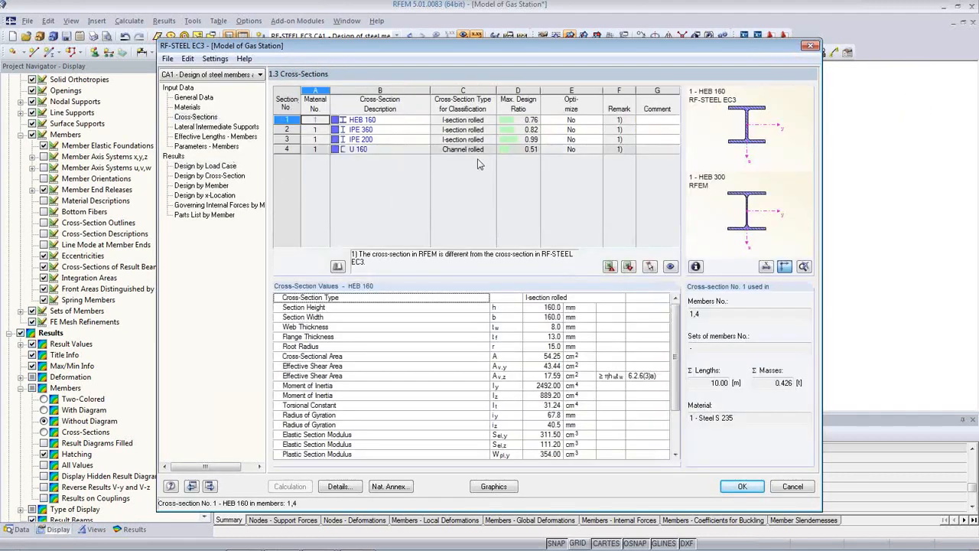
pyautogui.click(380, 119)
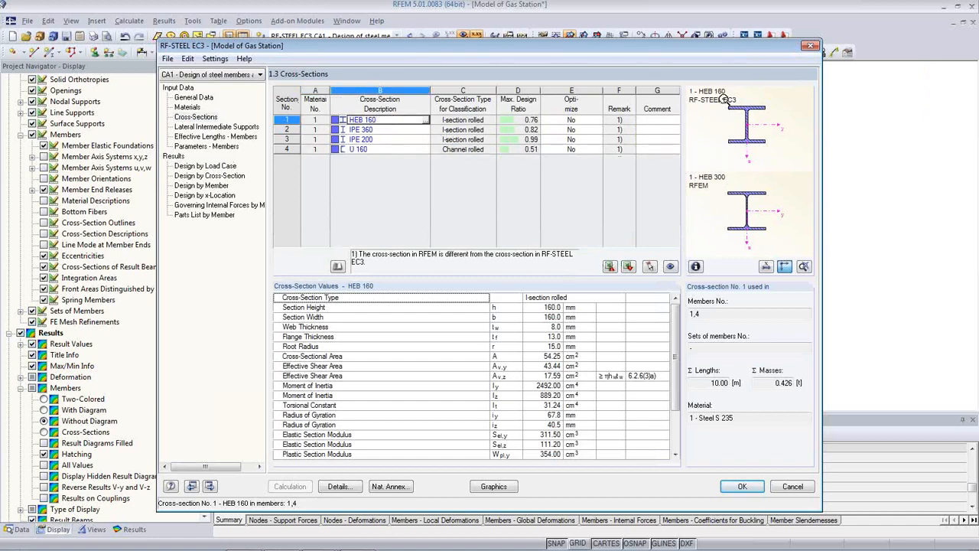
pyautogui.click(403, 130)
pyautogui.click(397, 140)
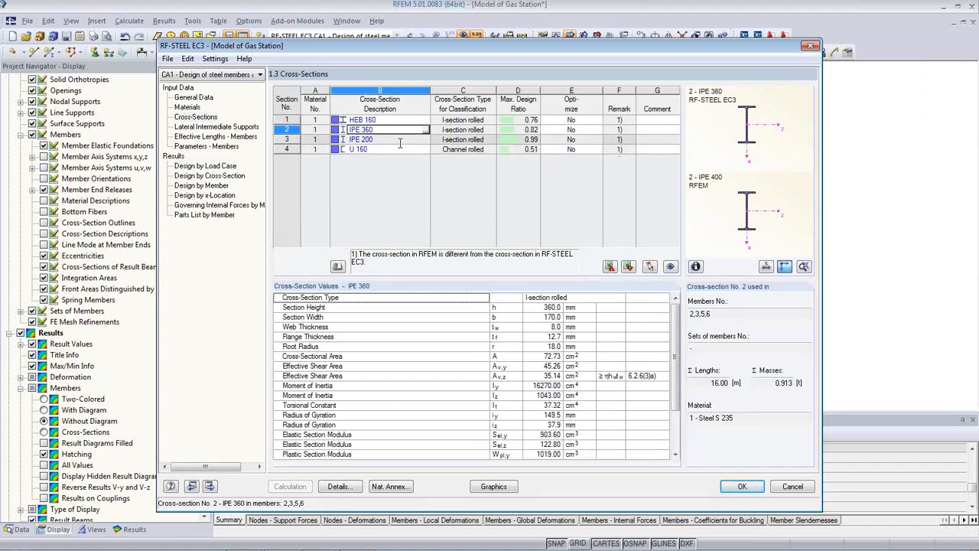
pyautogui.click(390, 149)
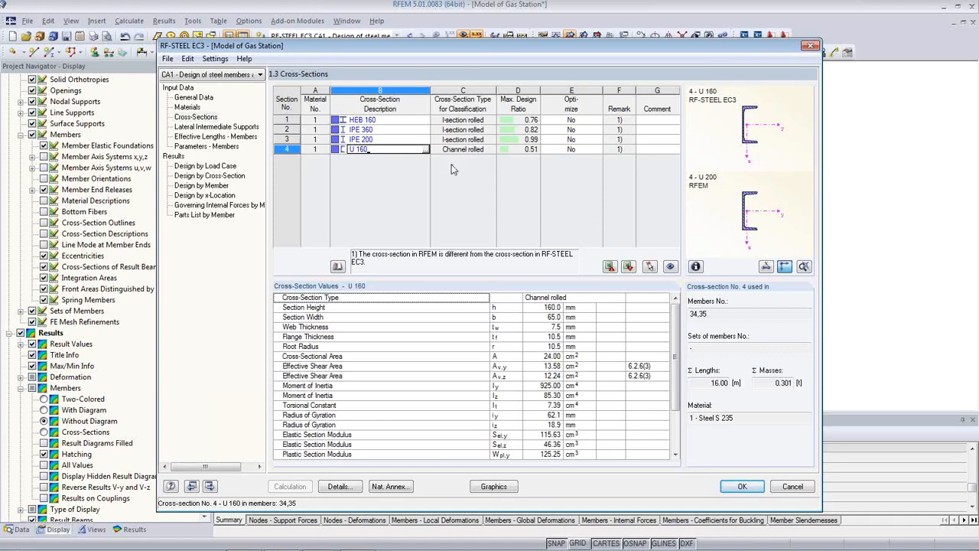
pyautogui.click(361, 140)
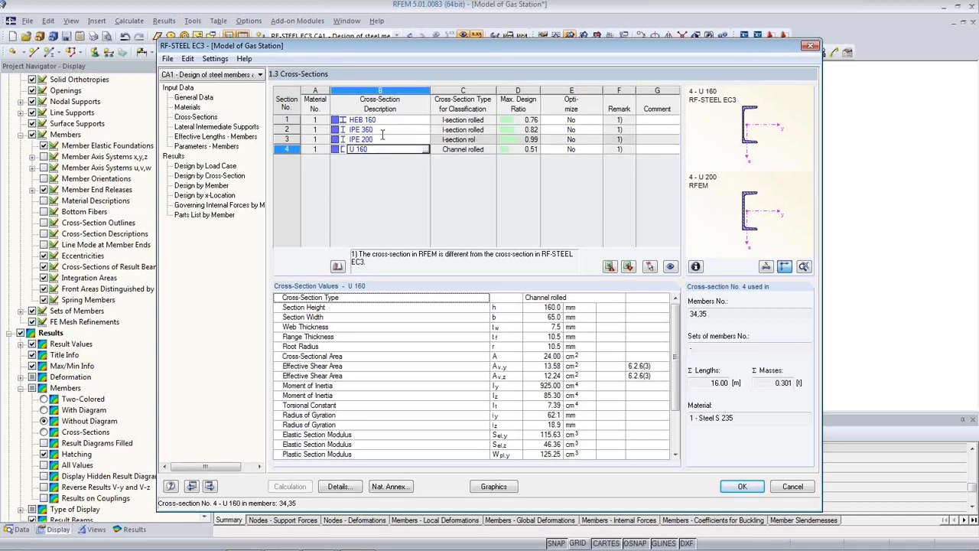
# Export all optimized cross-sections to the RFEM model and accept the deletion of the existing results.
pyautogui.rightClick(391, 139)
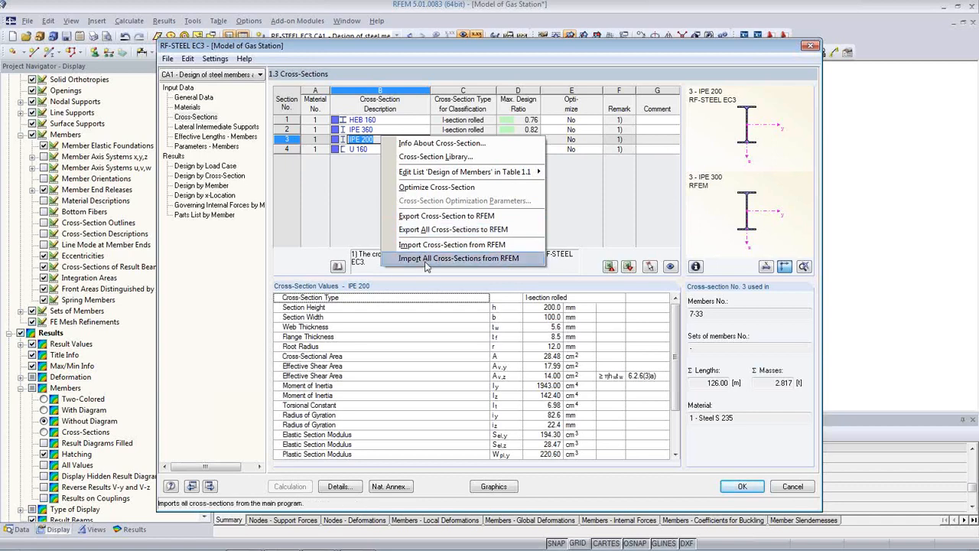
pyautogui.click(431, 231)
pyautogui.click(465, 304)
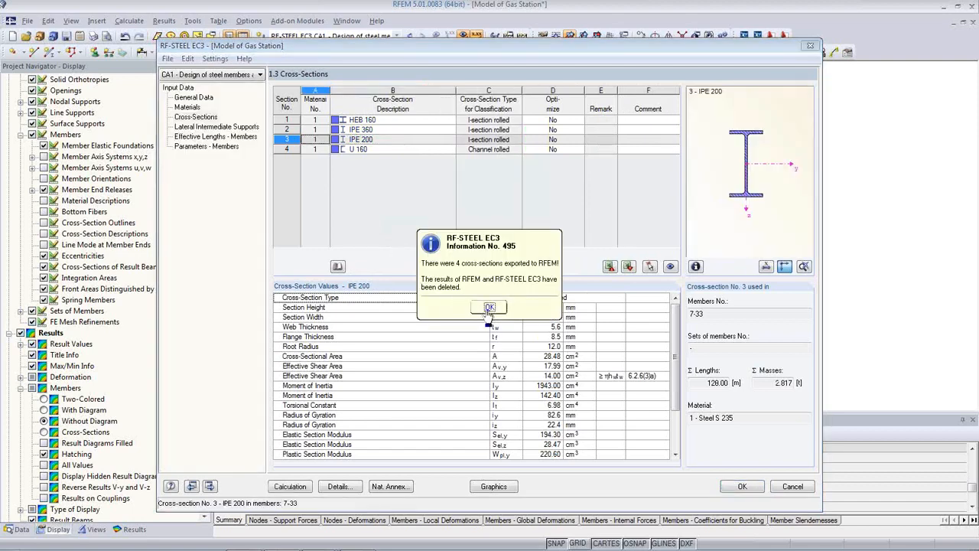
pyautogui.click(489, 306)
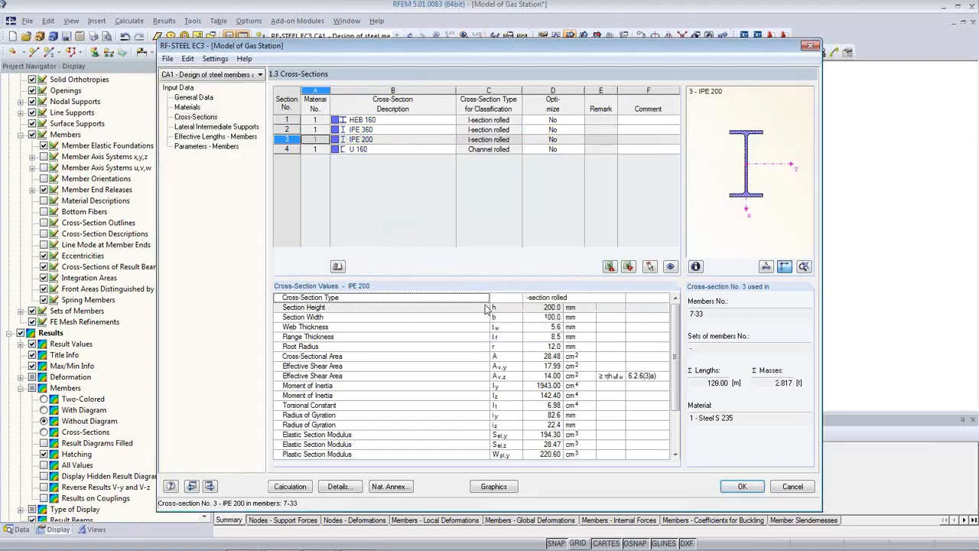
# Recalculate the steel design with the exported cross-sections and check the maximum design ratio of the HEB 160 section.
pyautogui.click(290, 486)
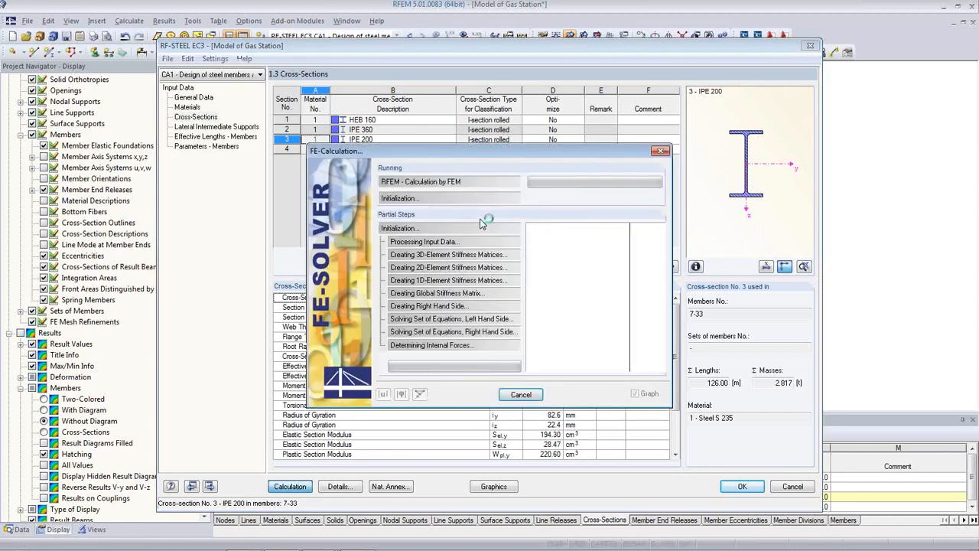
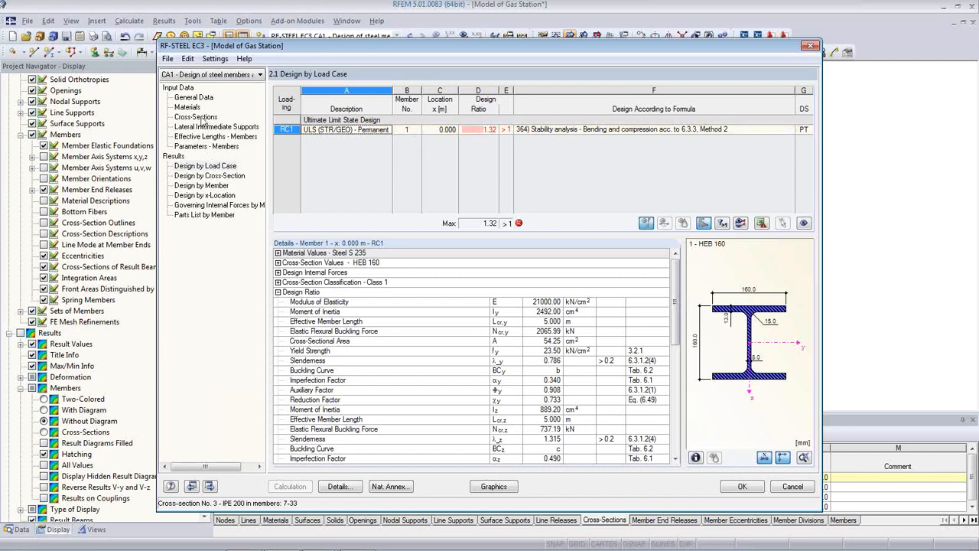
pyautogui.click(200, 119)
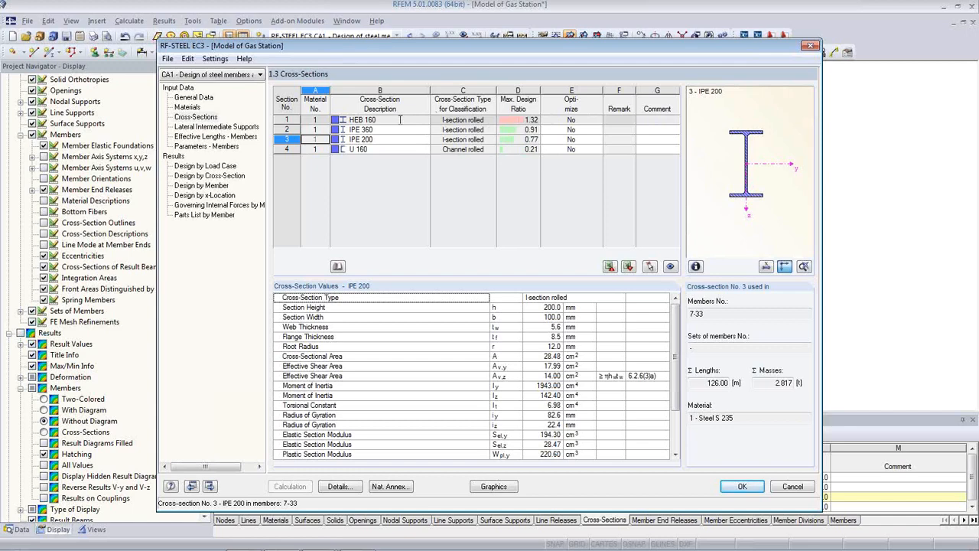
pyautogui.click(399, 121)
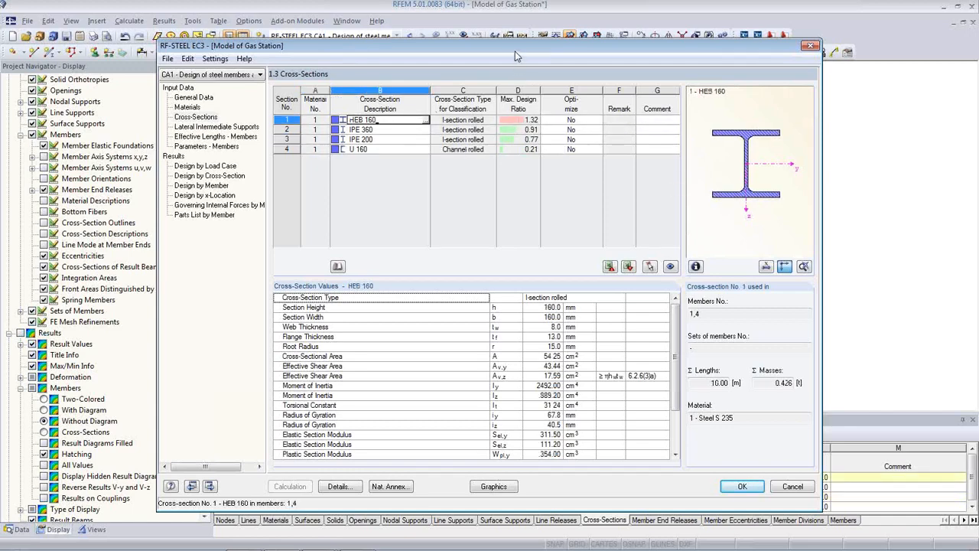
# Uncover the model to see which members use the HEB 160 section and compare them with its maximum design ratio.
pyautogui.moveTo(515, 51); pyautogui.dragTo(531, 121)
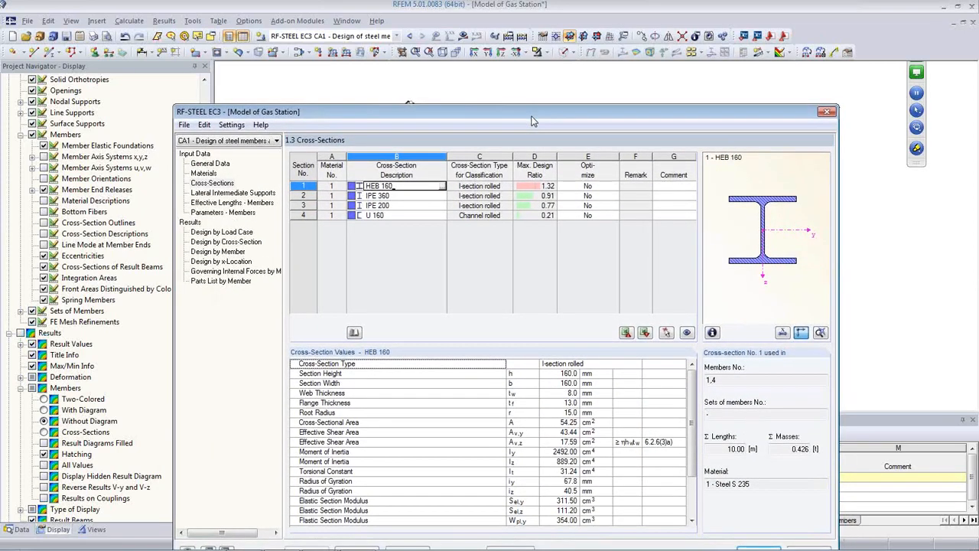
pyautogui.moveTo(533, 120); pyautogui.dragTo(545, 388)
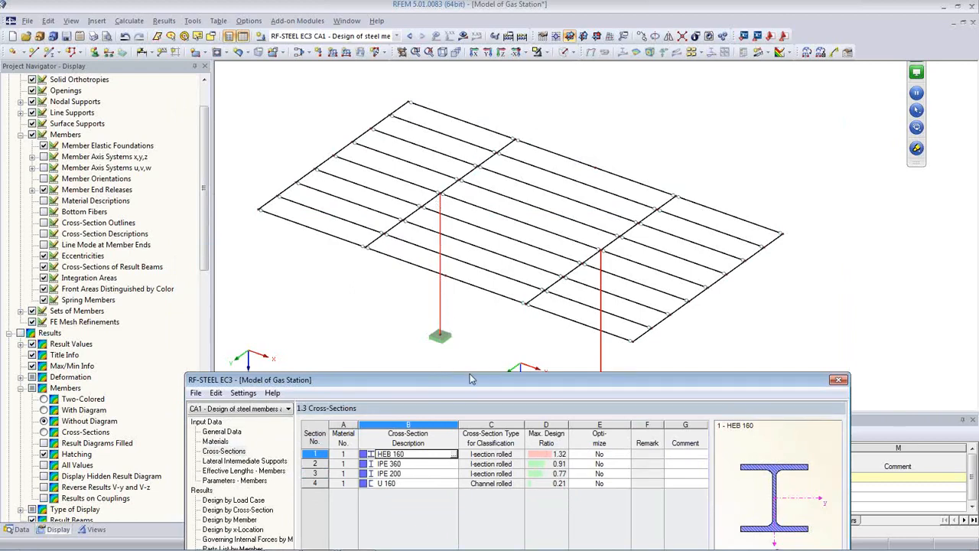
pyautogui.moveTo(470, 377); pyautogui.dragTo(460, 244)
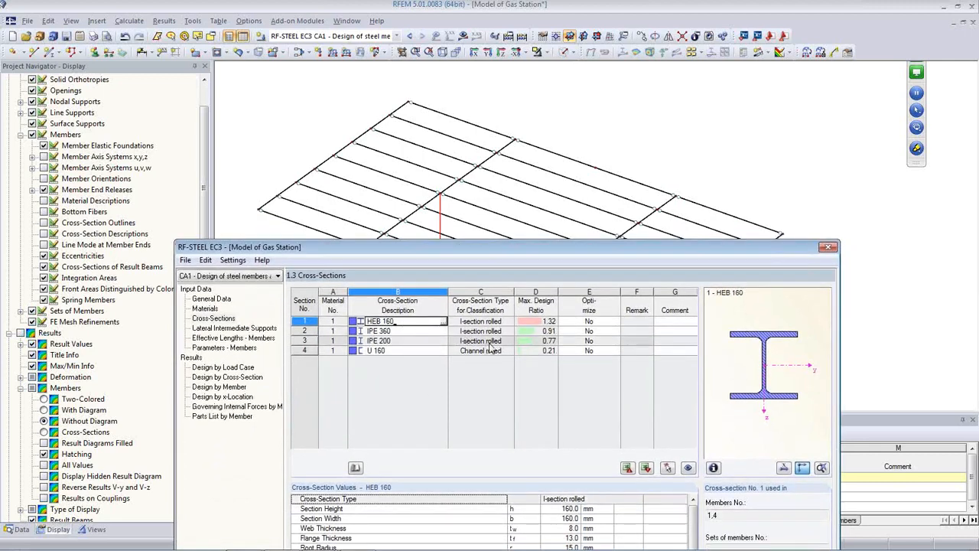
pyautogui.click(557, 322)
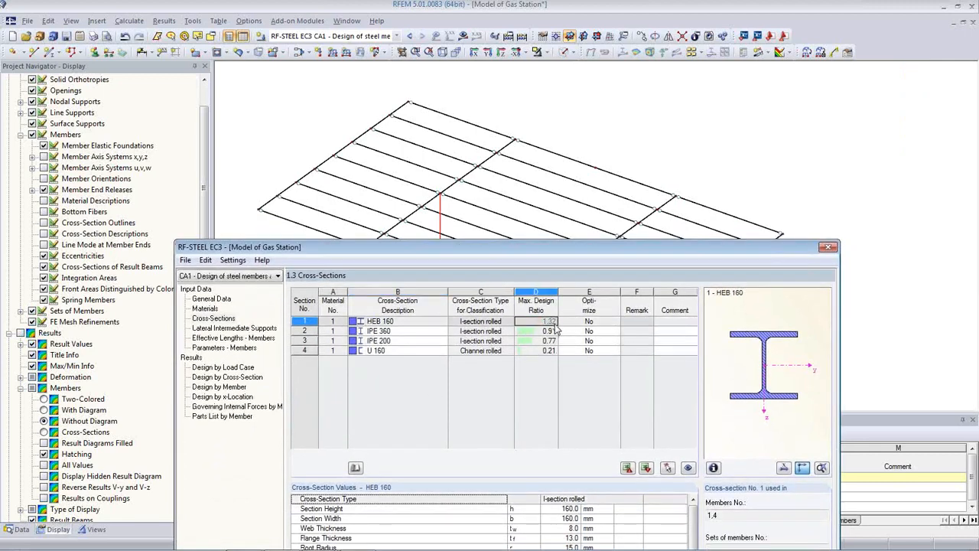
pyautogui.click(509, 322)
# Enable optimization from the current row for the HEB 160 section, recalculate, and review the updated cross-sections.
pyautogui.click(587, 322)
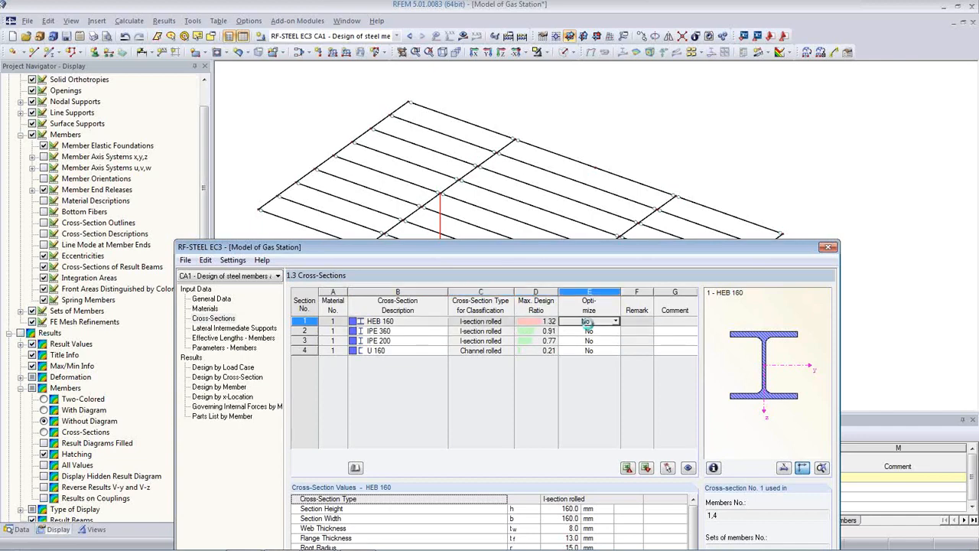
pyautogui.click(615, 322)
pyautogui.click(605, 341)
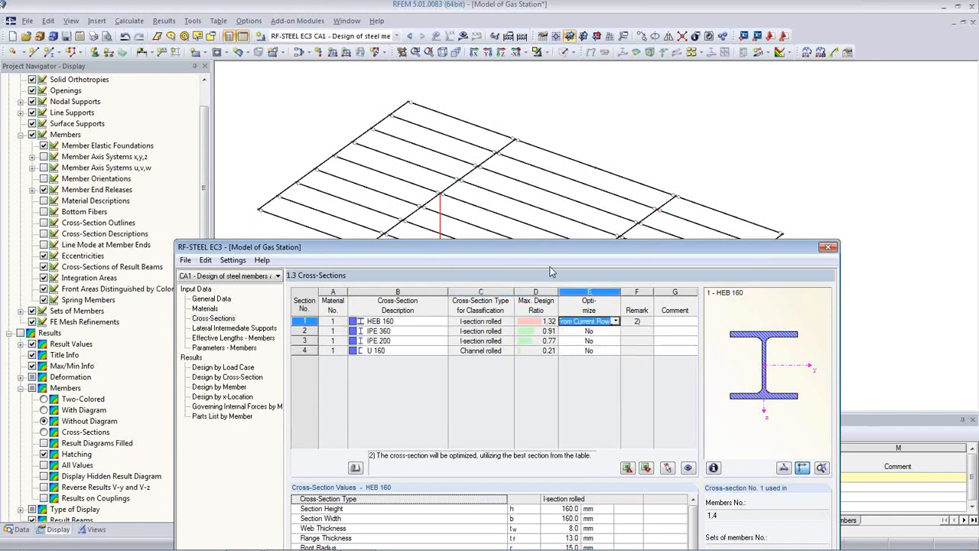
pyautogui.moveTo(539, 253); pyautogui.dragTo(526, 92)
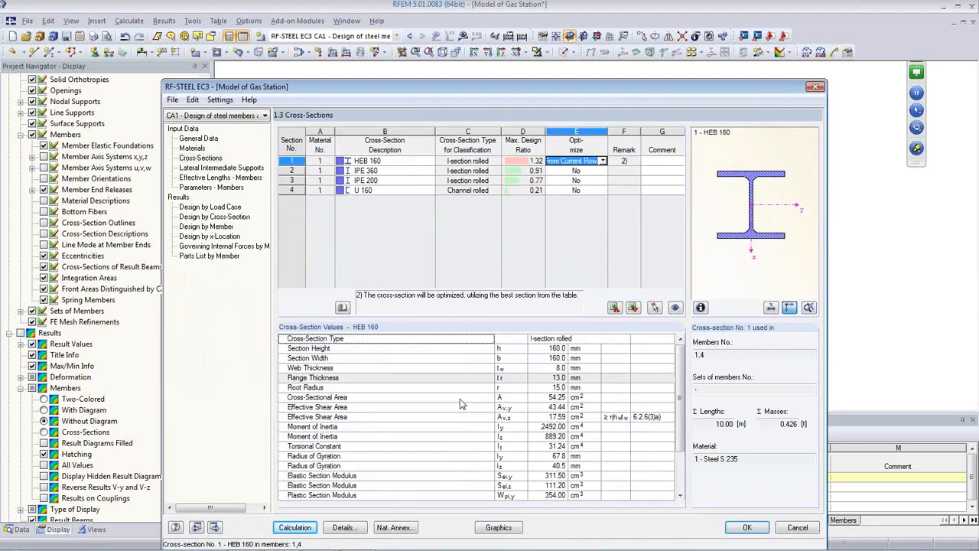
pyautogui.click(292, 529)
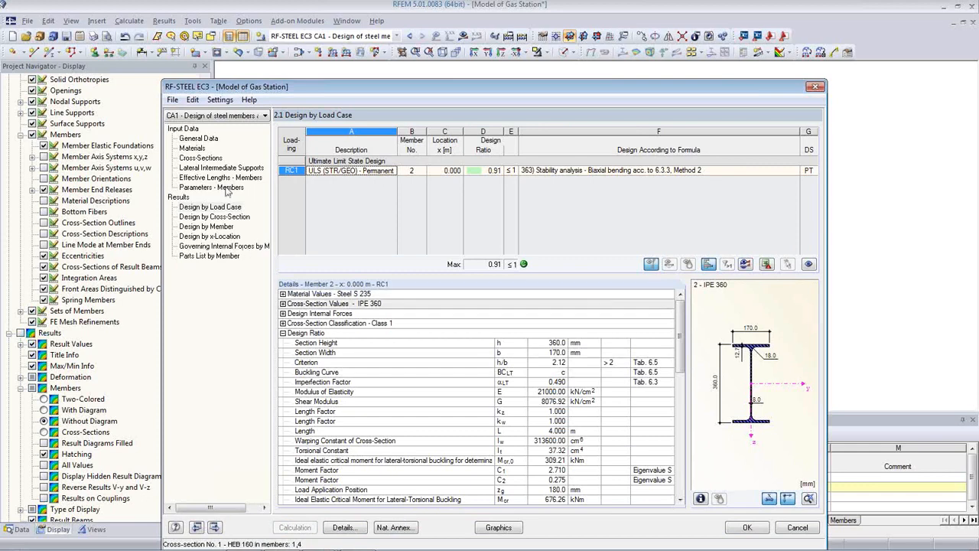
pyautogui.click(199, 158)
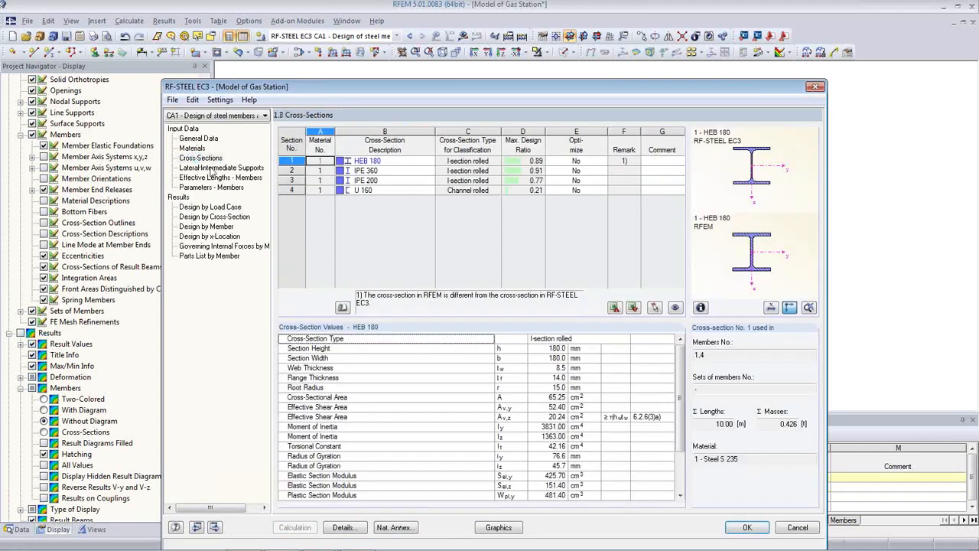
pyautogui.click(399, 166)
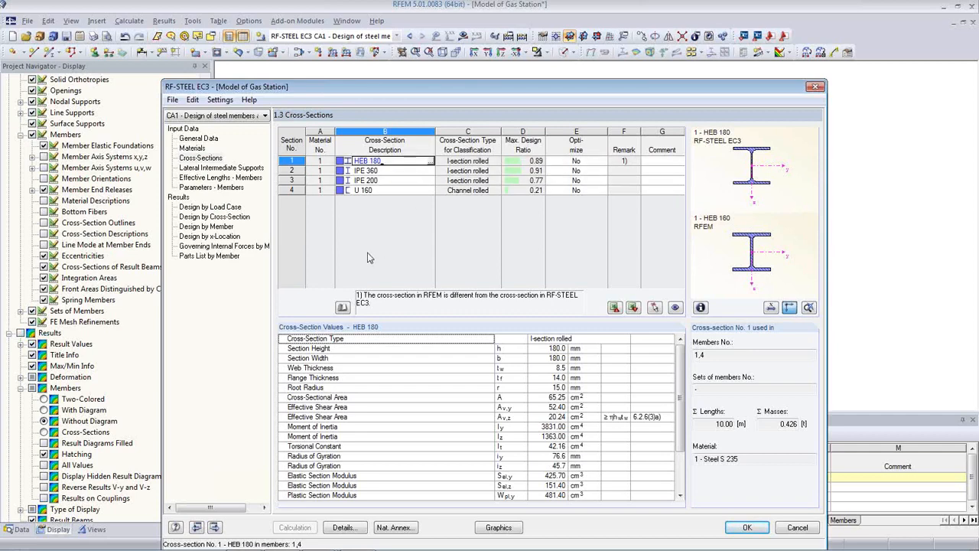
# Add result combination RC2, SLS - Characteristic, to the serviceability limit state design.
pyautogui.click(201, 139)
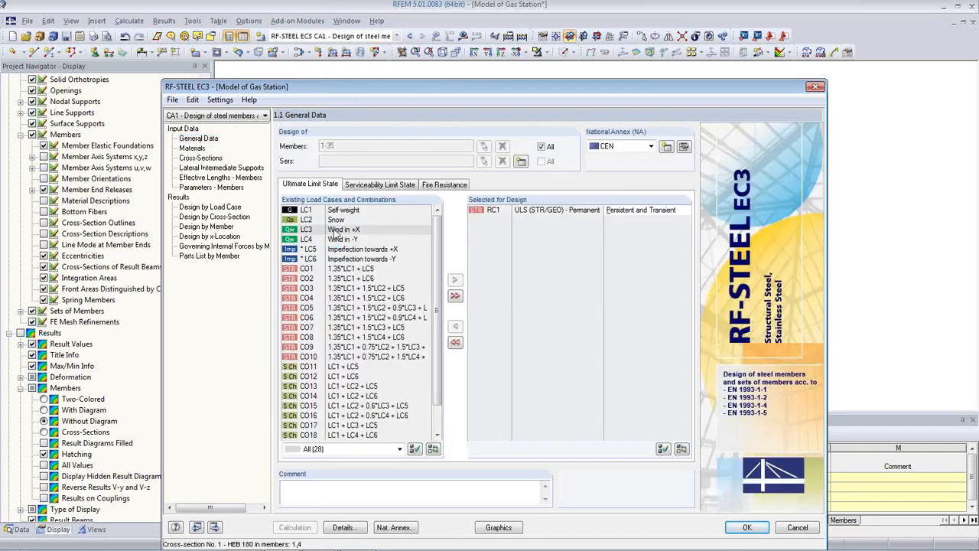
pyautogui.click(380, 186)
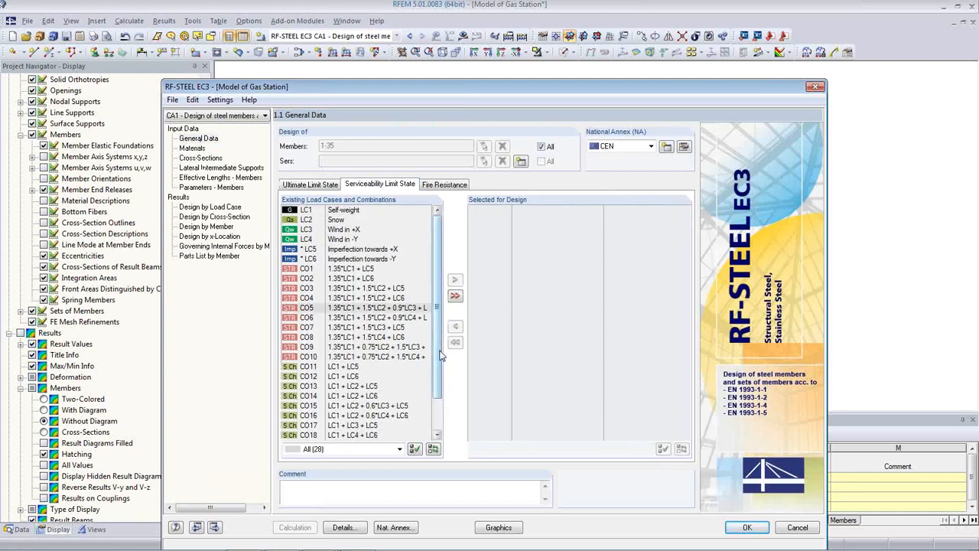
pyautogui.scroll(-2, 441, 348)
pyautogui.doubleClick(344, 436)
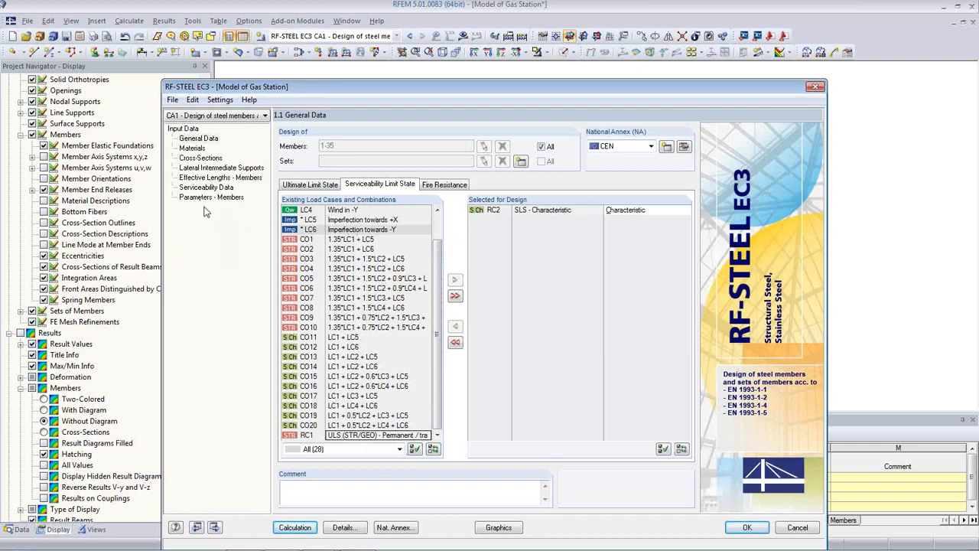
# Go to the serviceability data and set the reference of the first row to Member.
pyautogui.click(192, 149)
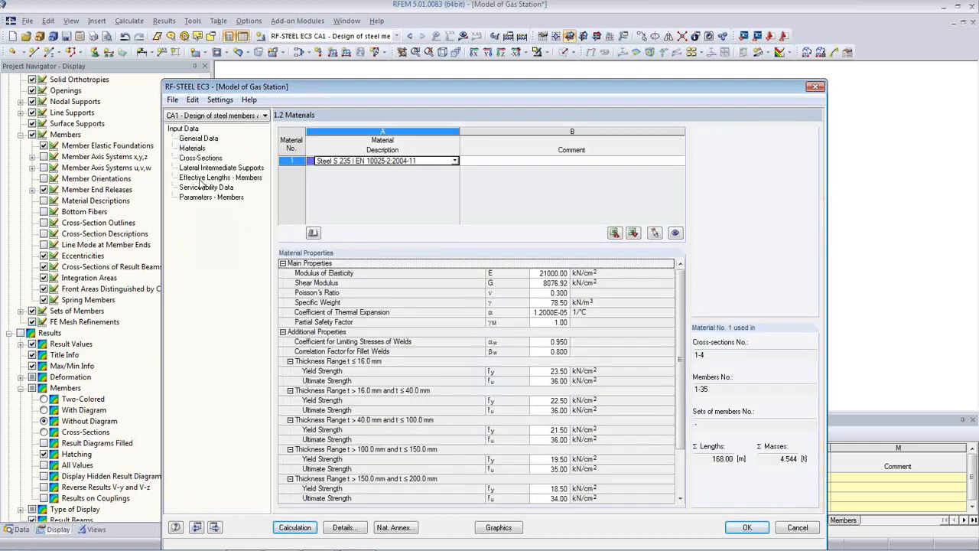
pyautogui.click(211, 198)
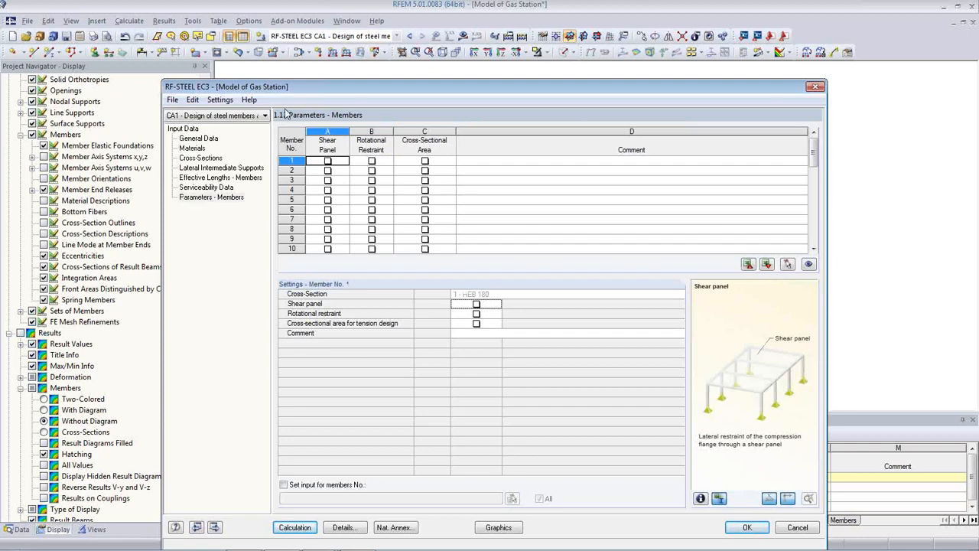
pyautogui.moveTo(311, 91); pyautogui.dragTo(310, 64)
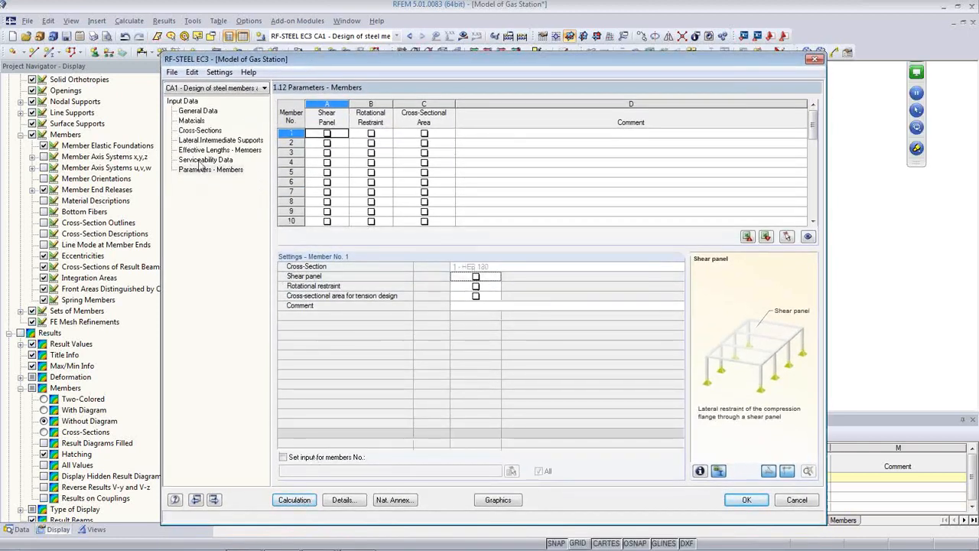
pyautogui.click(200, 160)
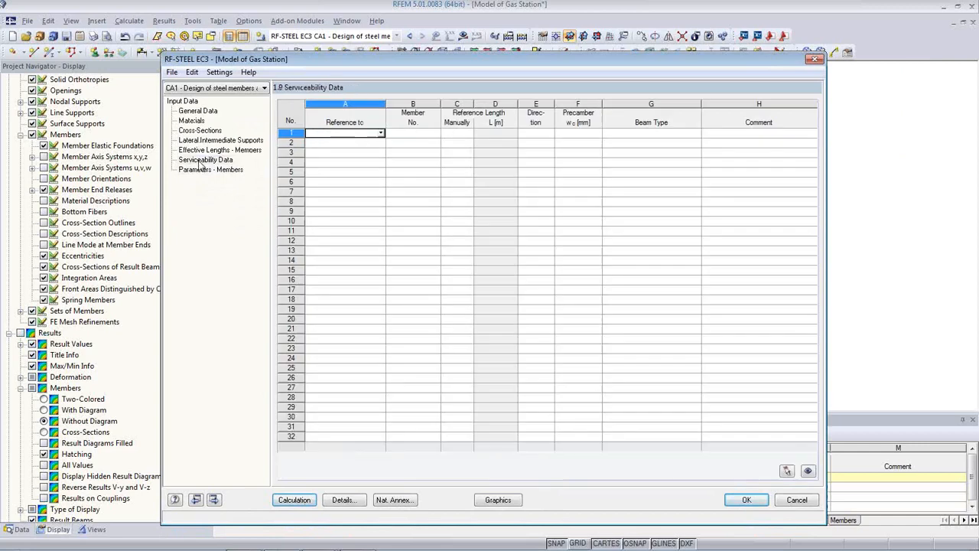
pyautogui.click(381, 133)
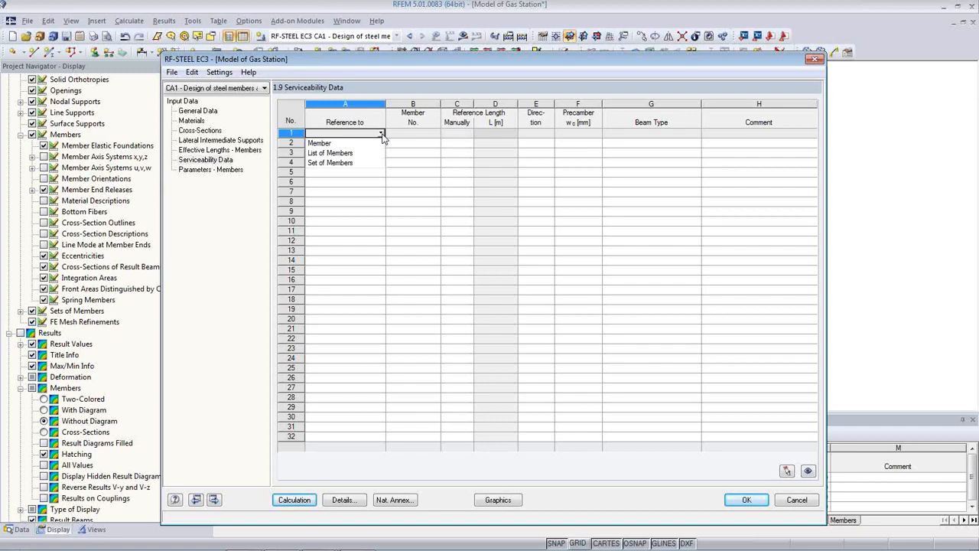
pyautogui.click(378, 145)
pyautogui.press('Tab')
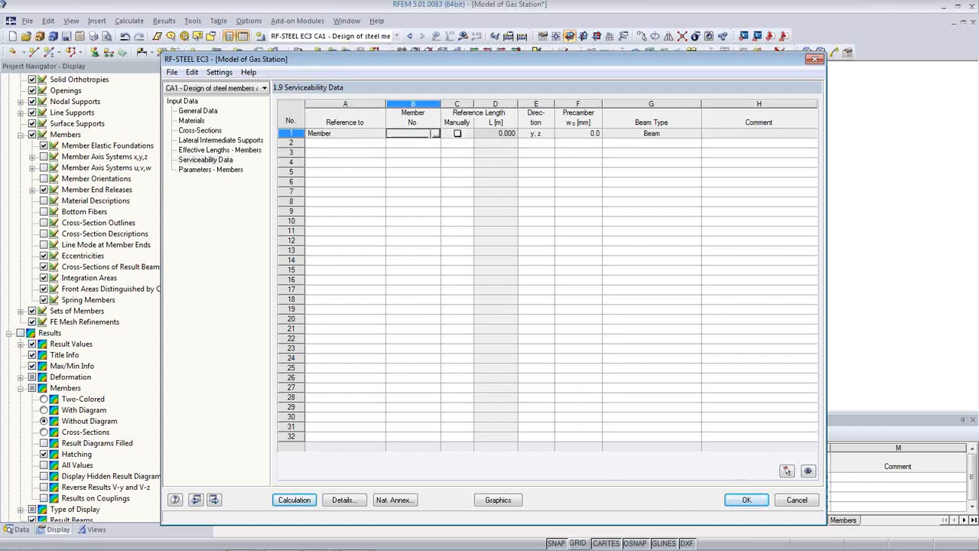
# Select members 2, 3, 5, 6 and 9 graphically in the model for the serviceability design.
pyautogui.click(436, 134)
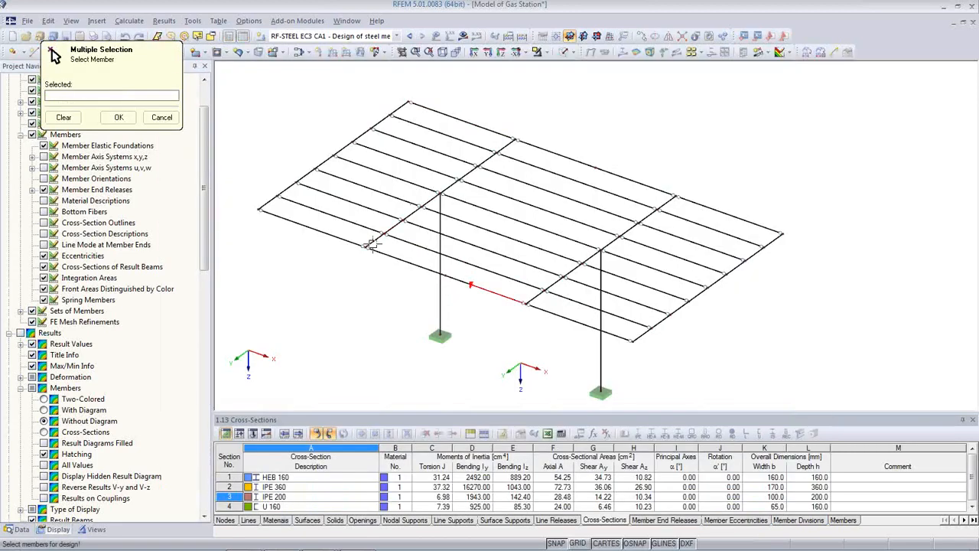
pyautogui.click(371, 242)
pyautogui.click(463, 169)
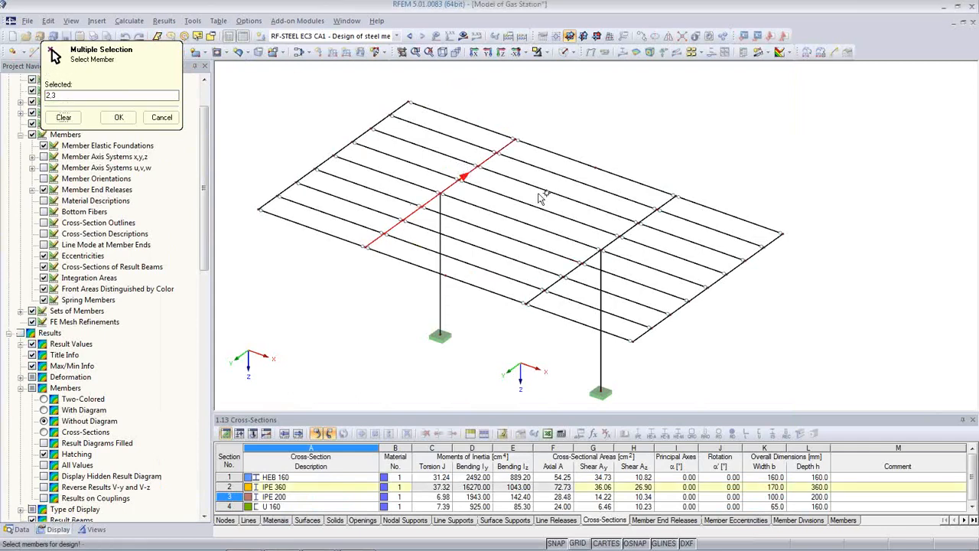
pyautogui.click(641, 222)
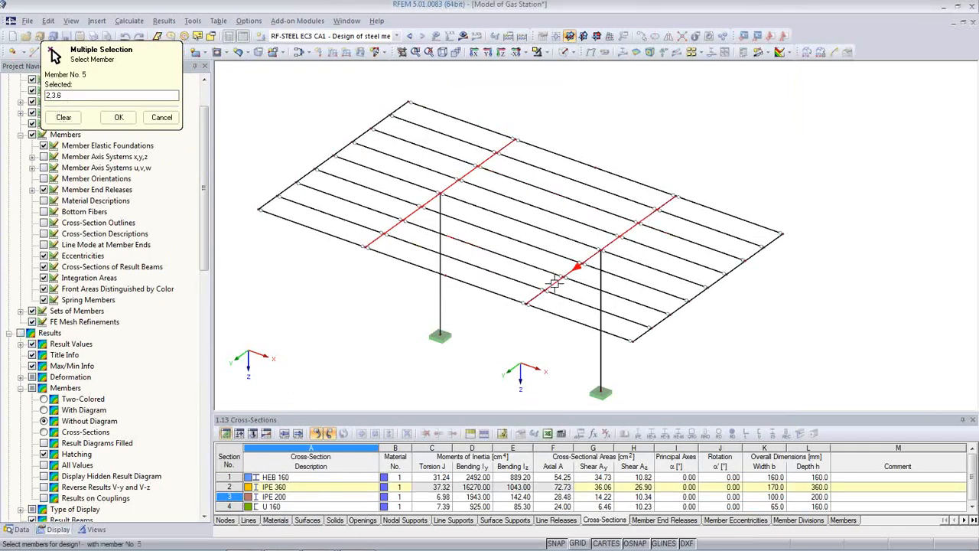
pyautogui.click(561, 280)
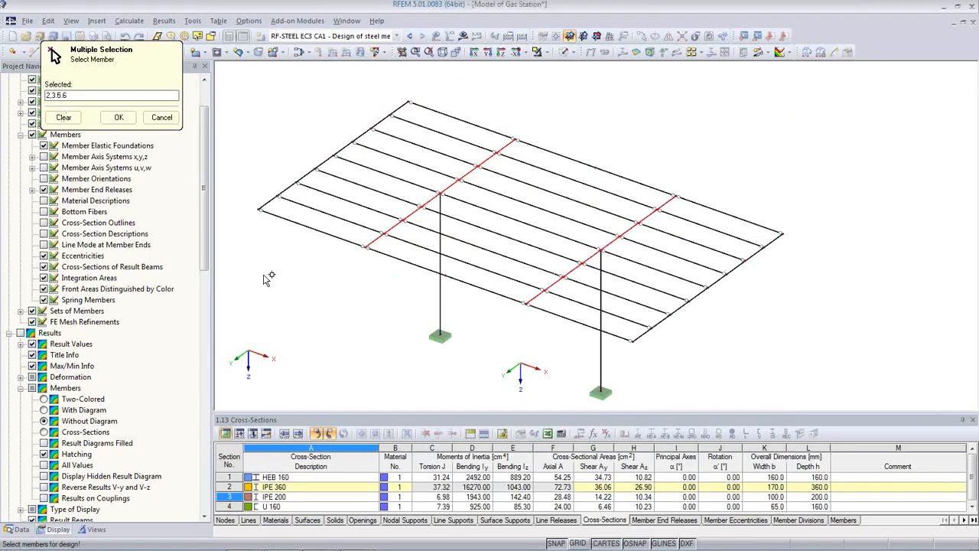
pyautogui.click(291, 220)
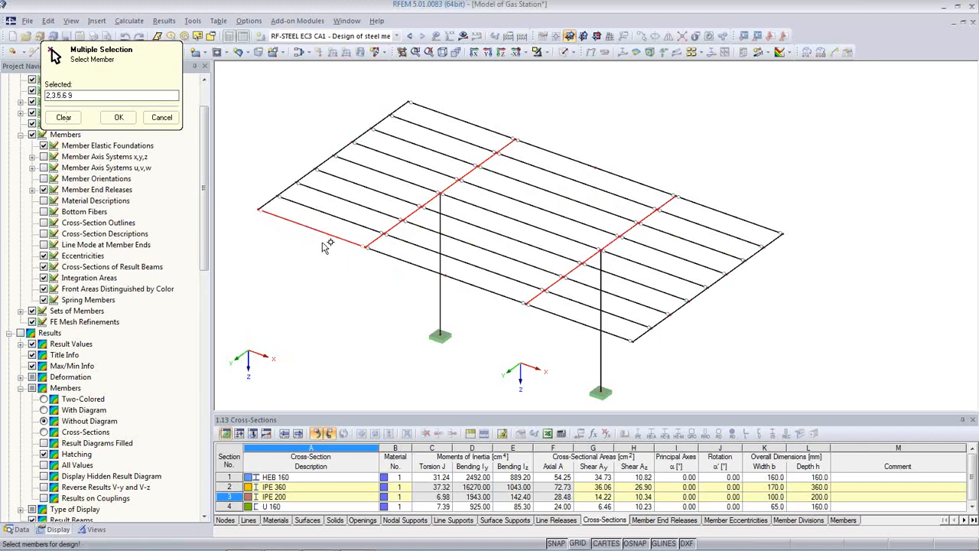
pyautogui.click(119, 117)
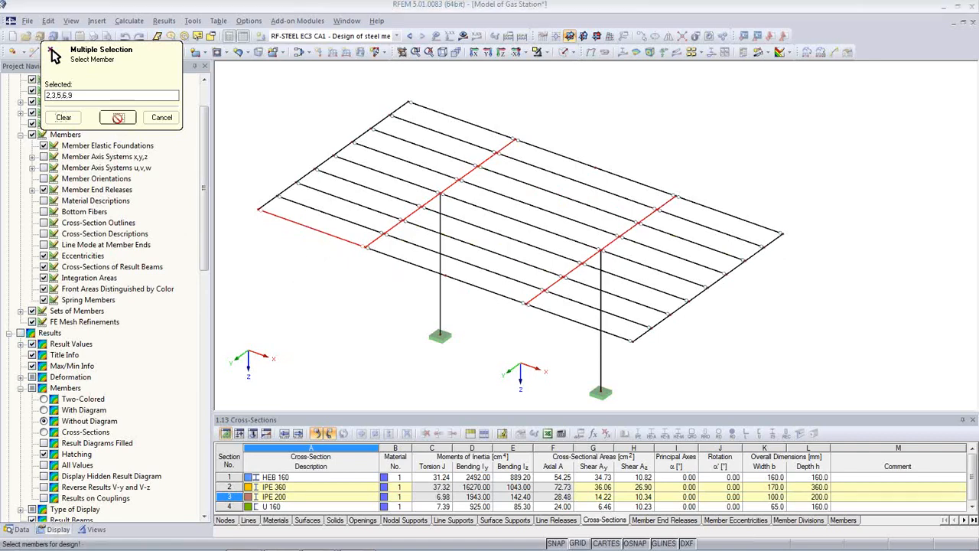
# Uncover the model to identify member 2 and set its beam type to Cantilever End Free.
pyautogui.click(637, 134)
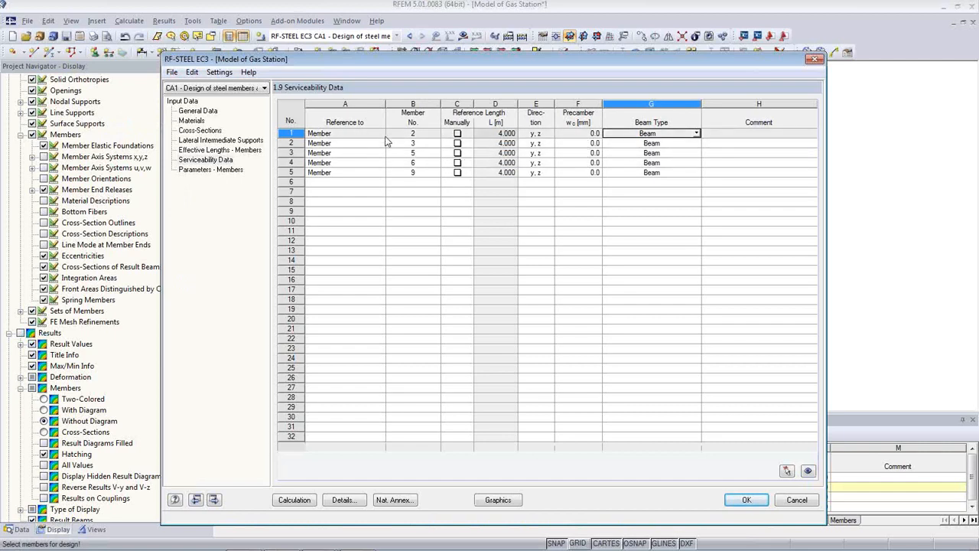
pyautogui.moveTo(414, 61); pyautogui.dragTo(457, 325)
pyautogui.moveTo(440, 314); pyautogui.dragTo(396, 316)
pyautogui.click(678, 384)
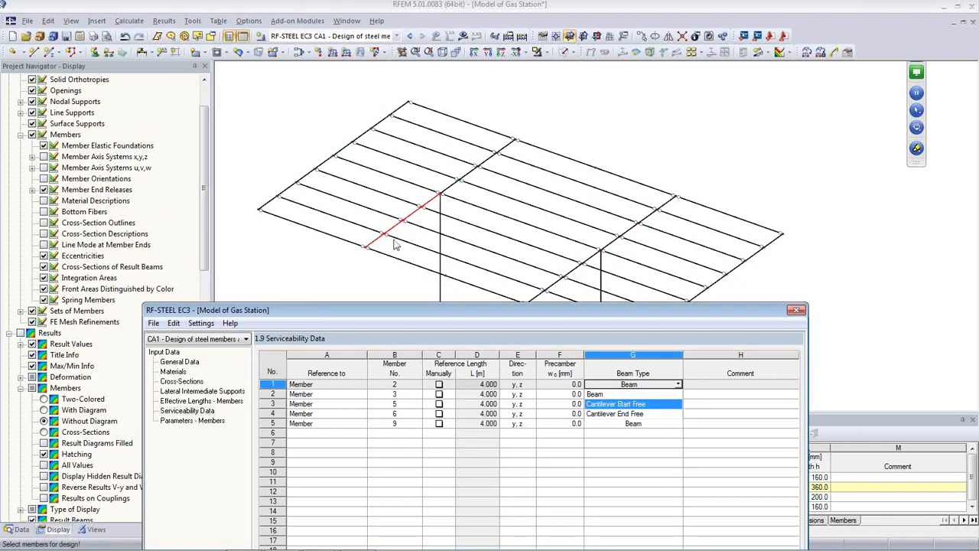
pyautogui.click(636, 414)
# Set the beam type of members 3, 5, 6 and 9 to Cantilever End Free in the serviceability data.
pyautogui.click(665, 394)
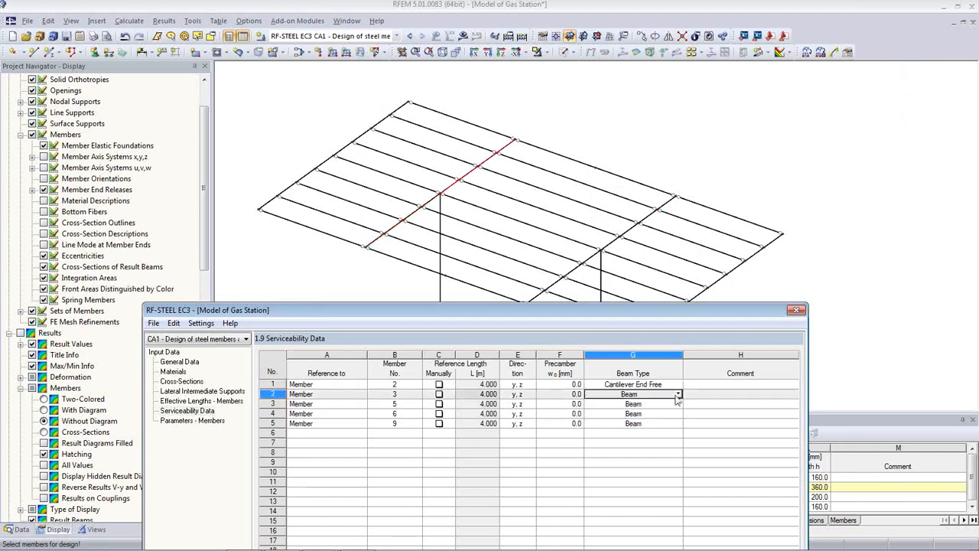
pyautogui.click(678, 394)
pyautogui.click(663, 424)
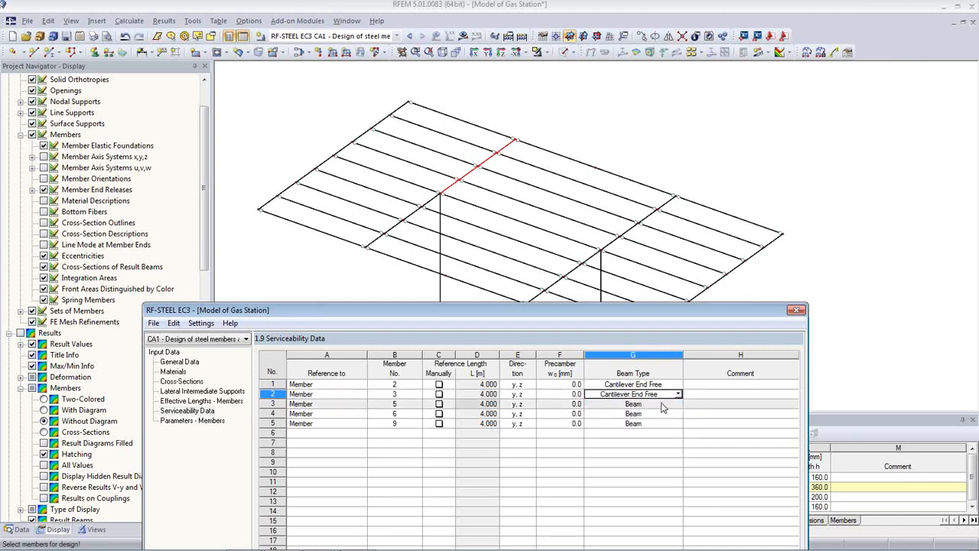
pyautogui.click(663, 404)
pyautogui.click(678, 403)
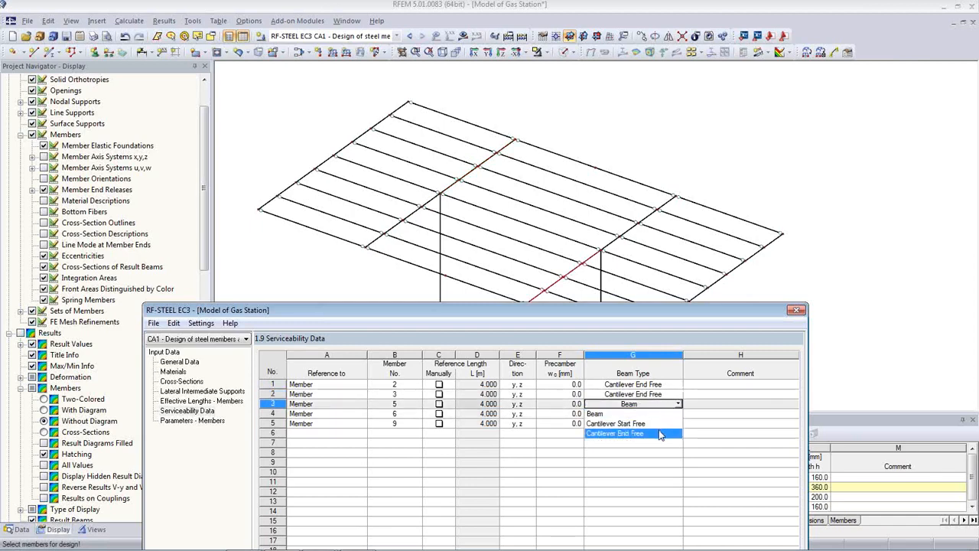
pyautogui.click(660, 434)
pyautogui.click(663, 414)
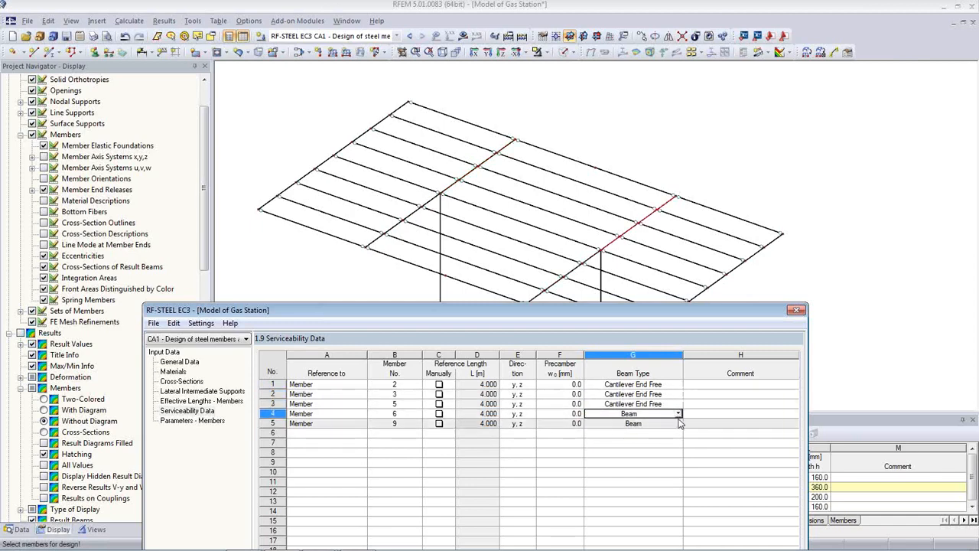
pyautogui.click(678, 414)
pyautogui.click(649, 439)
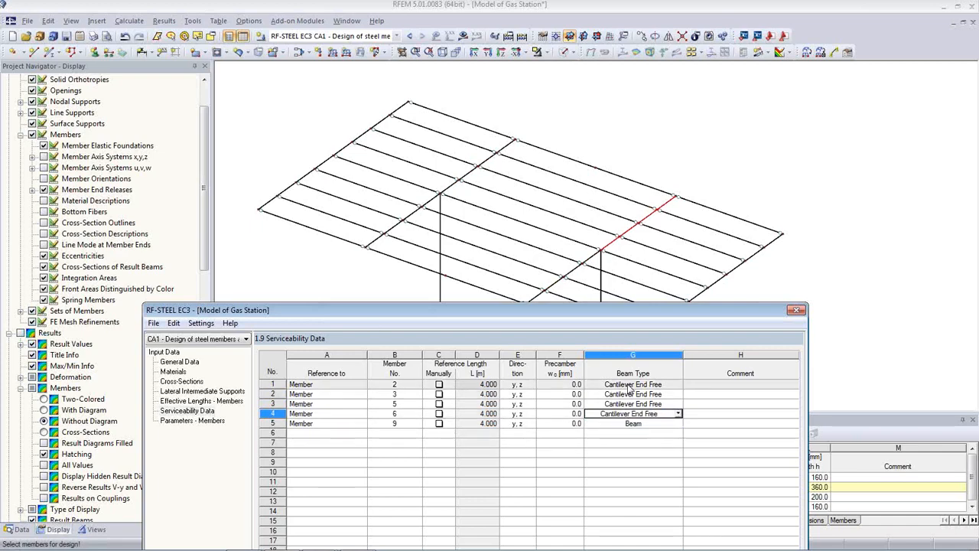
pyautogui.click(662, 424)
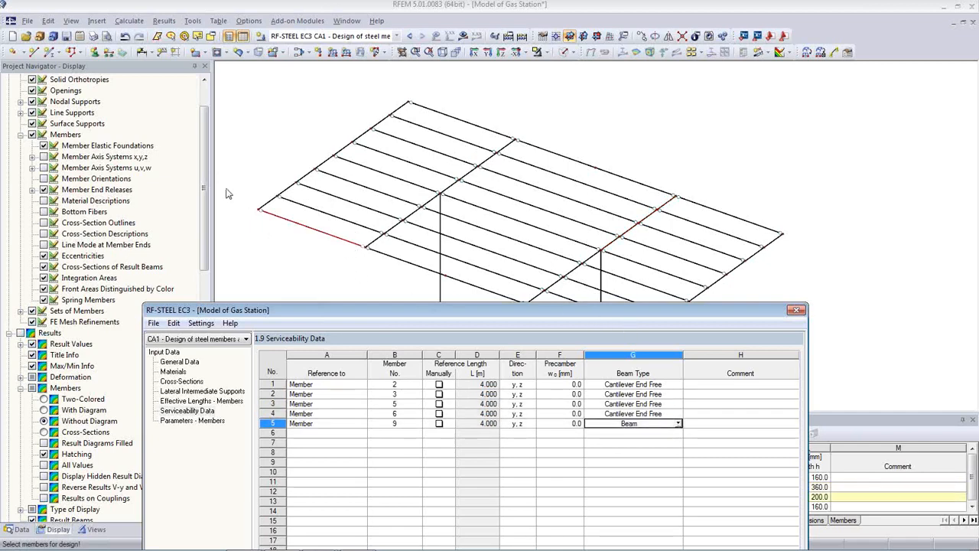
pyautogui.click(678, 424)
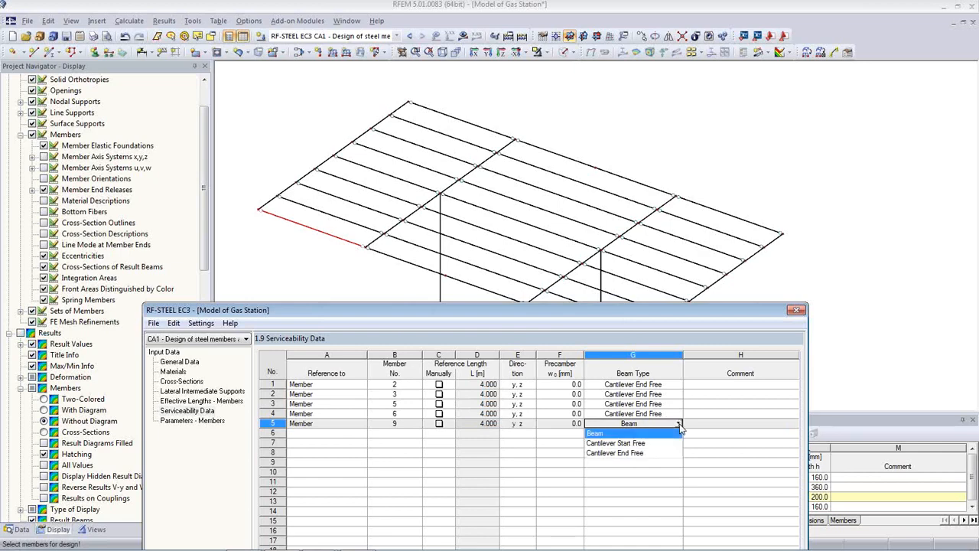
pyautogui.click(654, 453)
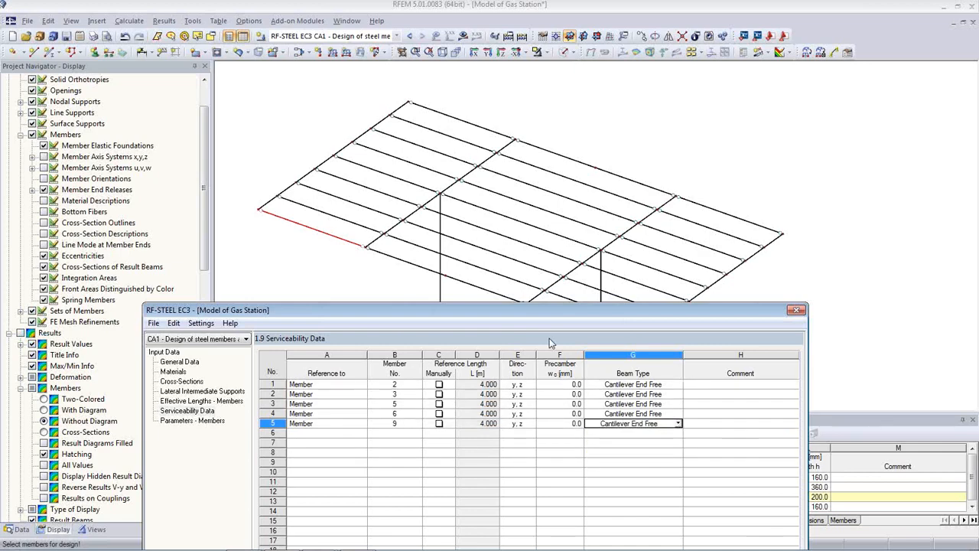
# Run the RF-STEEL EC3 design calculation with the serviceability data included.
pyautogui.moveTo(541, 314); pyautogui.dragTo(569, 144)
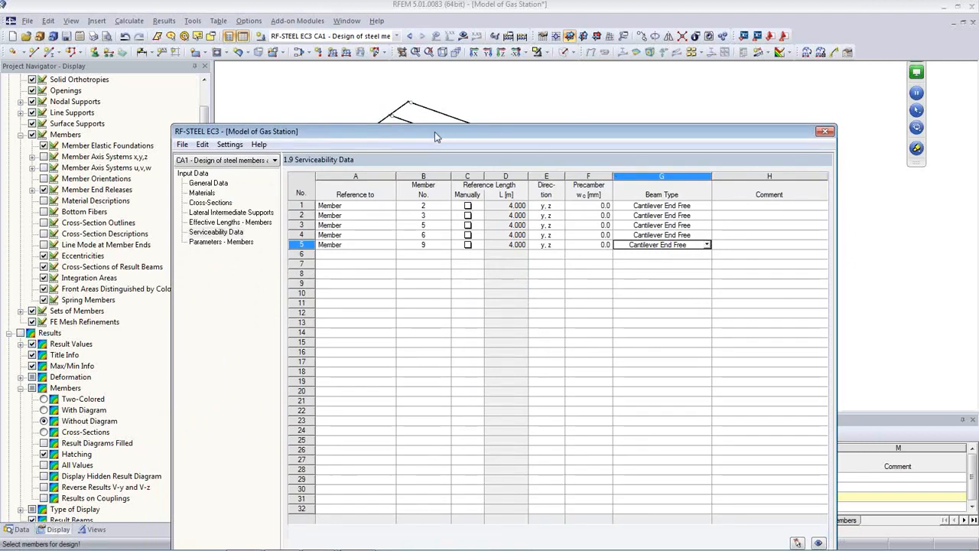
pyautogui.moveTo(435, 136); pyautogui.dragTo(412, 61)
pyautogui.click(281, 501)
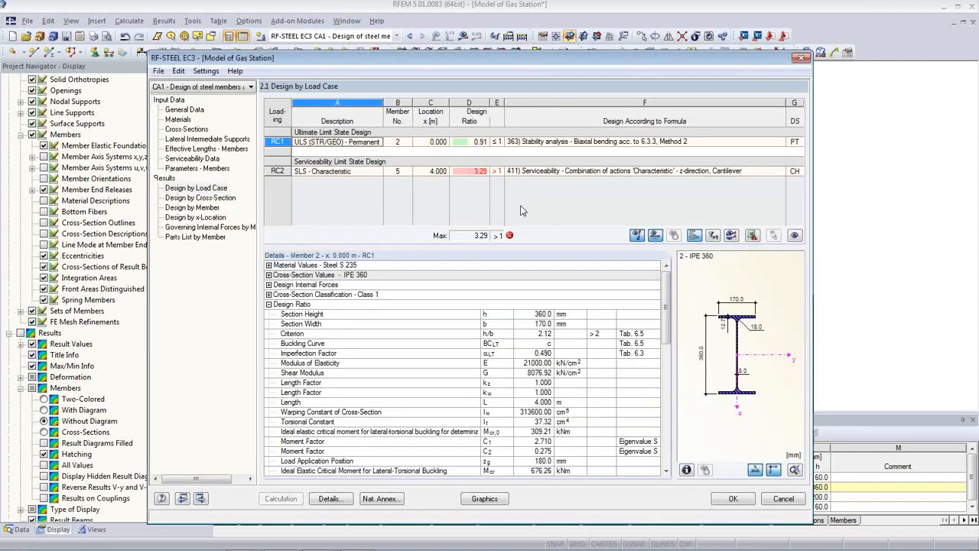
# Examine the RC2 serviceability design details and locate the governing member in the model.
pyautogui.click(479, 173)
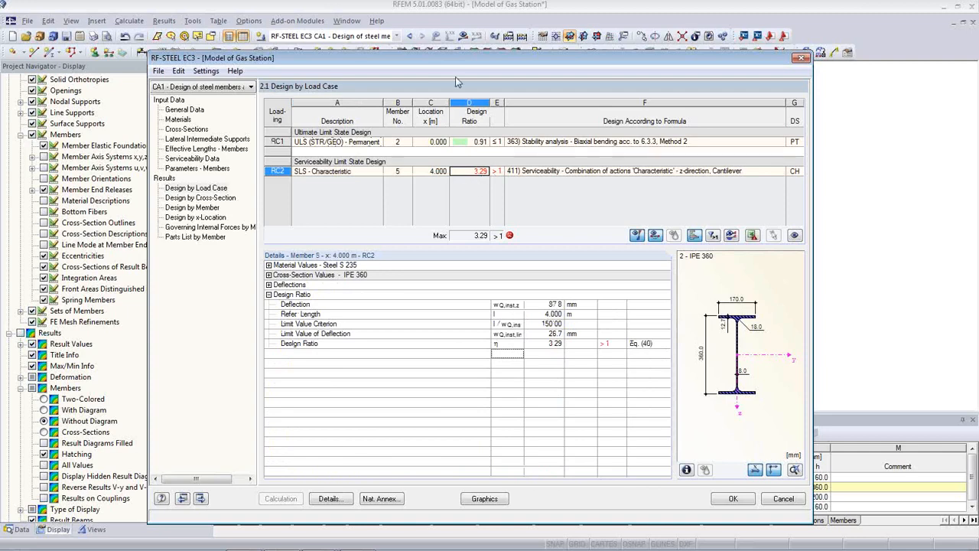
pyautogui.moveTo(451, 61); pyautogui.dragTo(490, 375)
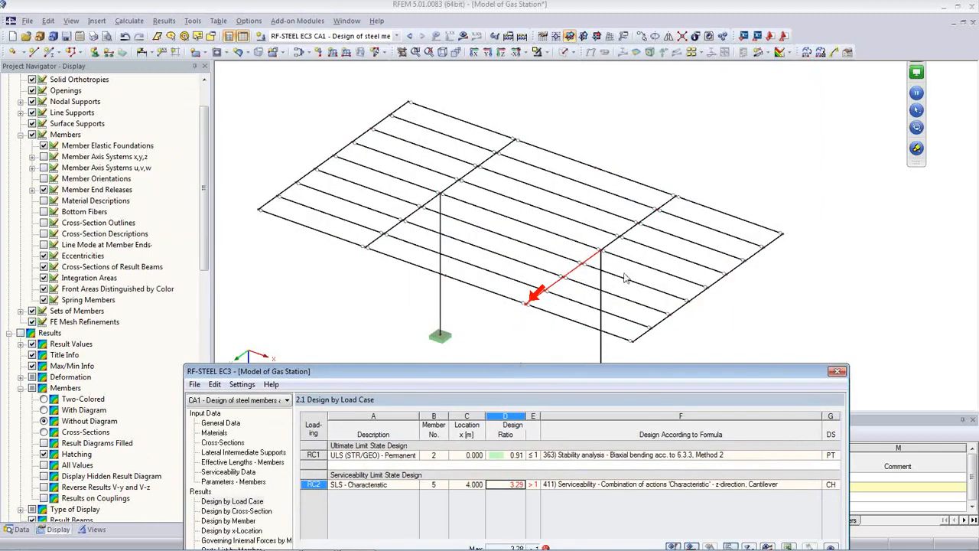
pyautogui.moveTo(514, 373)
pyautogui.mouseDown()
pyautogui.moveTo(516, 420)
pyautogui.moveTo(522, 130)
pyautogui.mouseUp()
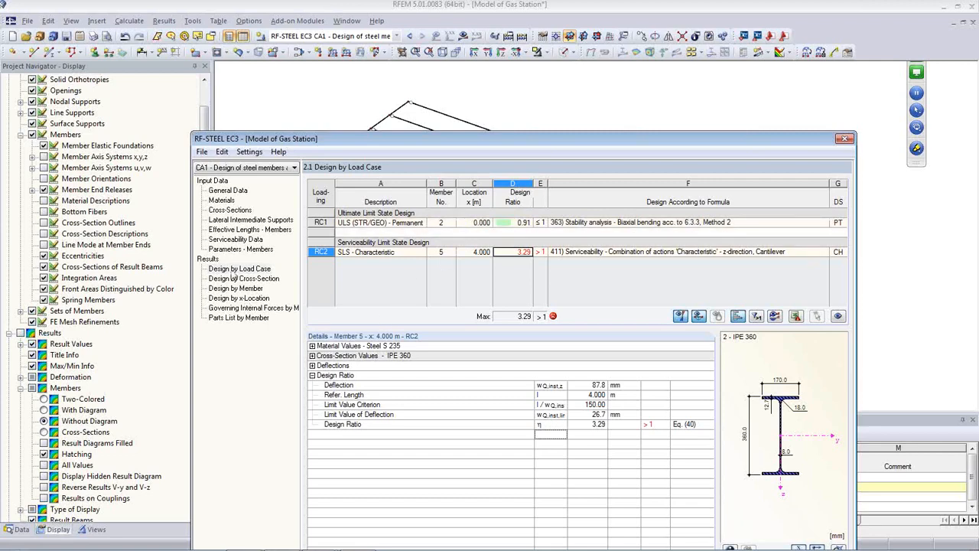
# Change cross-section 1 to HEB 240 and cross-section 2 to IPE 400 in the module's cross-section data.
pyautogui.click(229, 210)
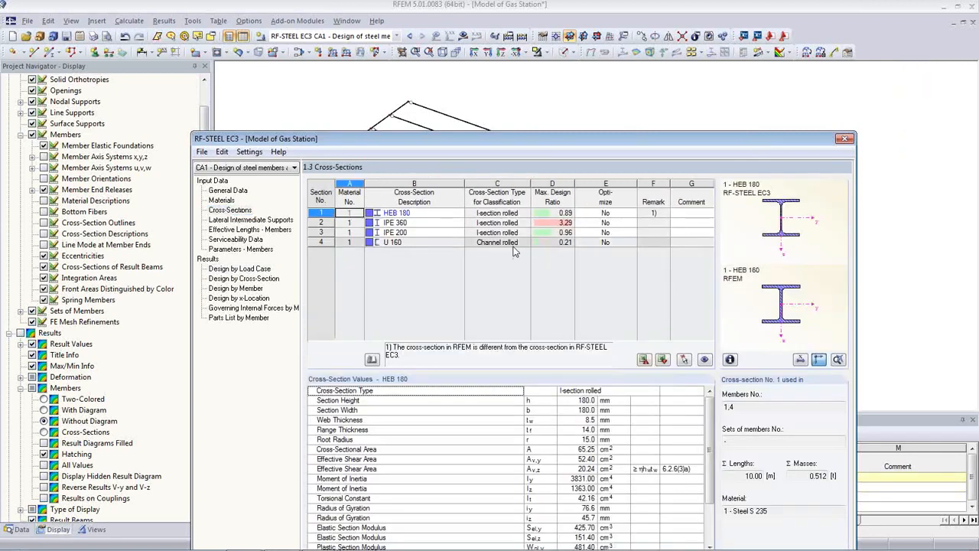
pyautogui.click(440, 216)
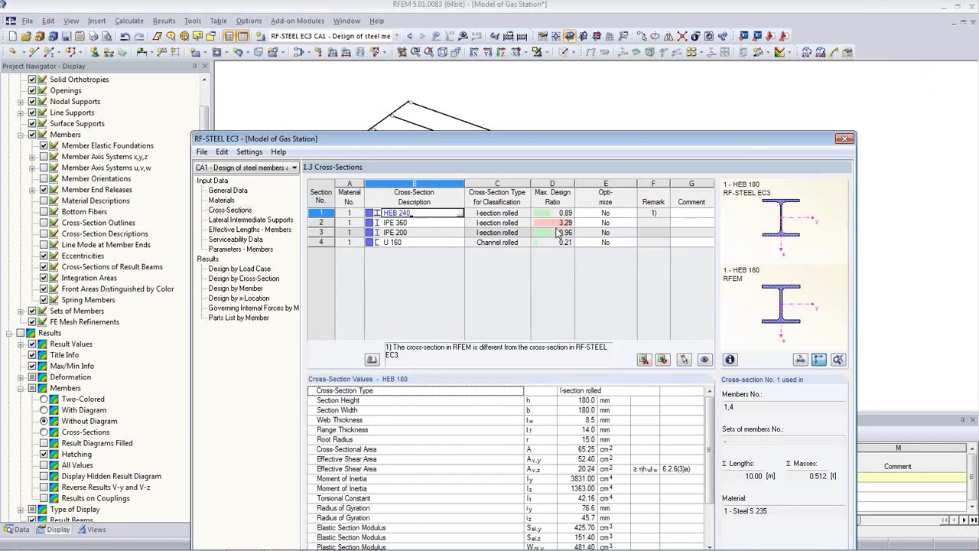
pyautogui.click(434, 222)
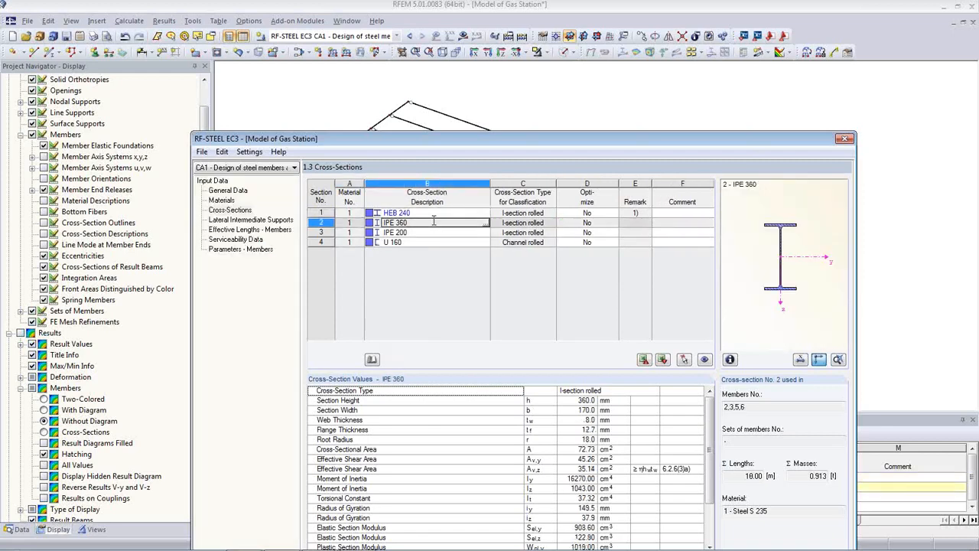
pyautogui.moveTo(528, 145); pyautogui.dragTo(574, 203)
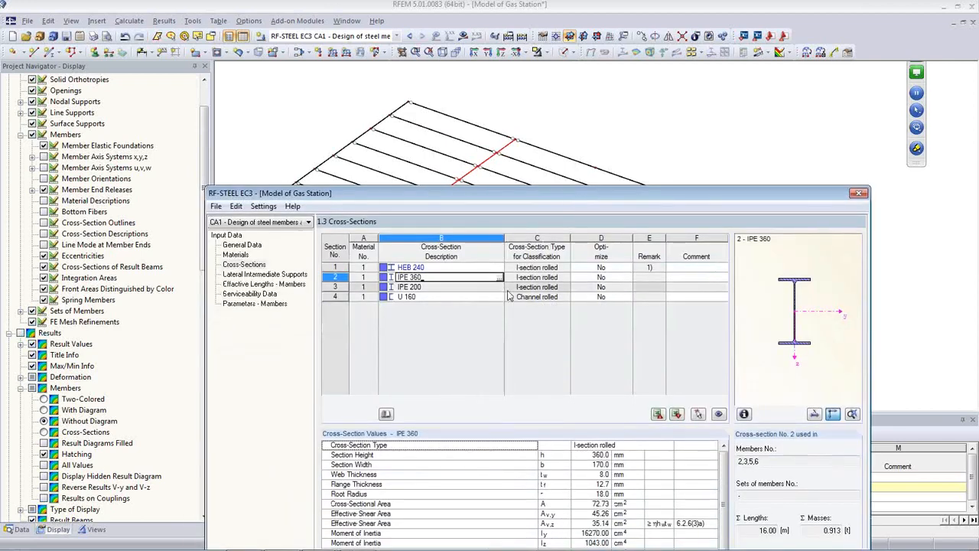
pyautogui.press('BackSpace')
pyautogui.press('BackSpace')
pyautogui.press('BackSpace')
pyautogui.press('Return')
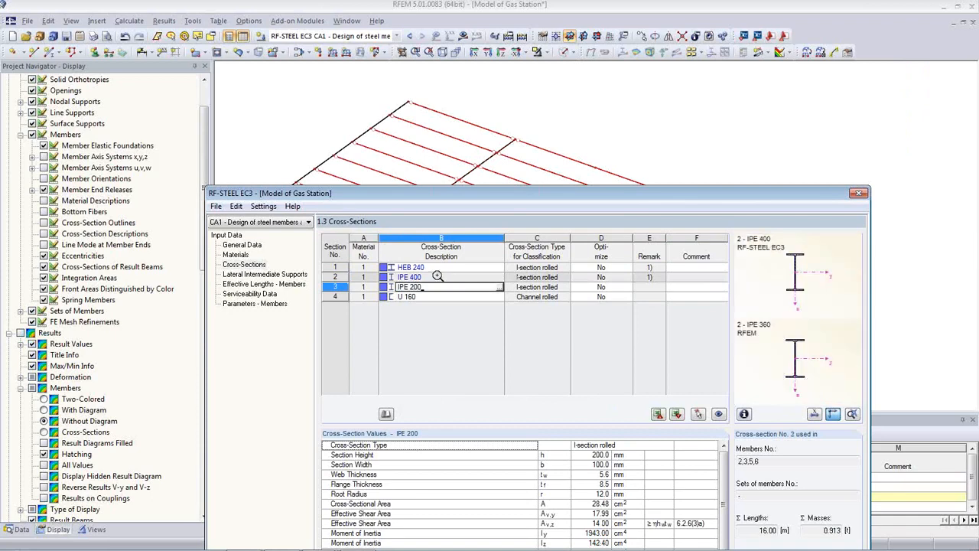
# Export all cross-sections to RFEM, accepting the deletion of existing results, and recalculate the steel design.
pyautogui.click(440, 268)
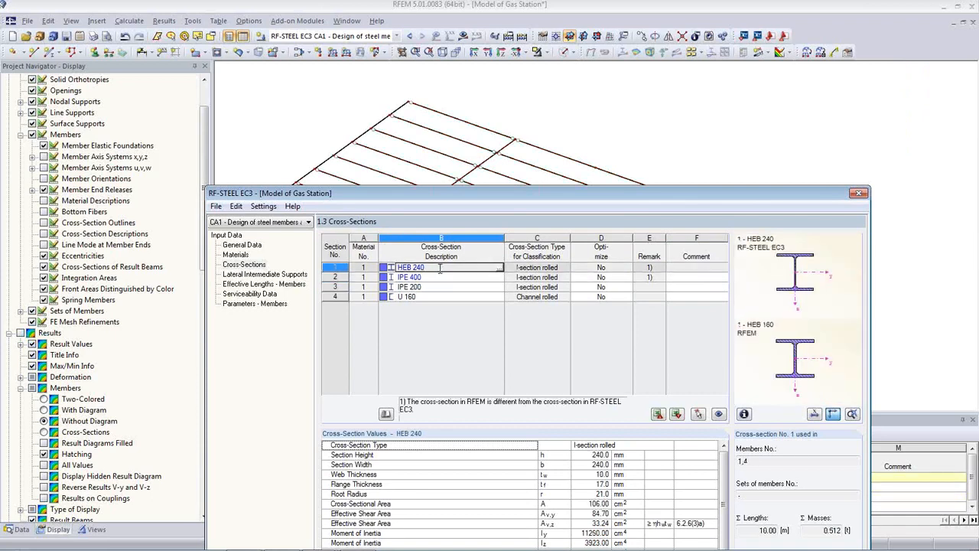
pyautogui.rightClick(440, 268)
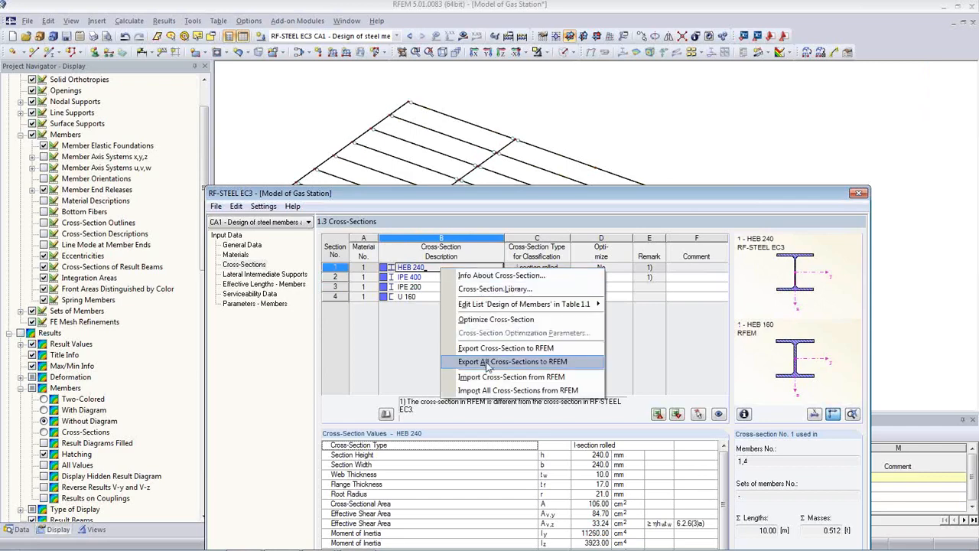
pyautogui.click(486, 362)
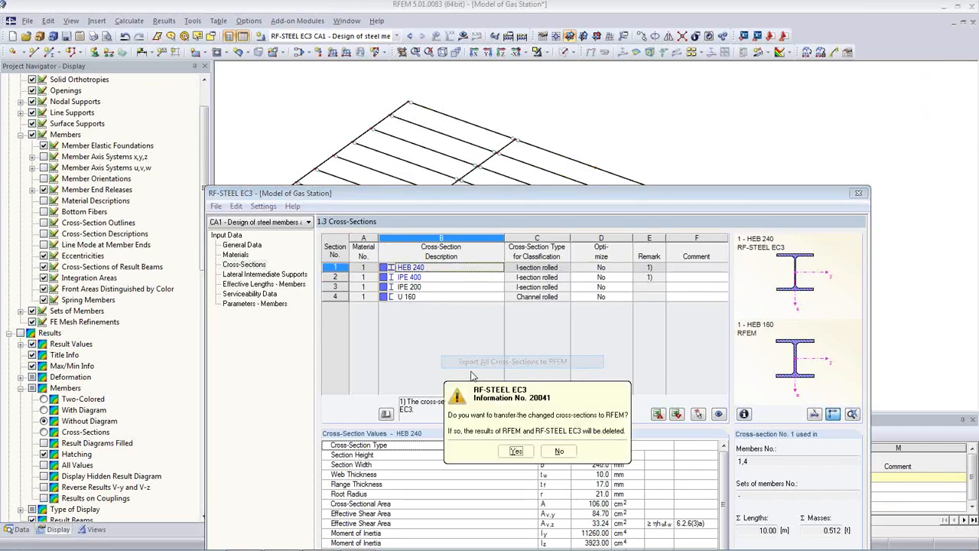
pyautogui.click(517, 457)
pyautogui.click(520, 456)
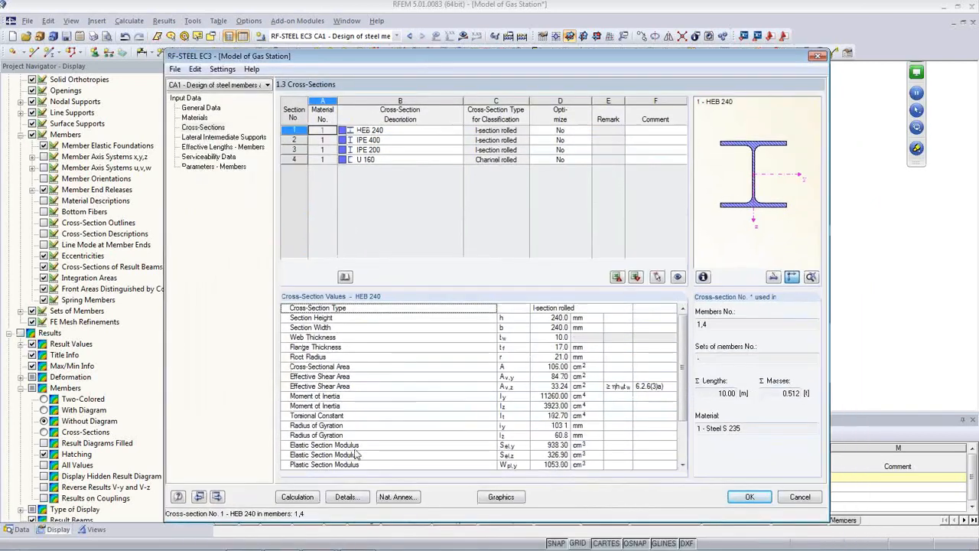
pyautogui.click(301, 497)
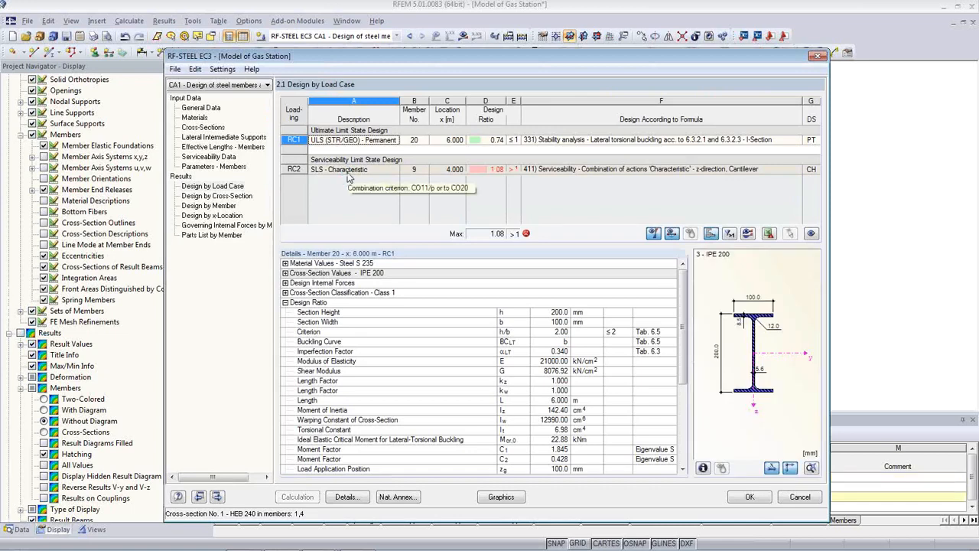
# Review the RC2 serviceability design details and the design by cross-section, and close the design module with its data kept.
pyautogui.click(494, 169)
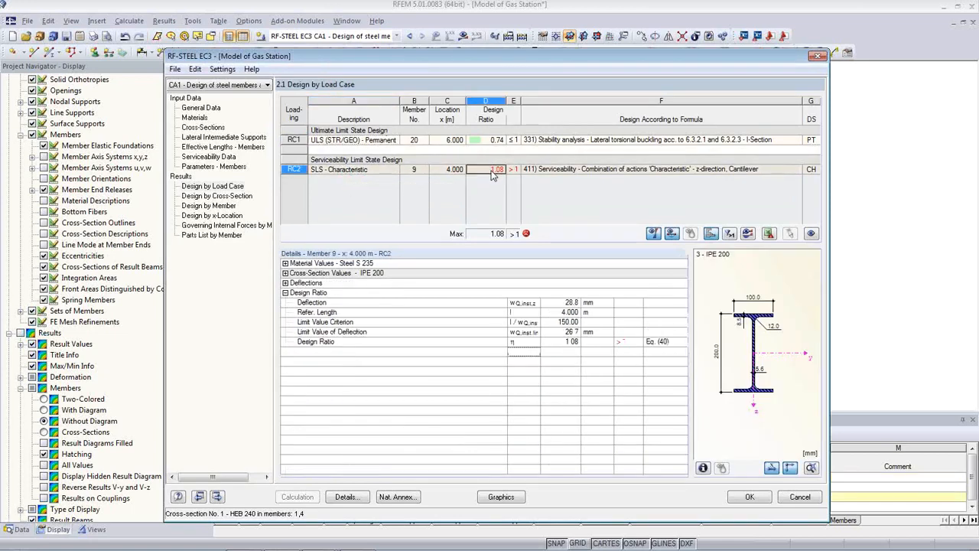
pyautogui.moveTo(465, 55); pyautogui.dragTo(450, 150)
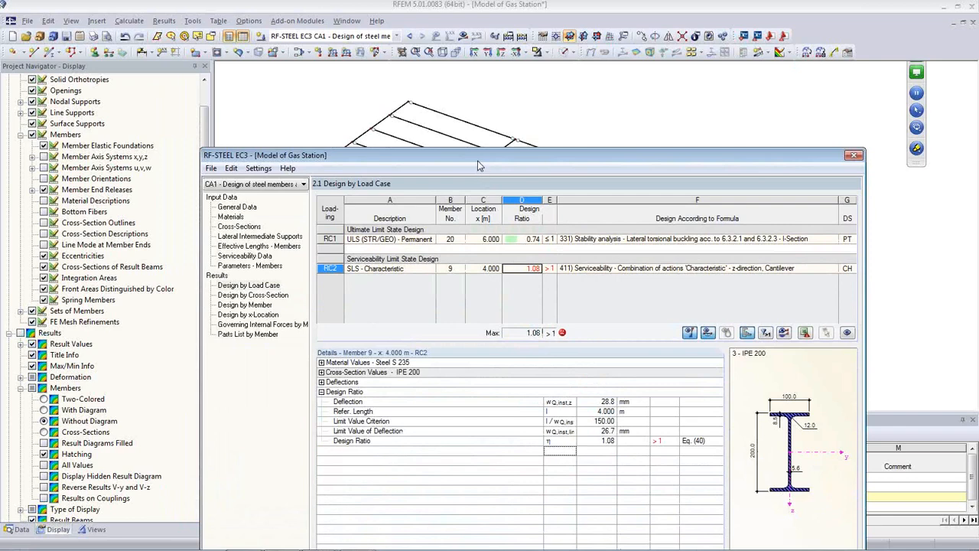
pyautogui.moveTo(478, 165); pyautogui.dragTo(505, 177)
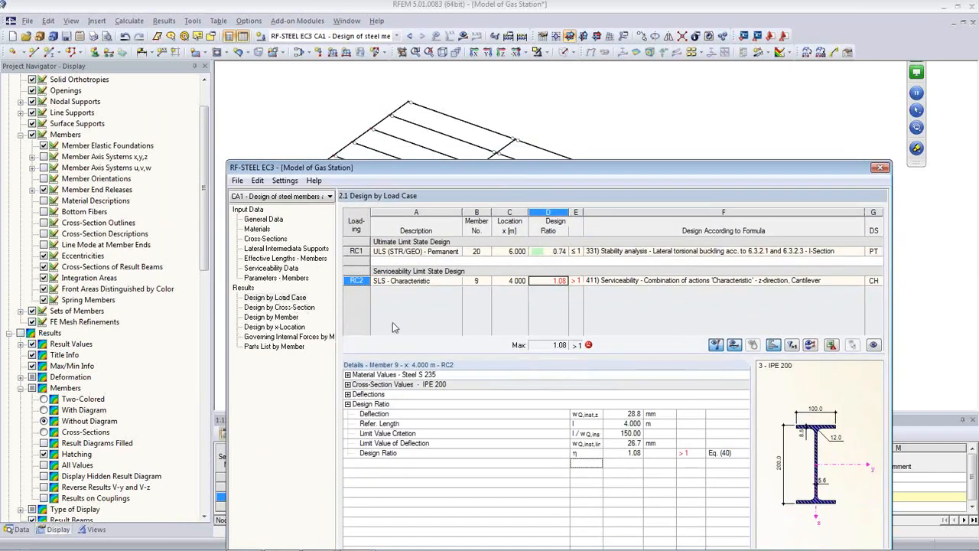
pyautogui.click(280, 307)
pyautogui.moveTo(449, 171); pyautogui.dragTo(406, 88)
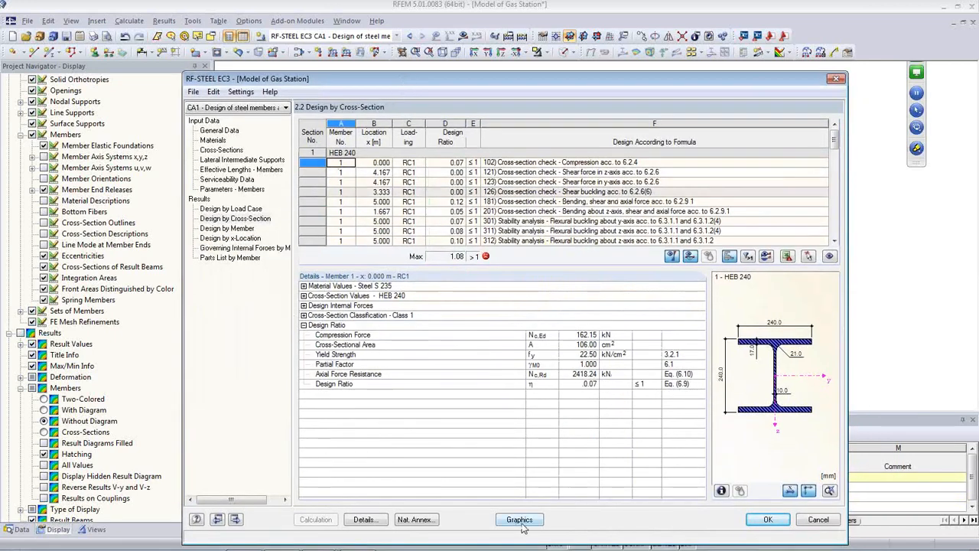
pyautogui.click(768, 520)
# Create a new printout report from template 7 - RFEM, Steel and Concrete.
pyautogui.moveTo(505, 342); pyautogui.dragTo(524, 303, button='middle')
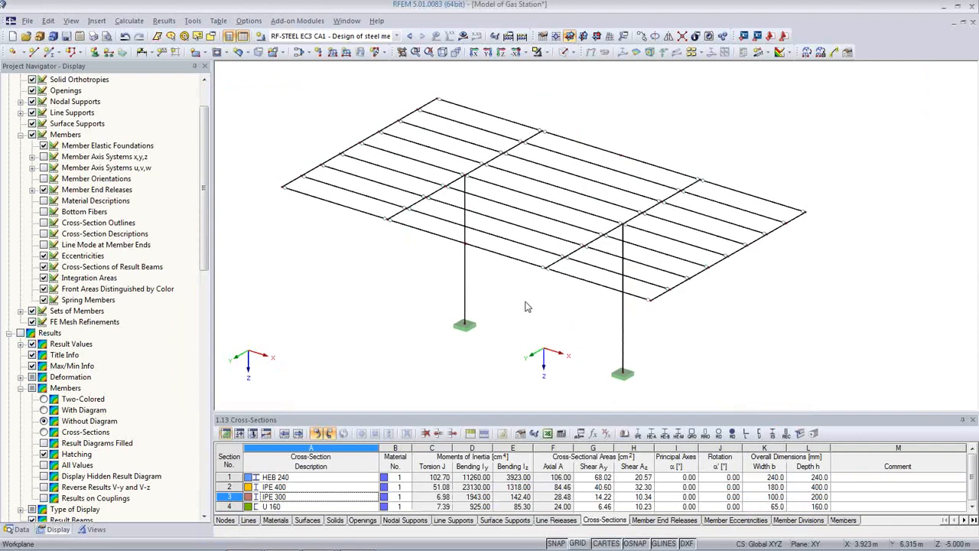
pyautogui.click(23, 528)
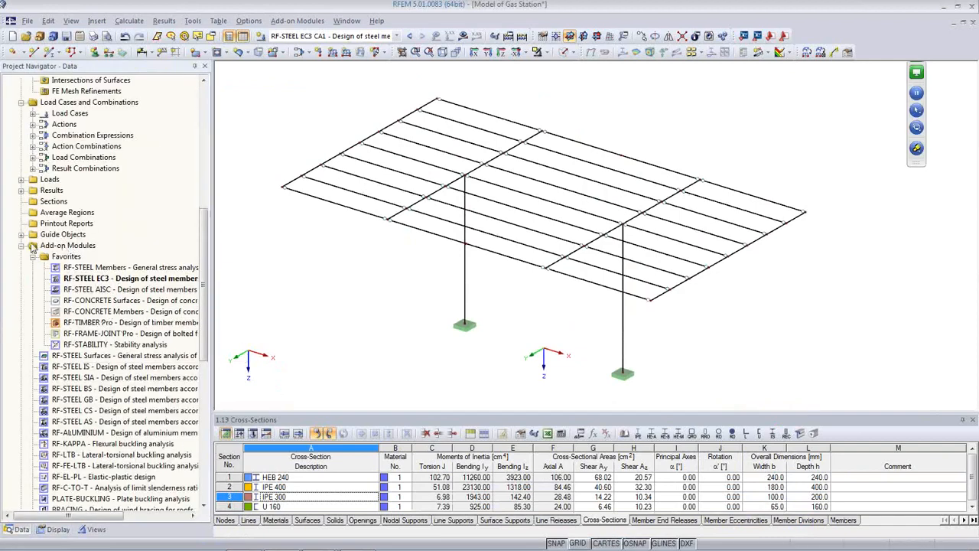
pyautogui.rightClick(75, 225)
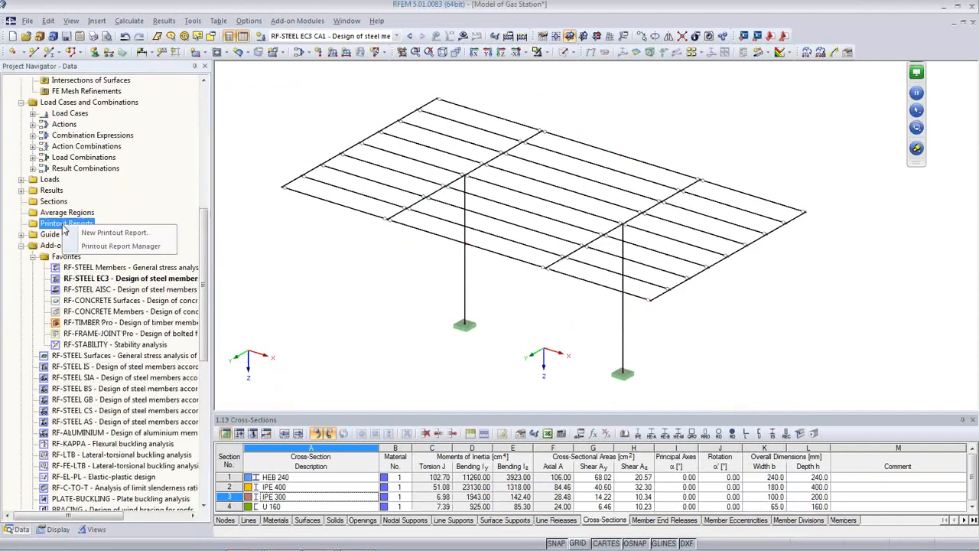
pyautogui.click(111, 234)
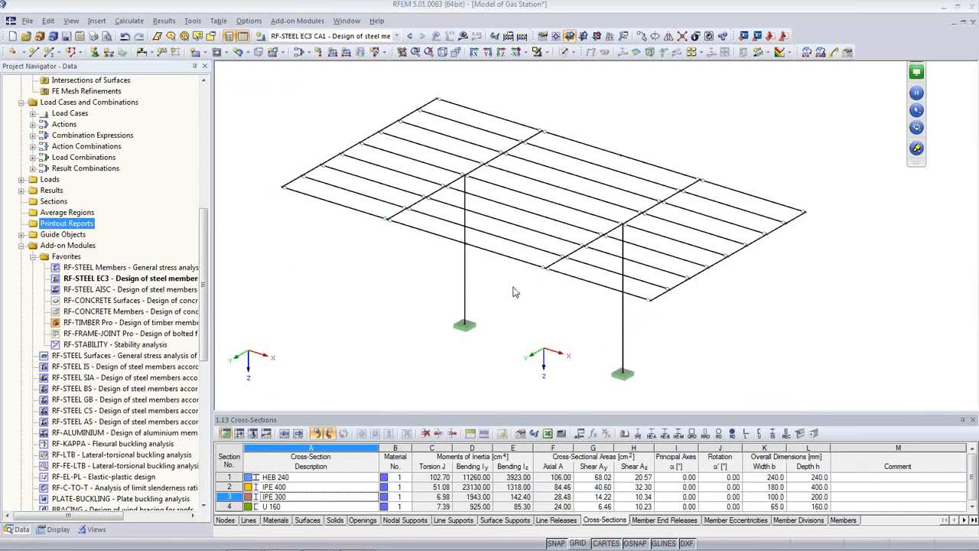
pyautogui.click(519, 295)
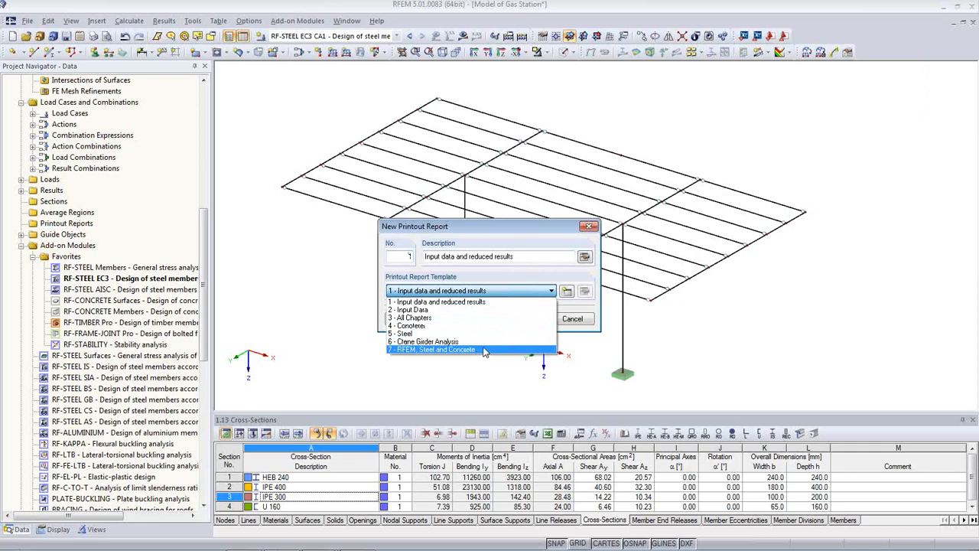
pyautogui.click(485, 349)
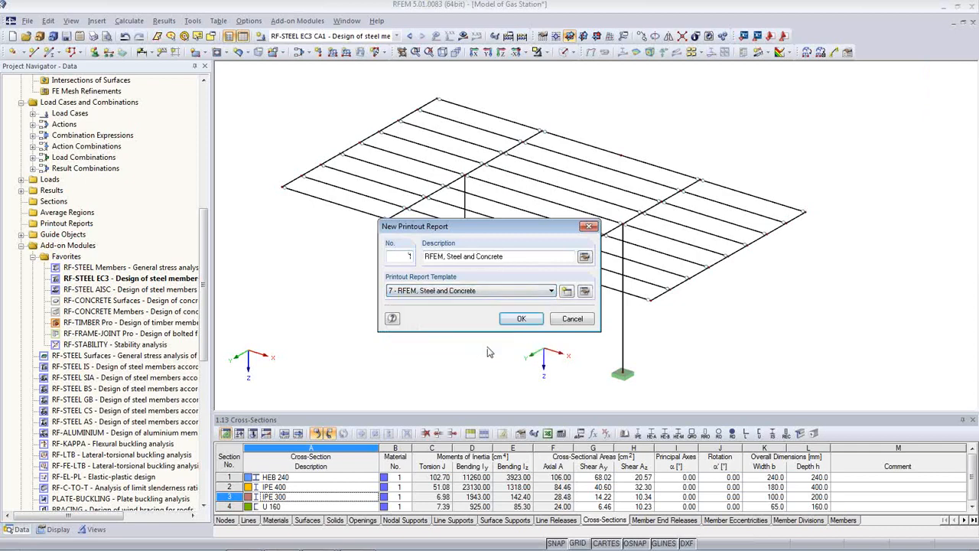
pyautogui.click(516, 320)
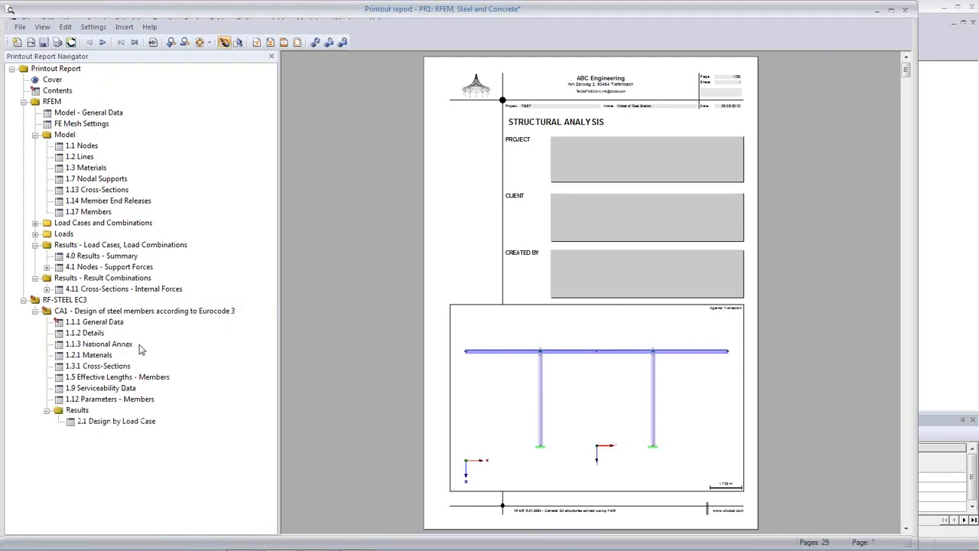
# Look through the printout report's contents and model data pages and enlarge the member tables for reading.
pyautogui.scroll(-10, 582, 283)
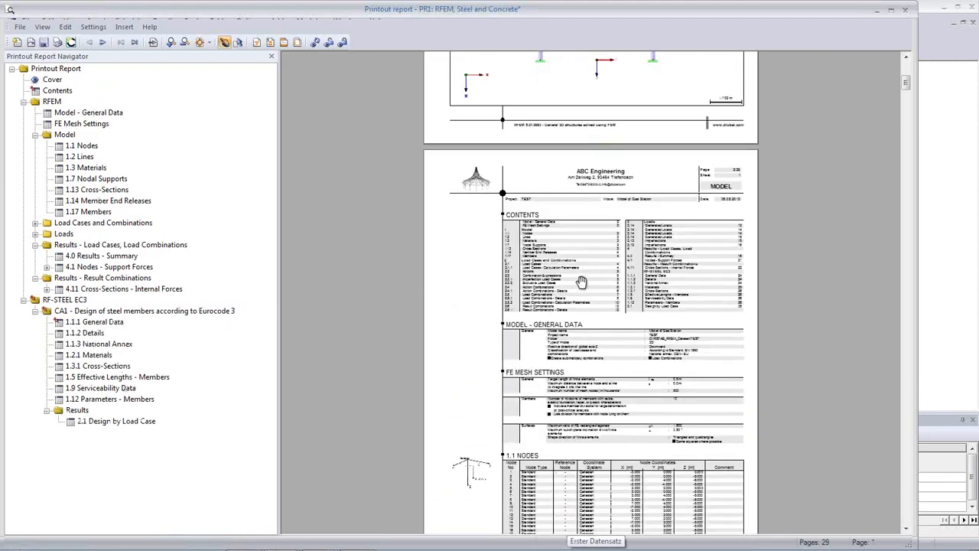
pyautogui.scroll(-10, 582, 283)
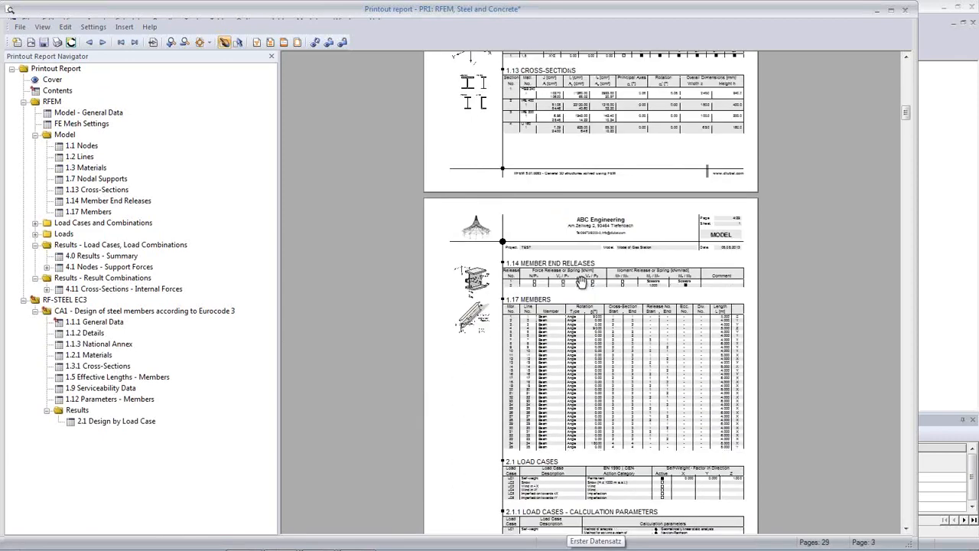
pyautogui.keyDown('ctrl'); pyautogui.scroll(6, 581, 282); pyautogui.keyUp('ctrl')
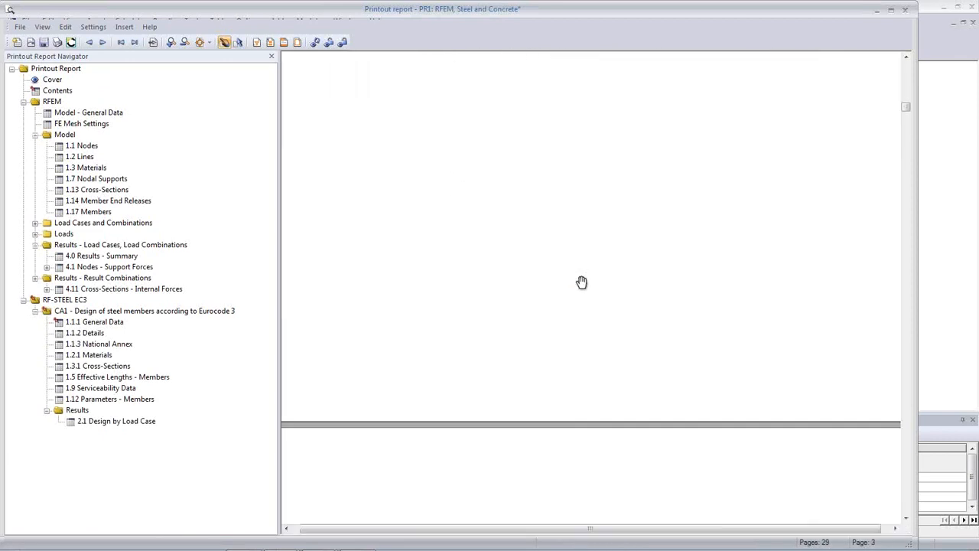
# Widen the printout report window and exit the report, saving its changes.
pyautogui.scroll(3, 581, 282)
pyautogui.keyDown('ctrl'); pyautogui.scroll(1, 571, 358); pyautogui.keyUp('ctrl')
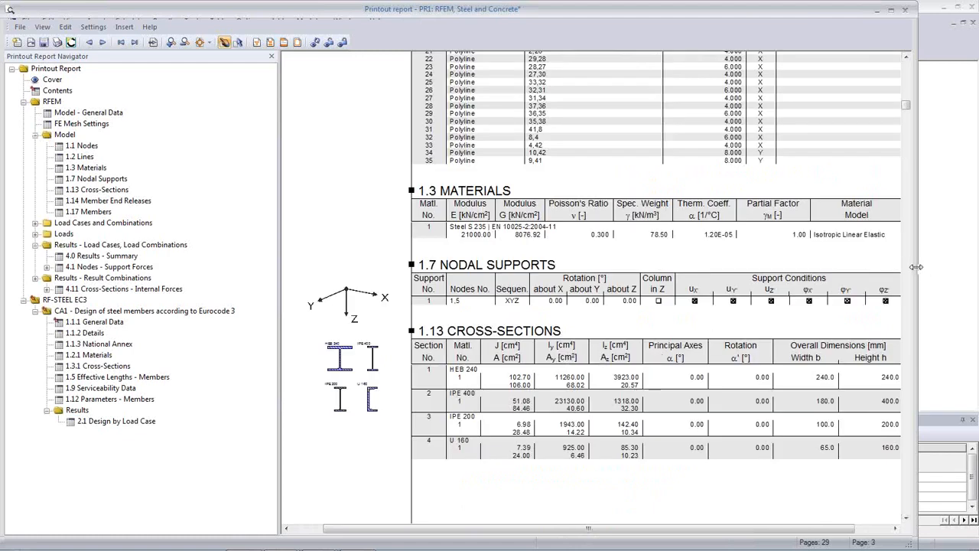
pyautogui.moveTo(916, 267); pyautogui.dragTo(975, 275)
pyautogui.keyDown('ctrl'); pyautogui.scroll(1, 615, 345); pyautogui.keyUp('ctrl')
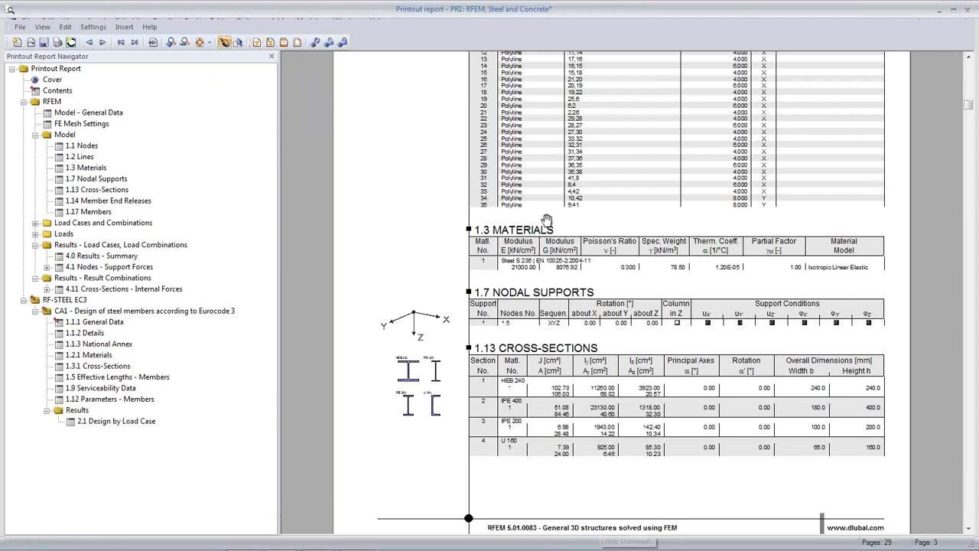
pyautogui.scroll(-1, 547, 221)
pyautogui.scroll(3, 480, 240)
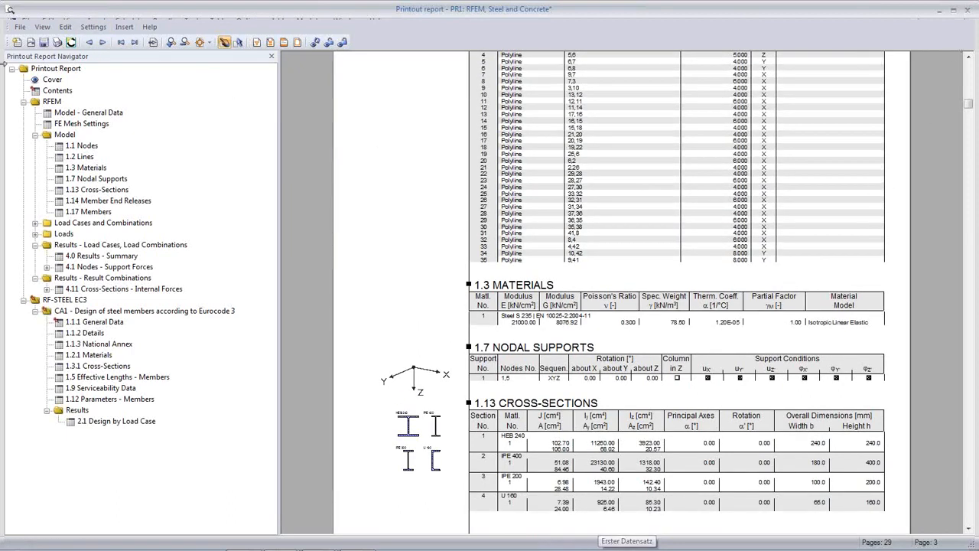
pyautogui.click(21, 28)
pyautogui.click(39, 162)
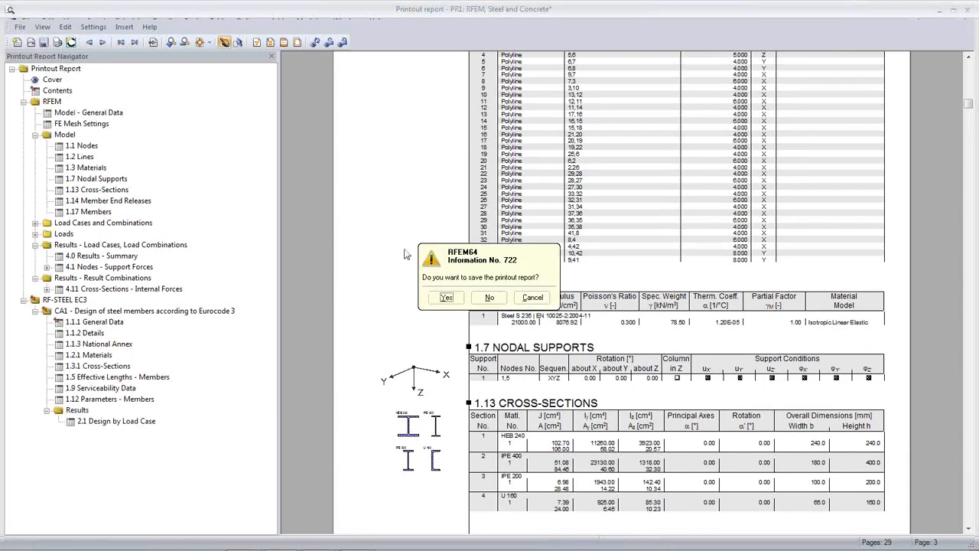
pyautogui.click(446, 298)
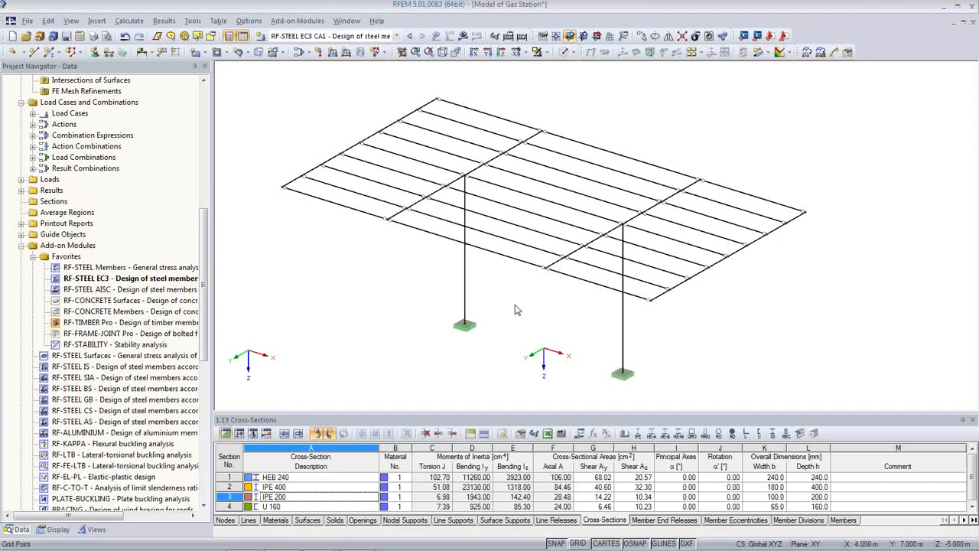
# Display the RF-STEEL EC3 CA1 design ratio results on the gas station model.
pyautogui.scroll(1, 517, 306)
pyautogui.keyDown('ctrl'); pyautogui.moveTo(517, 306); pyautogui.dragTo(538, 332, button='middle'); pyautogui.keyUp('ctrl')
pyautogui.scroll(1, 527, 318)
pyautogui.scroll(-1, 539, 332)
pyautogui.click(463, 36)
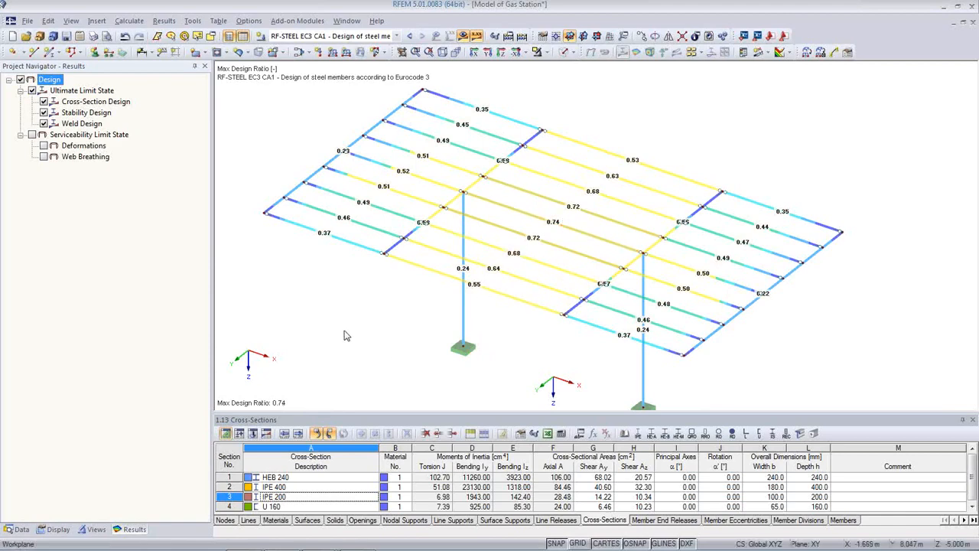
pyautogui.moveTo(578, 331); pyautogui.dragTo(573, 315, button='middle')
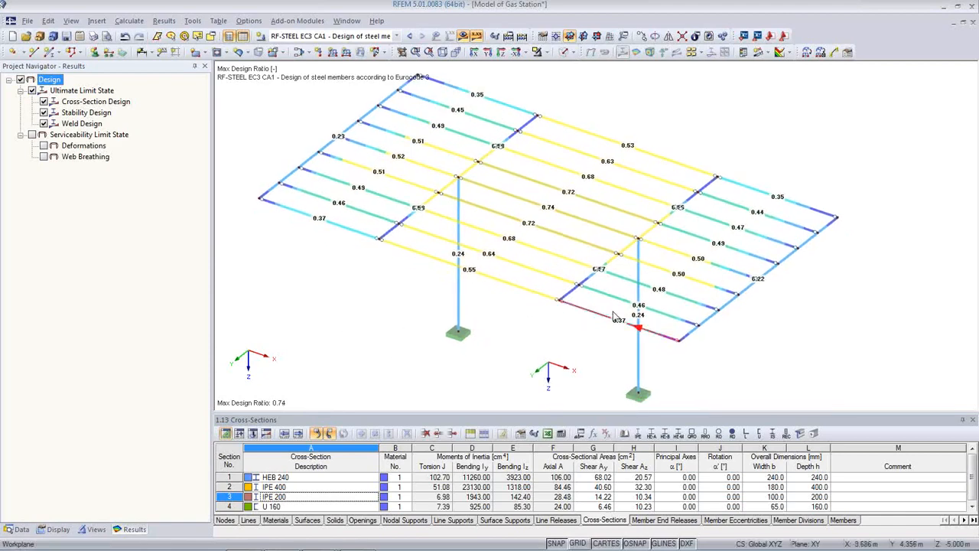
# Recolour the yellow and dark yellow bands below 0.80 in the design ratio colour scale to orange.
pyautogui.click(744, 52)
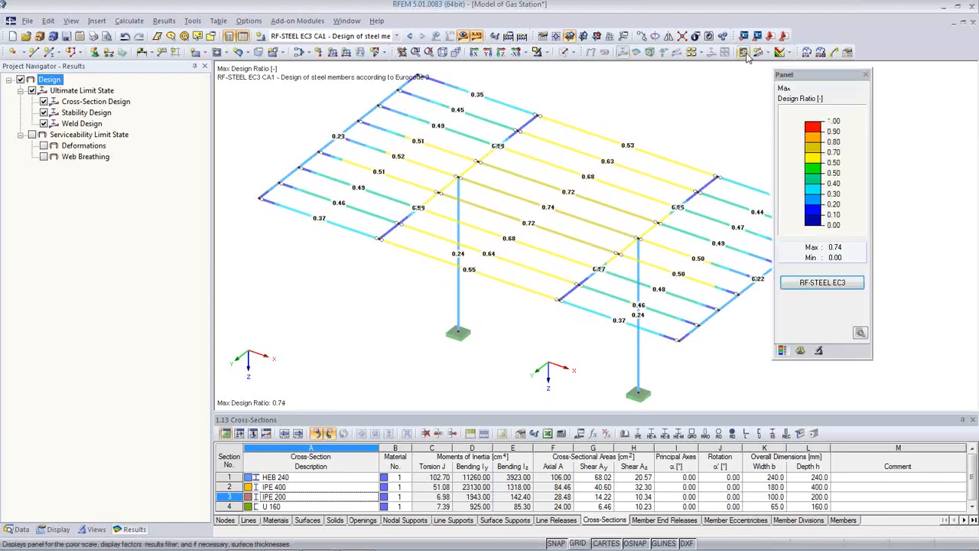
pyautogui.doubleClick(814, 164)
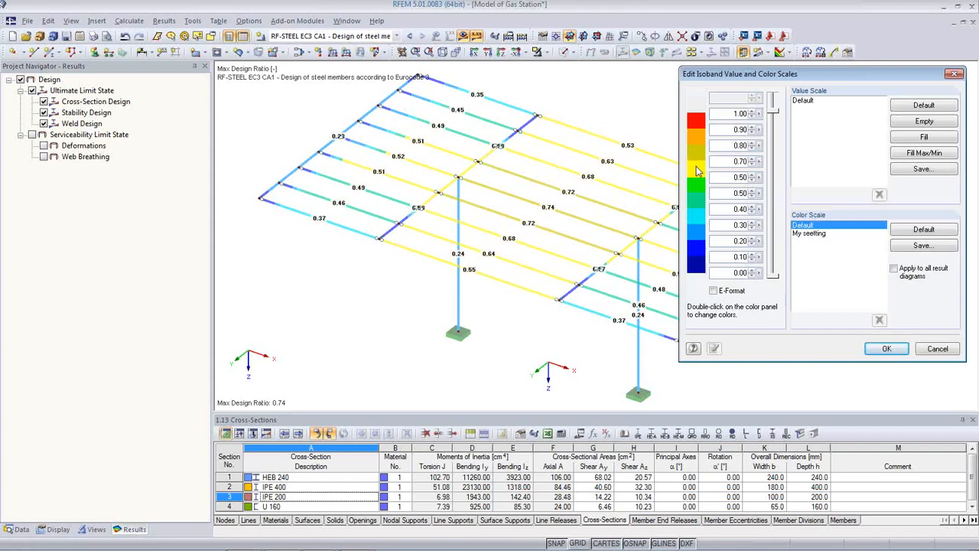
pyautogui.doubleClick(695, 169)
pyautogui.click(713, 190)
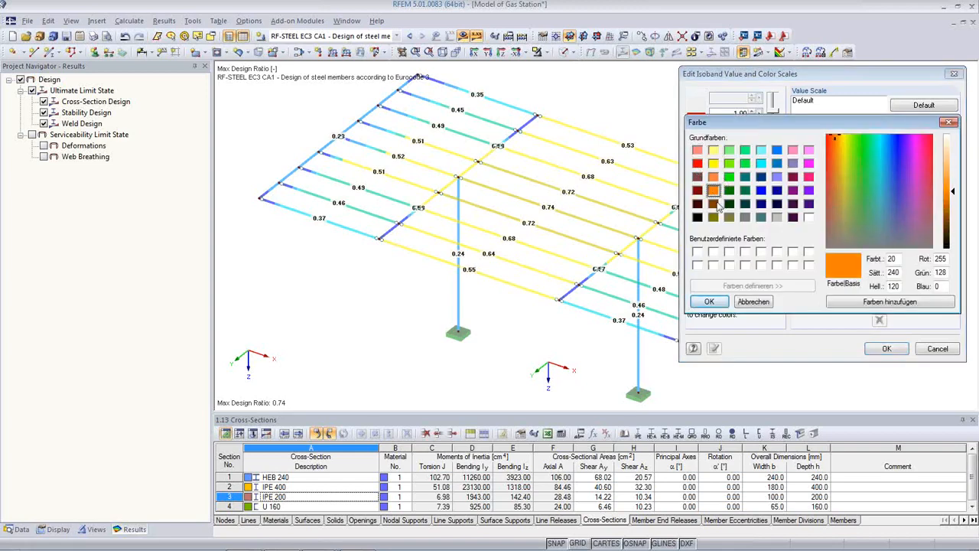
pyautogui.click(708, 301)
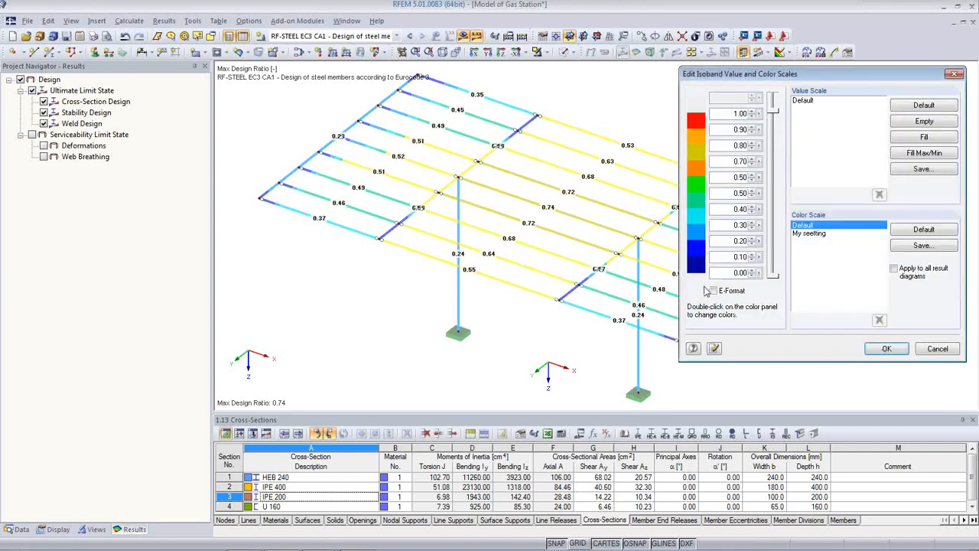
pyautogui.doubleClick(697, 157)
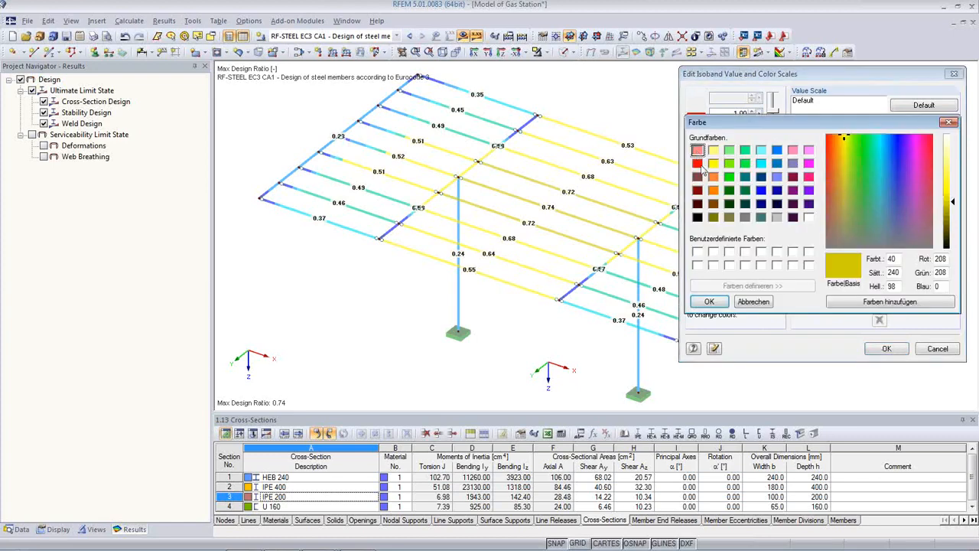
pyautogui.click(715, 191)
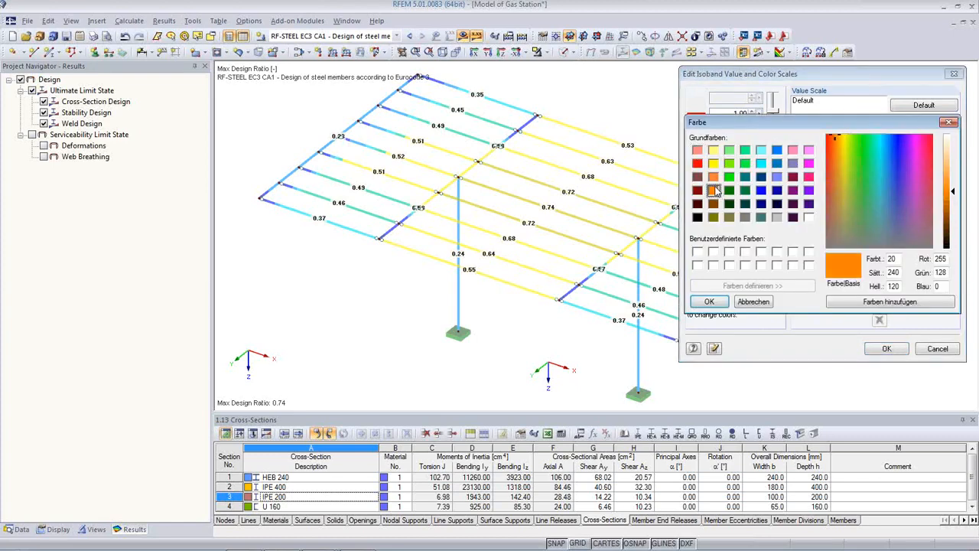
pyautogui.click(709, 302)
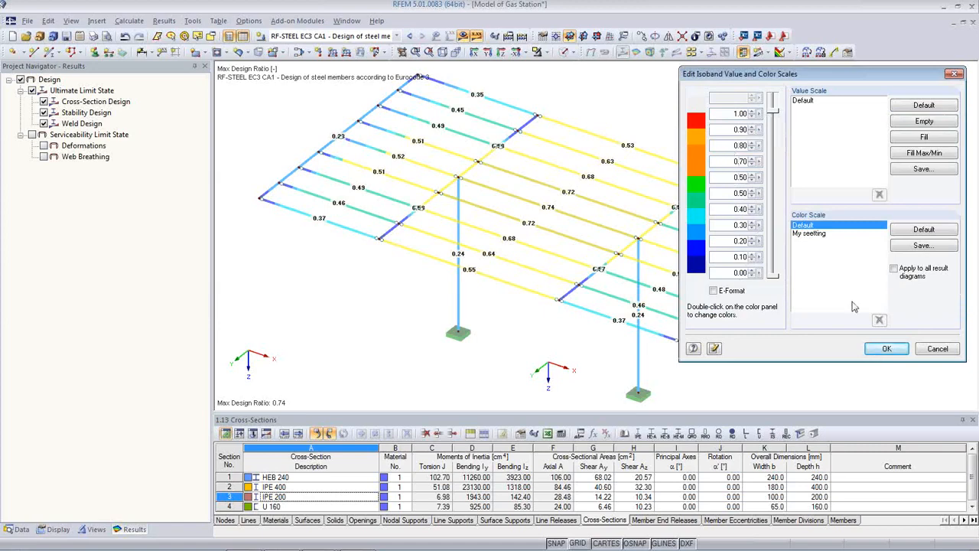
# Save the edited colour scale globally as "My colors" and apply it to the results.
pyautogui.click(886, 349)
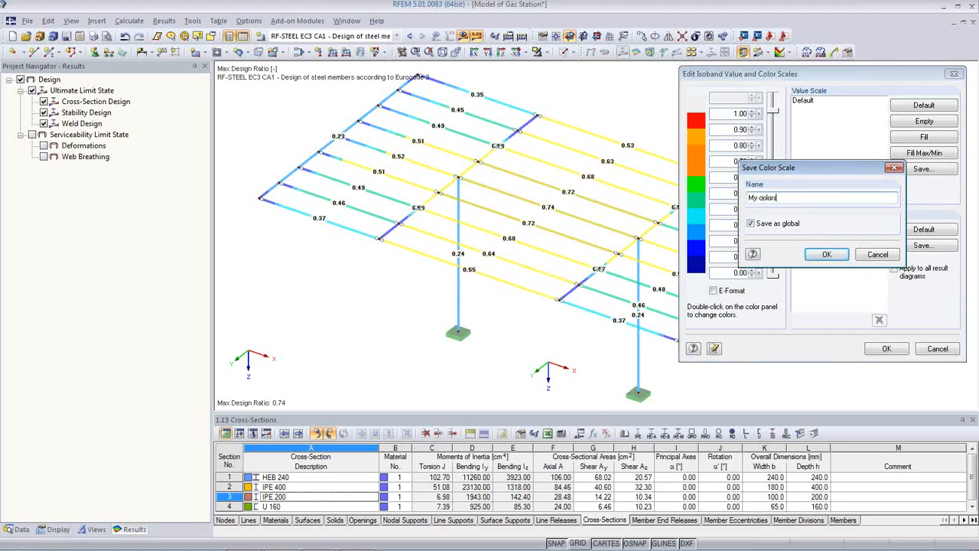
pyautogui.click(830, 255)
pyautogui.press('Return')
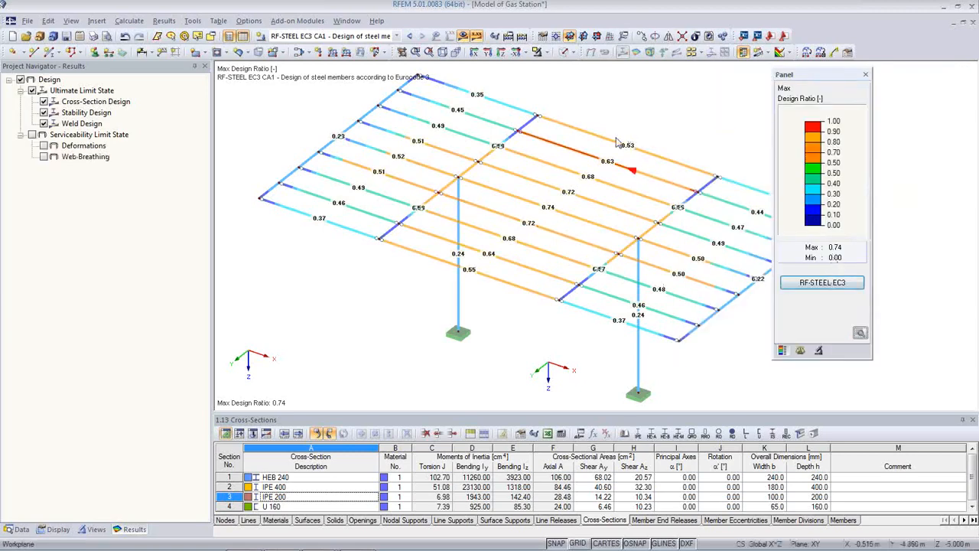
# Add the current view of the combined ultimate limit state design ratios to printout report PR1.
pyautogui.moveTo(514, 307)
pyautogui.mouseDown(button='middle')
pyautogui.moveTo(485, 312)
pyautogui.moveTo(498, 308)
pyautogui.mouseUp(button='middle')
pyautogui.scroll(-1, 499, 307)
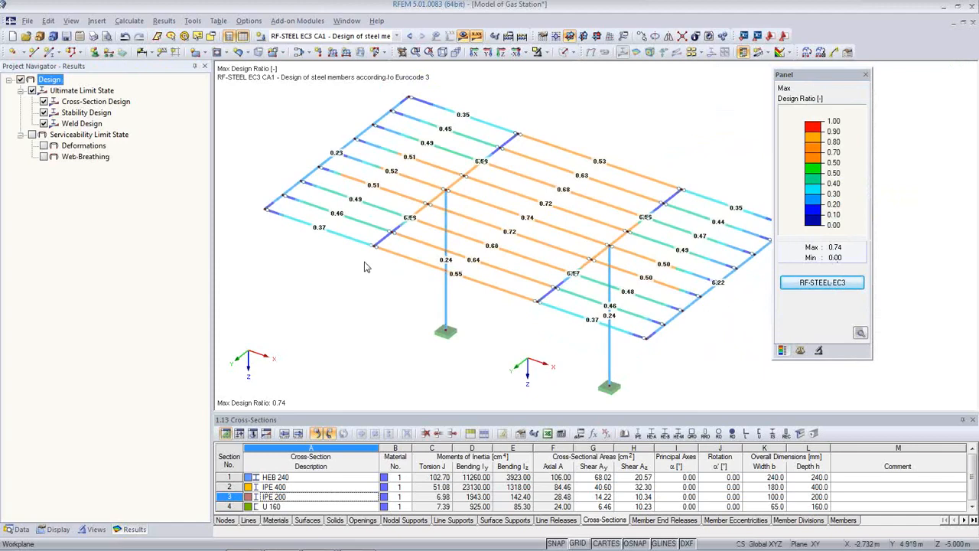
pyautogui.click(93, 36)
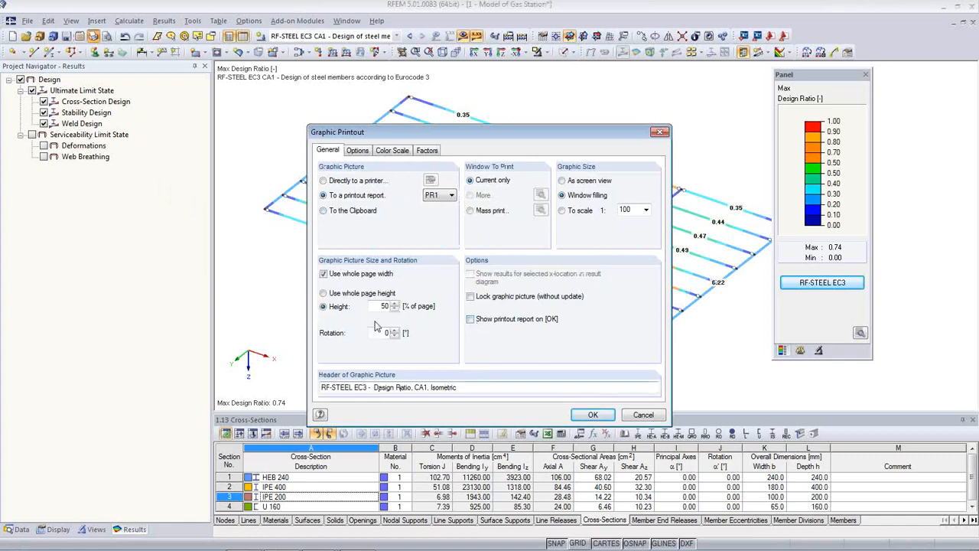
pyautogui.click(591, 416)
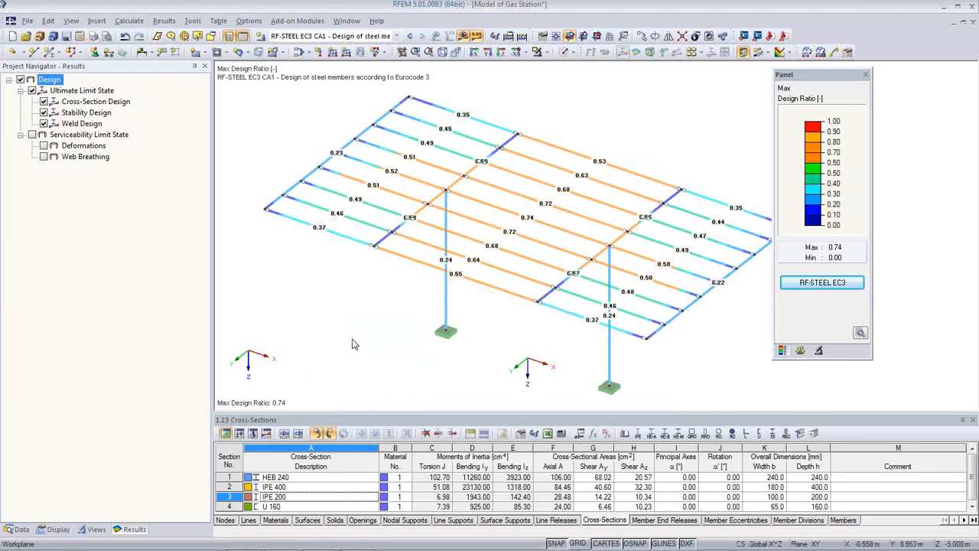
# Show only the Cross-Section Design ratios and add that view to the printout report.
pyautogui.click(43, 112)
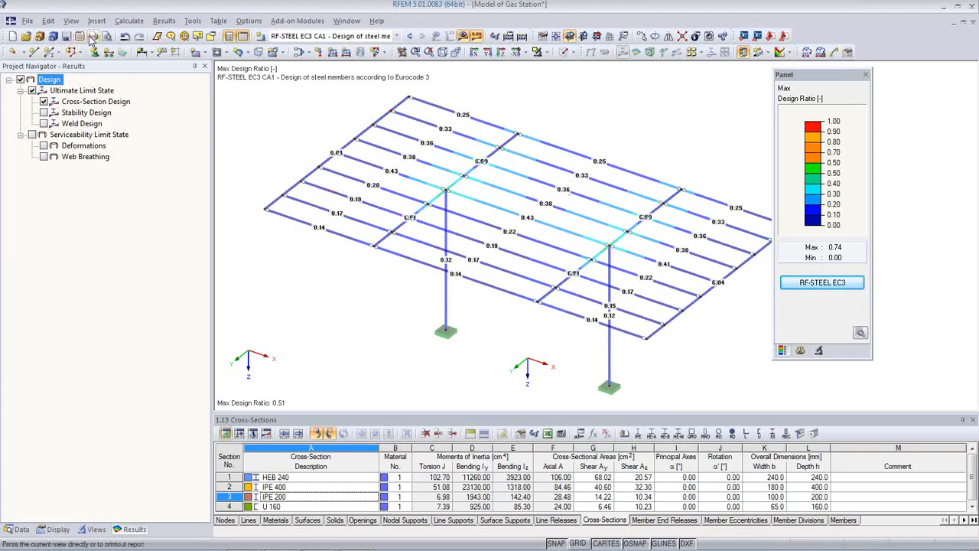
pyautogui.hotkey('ctrl', 'p')
pyautogui.click(592, 414)
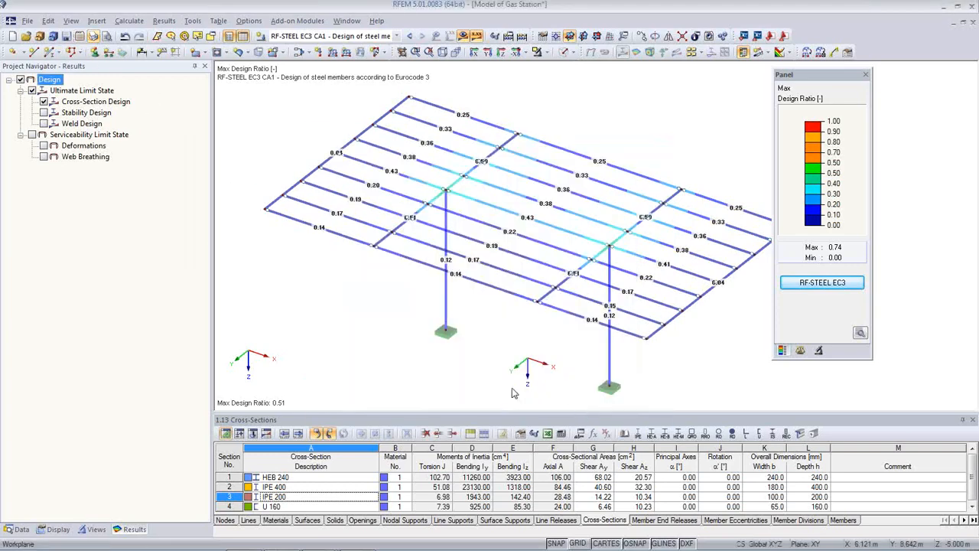
# Show only the Stability Design ratios and add that view to the printout report.
pyautogui.click(44, 112)
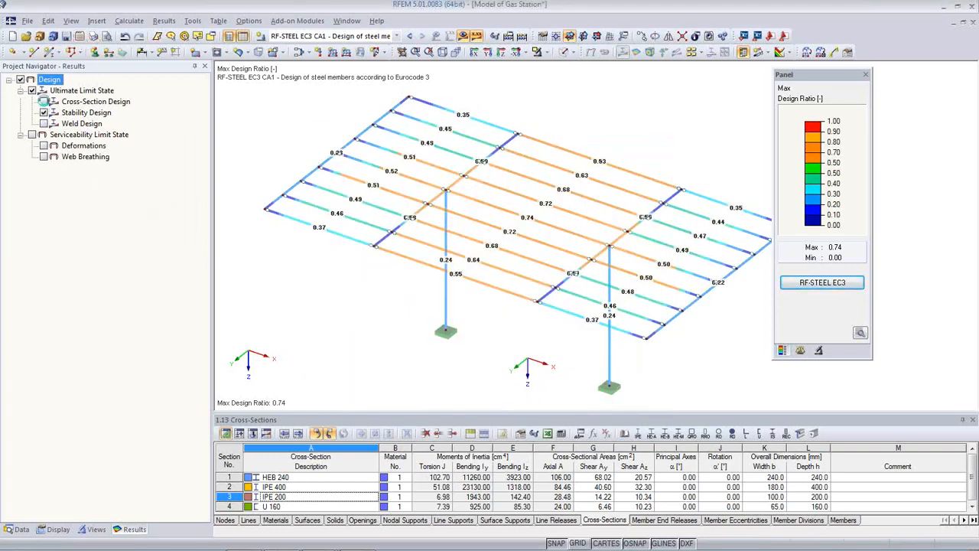
pyautogui.click(93, 36)
pyautogui.click(593, 415)
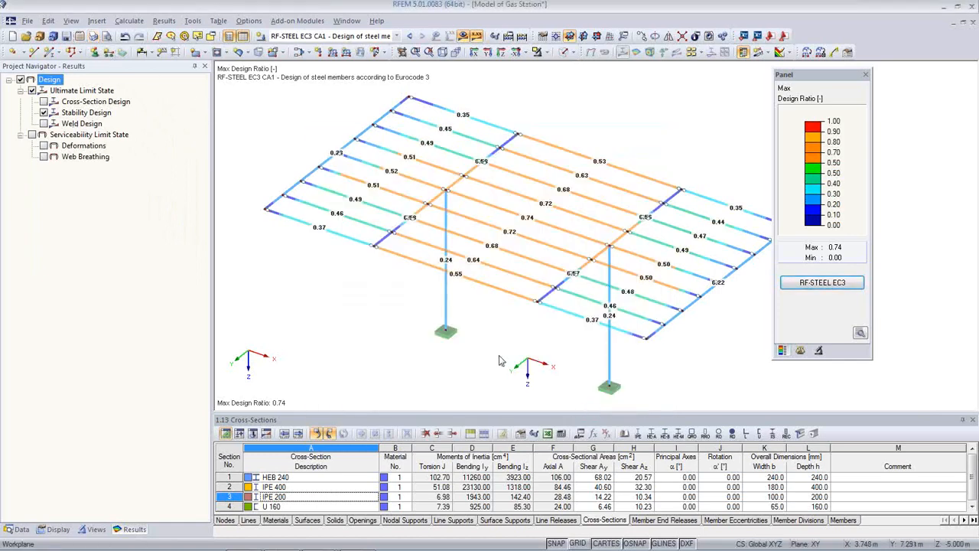
# Show only the serviceability Deformations ratios and add that view to the printout report.
pyautogui.click(45, 146)
pyautogui.click(44, 114)
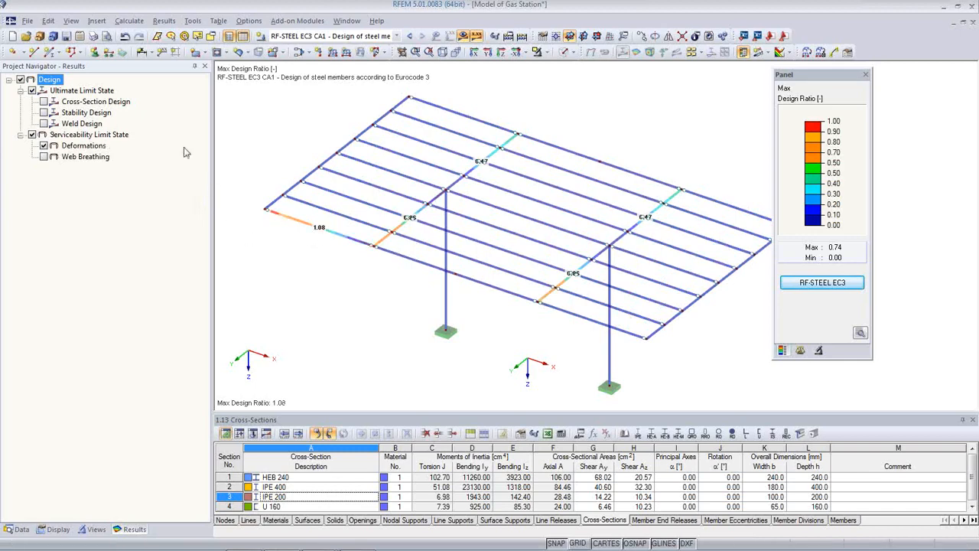
pyautogui.click(94, 36)
pyautogui.click(590, 414)
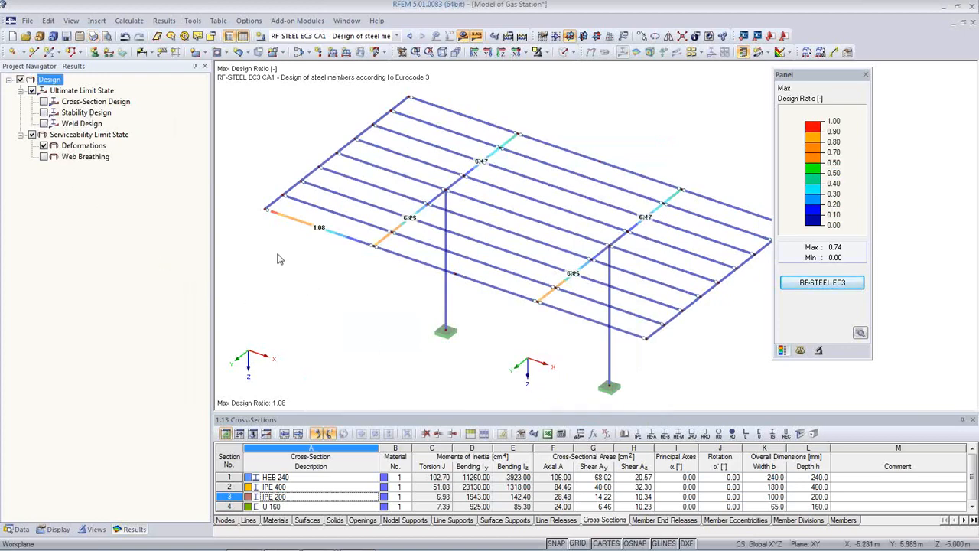
# Switch the display of member results from Without Diagram to Two-Colored.
pyautogui.scroll(-2, 511, 330)
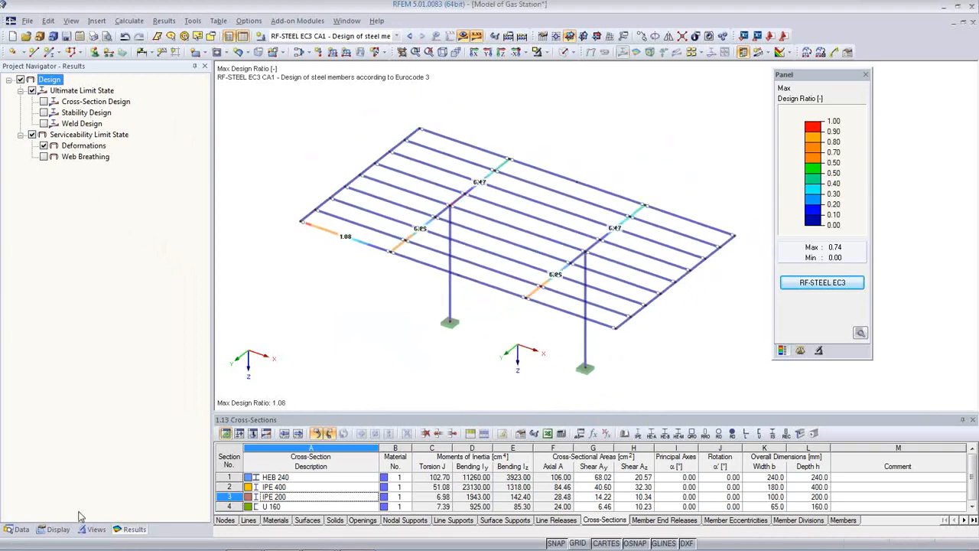
pyautogui.click(57, 530)
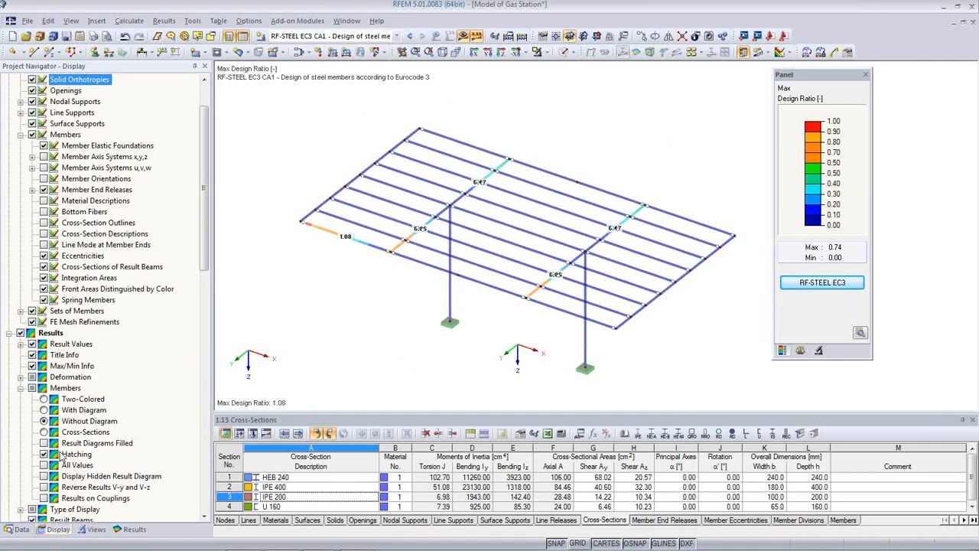
pyautogui.click(44, 400)
pyautogui.moveTo(439, 332); pyautogui.dragTo(469, 314, button='middle')
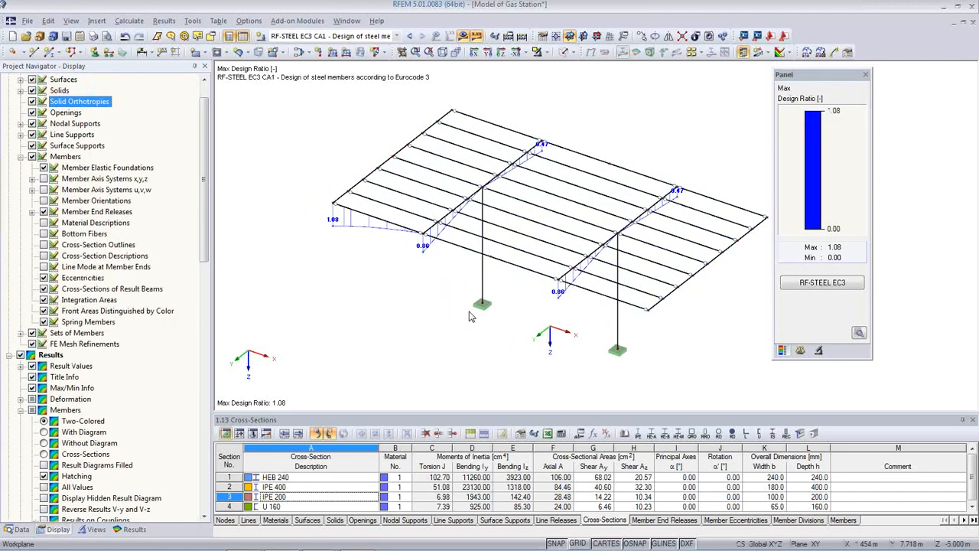
# Display the member internal forces My for load combination CO9.
pyautogui.click(397, 36)
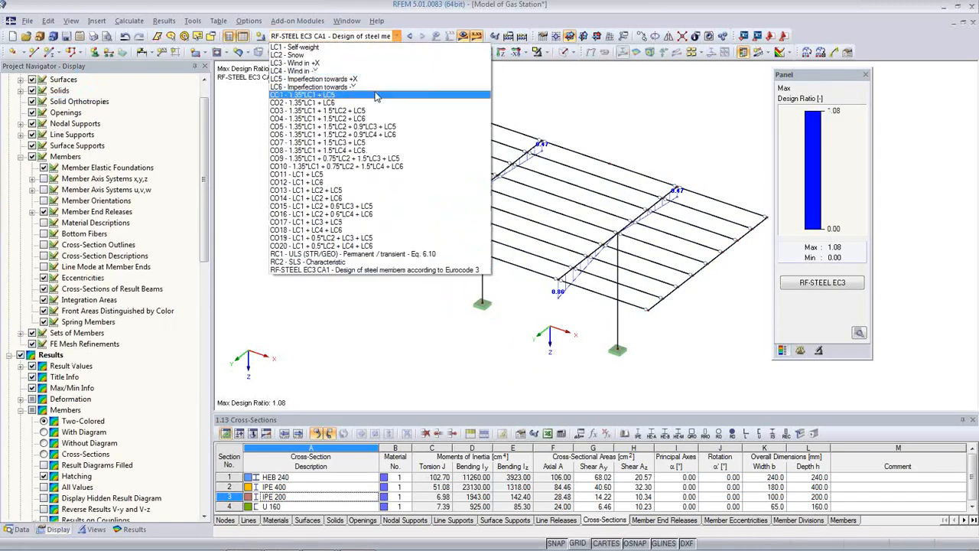
pyautogui.click(361, 159)
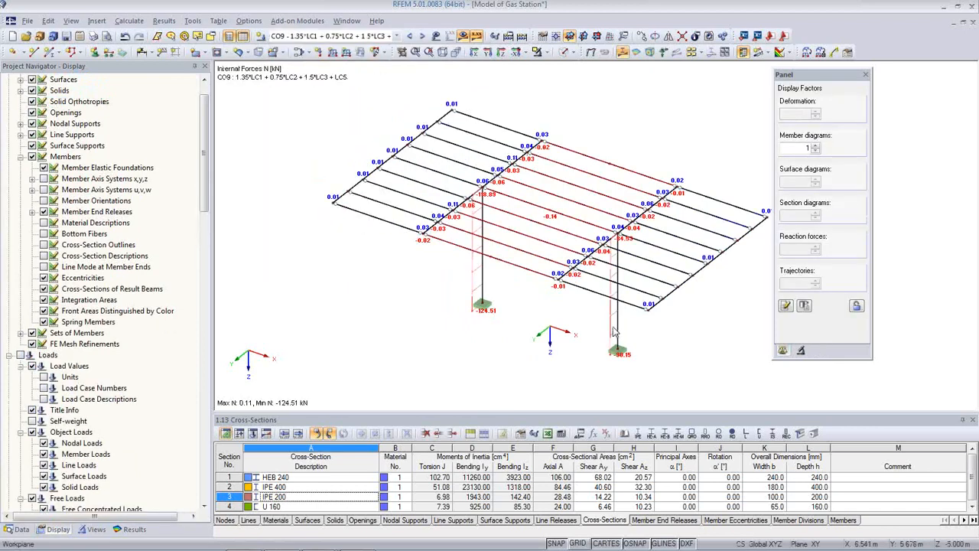
pyautogui.click(131, 529)
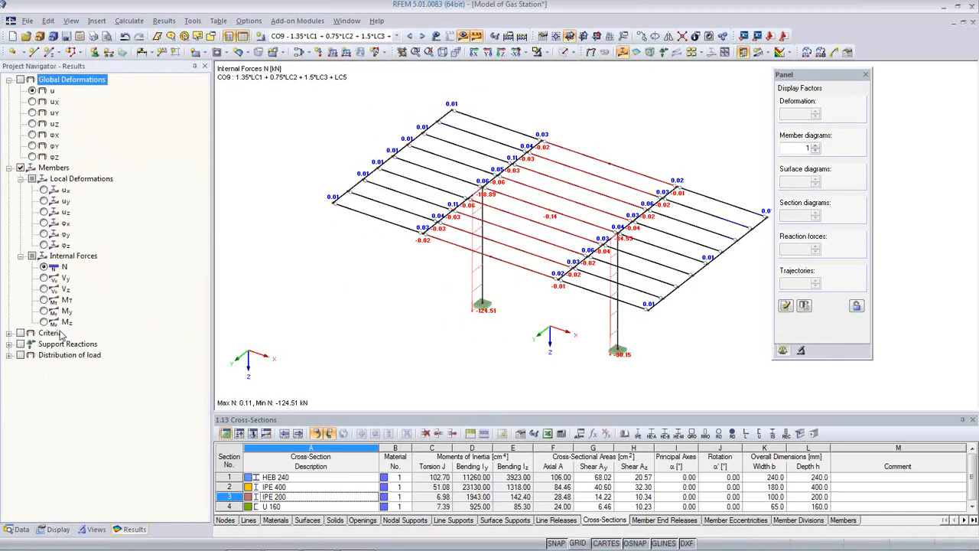
pyautogui.click(45, 312)
pyautogui.keyDown('ctrl'); pyautogui.moveTo(482, 284); pyautogui.dragTo(439, 287, button='middle'); pyautogui.keyUp('ctrl')
pyautogui.scroll(1, 632, 275)
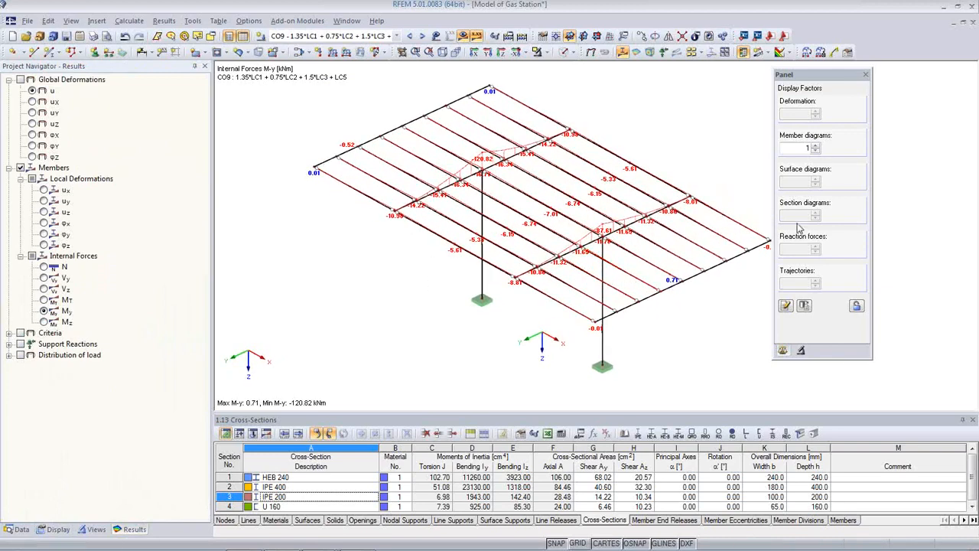
# Set the member diagrams display factor to 1.5 and send the My diagram view to the printout report.
pyautogui.click(816, 146)
pyautogui.keyDown('ctrl'); pyautogui.moveTo(685, 271); pyautogui.dragTo(681, 294, button='middle'); pyautogui.keyUp('ctrl')
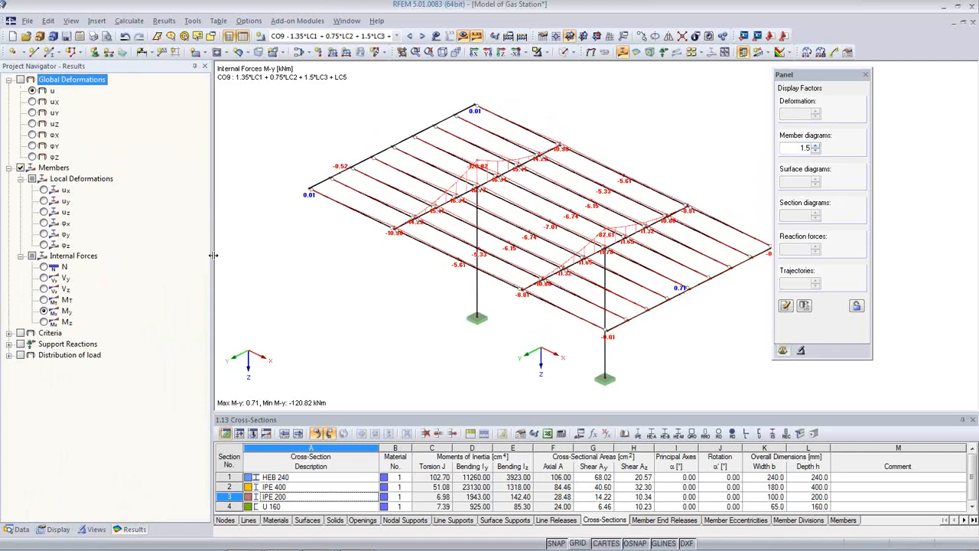
pyautogui.click(94, 36)
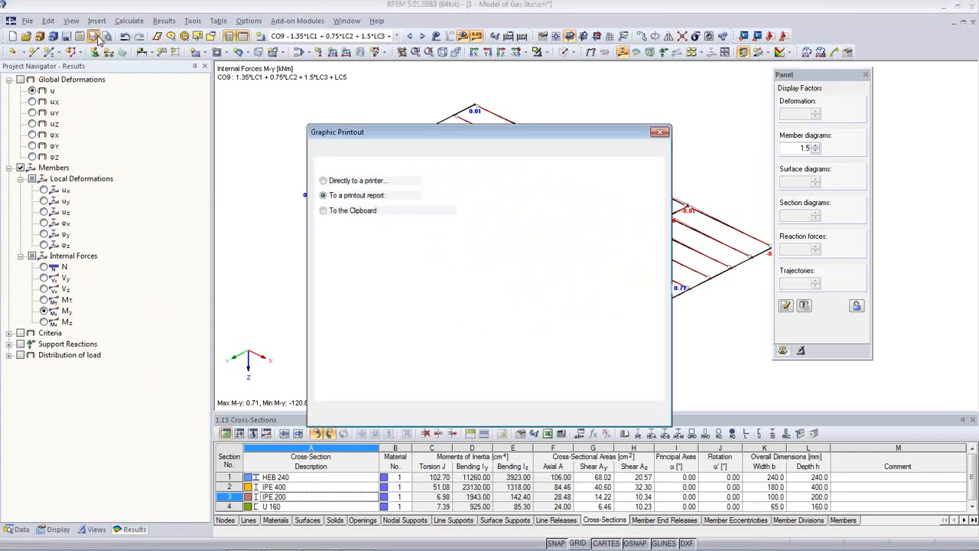
pyautogui.click(632, 418)
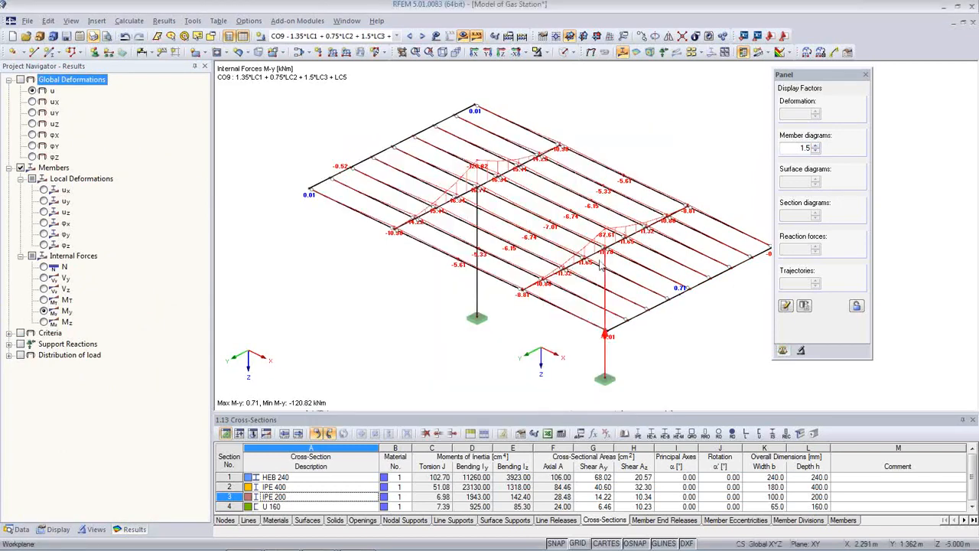
# Limit the displayed members by cross-section to HEB 240, IPE 400 and U 160.
pyautogui.click(91, 528)
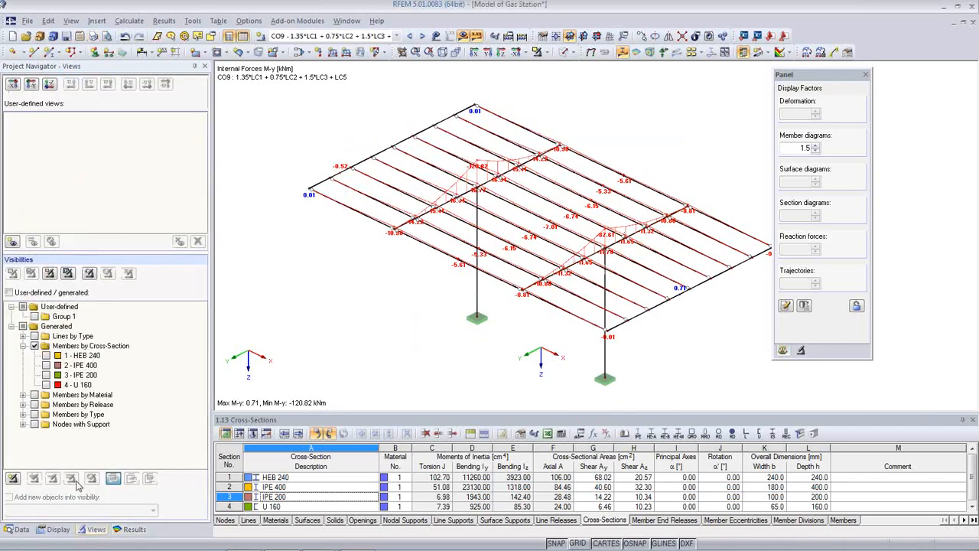
pyautogui.click(46, 365)
pyautogui.click(46, 356)
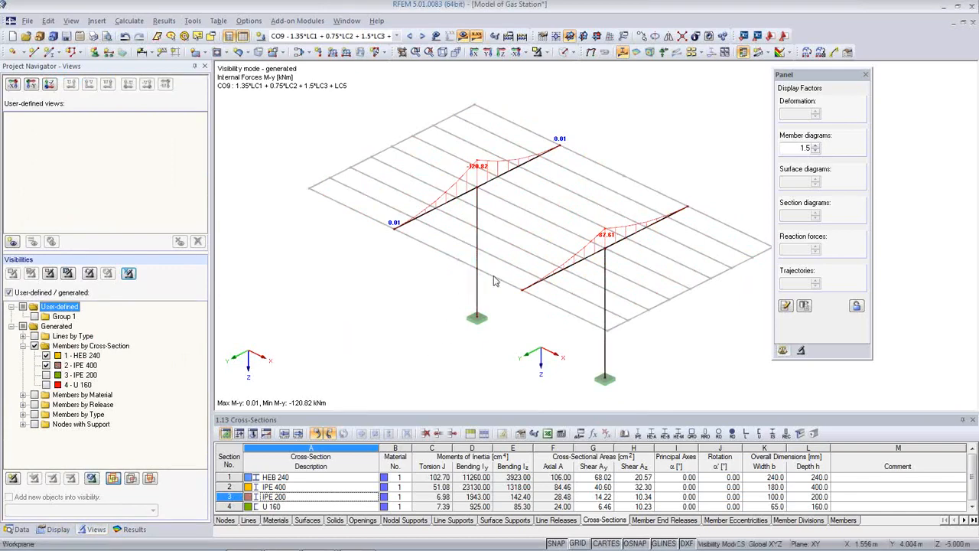
pyautogui.click(46, 384)
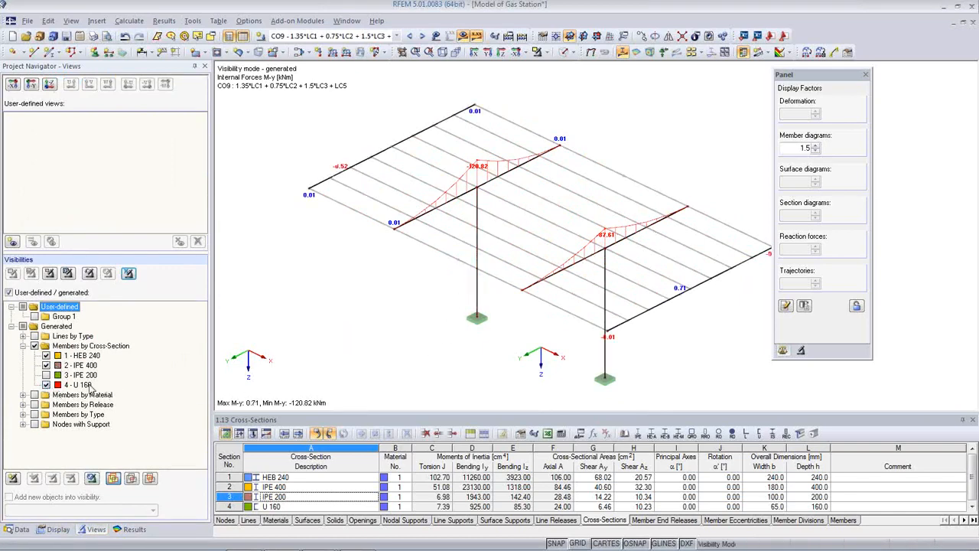
pyautogui.moveTo(546, 332); pyautogui.dragTo(587, 343, button='middle')
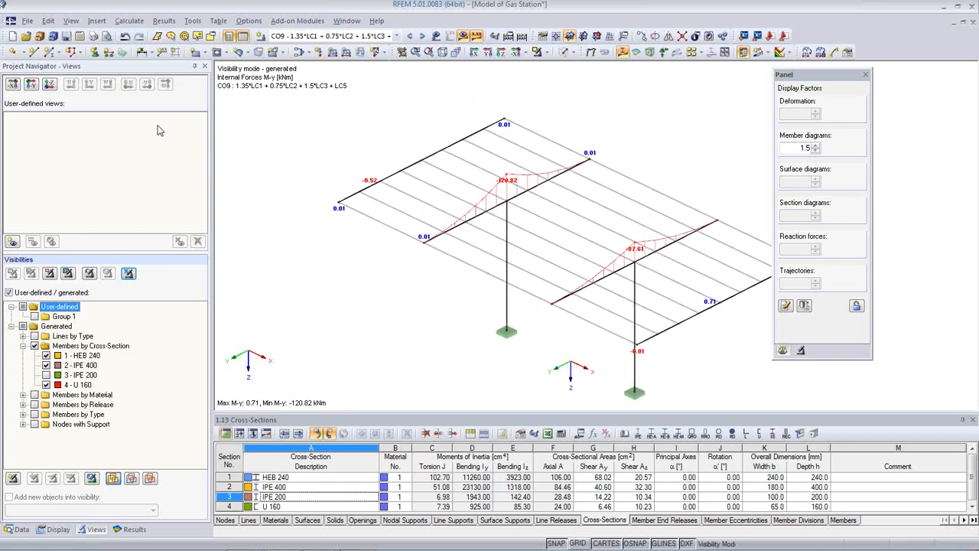
# Set up a mass print of results to printout report PR1 for only result combination RC1, ULS (STR/GEO).
pyautogui.click(93, 36)
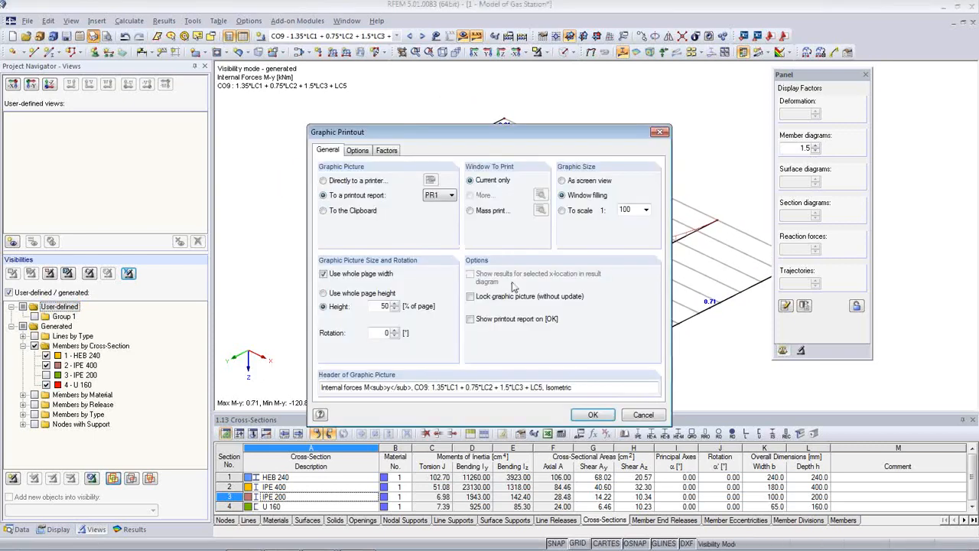
pyautogui.click(471, 212)
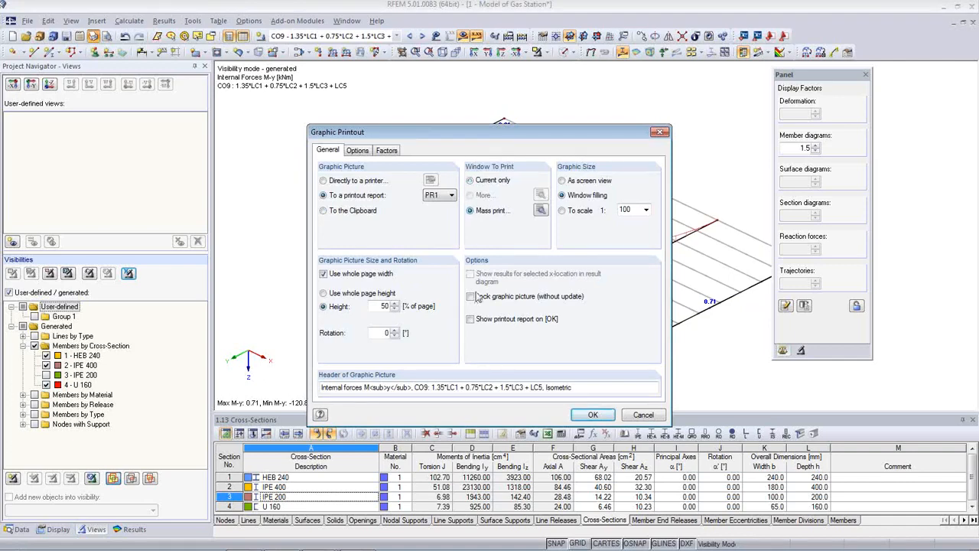
pyautogui.click(541, 209)
pyautogui.click(375, 134)
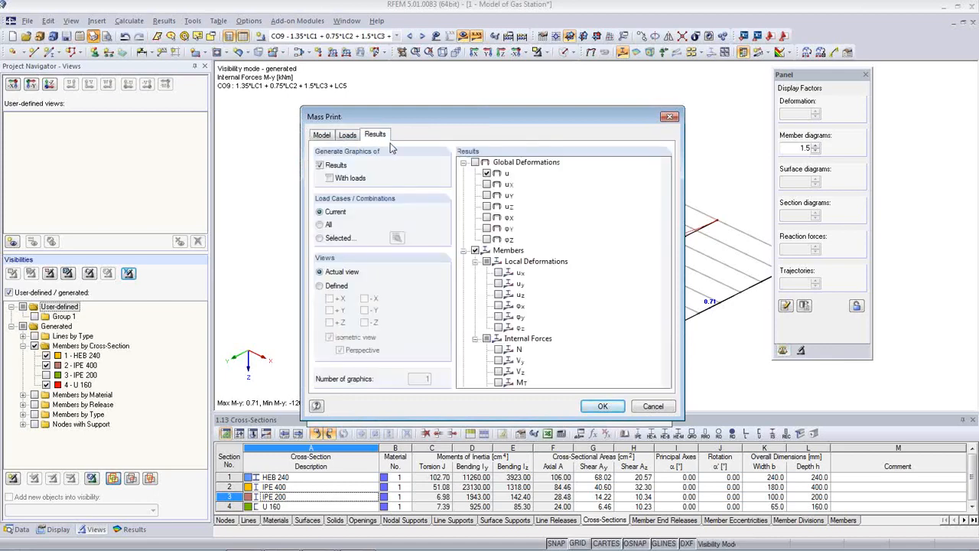
pyautogui.click(320, 238)
pyautogui.click(397, 238)
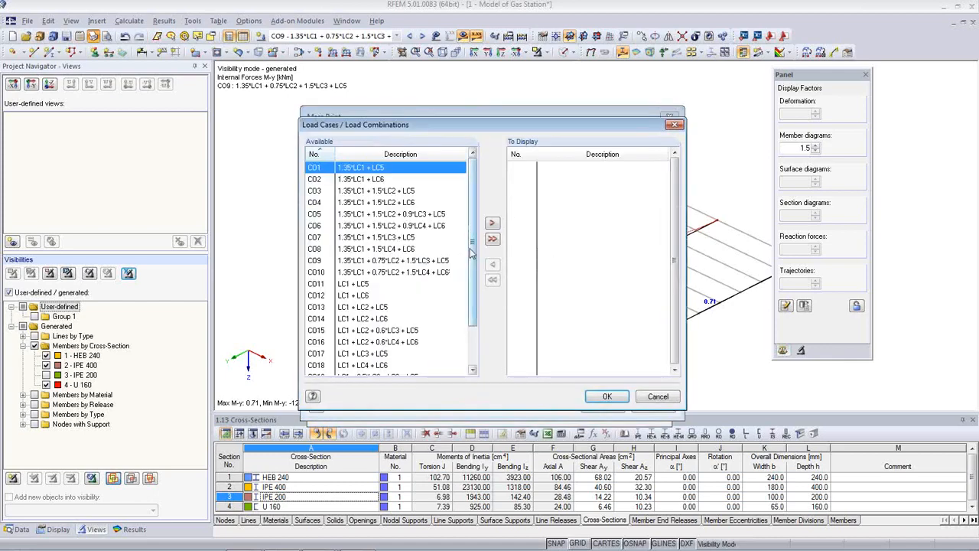
pyautogui.moveTo(471, 253); pyautogui.dragTo(476, 311)
pyautogui.doubleClick(392, 354)
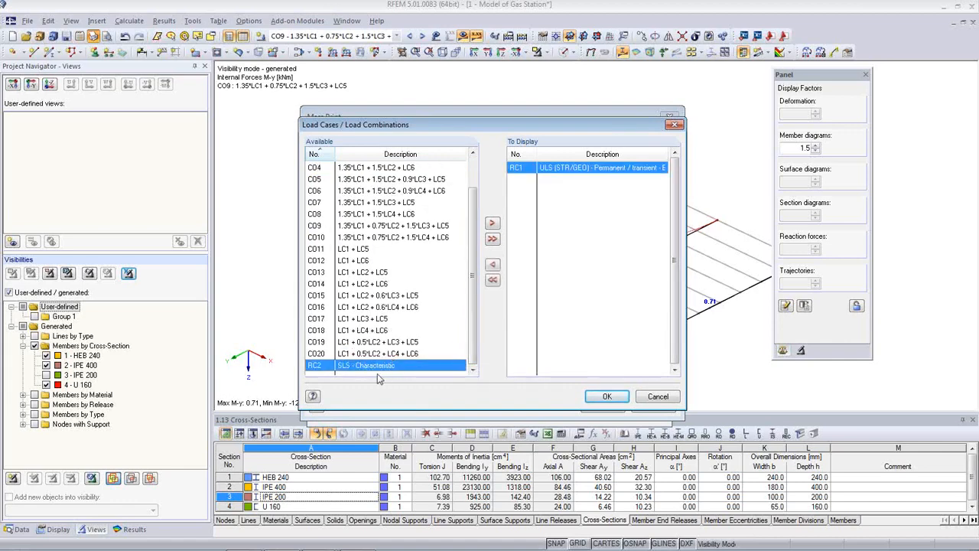
pyautogui.click(605, 401)
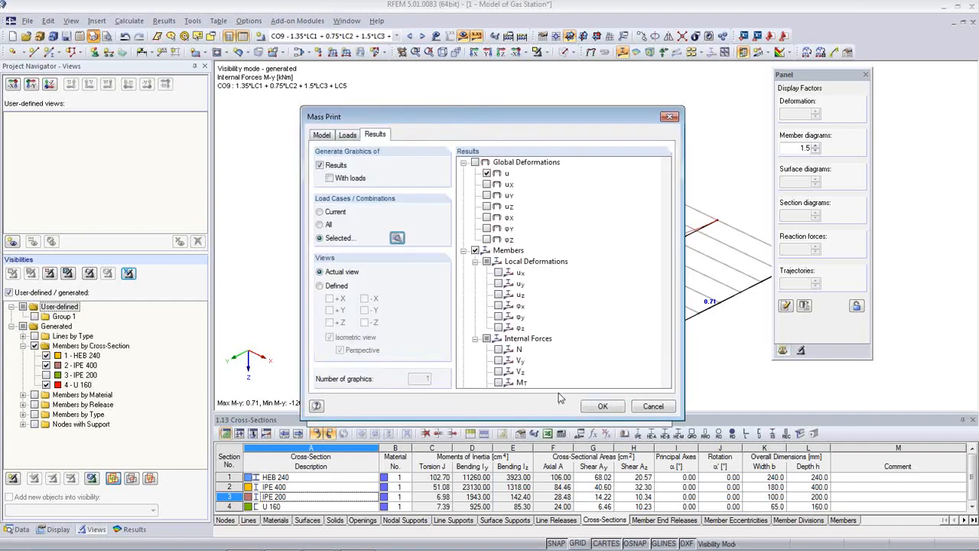
# Include the member internal forces, among them Vy, Vz, MT, My and Mz, in the mass print and send the graphics to the report.
pyautogui.moveTo(664, 260); pyautogui.dragTo(662, 291)
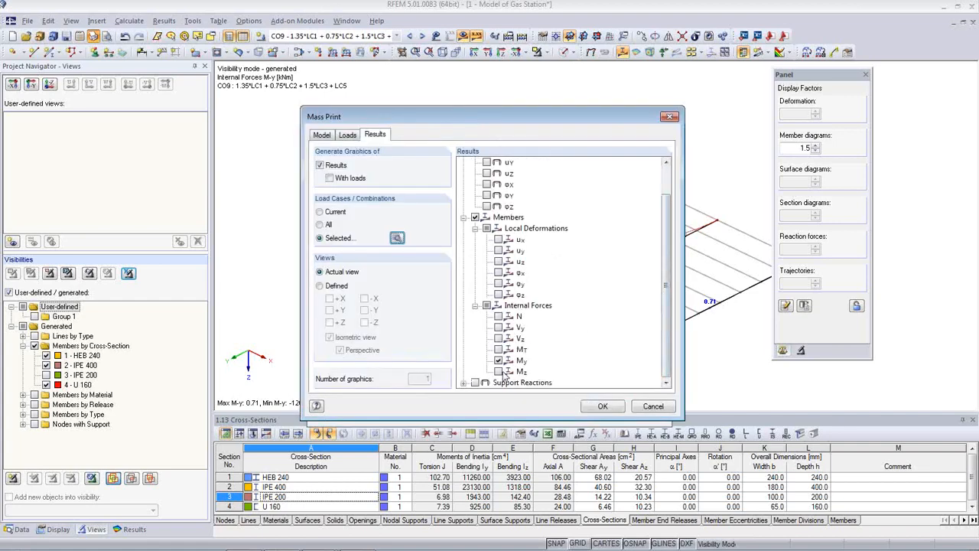
pyautogui.click(500, 371)
pyautogui.click(499, 349)
pyautogui.click(499, 339)
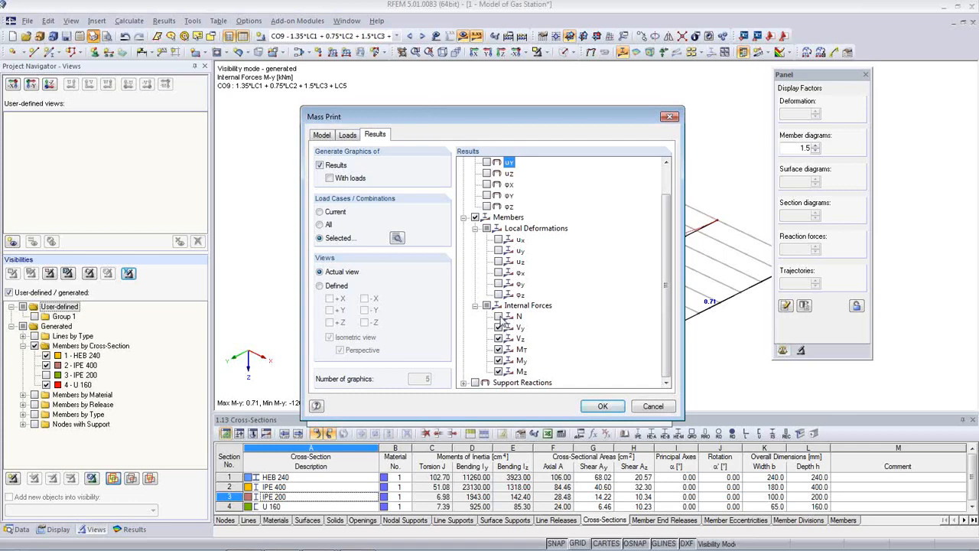
pyautogui.click(604, 407)
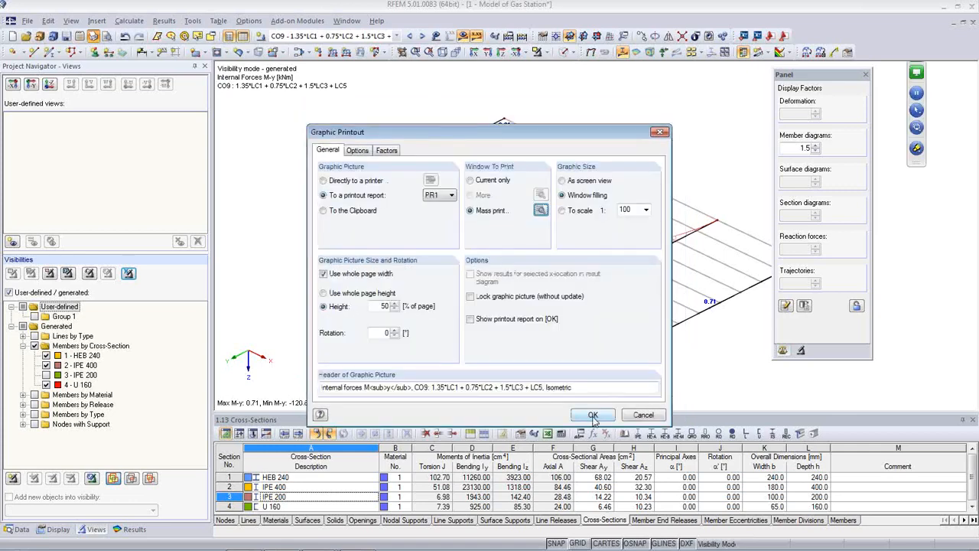
pyautogui.click(592, 415)
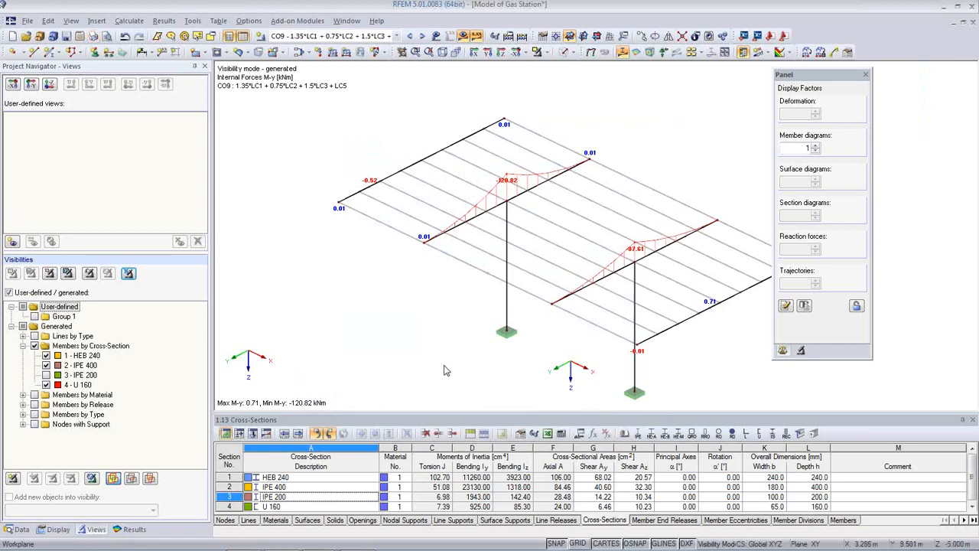
# Show only the IPE 200 members and set the member diagrams display factor to 1.25.
pyautogui.click(46, 375)
pyautogui.click(46, 375)
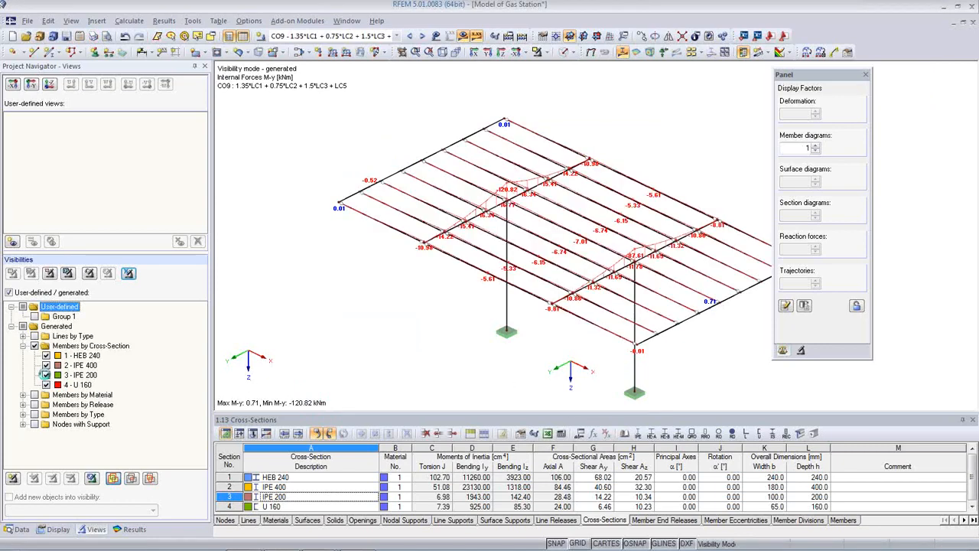
pyautogui.click(46, 385)
pyautogui.click(46, 354)
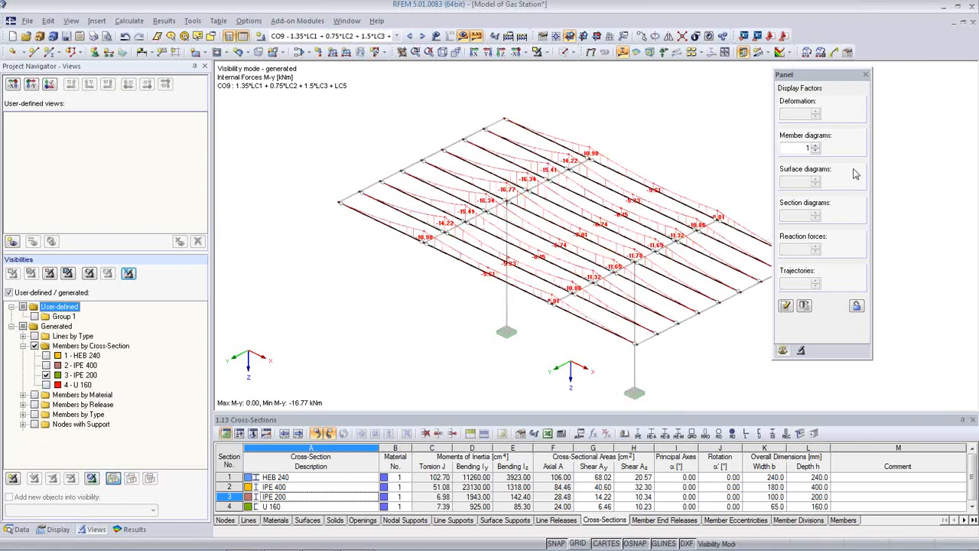
pyautogui.click(816, 147)
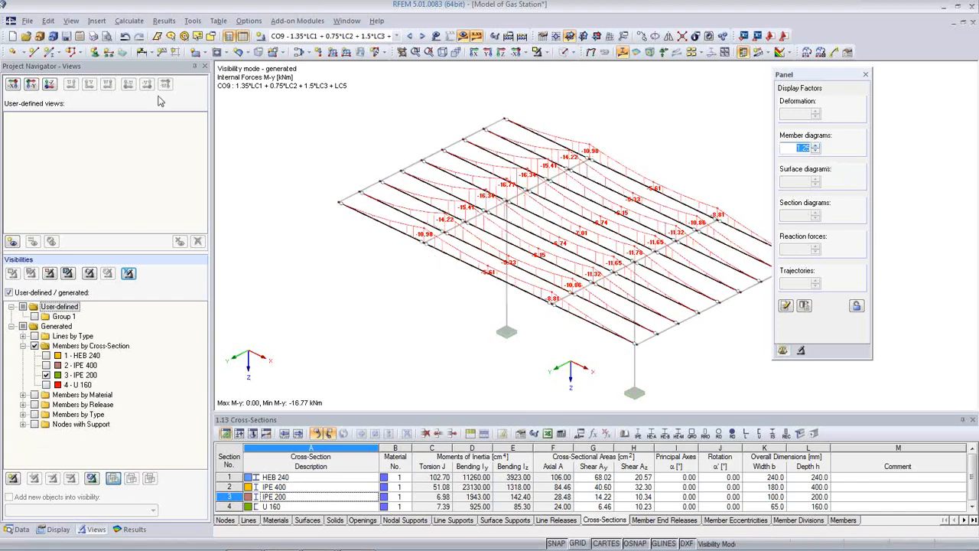
# Set up a mass print of the IPE 200 results to report PR1, selecting only result combination RC1.
pyautogui.click(92, 36)
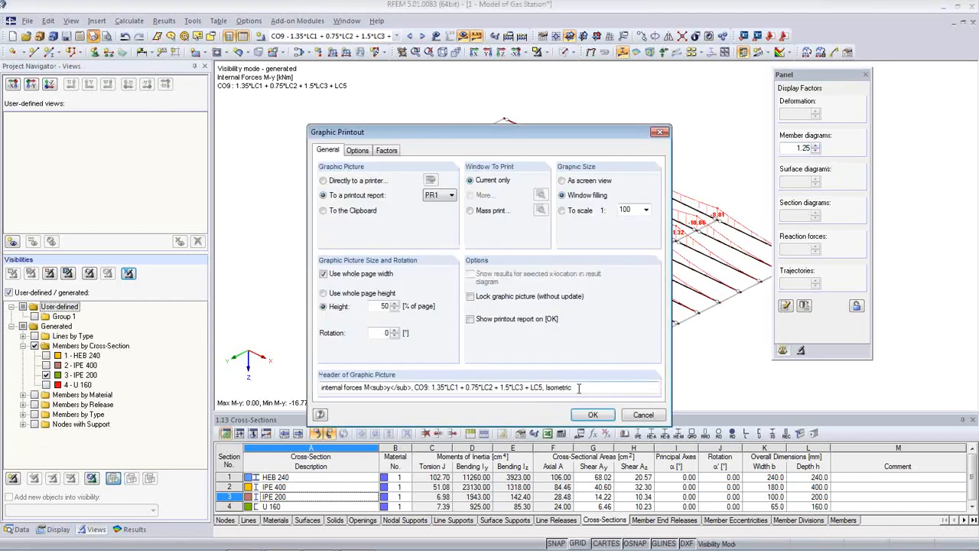
pyautogui.click(470, 211)
pyautogui.click(540, 211)
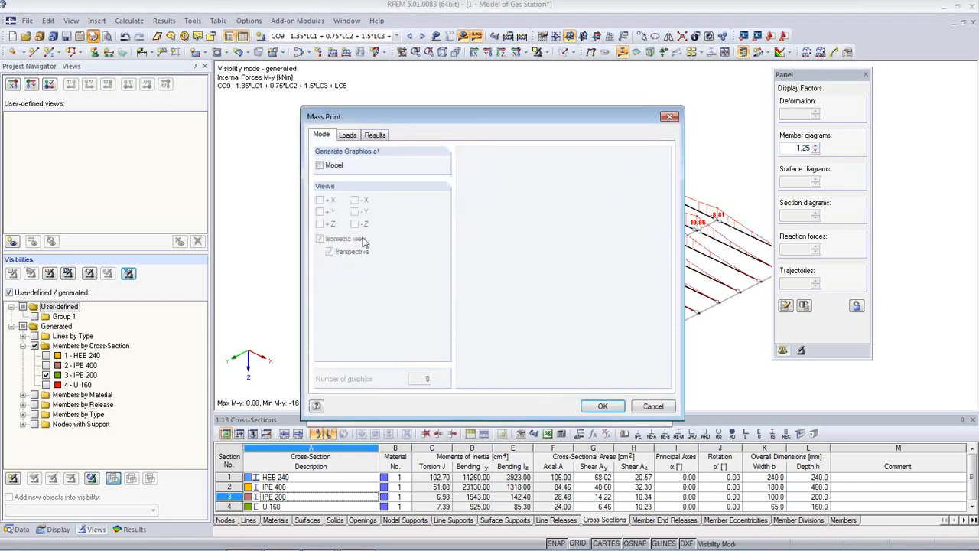
pyautogui.click(375, 136)
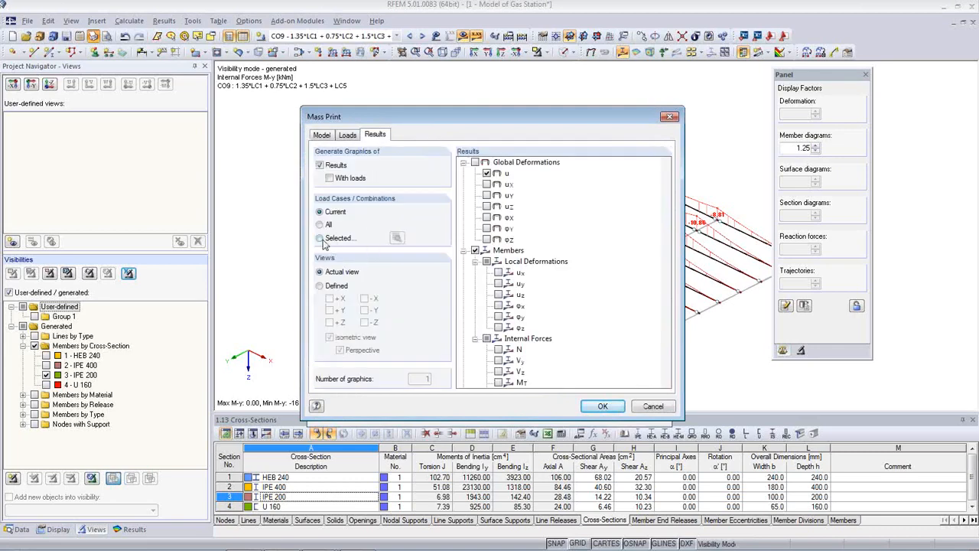
pyautogui.click(322, 238)
pyautogui.click(397, 238)
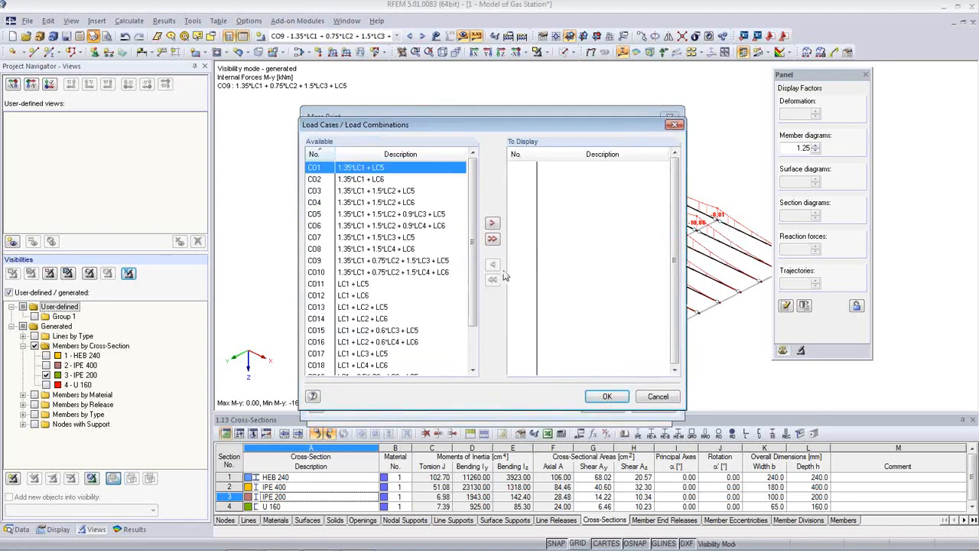
pyautogui.scroll(-2, 468, 257)
pyautogui.click(364, 354)
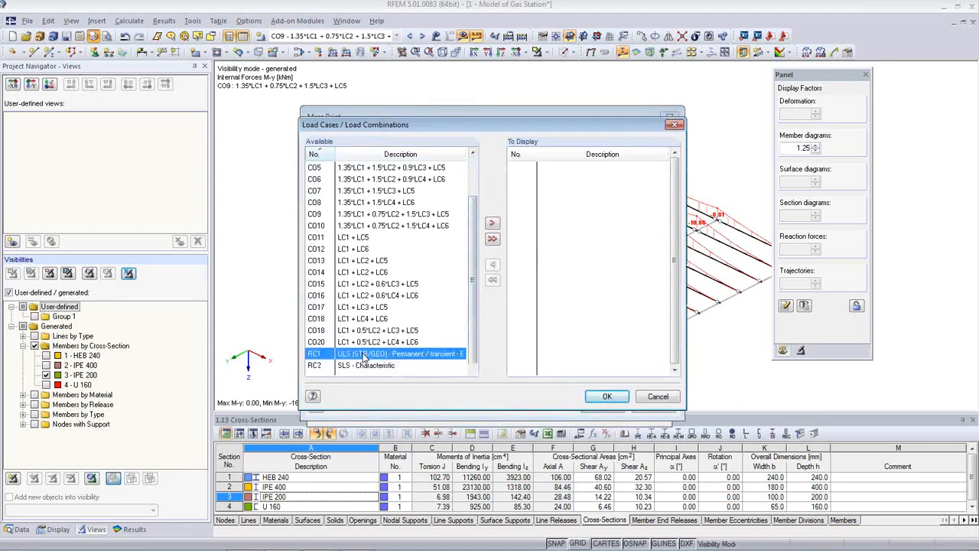
pyautogui.doubleClick(364, 353)
pyautogui.click(612, 399)
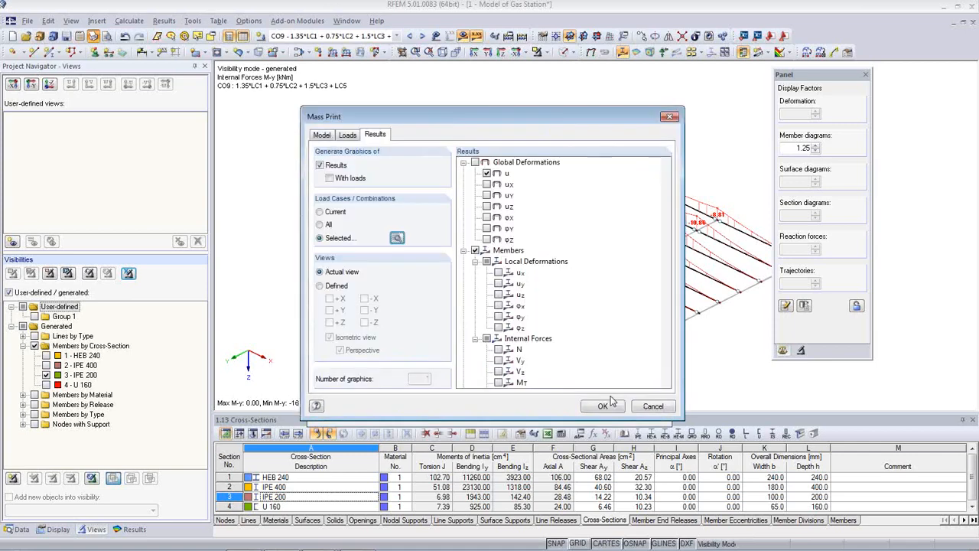
# Choose member internal forces N, Vy, Vz, MT, My and Mz for the mass print and add the graphics to the report.
pyautogui.scroll(-1, 599, 346)
pyautogui.click(498, 316)
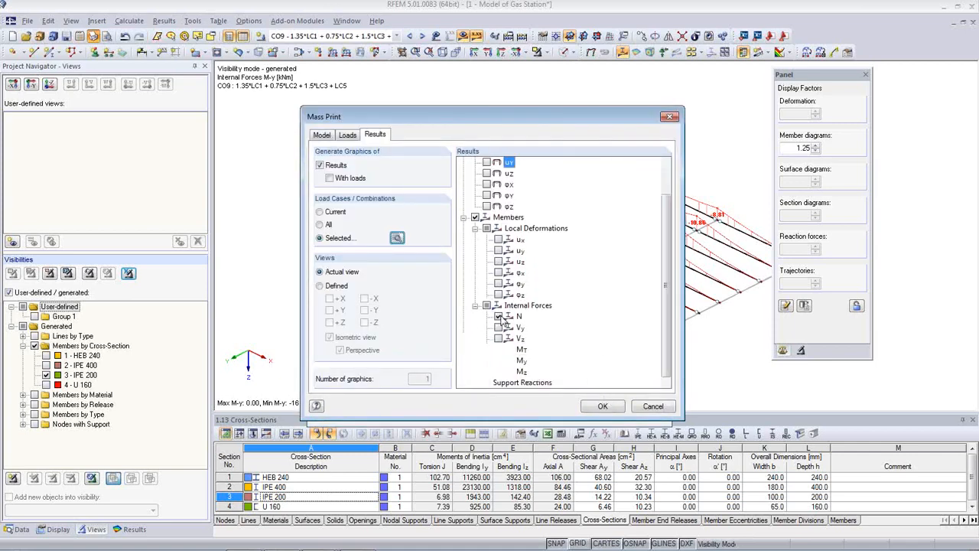
pyautogui.click(498, 327)
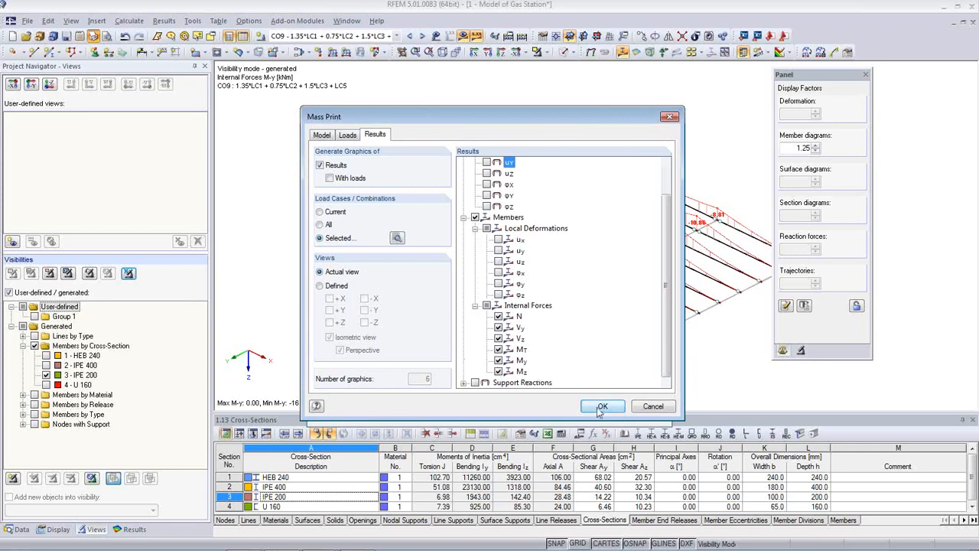
pyautogui.click(602, 407)
pyautogui.click(591, 415)
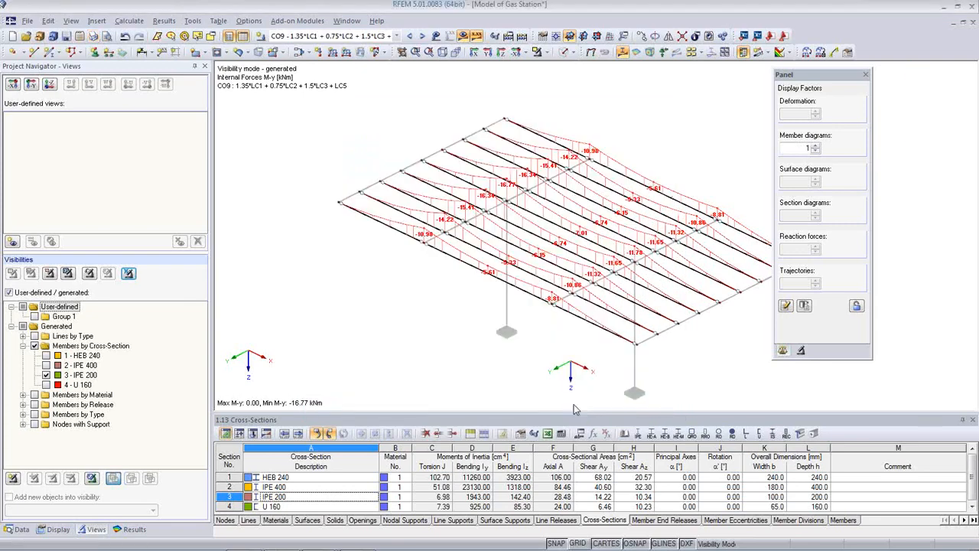
# Display the global deformations u for result combination RC2 - SLS - Characteristic.
pyautogui.click(397, 36)
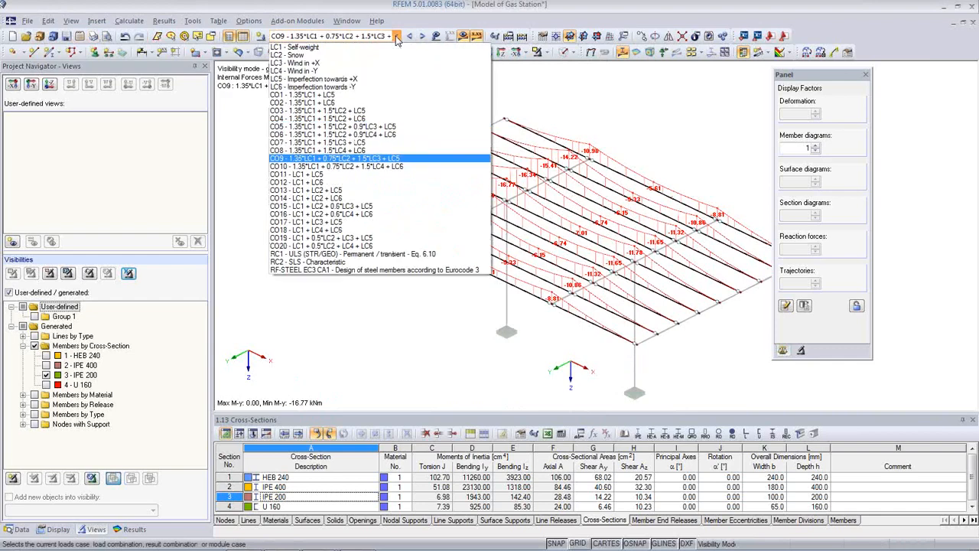
pyautogui.click(374, 263)
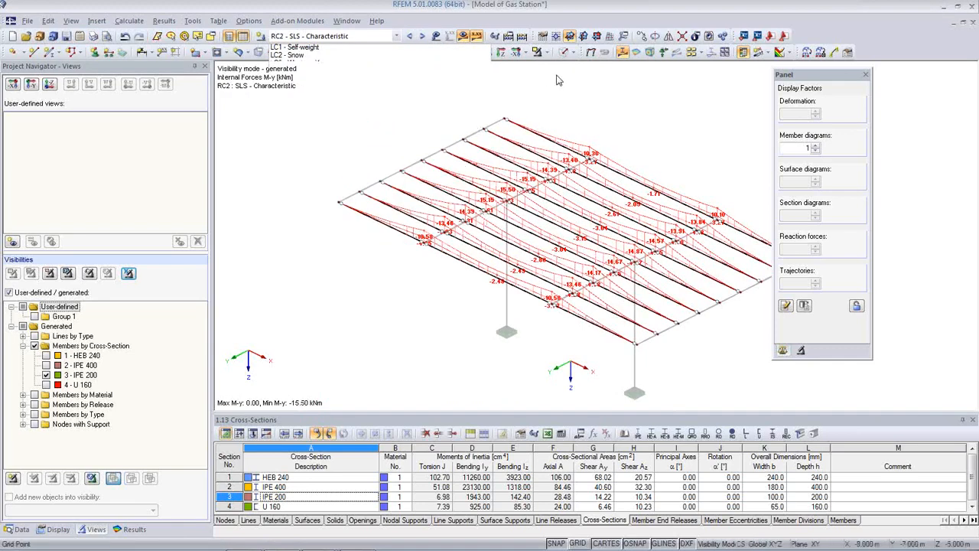
pyautogui.click(590, 53)
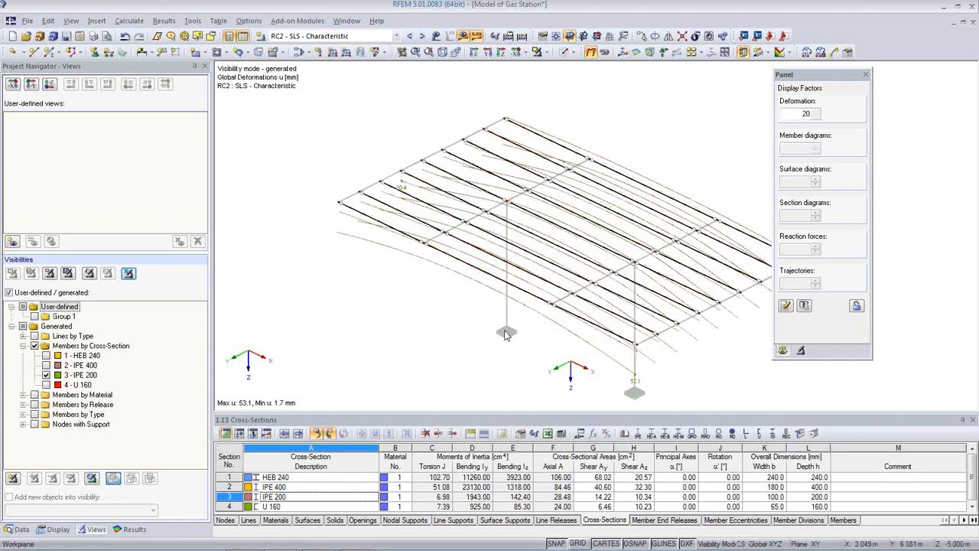
# Set the deformation display of members to Cross-Sections Colored.
pyautogui.click(60, 529)
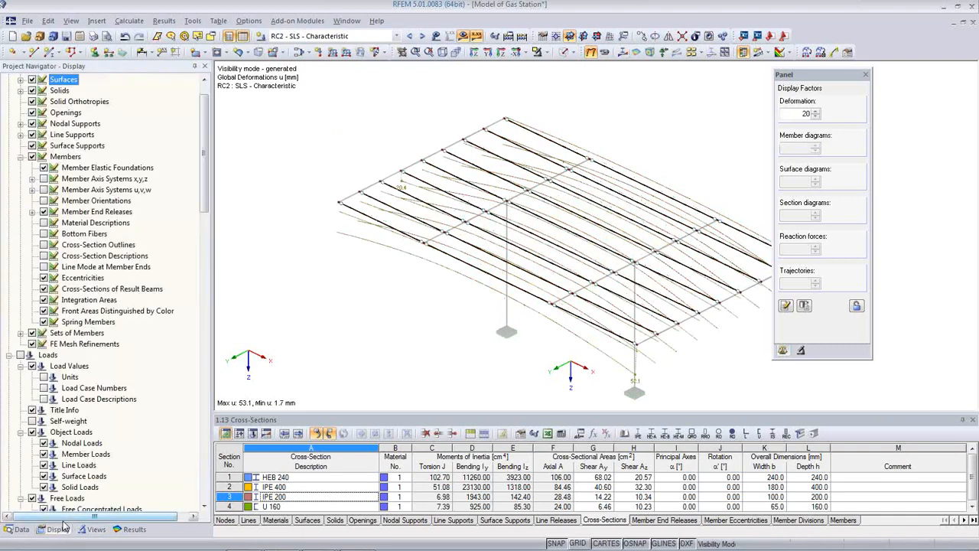
pyautogui.scroll(-10, 90, 401)
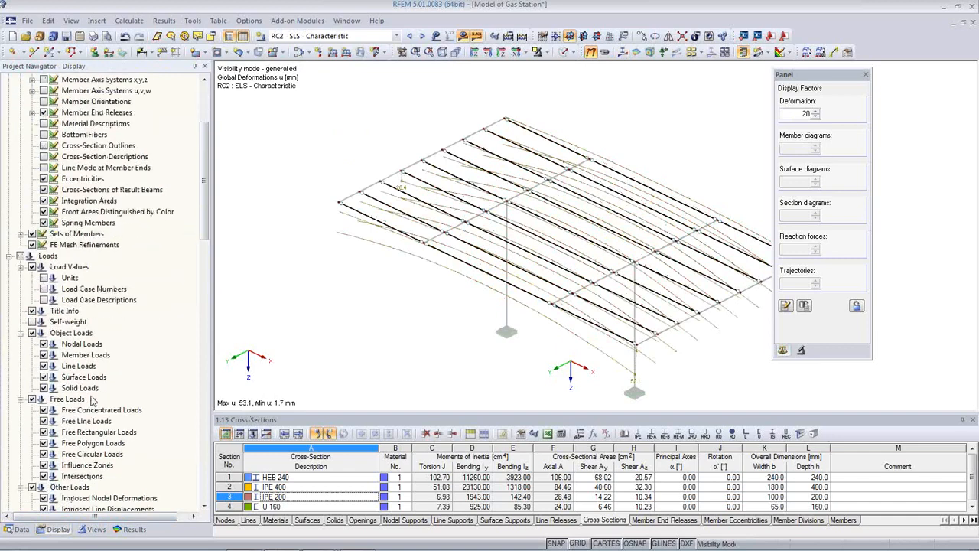
pyautogui.scroll(-5, 90, 397)
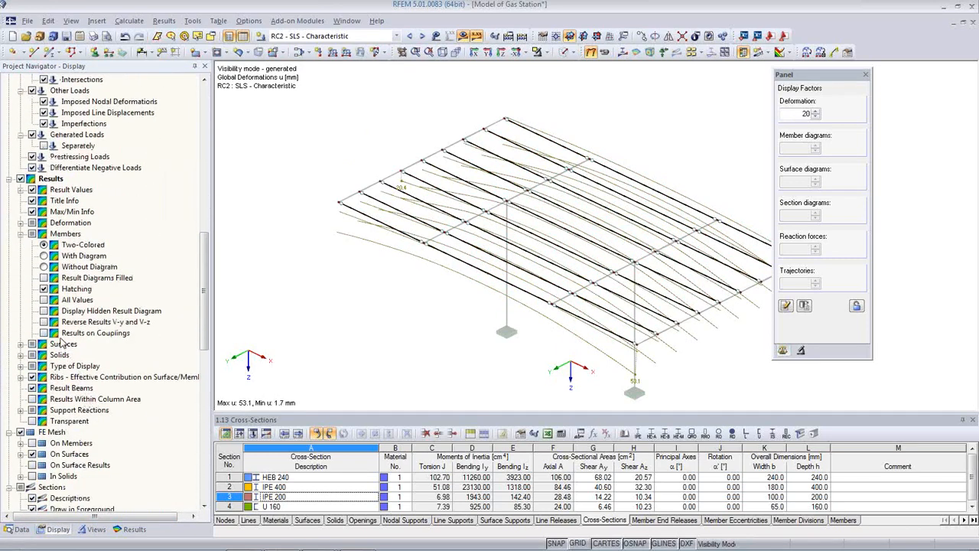
pyautogui.click(22, 224)
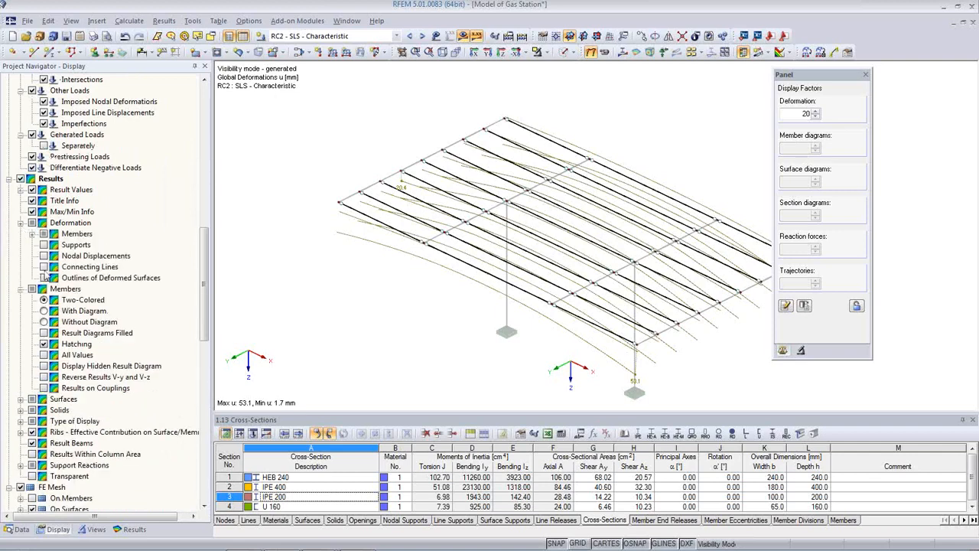
pyautogui.click(33, 234)
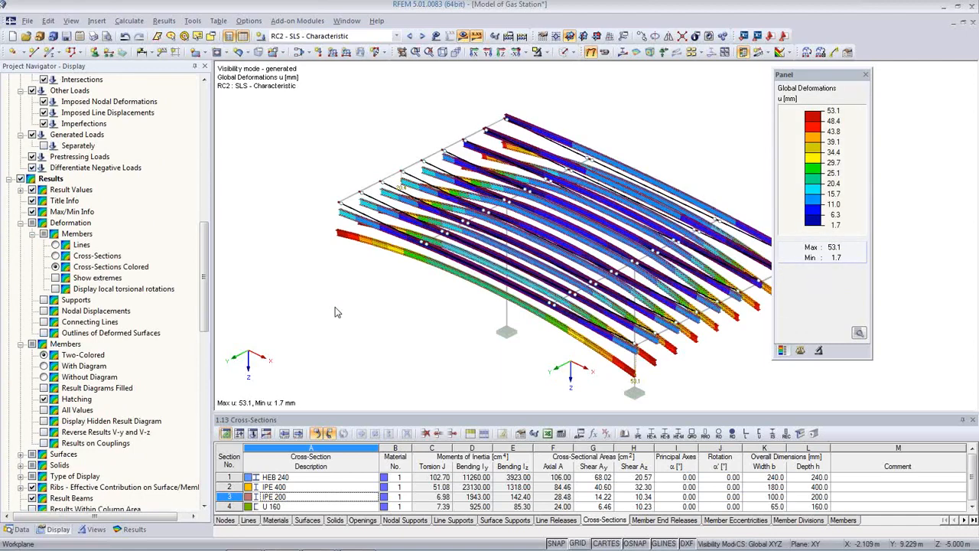
# Turn off the visibility filter to show the whole structure and add its RC2 global deformation graphic to printout report PR1.
pyautogui.click(94, 529)
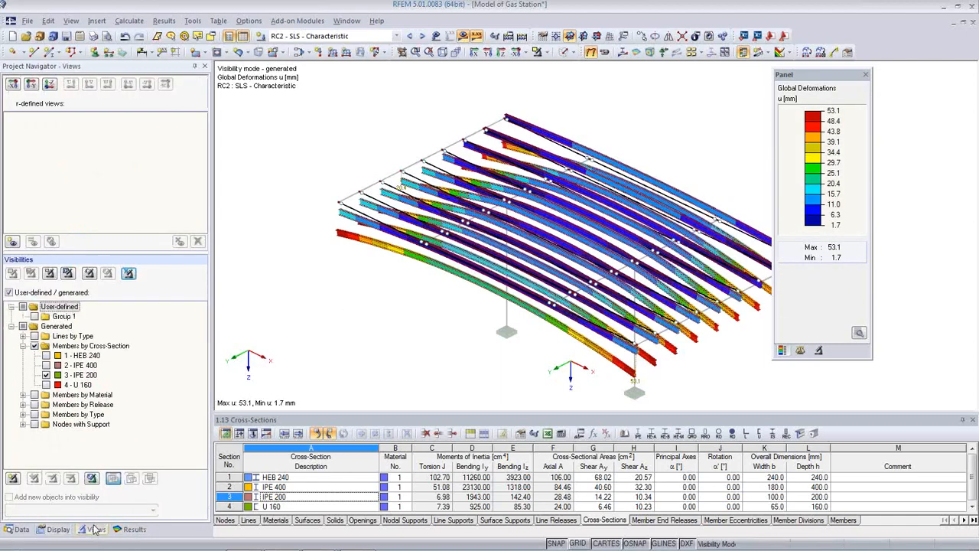
pyautogui.click(129, 273)
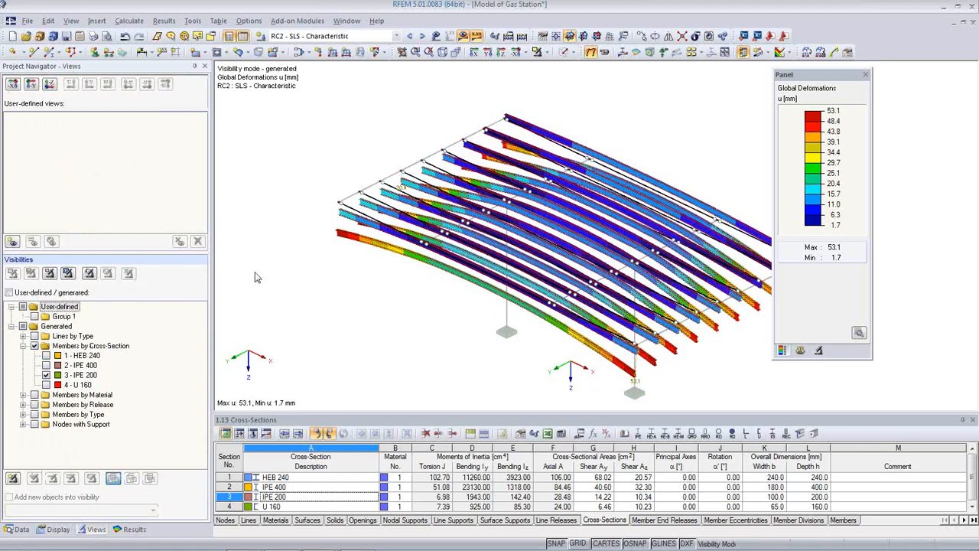
pyautogui.moveTo(500, 333); pyautogui.dragTo(466, 301, button='middle')
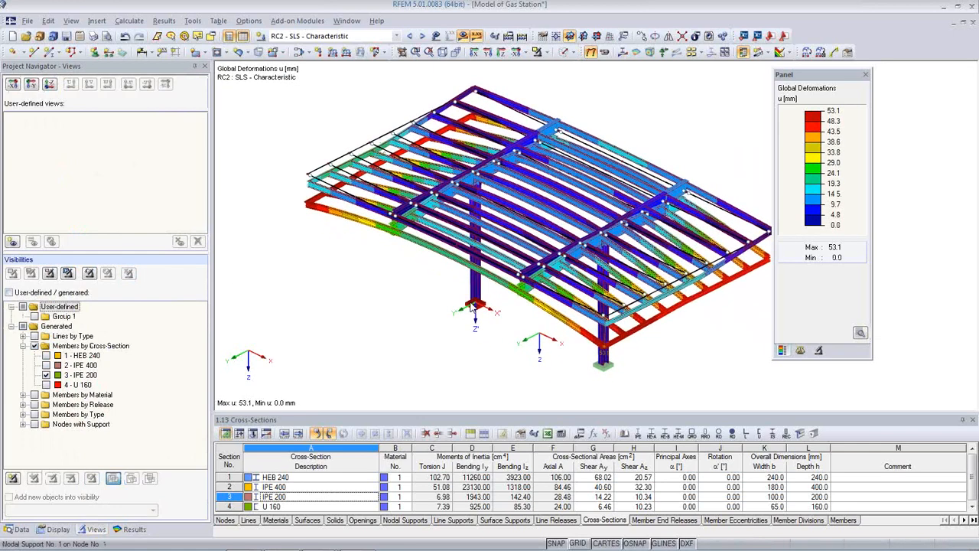
pyautogui.moveTo(580, 319); pyautogui.dragTo(548, 328, button='middle')
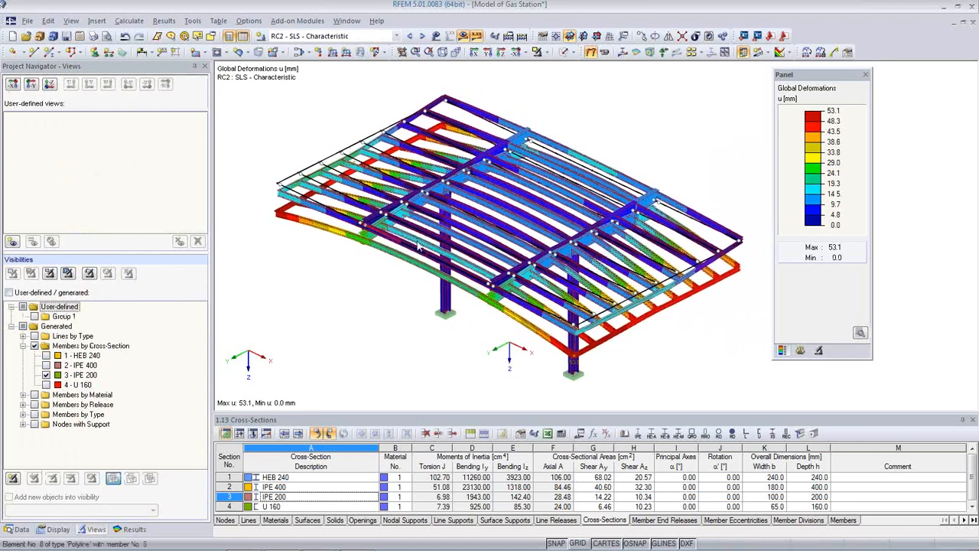
pyautogui.click(92, 37)
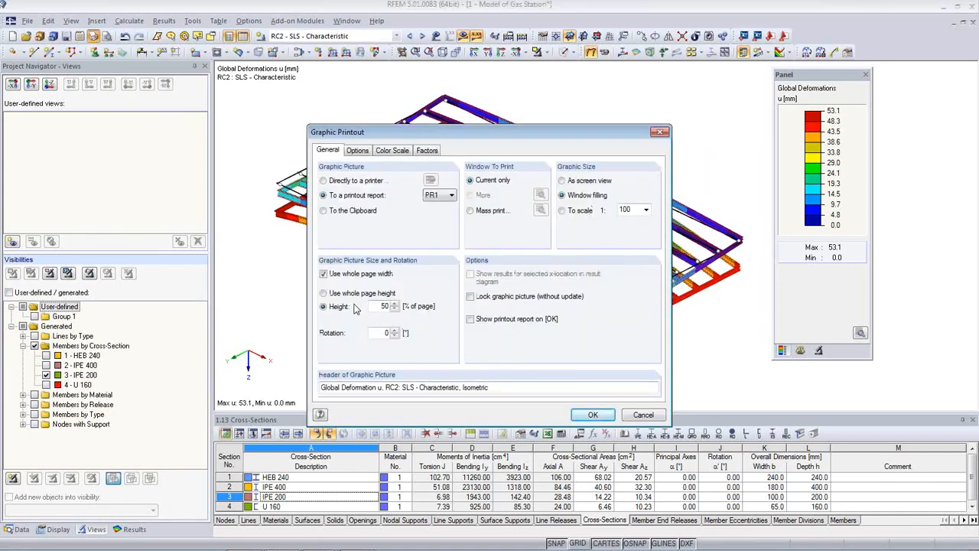
pyautogui.click(595, 416)
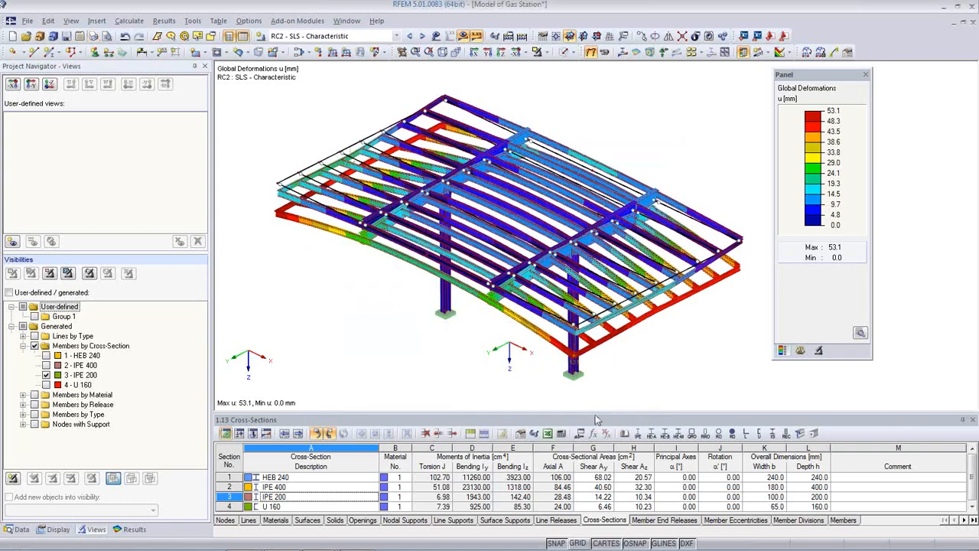
# Switch to a wireframe without results and dimension the three spans of the long front roof edge in ΔX, offset about 3.7 m.
pyautogui.click(565, 52)
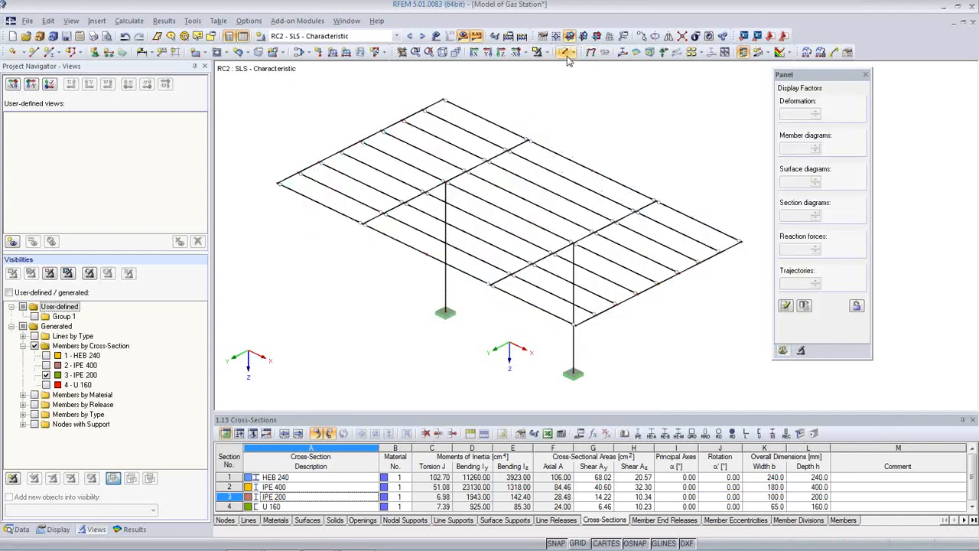
pyautogui.click(463, 36)
pyautogui.click(142, 51)
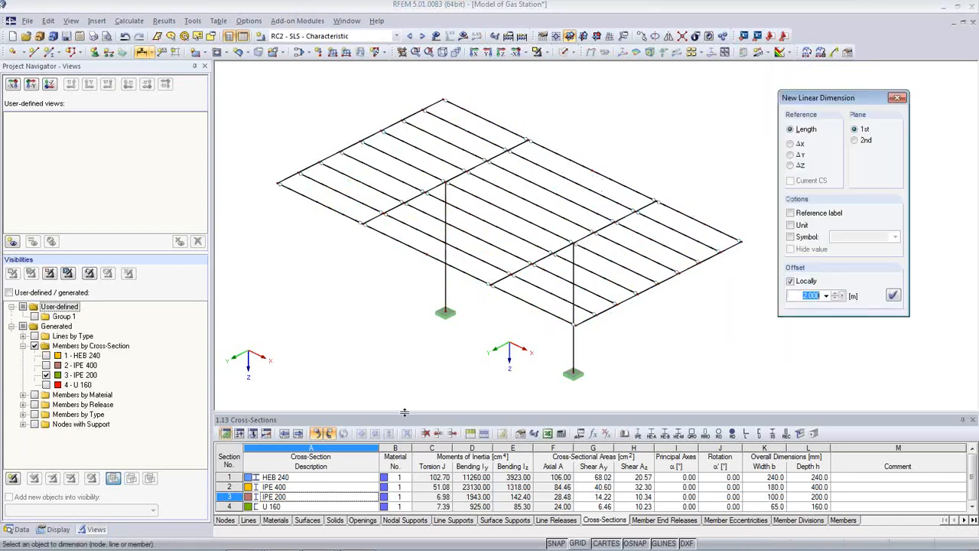
pyautogui.click(318, 204)
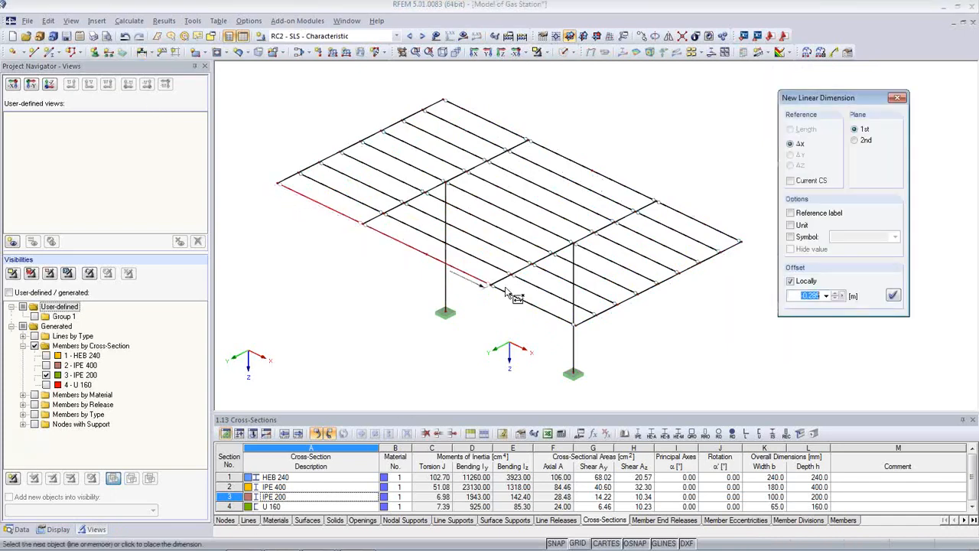
pyautogui.click(544, 310)
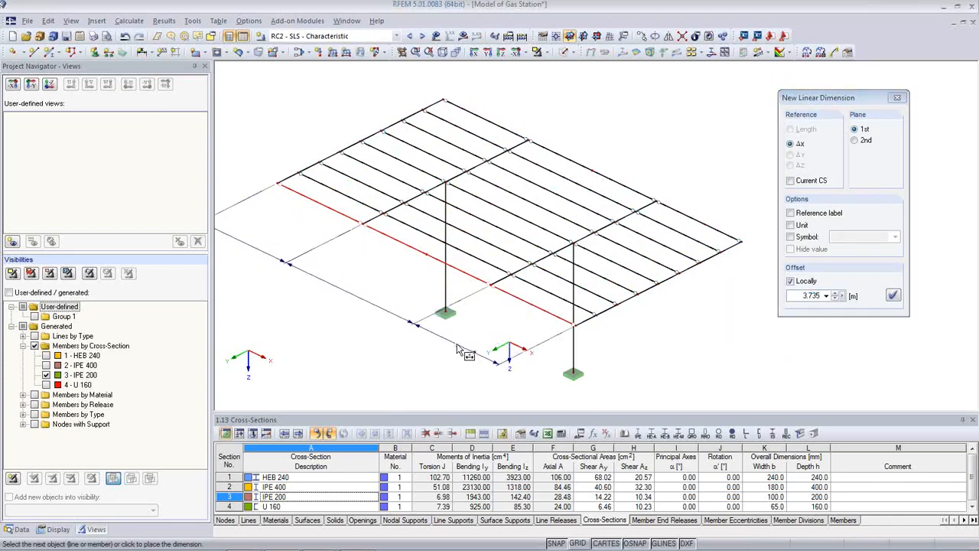
pyautogui.click(457, 349)
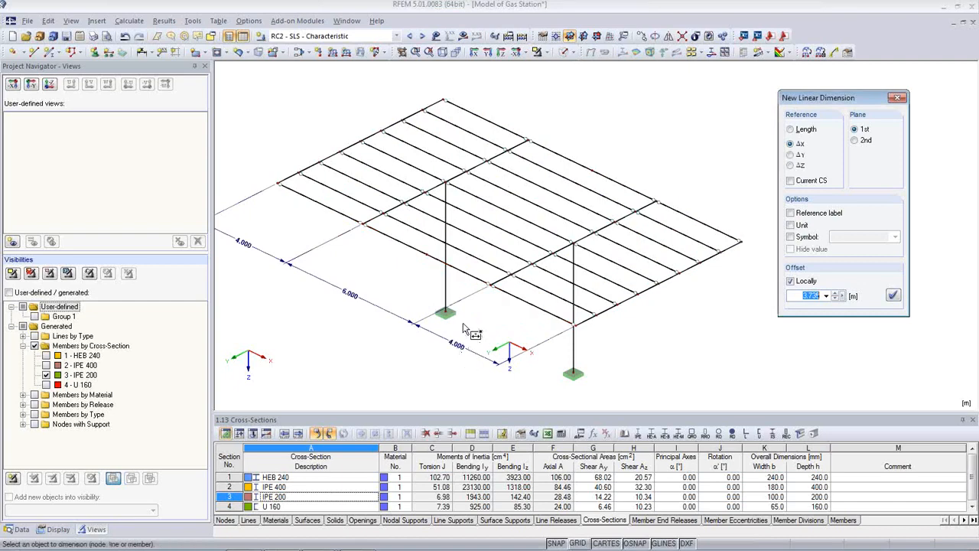
# Dimension the ΔX spacing between the two column supports and the front column's ΔZ height in the 2nd plane.
pyautogui.click(568, 373)
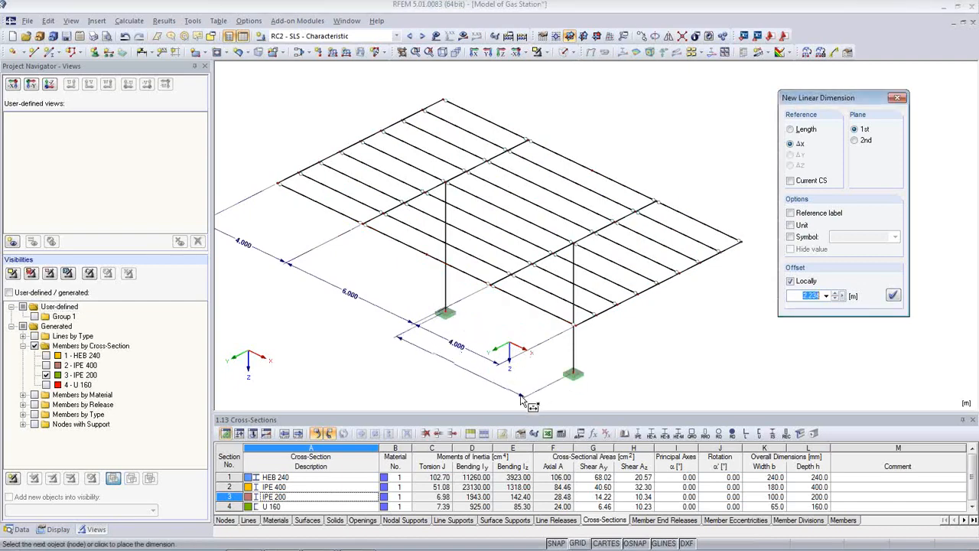
pyautogui.click(521, 399)
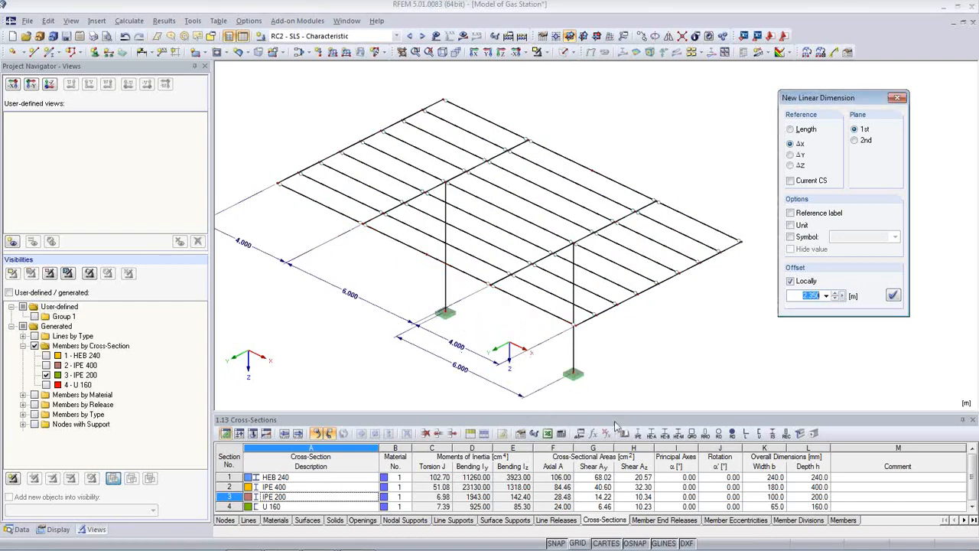
pyautogui.click(590, 364)
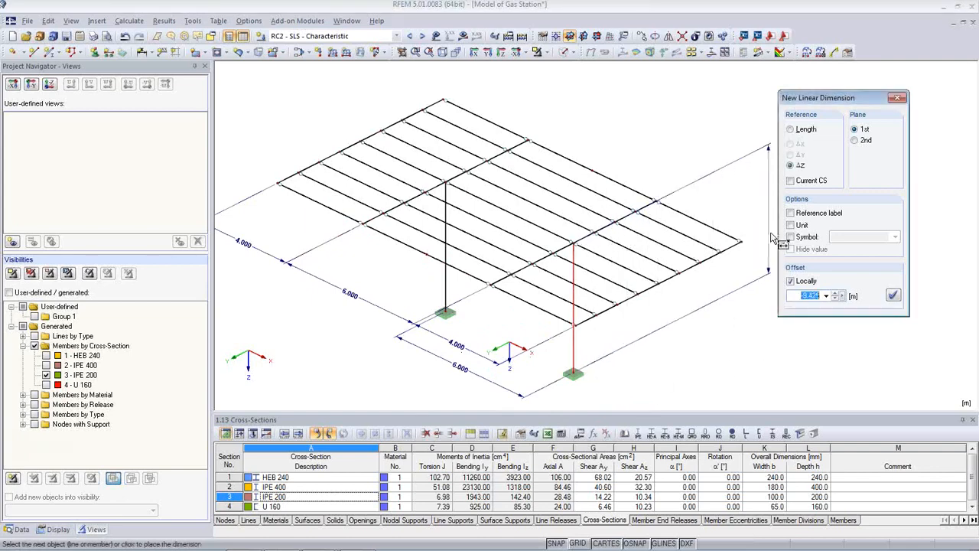
pyautogui.click(855, 143)
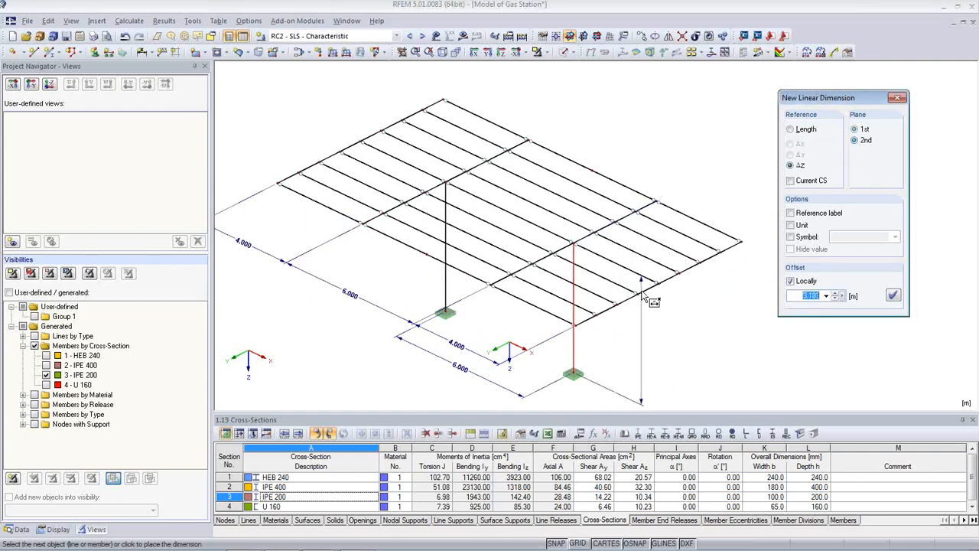
pyautogui.click(688, 341)
# Dimension the roof's short side edge in ΔY in the 1st plane and increase that dimension's offset from the edge.
pyautogui.moveTo(688, 341); pyautogui.dragTo(683, 289, button='middle')
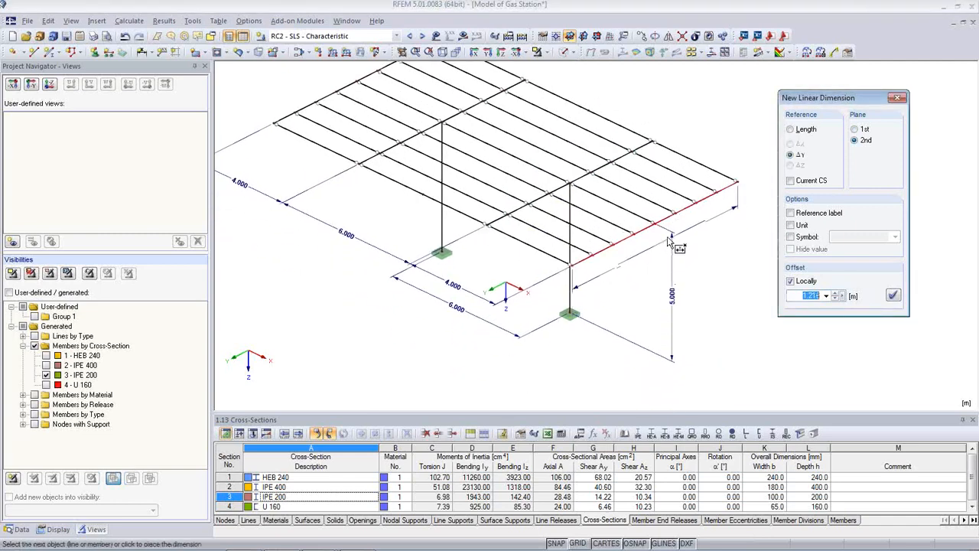
pyautogui.click(855, 130)
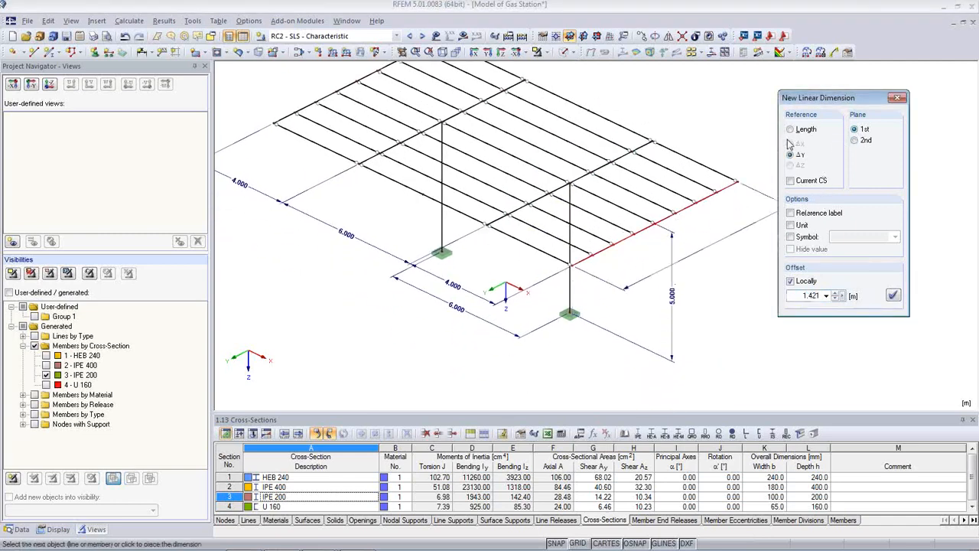
pyautogui.click(735, 277)
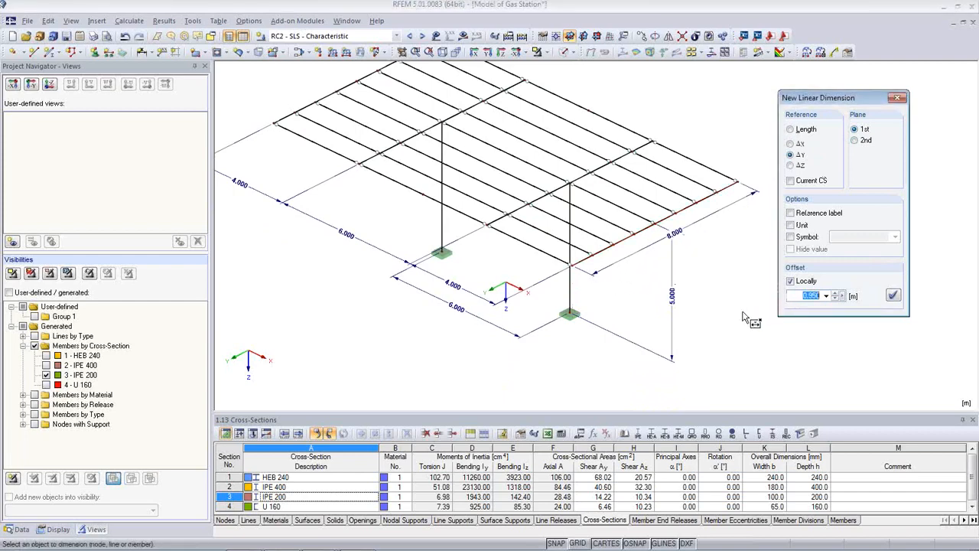
pyautogui.press('Escape')
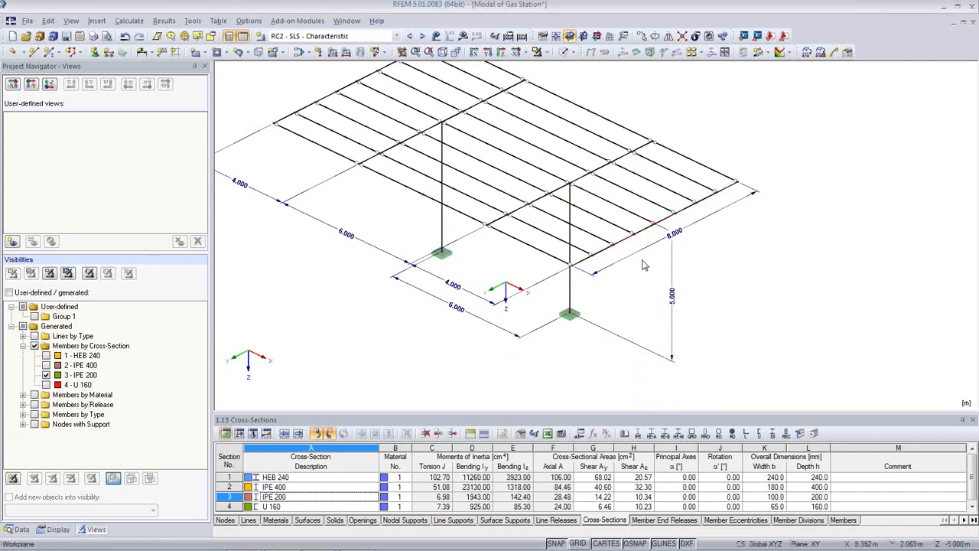
pyautogui.doubleClick(641, 254)
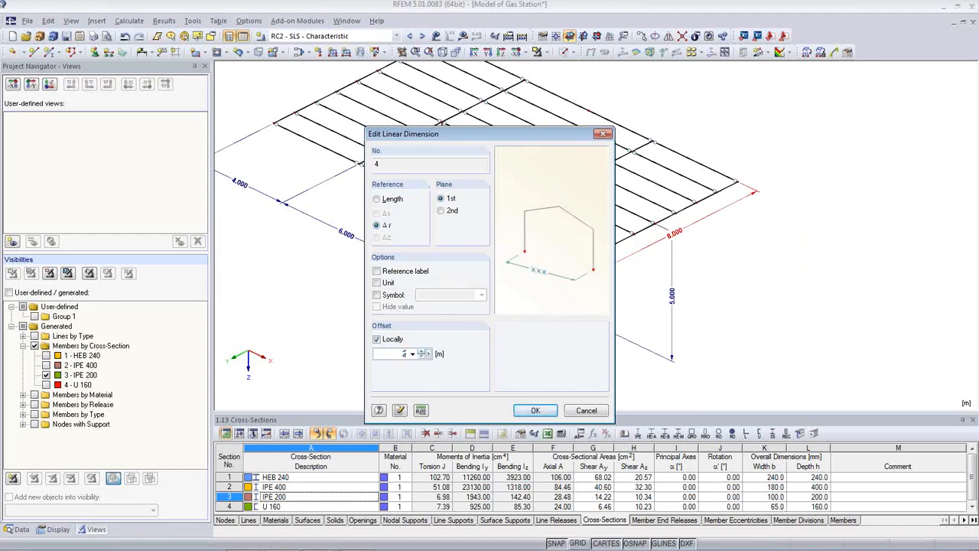
pyautogui.click(535, 411)
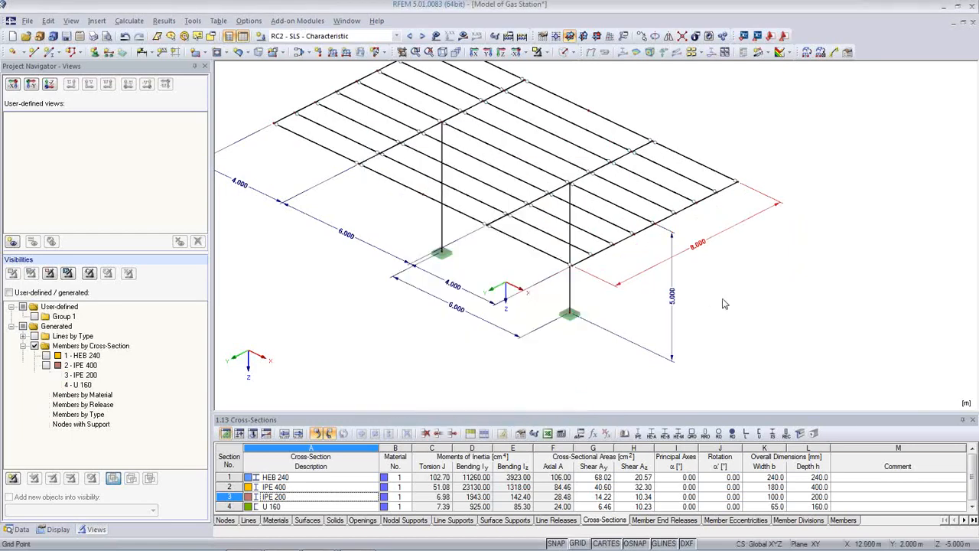
# Display the dimensioned model as solid members in a flatter isometric view and add it to report PR1, opening the report on confirmation.
pyautogui.scroll(-2, 784, 348)
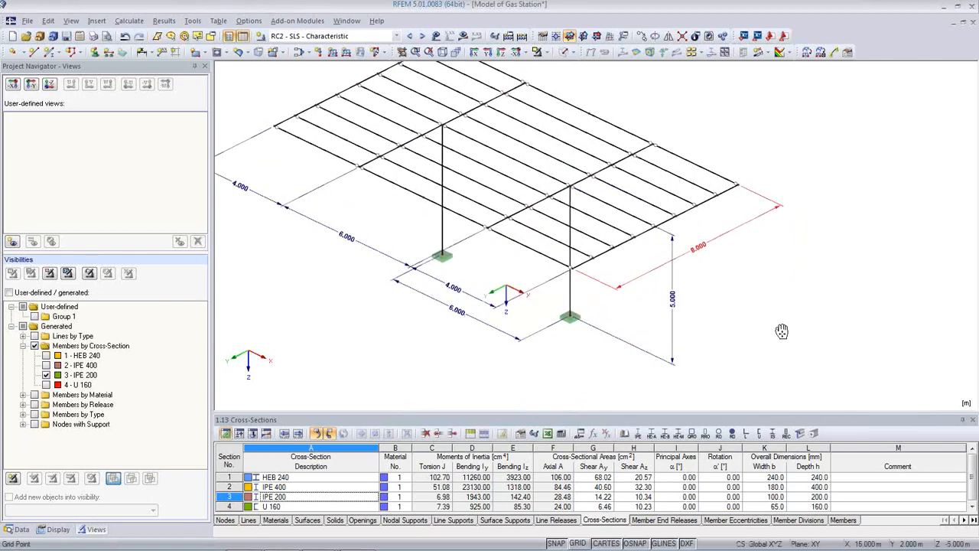
pyautogui.scroll(-1, 786, 346)
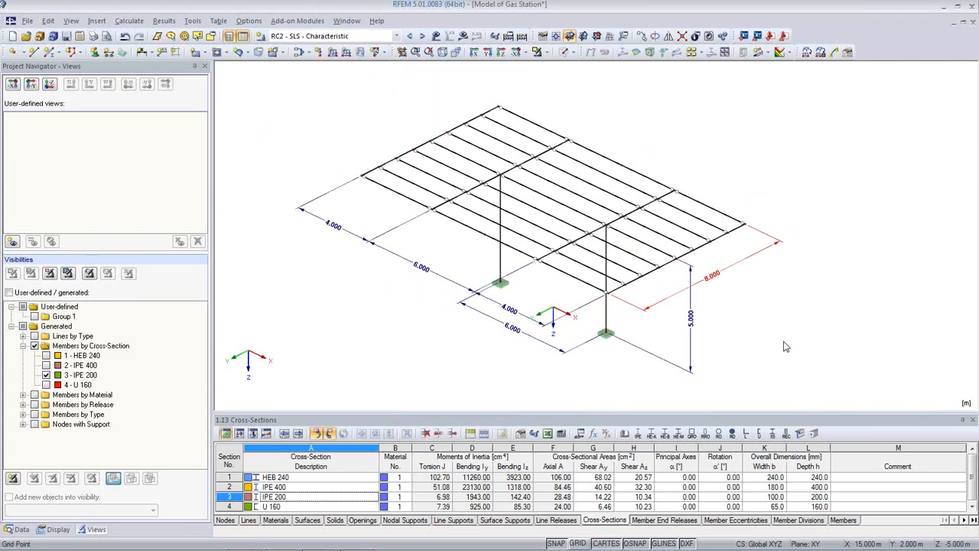
pyautogui.scroll(1, 793, 341)
pyautogui.keyDown('ctrl'); pyautogui.moveTo(793, 341); pyautogui.dragTo(819, 313, button='middle'); pyautogui.keyUp('ctrl')
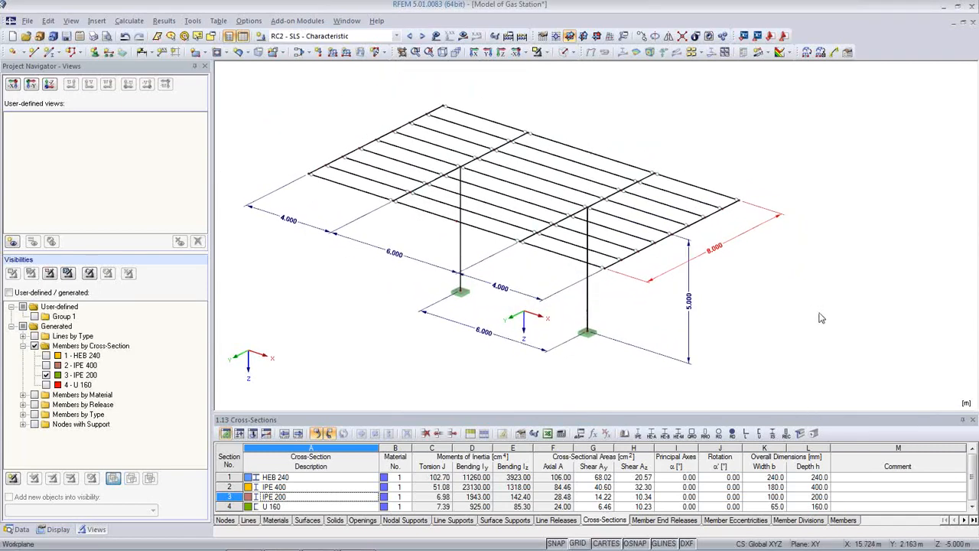
pyautogui.click(564, 52)
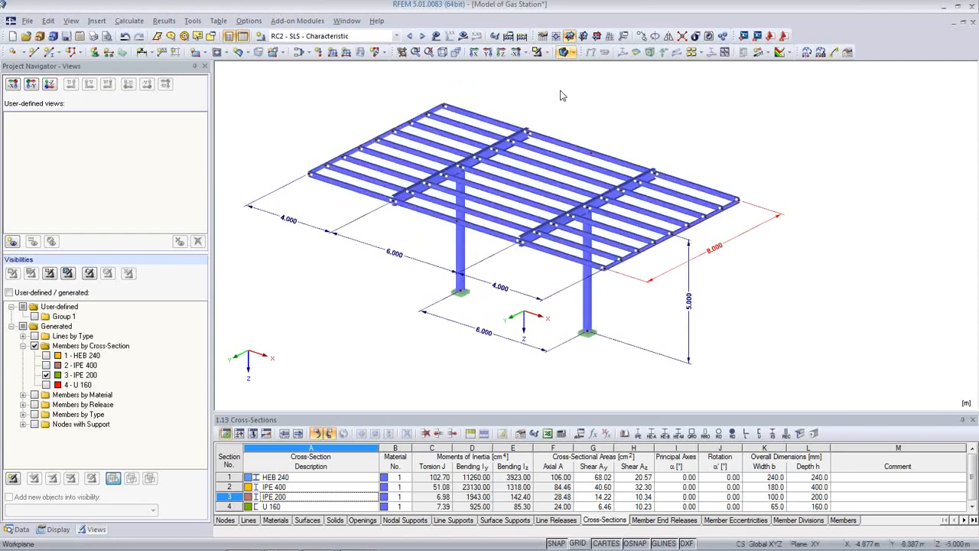
pyautogui.click(93, 37)
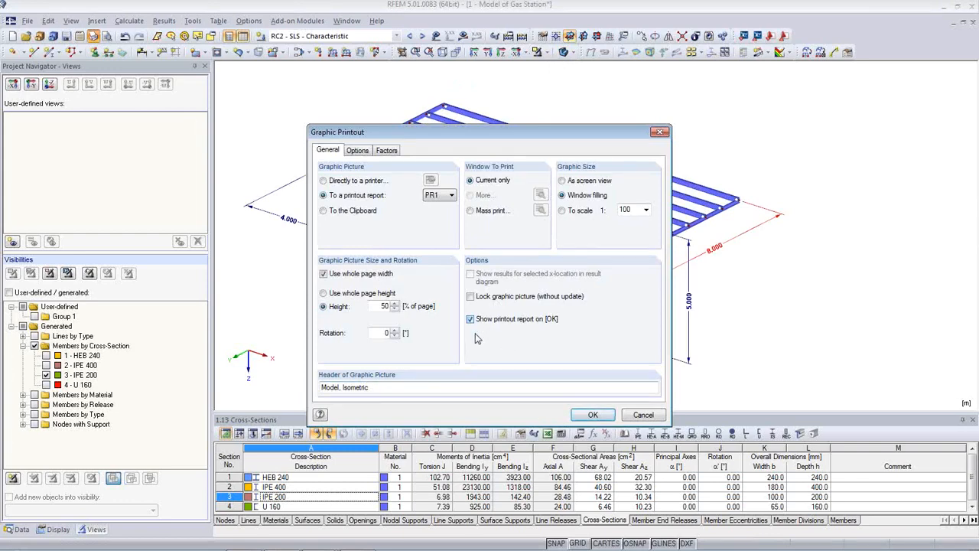
pyautogui.click(600, 415)
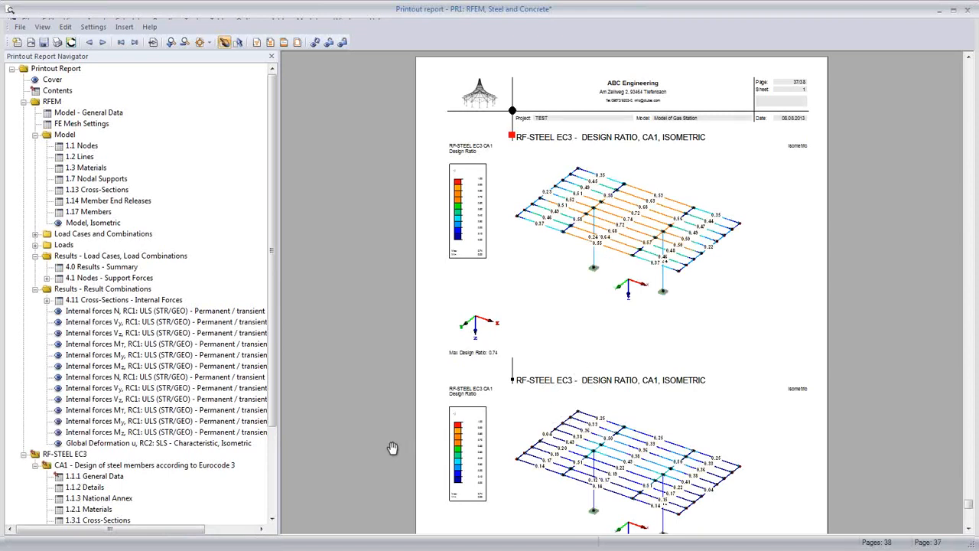
# Review the RF-STEEL EC3 design ratio graphics, load case design details, member parameters and cross-section tables in the printout report.
pyautogui.scroll(-2, 573, 369)
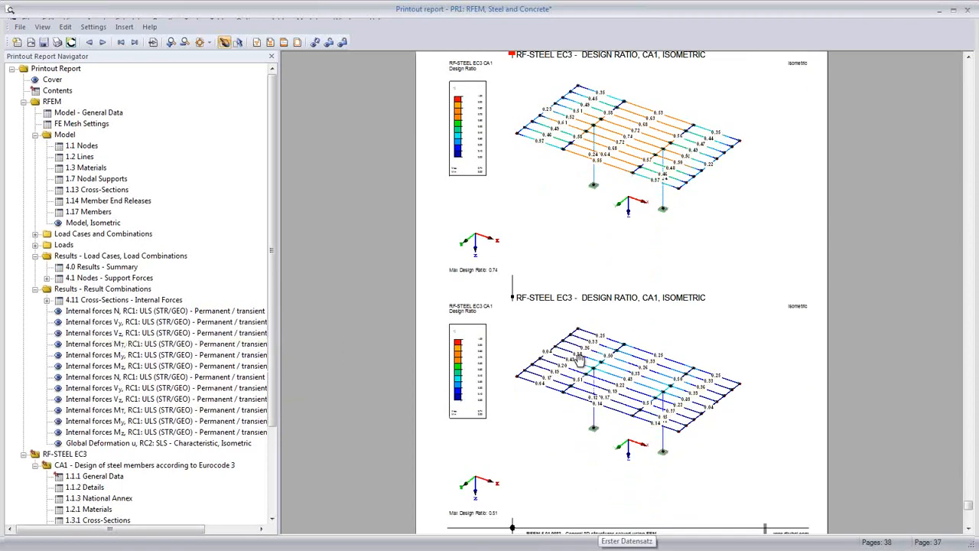
pyautogui.scroll(-12, 598, 331)
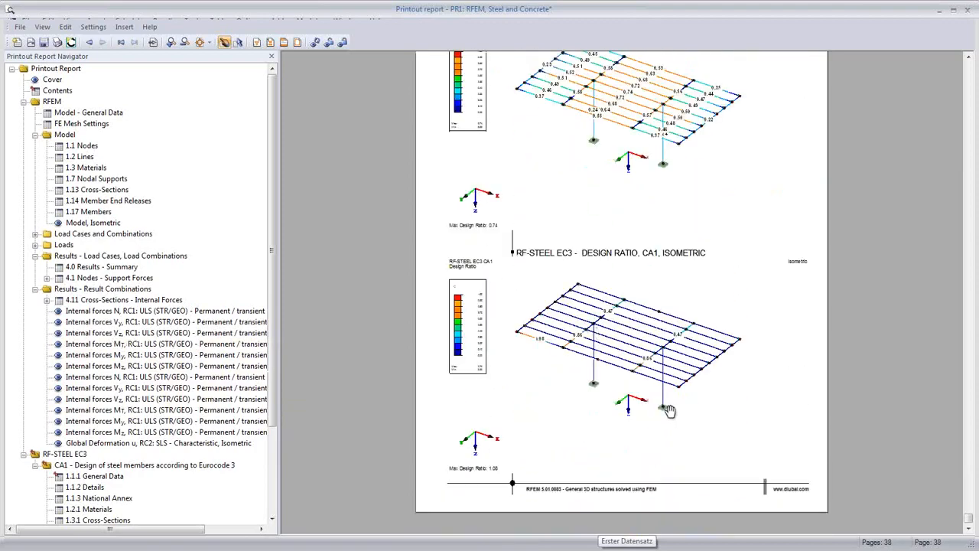
pyautogui.scroll(20, 669, 410)
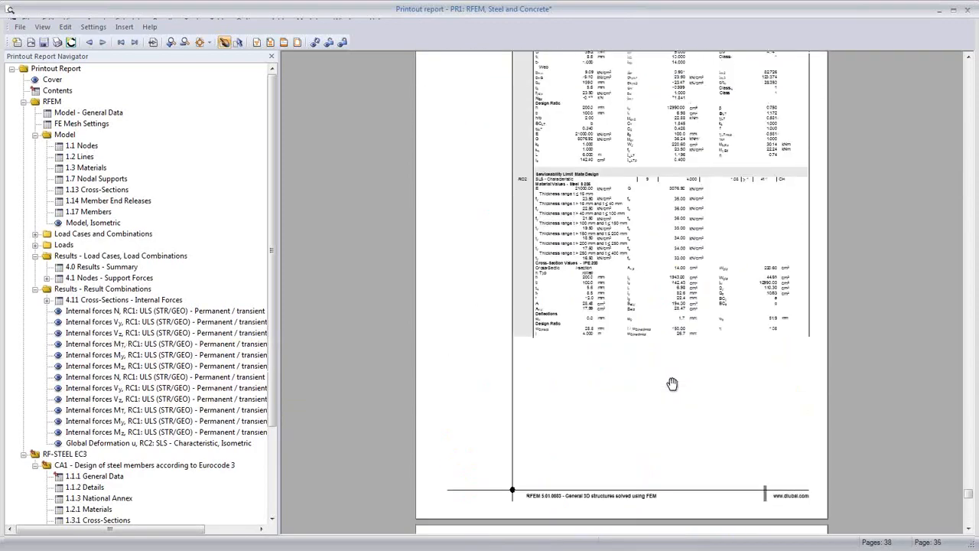
pyautogui.scroll(8, 671, 384)
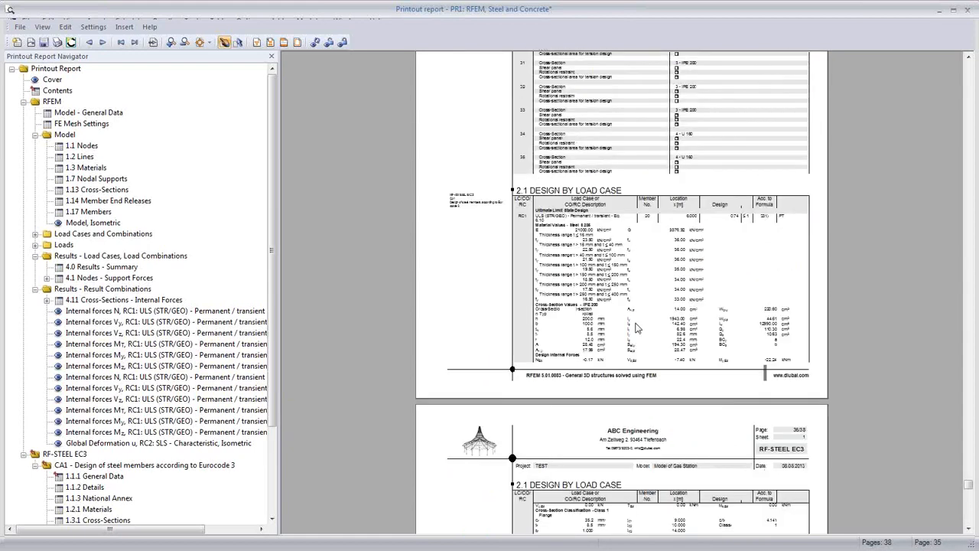
pyautogui.scroll(5, 634, 325)
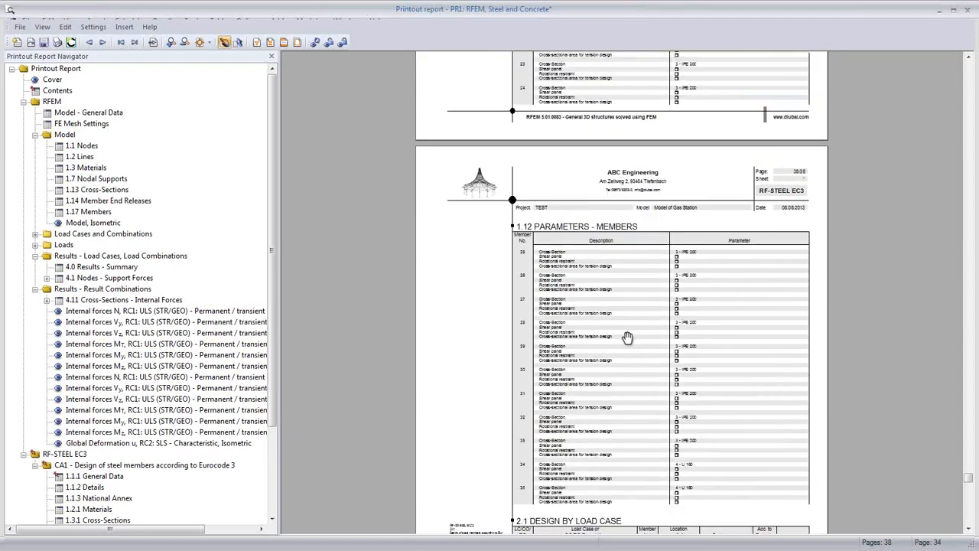
pyautogui.keyDown('ctrl'); pyautogui.scroll(1, 626, 338); pyautogui.keyUp('ctrl')
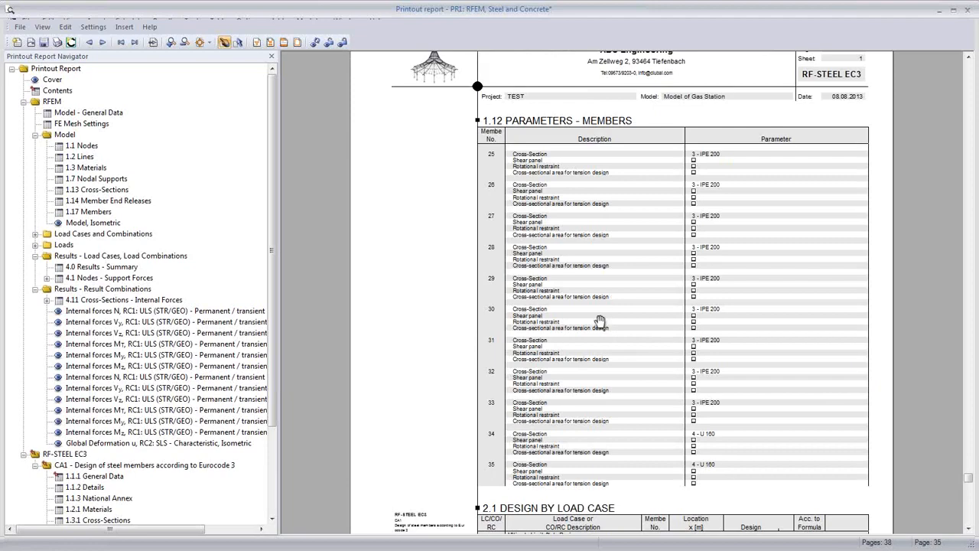
pyautogui.scroll(10, 627, 290)
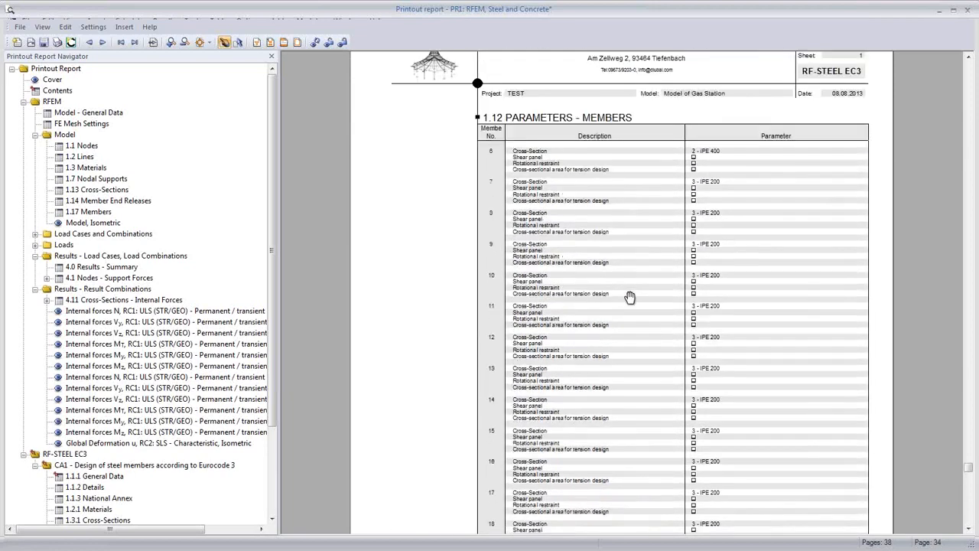
pyautogui.scroll(10, 628, 297)
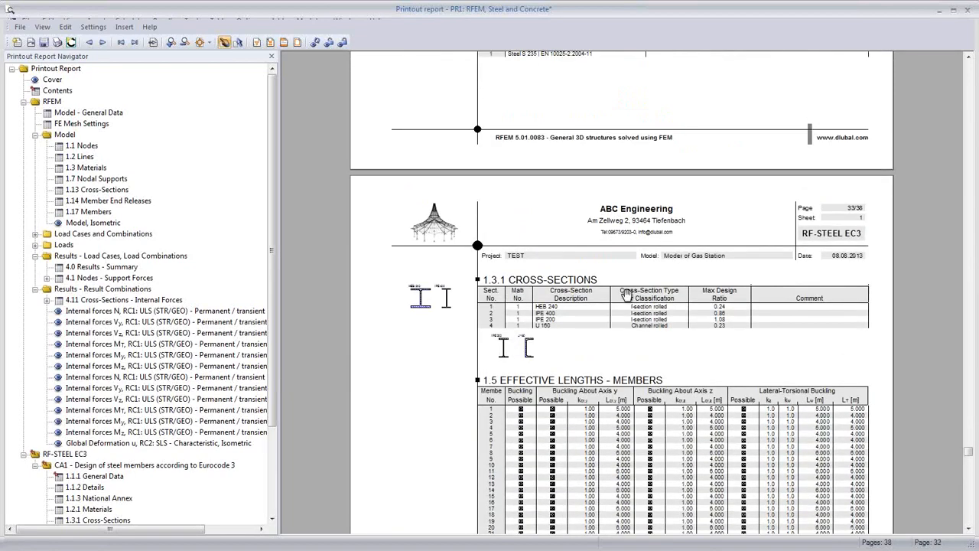
# Show the RF-STEEL EC3 National Annex page of the report at 100% zoom and fit the whole page in view.
pyautogui.scroll(5, 574, 302)
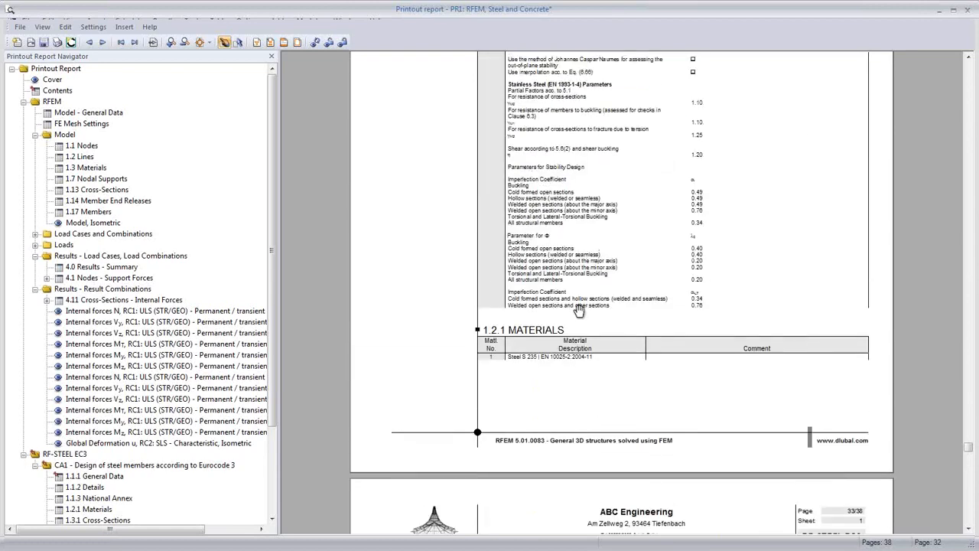
pyautogui.scroll(8, 579, 309)
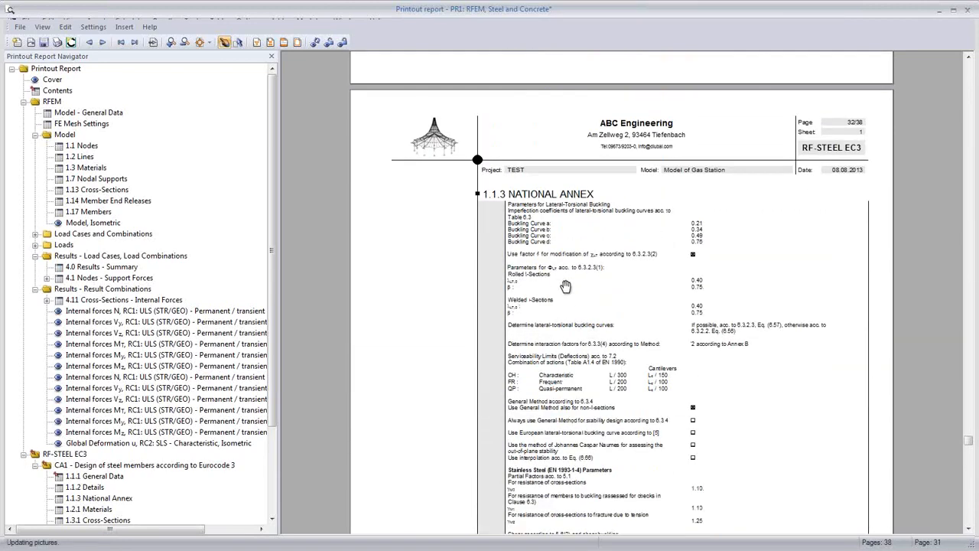
pyautogui.scroll(10, 565, 286)
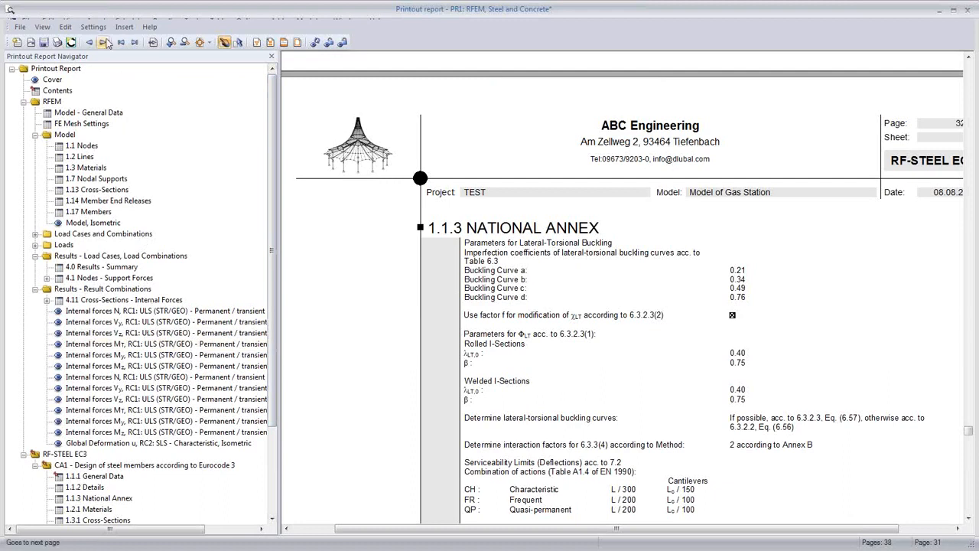
pyautogui.click(42, 28)
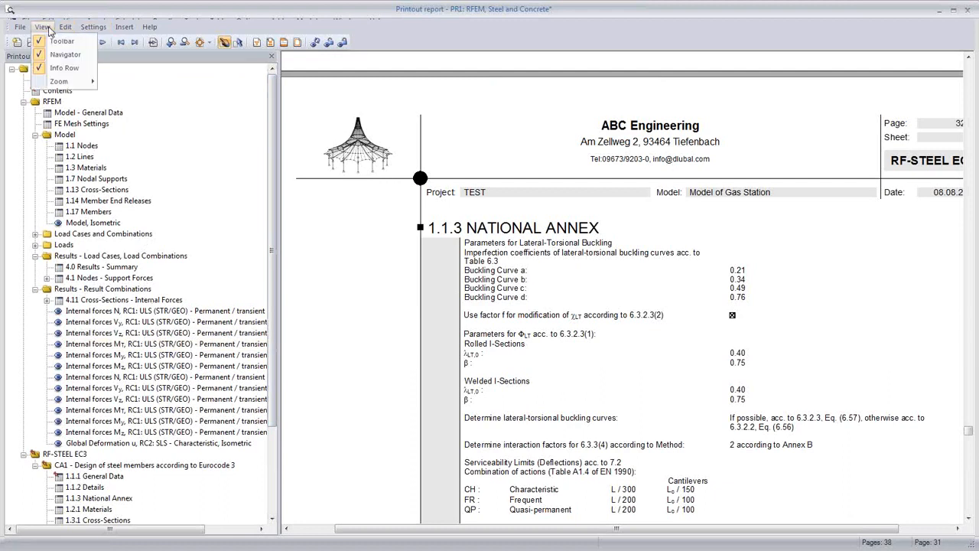
pyautogui.moveTo(65, 81)
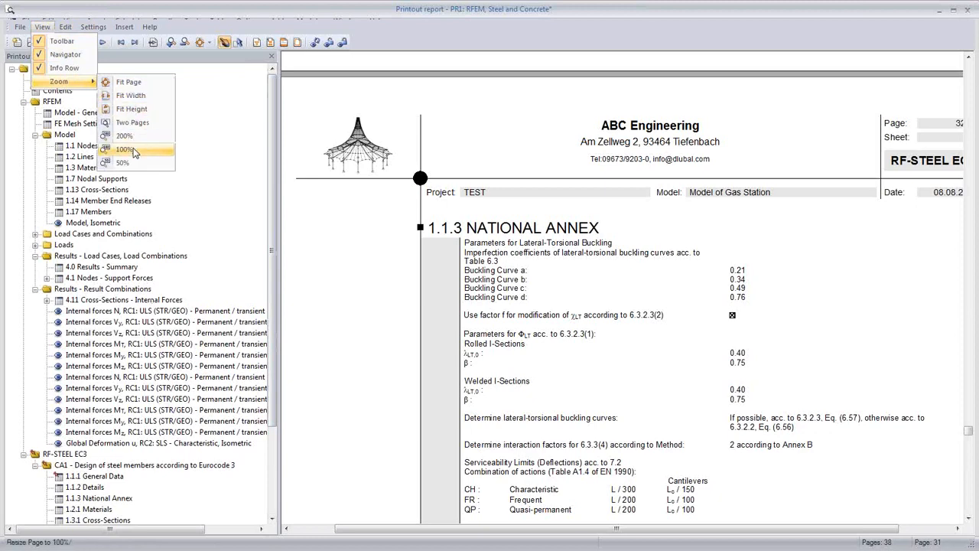
pyautogui.click(134, 151)
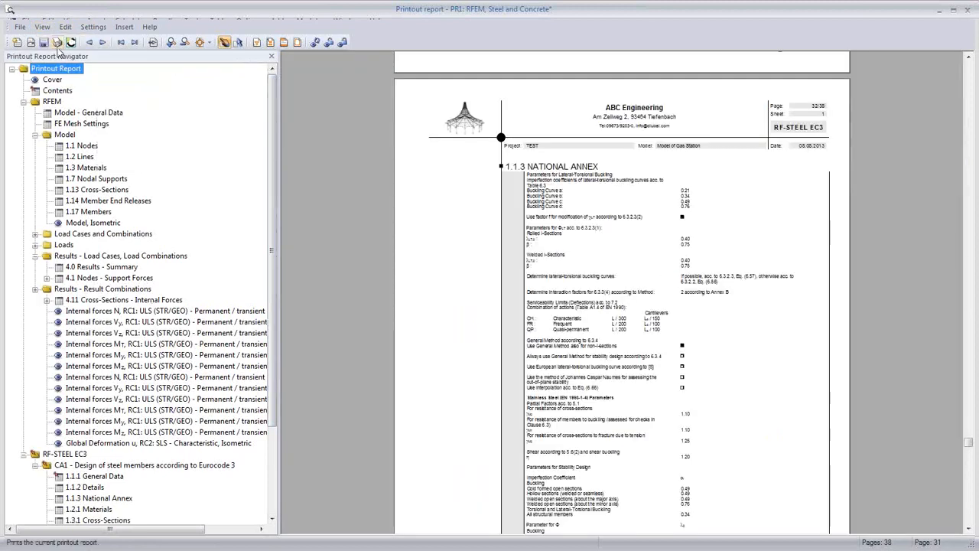
pyautogui.click(42, 27)
pyautogui.moveTo(63, 82)
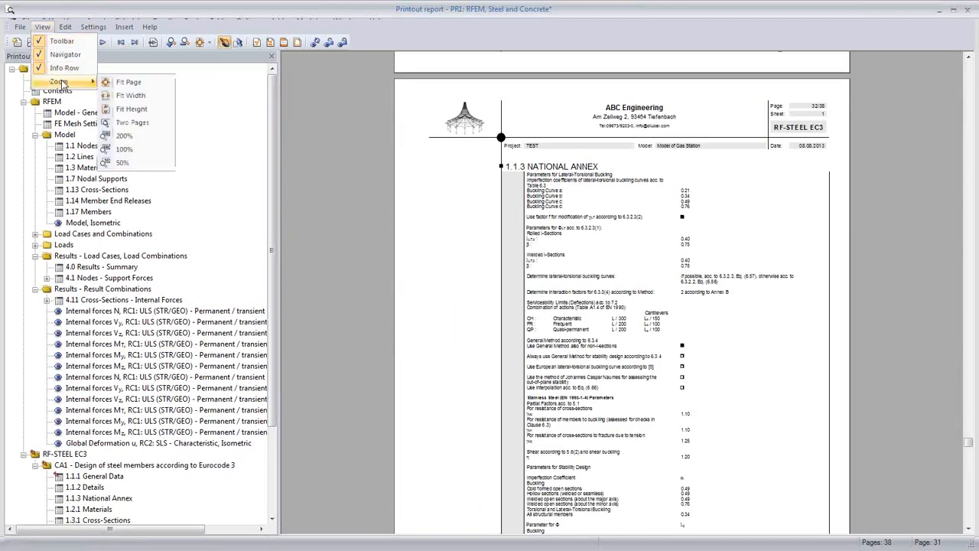
pyautogui.click(131, 82)
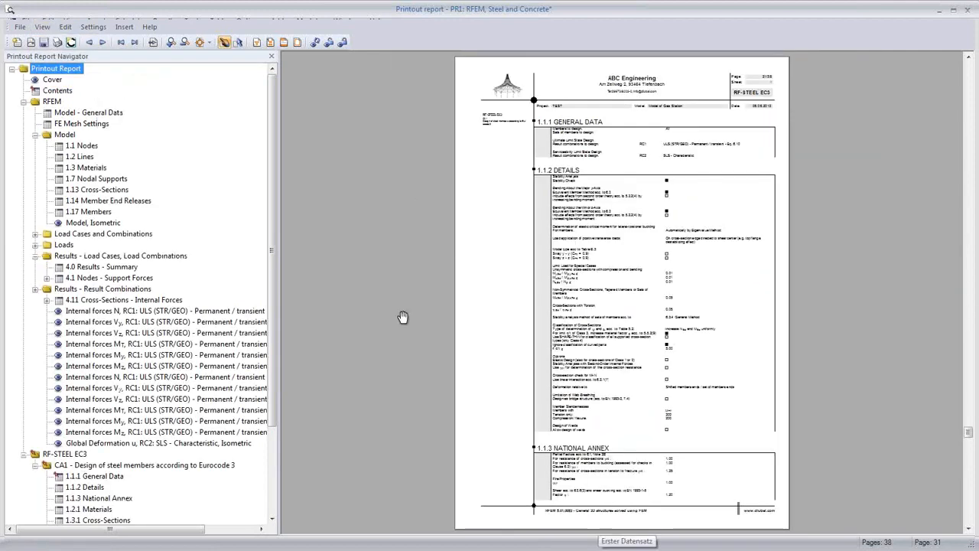
# Set the first Internal forces N graphic under Results - Result Combinations to start on a new page of the report.
pyautogui.click(127, 314)
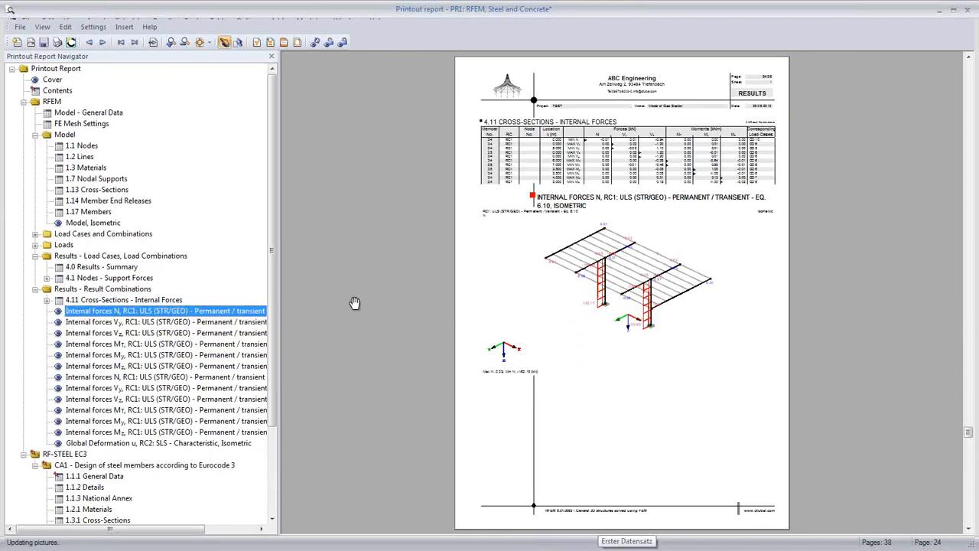
pyautogui.rightClick(155, 315)
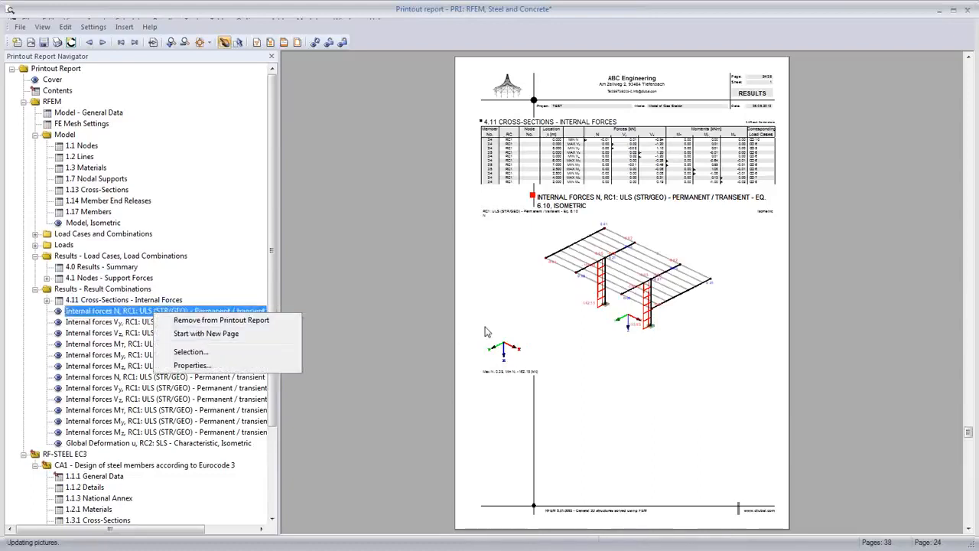
pyautogui.click(485, 328)
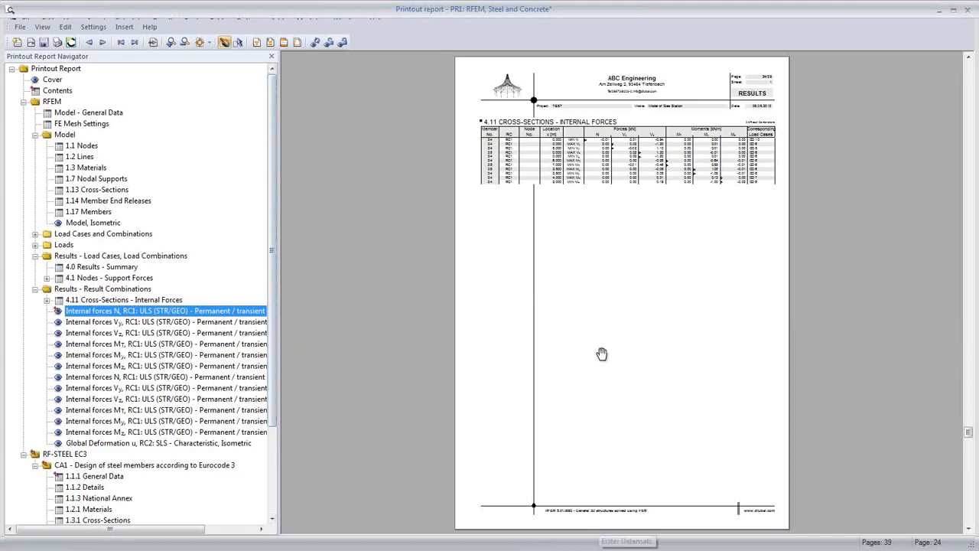
# Review the layout of the internal force graphics for RC1 across the following report pages.
pyautogui.scroll(-3, 601, 356)
pyautogui.scroll(-4, 601, 356)
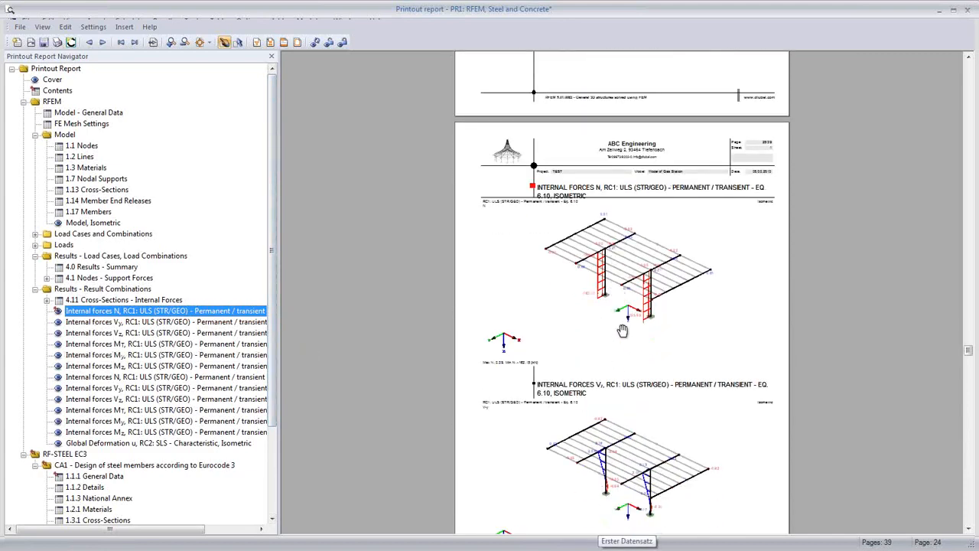
pyautogui.scroll(-2, 624, 335)
pyautogui.scroll(-10, 624, 335)
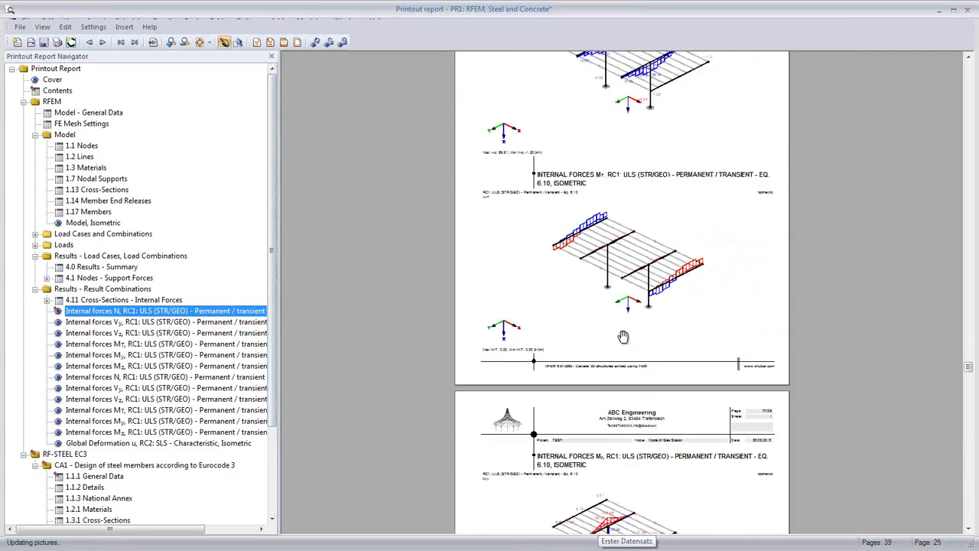
pyautogui.scroll(-9, 624, 337)
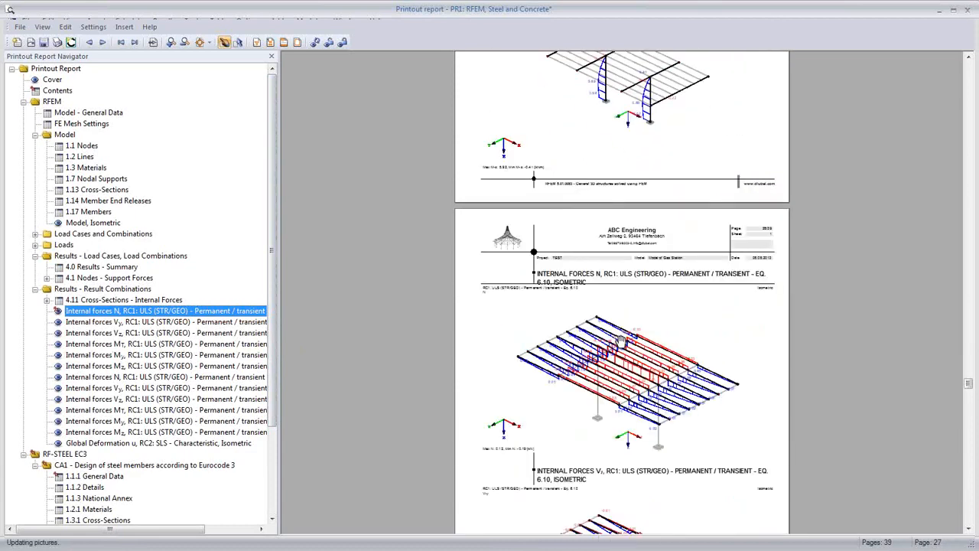
pyautogui.scroll(-10, 621, 339)
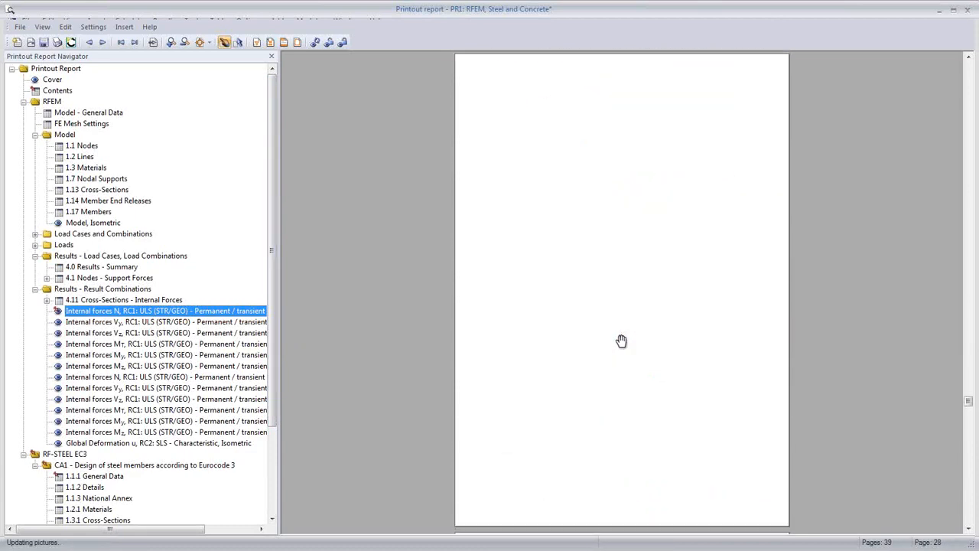
pyautogui.scroll(2, 621, 339)
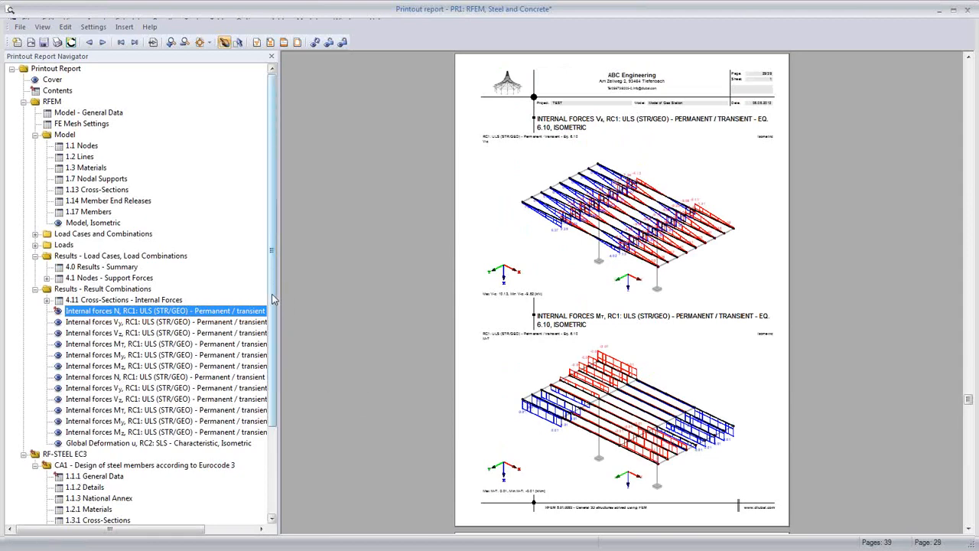
pyautogui.scroll(-3, 274, 299)
pyautogui.scroll(3, 276, 262)
pyautogui.click(257, 43)
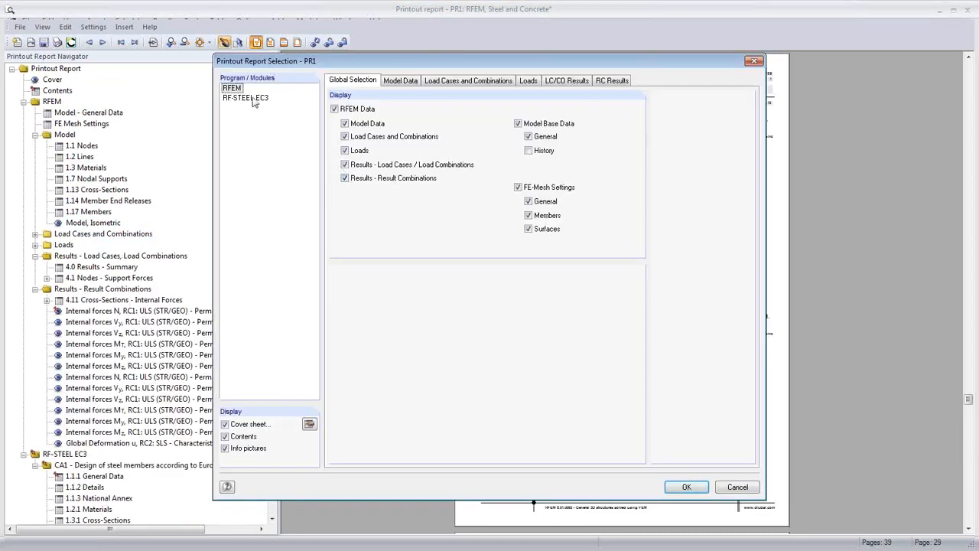
pyautogui.click(252, 98)
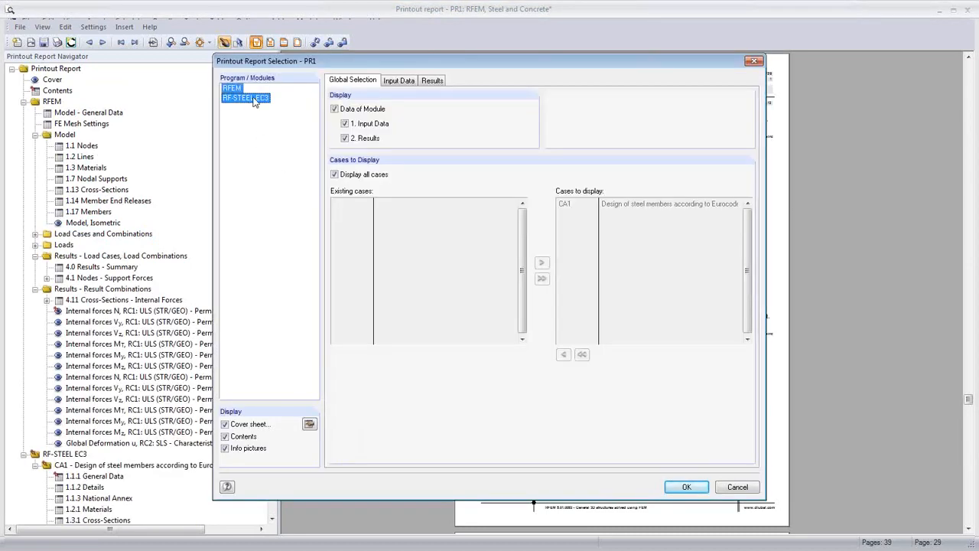
pyautogui.click(399, 81)
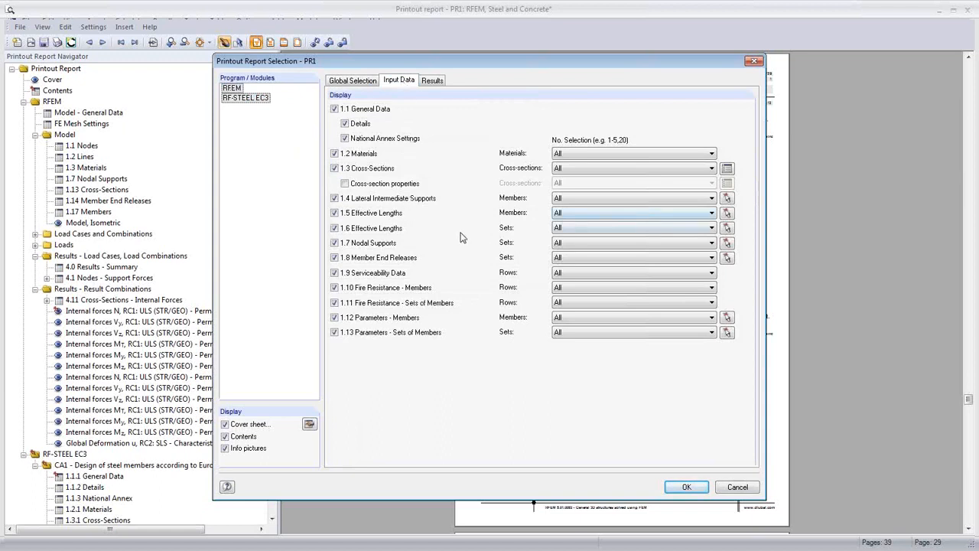
pyautogui.click(334, 288)
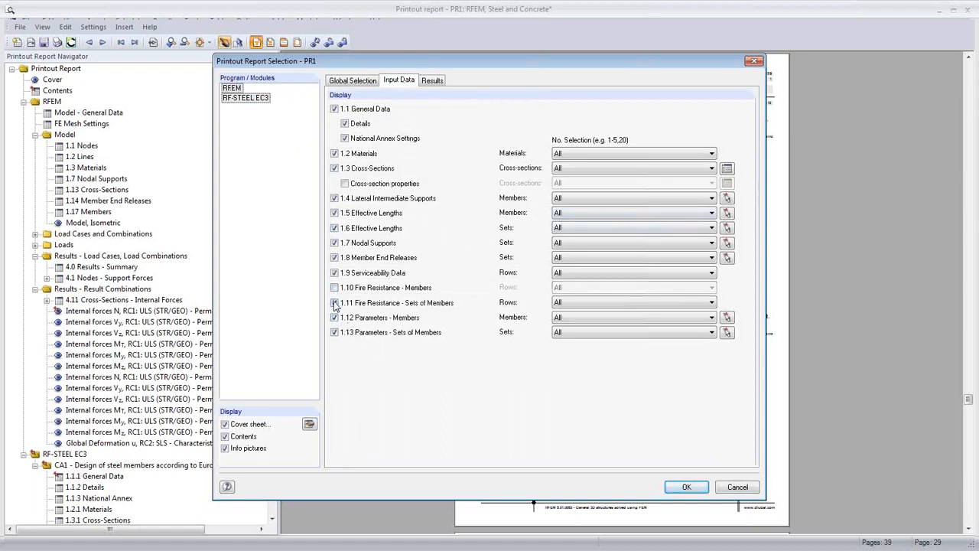
pyautogui.click(334, 303)
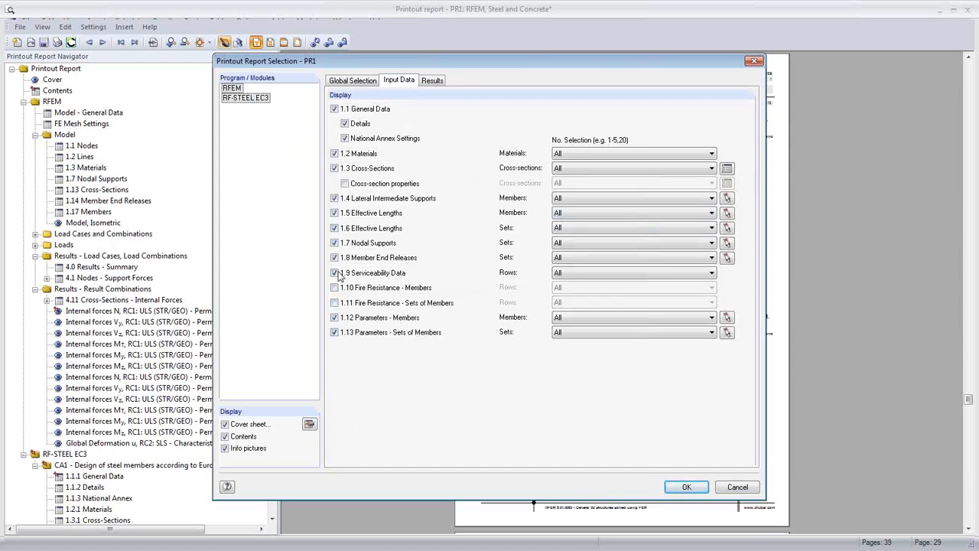
pyautogui.click(736, 489)
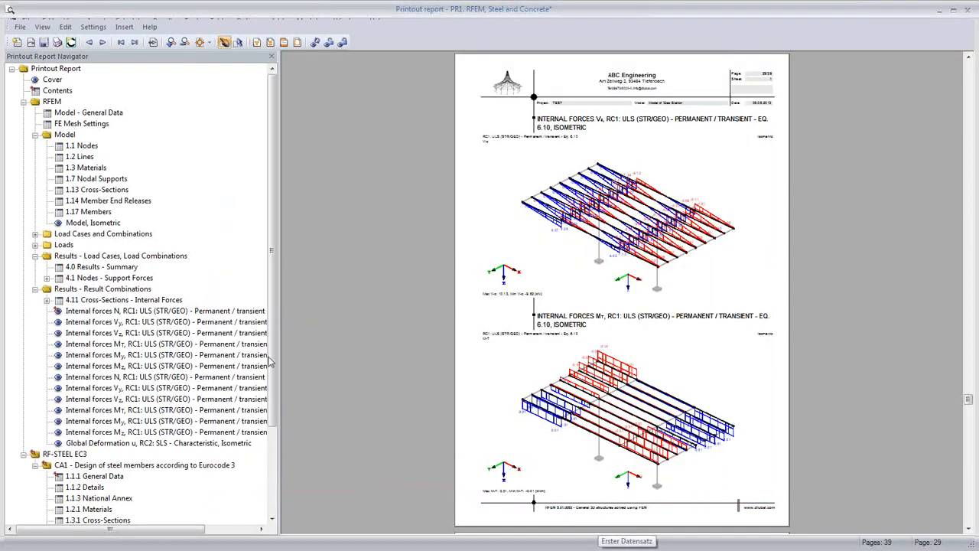
# Replace the cover page graphic with an isometric view of the gas station model with the grid hidden, and return to the report.
pyautogui.click(56, 82)
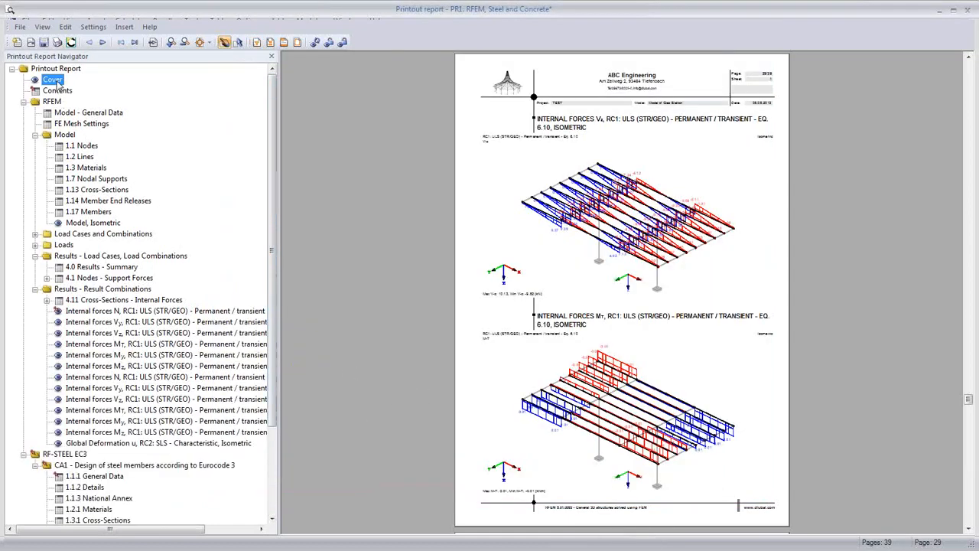
pyautogui.rightClick(624, 387)
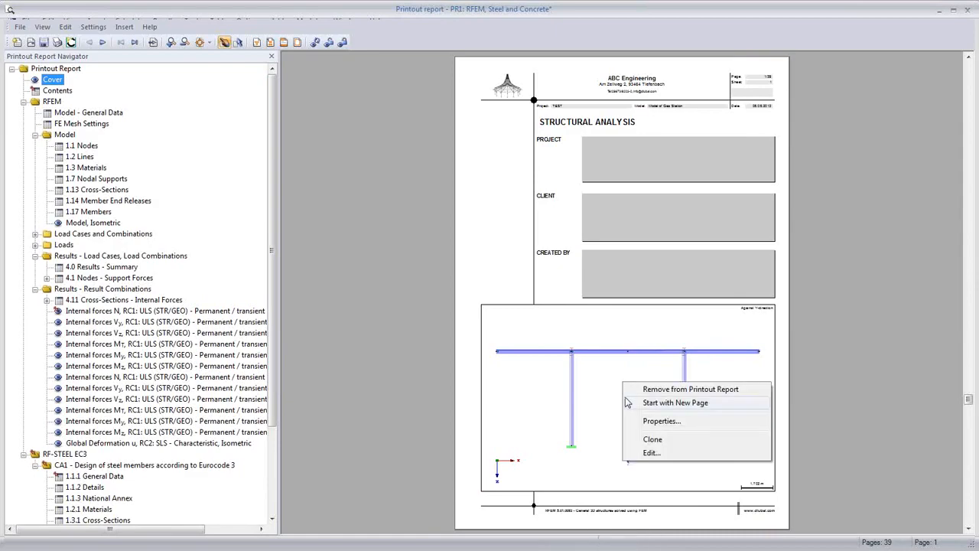
pyautogui.click(651, 452)
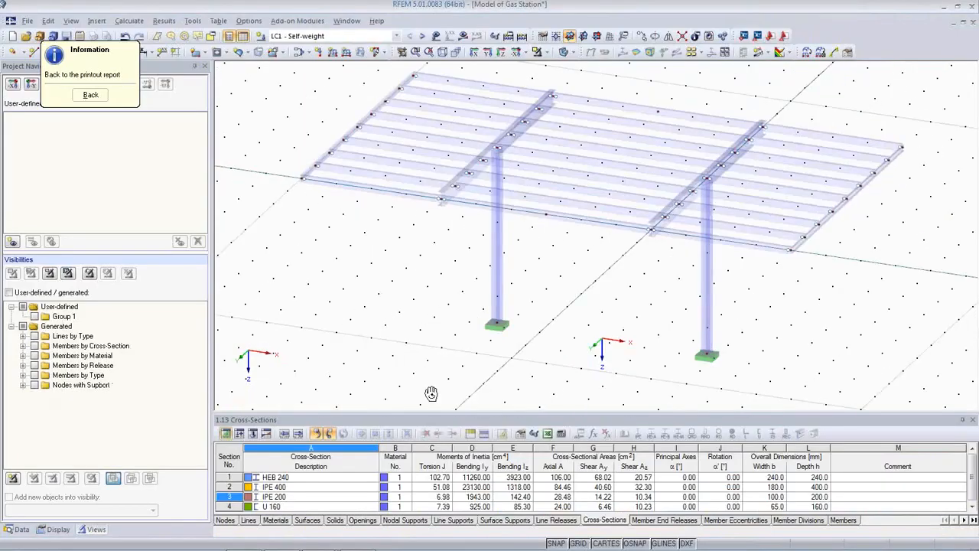
pyautogui.keyDown('ctrl'); pyautogui.moveTo(512, 299); pyautogui.dragTo(498, 337, button='middle'); pyautogui.keyUp('ctrl')
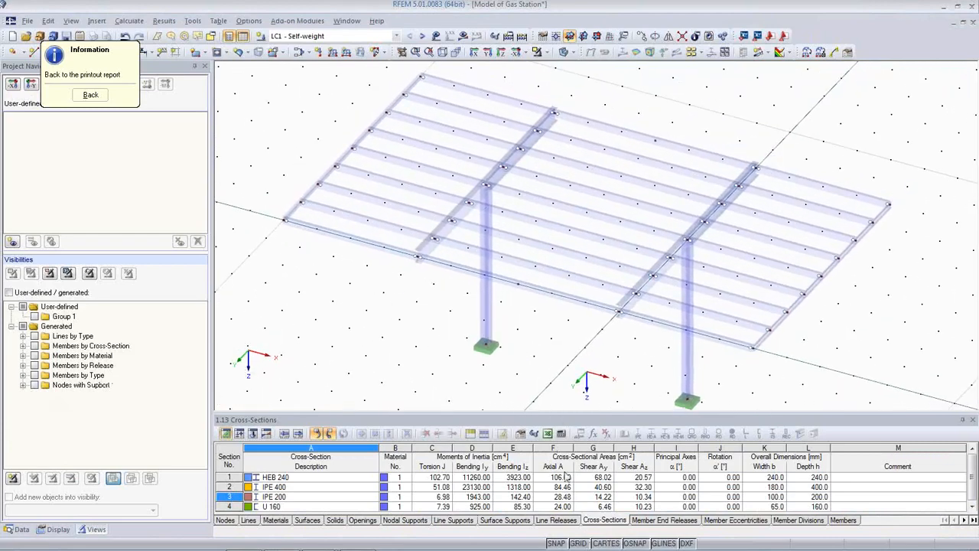
pyautogui.click(581, 543)
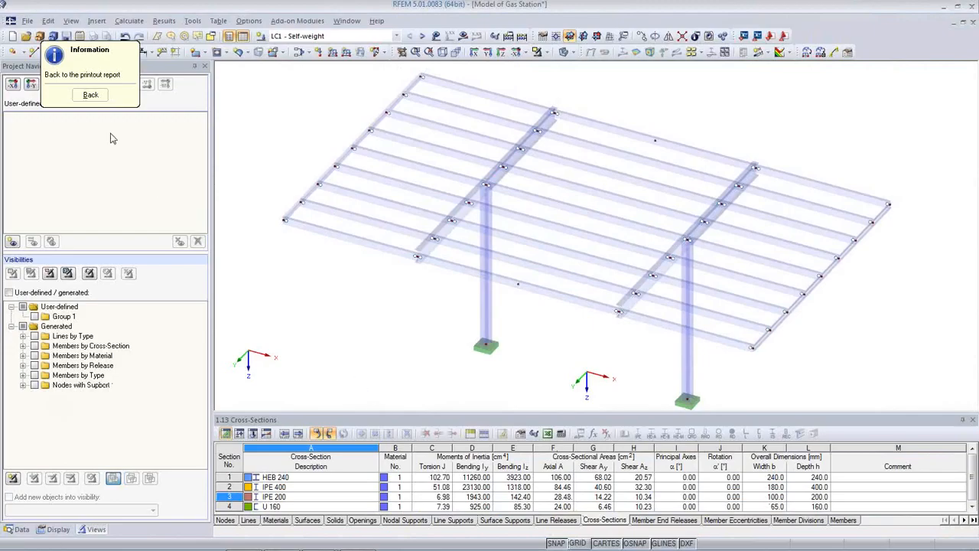
pyautogui.click(90, 95)
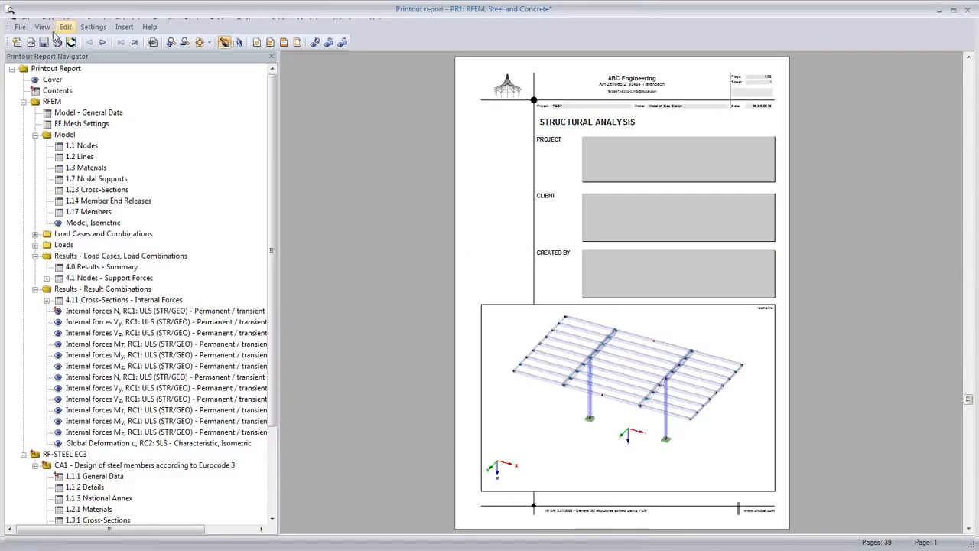
# Exit the printout report PR1 and save its changes.
pyautogui.click(19, 27)
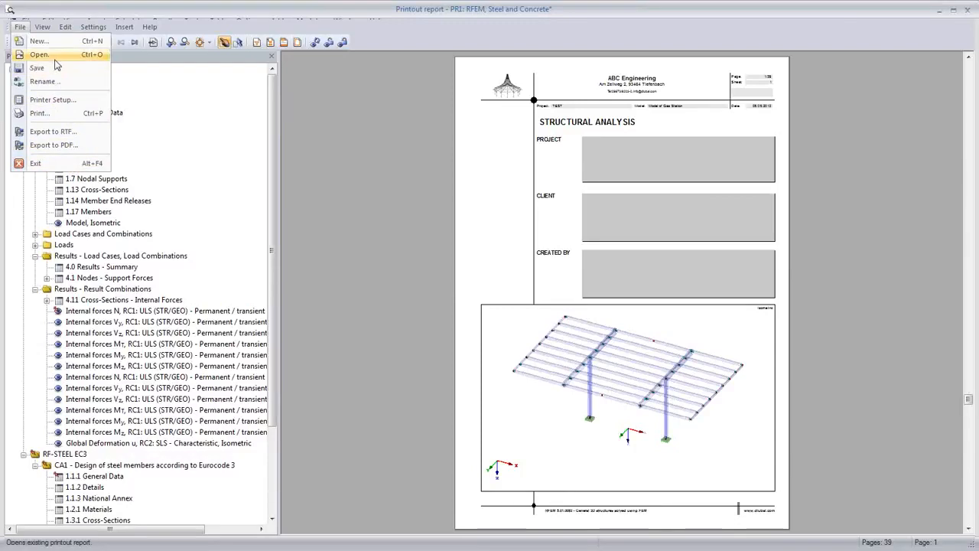
pyautogui.click(36, 163)
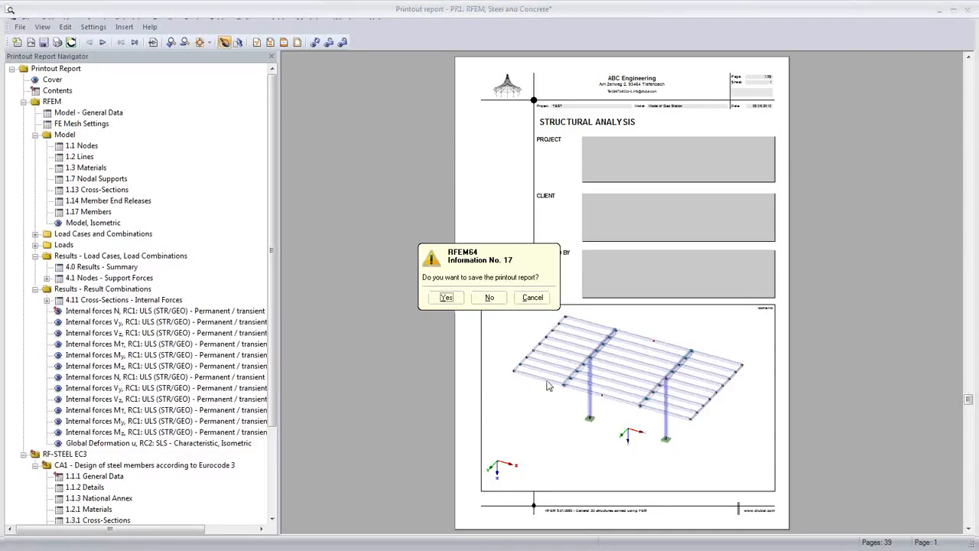
pyautogui.click(446, 298)
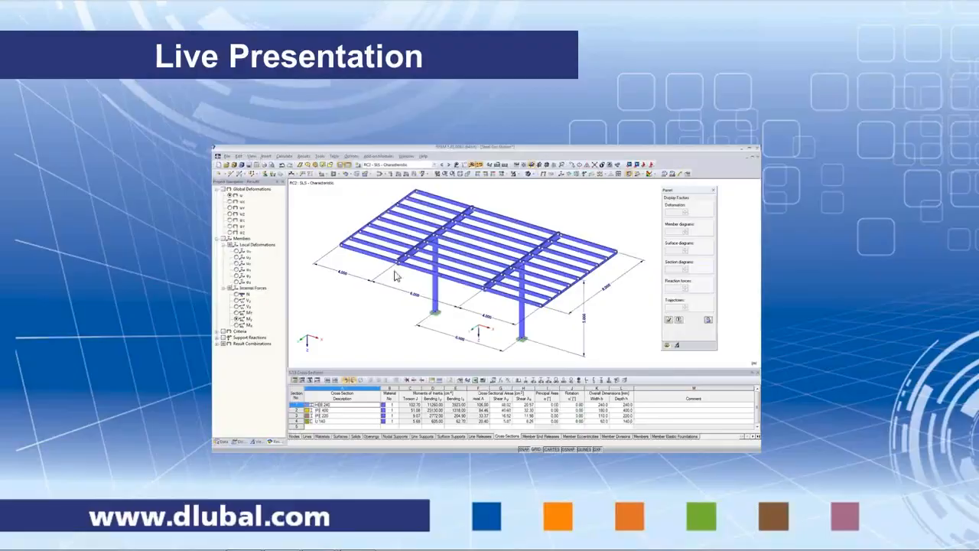
# Switch from the presentation slide back to the RFEM model and deselect the ΔY dimension on the roof's short side.
pyautogui.moveTo(360, 548)
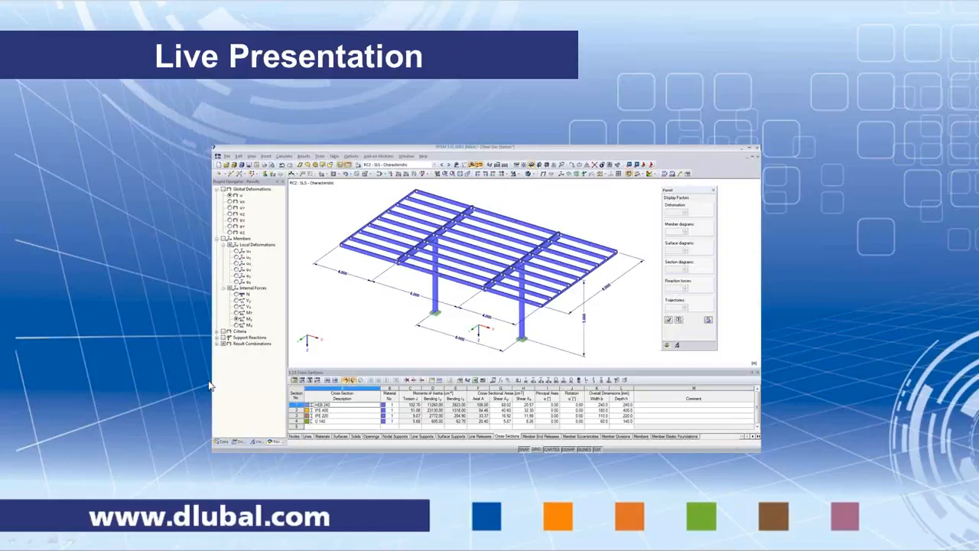
pyautogui.hotkey('alt', 'Tab')
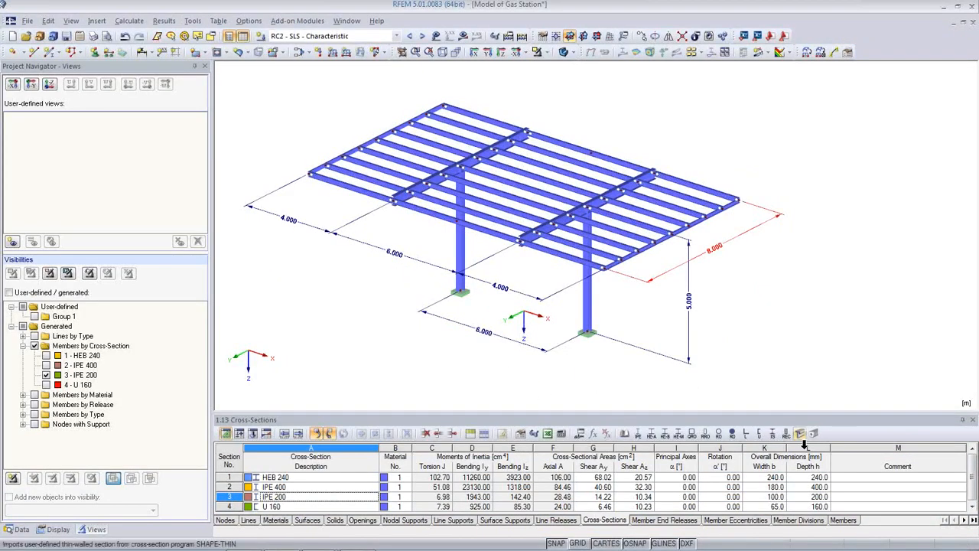
pyautogui.moveTo(514, 549)
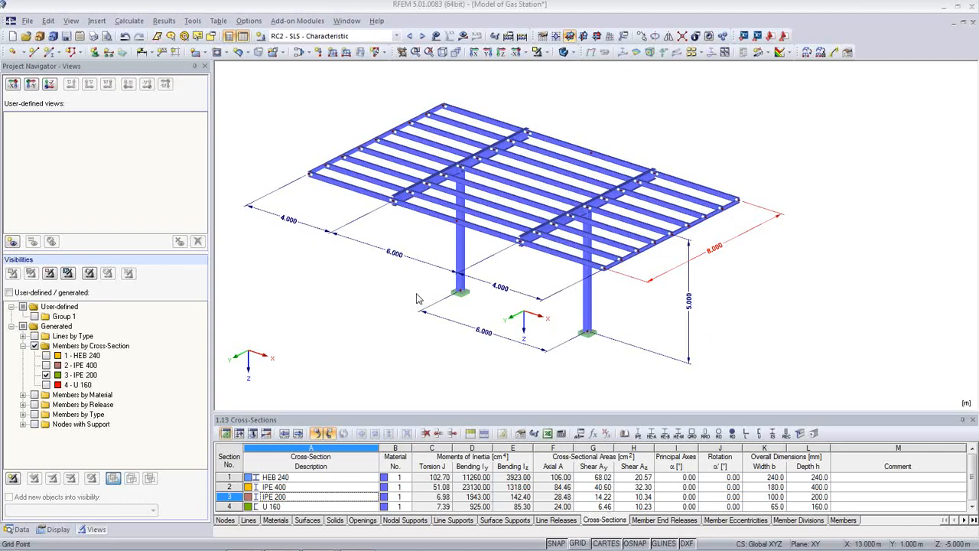
pyautogui.click(308, 318)
pyautogui.moveTo(418, 268); pyautogui.dragTo(418, 283, button='middle')
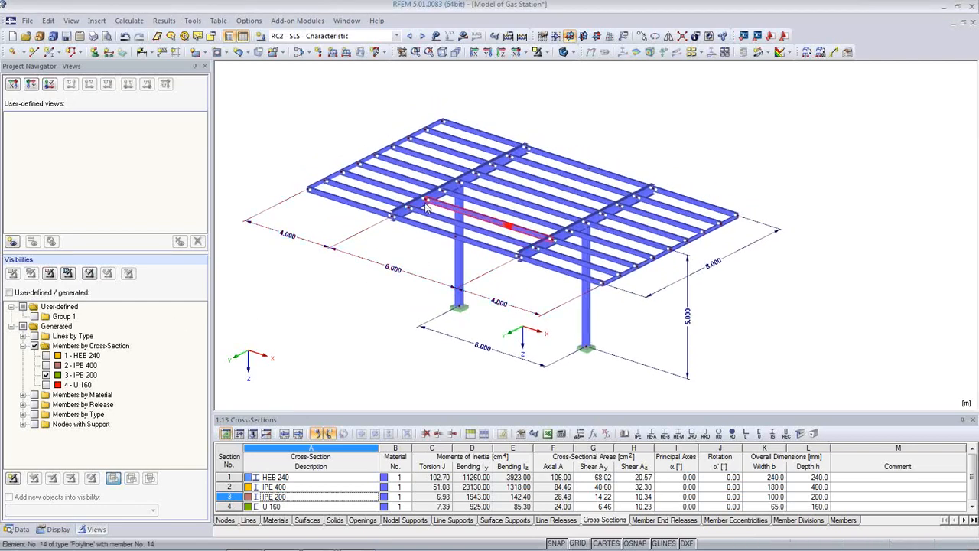
# Display the gas station model with transparent rendering and look at the properties of the IPE 400 roof beam without changing them.
pyautogui.scroll(5, 432, 182)
pyautogui.scroll(-5, 432, 184)
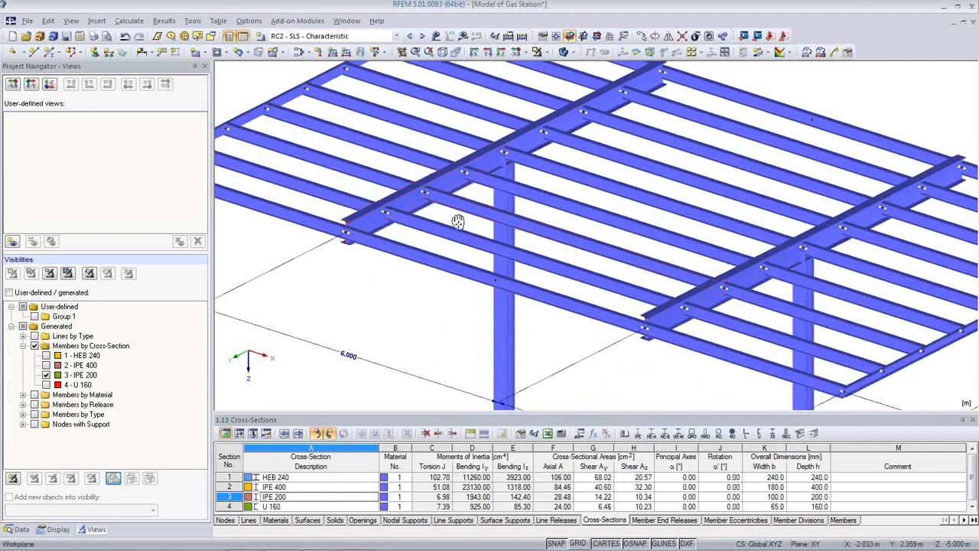
pyautogui.click(563, 52)
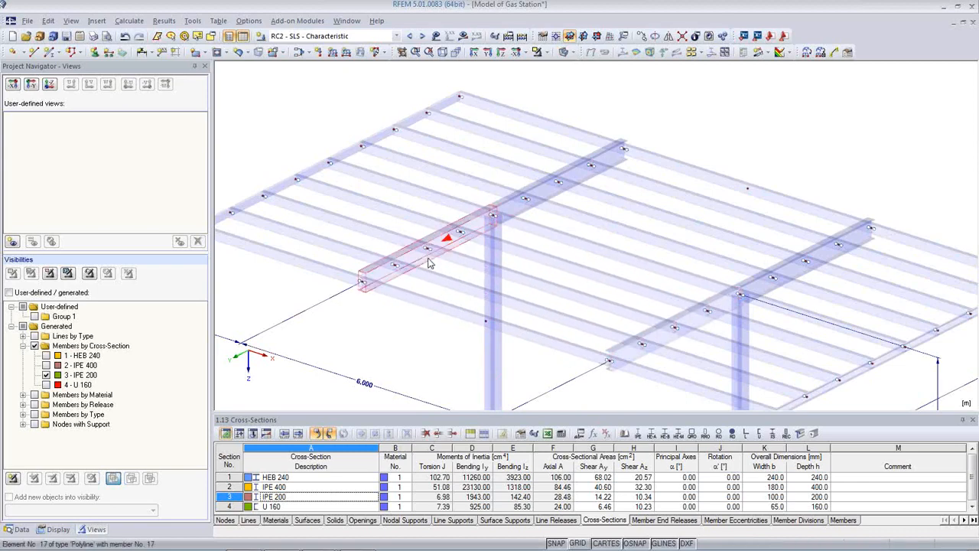
pyautogui.doubleClick(451, 234)
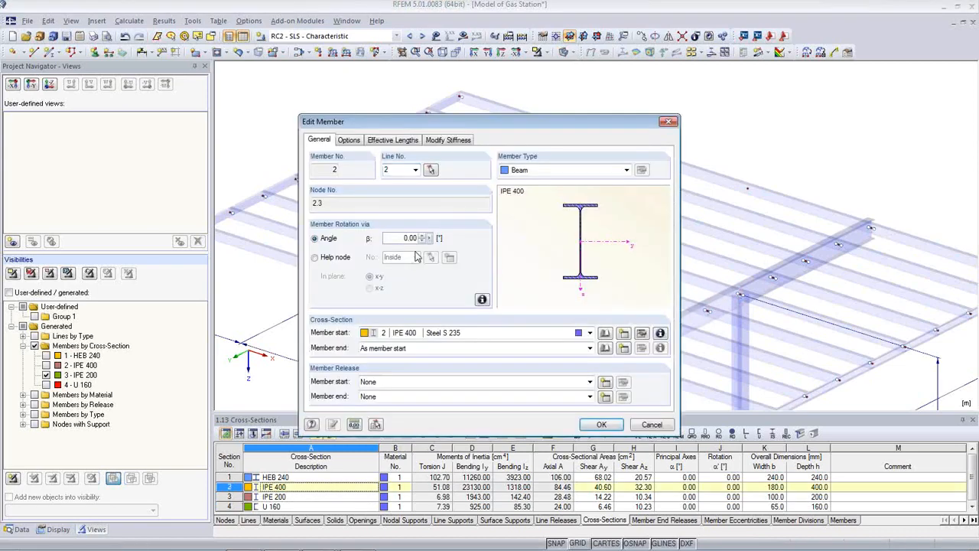
pyautogui.click(652, 424)
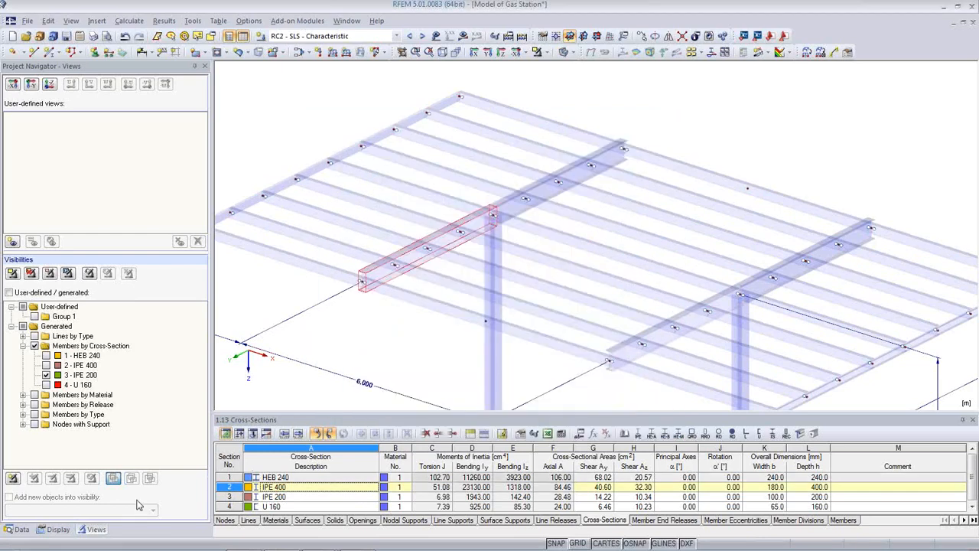
# Activate lateral intermediate supports for the IPE 400 beam, member 2, in the RF-STEEL EC3 design module, picking the member graphically.
pyautogui.click(18, 528)
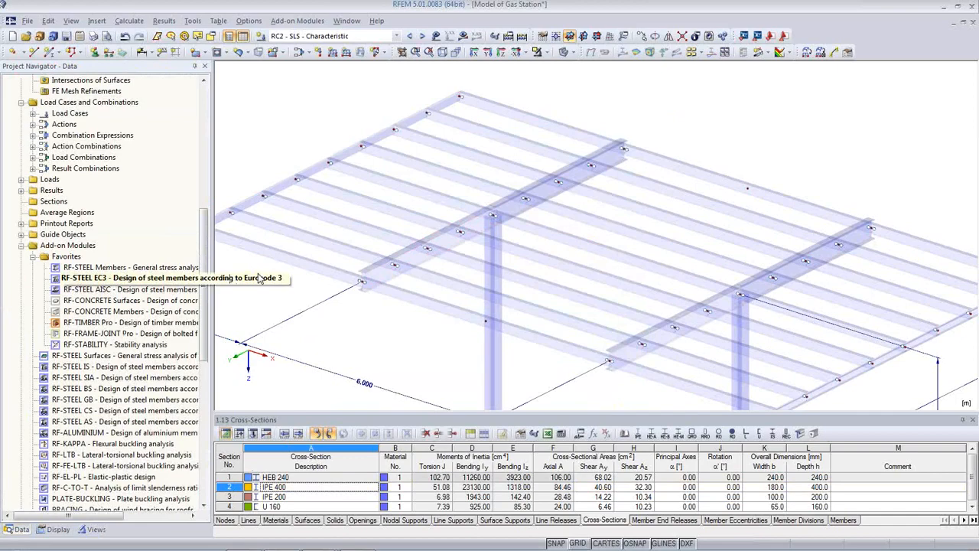
pyautogui.doubleClick(94, 276)
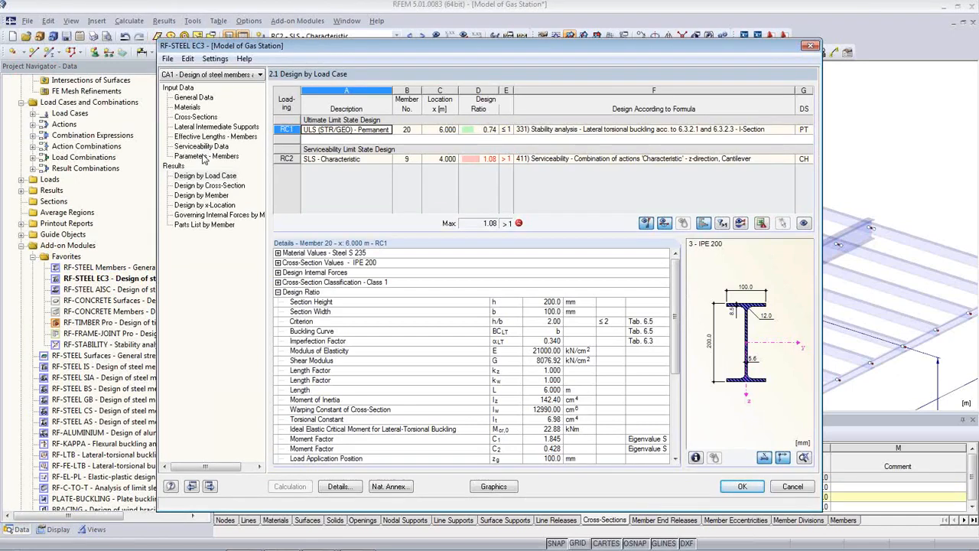
pyautogui.click(213, 127)
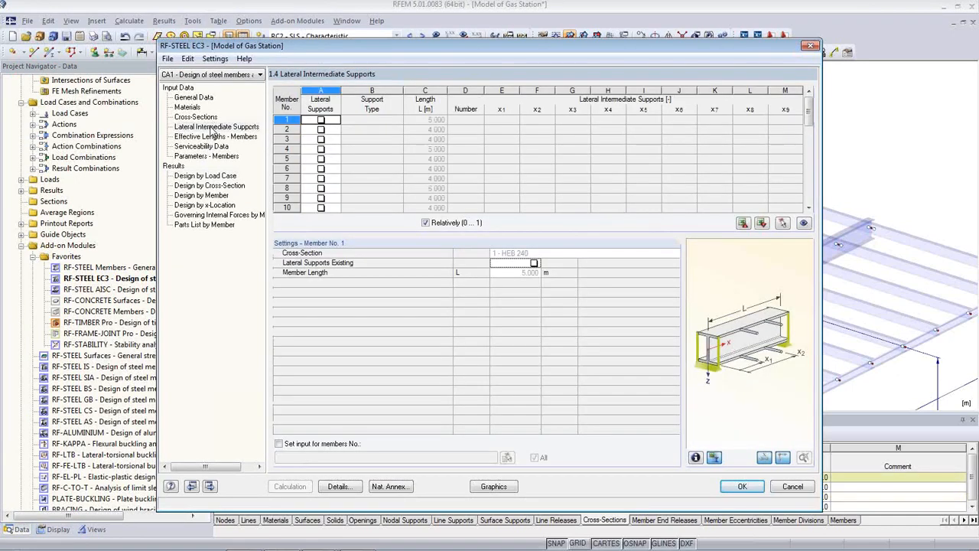
pyautogui.click(783, 223)
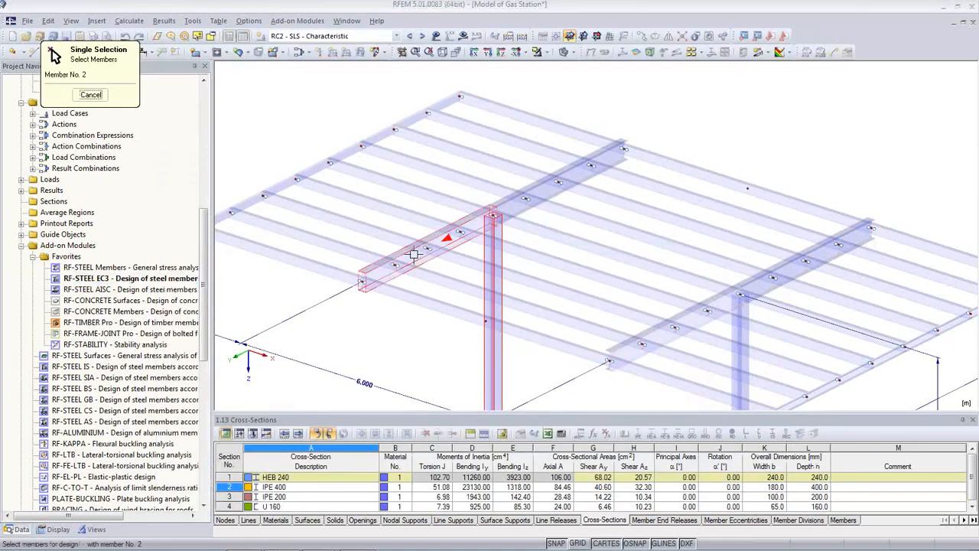
pyautogui.click(392, 247)
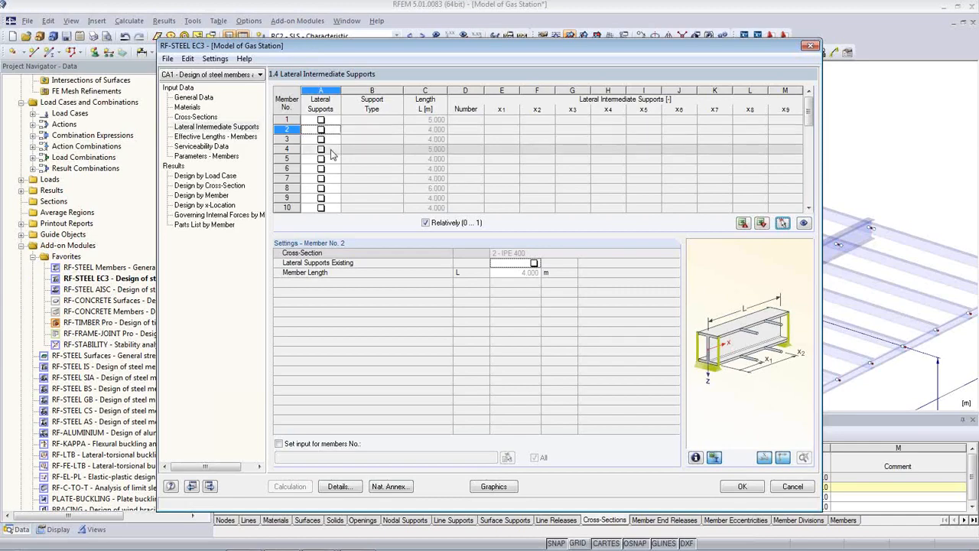
pyautogui.click(321, 129)
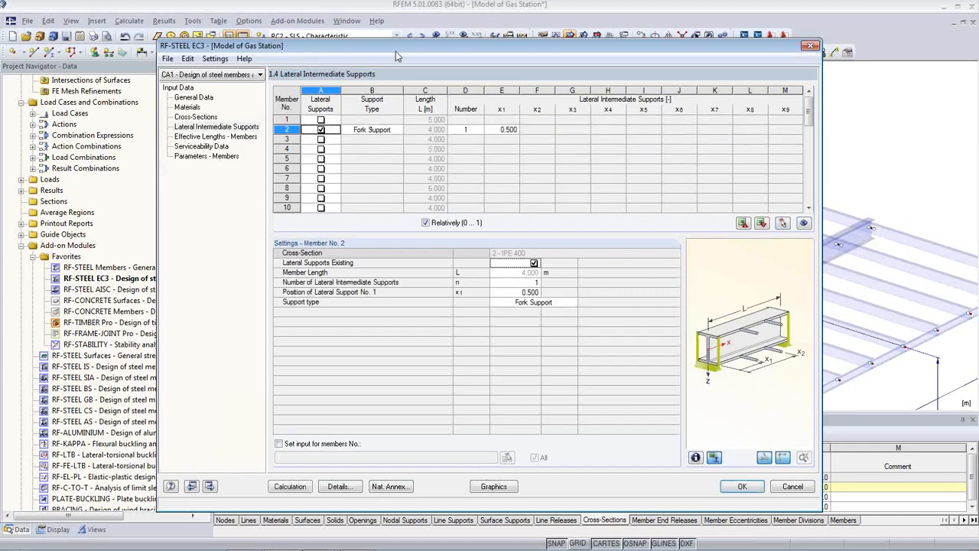
# Set the number of lateral intermediate supports on member 2 to 3 after checking the purlin positions in the model.
pyautogui.moveTo(395, 45); pyautogui.dragTo(386, 260)
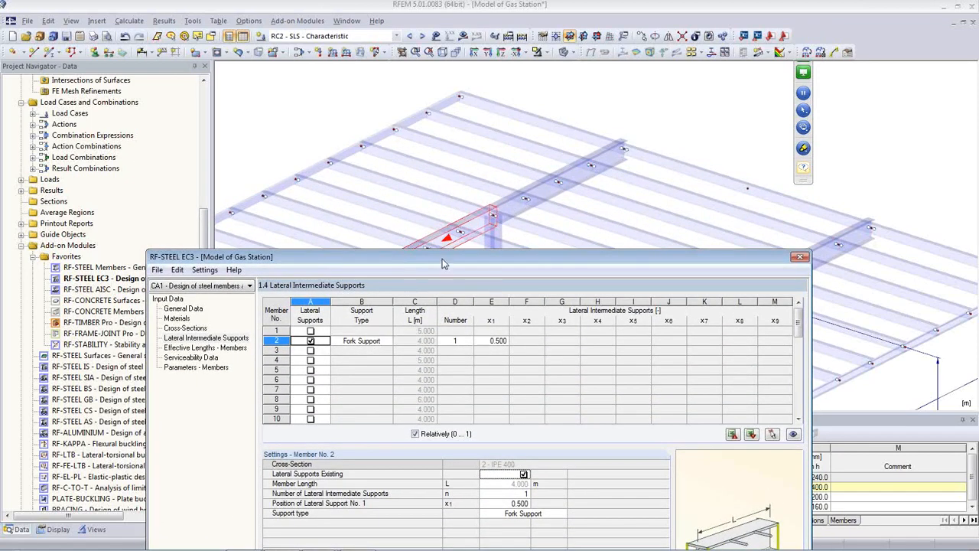
pyautogui.moveTo(442, 264); pyautogui.dragTo(447, 345)
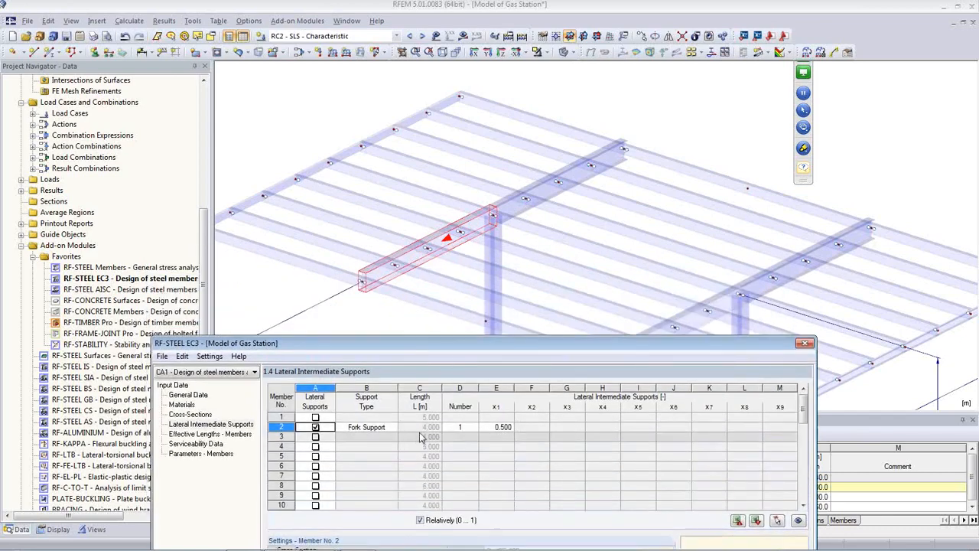
pyautogui.moveTo(472, 342); pyautogui.dragTo(482, 169)
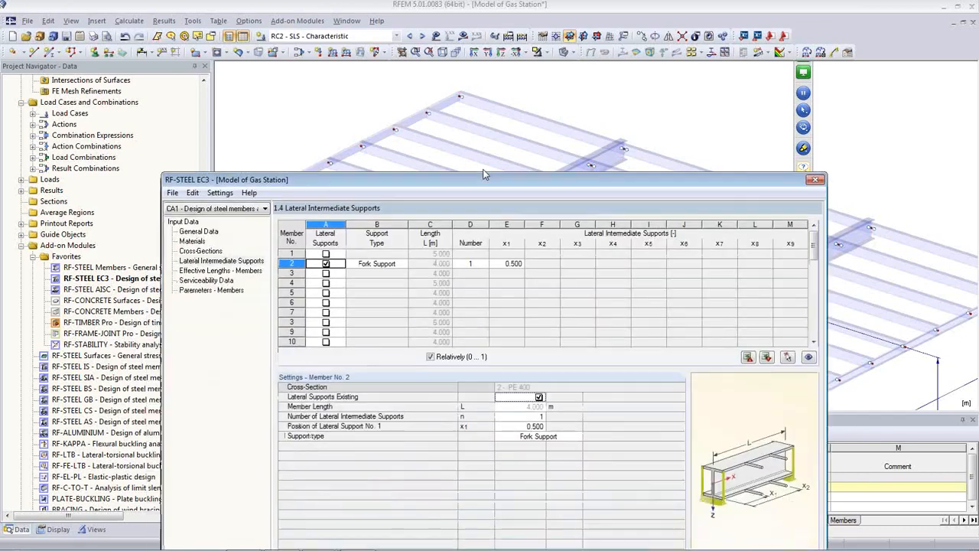
pyautogui.click(482, 250)
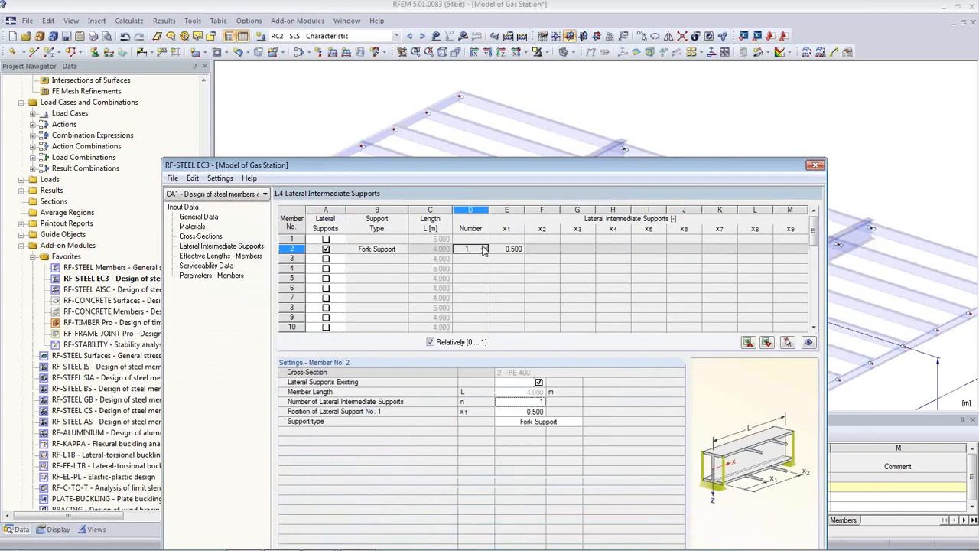
pyautogui.click(484, 247)
pyautogui.click(484, 247)
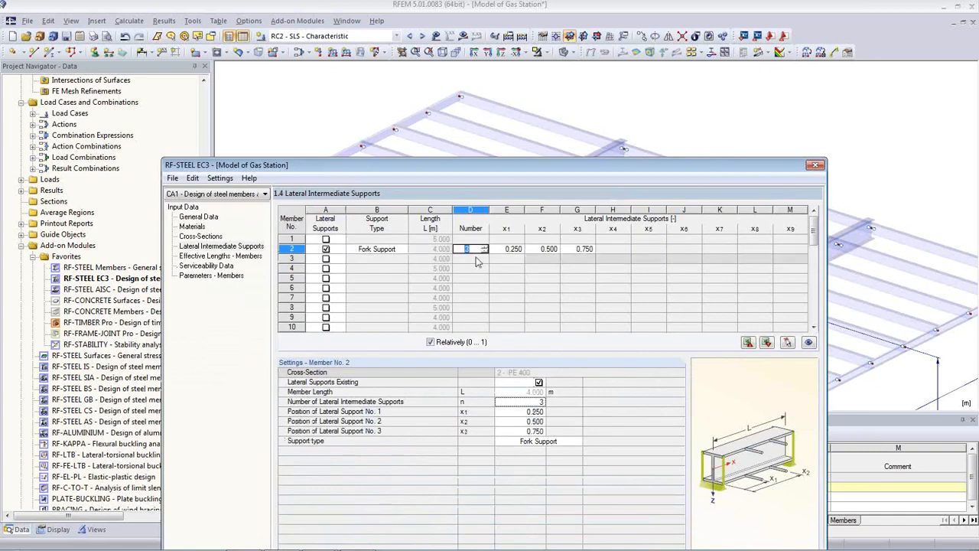
pyautogui.click(513, 250)
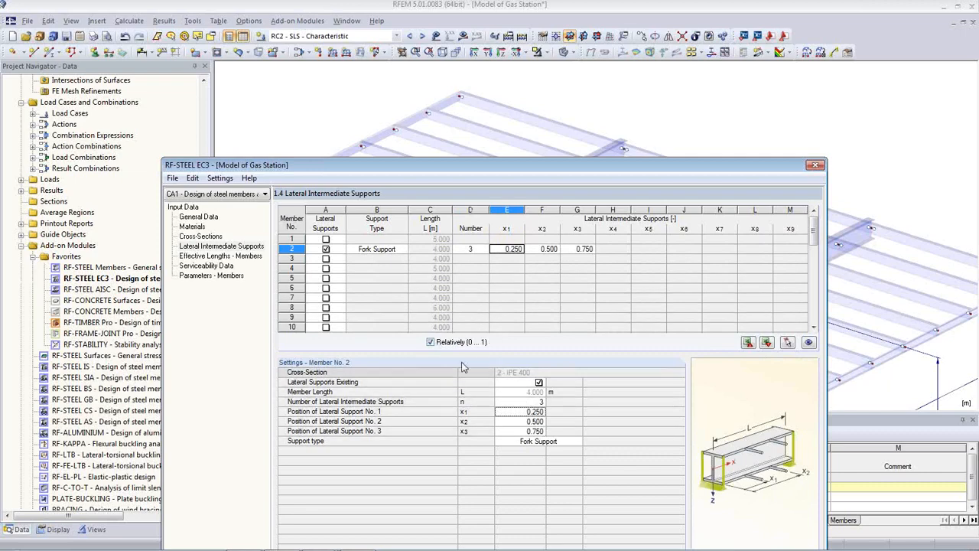
# Choose Fork Support as the type of member 2's lateral intermediate supports.
pyautogui.click(383, 250)
pyautogui.click(404, 250)
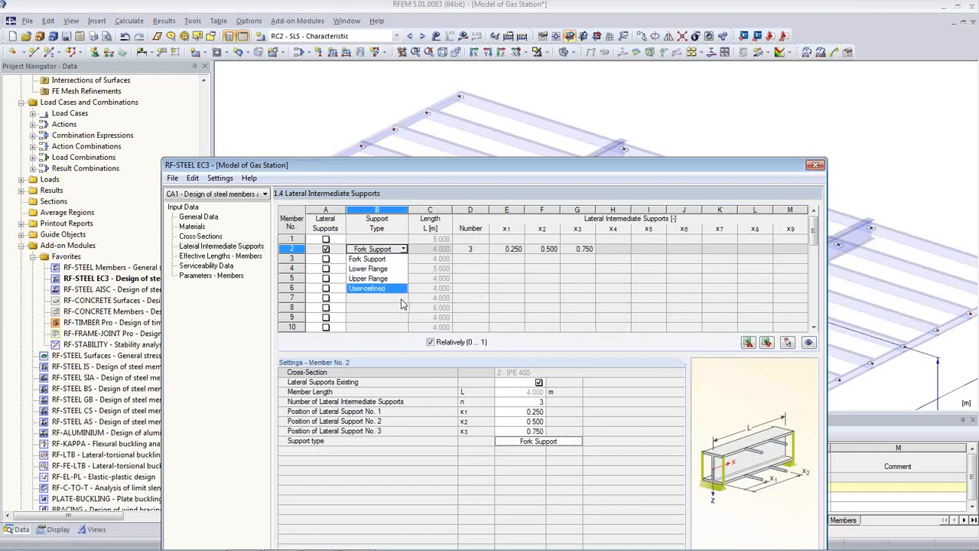
pyautogui.click(388, 258)
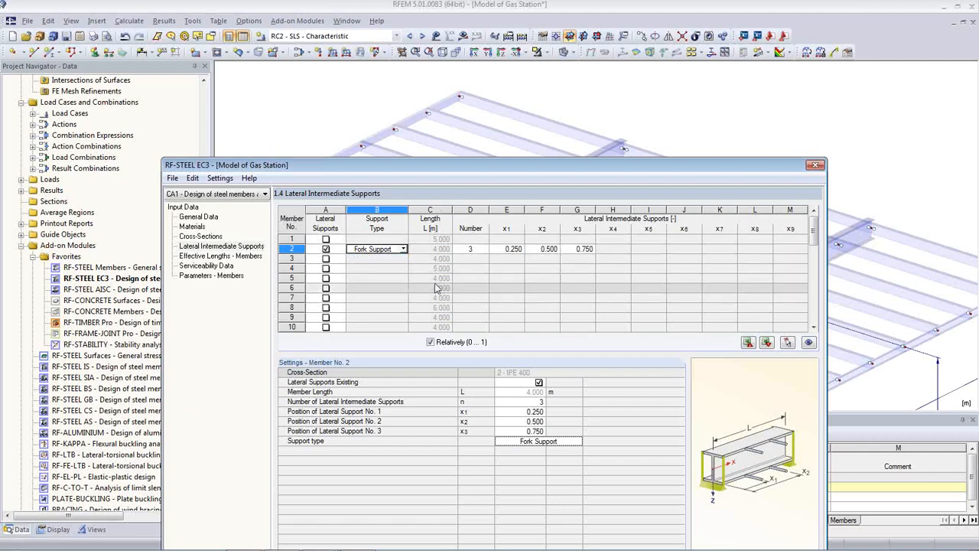
# Run the RF-STEEL EC3 design calculation with the lateral supports and return to the model, accepting the module data.
pyautogui.moveTo(387, 166); pyautogui.dragTo(398, 299)
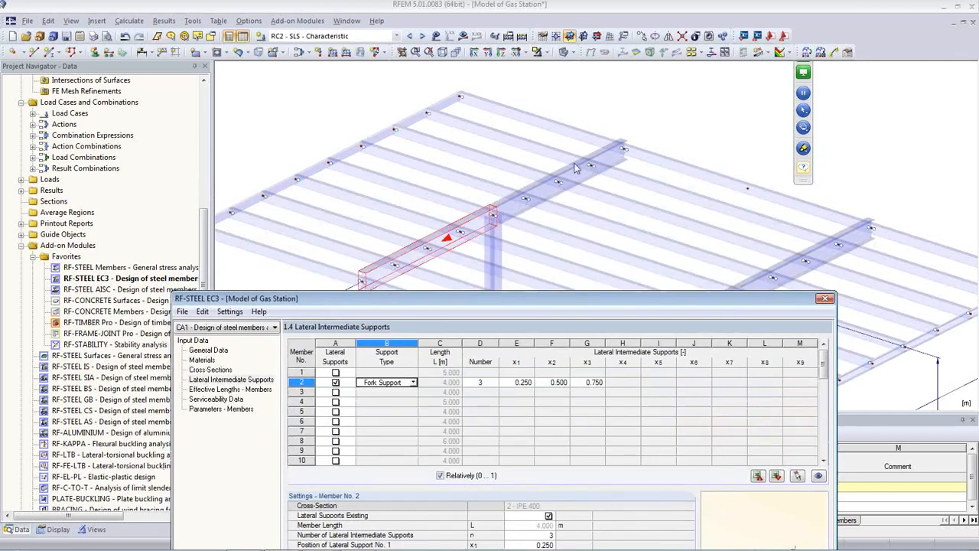
pyautogui.moveTo(527, 305); pyautogui.dragTo(510, 94)
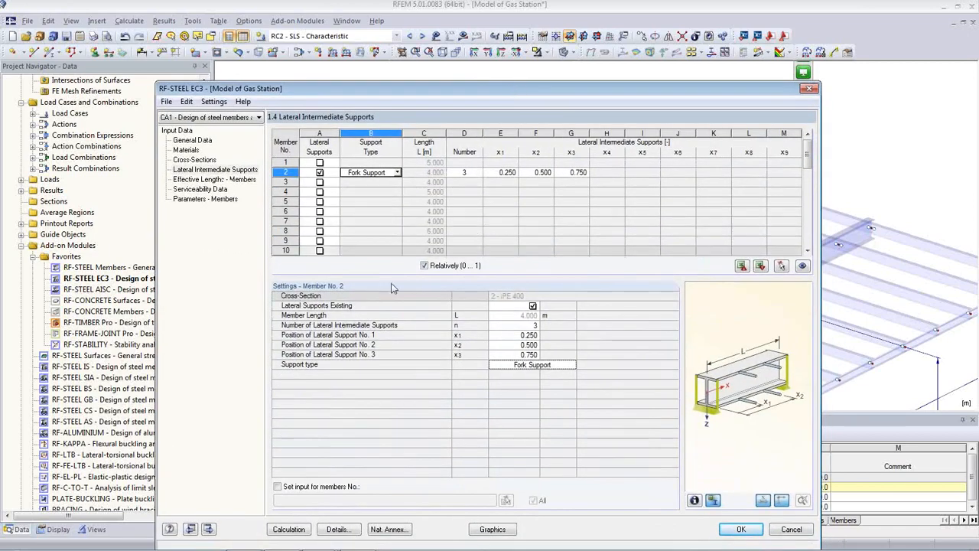
pyautogui.click(289, 529)
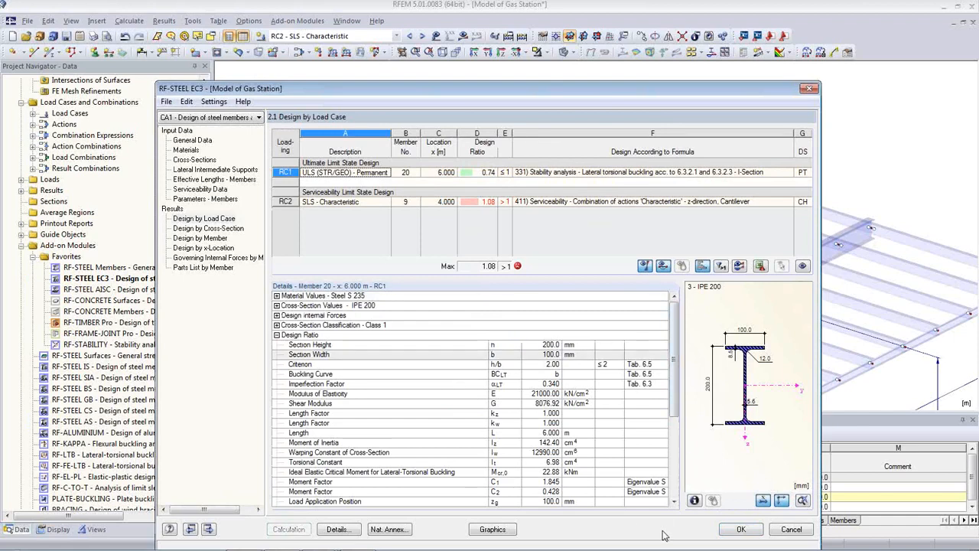
pyautogui.click(742, 530)
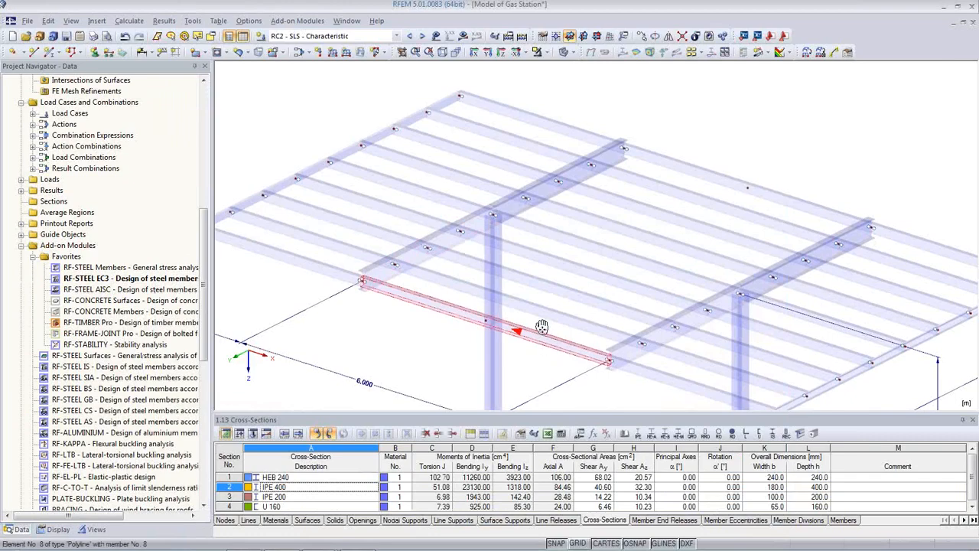
# Show the results of RF-STEEL EC3 CA1 graphically on the model.
pyautogui.moveTo(547, 352); pyautogui.dragTo(533, 314, button='middle')
pyautogui.click(397, 36)
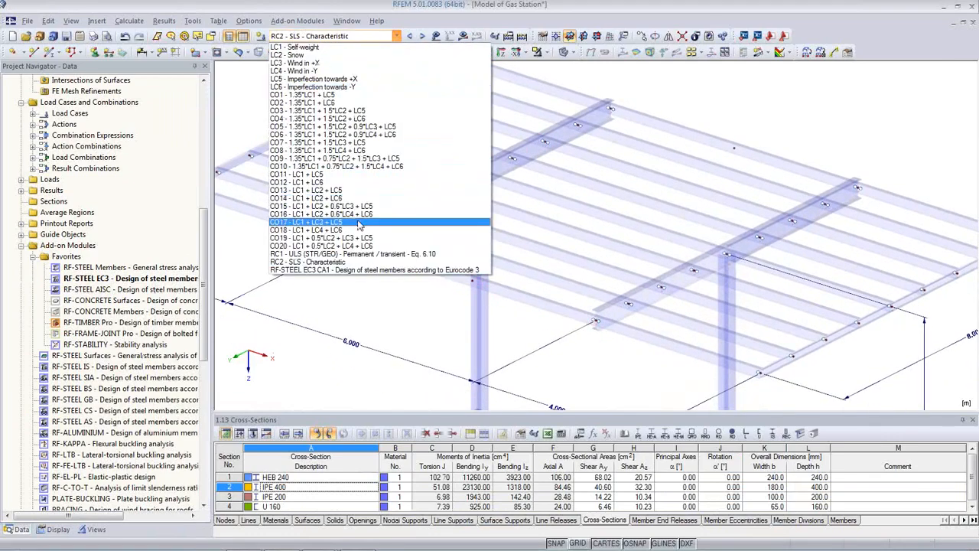
pyautogui.click(360, 271)
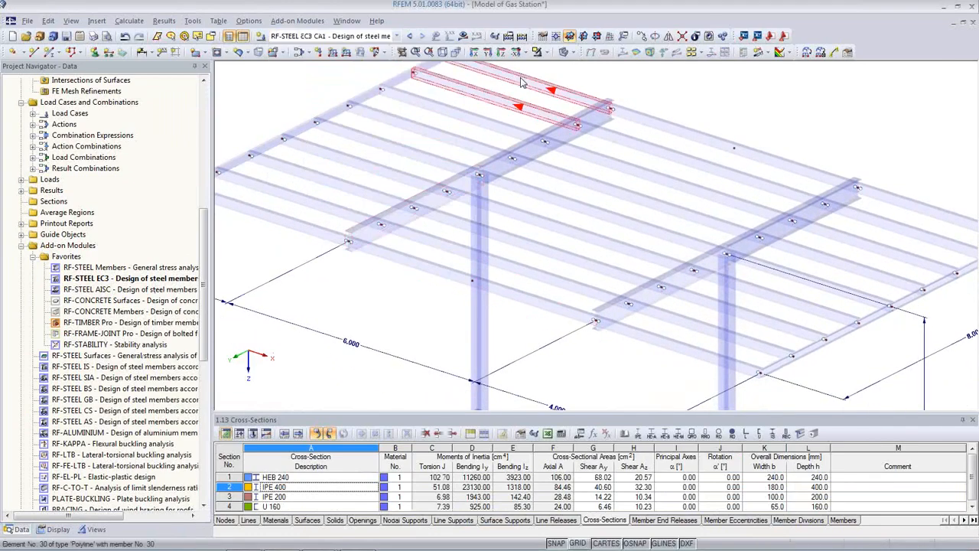
pyautogui.click(463, 36)
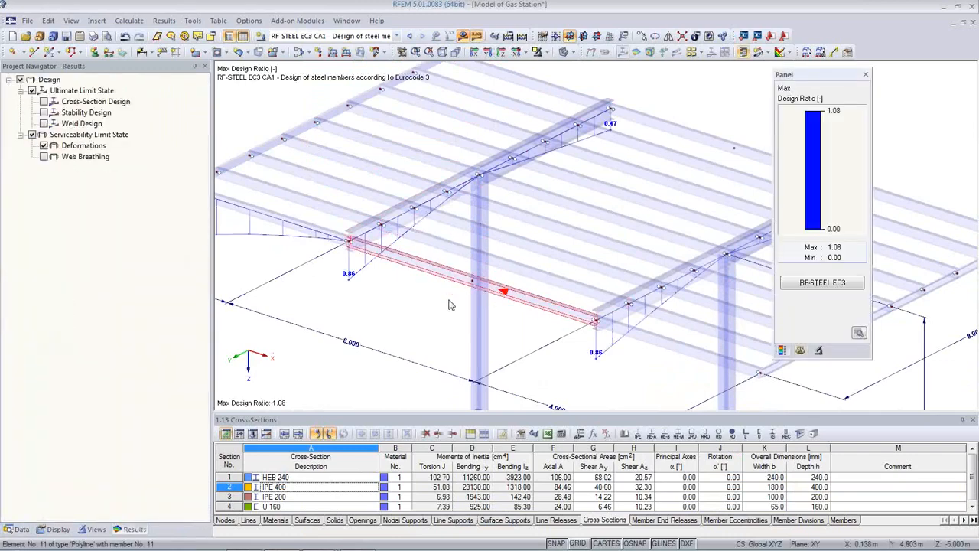
# Include the cross-section and stability design ratios in the result display and hide the deformation ratios.
pyautogui.click(43, 103)
pyautogui.click(44, 113)
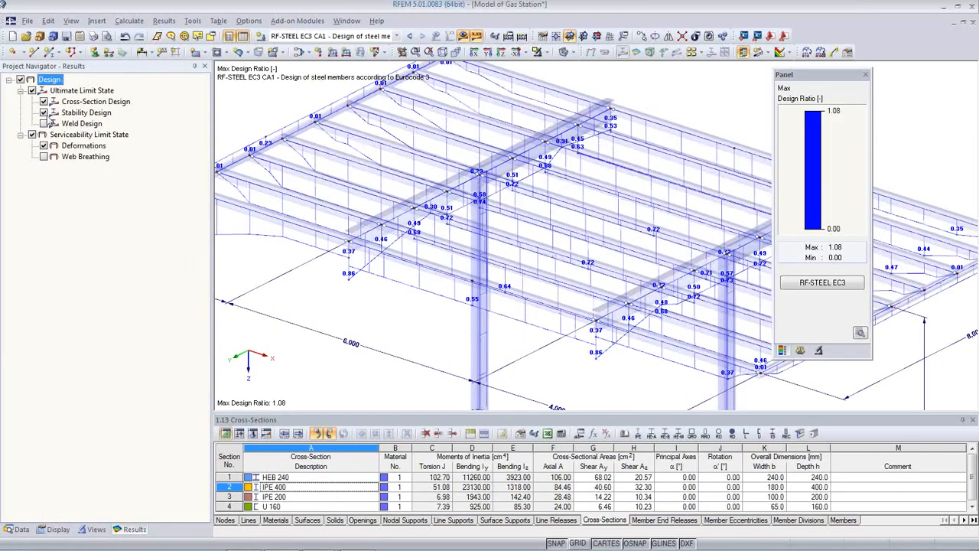
pyautogui.click(43, 145)
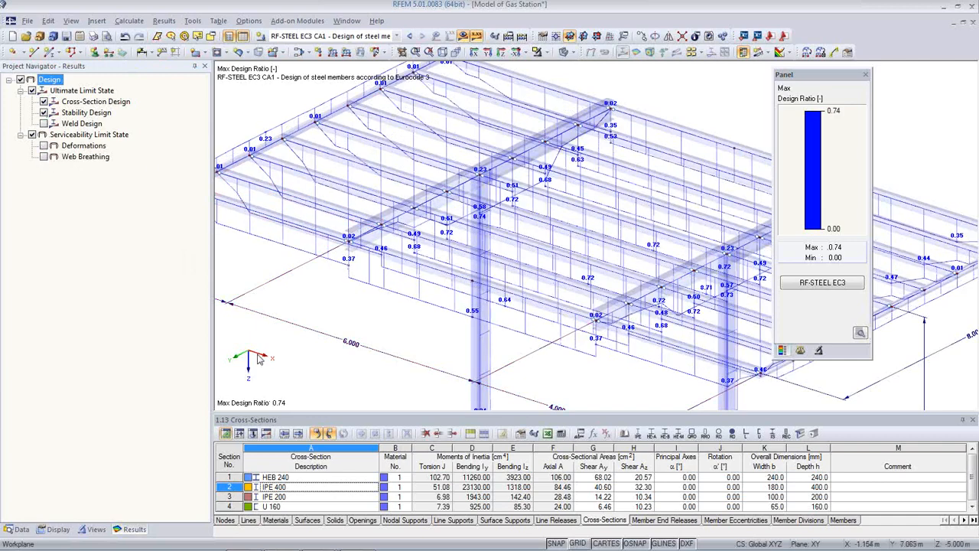
# Limit the visible members to the IPE 400 cross-section and display the model as a wireframe.
pyautogui.click(92, 528)
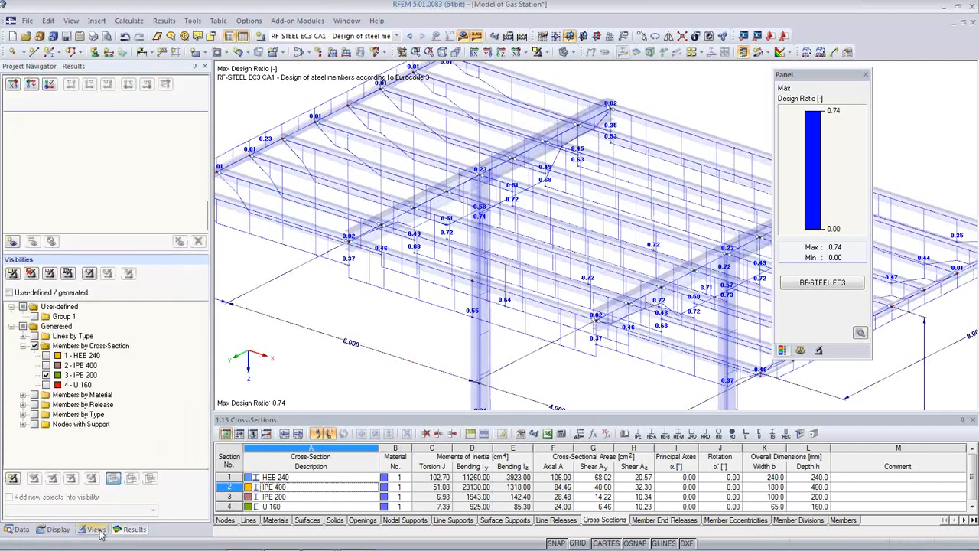
pyautogui.click(45, 366)
pyautogui.click(46, 375)
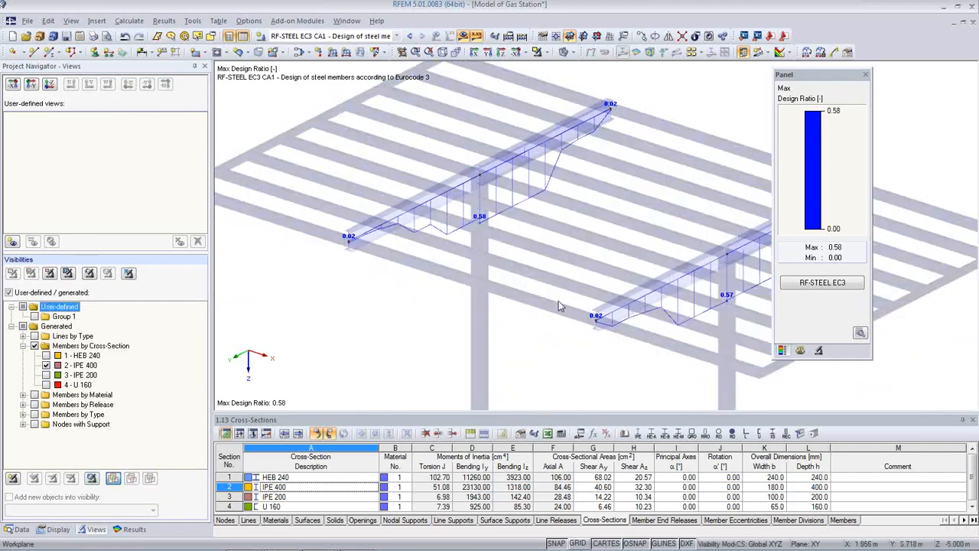
pyautogui.keyDown('ctrl'); pyautogui.moveTo(559, 300); pyautogui.dragTo(704, 263, button='middle'); pyautogui.keyUp('ctrl')
pyautogui.click(570, 52)
pyautogui.click(593, 66)
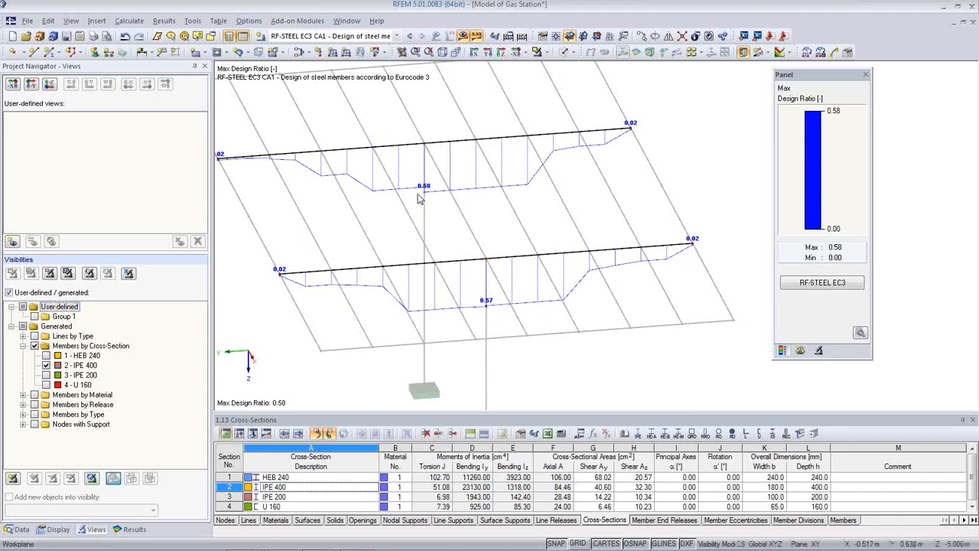
# Examine the IPE 400 beam's design ratio diagram around the column connection and reopen the RF-STEEL EC3 results.
pyautogui.scroll(6, 419, 198)
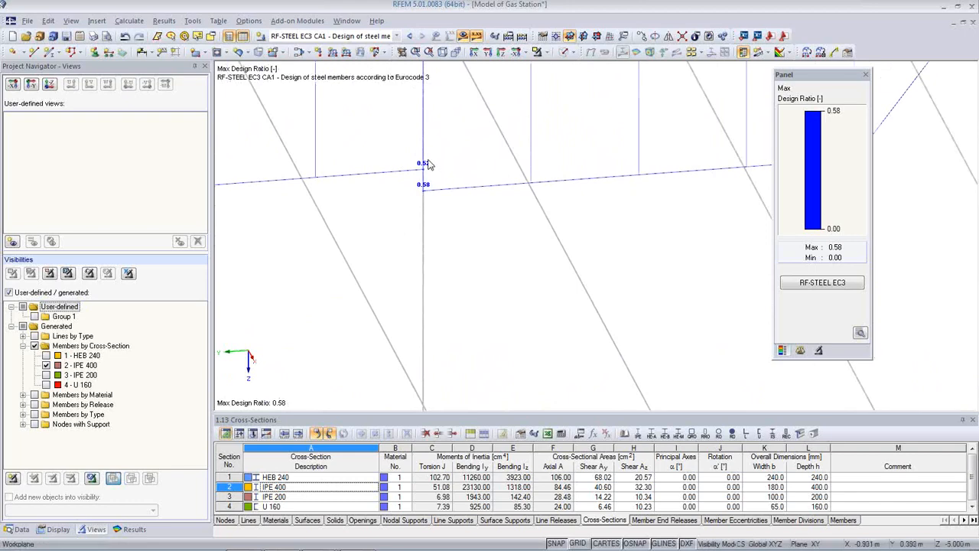
pyautogui.scroll(3, 426, 182)
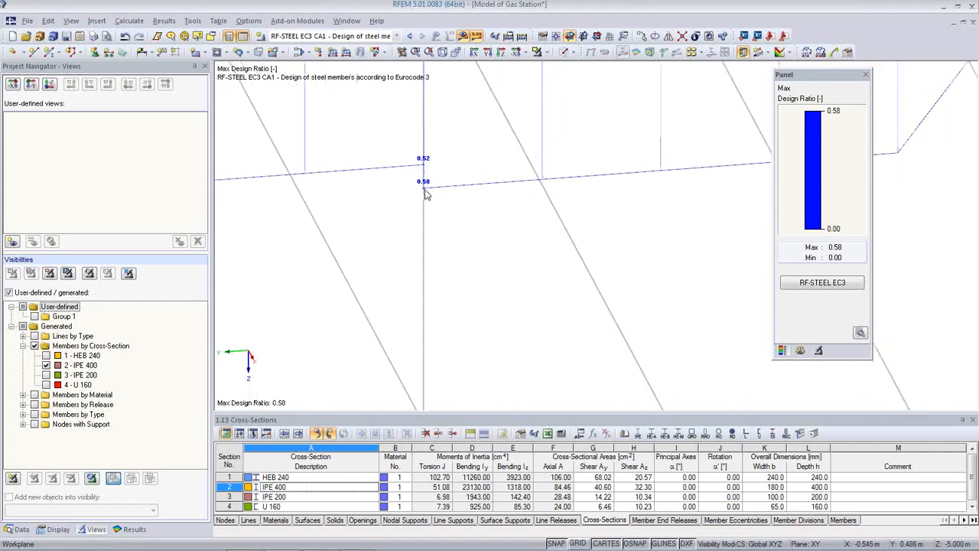
pyautogui.moveTo(426, 193); pyautogui.dragTo(570, 283, button='middle')
pyautogui.scroll(-3, 570, 283)
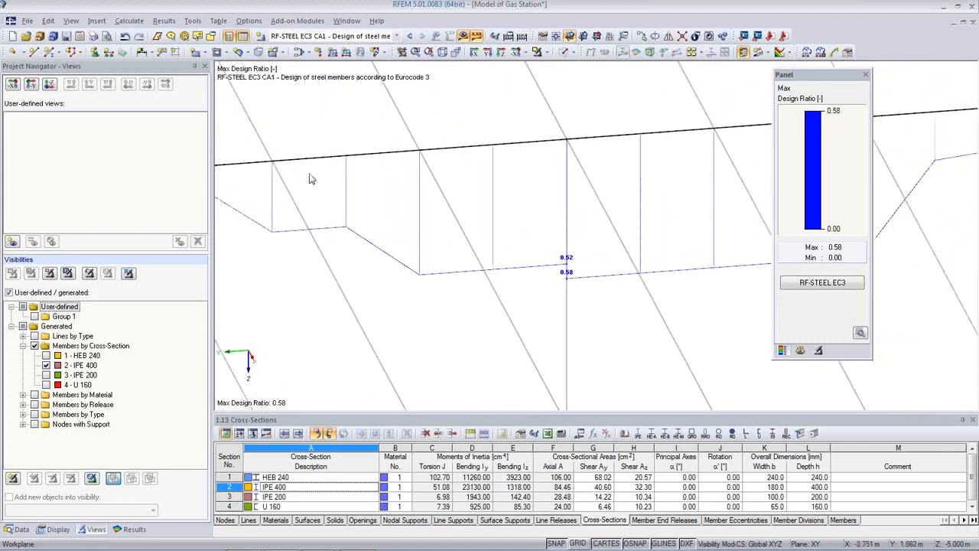
pyautogui.moveTo(476, 215); pyautogui.dragTo(484, 171, button='middle')
pyautogui.scroll(-4, 610, 219)
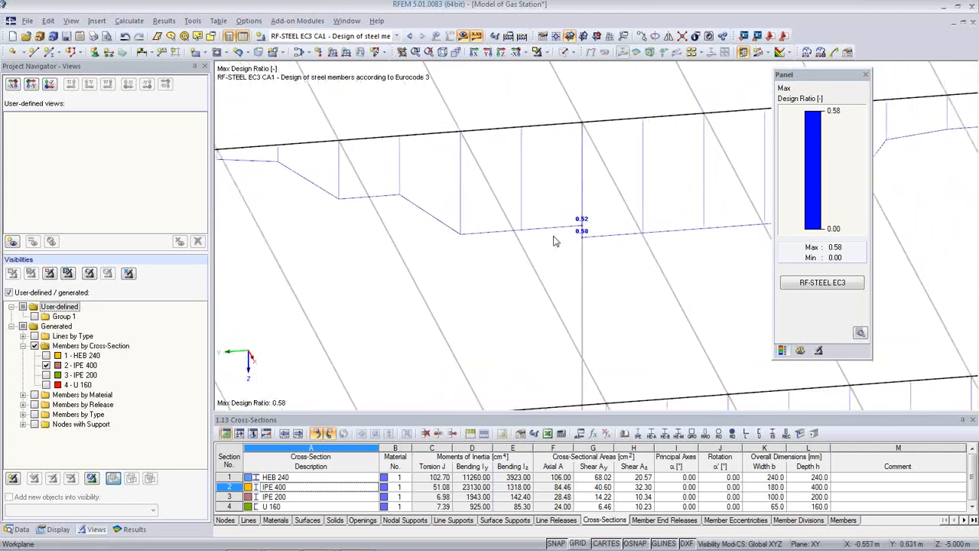
pyautogui.click(811, 283)
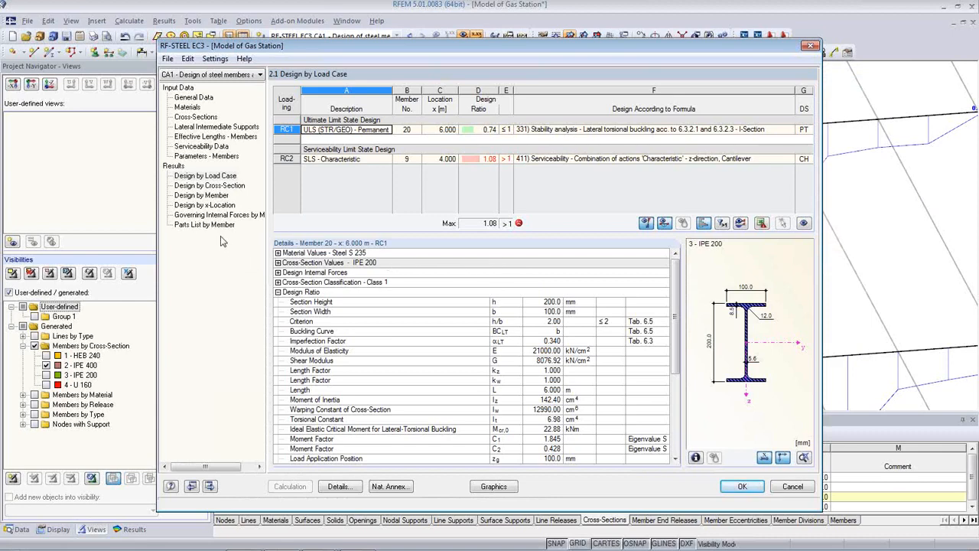
# Examine the lateral torsional buckling check of member 2, picked in the model, in the member-by-member design results.
pyautogui.click(208, 196)
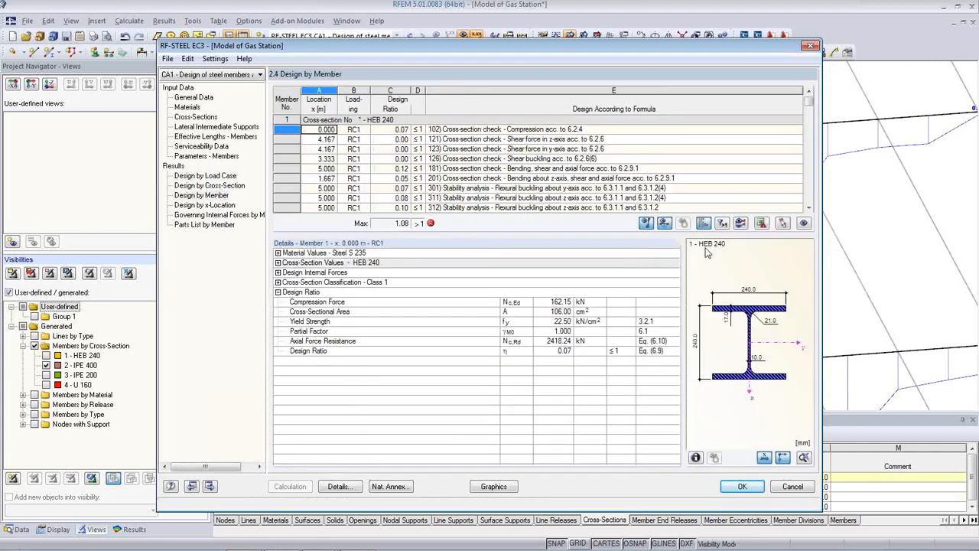
pyautogui.click(781, 222)
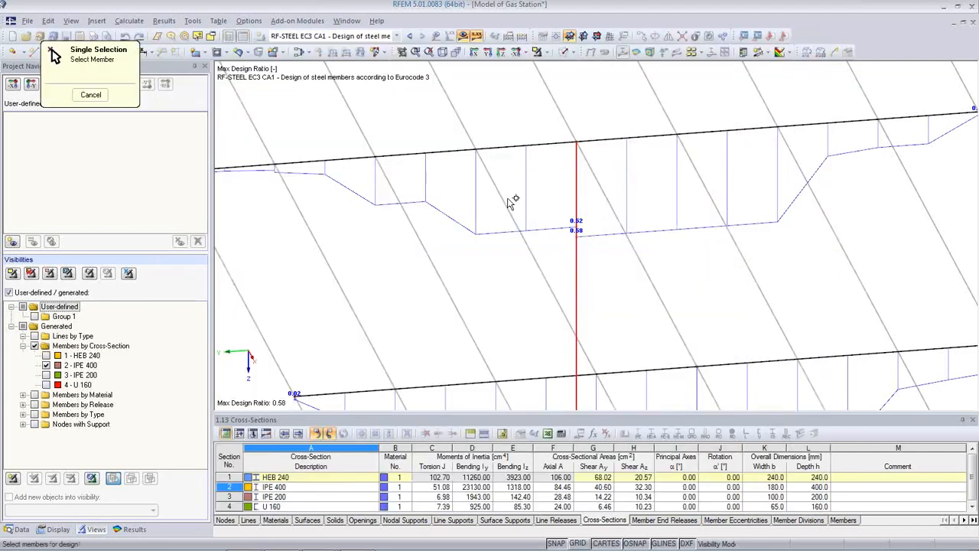
pyautogui.click(449, 152)
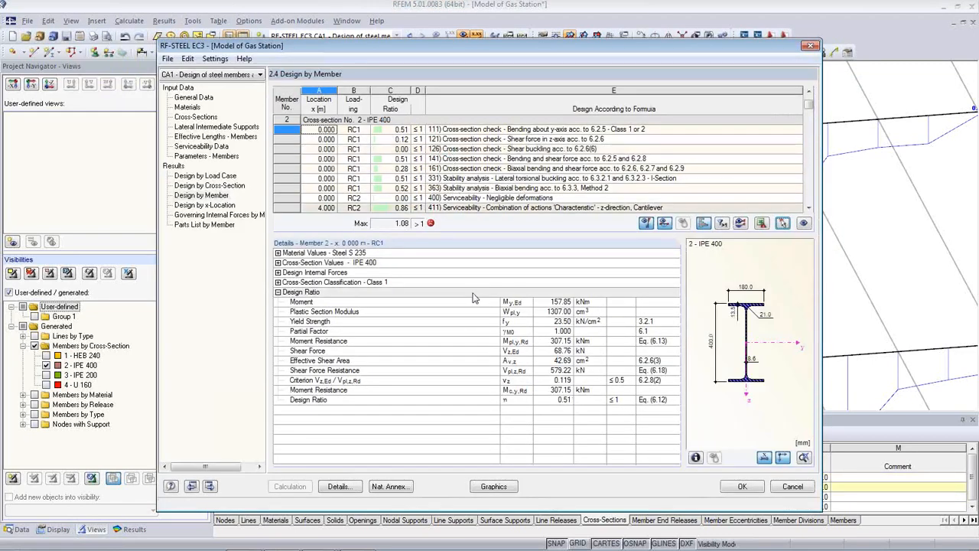
pyautogui.click(471, 178)
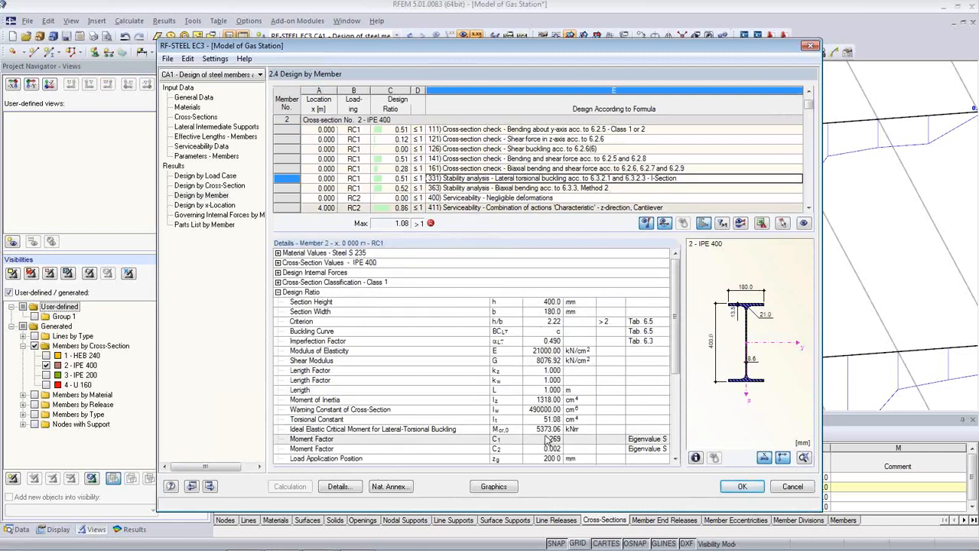
# Pick member 3 in the model and examine its lateral torsional buckling check.
pyautogui.click(782, 222)
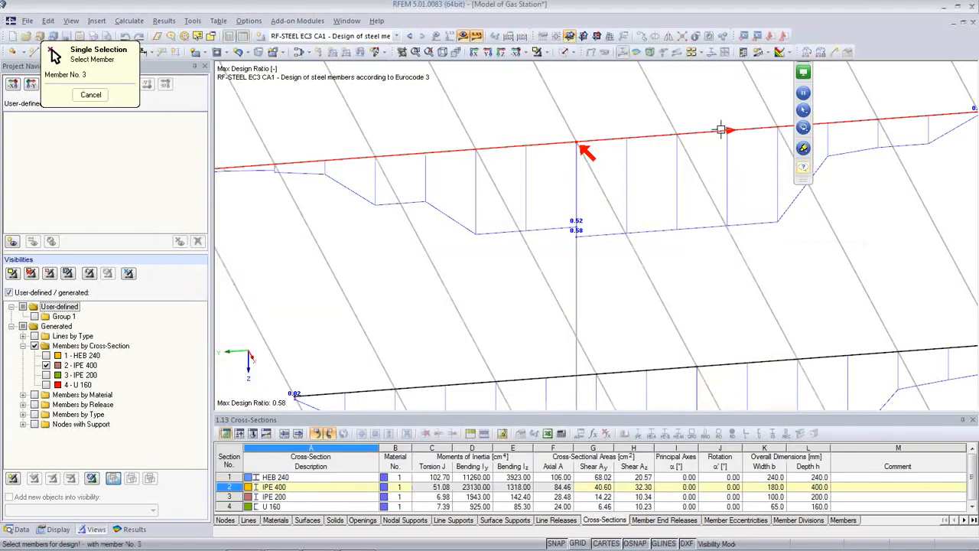
pyautogui.click(727, 129)
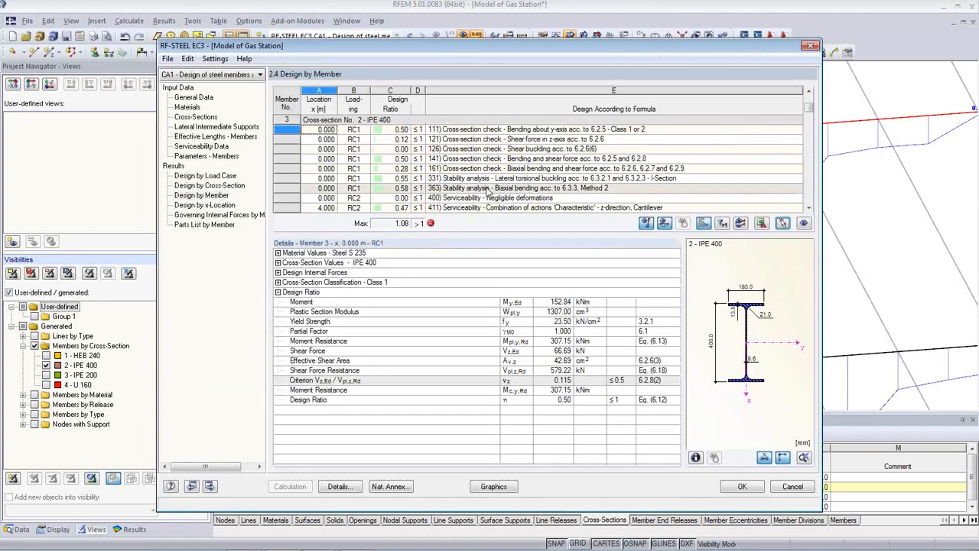
pyautogui.click(493, 179)
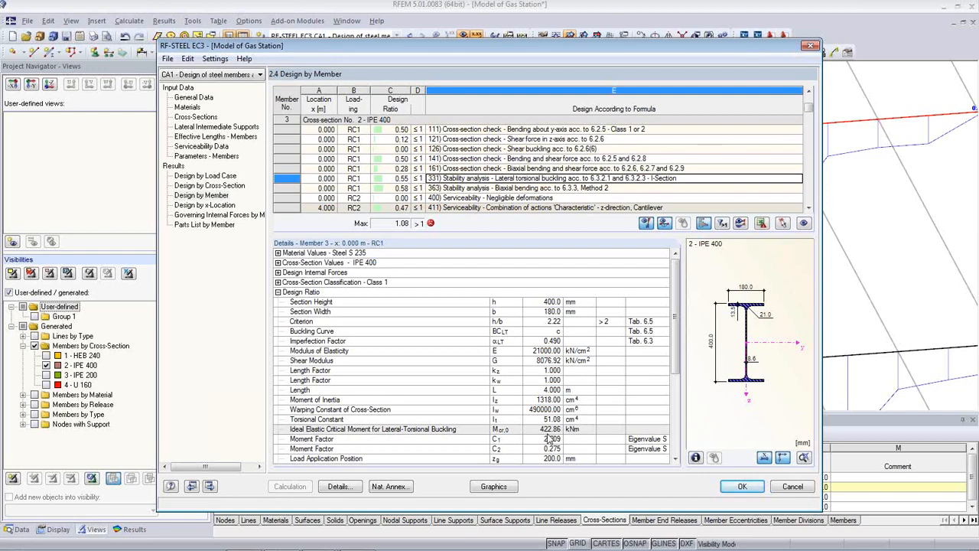
# Remove the lateral intermediate supports from member 2 and recalculate the design.
pyautogui.click(207, 128)
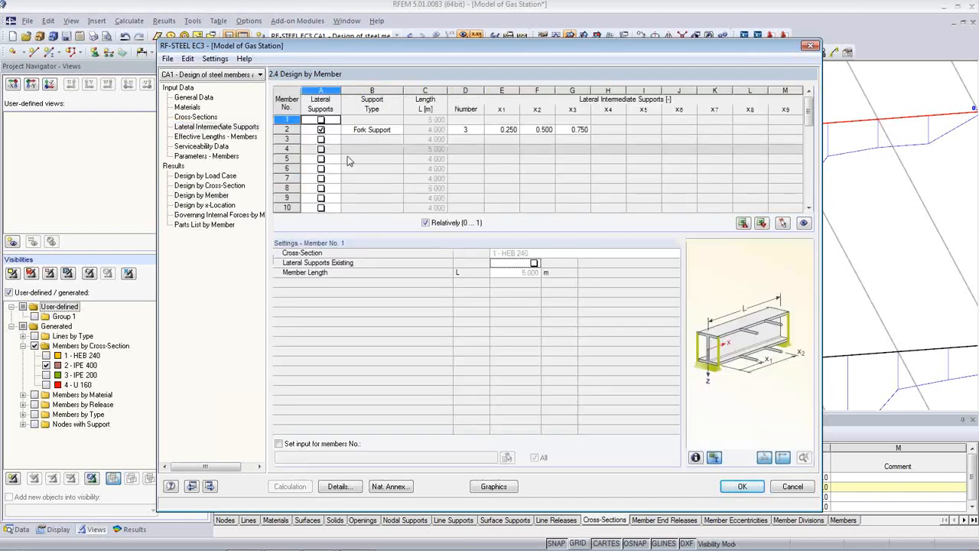
pyautogui.click(321, 130)
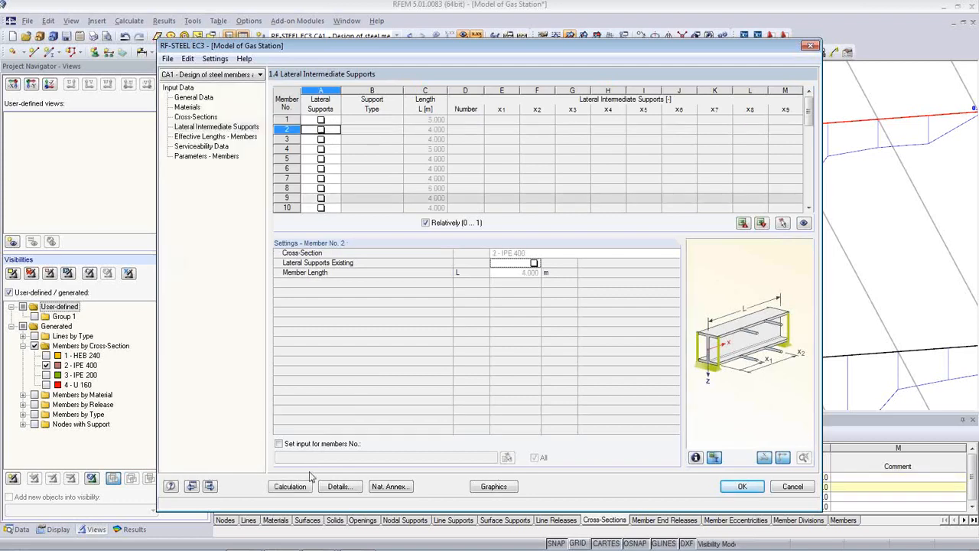
pyautogui.click(304, 488)
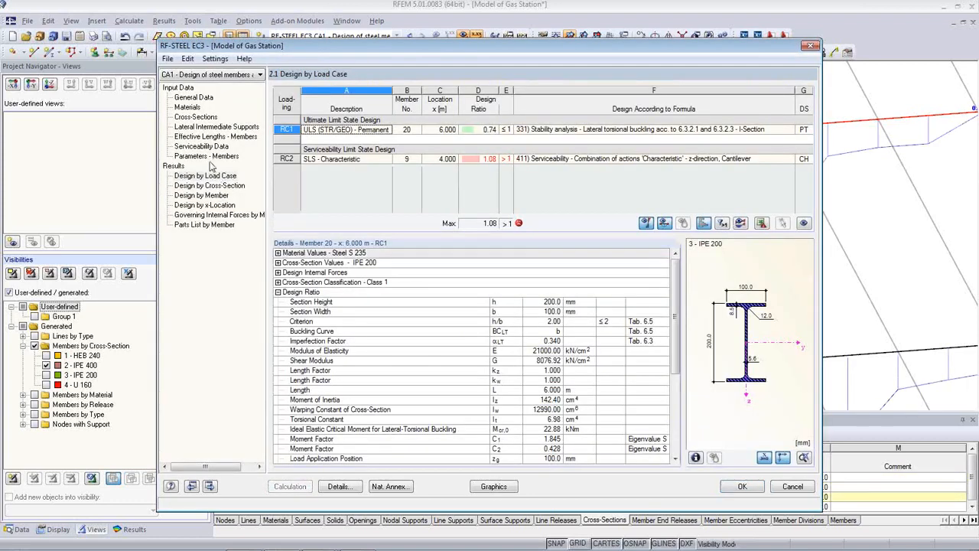
# Compare the recalculated lateral torsional buckling checks of members 3 and 2 in the results by member.
pyautogui.click(201, 195)
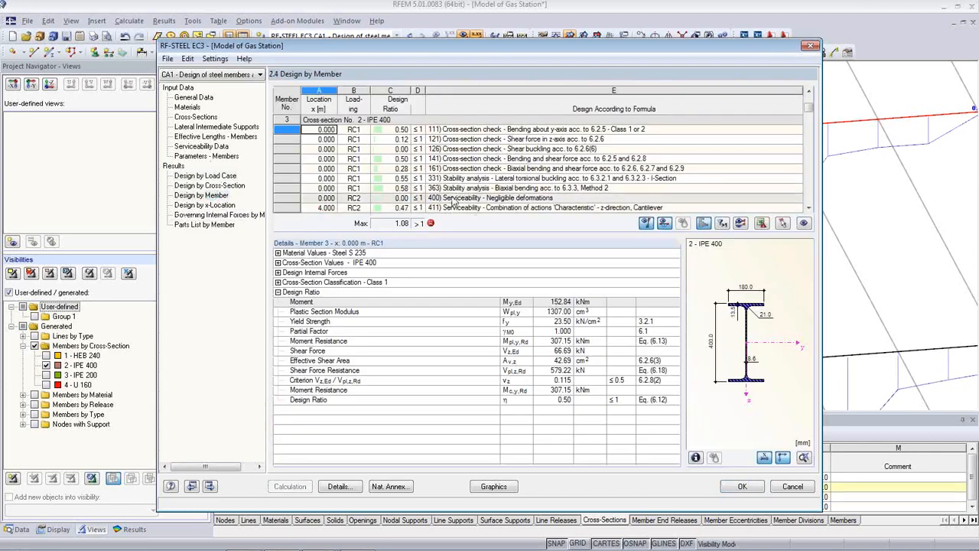
pyautogui.click(451, 179)
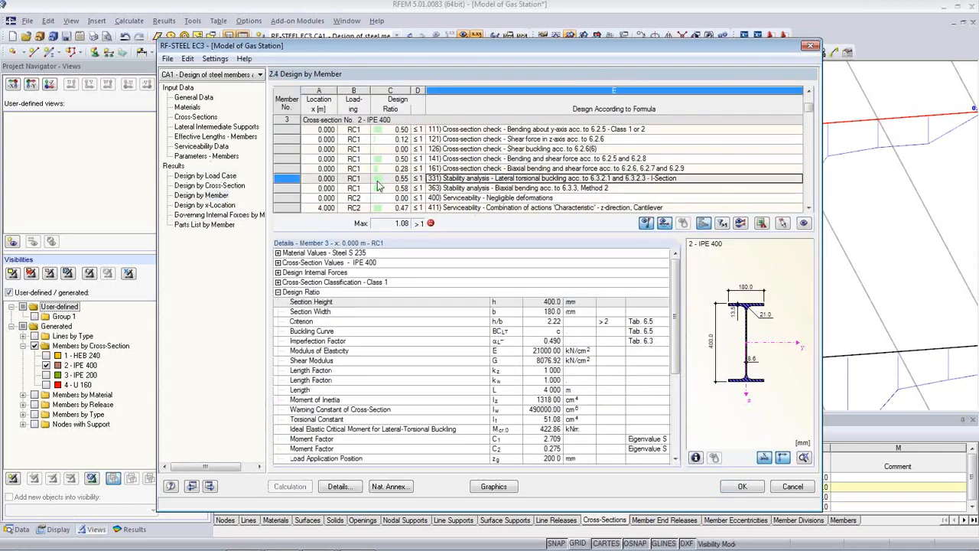
pyautogui.click(782, 223)
pyautogui.click(505, 148)
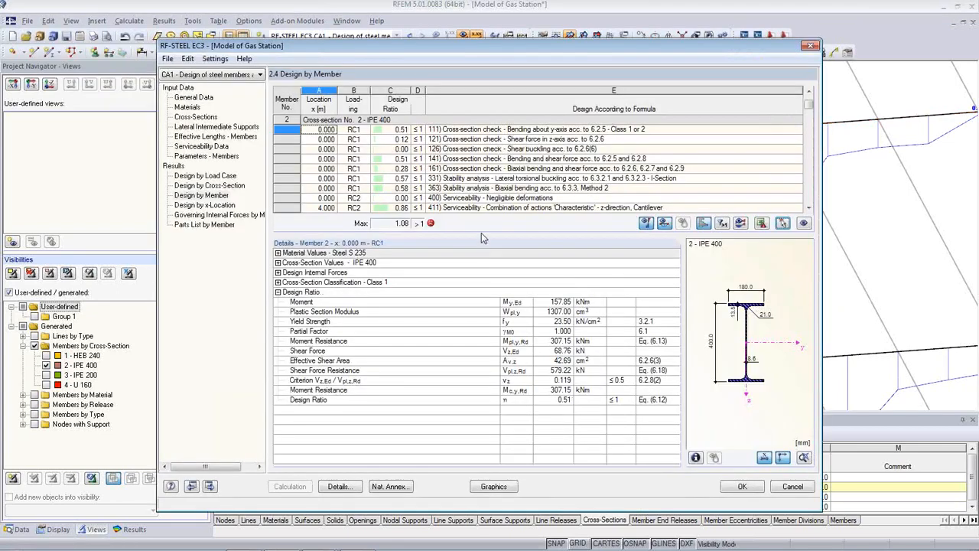
pyautogui.click(483, 178)
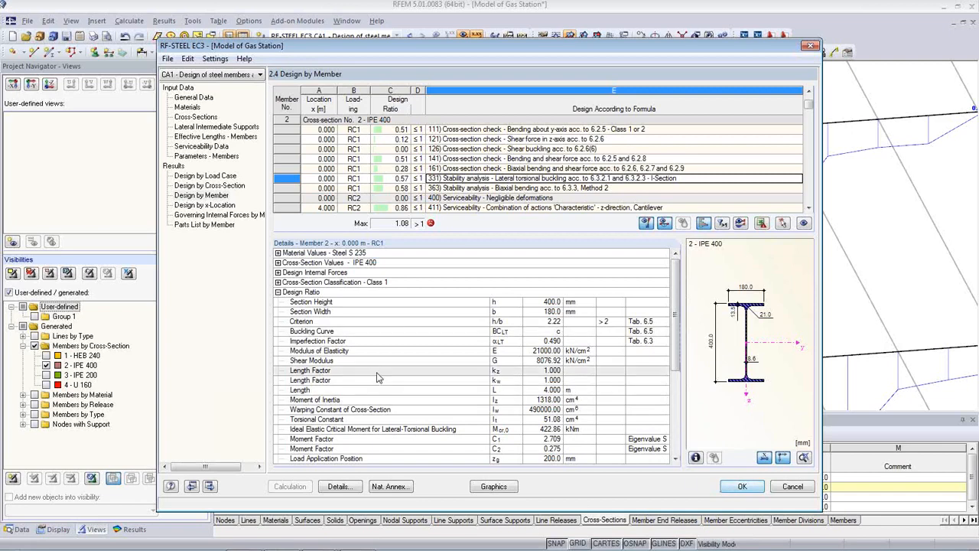
# Accept the RF-STEEL EC3 results and examine the IPE 400 design ratio diagrams across the whole model.
pyautogui.click(741, 488)
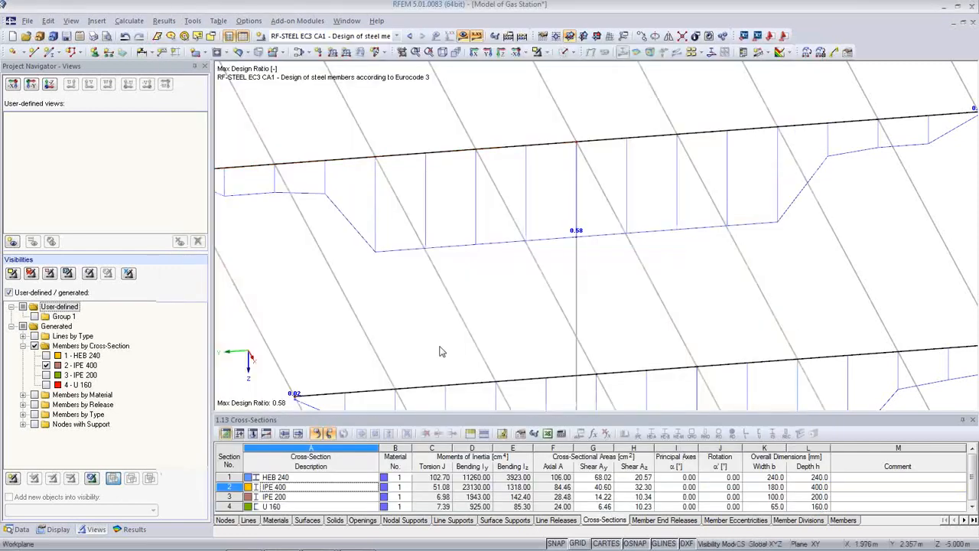
pyautogui.scroll(-9, 461, 286)
pyautogui.scroll(1, 465, 290)
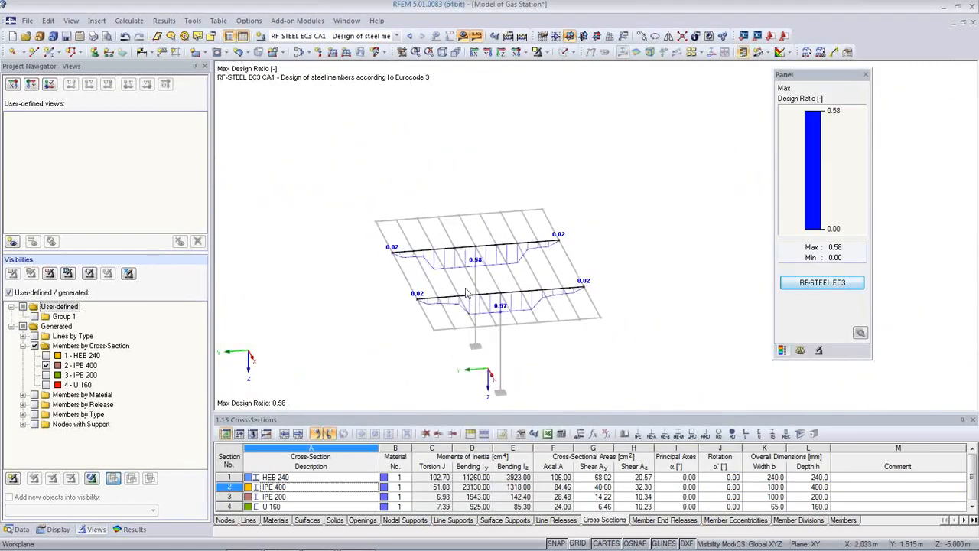
# Open the recently used model Member.rf5 and start the RF-STEEL EC3 add-on module for it.
pyautogui.click(27, 20)
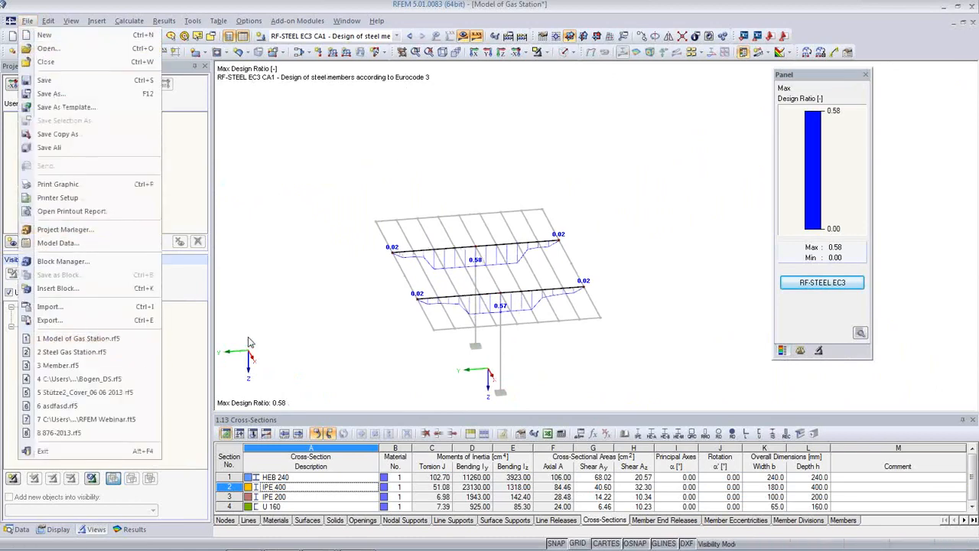
pyautogui.click(92, 365)
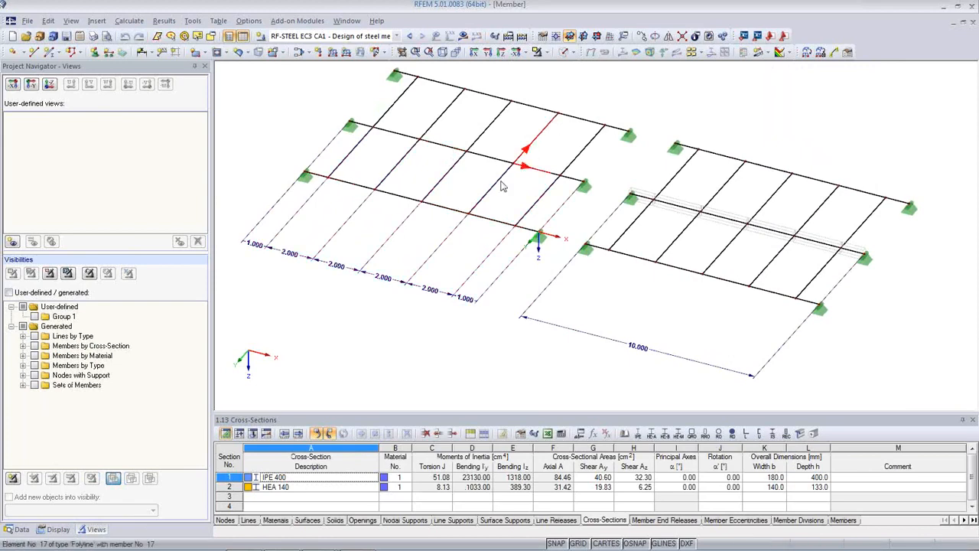
pyautogui.moveTo(543, 225); pyautogui.dragTo(516, 252, button='middle')
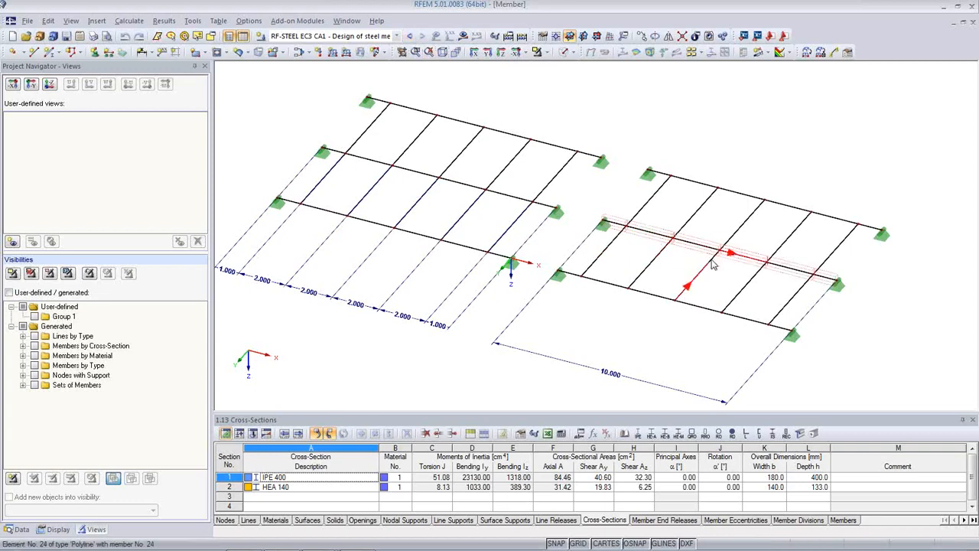
pyautogui.click(17, 528)
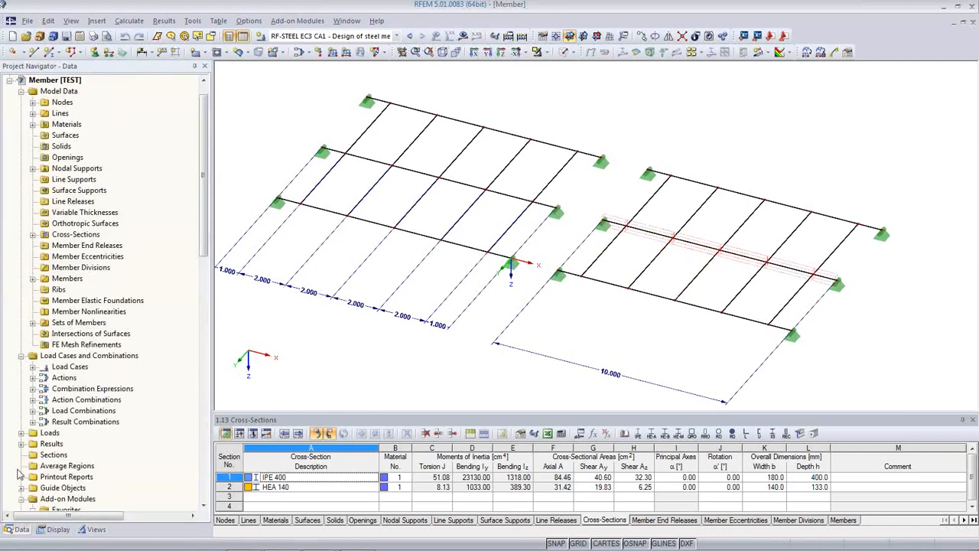
pyautogui.scroll(-5, 49, 432)
pyautogui.doubleClick(113, 367)
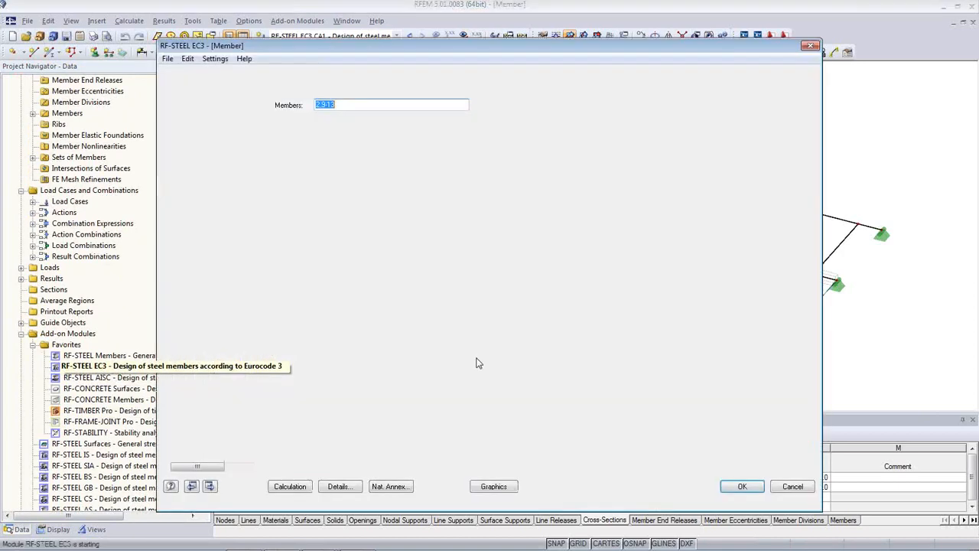
# Examine the general data, materials and cross-sections of the design case, comparing the listed members with the model.
pyautogui.click(346, 103)
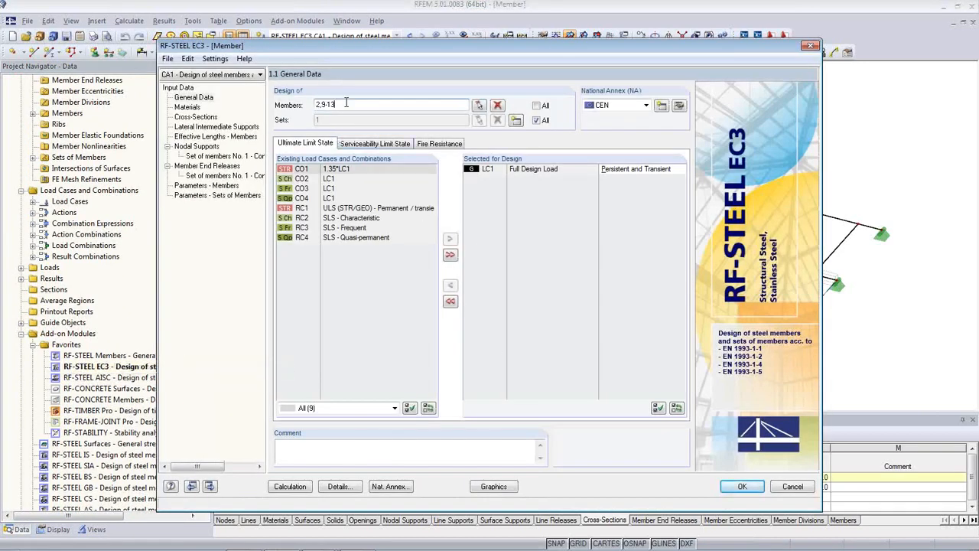
pyautogui.moveTo(451, 48); pyautogui.dragTo(474, 325)
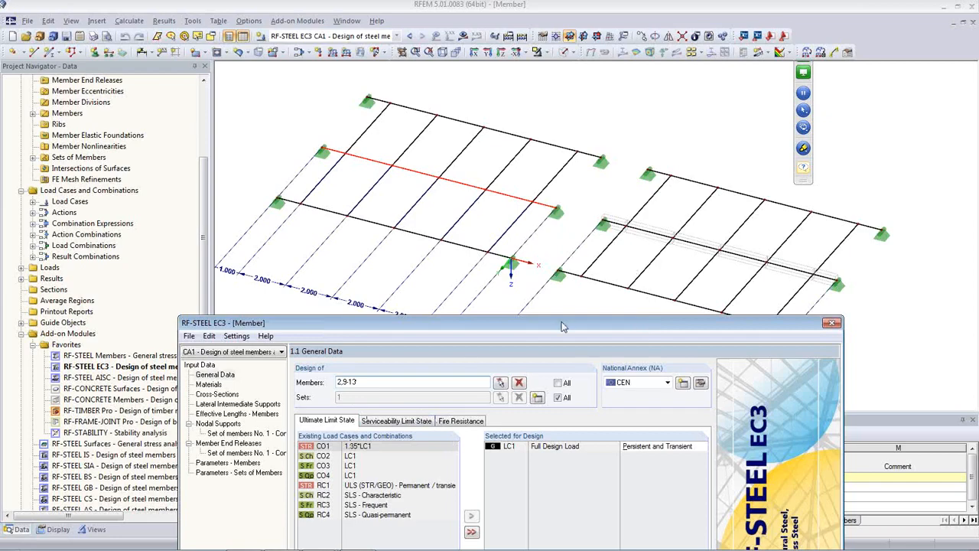
pyautogui.moveTo(563, 326); pyautogui.dragTo(538, 117)
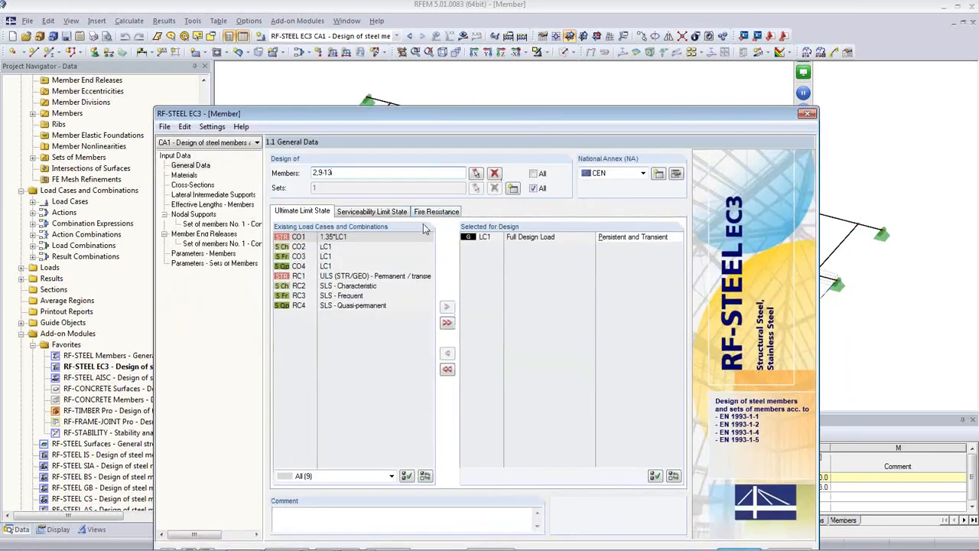
pyautogui.click(186, 175)
pyautogui.click(192, 185)
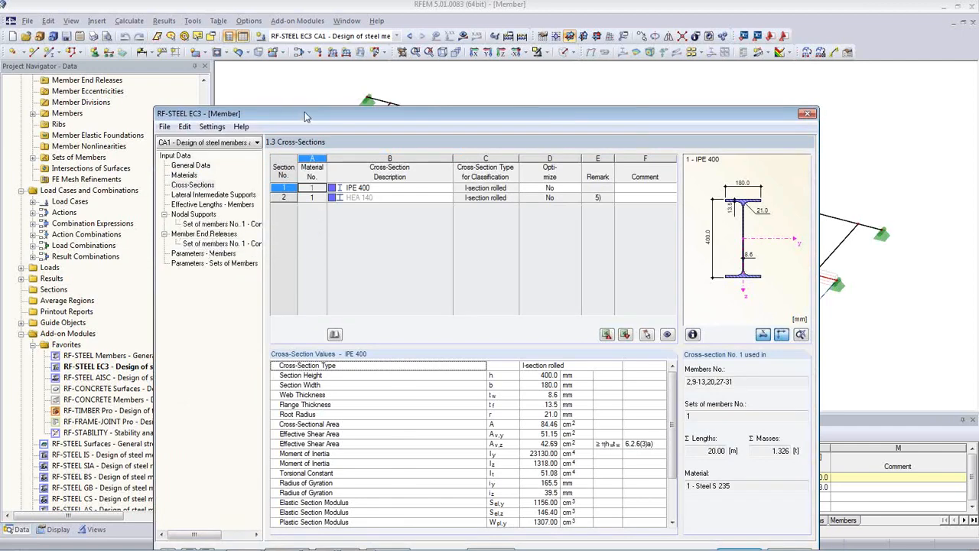
pyautogui.moveTo(309, 109); pyautogui.dragTo(329, 63)
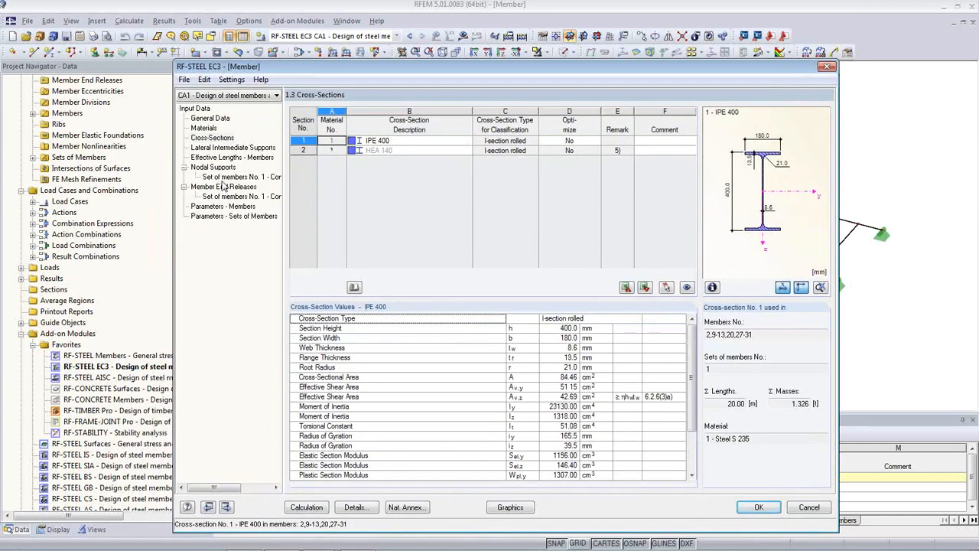
pyautogui.click(209, 118)
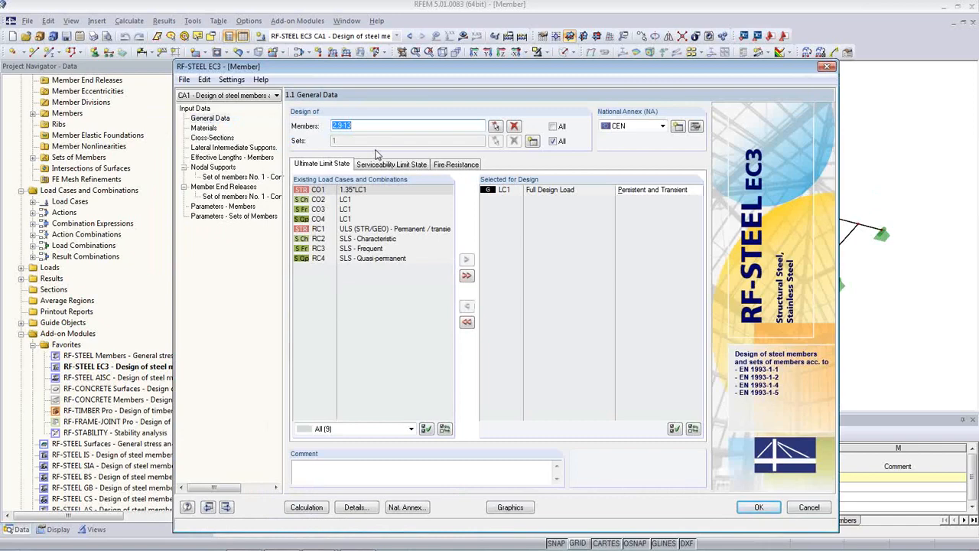
# Examine the nodal supports of set of members no. 1 and locate the continuous member in the model.
pyautogui.click(222, 177)
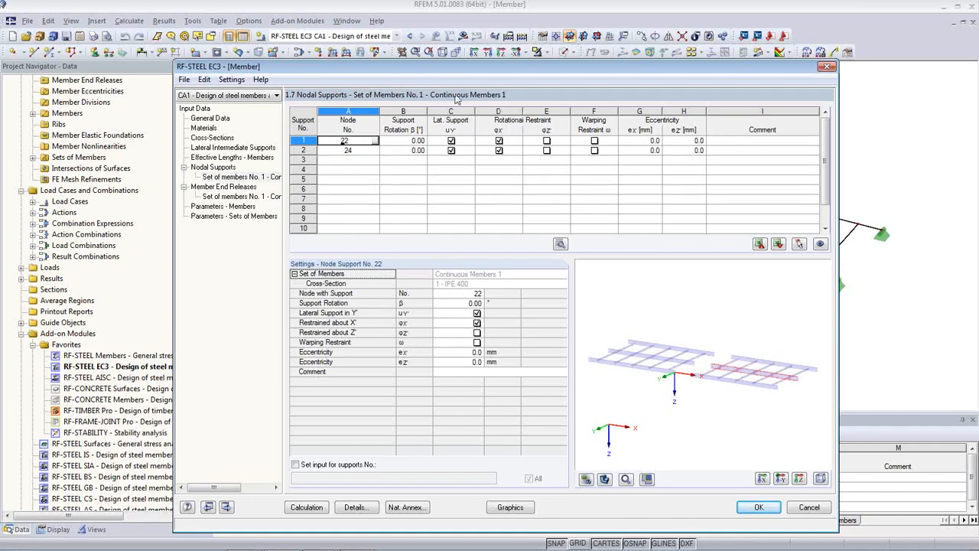
pyautogui.moveTo(447, 73); pyautogui.dragTo(480, 324)
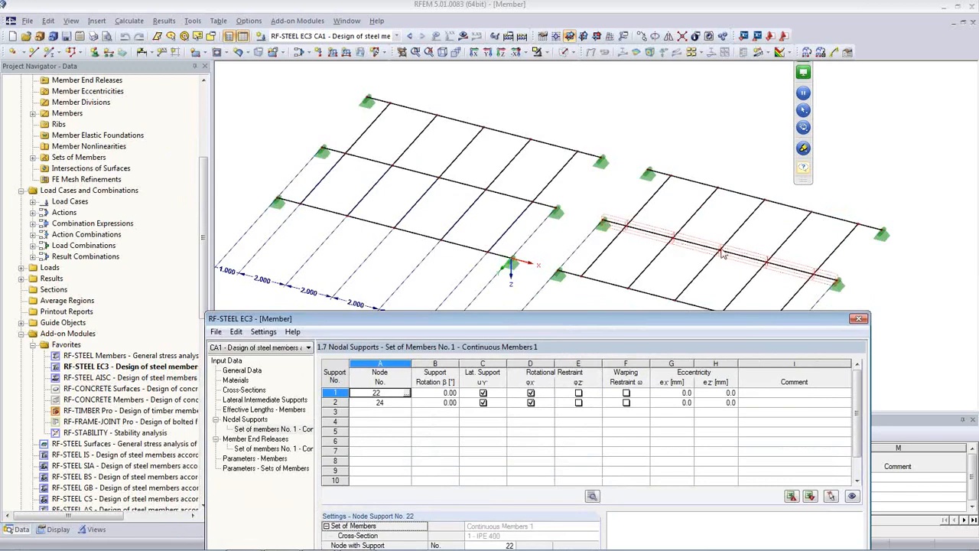
pyautogui.moveTo(612, 320); pyautogui.dragTo(556, 100)
# Calculate the steel design, review the design by load case and accept the results.
pyautogui.click(283, 538)
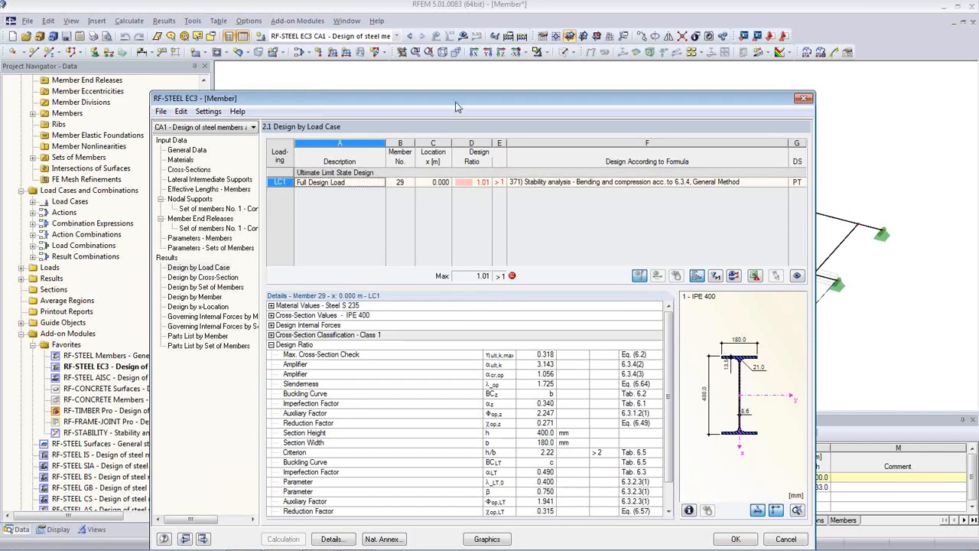
pyautogui.moveTo(454, 108); pyautogui.dragTo(451, 80)
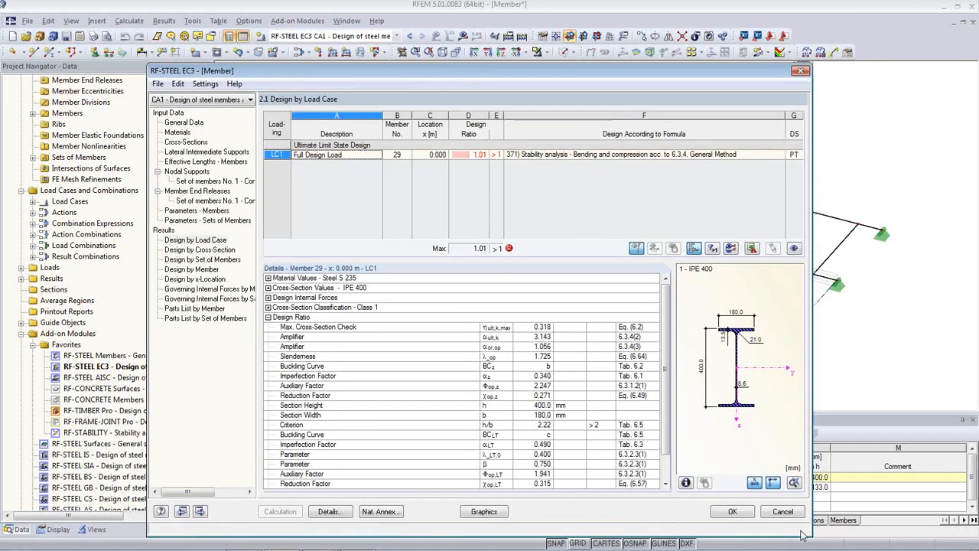
pyautogui.click(731, 511)
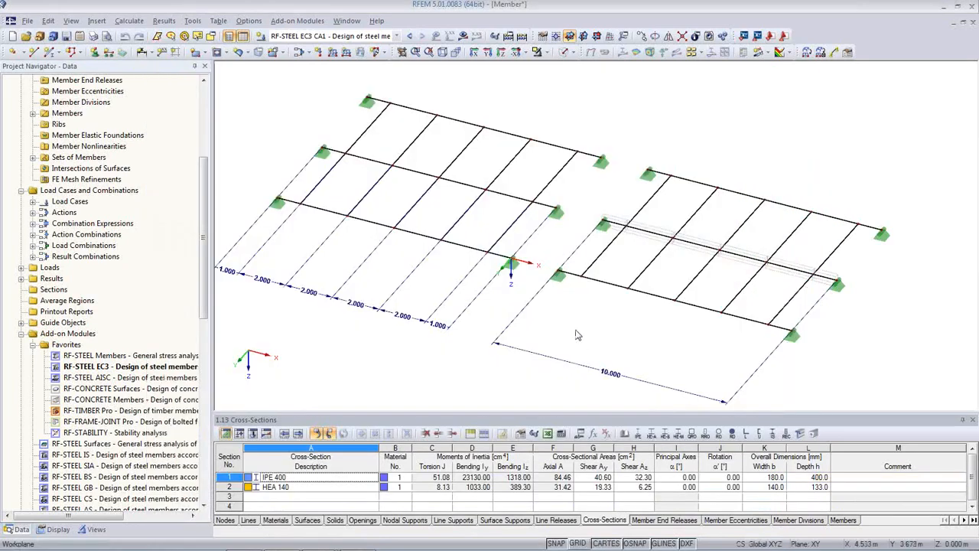
# Show the design ratios on the model, first for Stability Design only and finally for Cross-Section Design only.
pyautogui.click(463, 36)
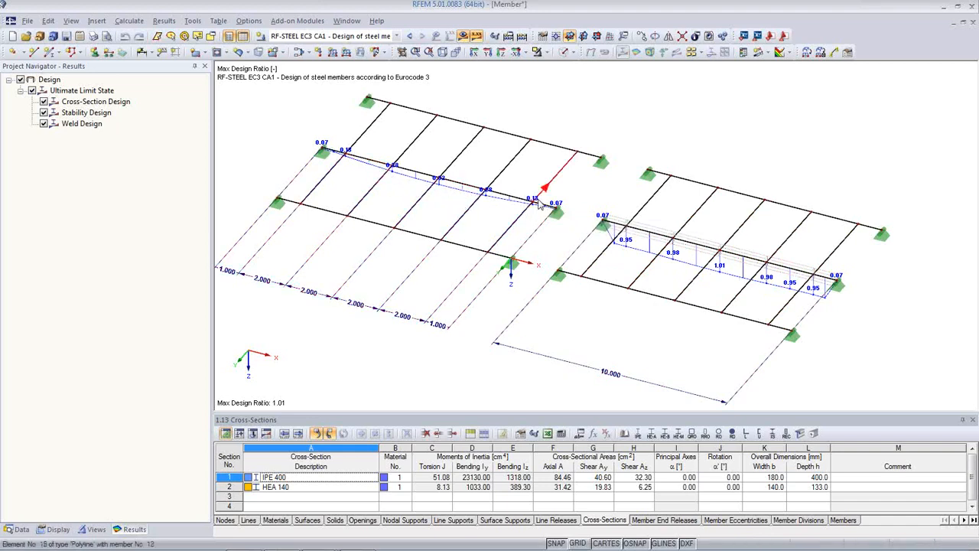
pyautogui.moveTo(541, 200)
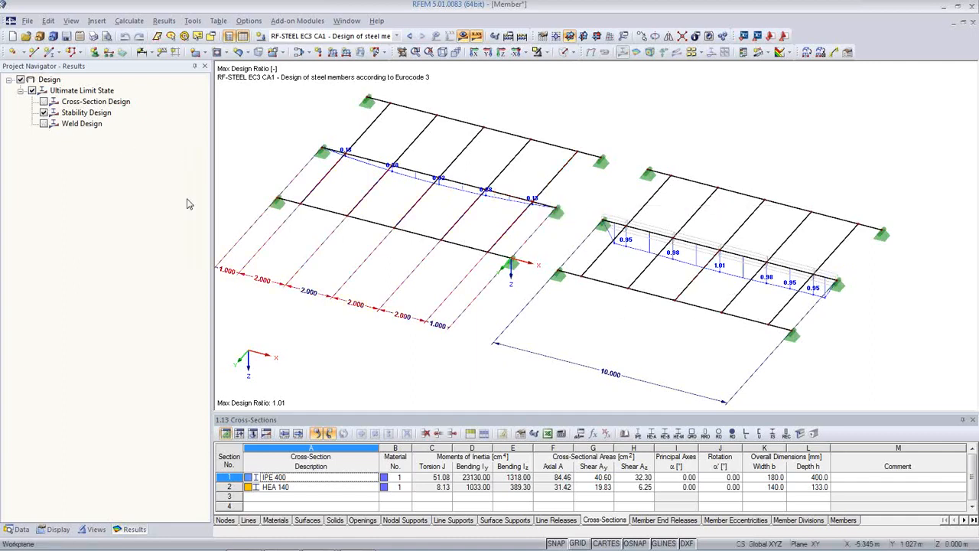
pyautogui.click(44, 102)
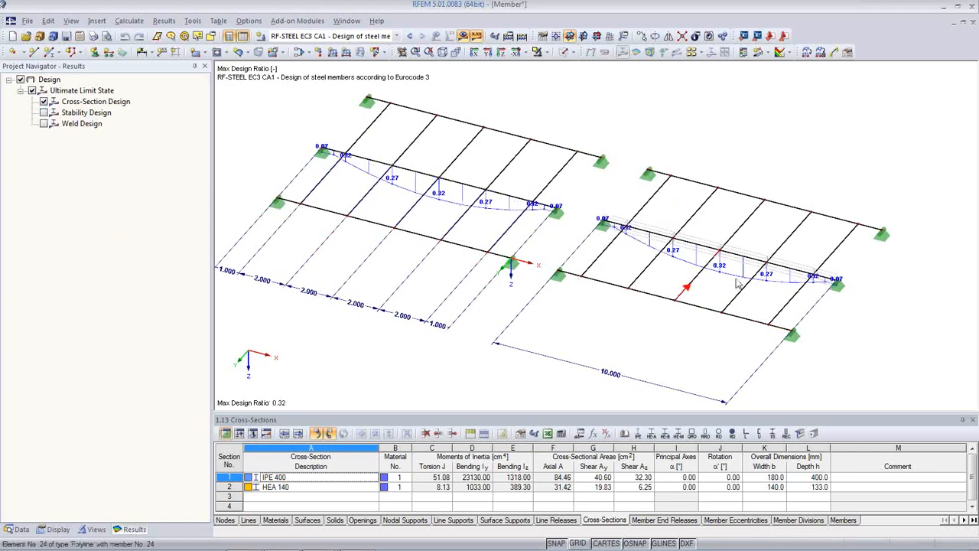
# Show only the Stability Design ratios on the model and reopen the RF-STEEL EC3 nodal supports of set of members no. 1.
pyautogui.click(43, 113)
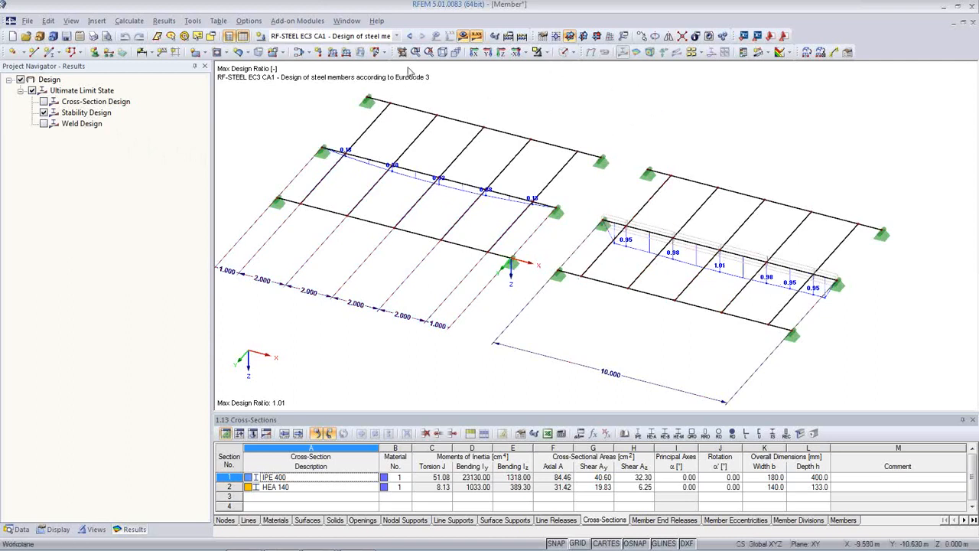
pyautogui.click(18, 527)
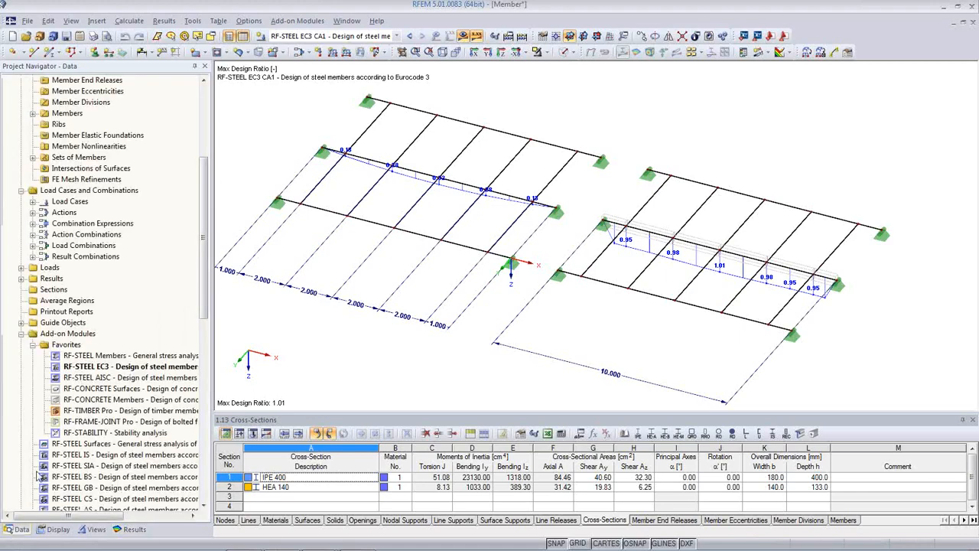
pyautogui.doubleClick(98, 372)
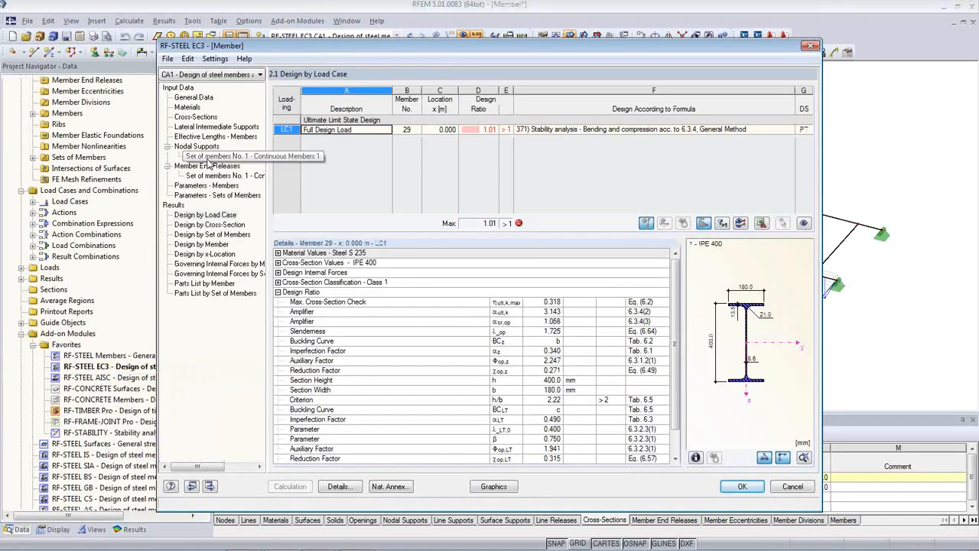
pyautogui.click(208, 157)
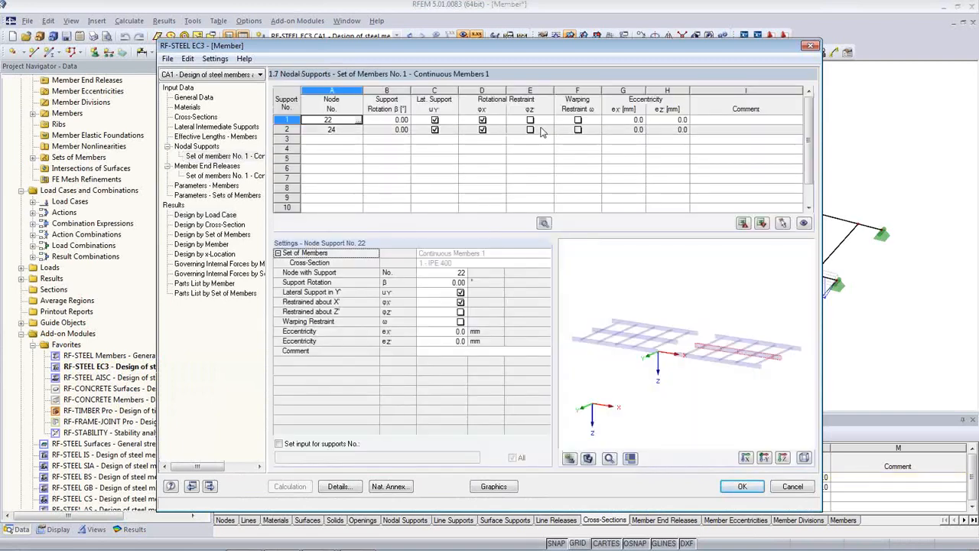
# Add nodal supports at nodes 38-42 to set of members no. 1, picking the nodes in the model, and recalculate the steel design.
pyautogui.click(357, 141)
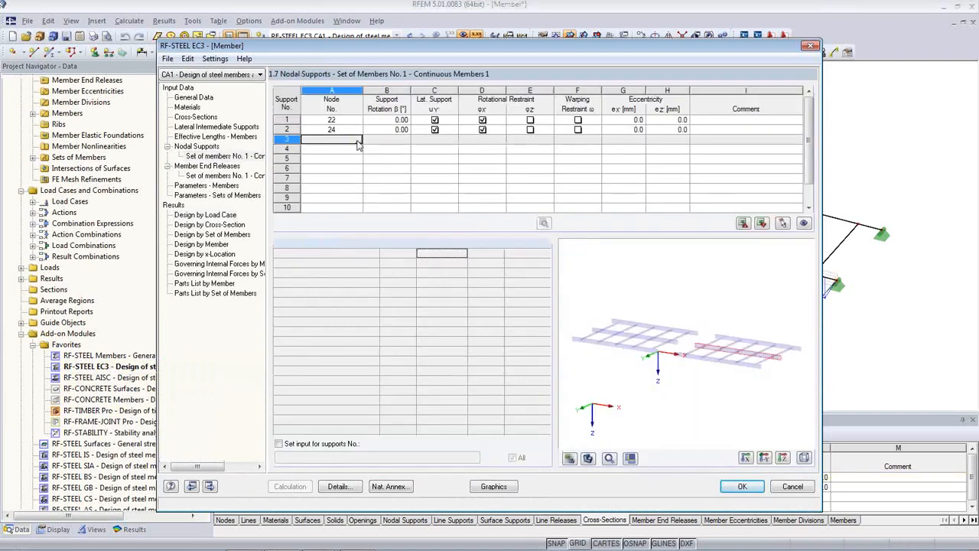
pyautogui.click(358, 140)
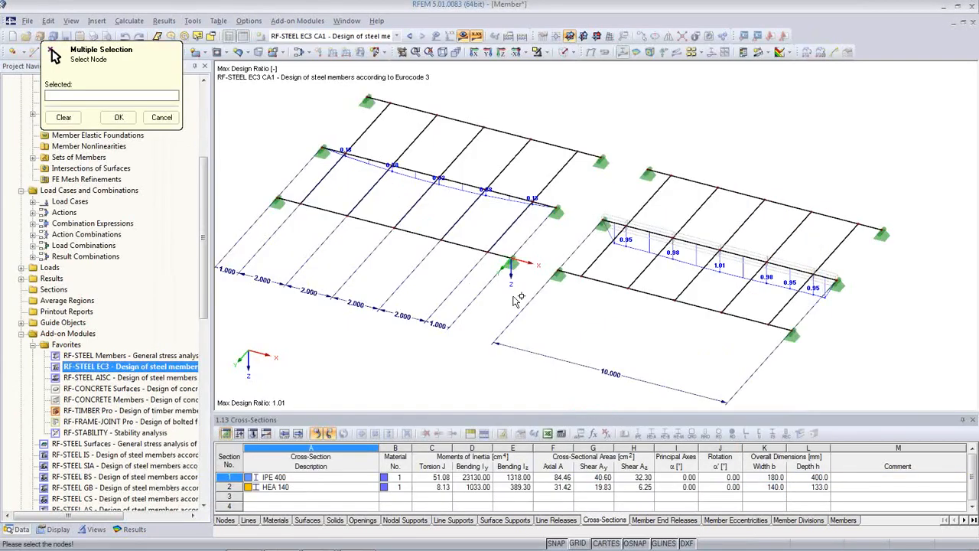
pyautogui.click(625, 225)
pyautogui.click(720, 254)
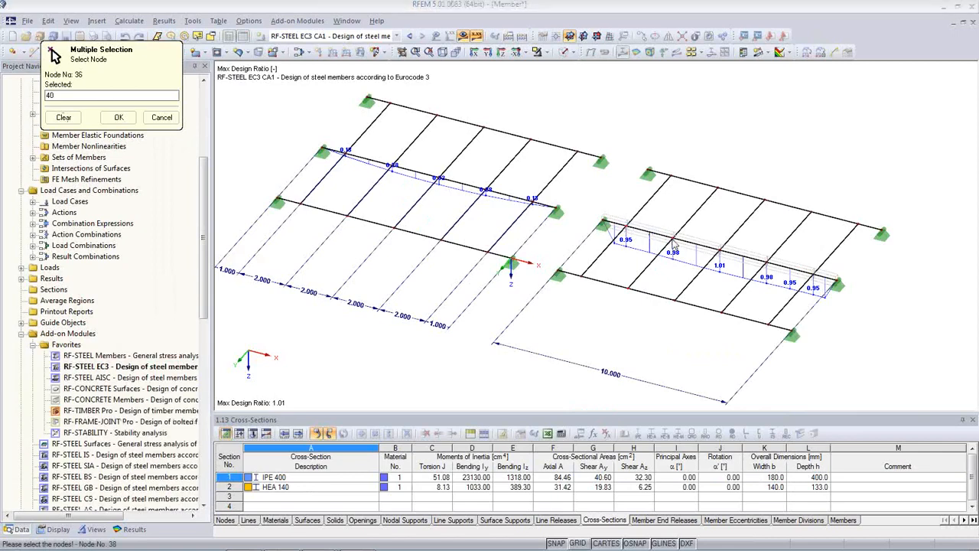
pyautogui.click(722, 255)
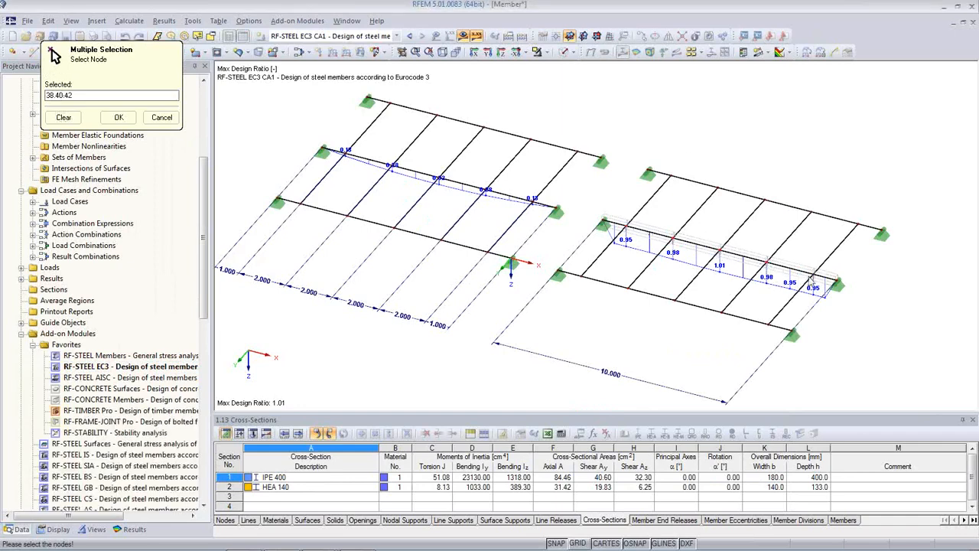
pyautogui.click(813, 274)
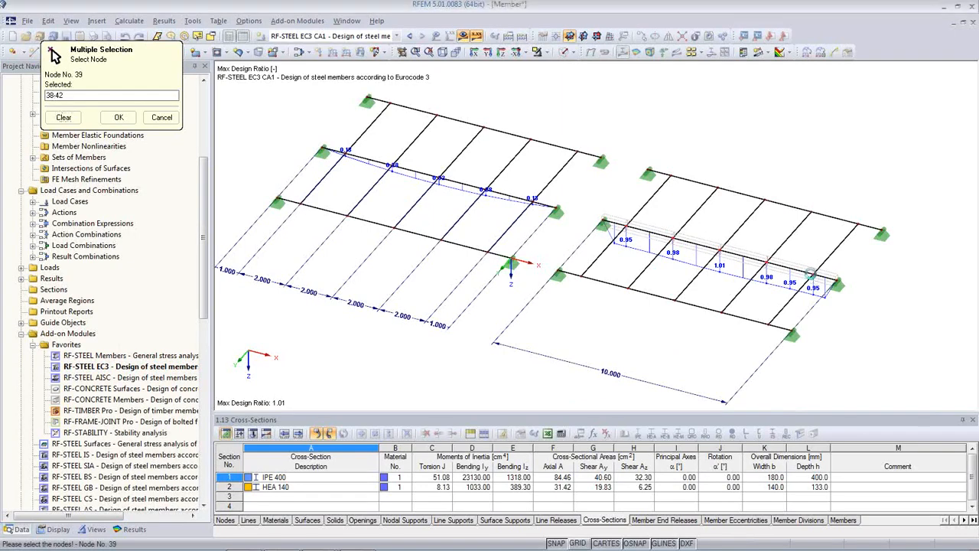
pyautogui.click(117, 119)
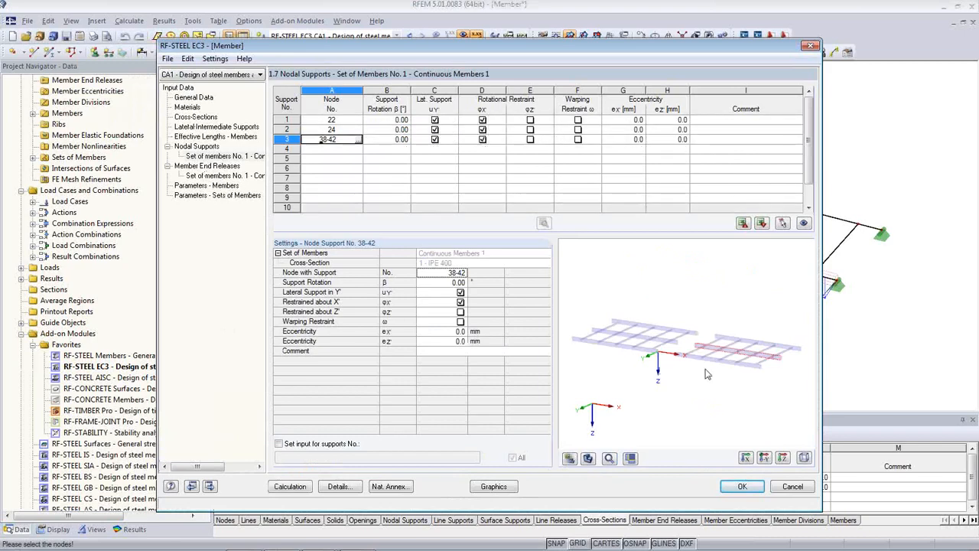
pyautogui.click(290, 487)
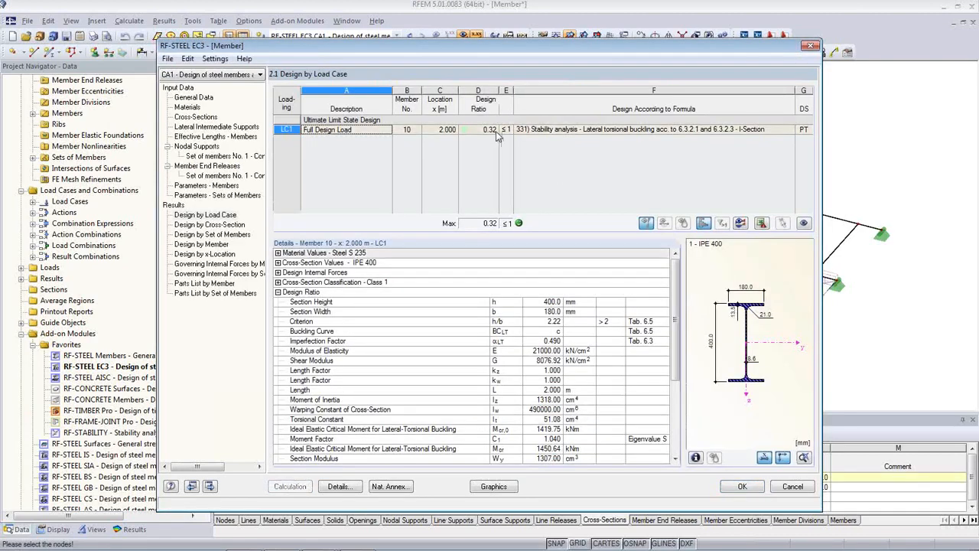
pyautogui.click(725, 488)
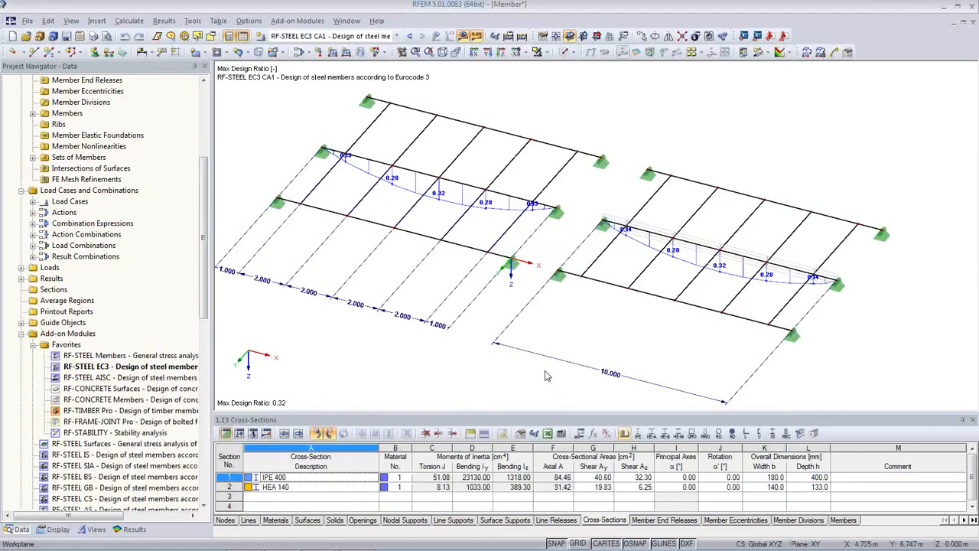
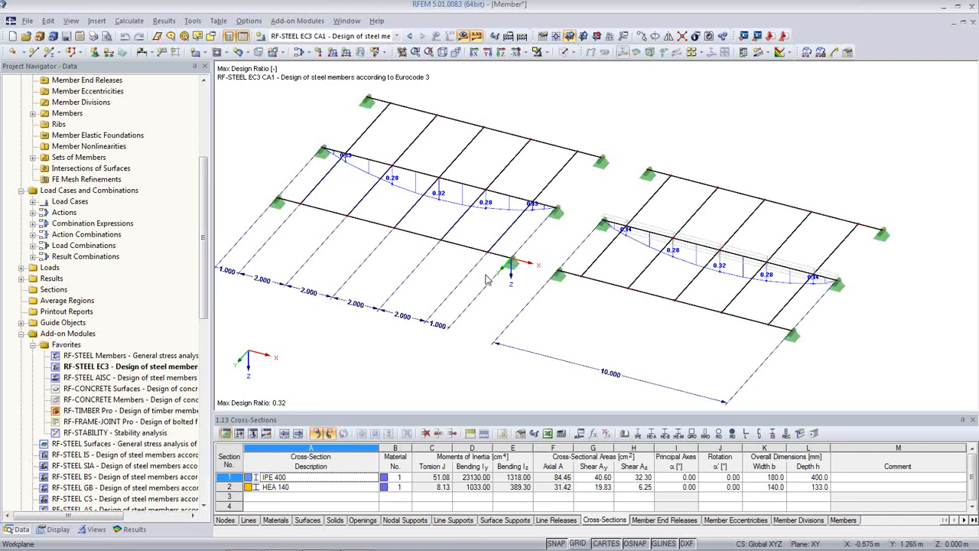
# Open the Block Manager and browse the 3D member blocks, including Space Frames, Space Trusses, Arches and Vaults.
pyautogui.click(53, 37)
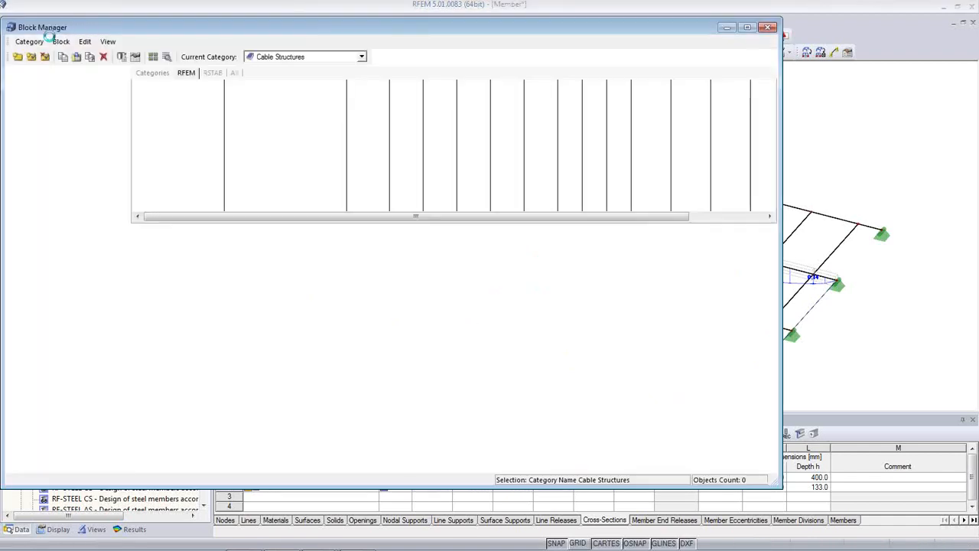
pyautogui.click(109, 41)
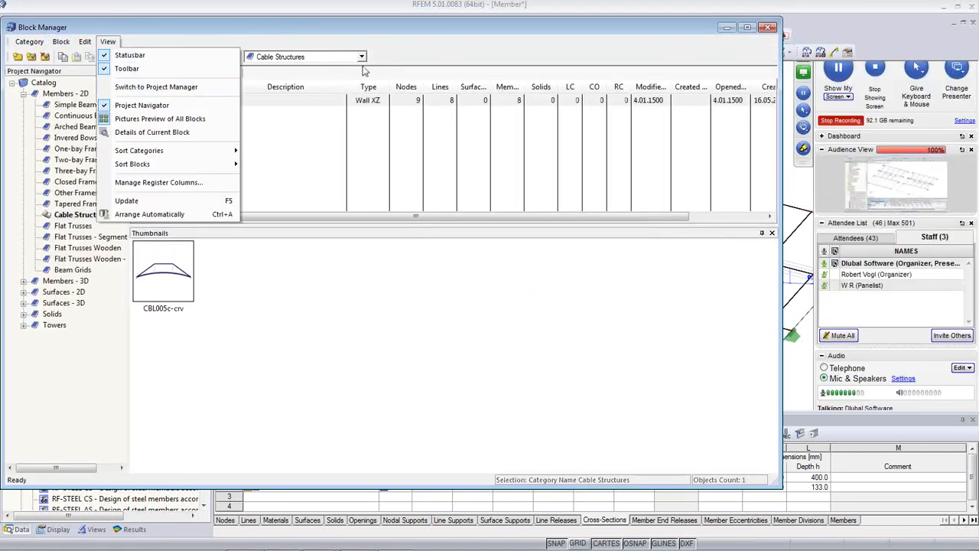
pyautogui.click(345, 28)
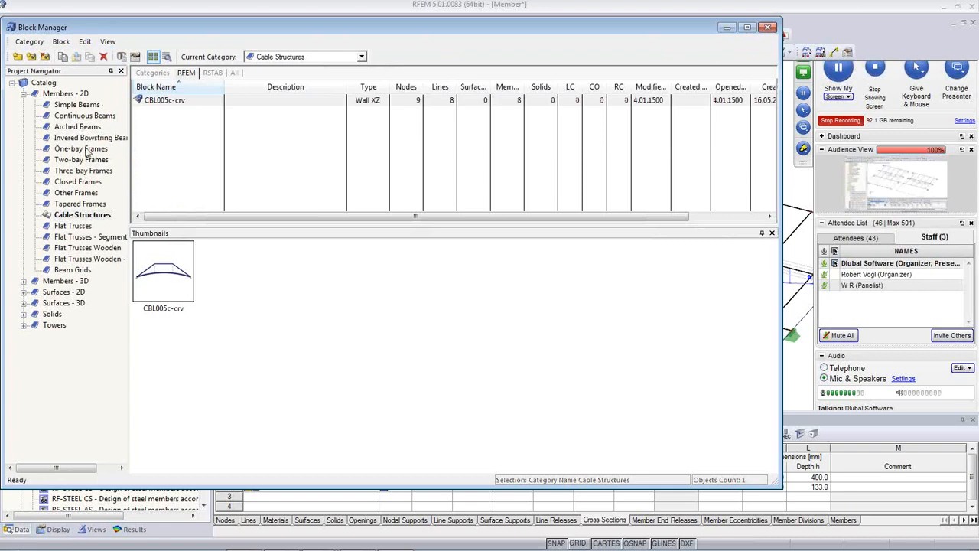
pyautogui.doubleClick(65, 282)
pyautogui.click(71, 294)
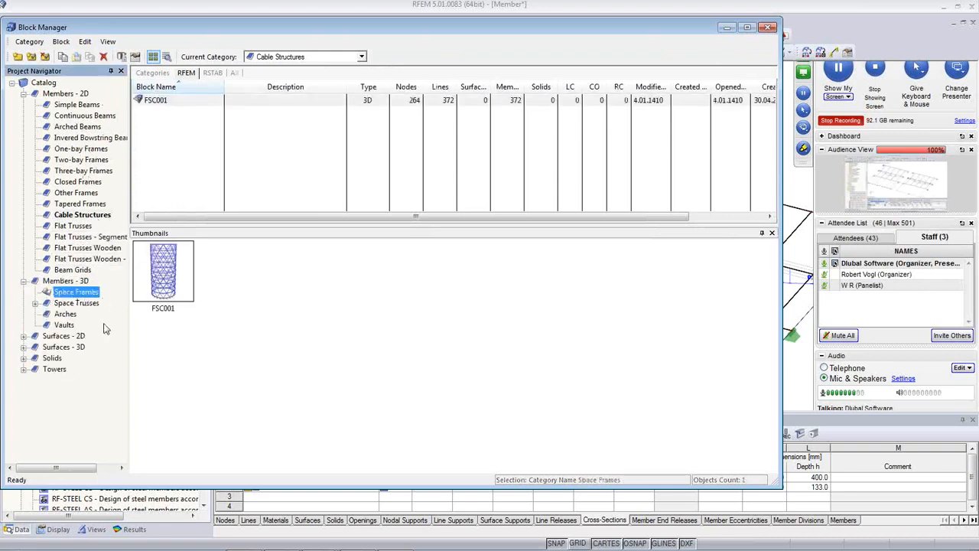
pyautogui.click(72, 306)
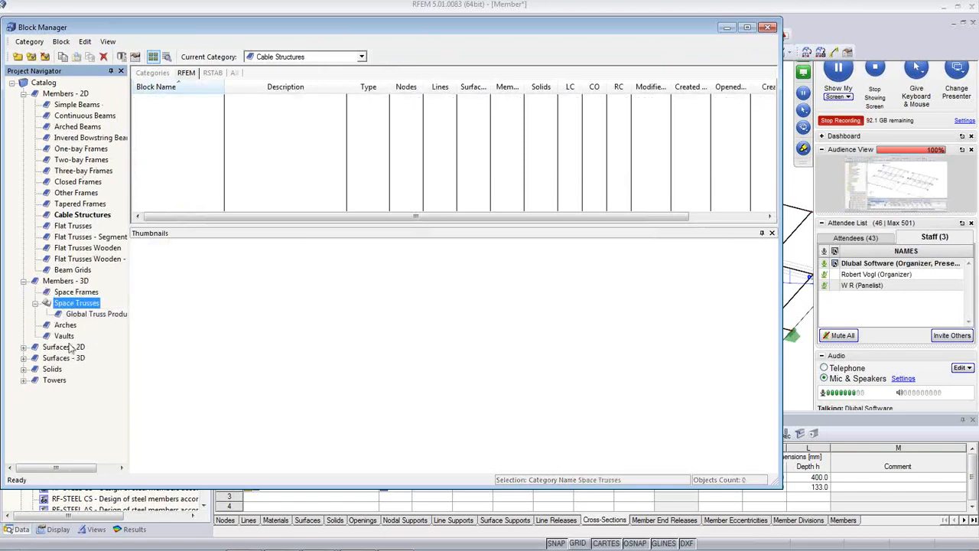
pyautogui.press('Down')
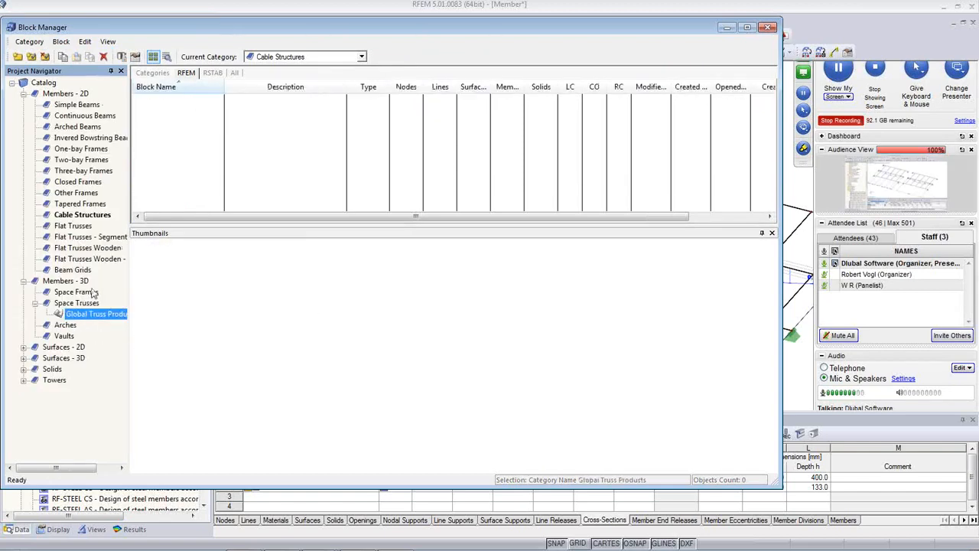
pyautogui.click(73, 326)
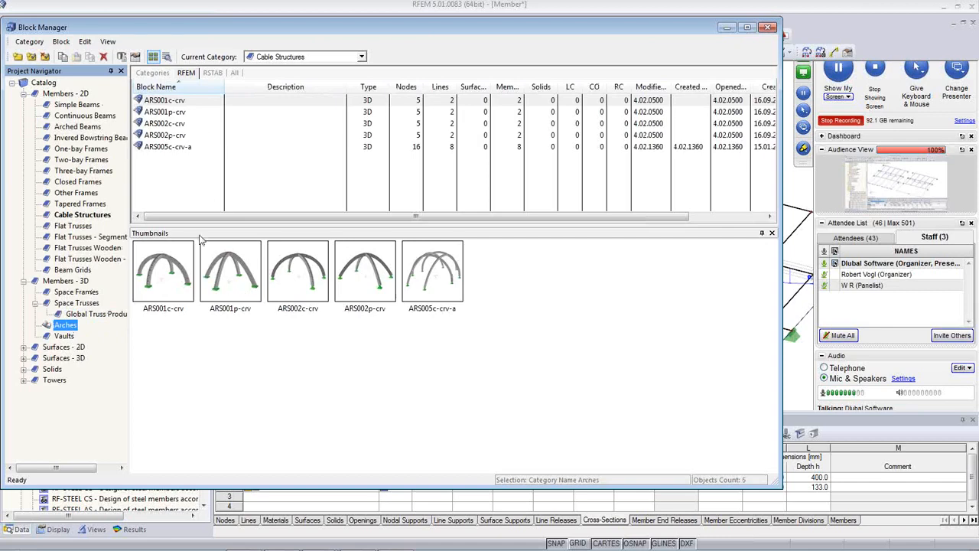
pyautogui.click(65, 336)
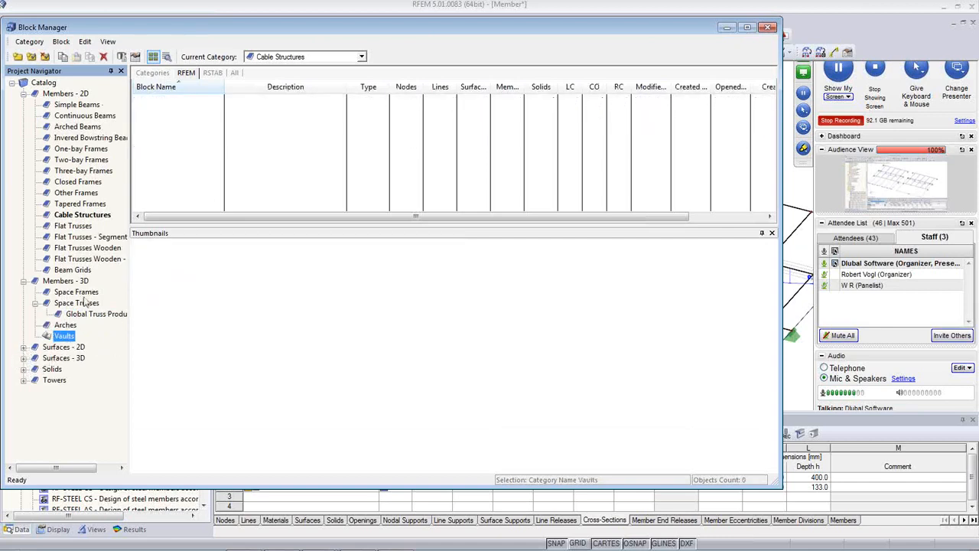
# Browse the 2D frame, arched beam and flat truss blocks and choose the flat truss FT416c-crv-a for insertion.
pyautogui.click(83, 150)
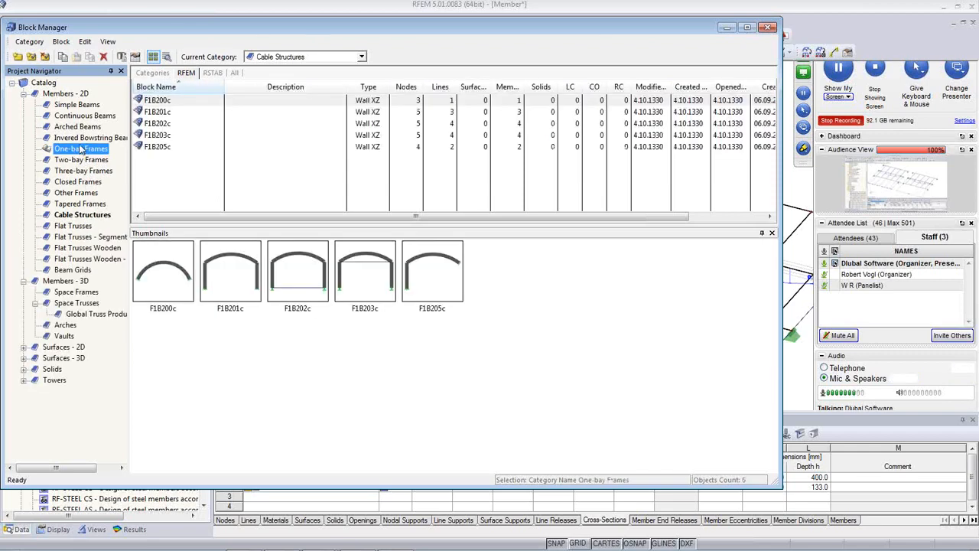
pyautogui.click(80, 128)
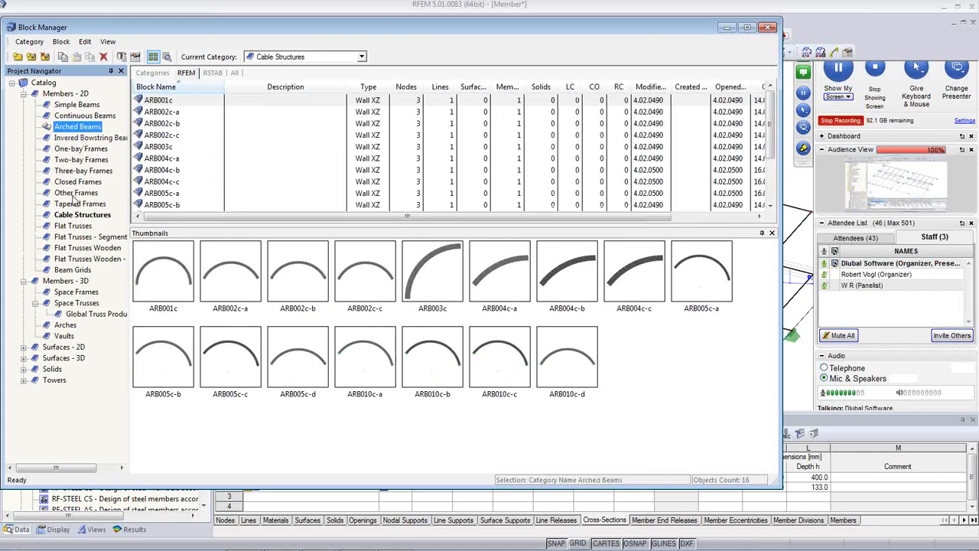
pyautogui.click(80, 170)
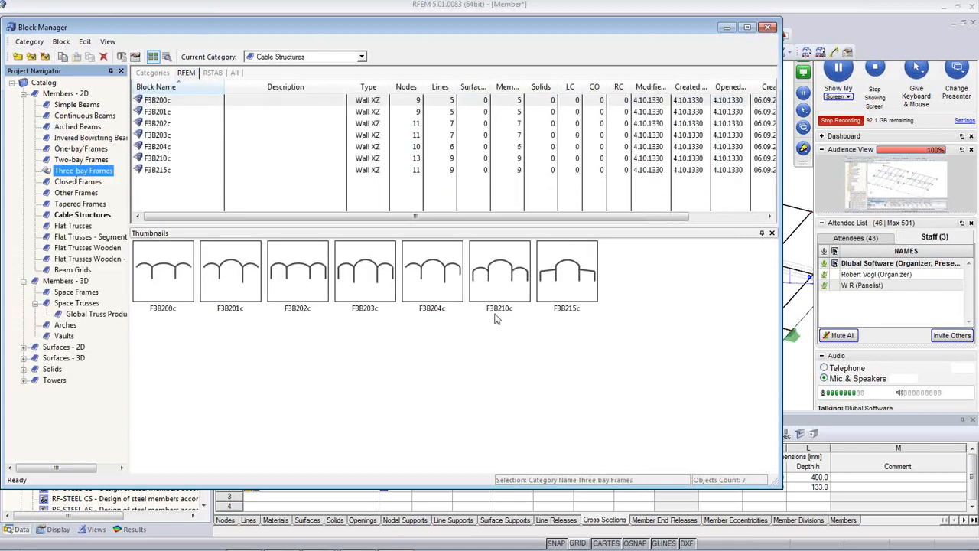
pyautogui.click(77, 226)
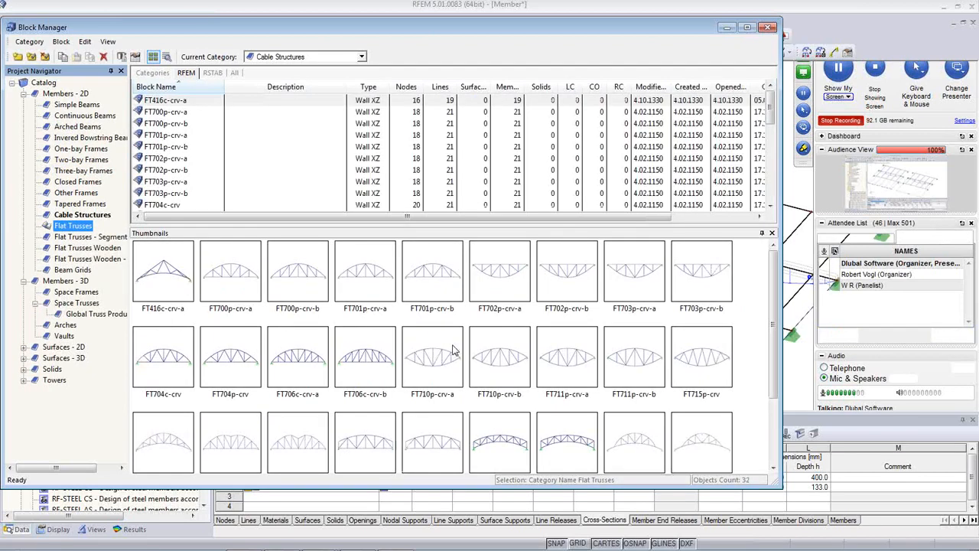
pyautogui.click(417, 362)
pyautogui.scroll(-1, 421, 367)
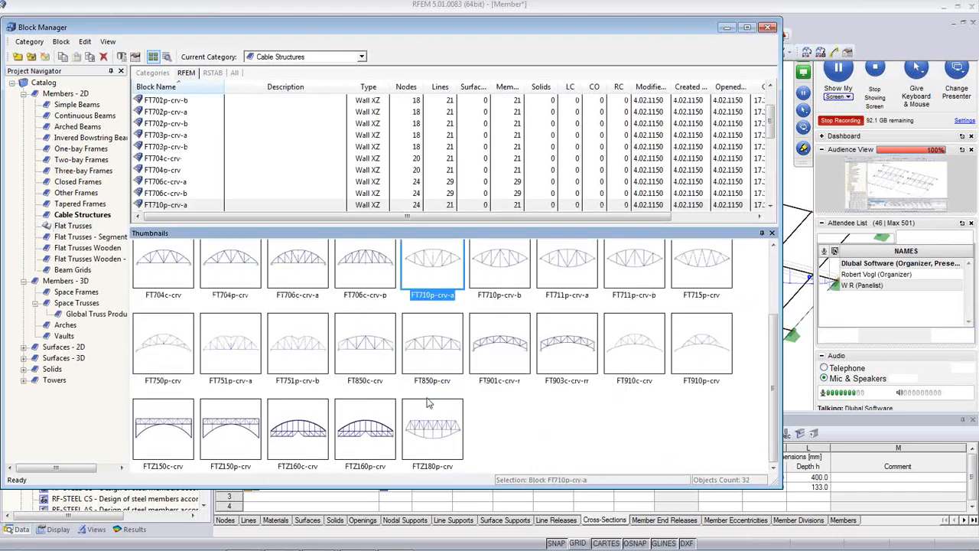
pyautogui.scroll(1, 298, 358)
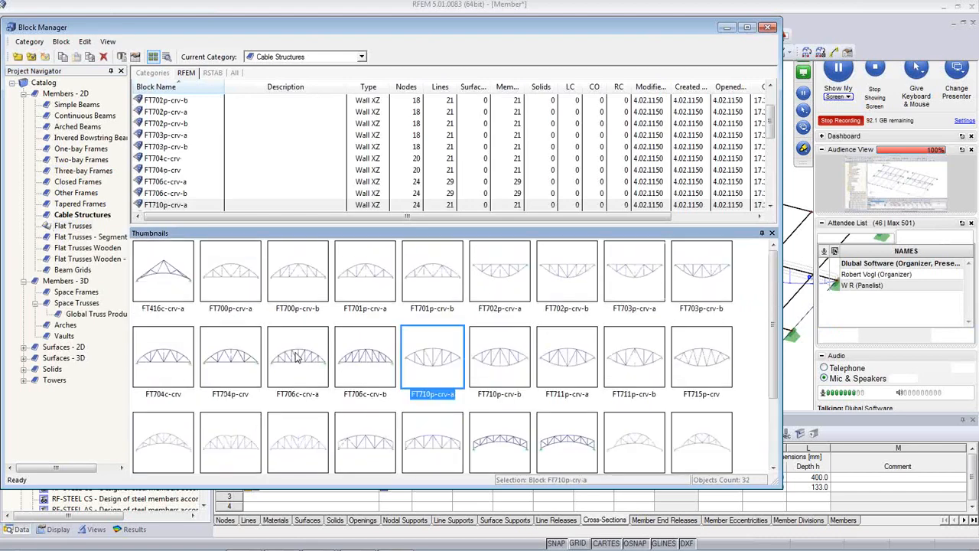
pyautogui.click(168, 289)
pyautogui.doubleClick(168, 289)
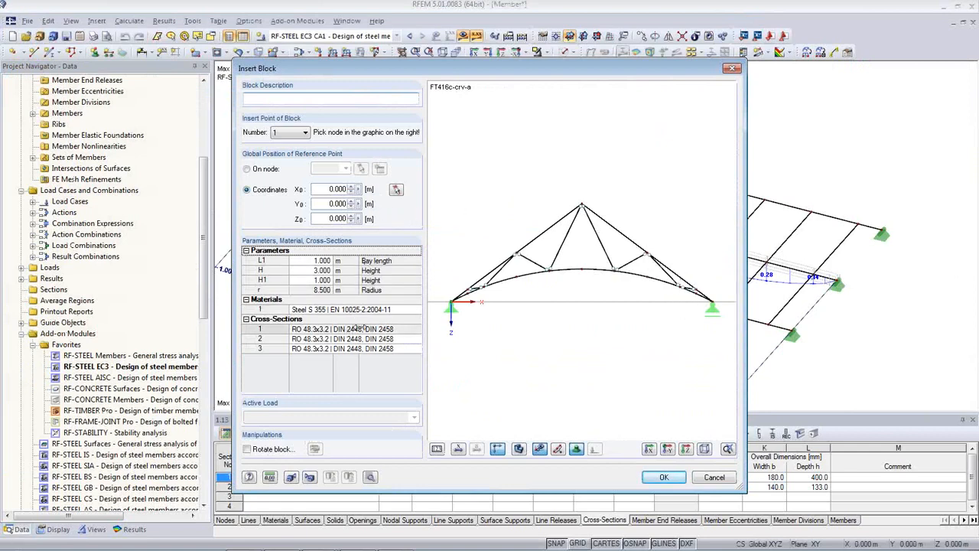
# Set the truss block's overall height H to 3.8 m.
pyautogui.click(311, 271)
pyautogui.click(320, 268)
pyautogui.click(320, 268)
pyautogui.click(320, 269)
pyautogui.click(321, 269)
pyautogui.click(321, 269)
pyautogui.click(320, 269)
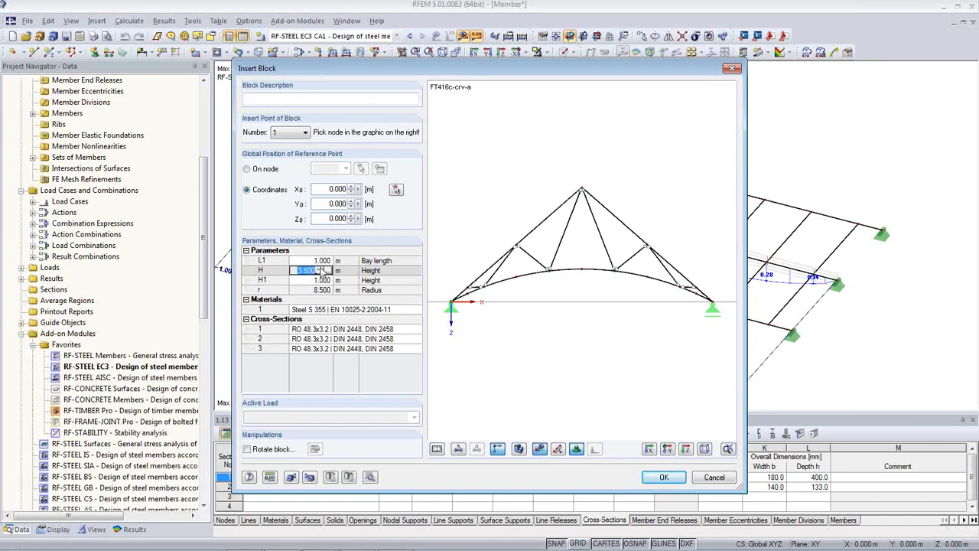
pyautogui.click(321, 268)
pyautogui.click(320, 268)
# Set the truss block's bay length L1 to 1.3 m and widen the dialog to fit the whole truss preview.
pyautogui.click(325, 261)
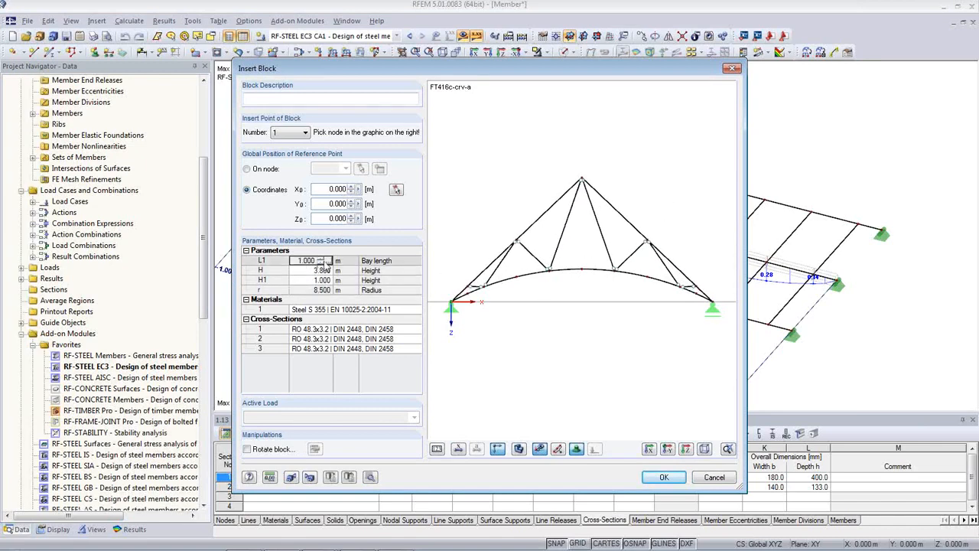
pyautogui.click(325, 260)
pyautogui.click(325, 259)
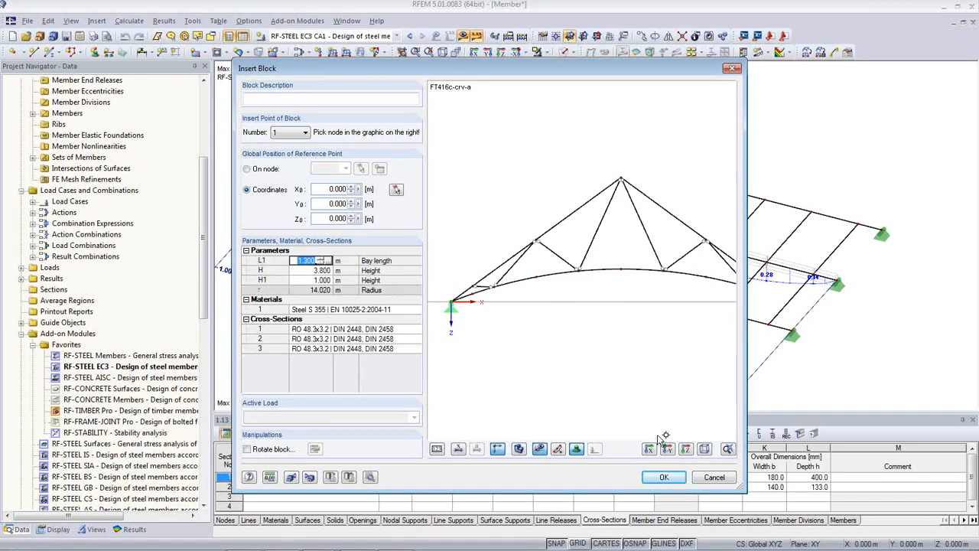
pyautogui.moveTo(748, 399); pyautogui.dragTo(818, 396)
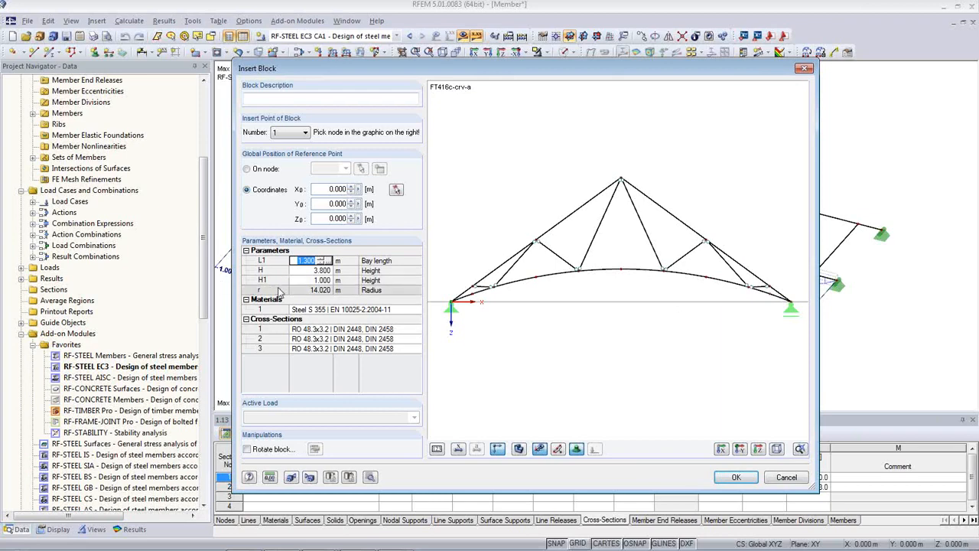
# Vary the truss block's bottom chord height H1 up to 1.4 m and finally set it to 0.9 m.
pyautogui.click(304, 280)
pyautogui.click(319, 278)
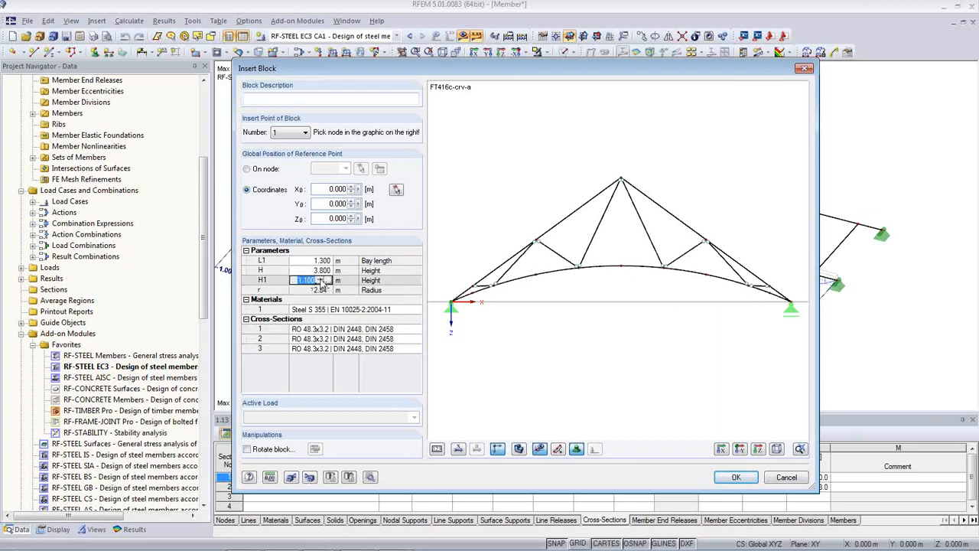
pyautogui.click(320, 278)
pyautogui.click(320, 278)
pyautogui.click(320, 277)
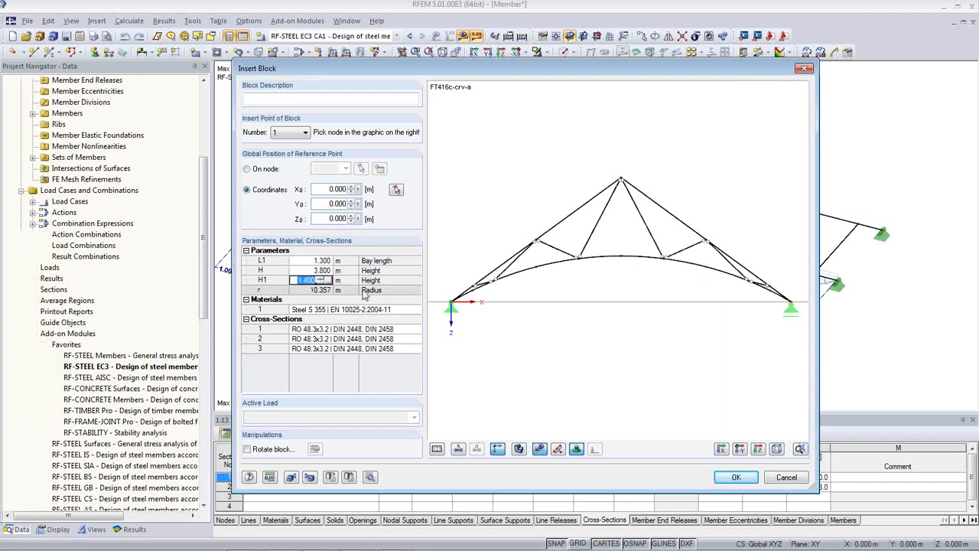
pyautogui.click(320, 283)
pyautogui.click(320, 283)
pyautogui.click(319, 283)
pyautogui.click(319, 283)
pyautogui.click(320, 283)
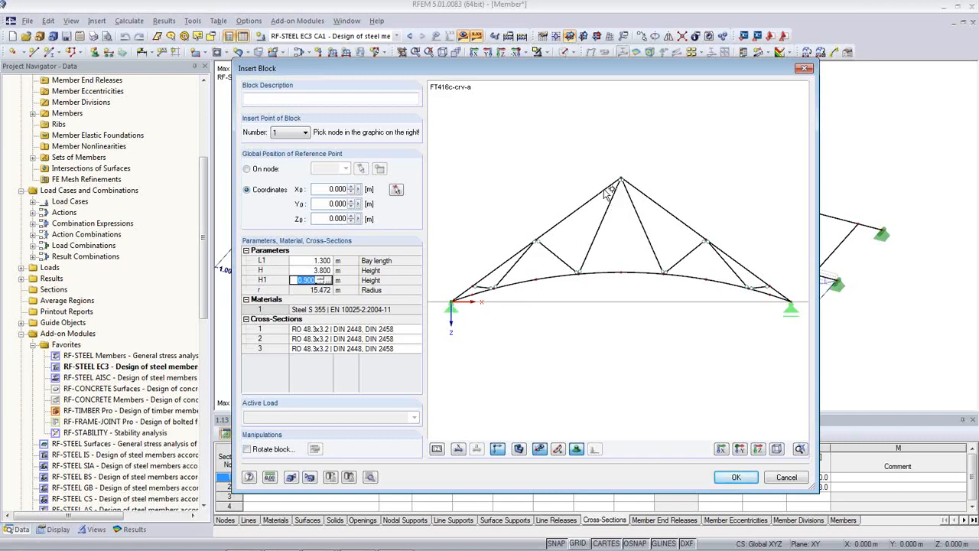
# Close the truss block dialog without inserting the block, and view the current model's general data without changing it.
pyautogui.moveTo(449, 70); pyautogui.dragTo(304, 59)
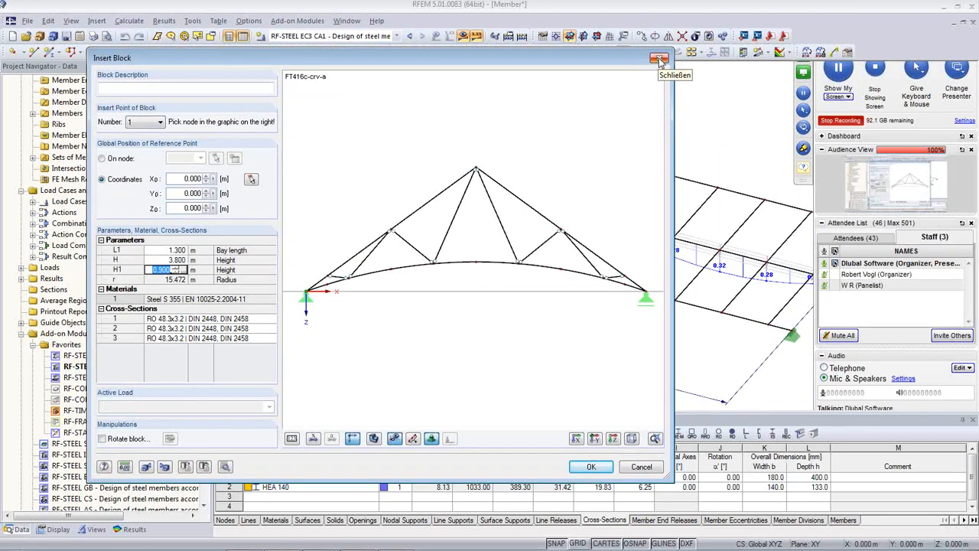
pyautogui.click(660, 59)
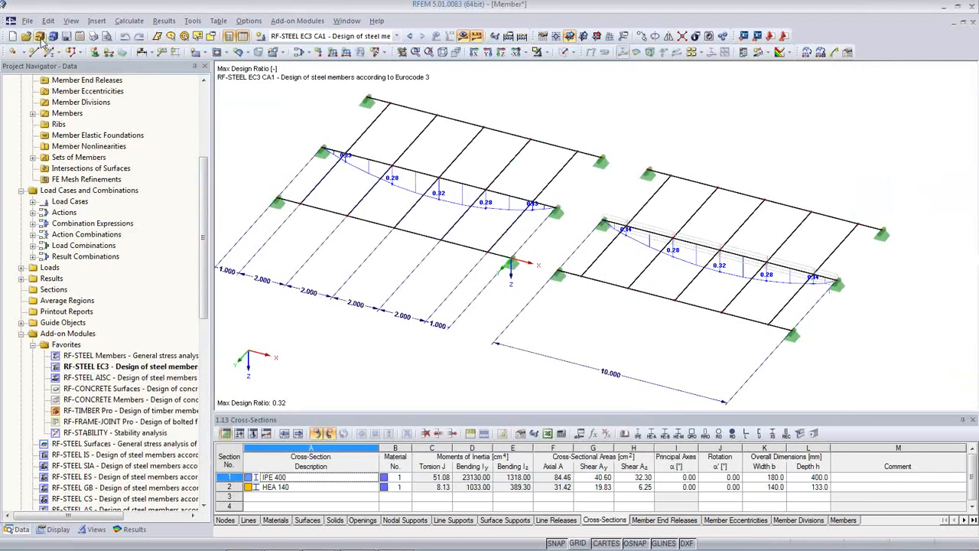
pyautogui.click(848, 52)
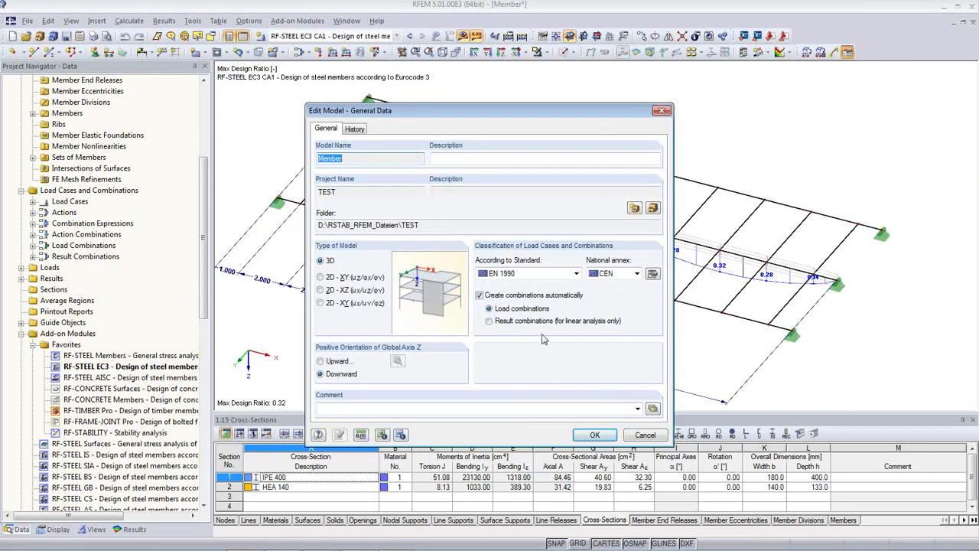
pyautogui.click(645, 435)
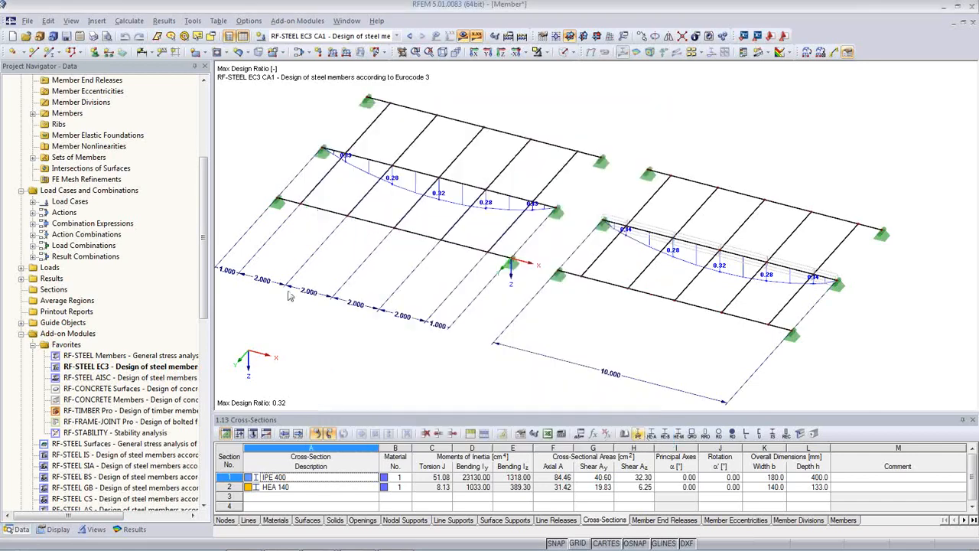
# View the template option in the new model's general data, cancel it, and look through the file commands.
pyautogui.click(13, 36)
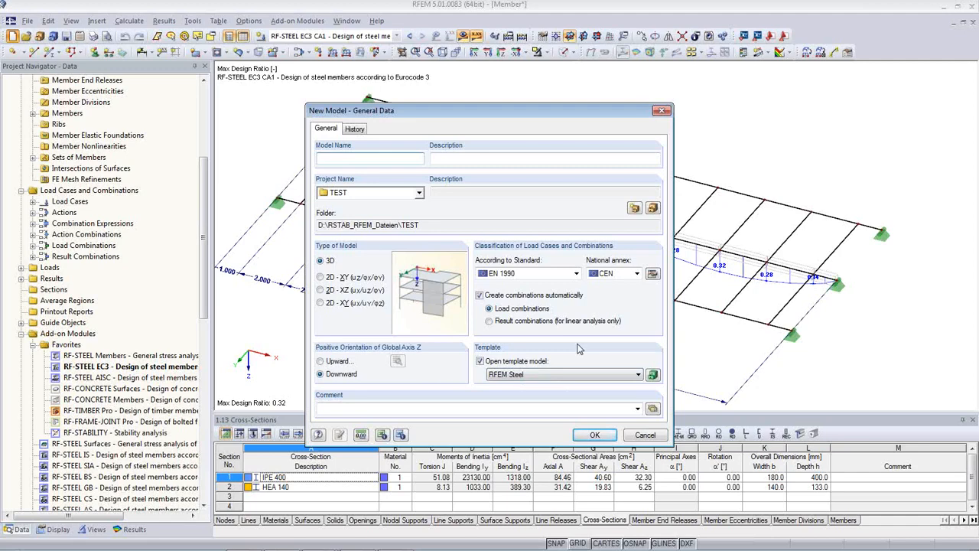
pyautogui.click(647, 436)
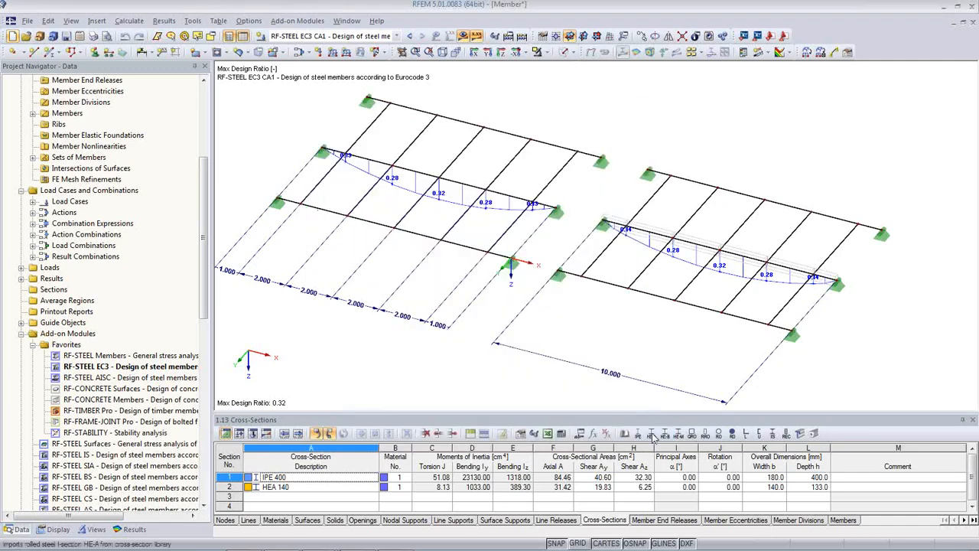
pyautogui.click(27, 21)
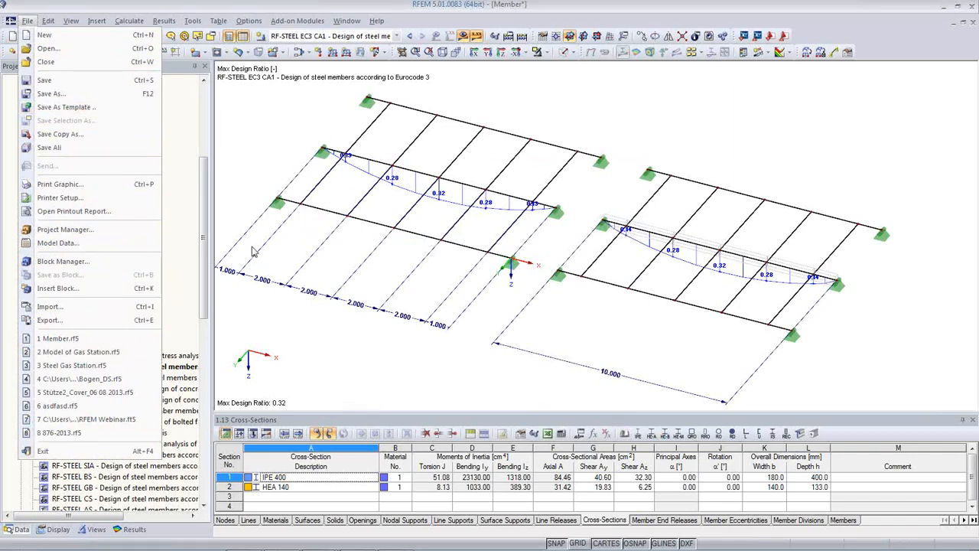
pyautogui.click(336, 329)
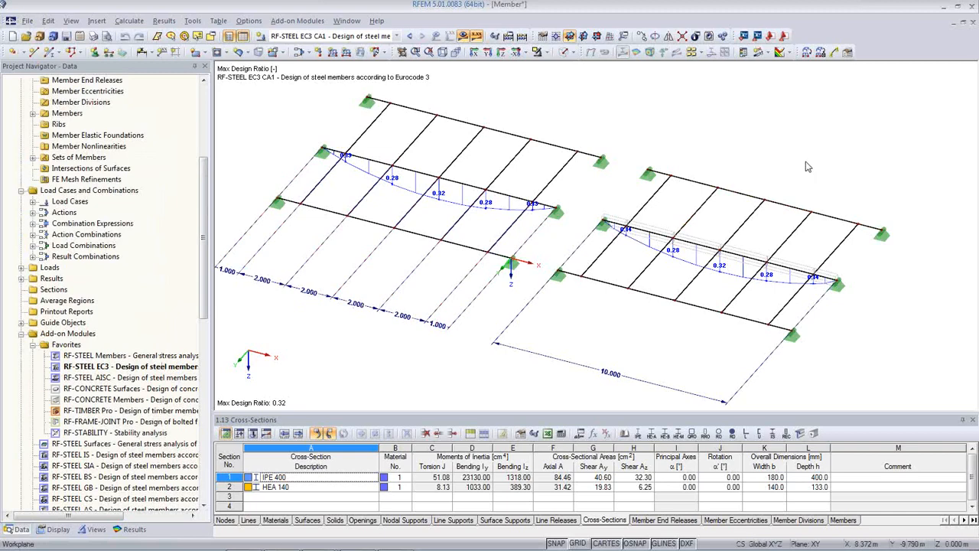
pyautogui.click(804, 42)
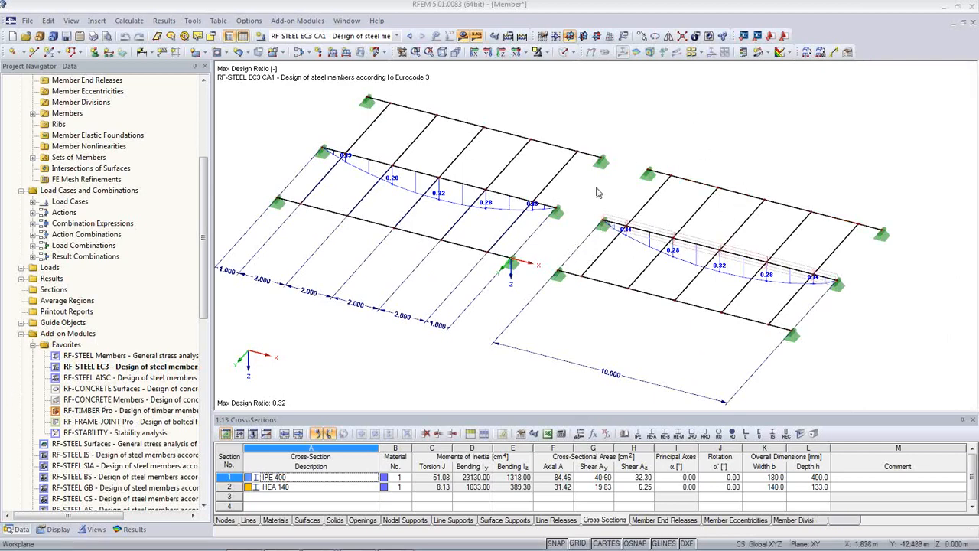
# Review the ultimate limit state and stability detail settings of the RF-STEEL EC3 design case and leave the module.
pyautogui.doubleClick(110, 369)
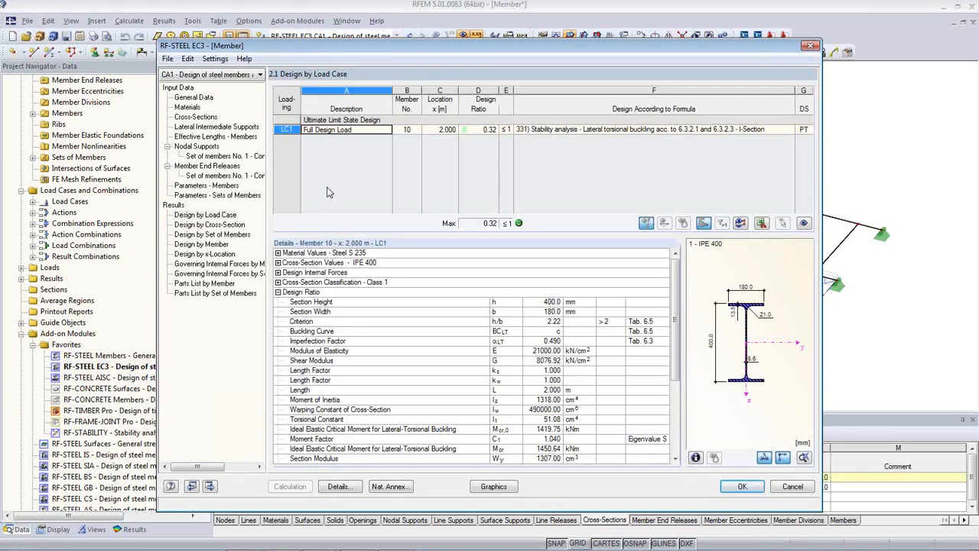
pyautogui.click(338, 487)
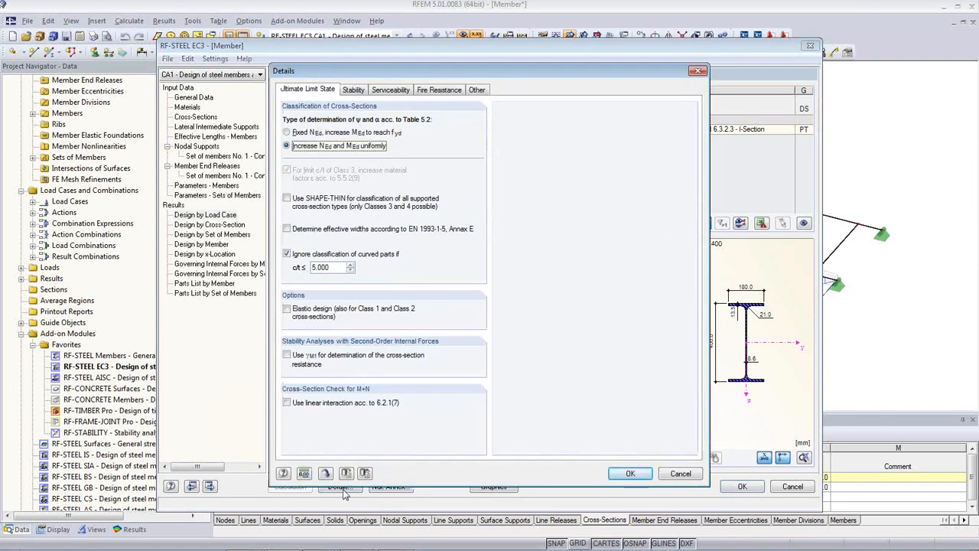
pyautogui.click(353, 90)
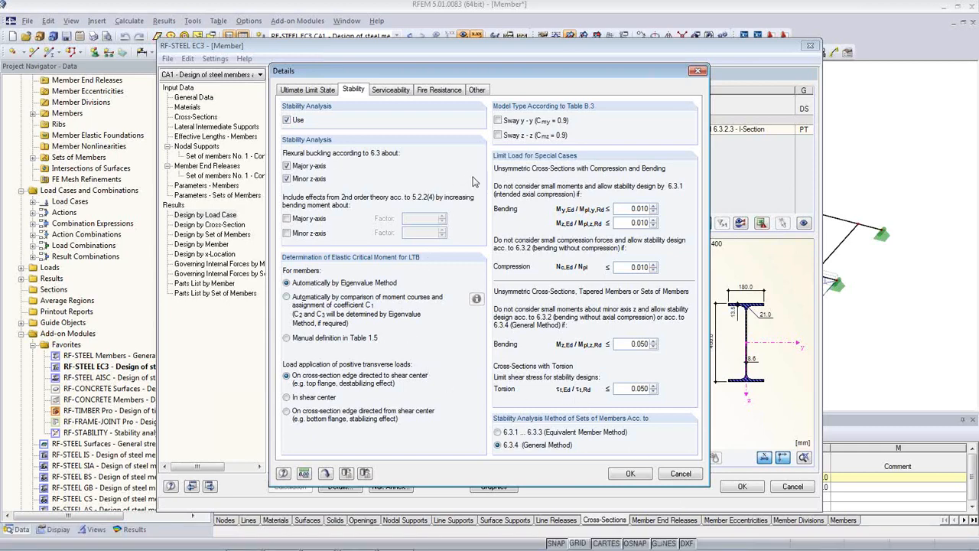
pyautogui.click(328, 96)
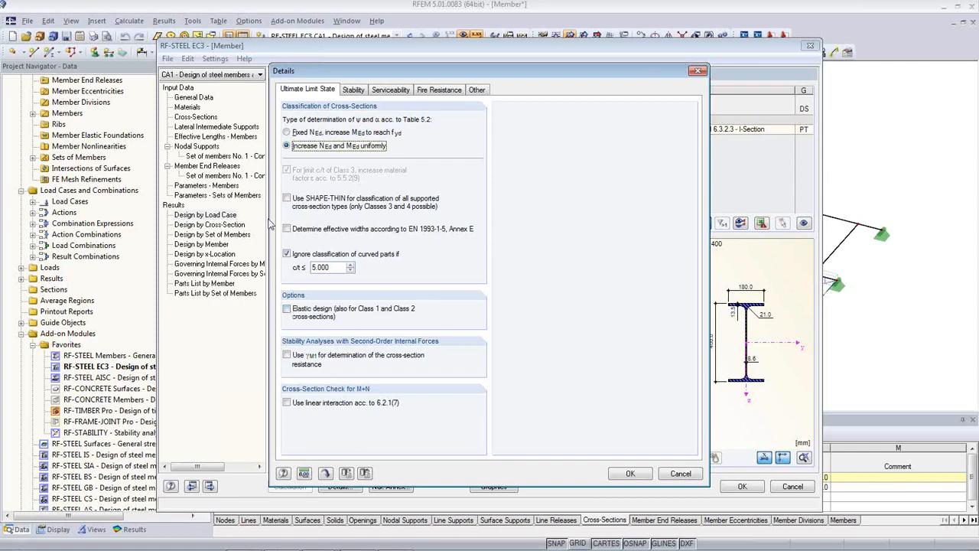
pyautogui.click(351, 93)
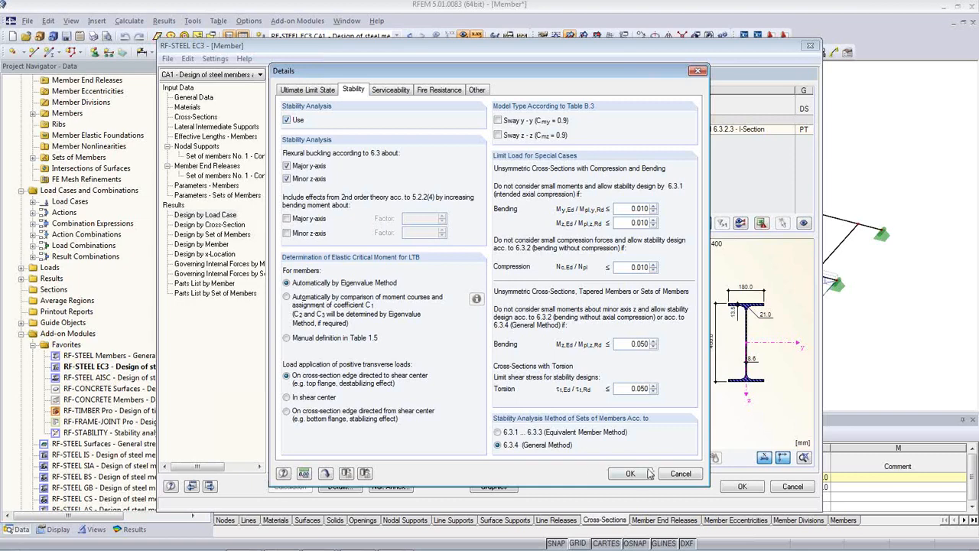
pyautogui.click(670, 473)
pyautogui.click(742, 486)
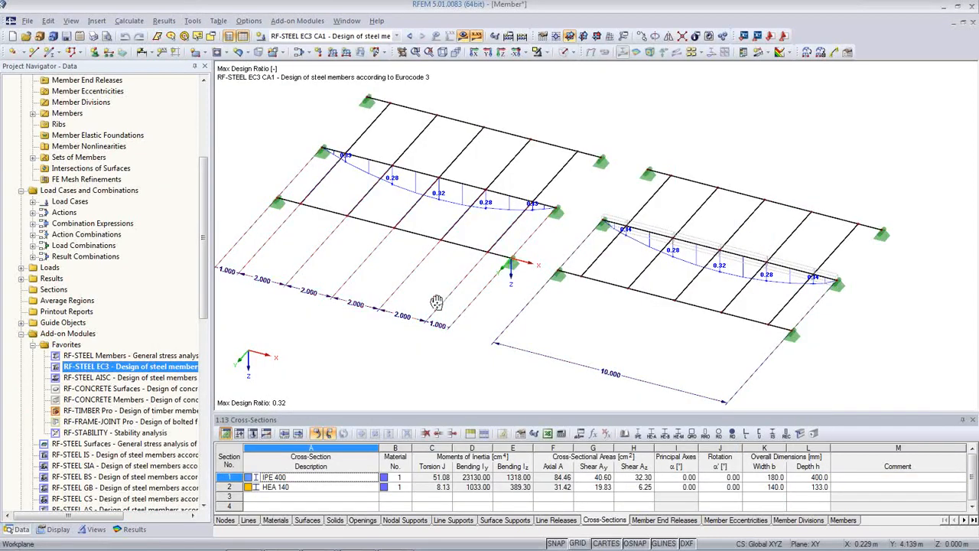
# Switch to the presentation, advance to the More Information slide and open the Dlubal website in the browser.
pyautogui.scroll(-2, 341, 258)
pyautogui.click(462, 351)
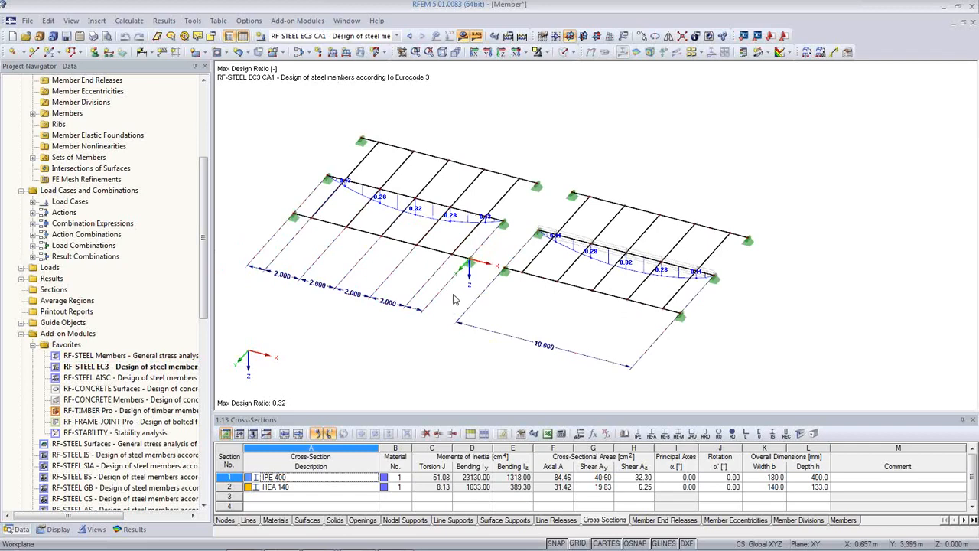
pyautogui.hotkey('alt', 'Tab')
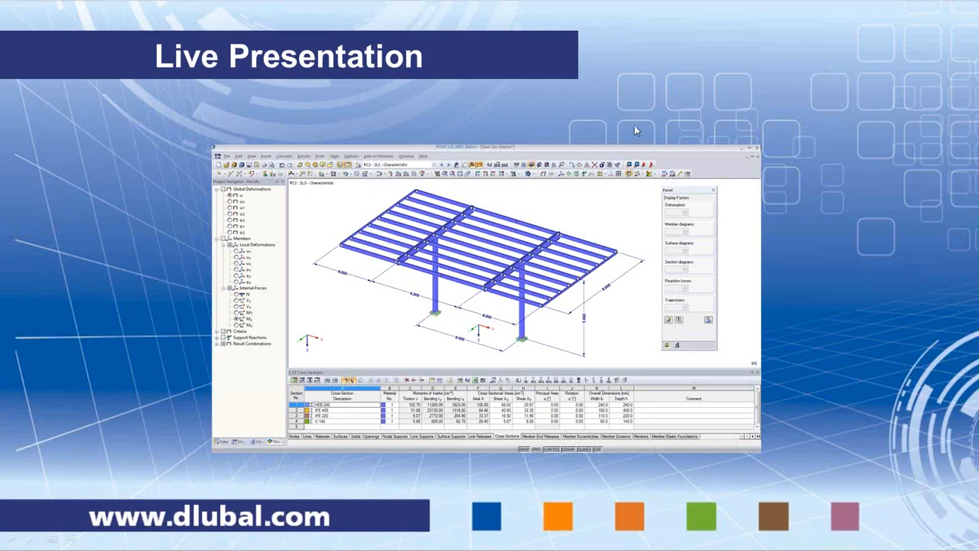
pyautogui.click(129, 332)
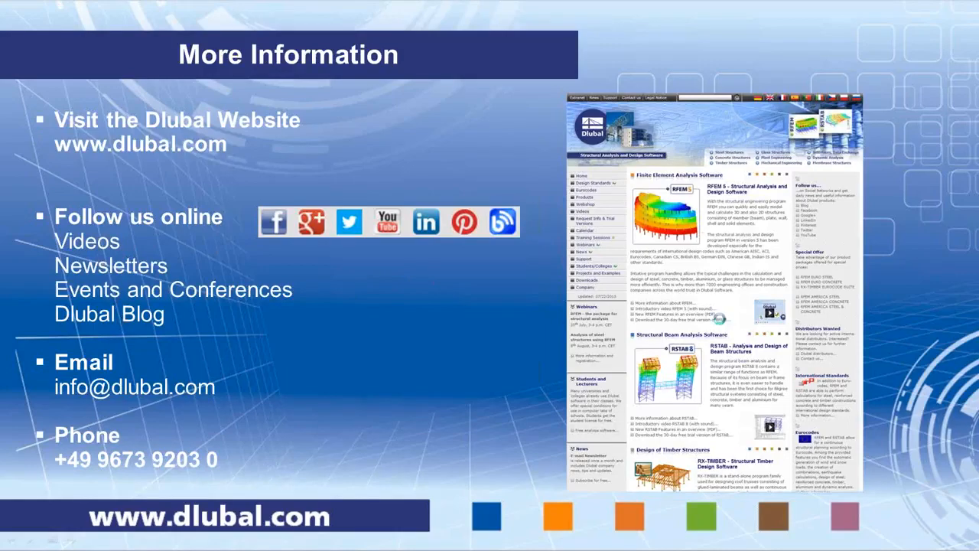
pyautogui.click(726, 324)
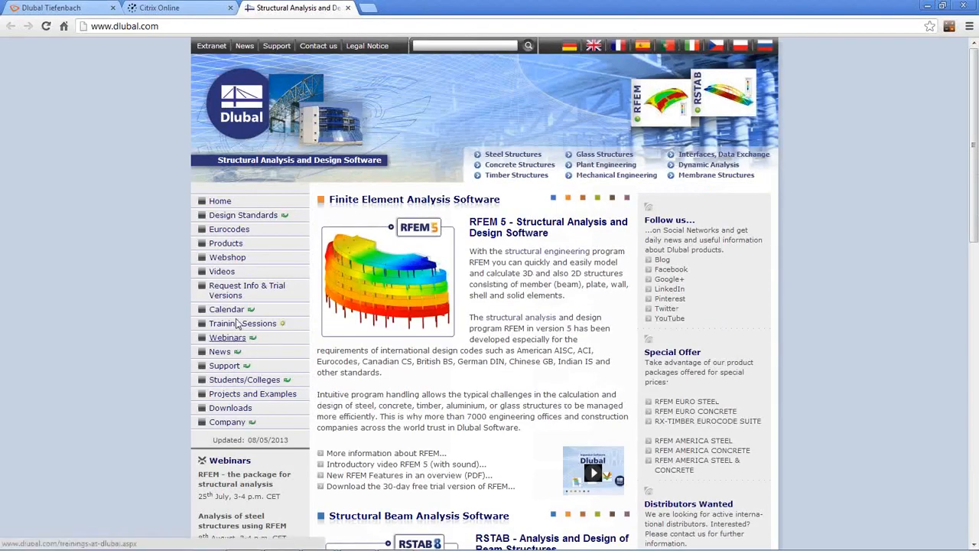
# Open the trial version downloads and the First steps page for beginners, and examine its tutorials, videos and manuals.
pyautogui.click(234, 408)
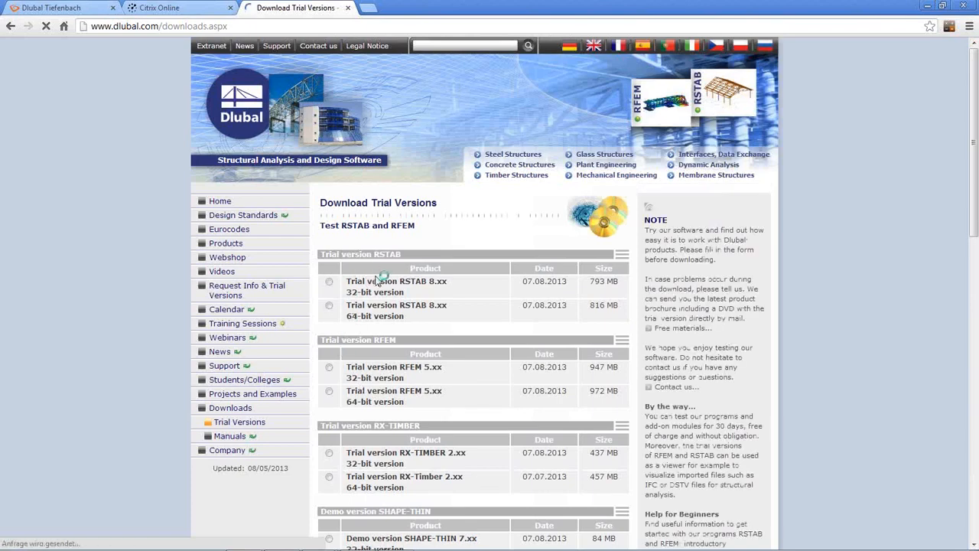
pyautogui.scroll(-1, 374, 275)
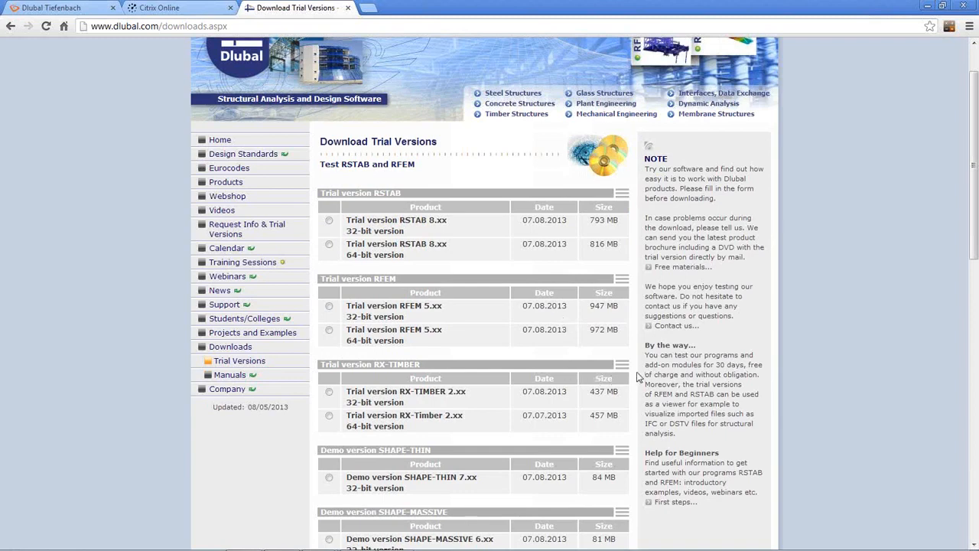
pyautogui.scroll(-1, 611, 376)
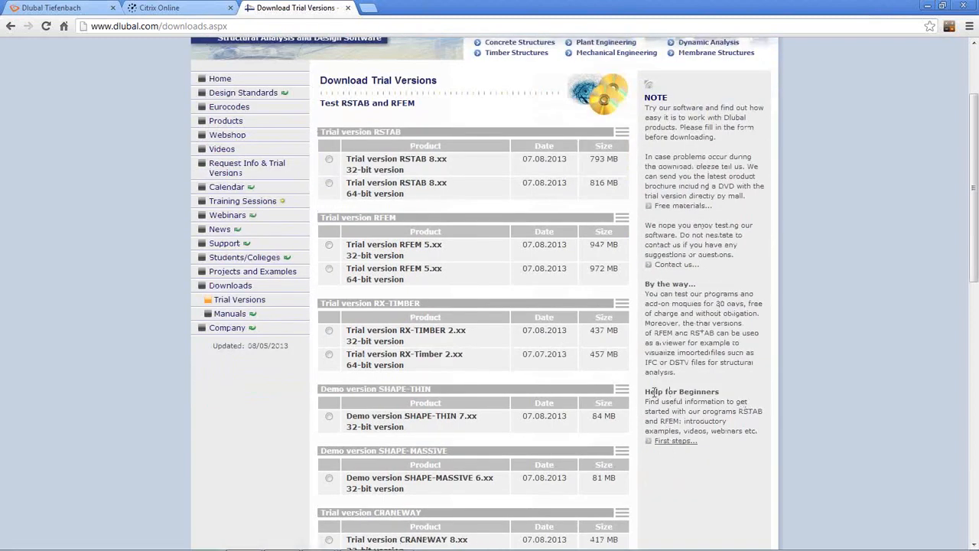
pyautogui.click(673, 441)
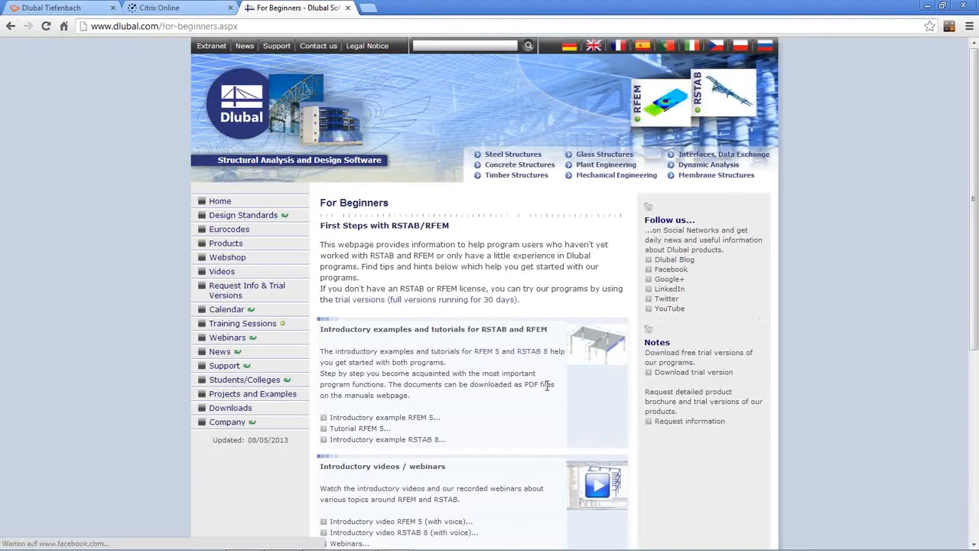
pyautogui.scroll(-1, 445, 268)
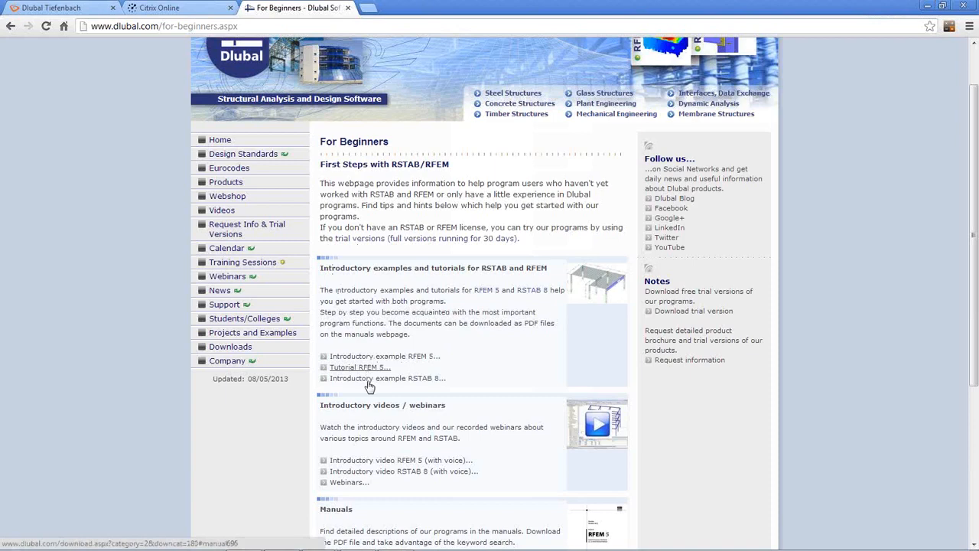
pyautogui.scroll(-3, 492, 304)
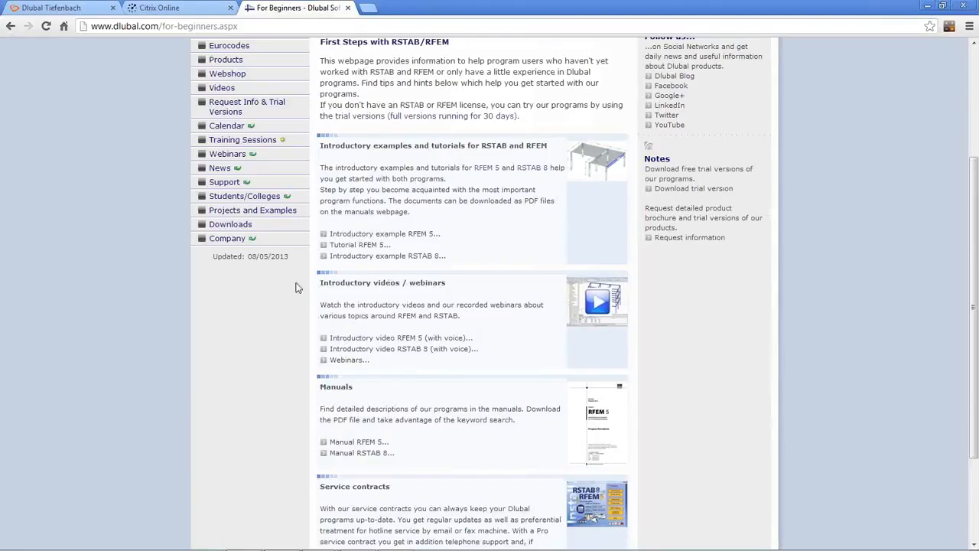
# Open the Webinars page and look through the upcoming and previous webinars.
pyautogui.click(228, 154)
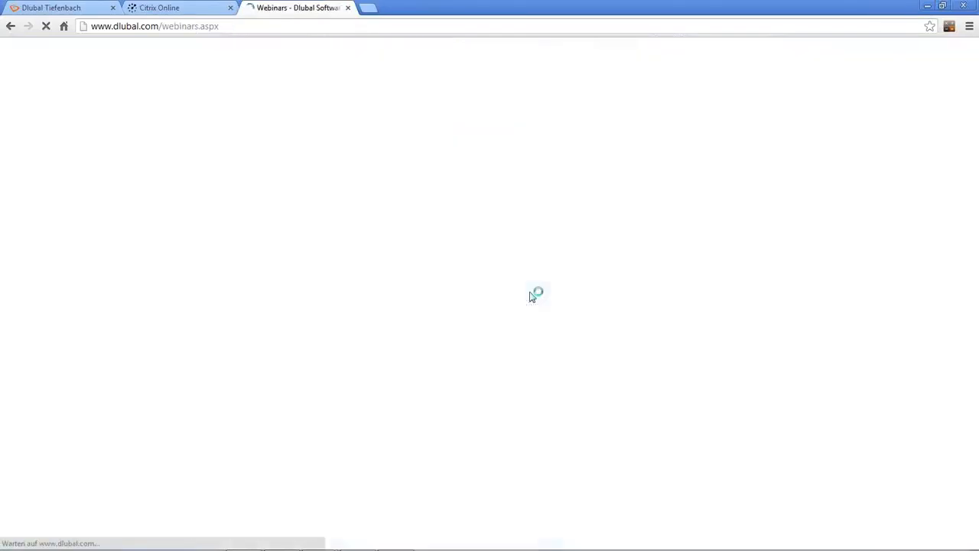
pyautogui.scroll(-2, 500, 338)
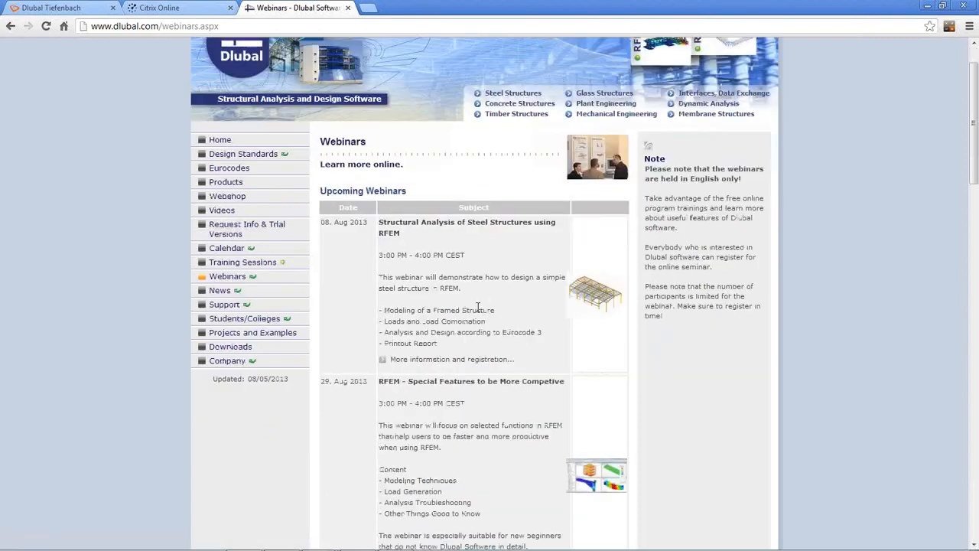
pyautogui.scroll(-2, 475, 260)
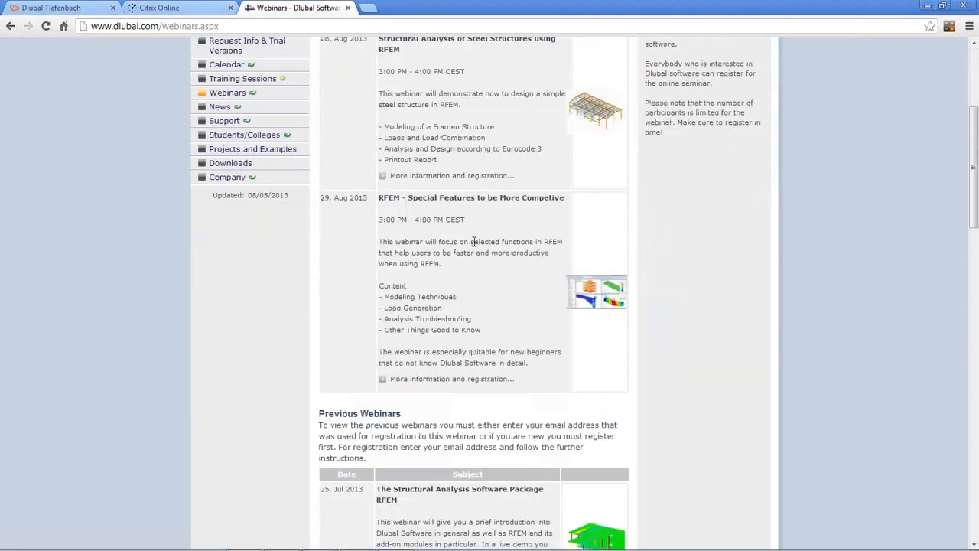
pyautogui.scroll(3, 474, 253)
pyautogui.scroll(-6, 473, 245)
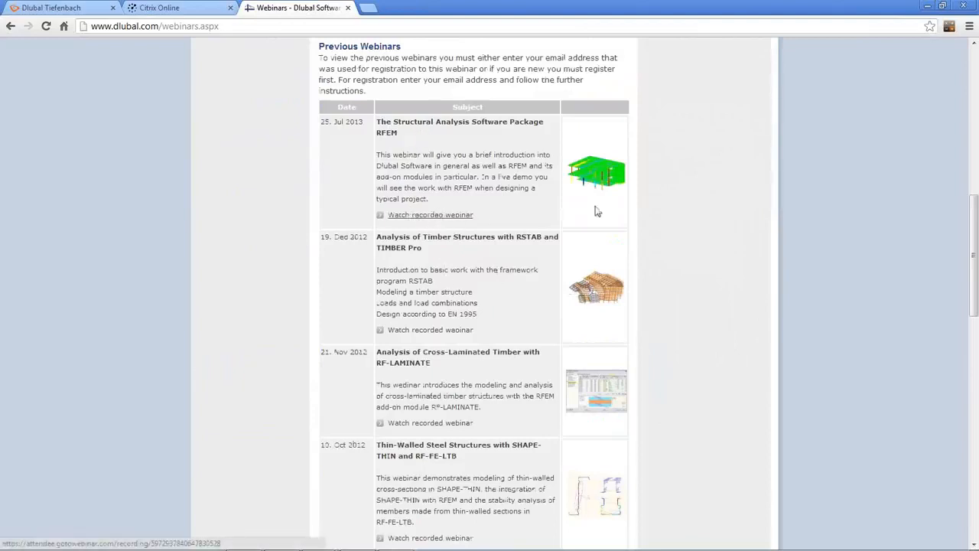
pyautogui.scroll(-2, 499, 369)
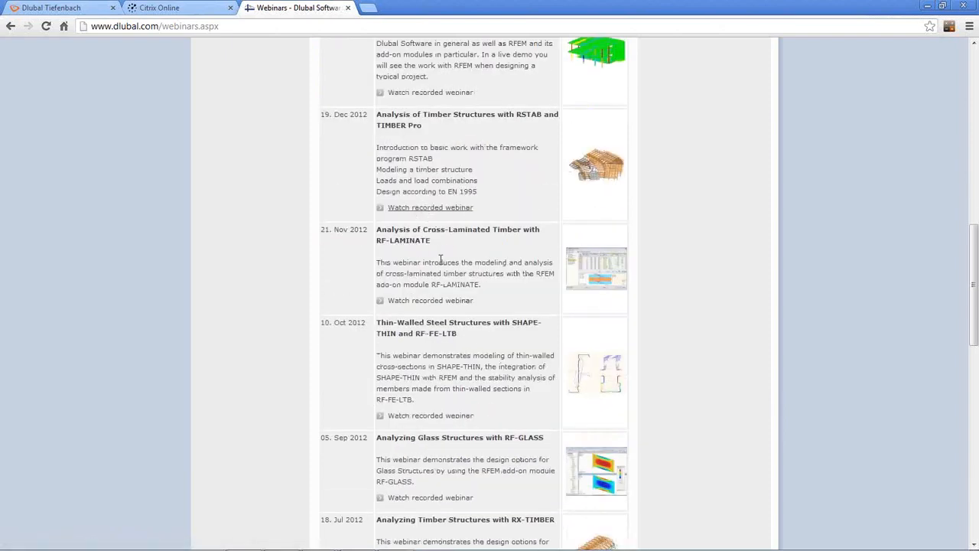
pyautogui.scroll(8, 460, 294)
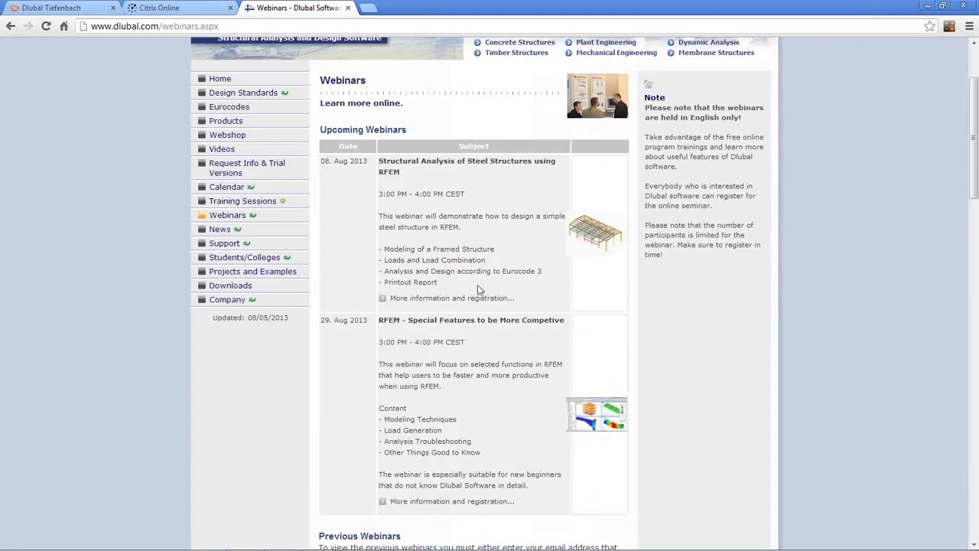
pyautogui.scroll(1, 482, 288)
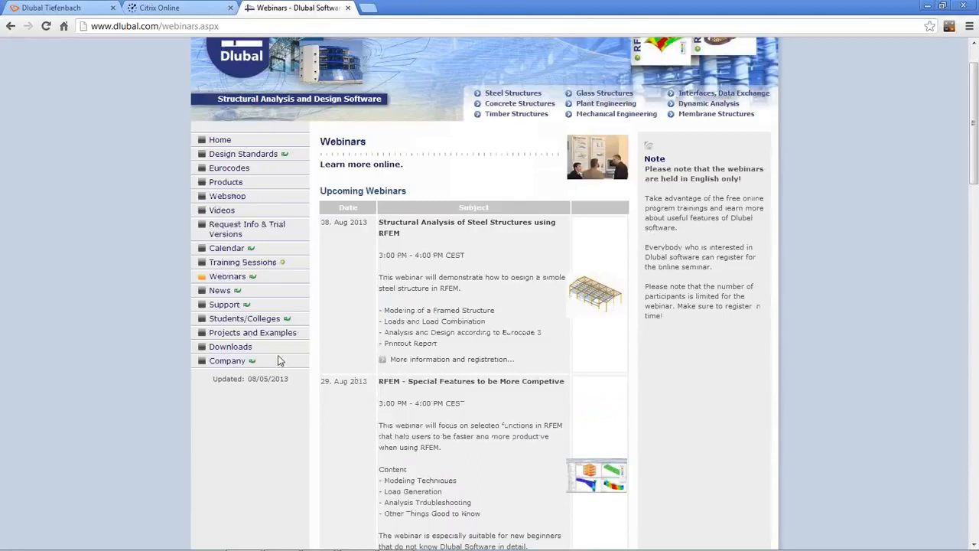
# Switch back to the presentation and advance from the More Information slide to the following one.
pyautogui.hotkey('alt', 'Tab')
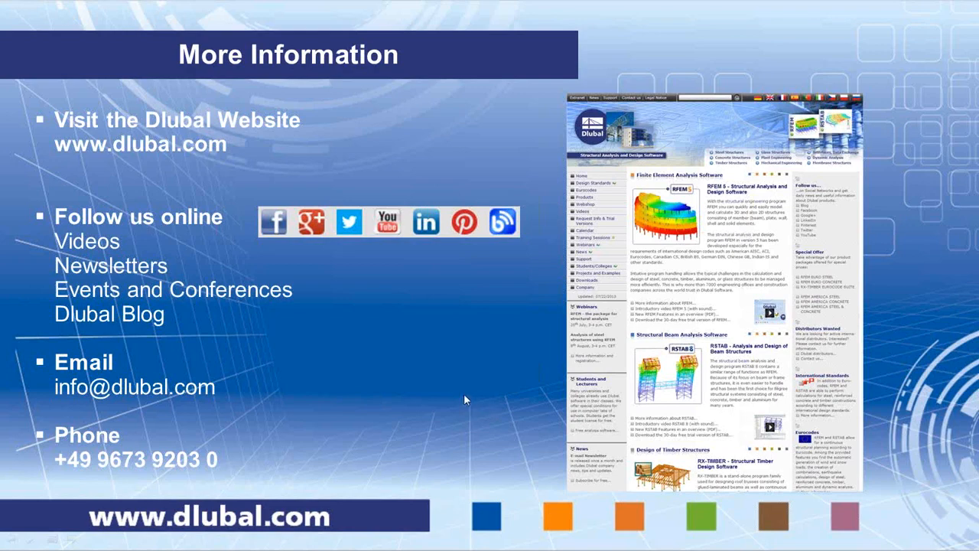
pyautogui.click(464, 395)
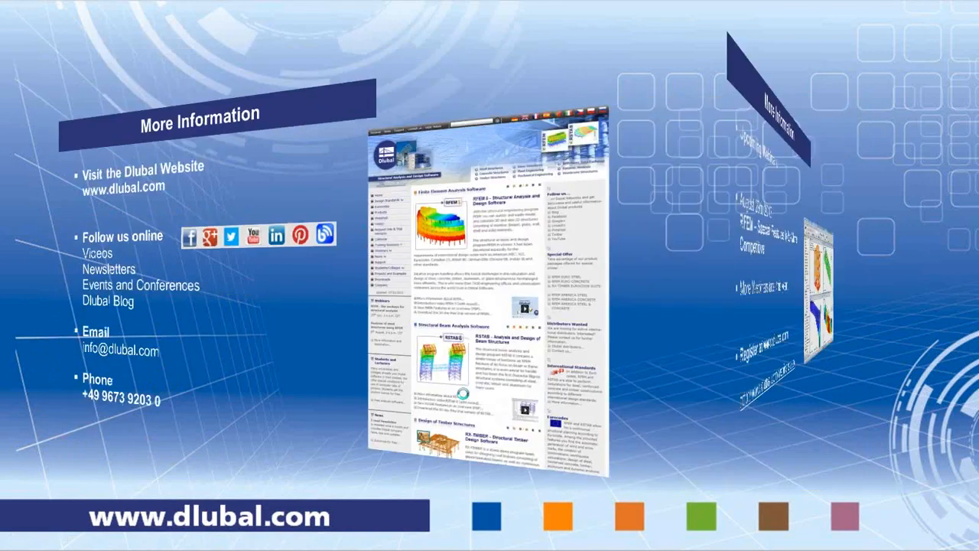